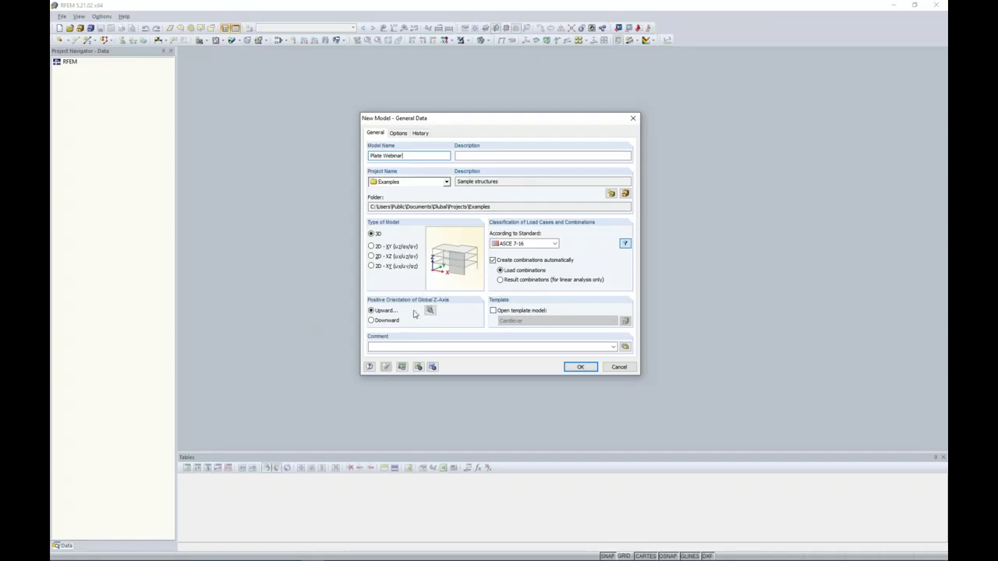
# Create the Plate Webinar model classified according to ASCE 7-16 with automatically created load combinations
pyautogui.click(430, 311)
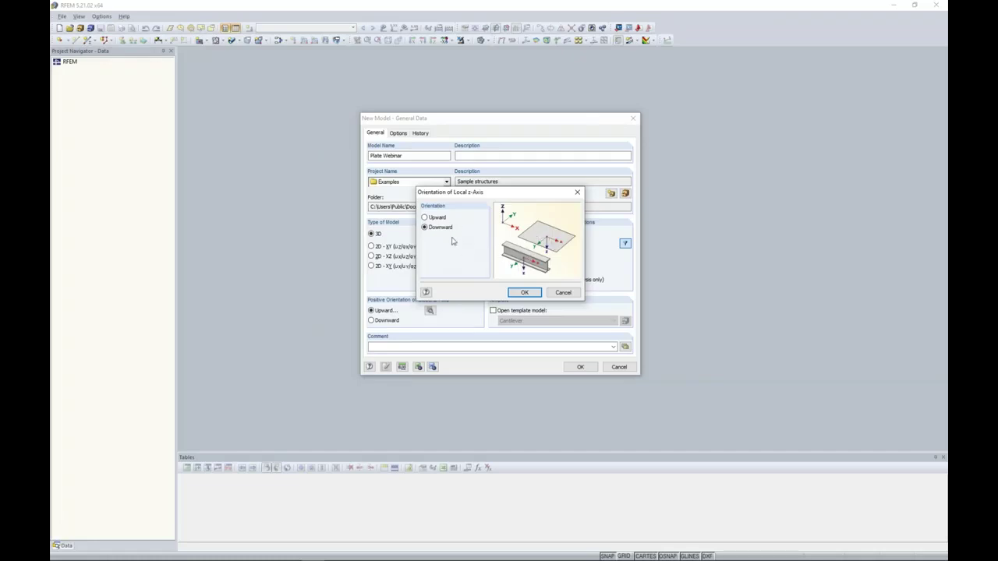
pyautogui.click(564, 293)
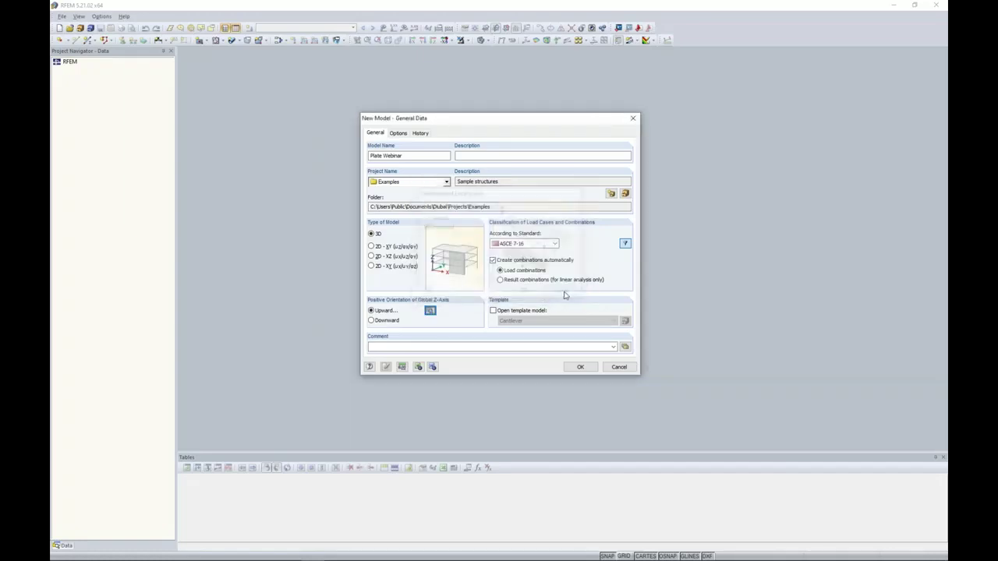
pyautogui.click(516, 245)
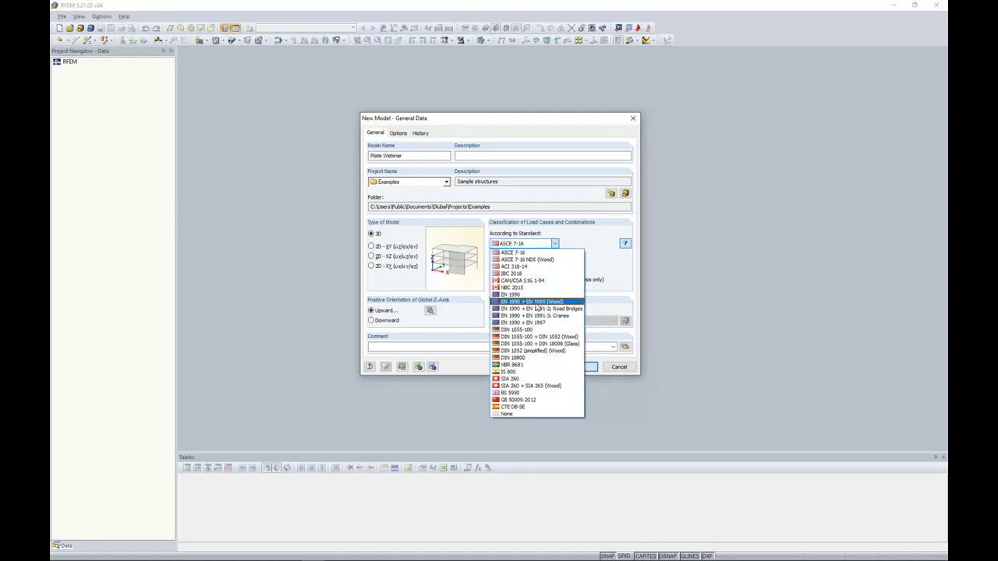
pyautogui.click(515, 253)
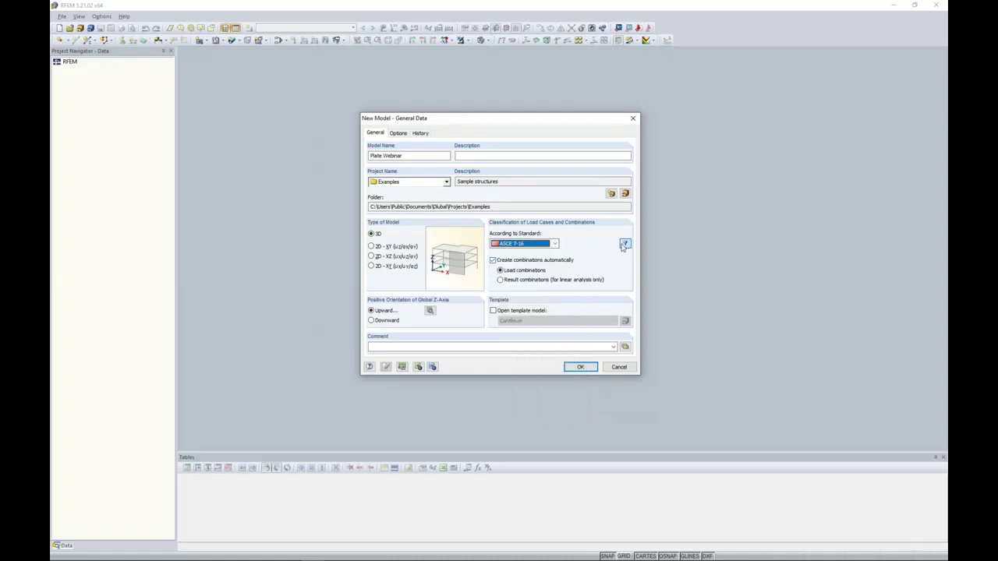
pyautogui.click(554, 244)
pyautogui.click(555, 244)
pyautogui.click(494, 262)
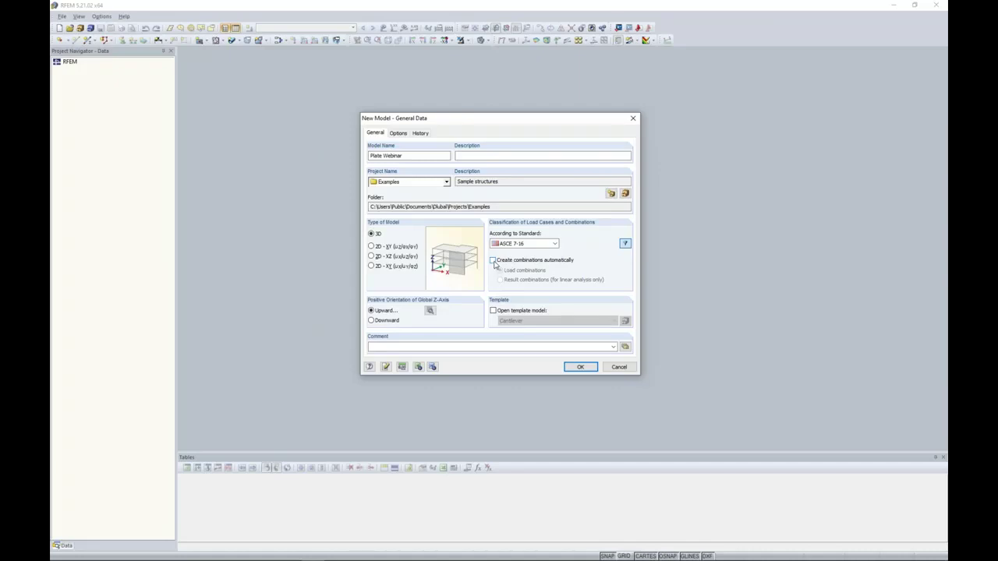
pyautogui.click(493, 261)
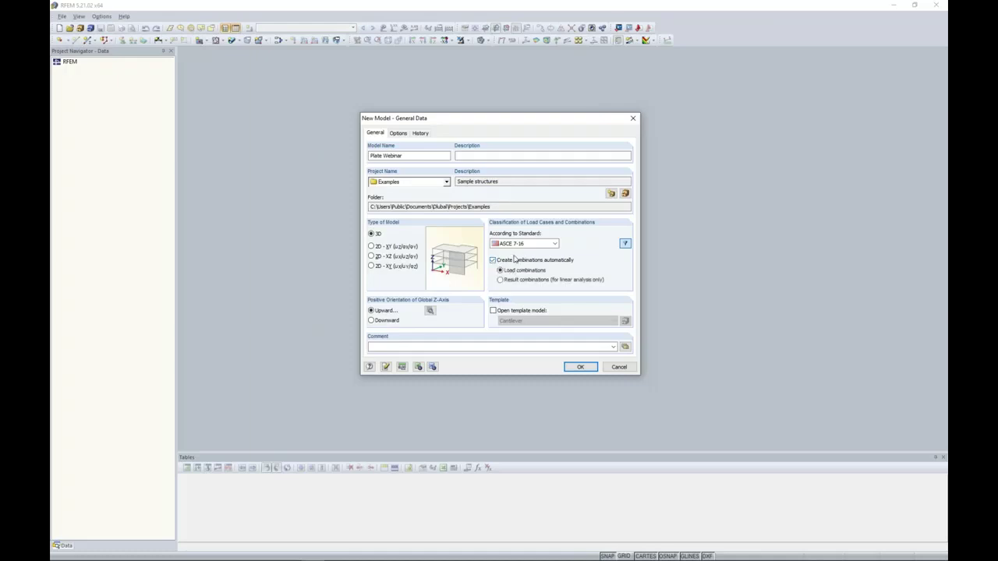
pyautogui.click(581, 366)
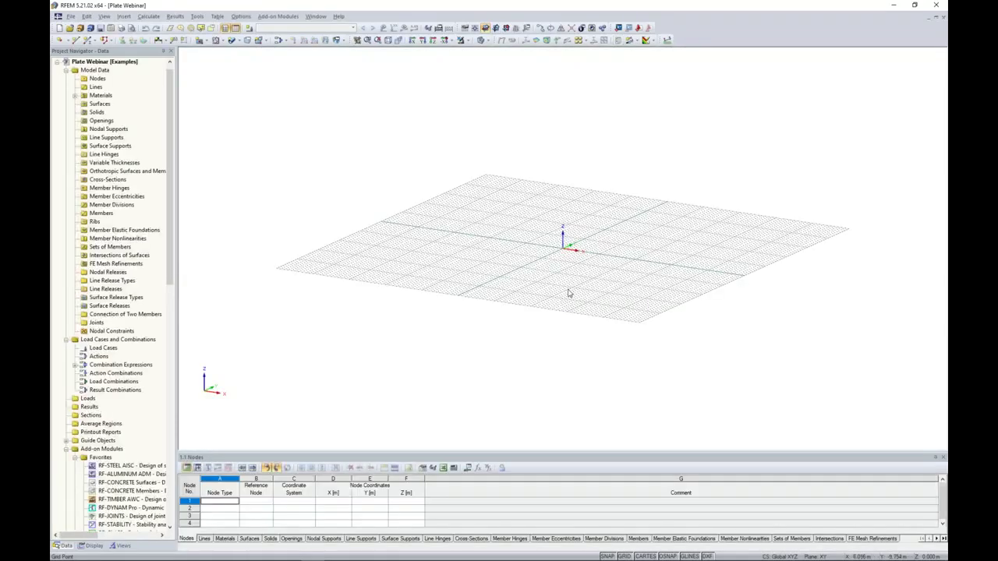
# Enlarge the nodes table area below the model view to show more rows
pyautogui.moveTo(570, 281); pyautogui.dragTo(526, 301, button='middle')
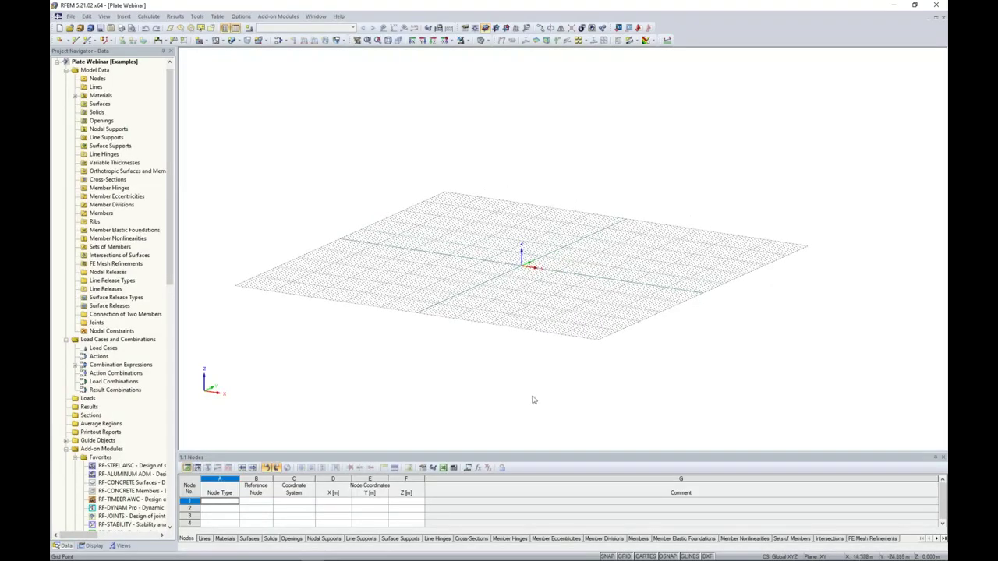
pyautogui.moveTo(543, 435); pyautogui.dragTo(543, 405)
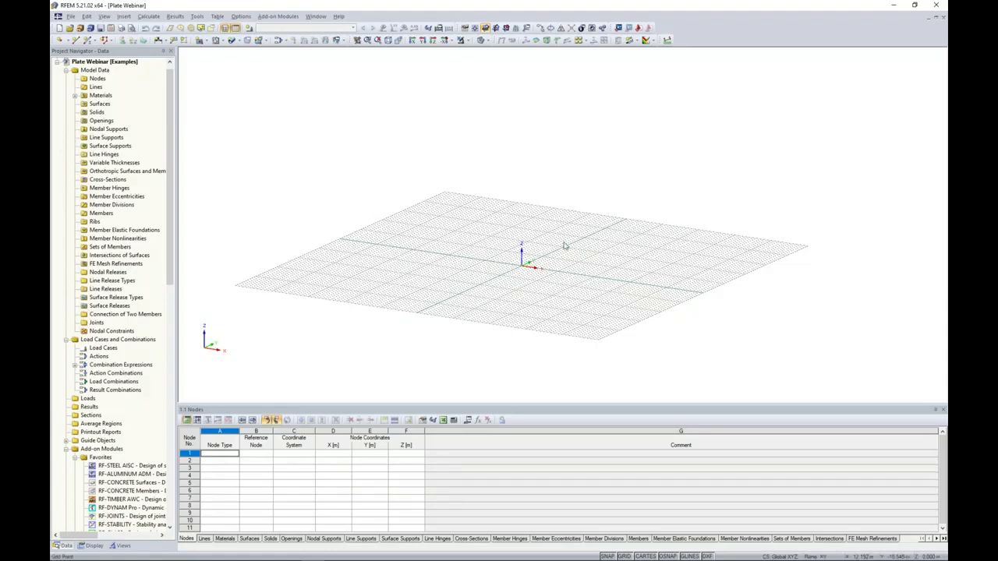
pyautogui.click(443, 420)
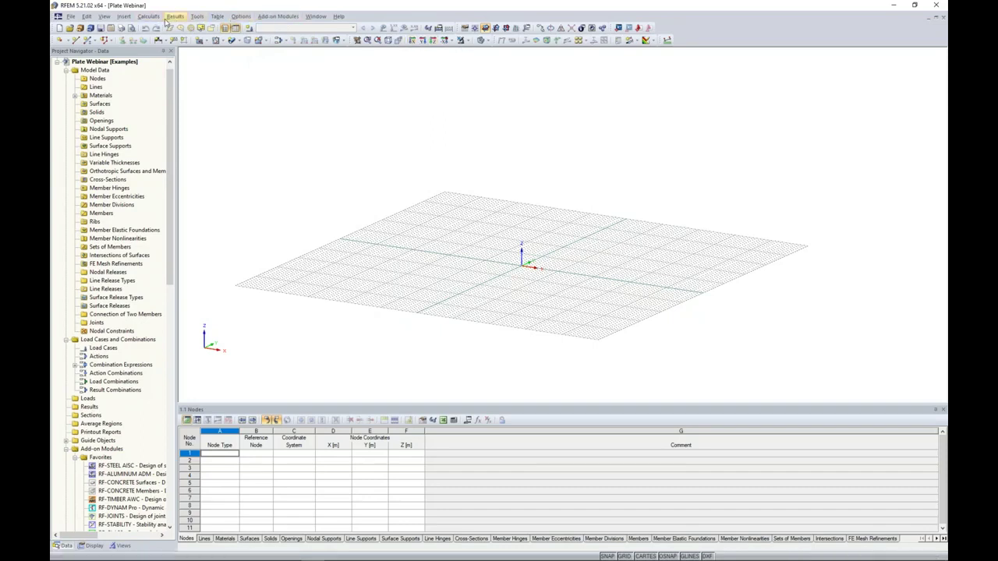
# Look through the available add-on modules in the project navigator and adjust the navigator's width
pyautogui.moveTo(177, 88); pyautogui.dragTo(213, 88)
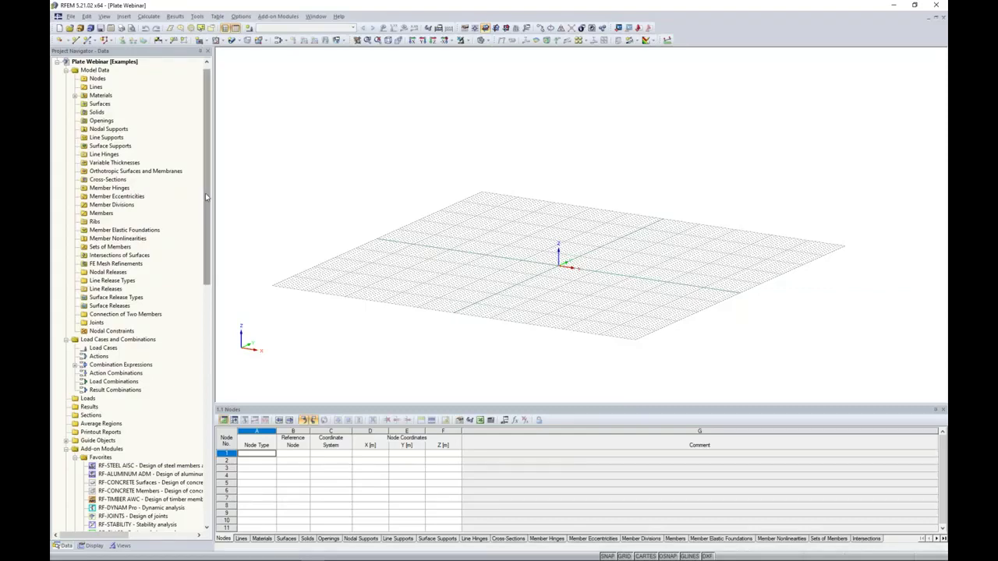
pyautogui.scroll(-10, 179, 296)
pyautogui.scroll(-8, 191, 313)
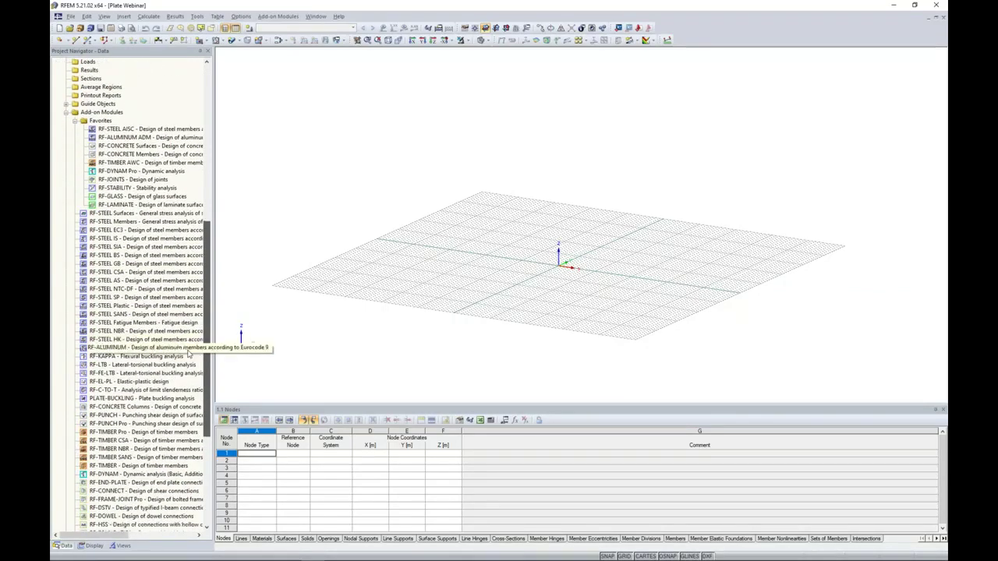
pyautogui.scroll(5, 194, 402)
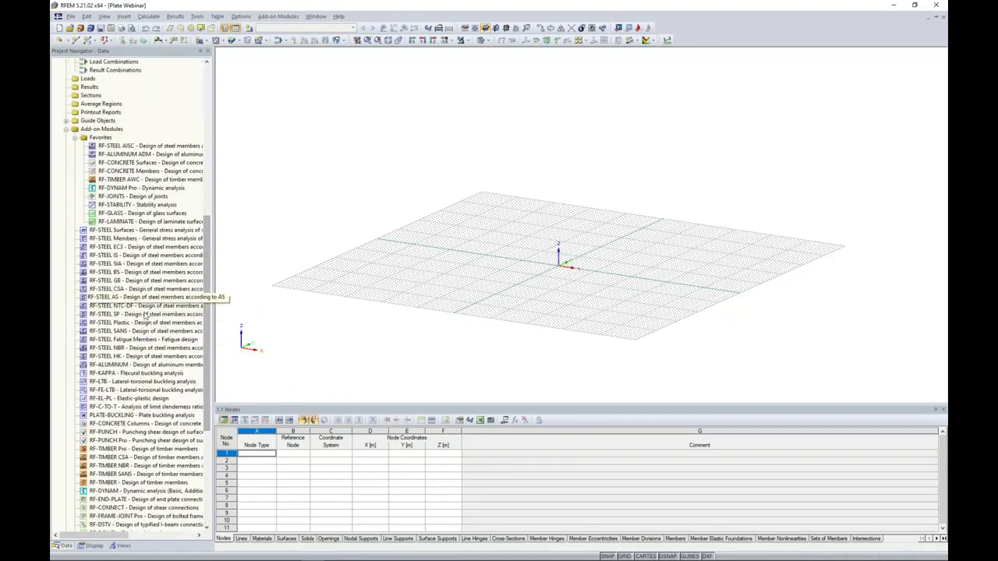
pyautogui.moveTo(214, 306); pyautogui.dragTo(191, 152)
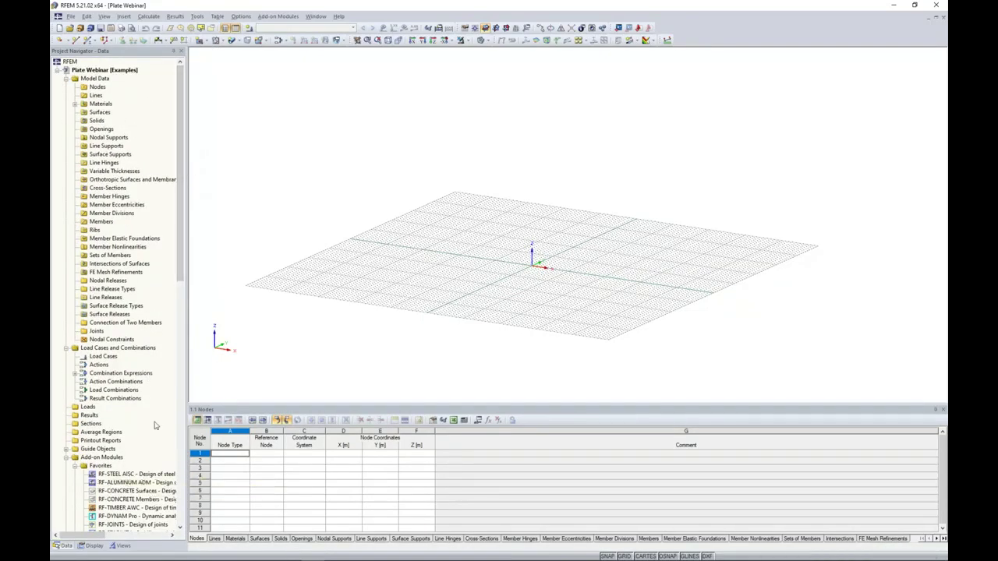
pyautogui.scroll(1, 504, 288)
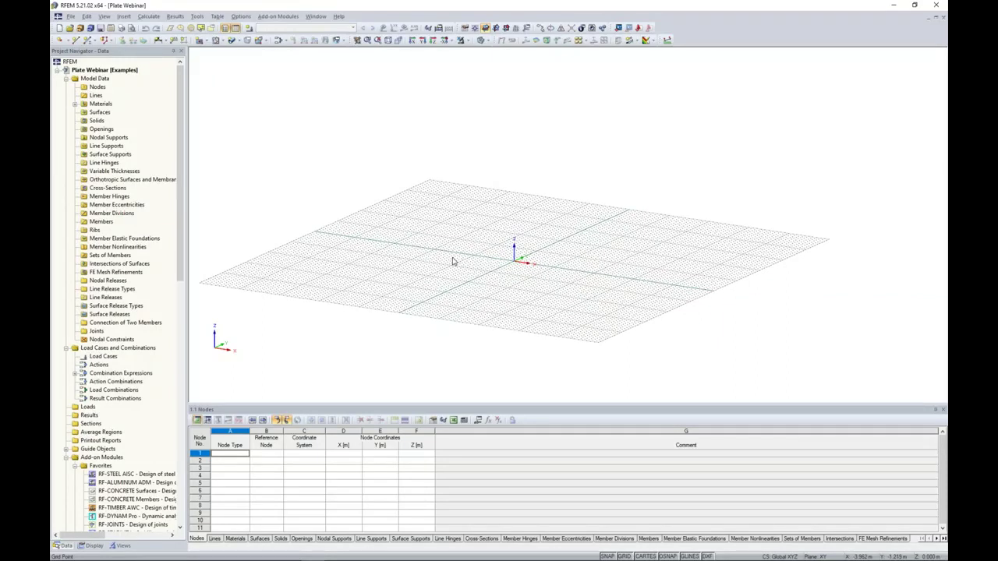
pyautogui.click(59, 39)
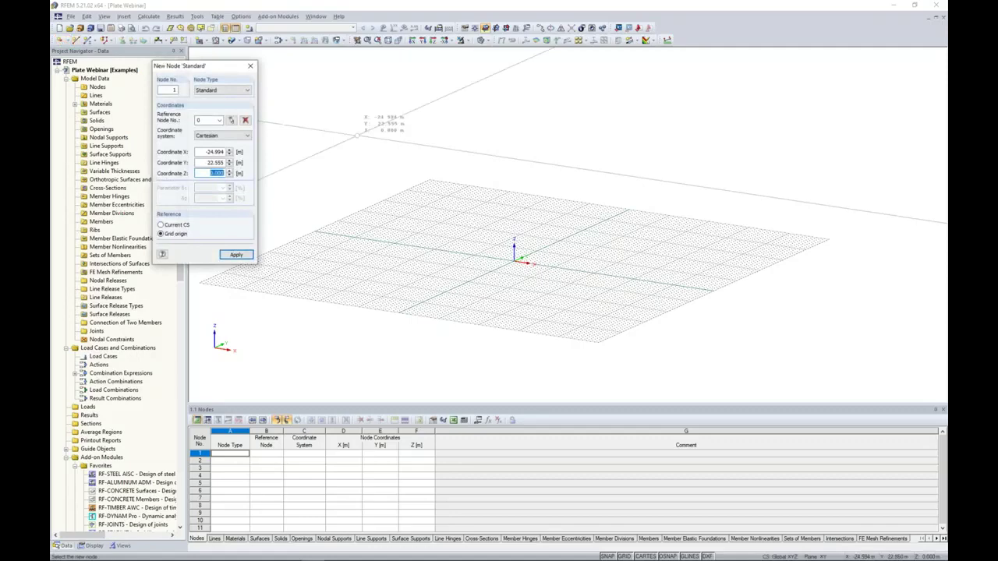
pyautogui.scroll(3, 527, 238)
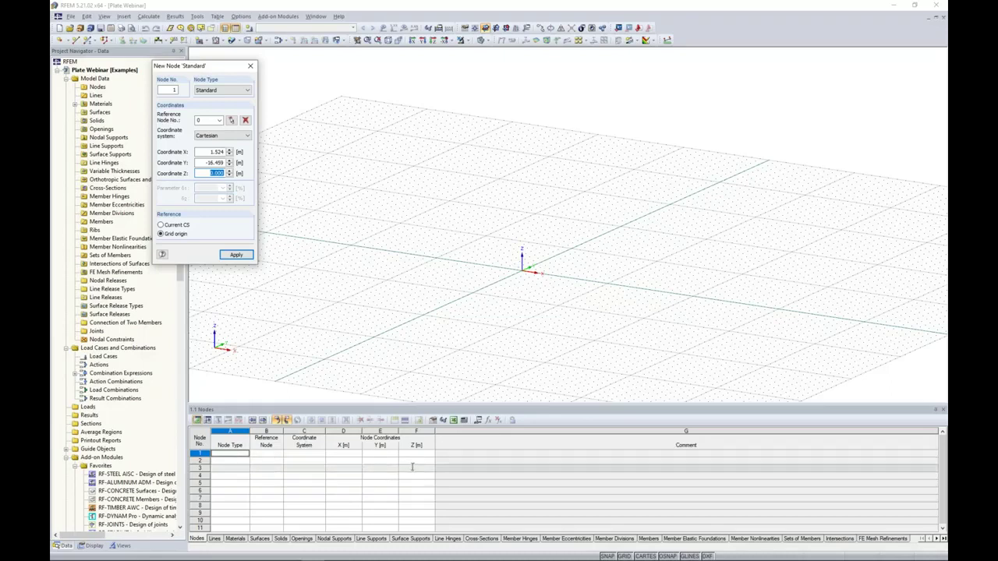
pyautogui.click(250, 67)
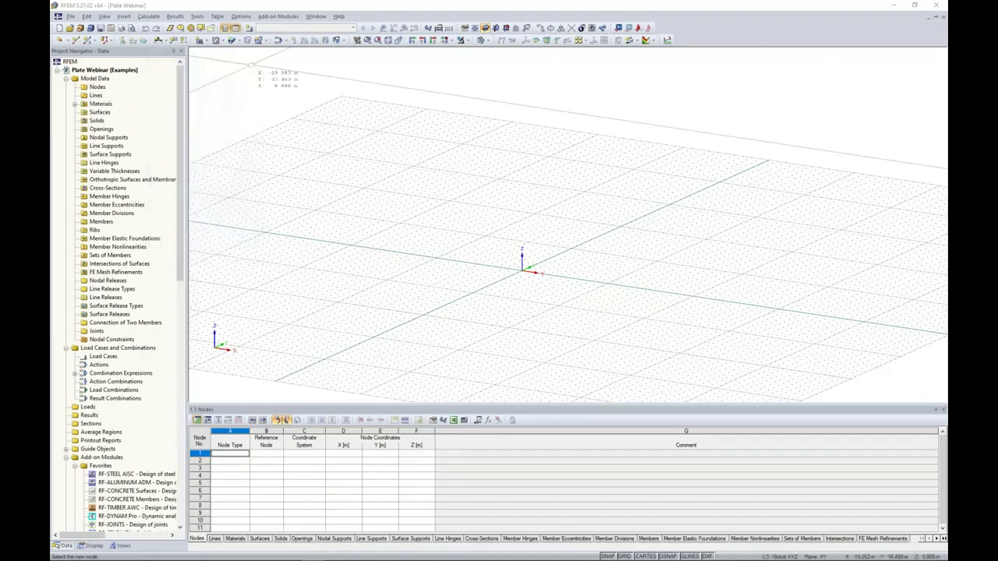
# Load the Imperial units profile and make it the default profile
pyautogui.click(241, 18)
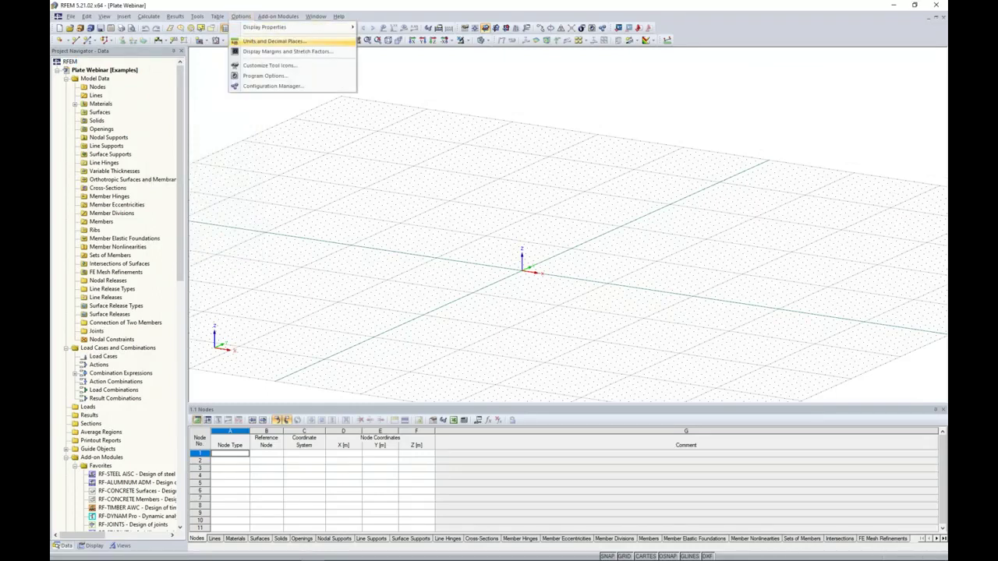
pyautogui.click(254, 43)
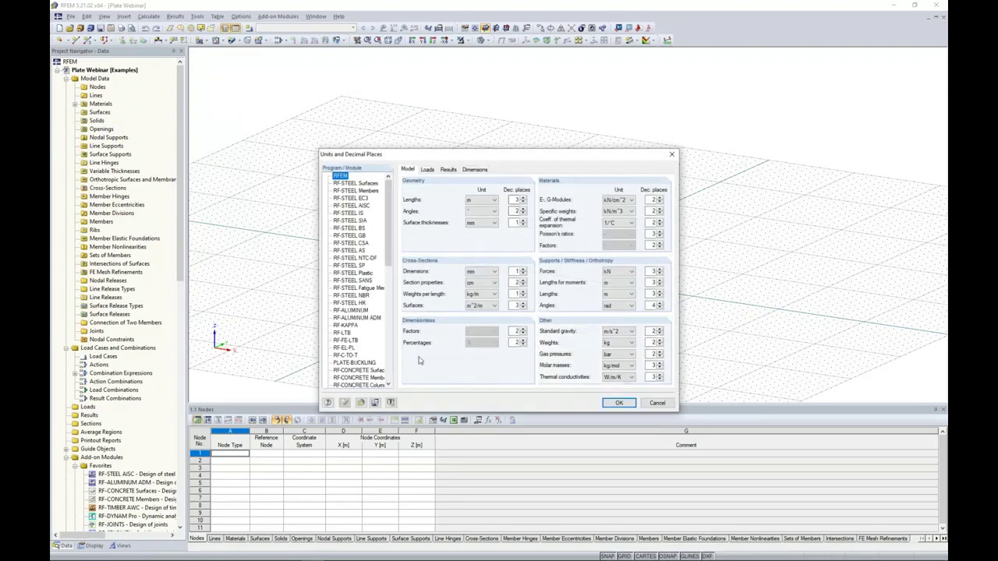
pyautogui.click(361, 404)
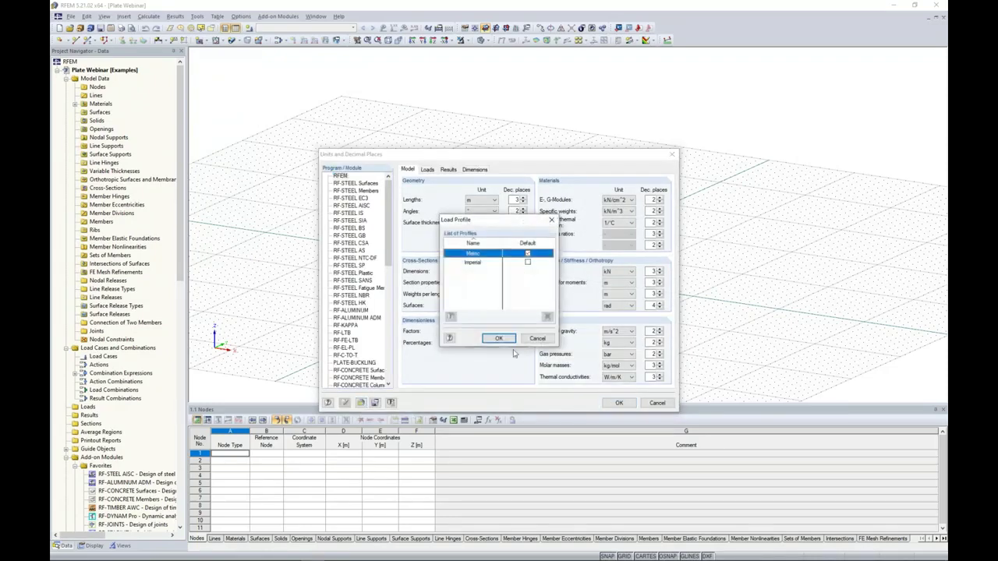
pyautogui.click(528, 262)
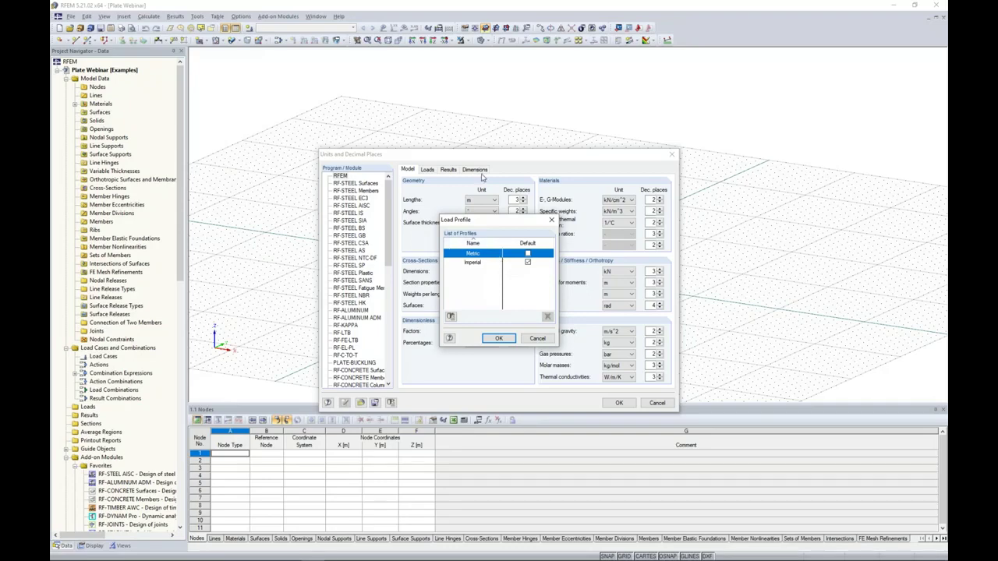
pyautogui.doubleClick(474, 262)
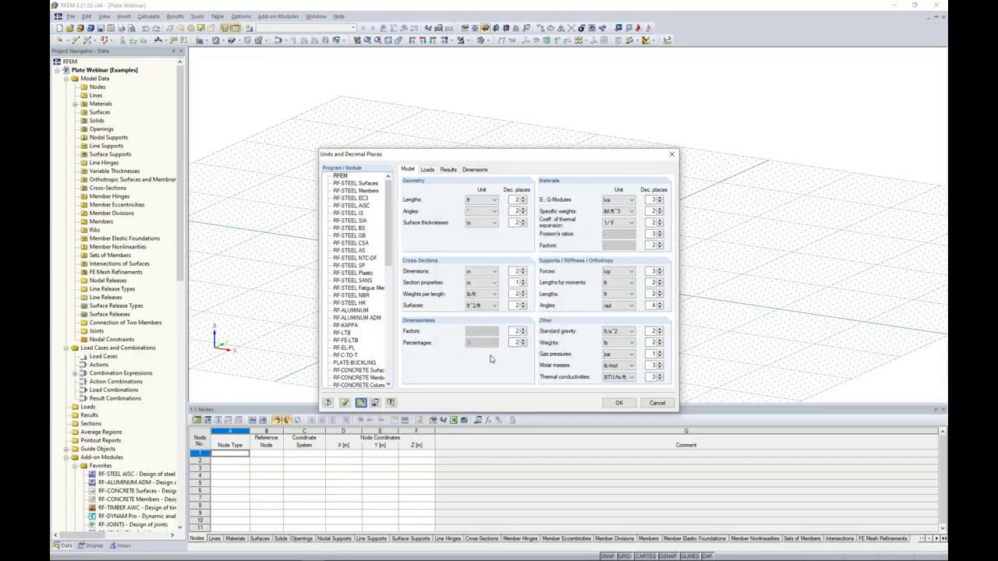
# Set the model's geometry lengths to inches with two decimal places and apply the unit settings
pyautogui.click(494, 200)
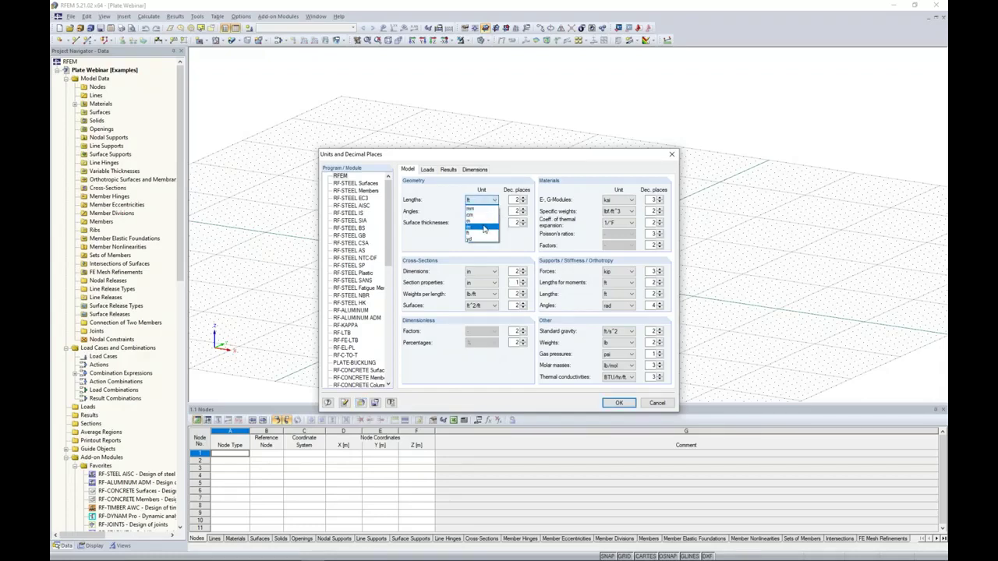
pyautogui.click(484, 229)
pyautogui.click(523, 203)
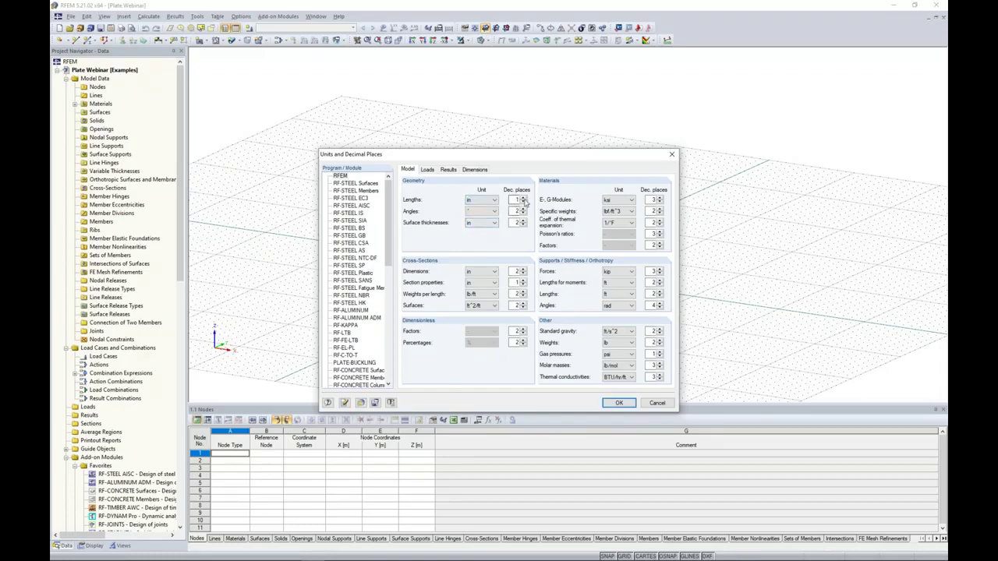
pyautogui.click(522, 204)
pyautogui.click(614, 403)
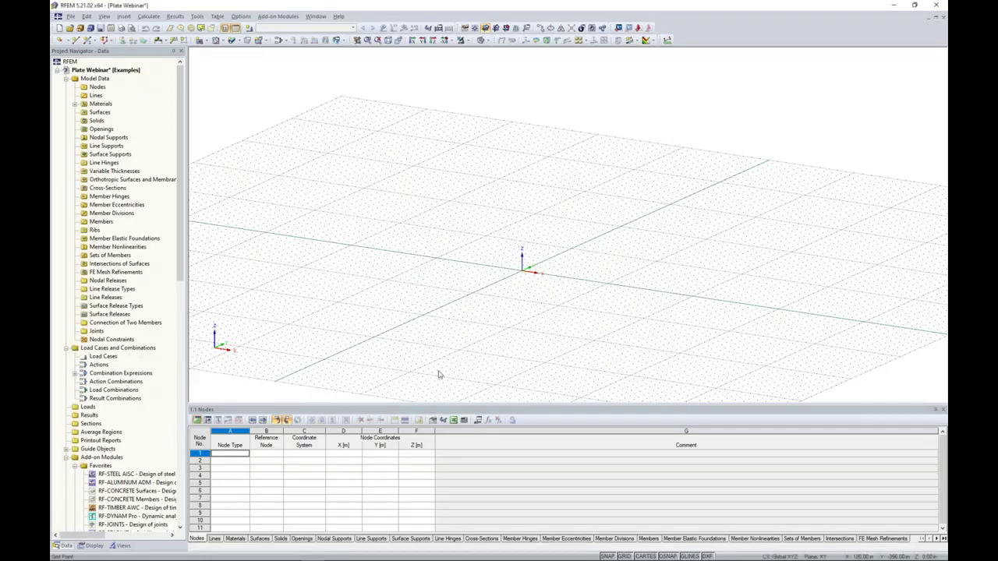
# Enlarge the nodes table and define node 1 as a standard Cartesian node at X 0, Y 0, Z 0 in
pyautogui.moveTo(416, 409); pyautogui.dragTo(415, 334)
pyautogui.click(237, 385)
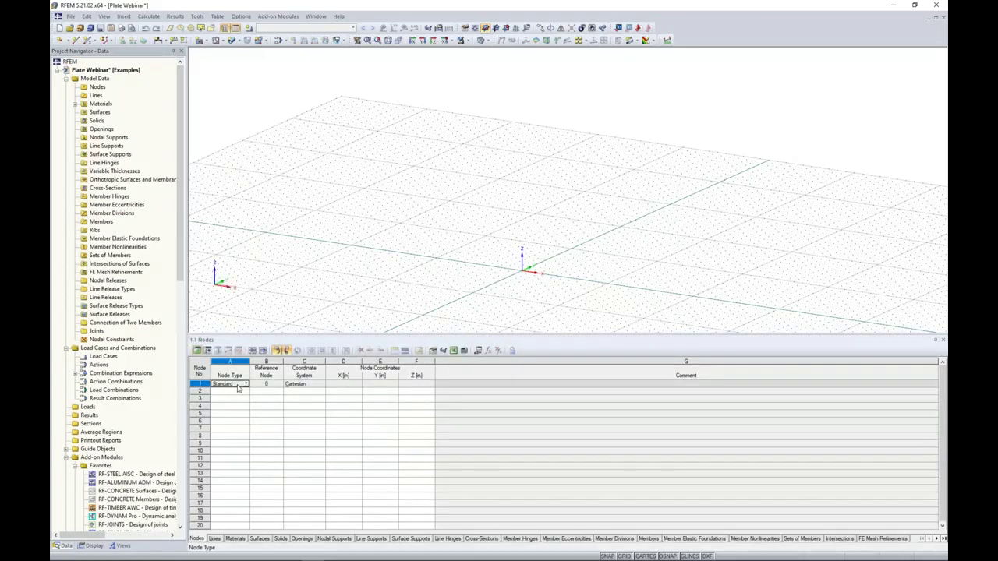
pyautogui.press('Tab')
pyautogui.press('Tab')
pyautogui.press('Tab')
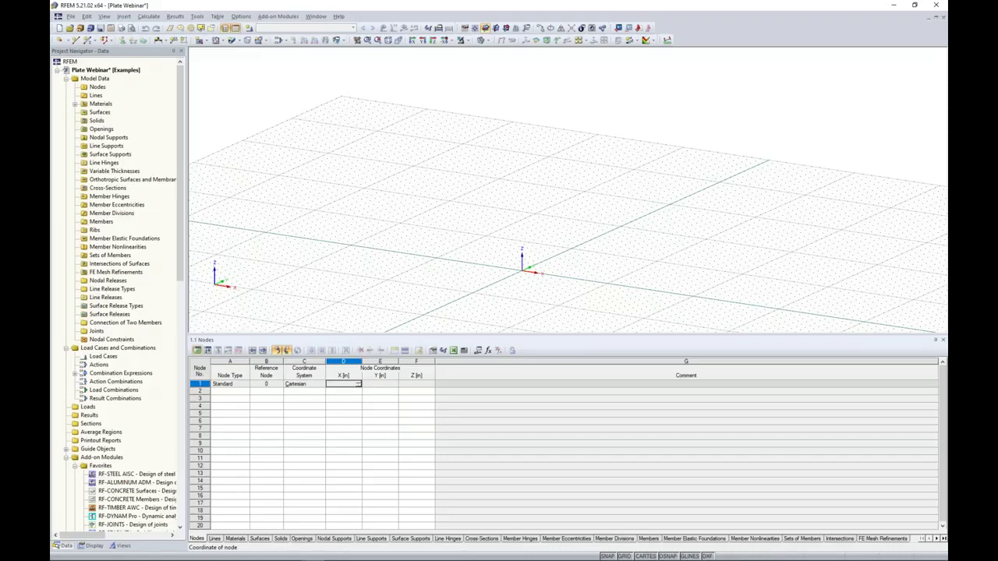
pyautogui.press('Tab')
pyautogui.press('Tab')
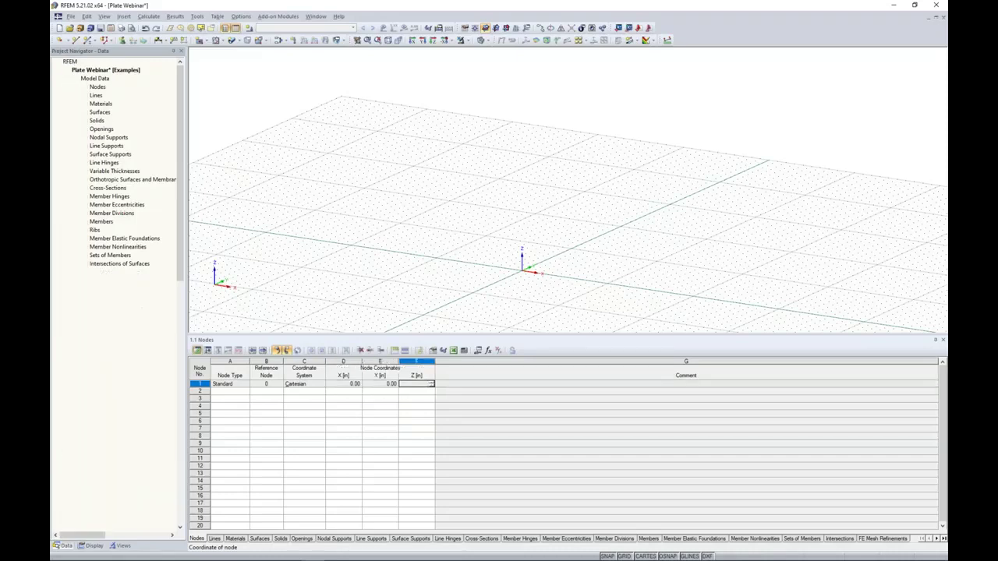
pyautogui.press('Return')
# Define node 2 in the nodes table at X 0, Y 0, Z 42 in
pyautogui.hotkey('shift', 'Tab')
pyautogui.hotkey('shift', 'Tab')
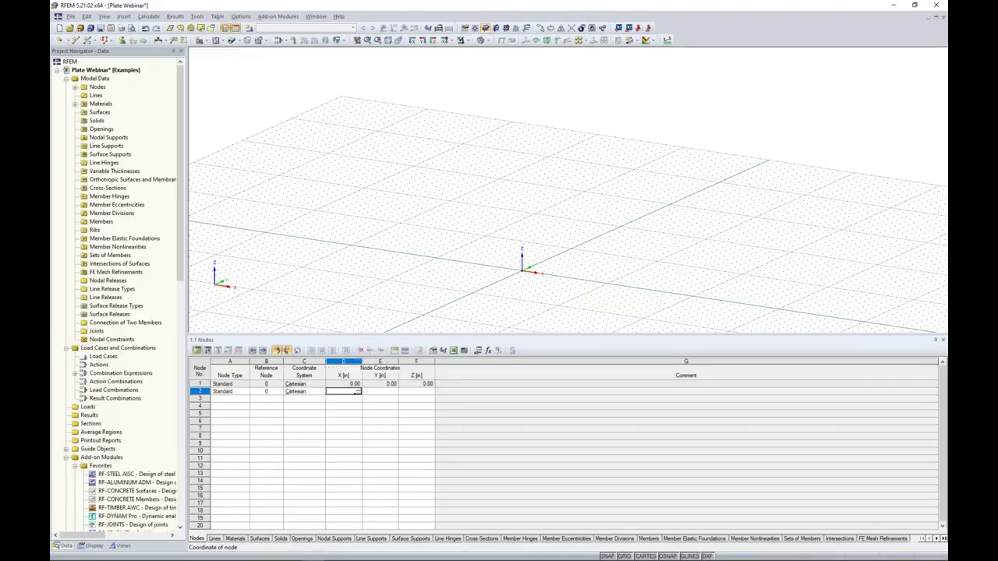
pyautogui.press('Tab')
pyautogui.press('Tab')
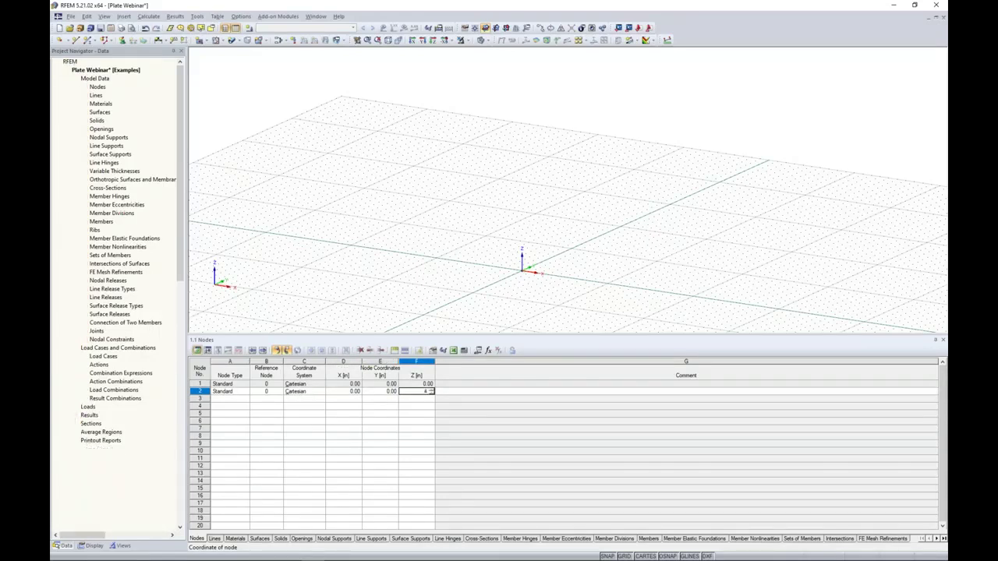
pyautogui.write('42')
pyautogui.press('Return')
# Define node 3 in the nodes table at X 0, Y 0, Z 70 in
pyautogui.hotkey('shift', 'Tab')
pyautogui.hotkey('shift', 'Tab')
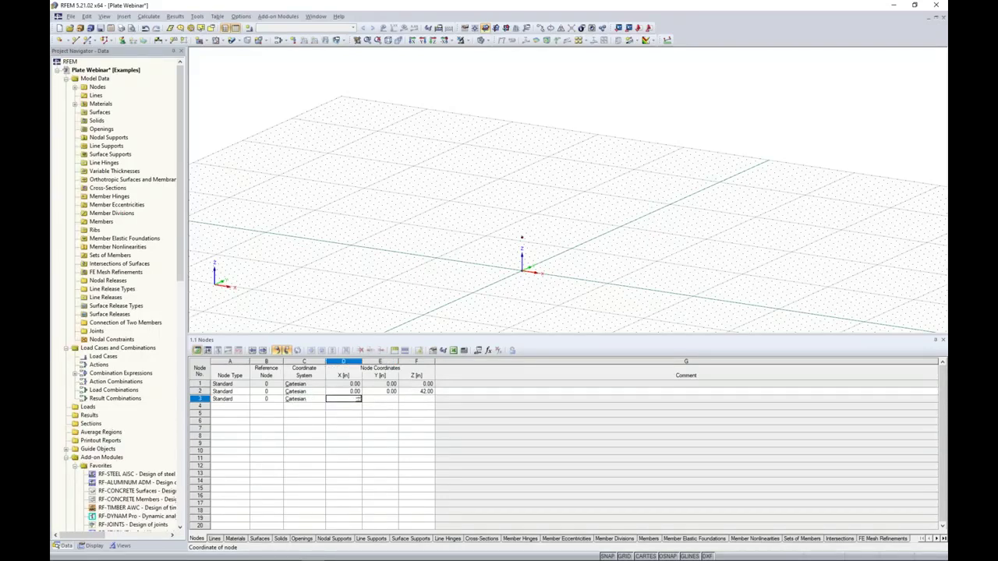
pyautogui.press('Tab')
pyautogui.press('Tab')
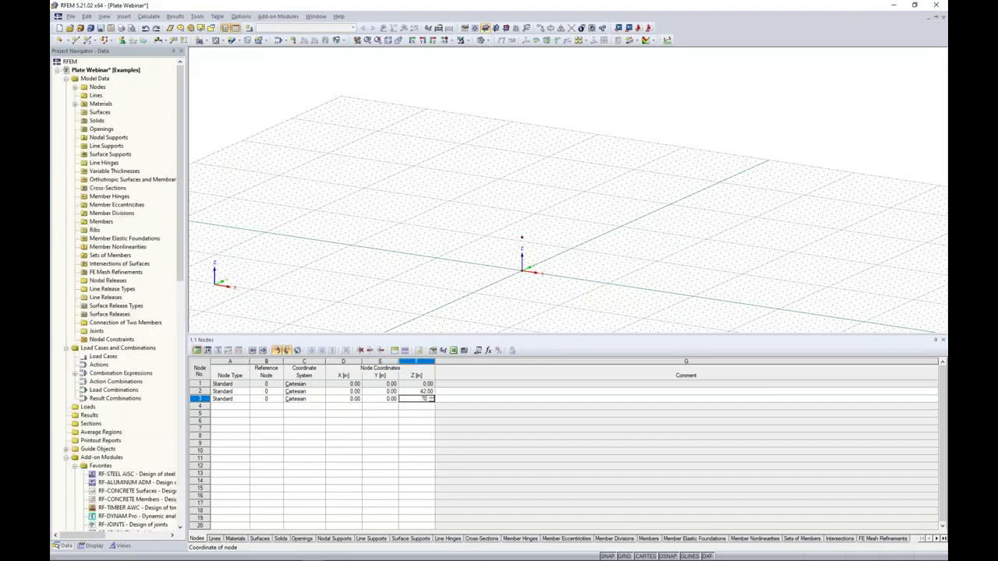
pyautogui.write('70')
pyautogui.press('Return')
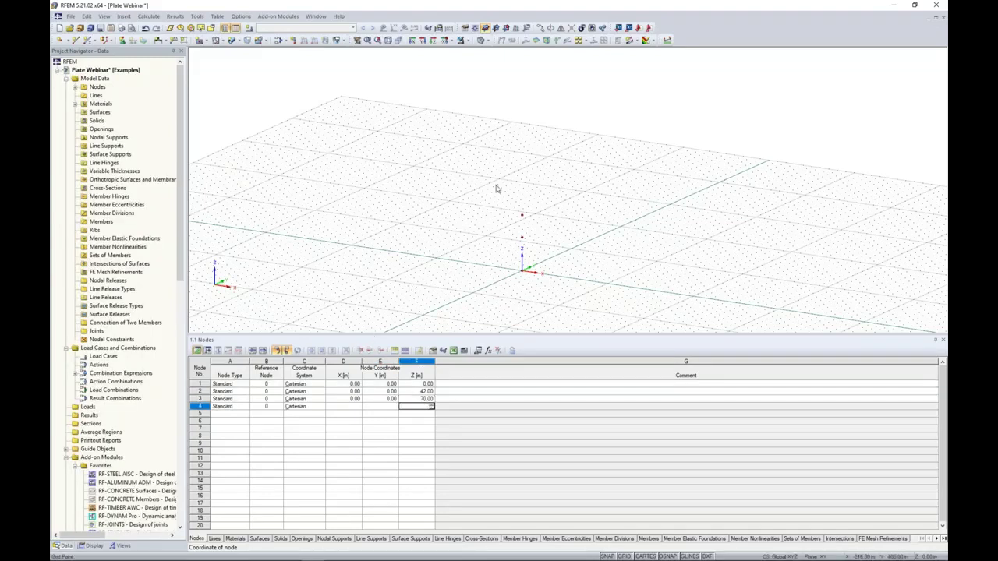
# Define node 4 in the nodes table at X 16.8, Y 0, Z 66 in
pyautogui.click(345, 405)
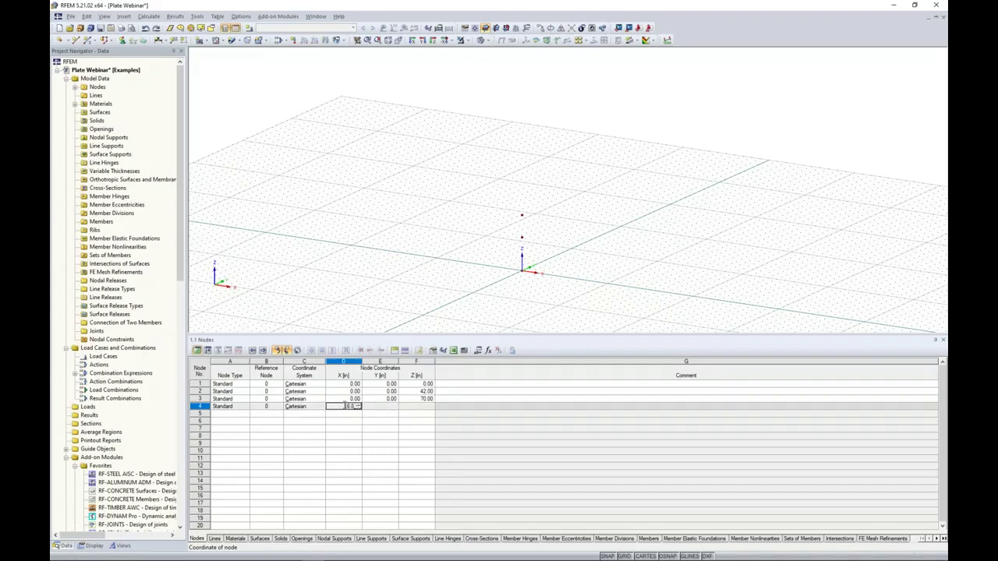
pyautogui.write('16.8')
pyautogui.press('Tab')
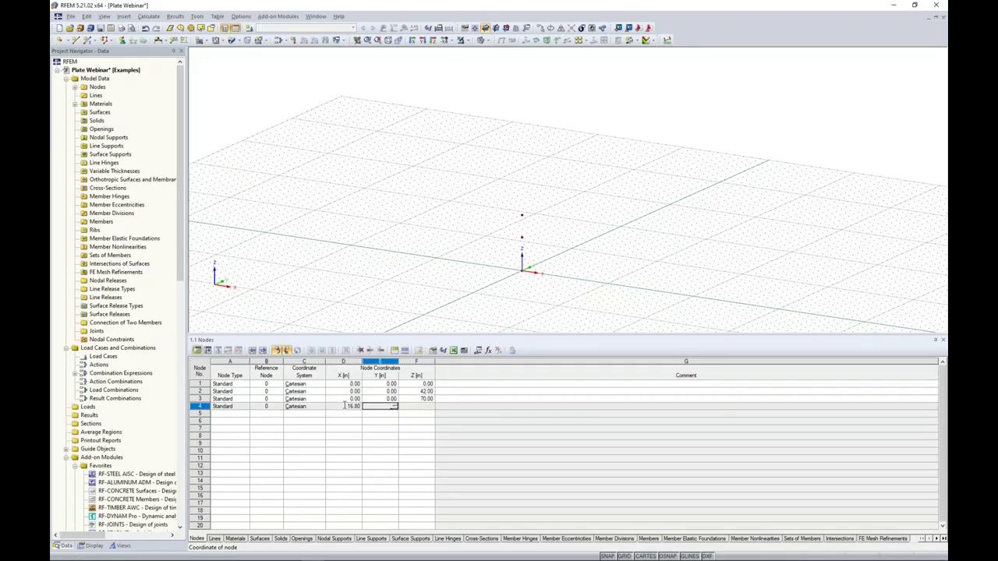
pyautogui.write('0')
pyautogui.press('Tab')
pyautogui.write('66')
pyautogui.press('Tab')
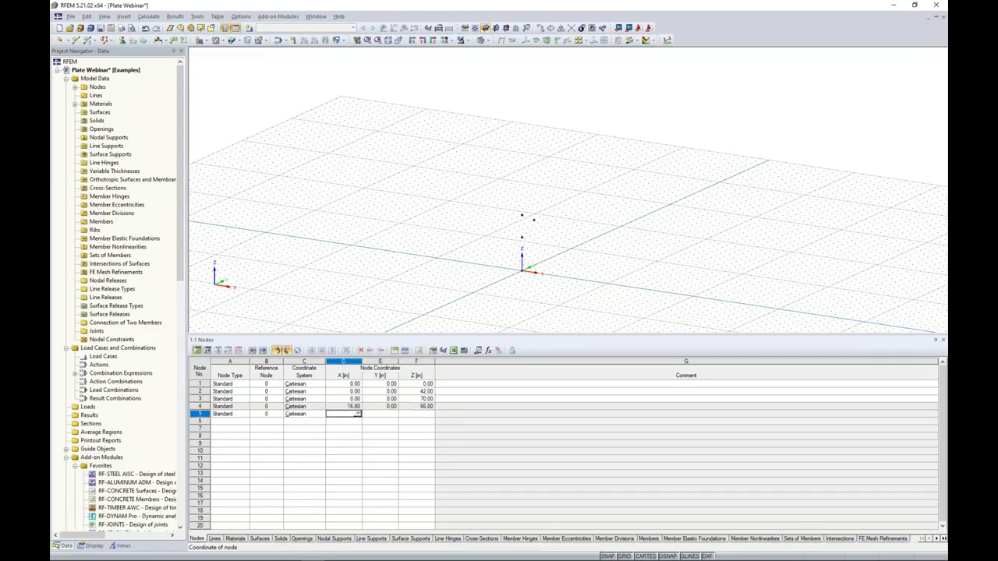
# Define node 5 in the nodes table at X 19.2, Y 0, Z 63 in
pyautogui.write('19.2')
pyautogui.press('Tab')
pyautogui.write('0')
pyautogui.press('Tab')
pyautogui.write('63')
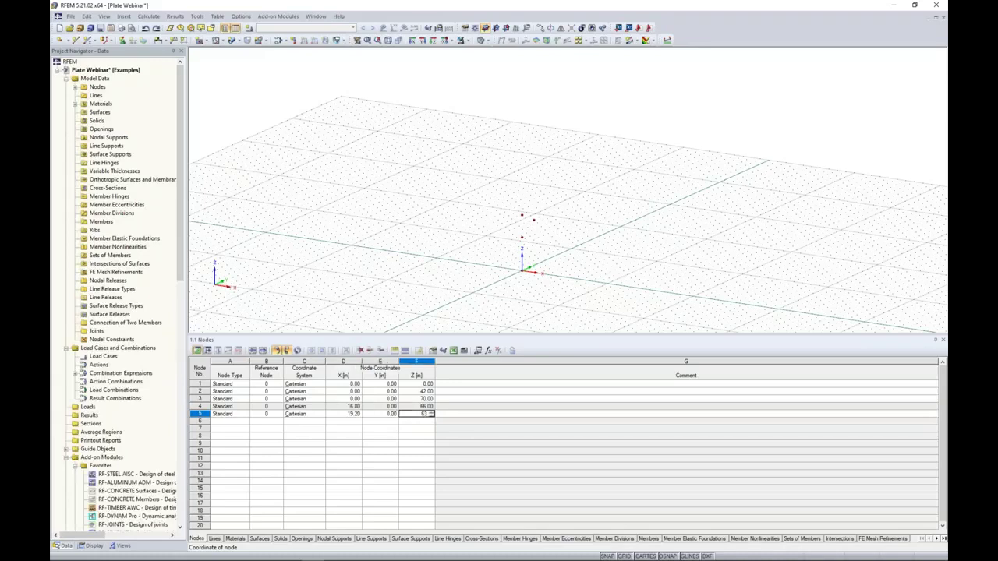
pyautogui.press('Tab')
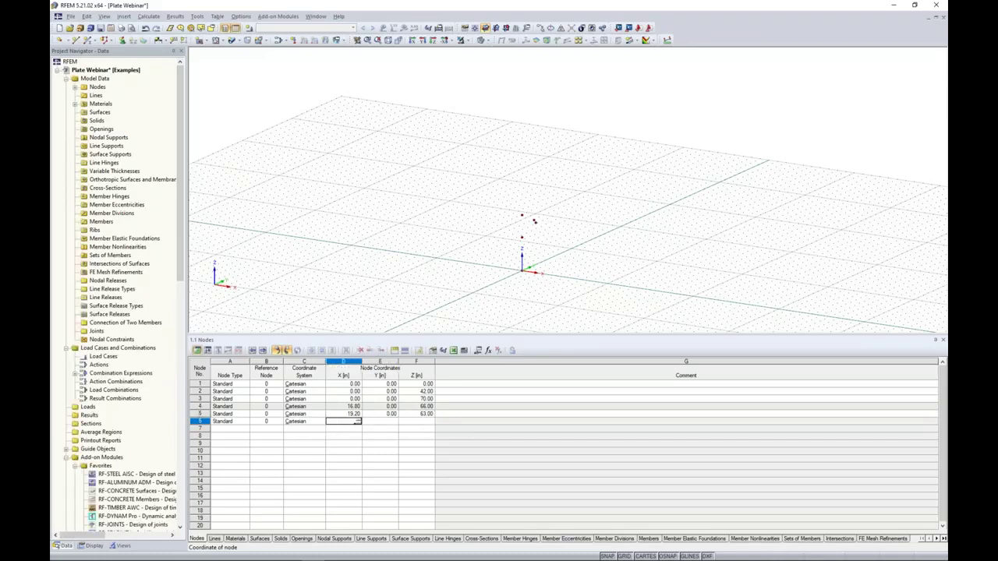
# Define node 6 in the nodes table at X 19.2, Y 0, Z 42 in
pyautogui.write('19.2')
pyautogui.press('Tab')
pyautogui.write('0')
pyautogui.press('Tab')
pyautogui.write('42')
pyautogui.click(508, 289)
# Shrink the nodes table to give the model view more room and frame the defined nodes
pyautogui.keyDown('ctrl'); pyautogui.moveTo(557, 252); pyautogui.dragTo(532, 259, button='middle'); pyautogui.keyUp('ctrl')
pyautogui.scroll(2, 536, 255)
pyautogui.moveTo(545, 336); pyautogui.dragTo(546, 465)
pyautogui.keyDown('ctrl'); pyautogui.moveTo(591, 249); pyautogui.dragTo(523, 305, button='middle'); pyautogui.keyUp('ctrl')
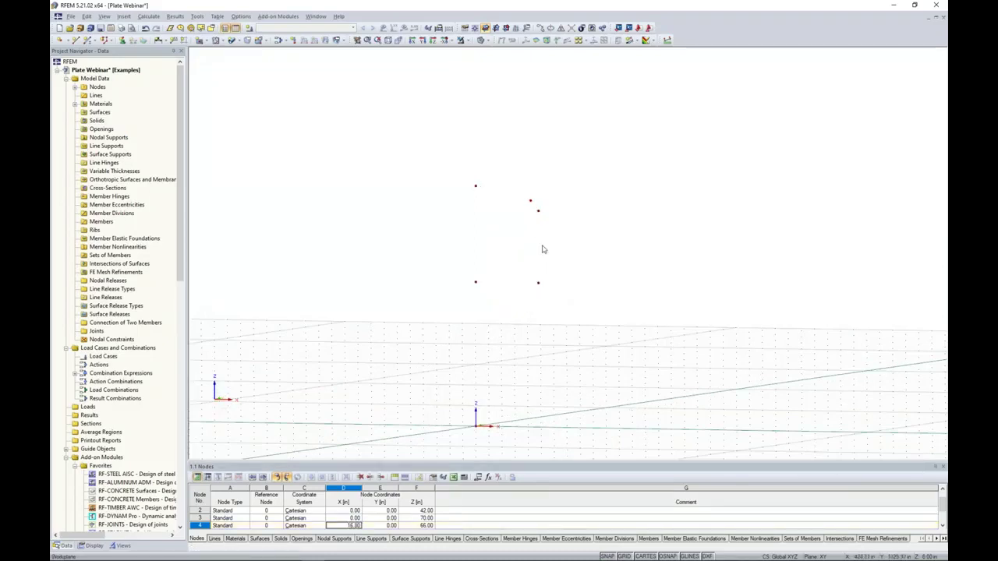
pyautogui.keyDown('ctrl'); pyautogui.moveTo(533, 291); pyautogui.dragTo(537, 285, button='middle'); pyautogui.keyUp('ctrl')
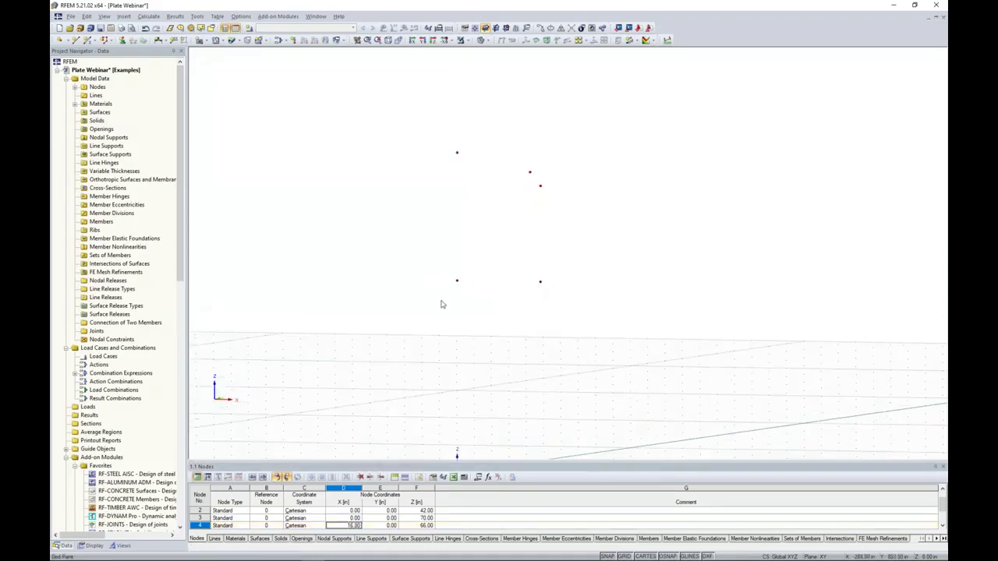
# Draw a straight vertical line from node 6 at Z 42 in up to node 5 at Z 63 in
pyautogui.click(76, 41)
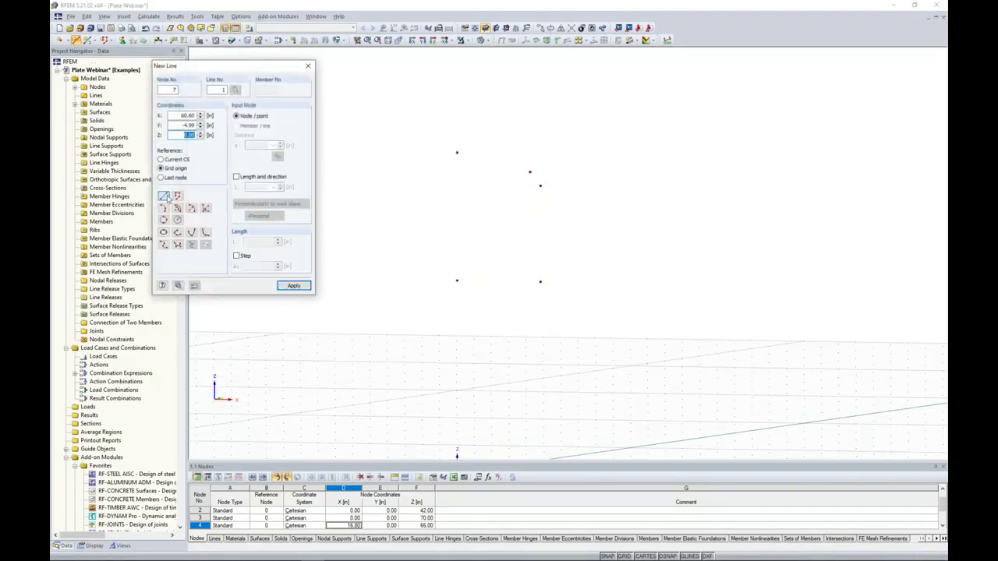
pyautogui.click(164, 196)
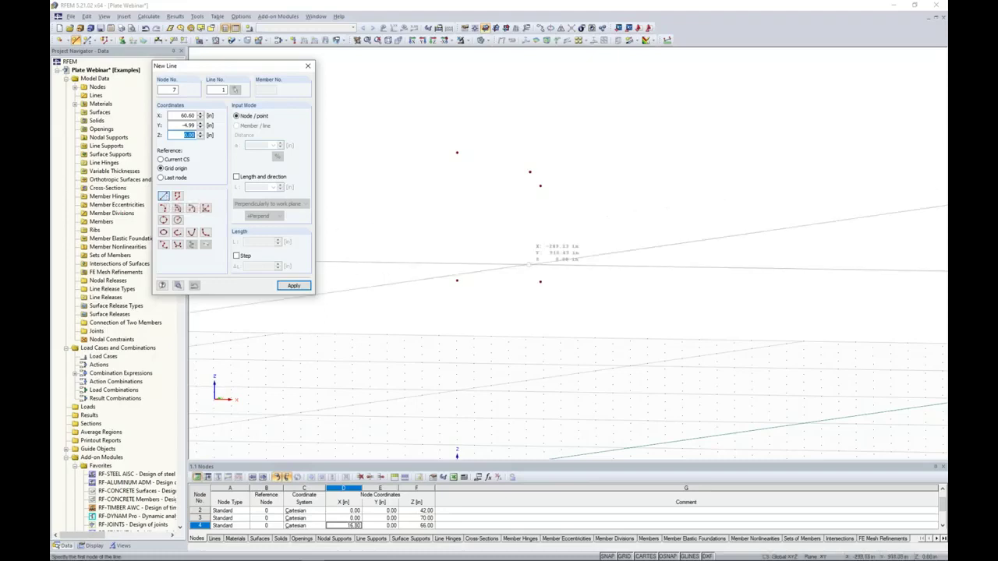
pyautogui.click(540, 281)
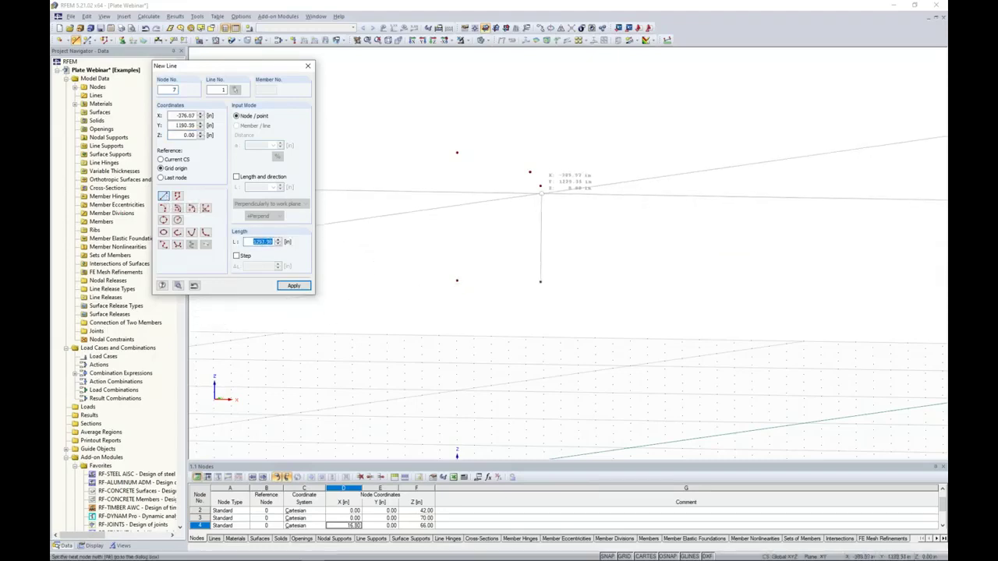
pyautogui.click(541, 186)
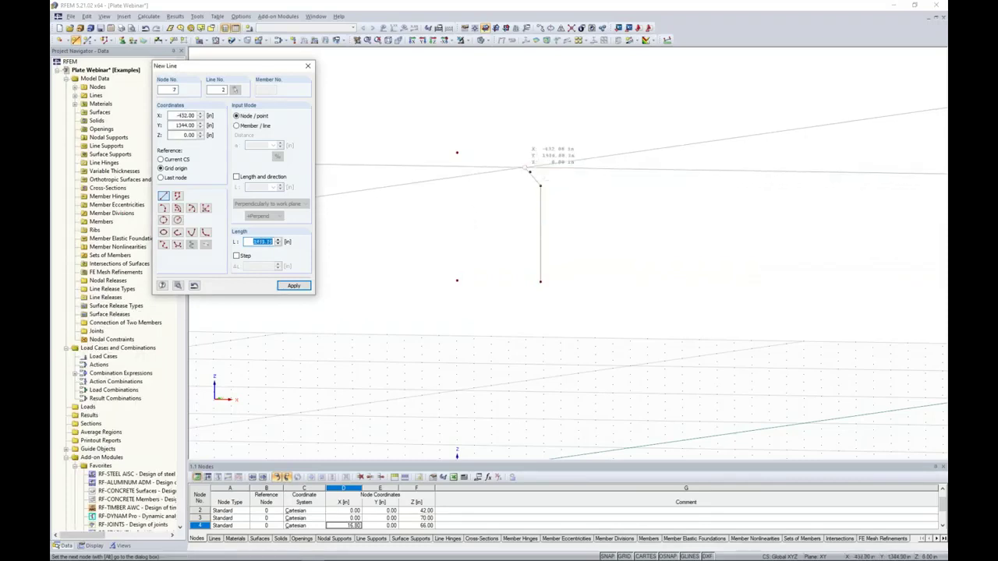
# Draw an arc via edge nodes and radius from node 5 to node 4, with plane Local in z and radius 5 in
pyautogui.click(191, 209)
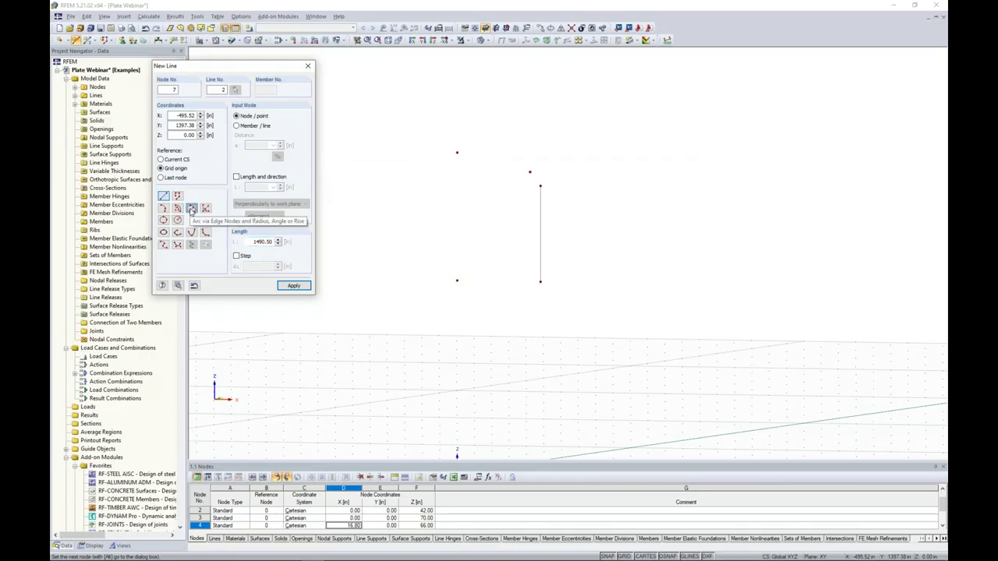
pyautogui.click(539, 186)
pyautogui.click(531, 174)
pyautogui.keyDown('ctrl'); pyautogui.moveTo(499, 223); pyautogui.dragTo(528, 216, button='middle'); pyautogui.keyUp('ctrl')
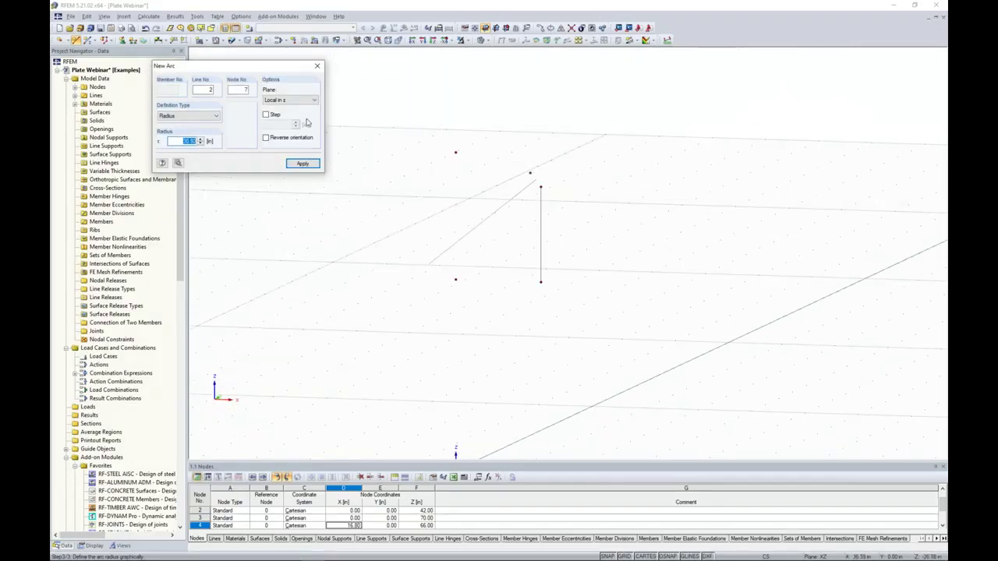
pyautogui.click(290, 100)
pyautogui.click(285, 114)
pyautogui.moveTo(530, 173)
pyautogui.keyDown('ctrl'); pyautogui.mouseDown(button='middle')
pyautogui.moveTo(535, 189)
pyautogui.moveTo(486, 223)
pyautogui.moveTo(535, 195)
pyautogui.moveTo(524, 181)
pyautogui.mouseUp(button='middle'); pyautogui.keyUp('ctrl')
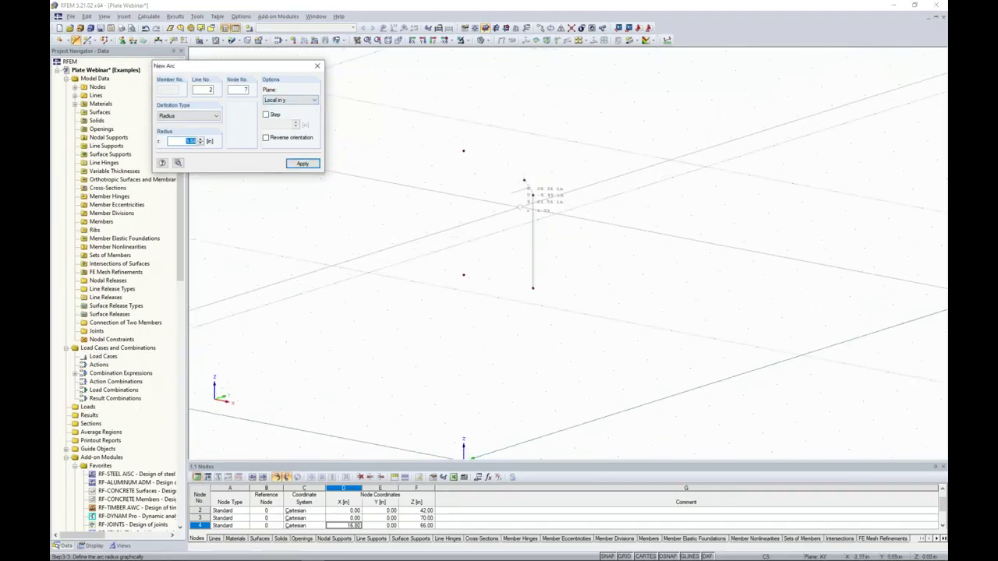
pyautogui.click(293, 101)
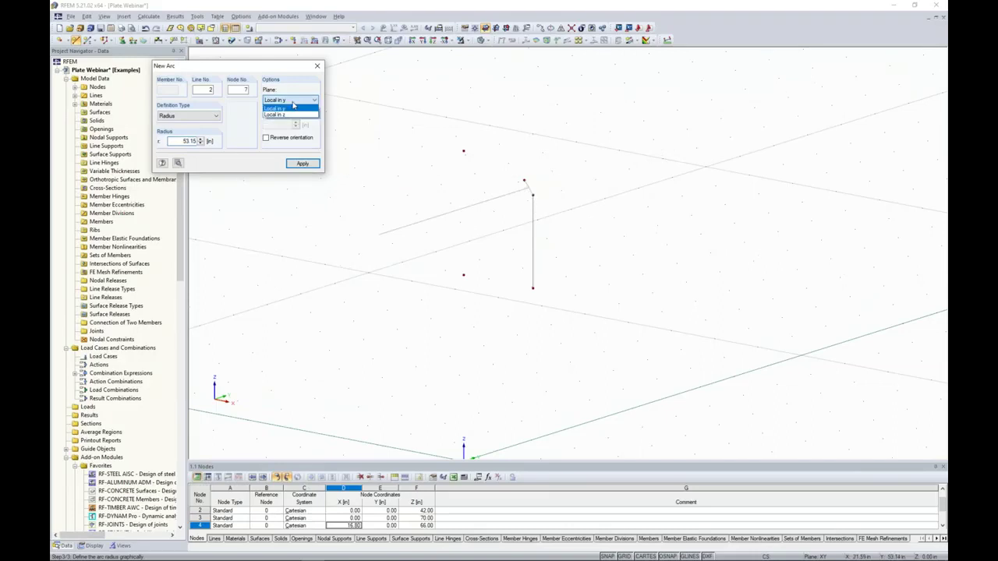
pyautogui.click(274, 115)
pyautogui.keyDown('ctrl'); pyautogui.moveTo(483, 219); pyautogui.dragTo(468, 451, button='middle'); pyautogui.keyUp('ctrl')
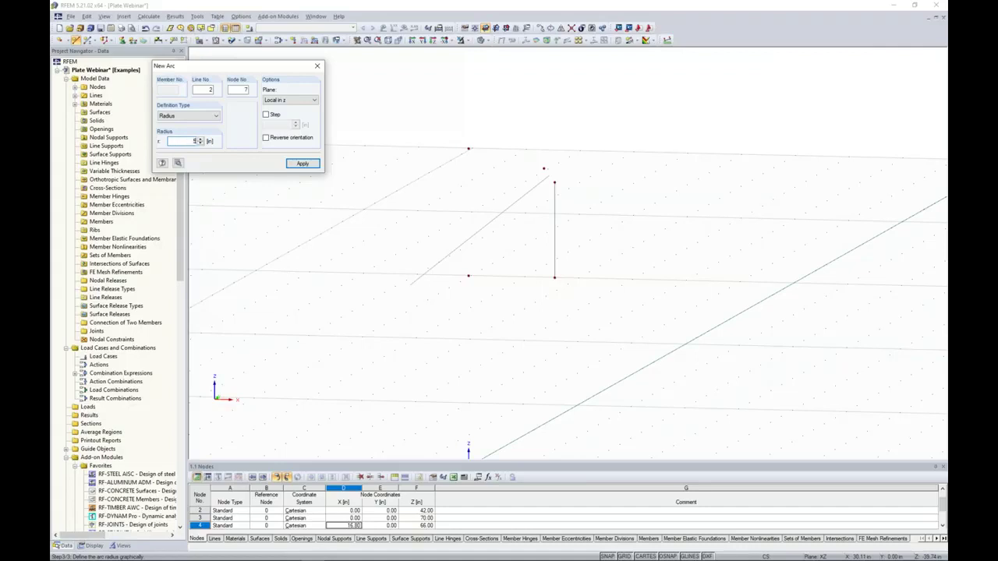
pyautogui.press('Return')
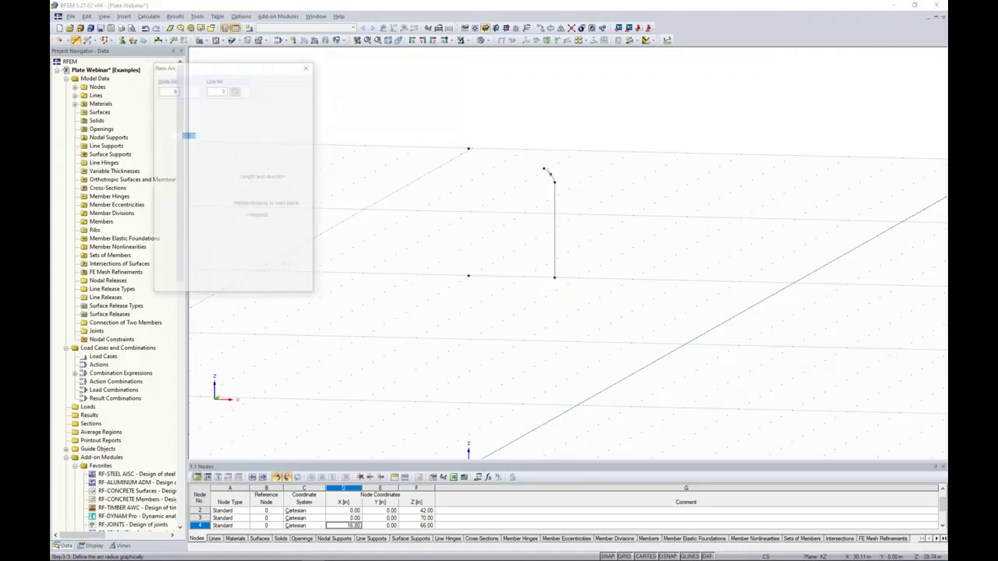
# Draw a second radius-defined arc from node 4 to node 3 at Z 70 in, with plane Local in z, and finish the arc command
pyautogui.scroll(3, 561, 175)
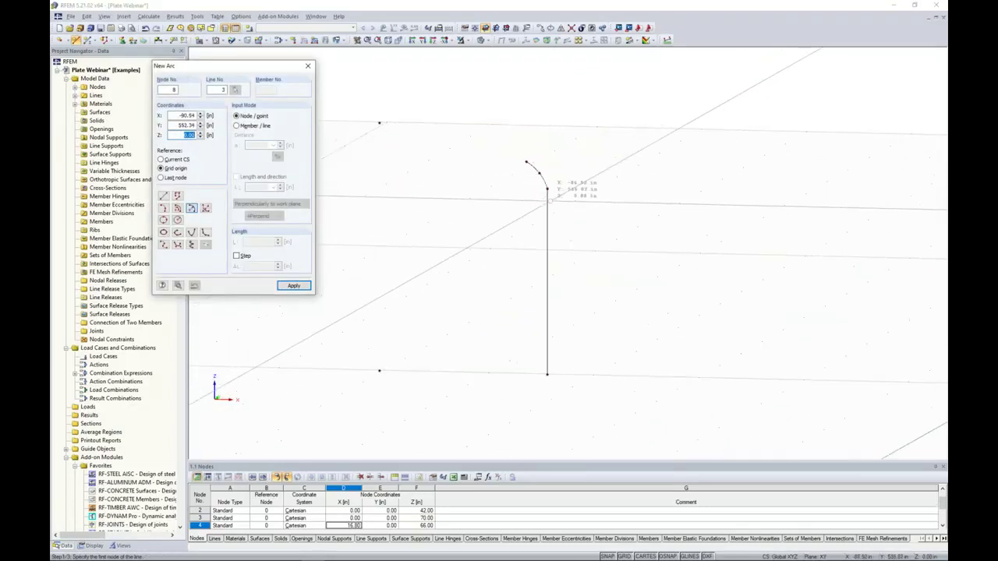
pyautogui.moveTo(503, 191); pyautogui.dragTo(575, 213, button='middle')
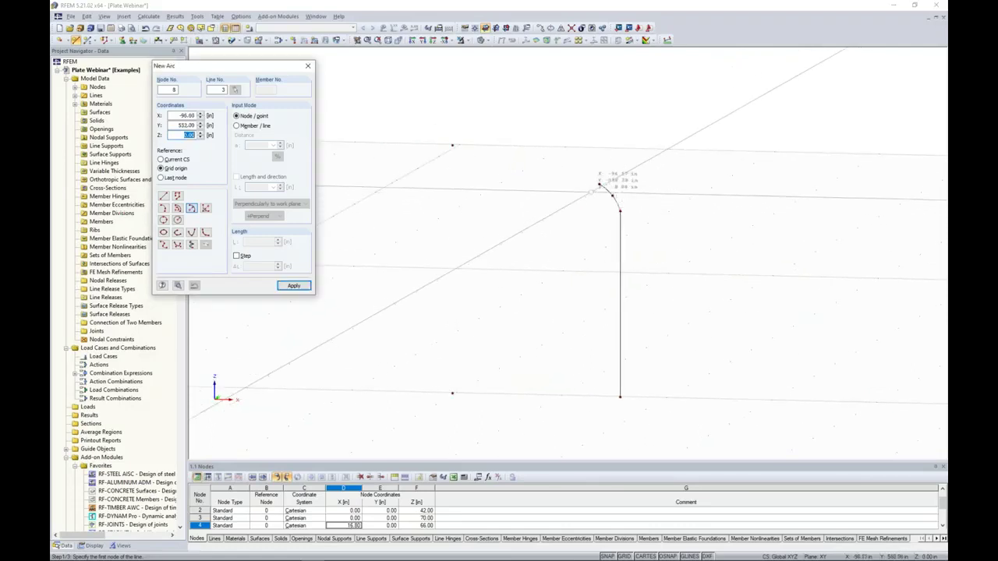
pyautogui.click(599, 184)
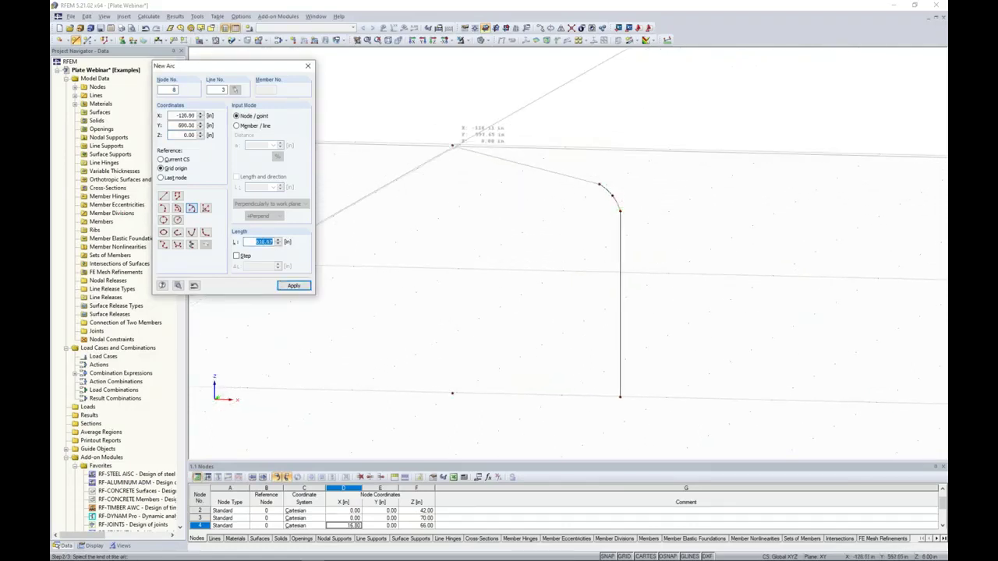
pyautogui.click(453, 146)
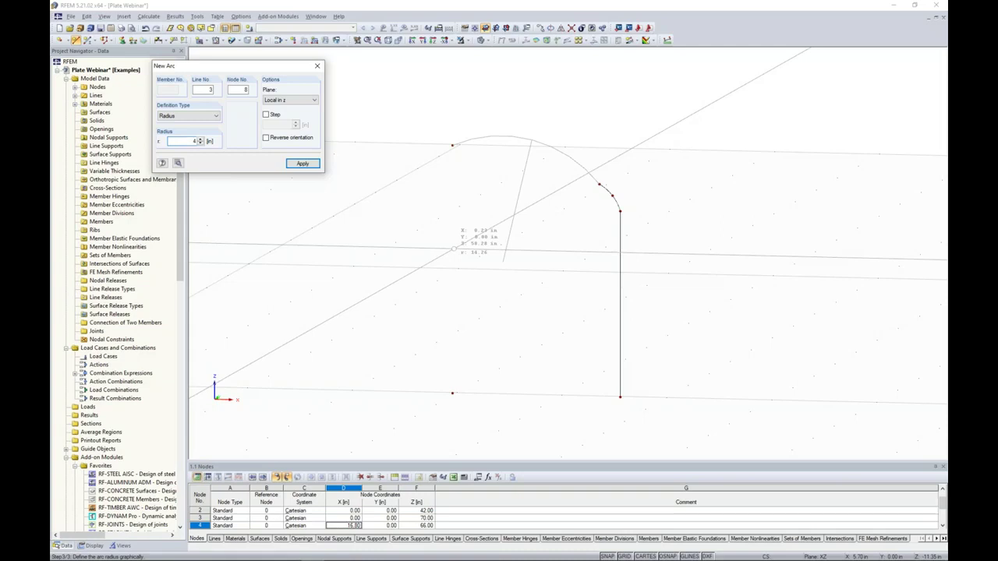
pyautogui.click(454, 248)
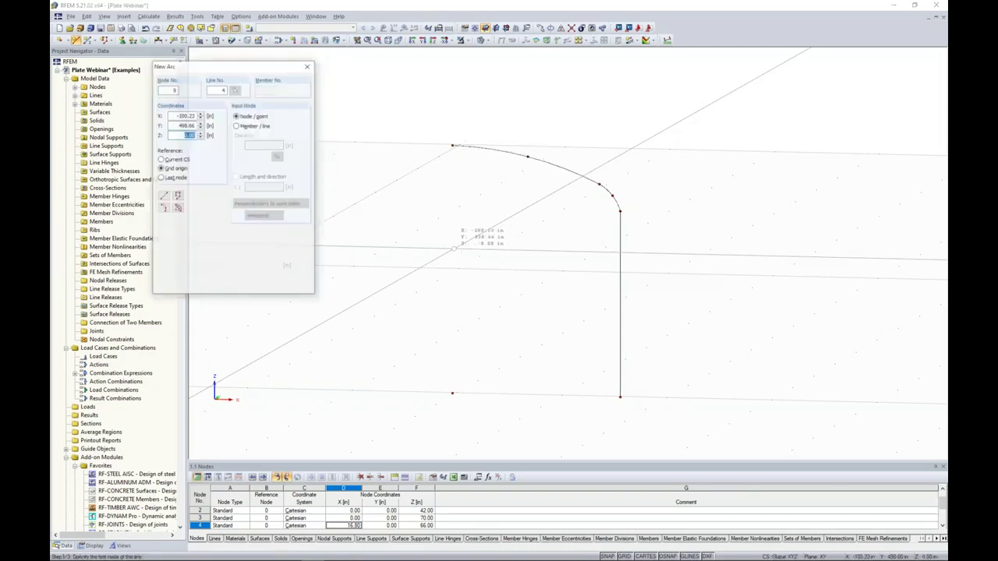
pyautogui.press('Escape')
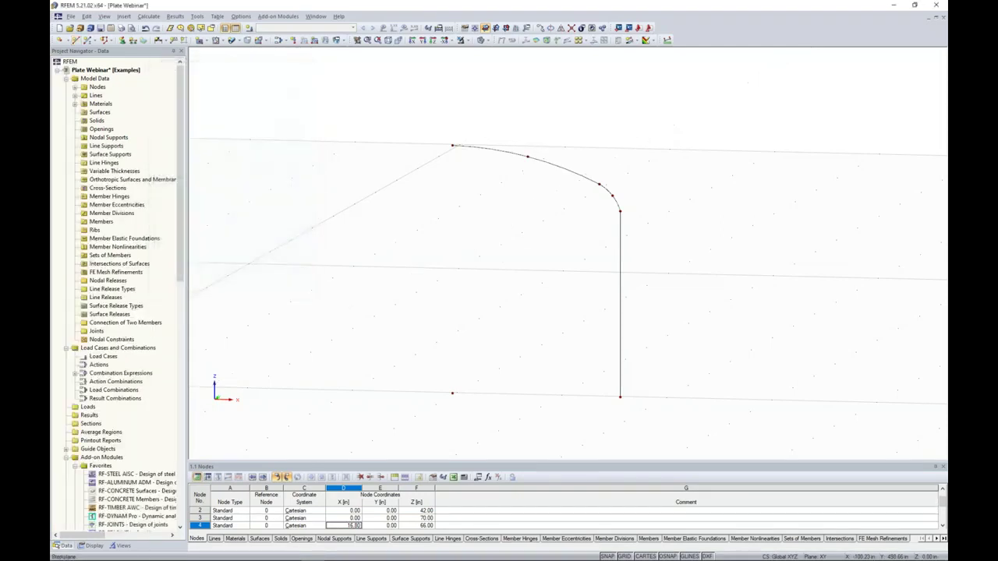
# Set up a mirrored copy of the drawn profile's lines and nodes about a plane parallel to X-Y in the global coordinate system
pyautogui.scroll(-1, 477, 274)
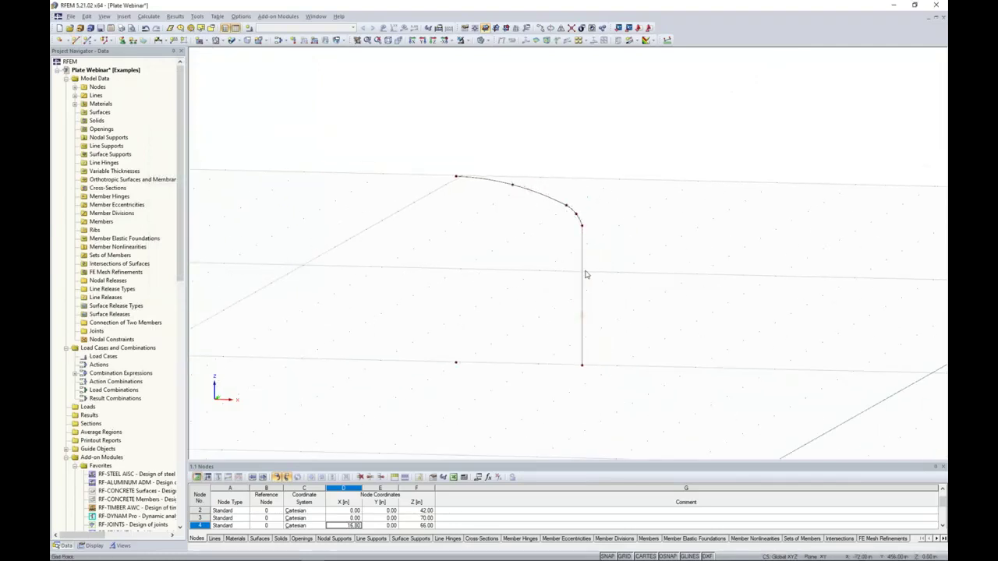
pyautogui.scroll(-1, 515, 306)
pyautogui.scroll(-1, 515, 306)
pyautogui.keyDown('ctrl'); pyautogui.moveTo(515, 306); pyautogui.dragTo(531, 260, button='middle'); pyautogui.keyUp('ctrl')
pyautogui.moveTo(616, 342); pyautogui.dragTo(442, 157)
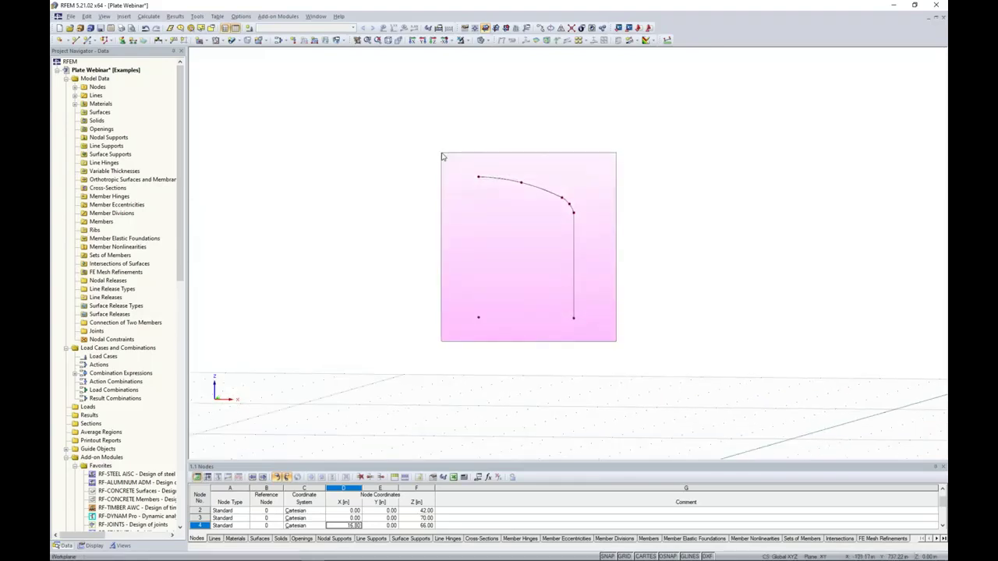
pyautogui.moveTo(443, 157); pyautogui.dragTo(442, 157)
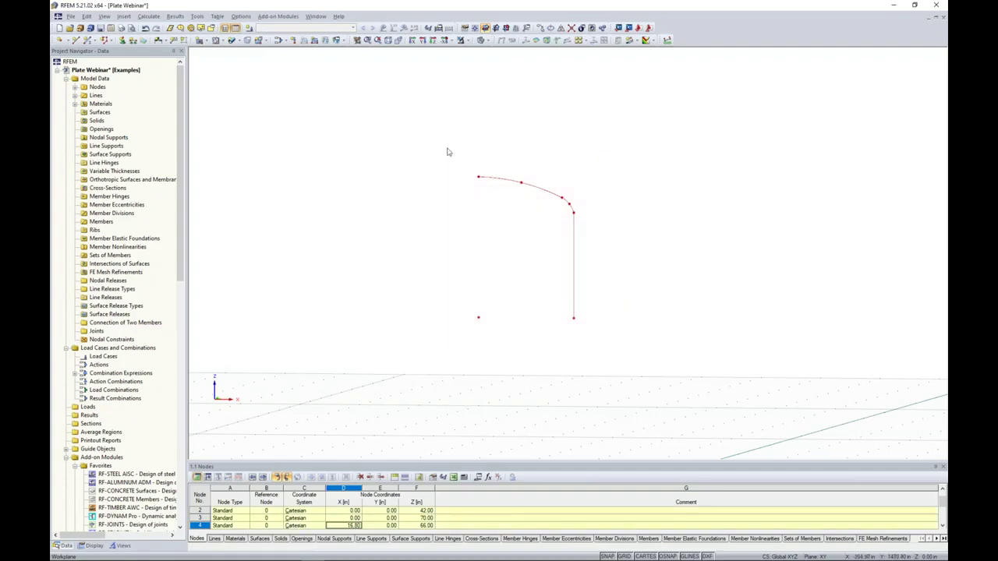
pyautogui.click(560, 29)
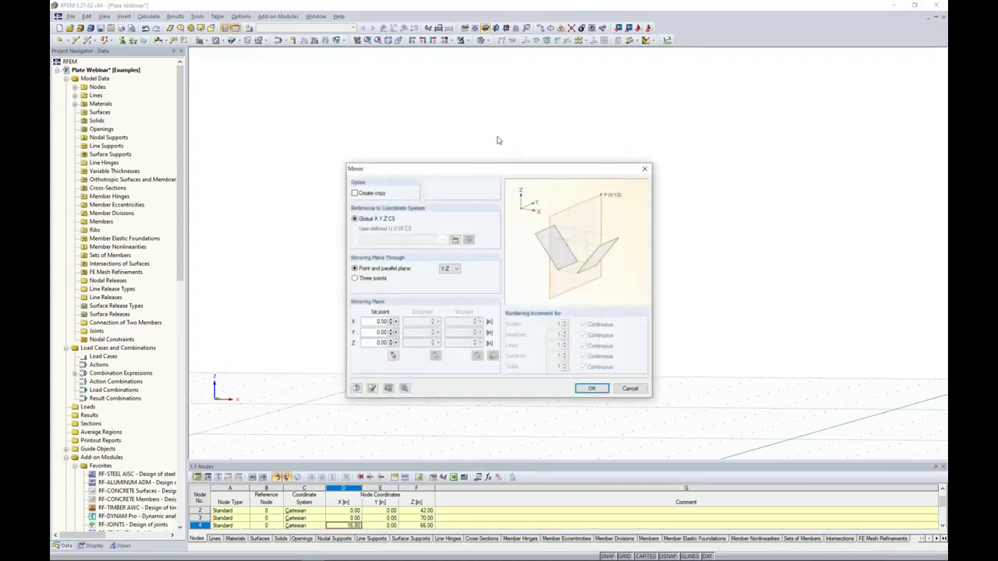
pyautogui.moveTo(484, 173); pyautogui.dragTo(483, 128)
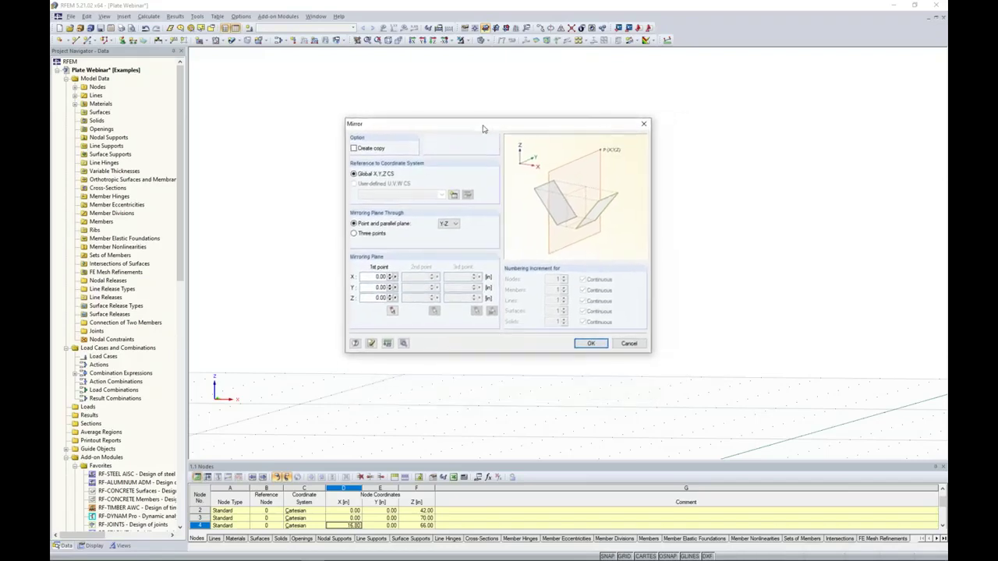
pyautogui.click(354, 149)
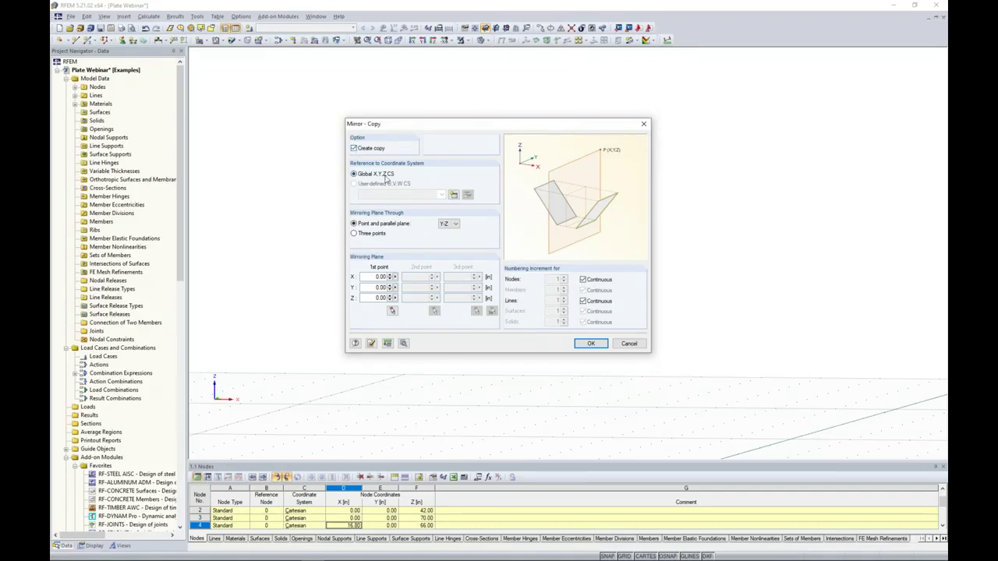
pyautogui.click(452, 224)
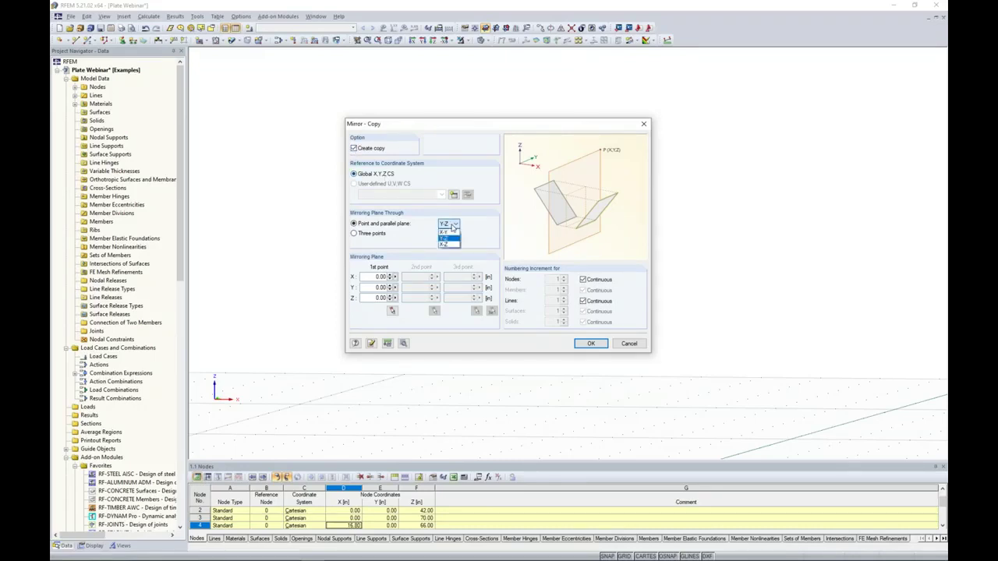
pyautogui.click(448, 232)
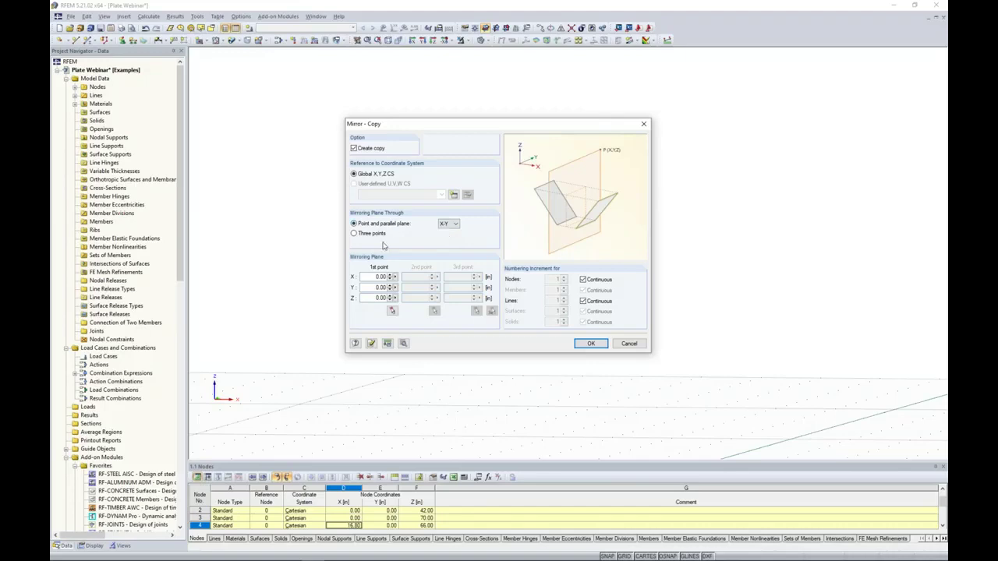
# Pass the mirroring plane through node 2 at Z 42 in and create the mirrored lower half of the profile
pyautogui.click(393, 311)
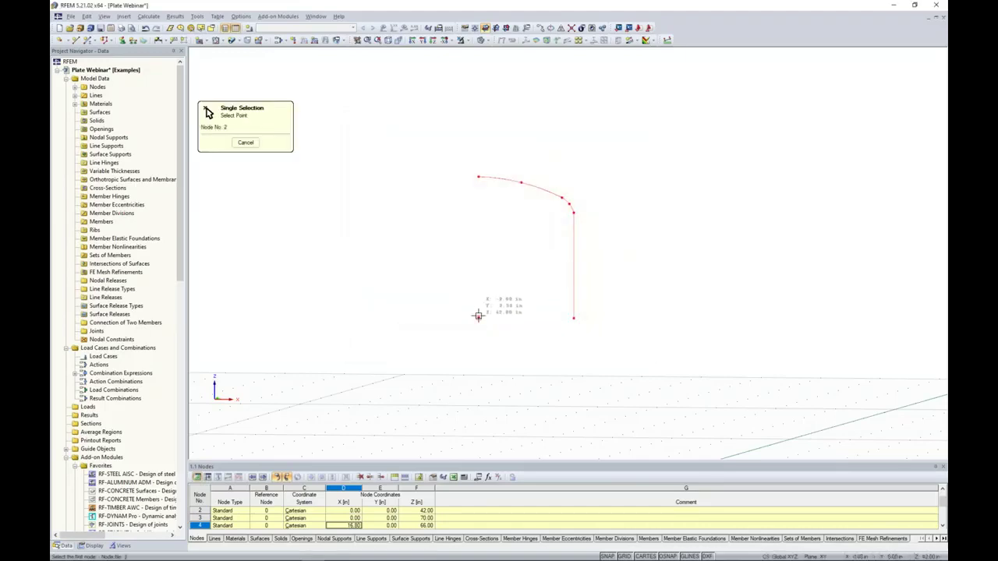
pyautogui.click(478, 316)
pyautogui.moveTo(488, 126); pyautogui.dragTo(635, 111)
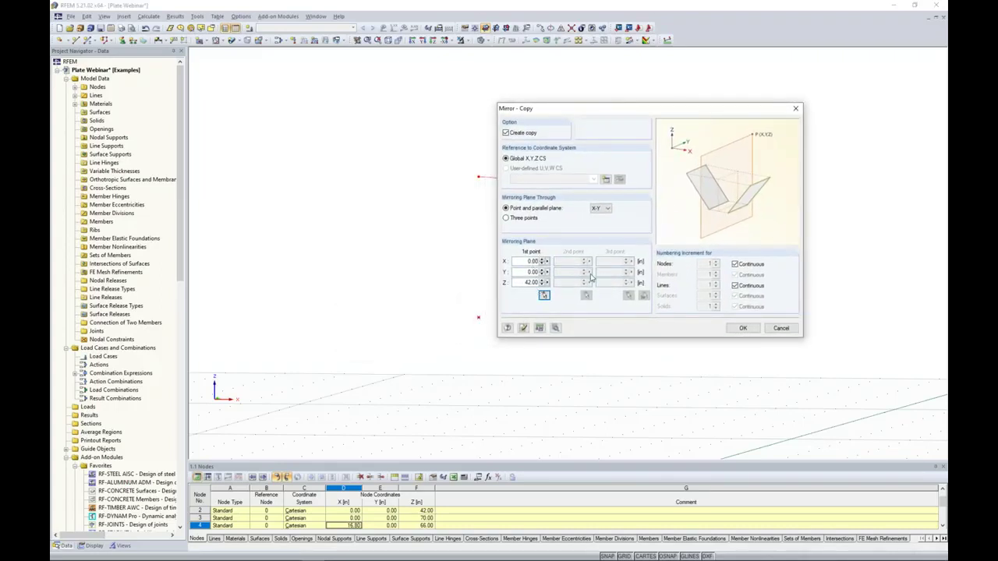
pyautogui.click(742, 328)
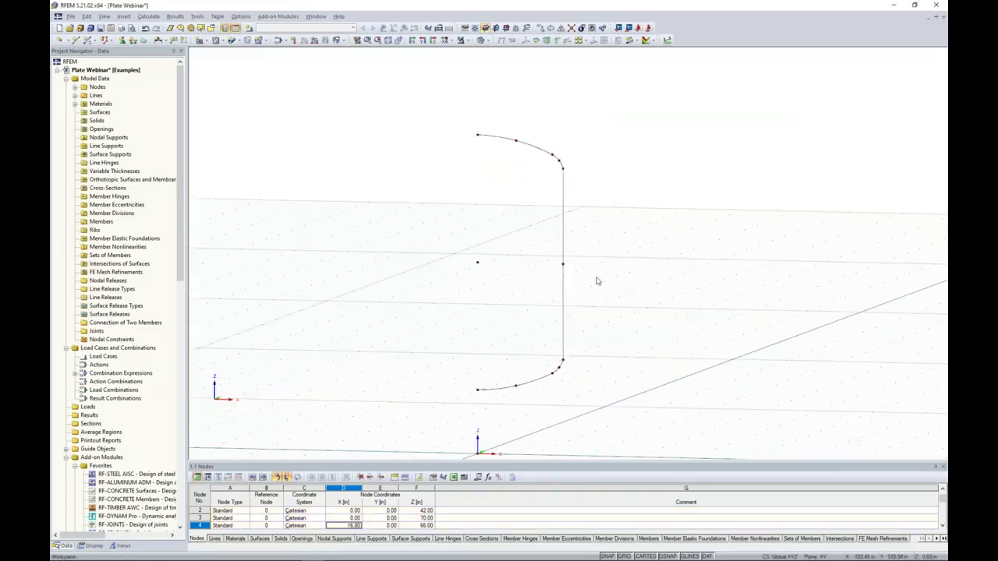
pyautogui.moveTo(593, 312)
pyautogui.keyDown('ctrl'); pyautogui.mouseDown(button='middle')
pyautogui.moveTo(617, 299)
pyautogui.moveTo(605, 303)
pyautogui.mouseUp(button='middle'); pyautogui.keyUp('ctrl')
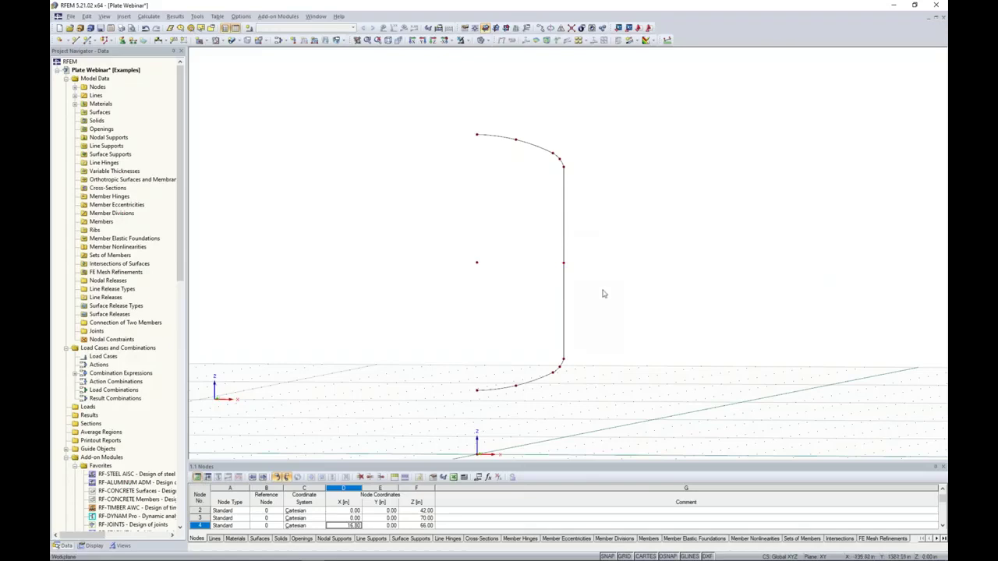
# Delete the node midway along the vertical line, merging the two joined lines into one
pyautogui.rightClick(563, 264)
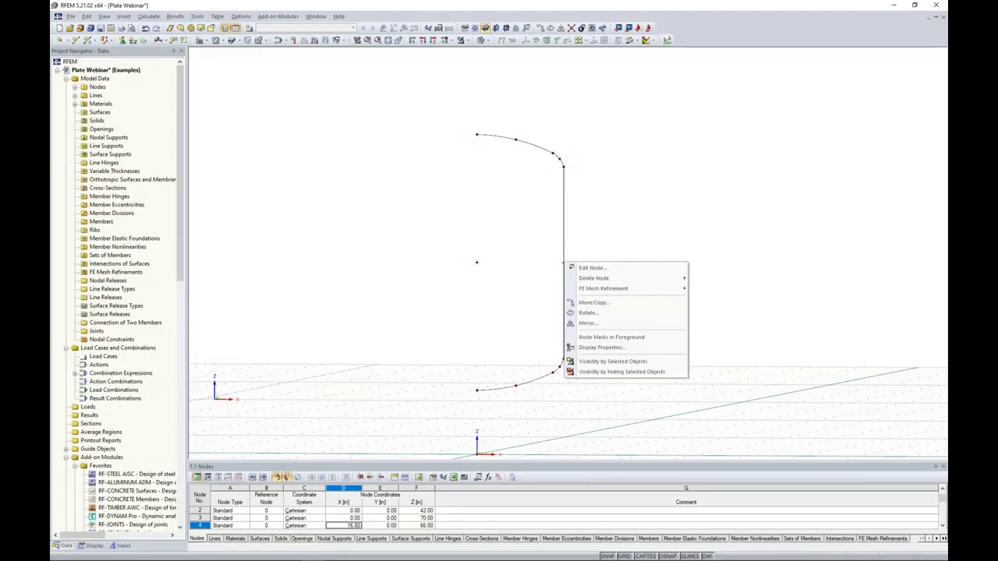
pyautogui.moveTo(586, 281)
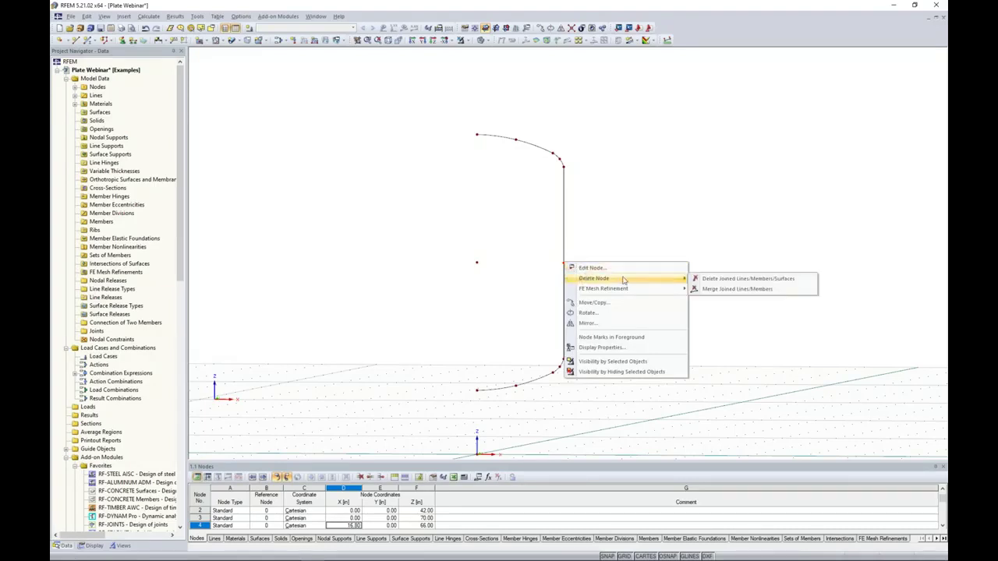
pyautogui.click(713, 290)
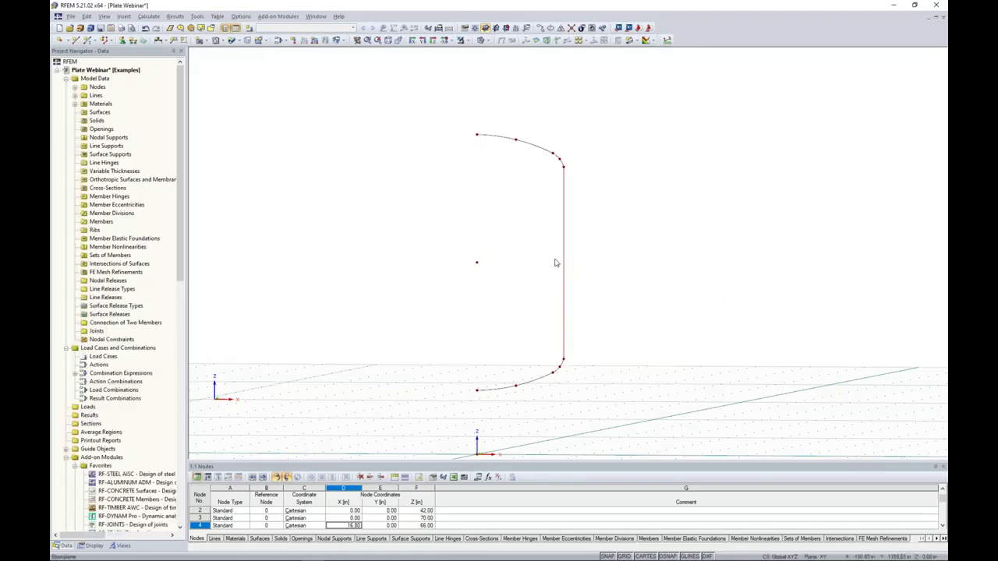
# Select the entire profile and set up a rotated copy with 3 copies at an angle of 120°
pyautogui.scroll(-1, 612, 284)
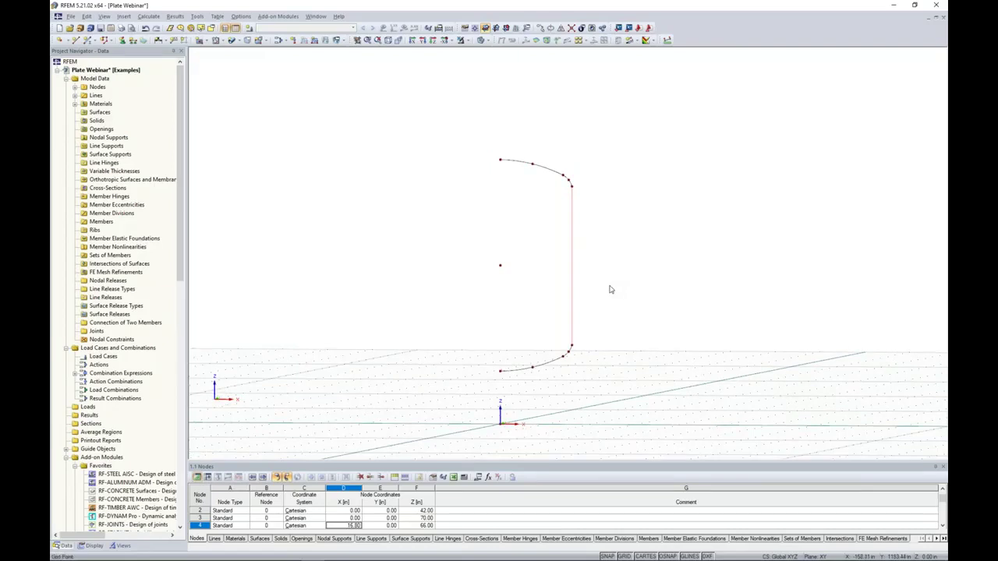
pyautogui.moveTo(608, 315); pyautogui.dragTo(611, 295, button='middle')
pyautogui.moveTo(622, 376); pyautogui.dragTo(444, 113)
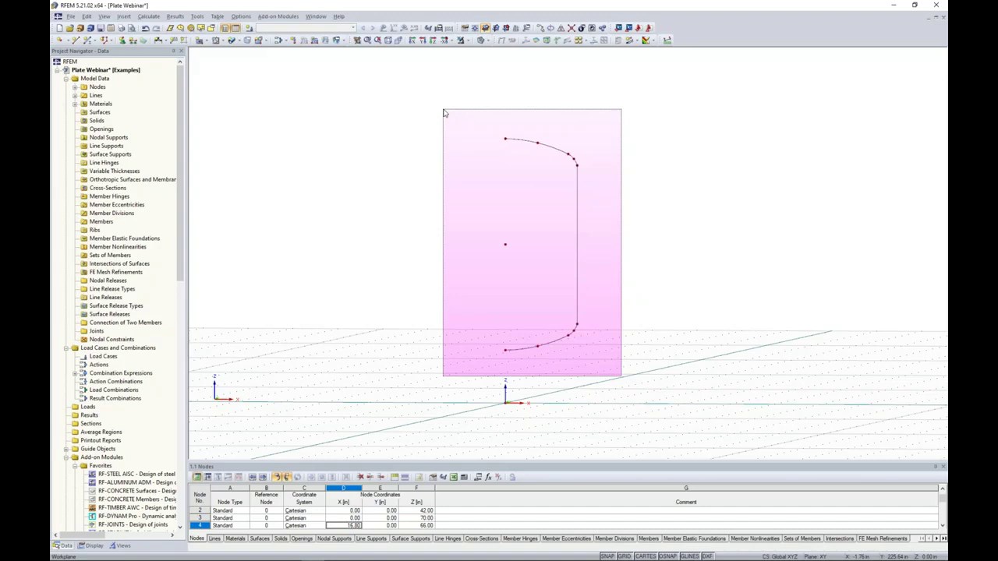
pyautogui.moveTo(443, 114); pyautogui.dragTo(445, 114)
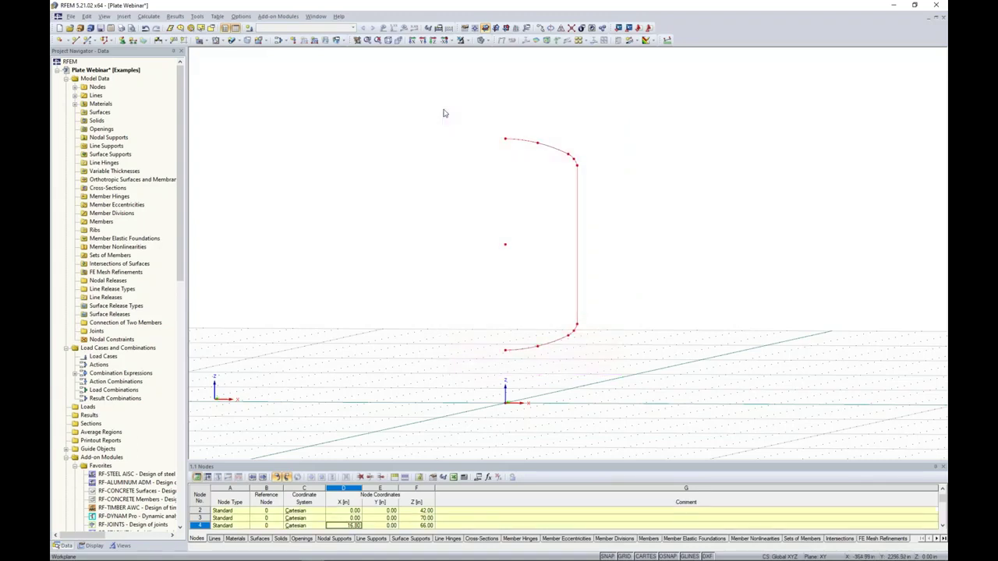
pyautogui.click(551, 29)
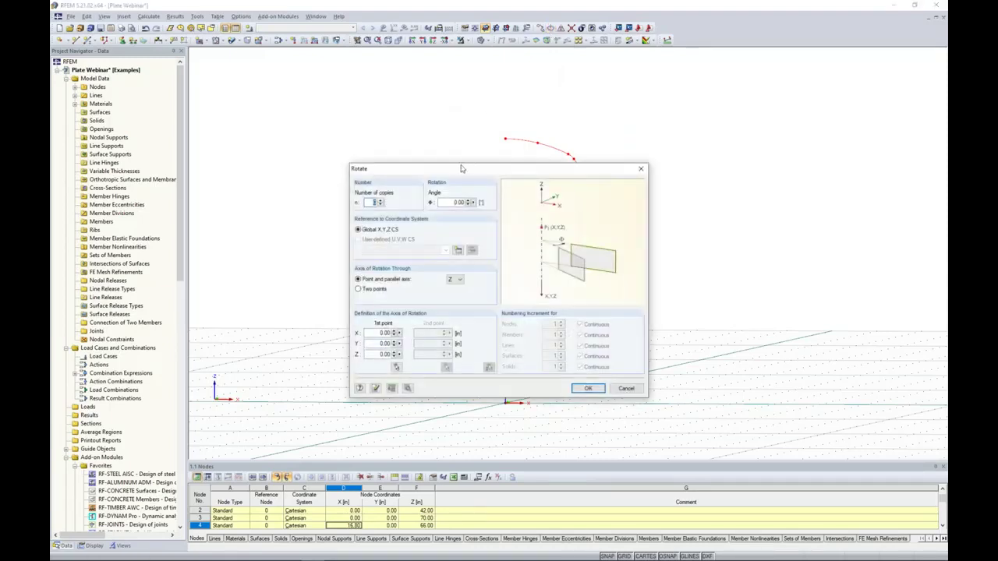
pyautogui.write('3')
pyautogui.press('Tab')
pyautogui.write('120')
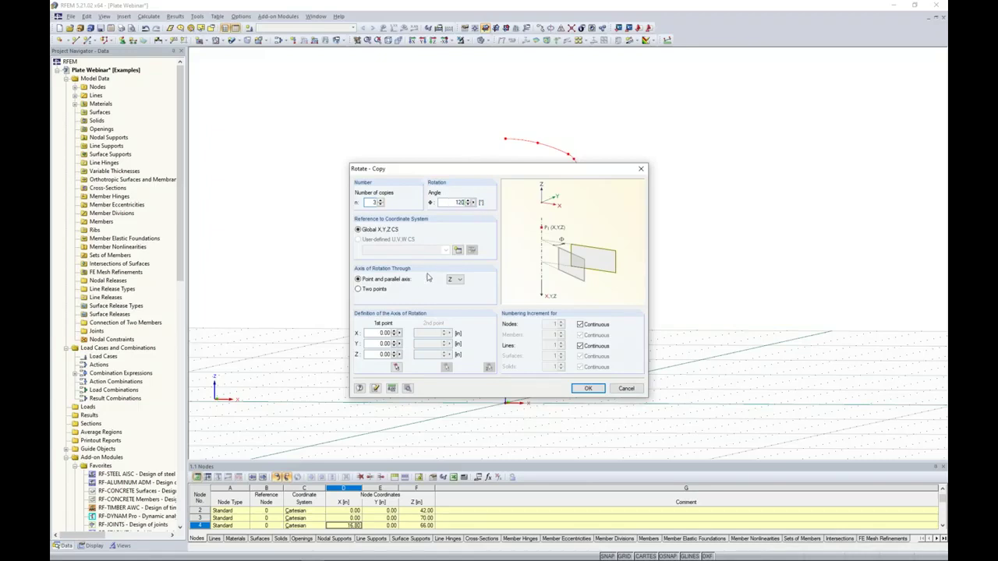
# Pass the Z-parallel rotation axis through the center node at Z 42 in and create the copies with new surfaces between the selected lines
pyautogui.click(397, 366)
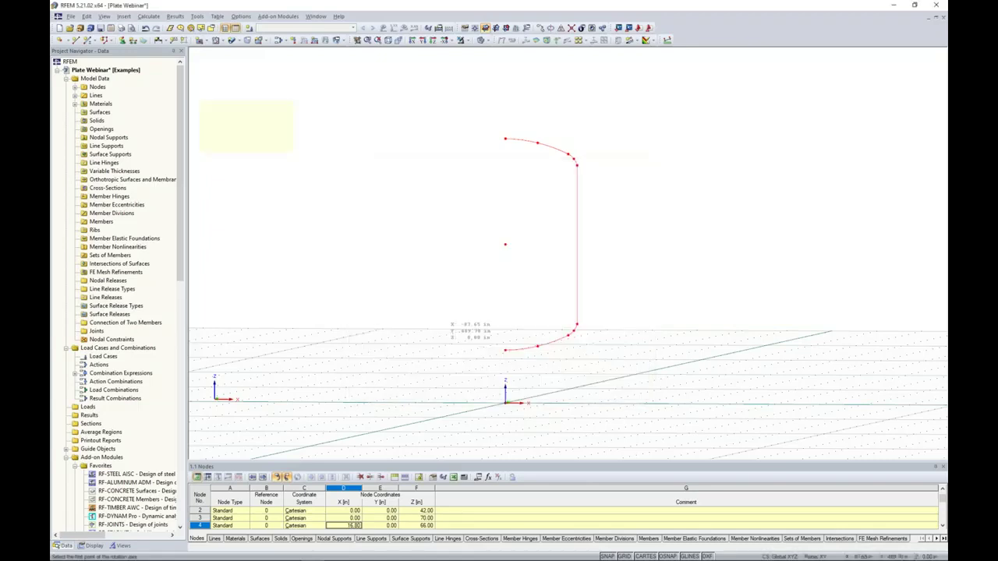
pyautogui.click(506, 246)
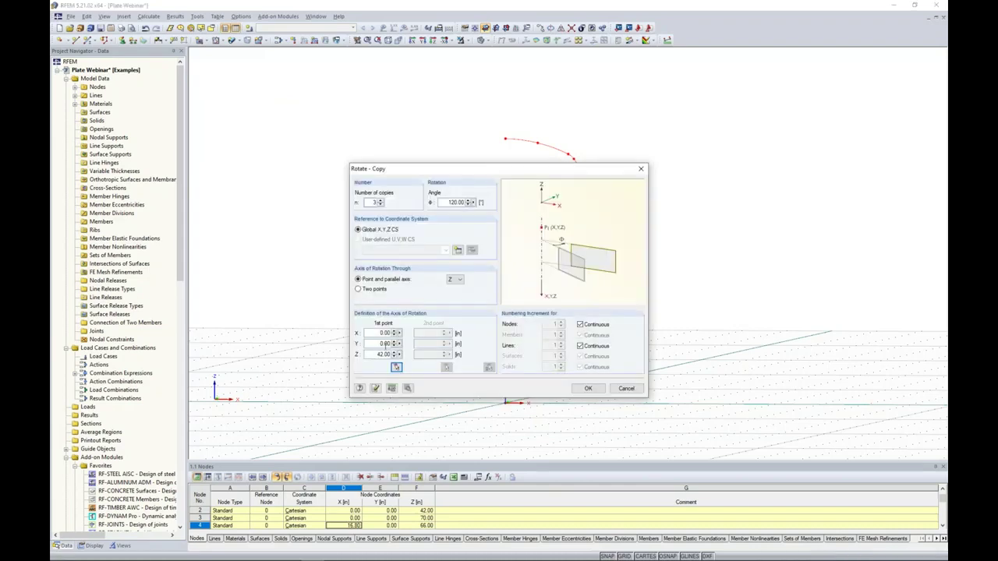
pyautogui.click(408, 389)
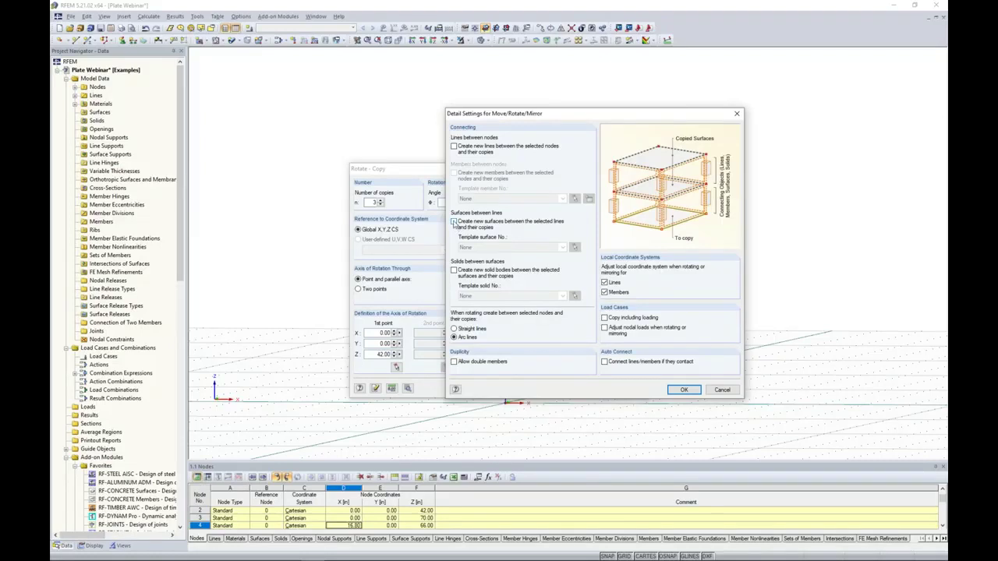
pyautogui.click(484, 227)
pyautogui.click(684, 390)
pyautogui.click(588, 388)
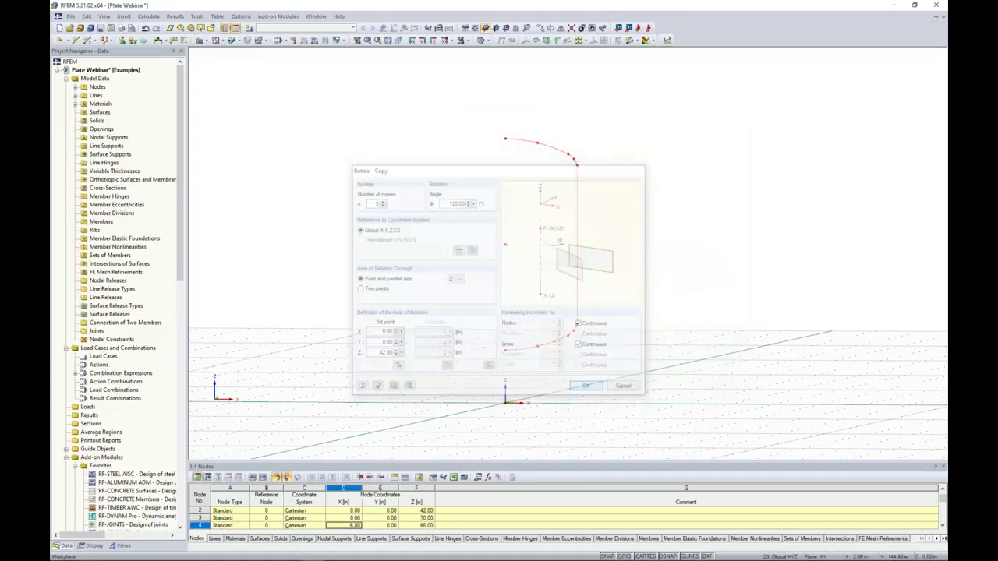
pyautogui.keyDown('ctrl'); pyautogui.moveTo(671, 279); pyautogui.dragTo(590, 296, button='middle'); pyautogui.keyUp('ctrl')
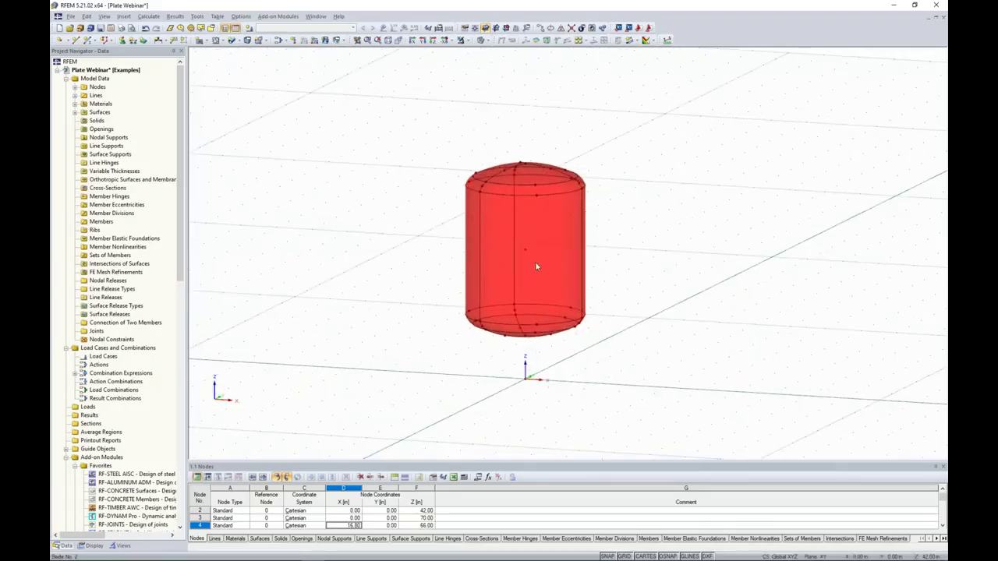
# Select the whole tank, open its surfaces for editing and set their stiffness type to Standard
pyautogui.moveTo(617, 350); pyautogui.dragTo(428, 121)
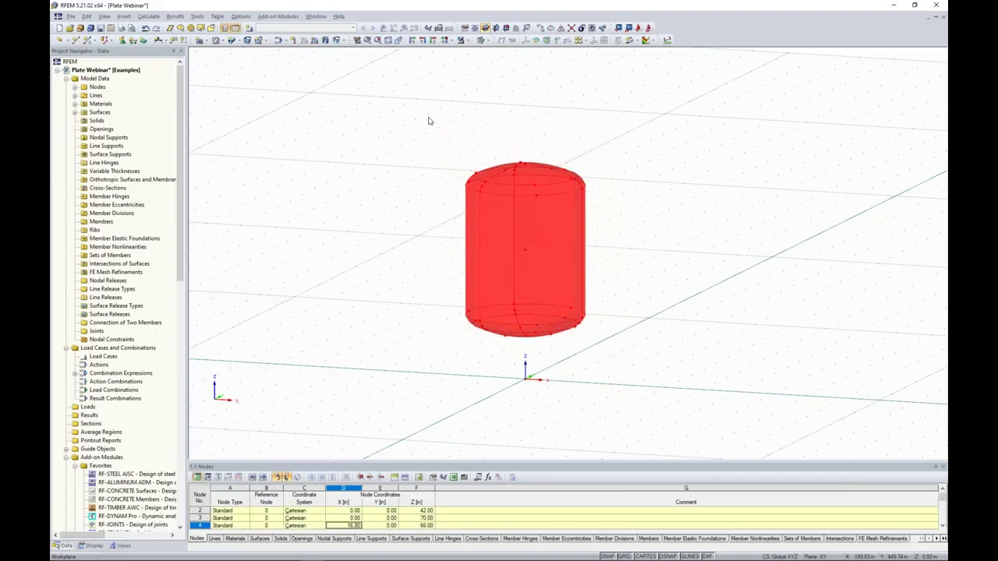
pyautogui.scroll(3, 547, 257)
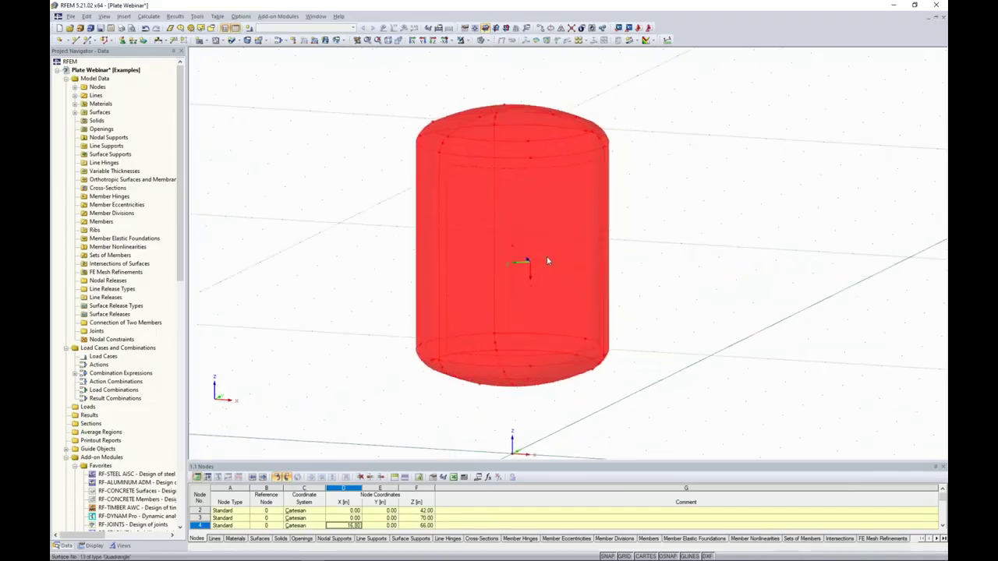
pyautogui.doubleClick(548, 261)
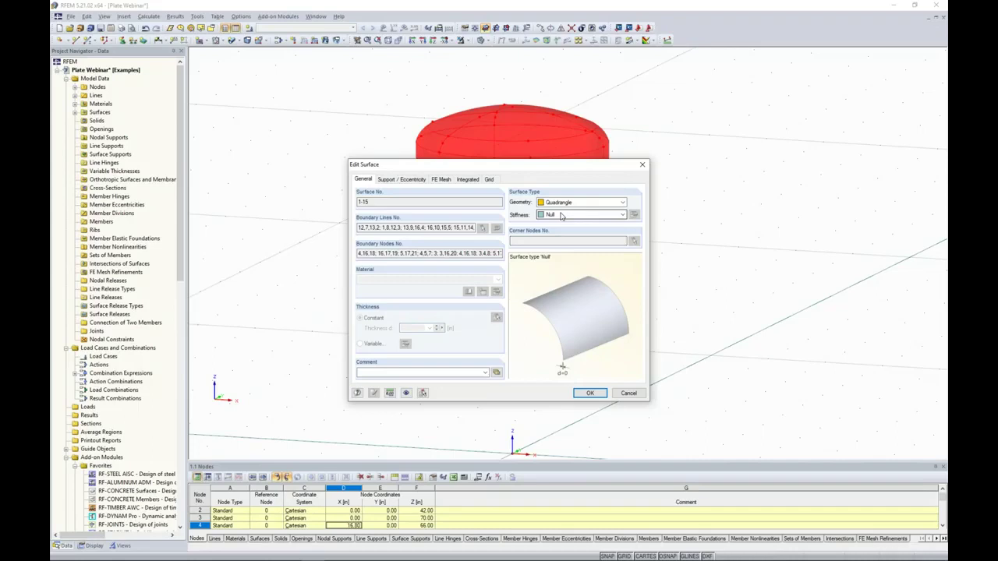
pyautogui.click(561, 215)
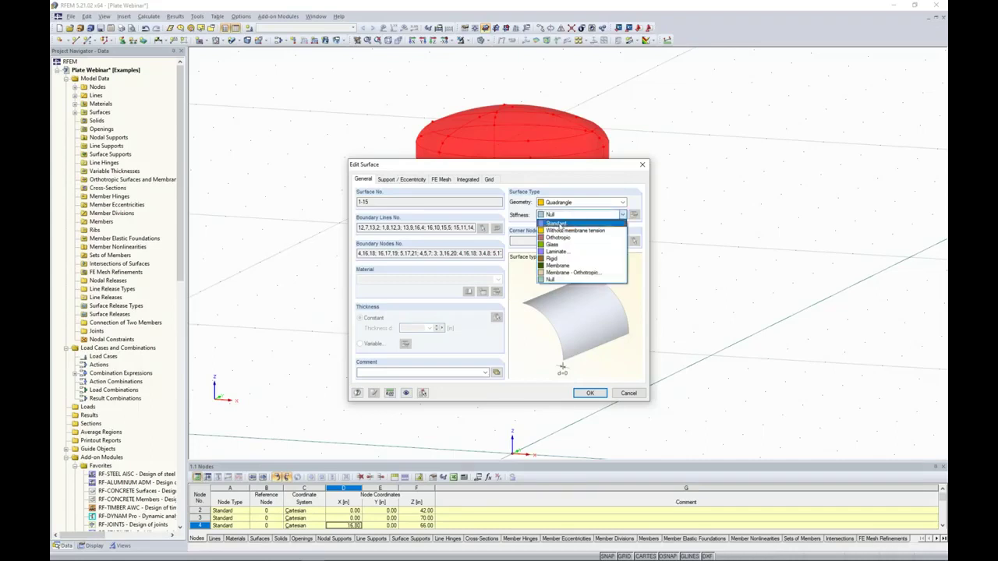
pyautogui.click(559, 225)
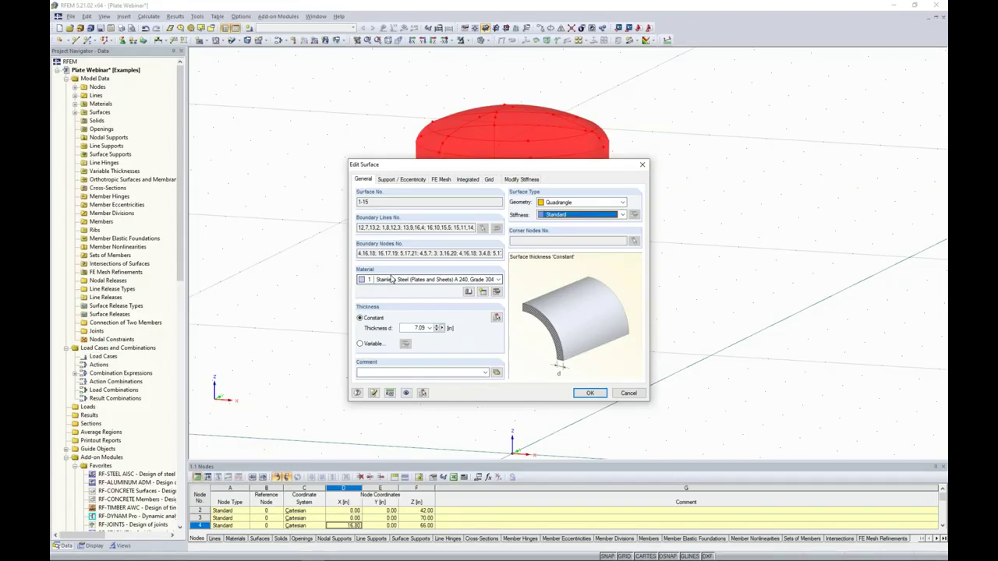
# Browse the material library's Metal group and Stainless Steel category, and search the materials for "a 240"
pyautogui.click(468, 292)
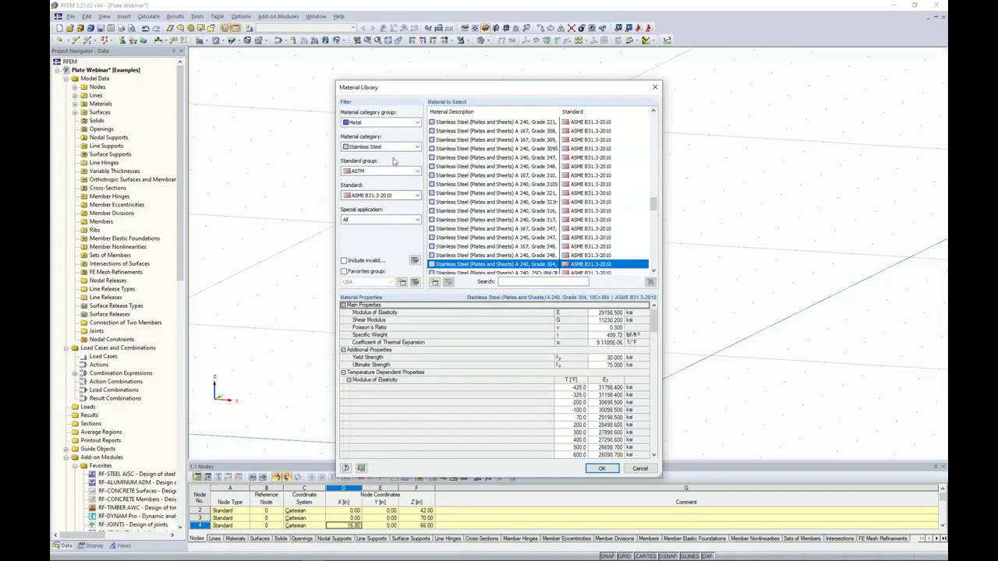
pyautogui.click(375, 124)
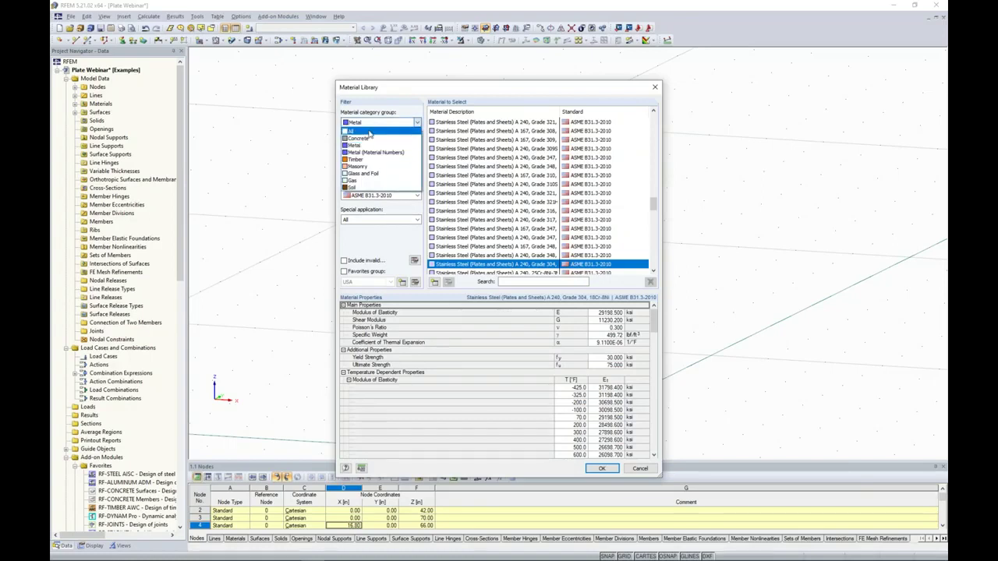
pyautogui.click(362, 145)
pyautogui.click(362, 146)
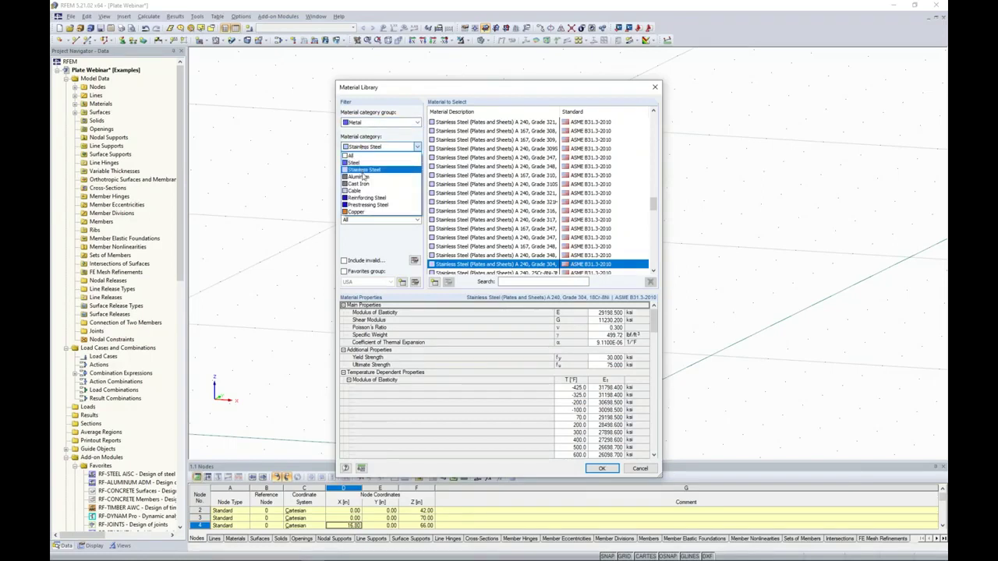
pyautogui.click(379, 243)
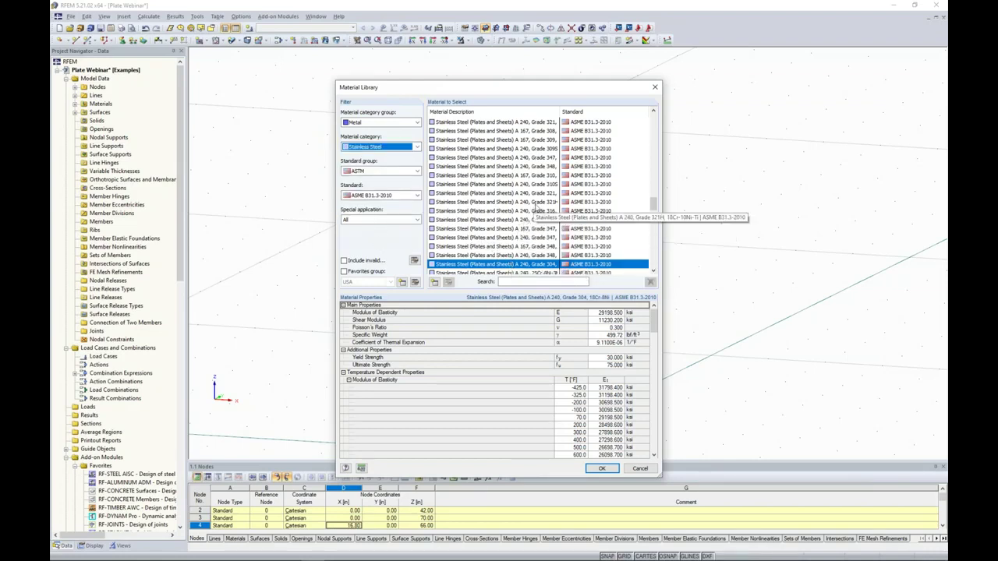
pyautogui.moveTo(652, 204); pyautogui.dragTo(653, 241)
pyautogui.click(543, 282)
pyautogui.write('a 240')
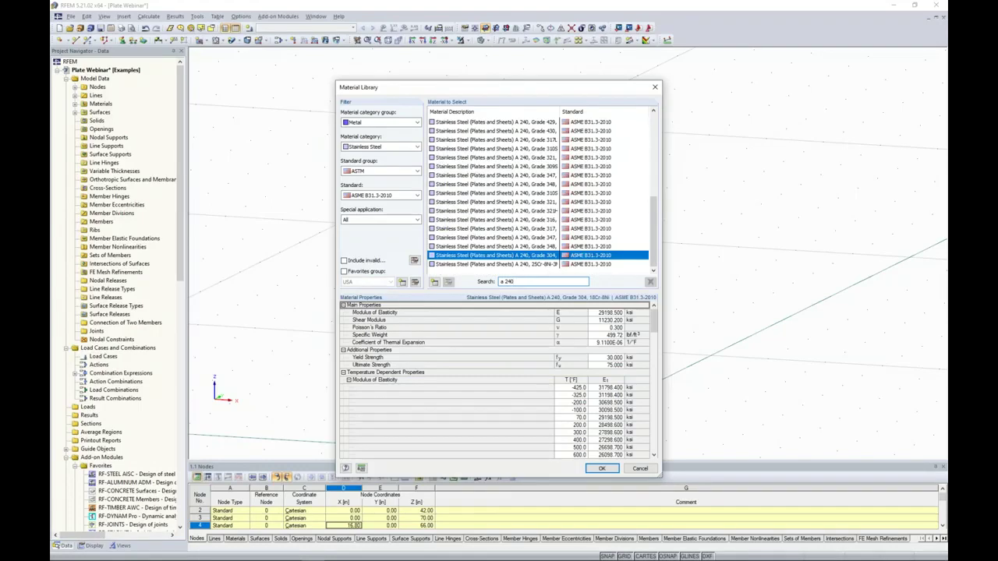
pyautogui.moveTo(655, 230)
pyautogui.mouseDown()
pyautogui.moveTo(659, 147)
pyautogui.moveTo(657, 216)
pyautogui.moveTo(643, 236)
pyautogui.mouseUp()
# Show the USA favorites group and try adding A 240 stainless steel Grades 347, 317 and 316 to it
pyautogui.click(344, 271)
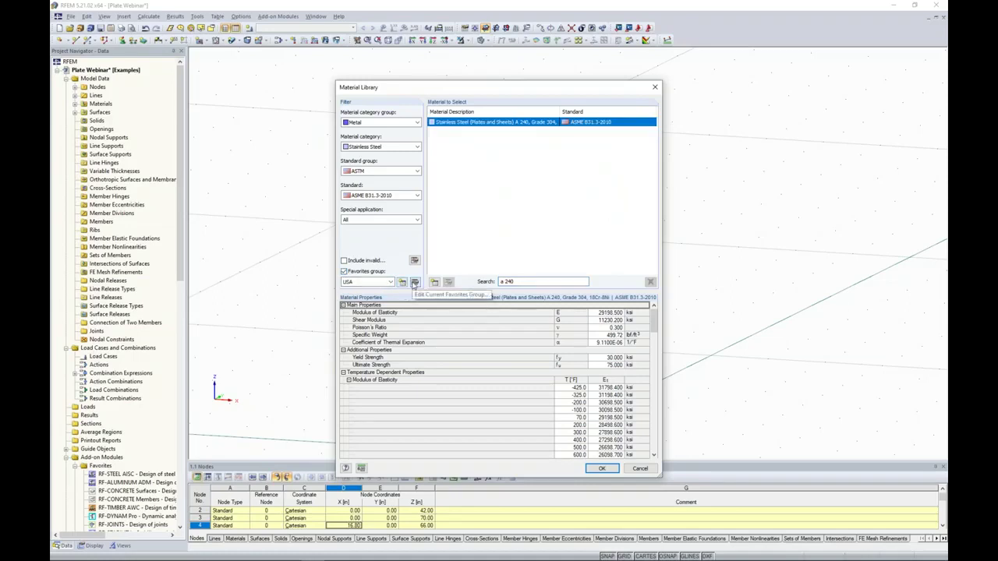
pyautogui.click(414, 282)
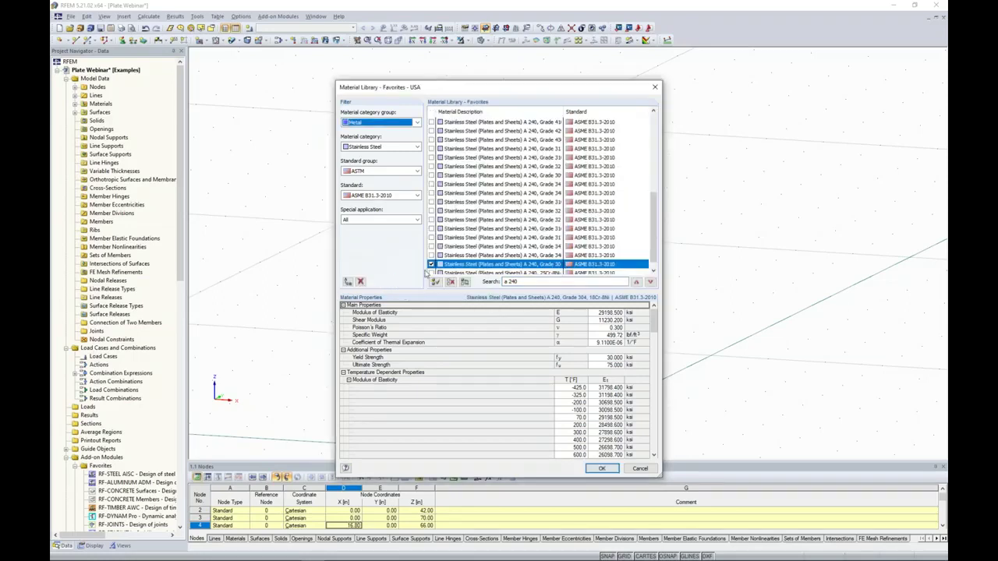
pyautogui.click(431, 247)
pyautogui.click(431, 237)
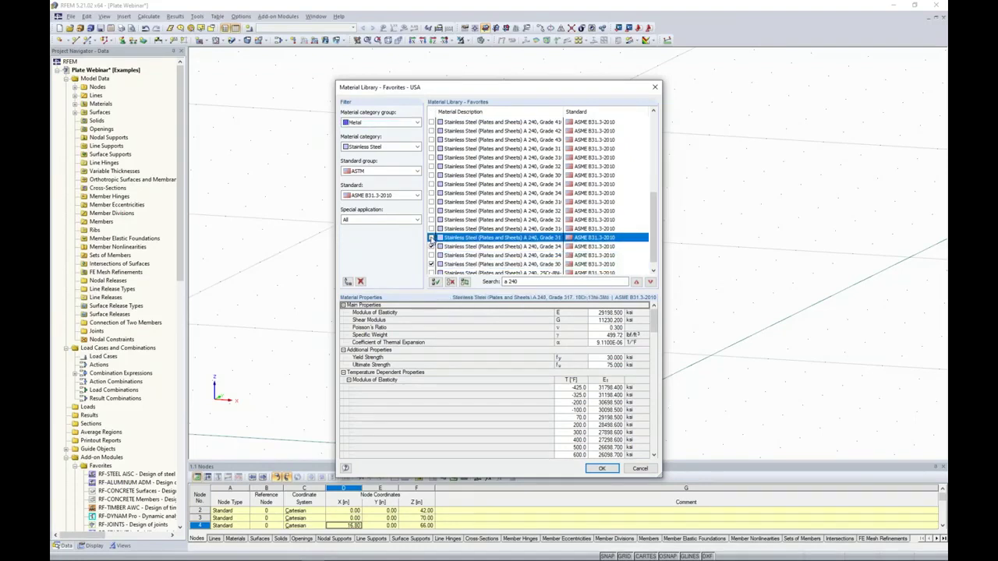
pyautogui.click(431, 229)
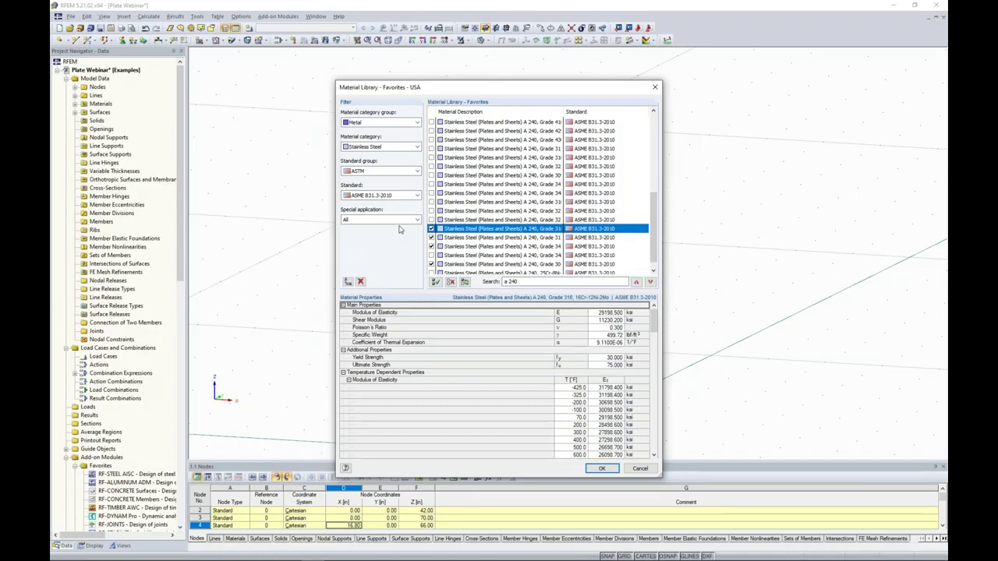
pyautogui.click(640, 468)
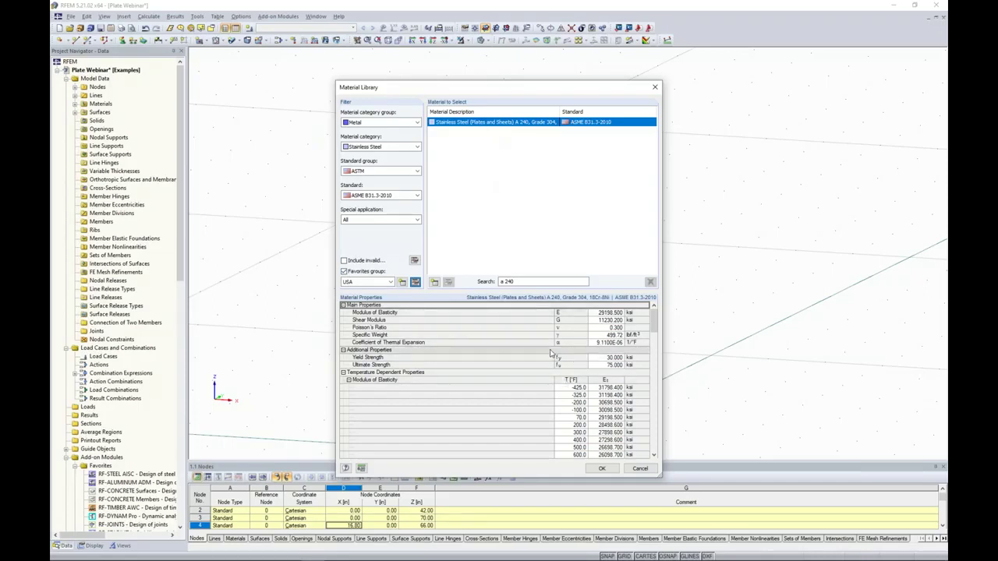
# Turn off the favorites filter, view the new-material definition based on A 240 Grade 304, and leave the material library
pyautogui.click(344, 271)
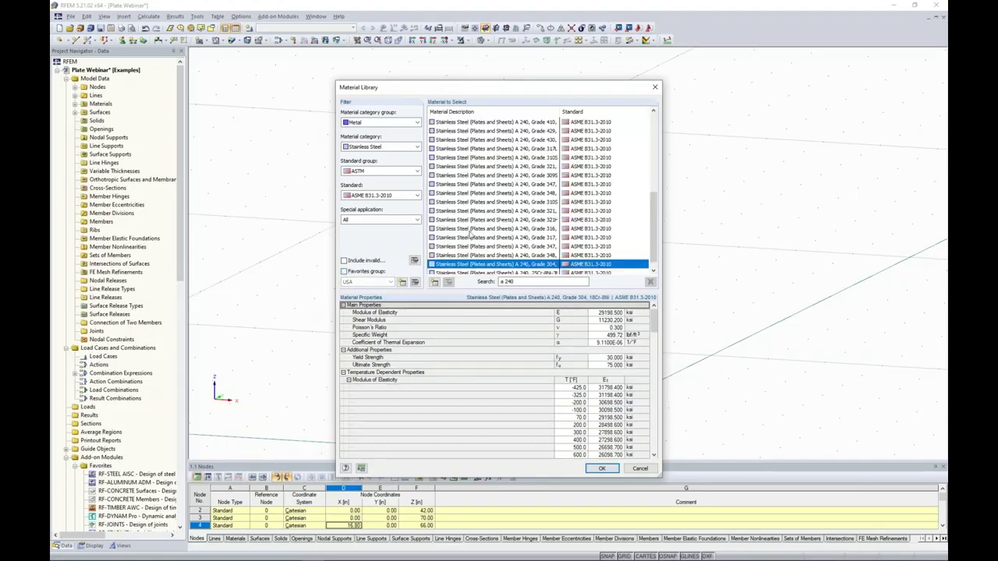
pyautogui.click(435, 283)
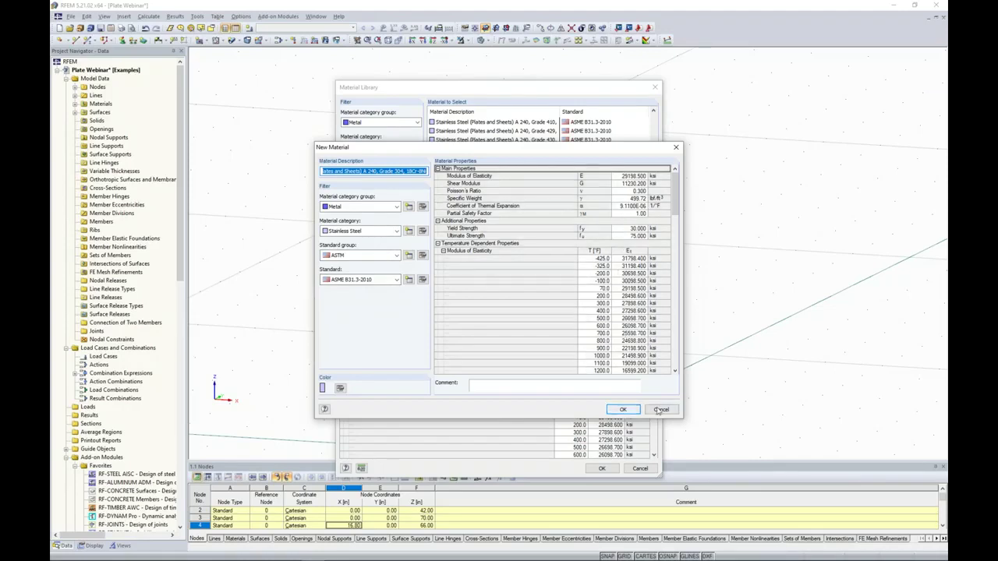
pyautogui.click(623, 409)
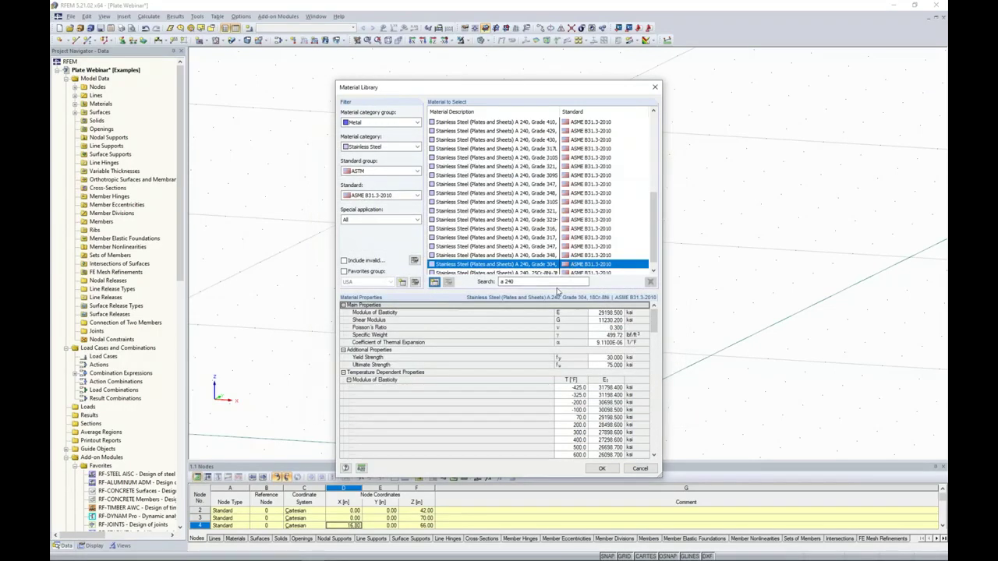
pyautogui.click(639, 470)
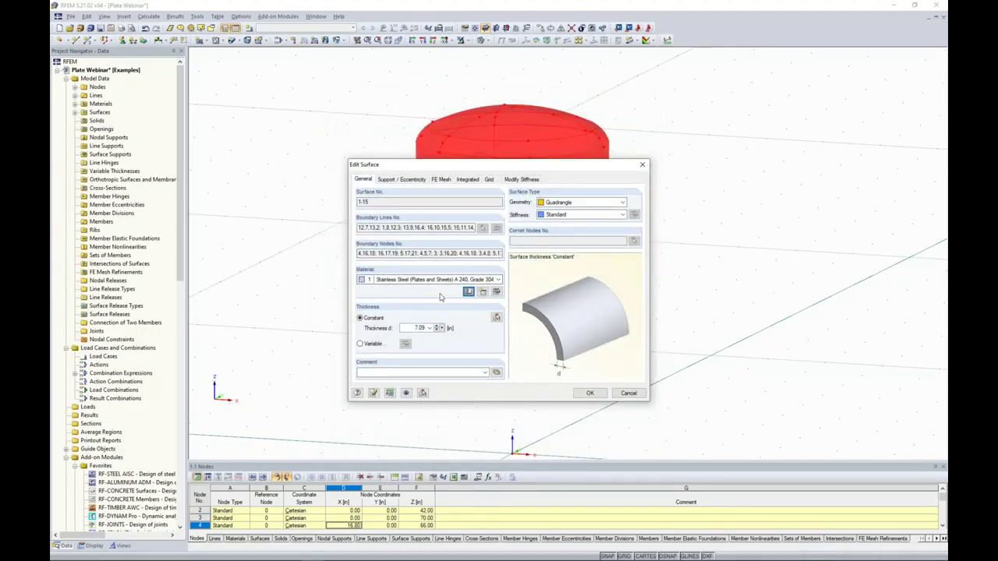
# Set the surfaces' constant thickness to 0.2 in and apply the surface changes to the tank
pyautogui.doubleClick(406, 329)
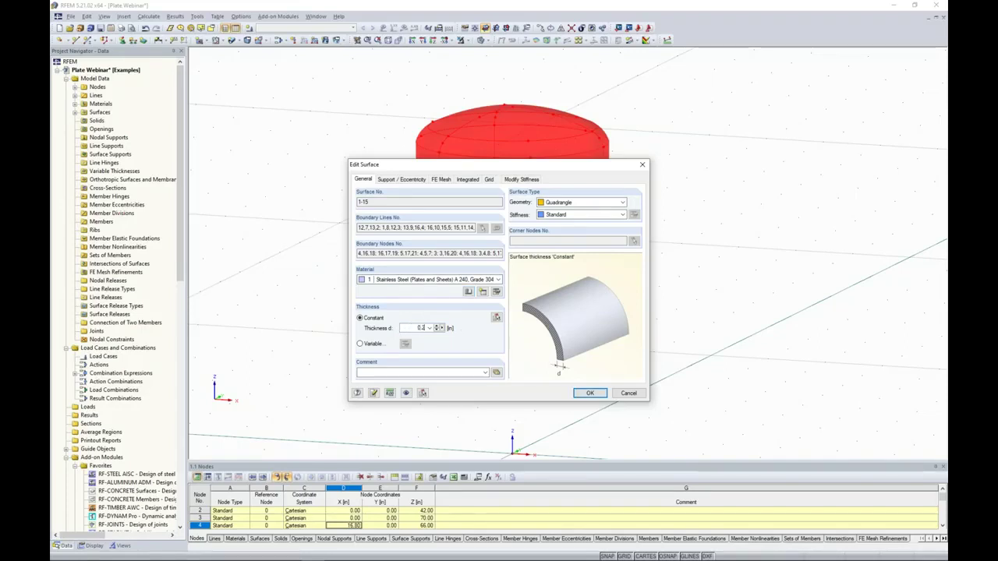
pyautogui.click(589, 393)
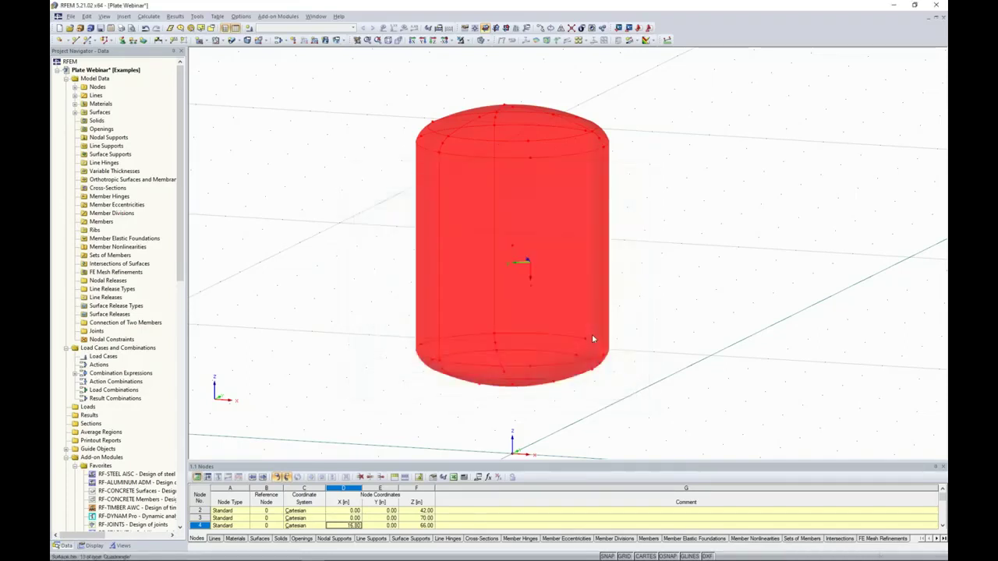
pyautogui.moveTo(697, 338)
pyautogui.keyDown('ctrl'); pyautogui.mouseDown(button='middle')
pyautogui.moveTo(327, 299)
pyautogui.moveTo(470, 336)
pyautogui.moveTo(631, 357)
pyautogui.moveTo(685, 348)
pyautogui.mouseUp(button='middle'); pyautogui.keyUp('ctrl')
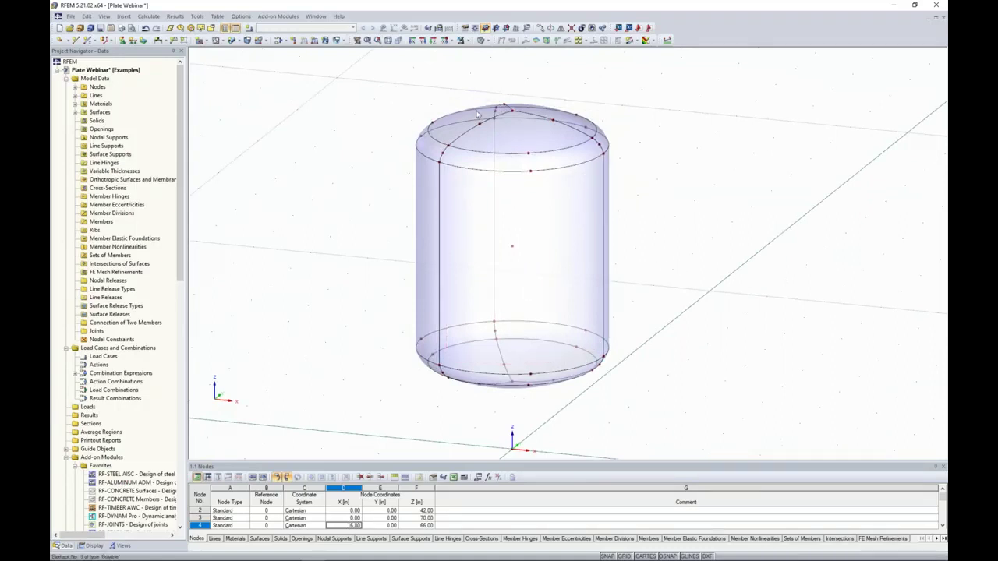
# View the tank in reverse Z-direction and isolate the one-third segment between the X-axis and the 120° edge using visibility by selected objects
pyautogui.click(453, 44)
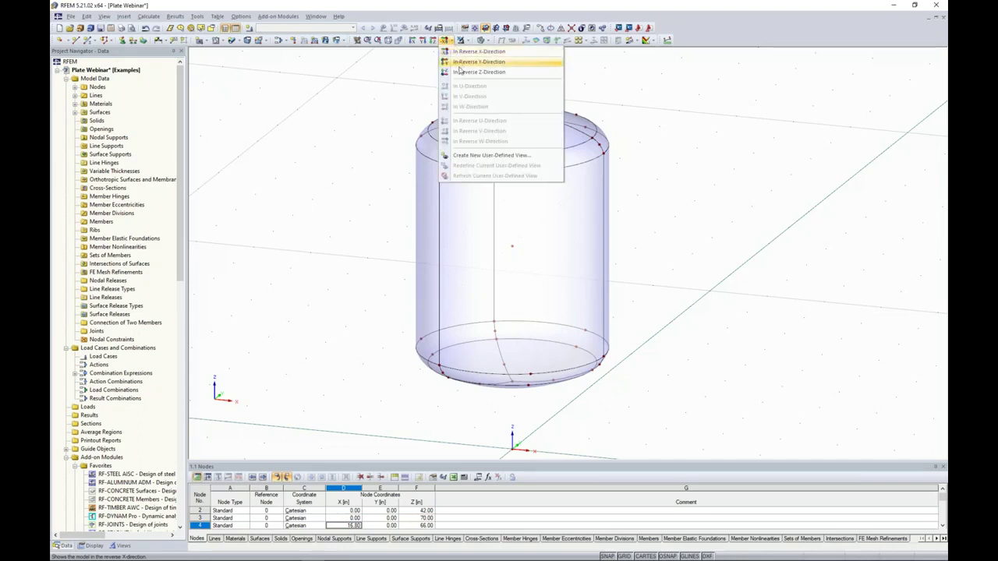
pyautogui.click(460, 73)
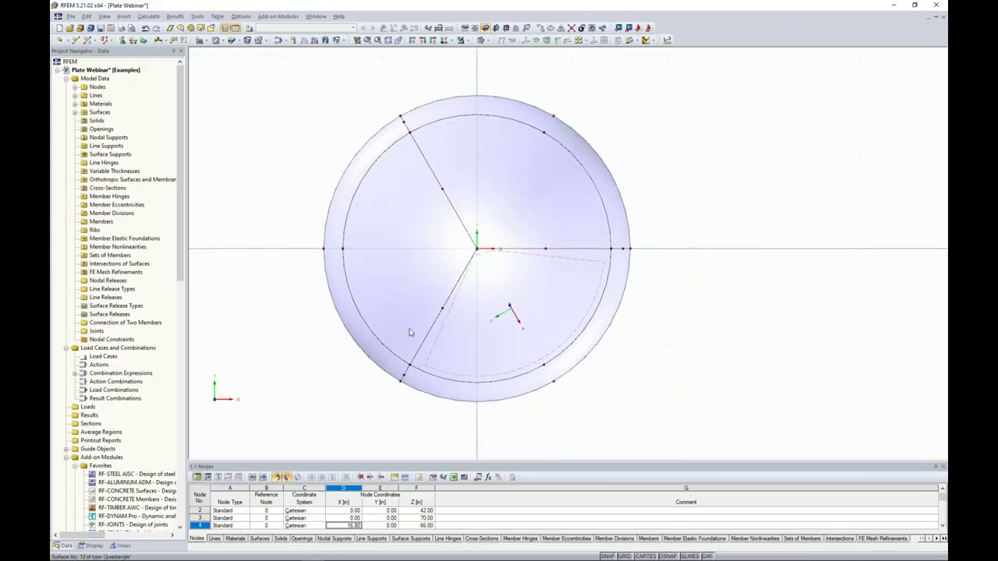
pyautogui.moveTo(680, 222); pyautogui.dragTo(514, 84)
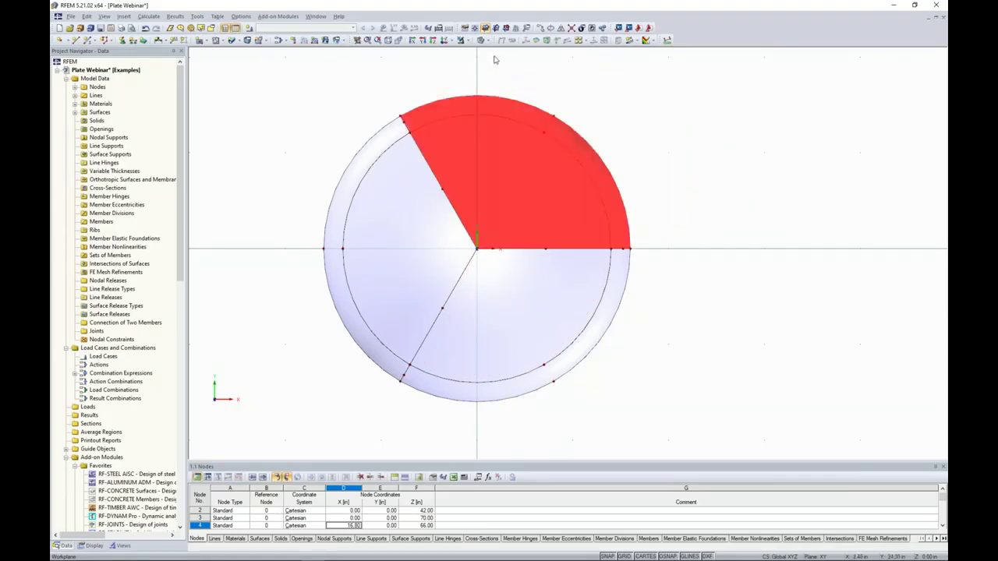
pyautogui.click(461, 40)
pyautogui.click(471, 51)
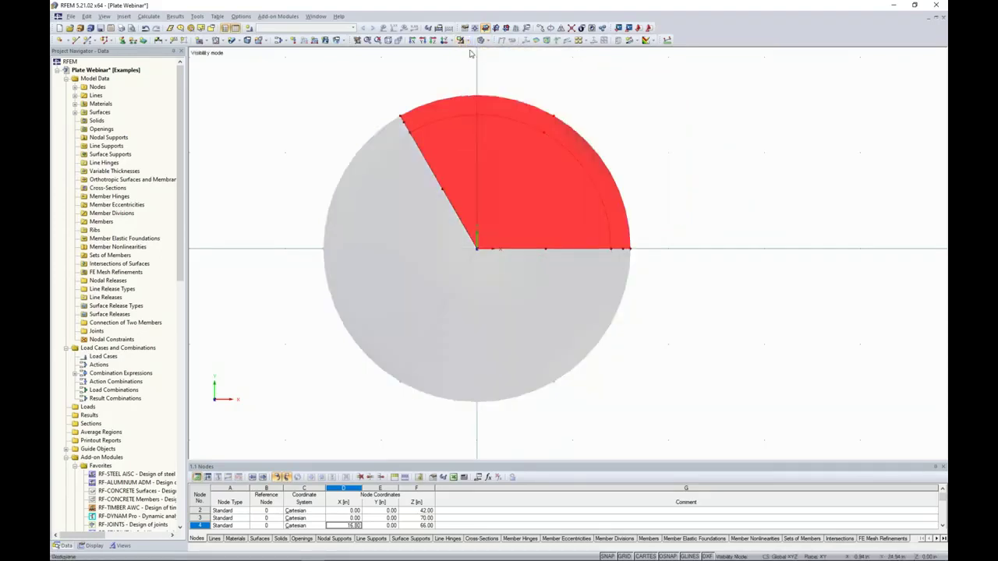
pyautogui.keyDown('ctrl'); pyautogui.moveTo(548, 134); pyautogui.dragTo(633, 184, button='middle'); pyautogui.keyUp('ctrl')
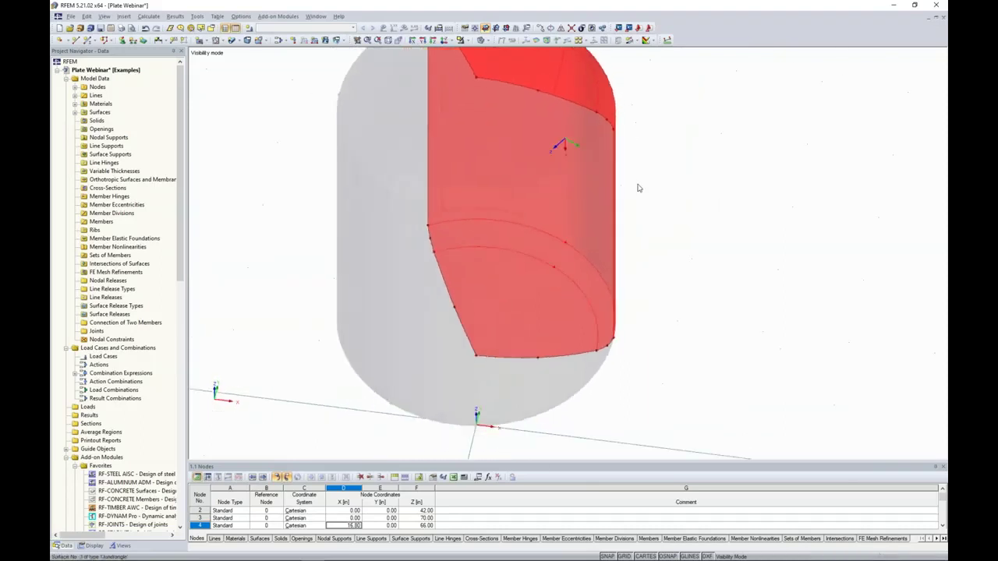
pyautogui.click(673, 206)
# Turn off the display of hidden objects in the background around the isolated tank segment
pyautogui.keyDown('ctrl'); pyautogui.moveTo(682, 272); pyautogui.dragTo(470, 241, button='middle'); pyautogui.keyUp('ctrl')
pyautogui.scroll(-2, 662, 235)
pyautogui.moveTo(478, 232); pyautogui.dragTo(414, 272)
pyautogui.rightClick(644, 159)
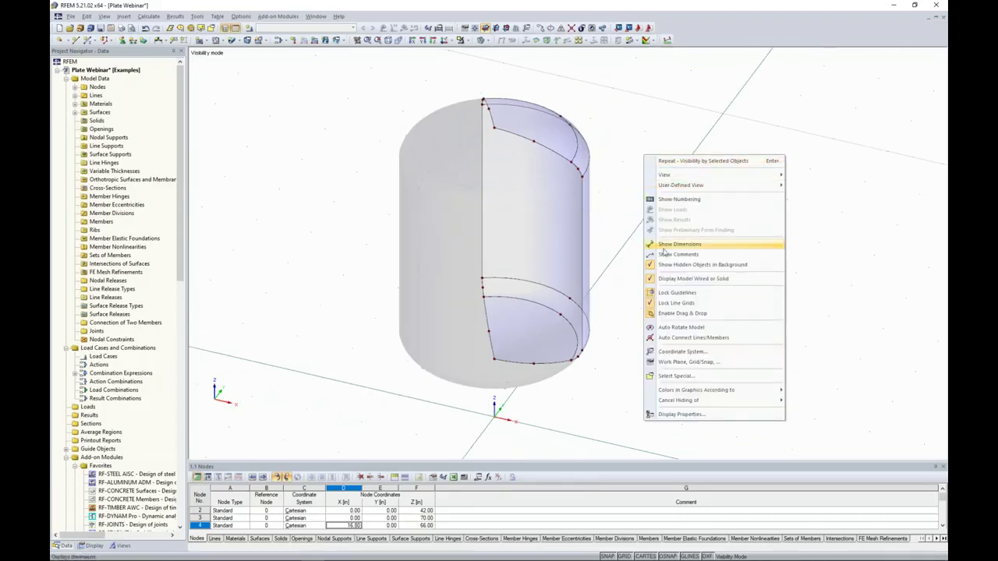
pyautogui.click(664, 266)
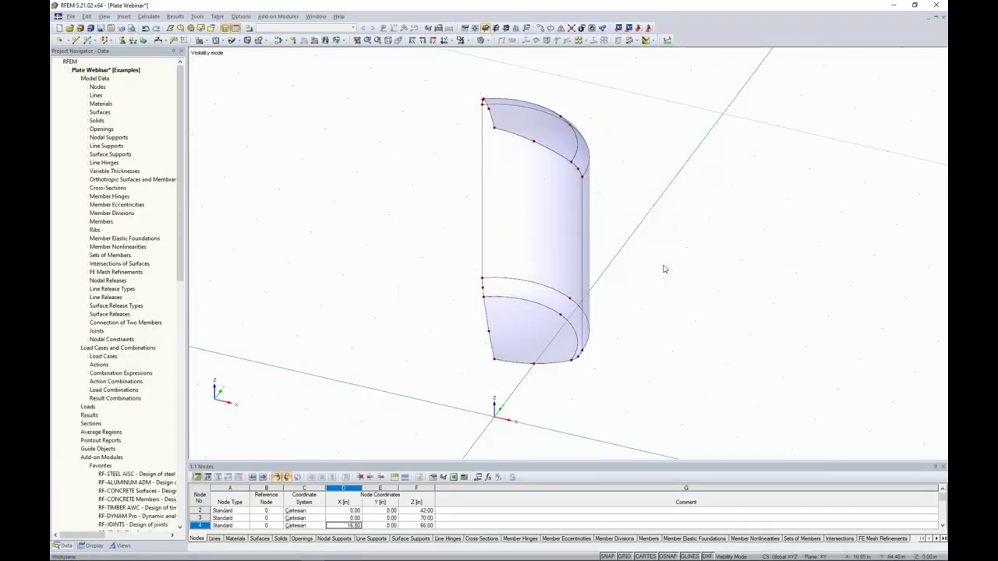
# Define a user coordinate system from the tank's bottom centre node, the top apex node and the middle node of the upper dome arc
pyautogui.keyDown('ctrl'); pyautogui.moveTo(663, 268); pyautogui.dragTo(395, 225, button='middle'); pyautogui.keyUp('ctrl')
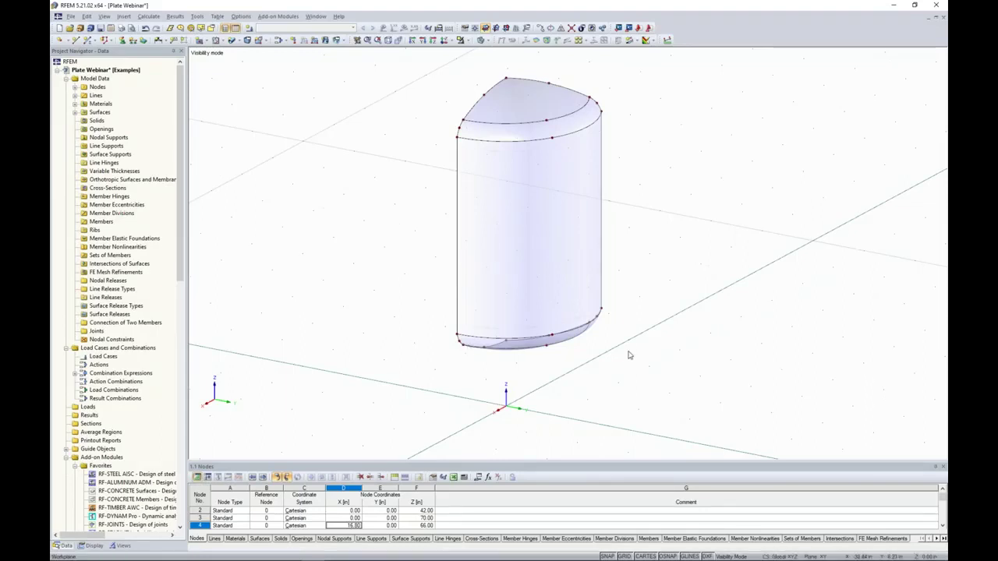
pyautogui.keyDown('ctrl'); pyautogui.moveTo(630, 352); pyautogui.dragTo(570, 393, button='middle'); pyautogui.keyUp('ctrl')
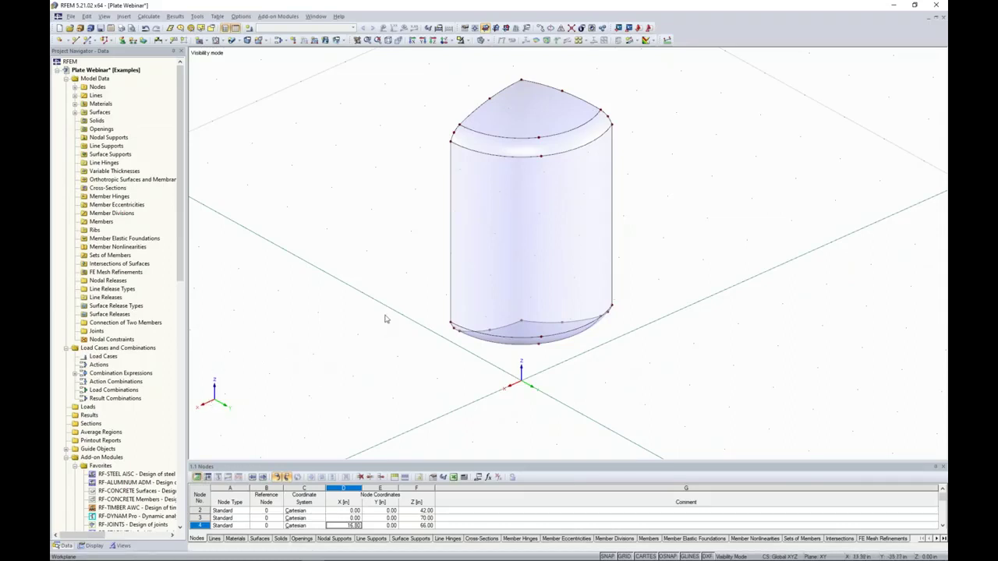
pyautogui.keyDown('ctrl'); pyautogui.moveTo(385, 319); pyautogui.dragTo(456, 295, button='middle'); pyautogui.keyUp('ctrl')
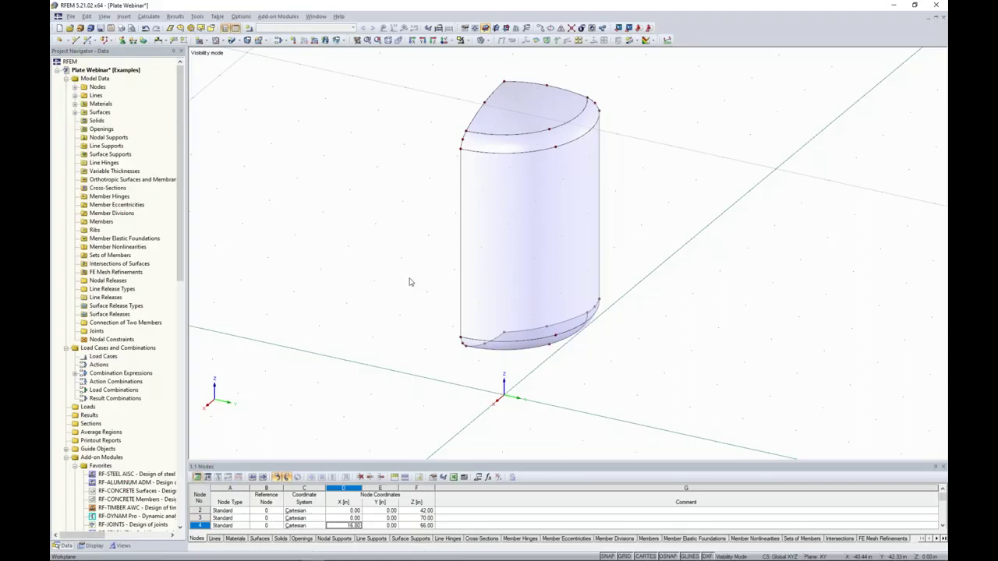
pyautogui.click(516, 29)
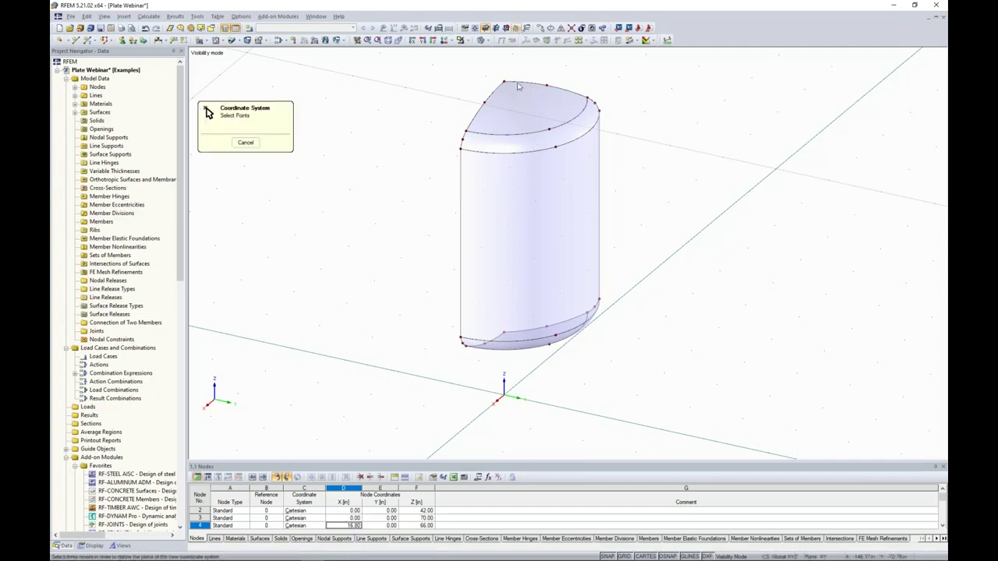
pyautogui.click(506, 332)
pyautogui.click(506, 81)
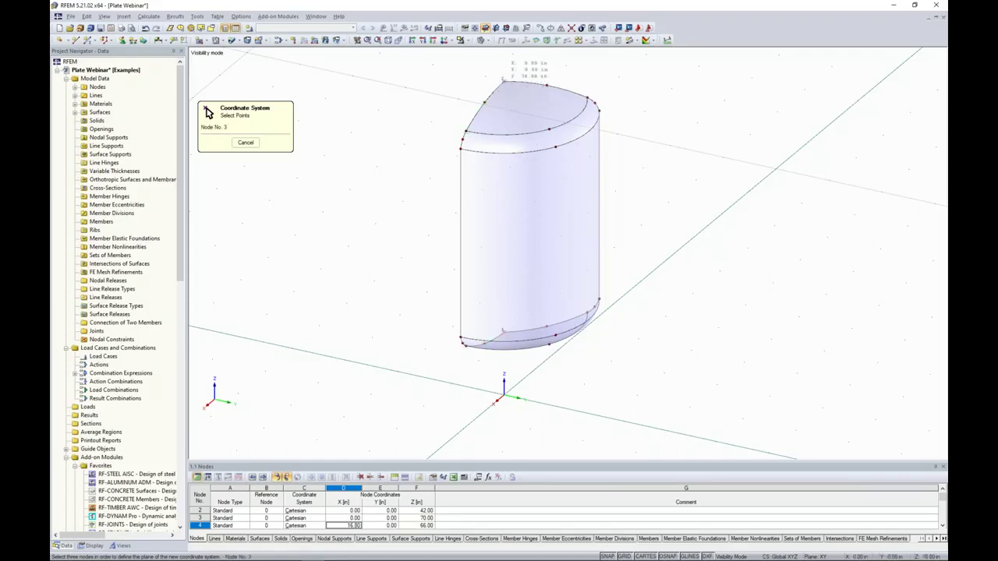
pyautogui.click(549, 126)
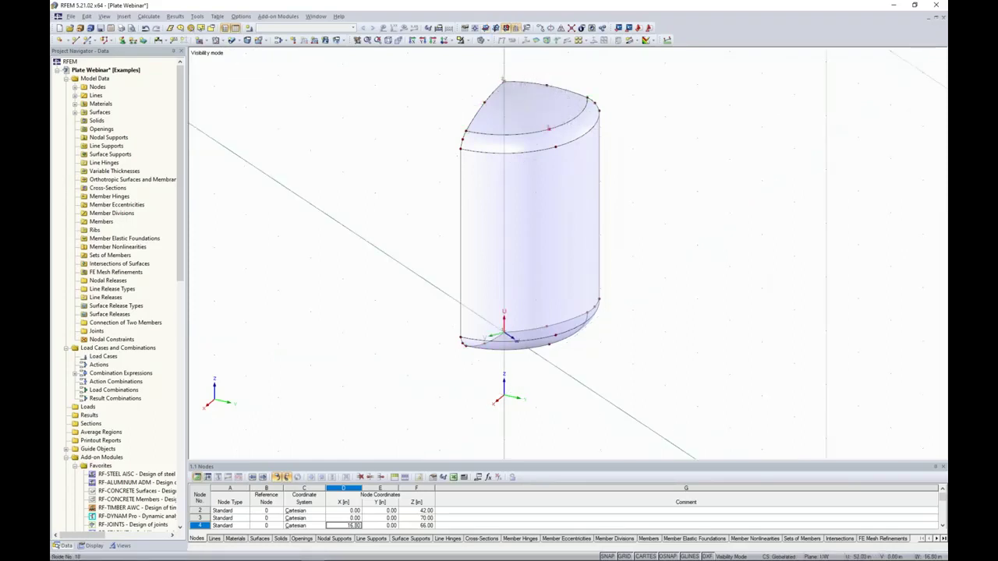
# Set up one copy of the top apex node, displaced 12 in along W in the user-defined U,V,W coordinate system
pyautogui.keyDown('ctrl'); pyautogui.moveTo(626, 257); pyautogui.dragTo(594, 278, button='middle'); pyautogui.keyUp('ctrl')
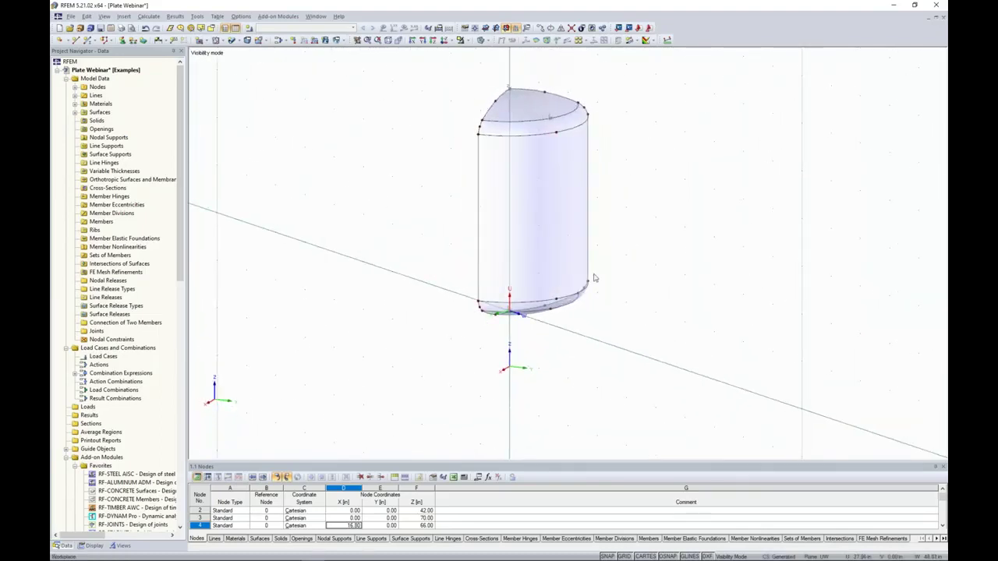
pyautogui.scroll(3, 511, 321)
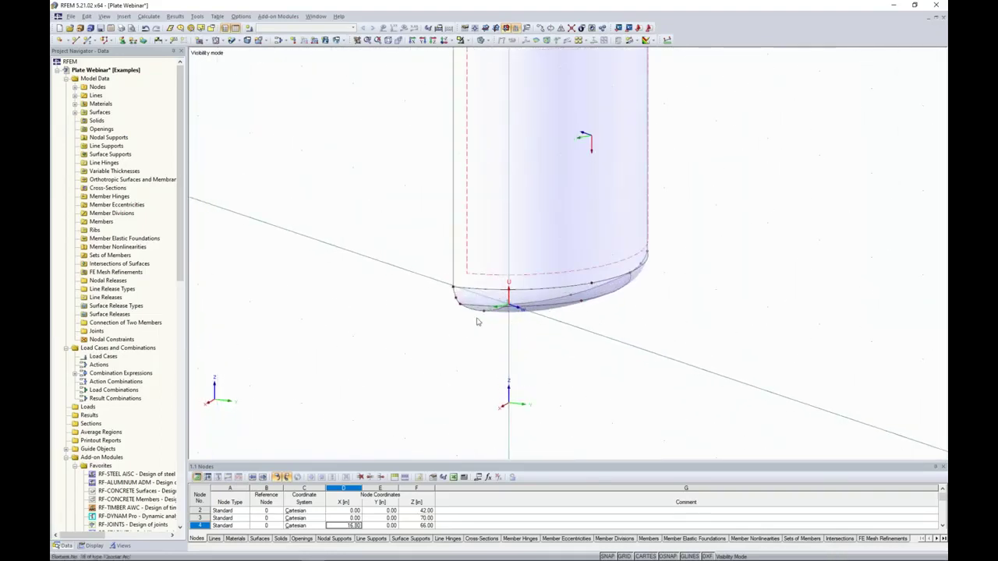
pyautogui.scroll(-2, 522, 342)
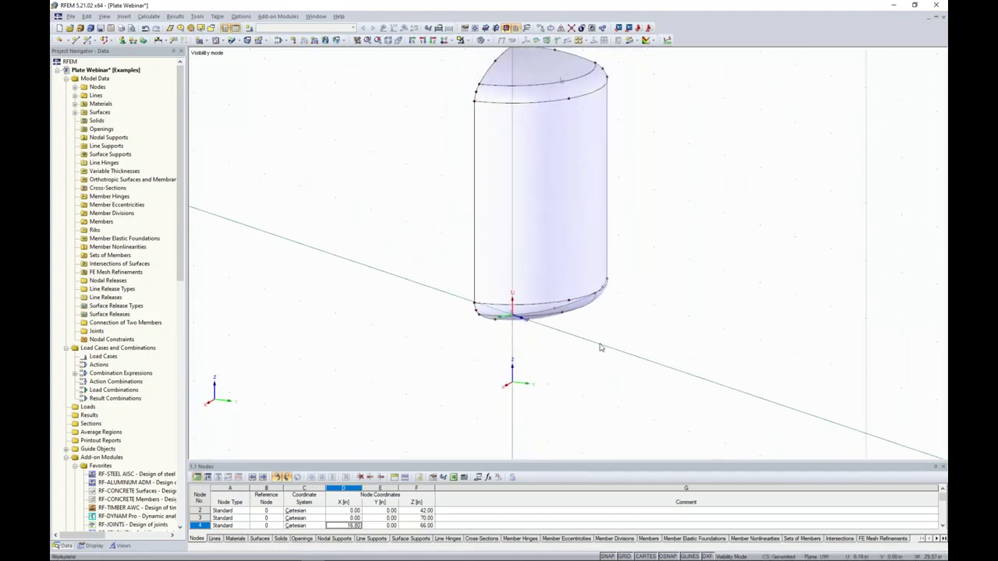
pyautogui.scroll(-1, 601, 347)
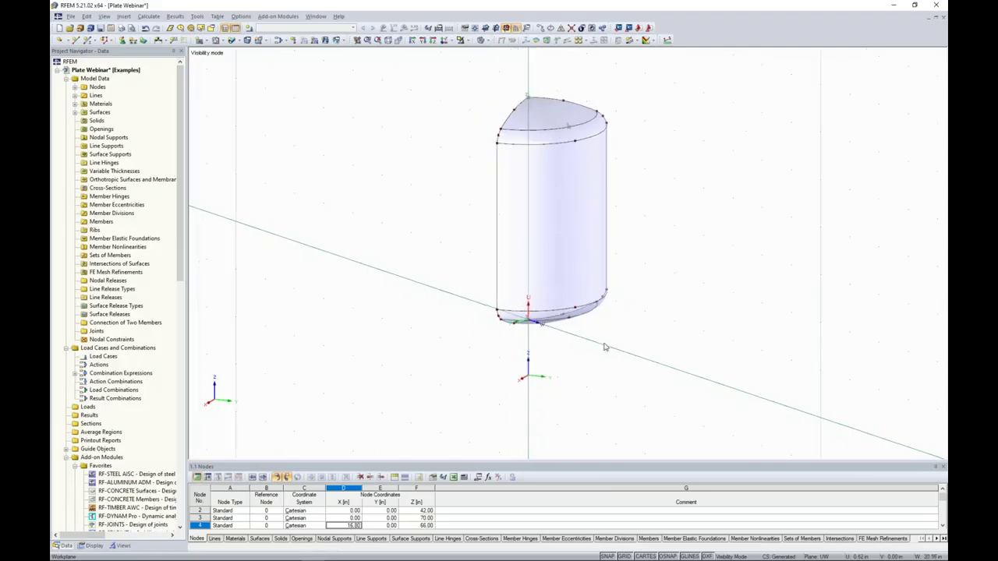
pyautogui.moveTo(601, 350); pyautogui.dragTo(608, 331, button='middle')
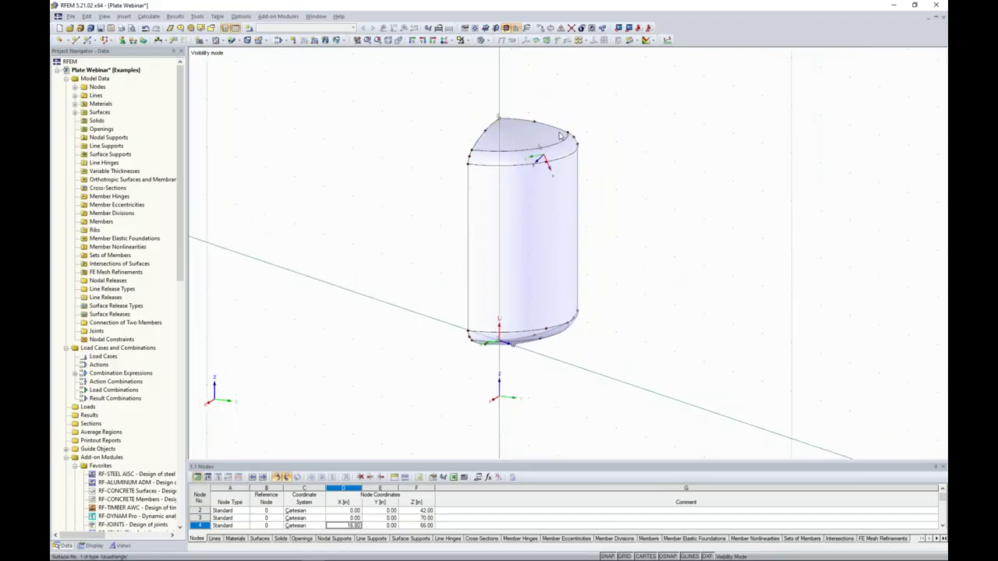
pyautogui.click(499, 119)
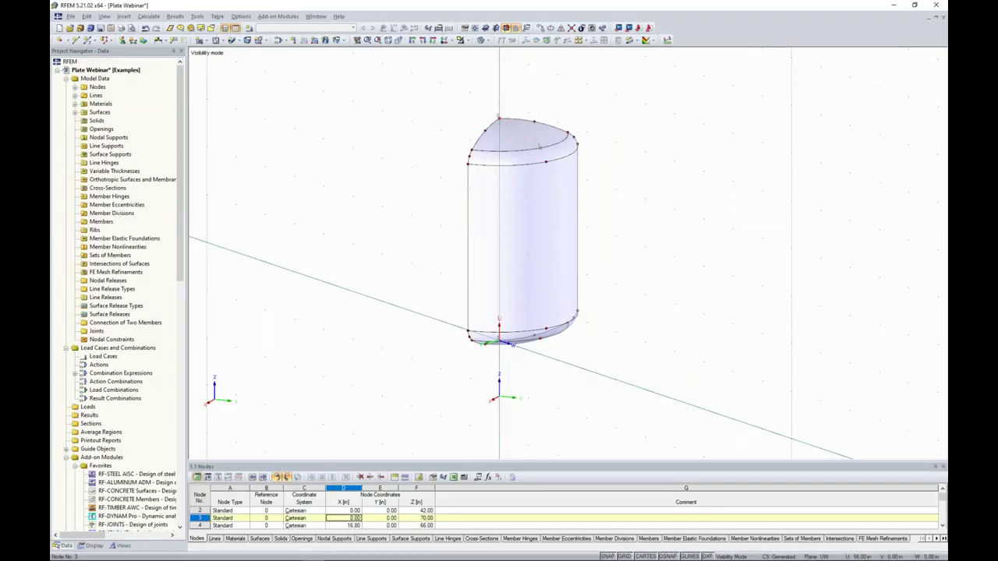
pyautogui.click(540, 29)
pyautogui.click(382, 201)
pyautogui.click(358, 239)
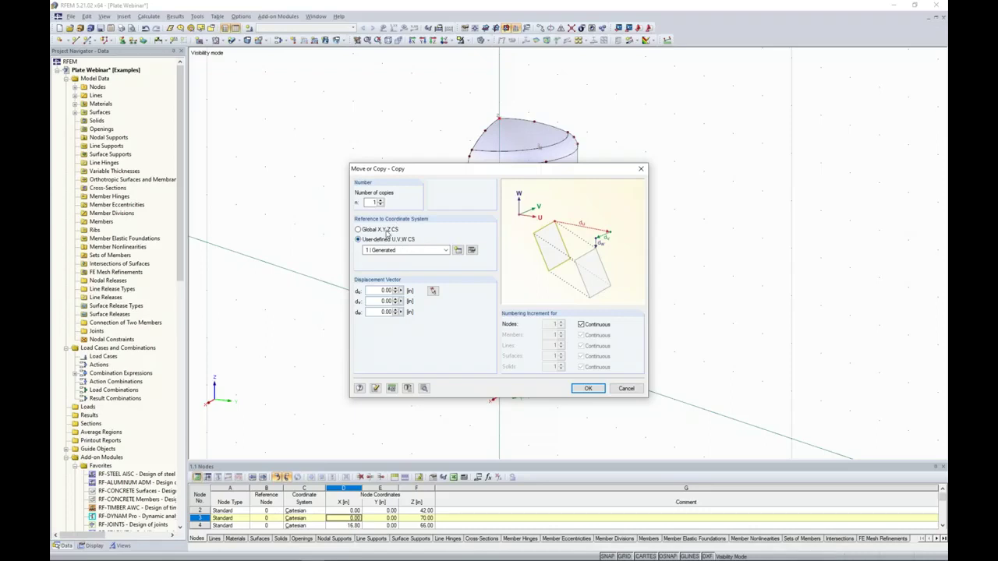
pyautogui.press('Tab')
pyautogui.moveTo(465, 170); pyautogui.dragTo(669, 159)
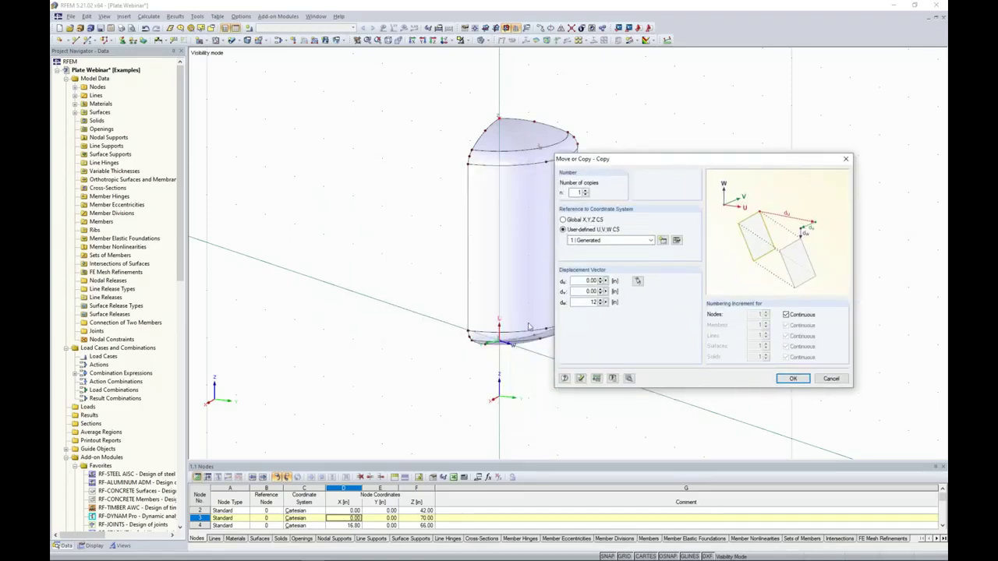
# Turn off creating new surfaces between selected lines and their copies in the detail settings, and apply the node copy
pyautogui.click(630, 379)
pyautogui.click(360, 249)
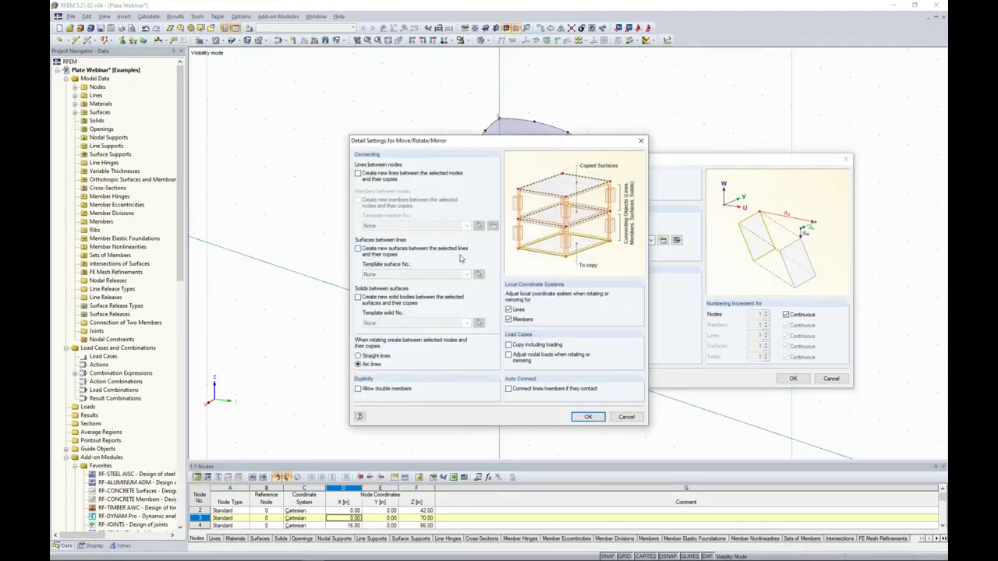
pyautogui.click(588, 417)
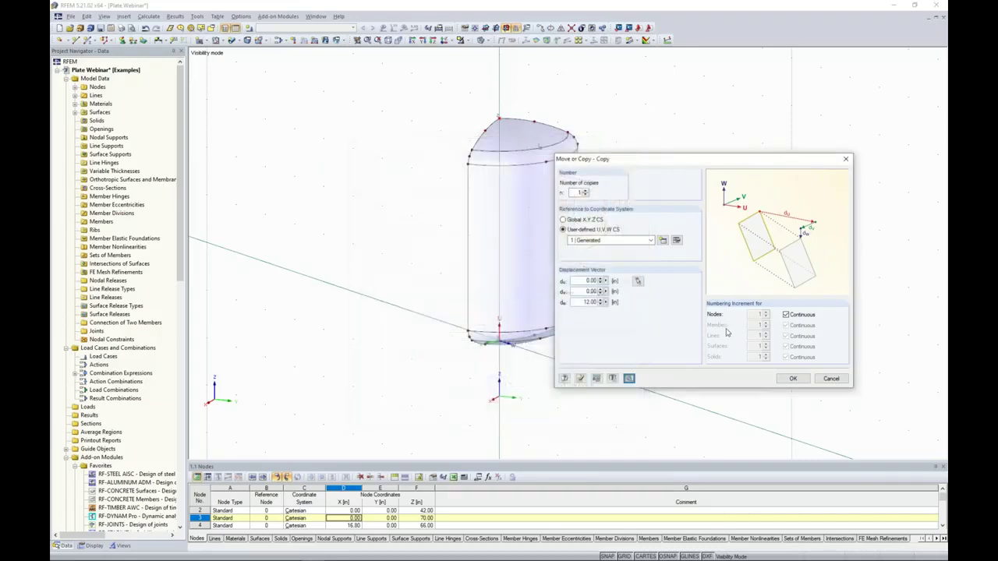
pyautogui.click(789, 381)
# Copy the tank's vertical edge line from its upper node to the new node offset from the apex
pyautogui.keyDown('ctrl'); pyautogui.moveTo(655, 261); pyautogui.dragTo(669, 303, button='middle'); pyautogui.keyUp('ctrl')
pyautogui.scroll(4, 534, 126)
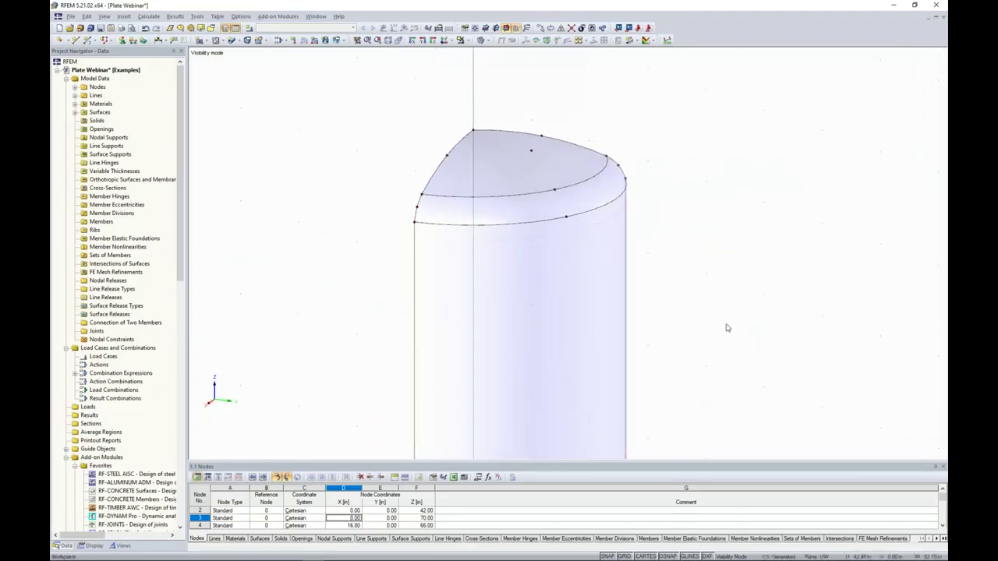
pyautogui.moveTo(727, 328); pyautogui.dragTo(706, 293, button='middle')
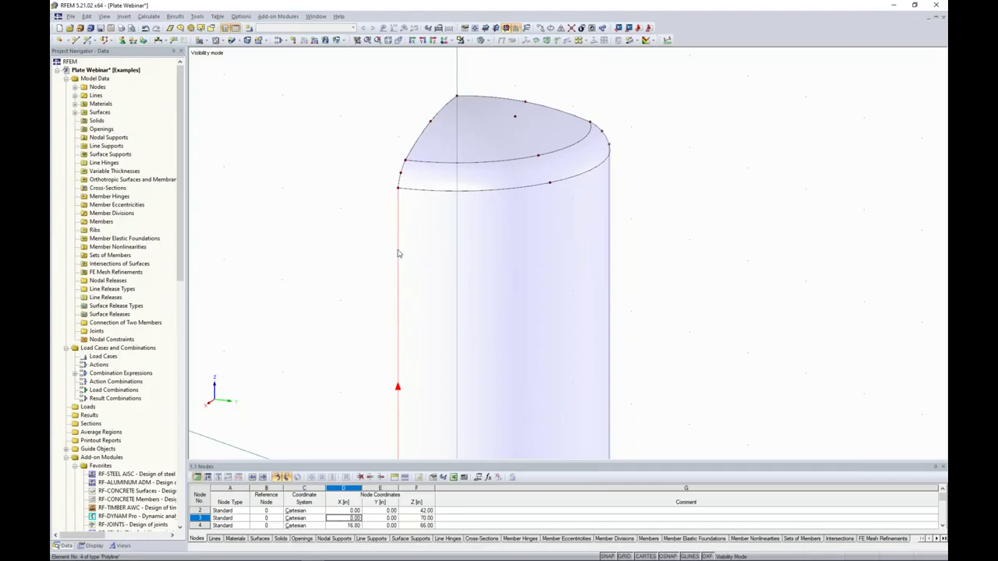
pyautogui.click(397, 188)
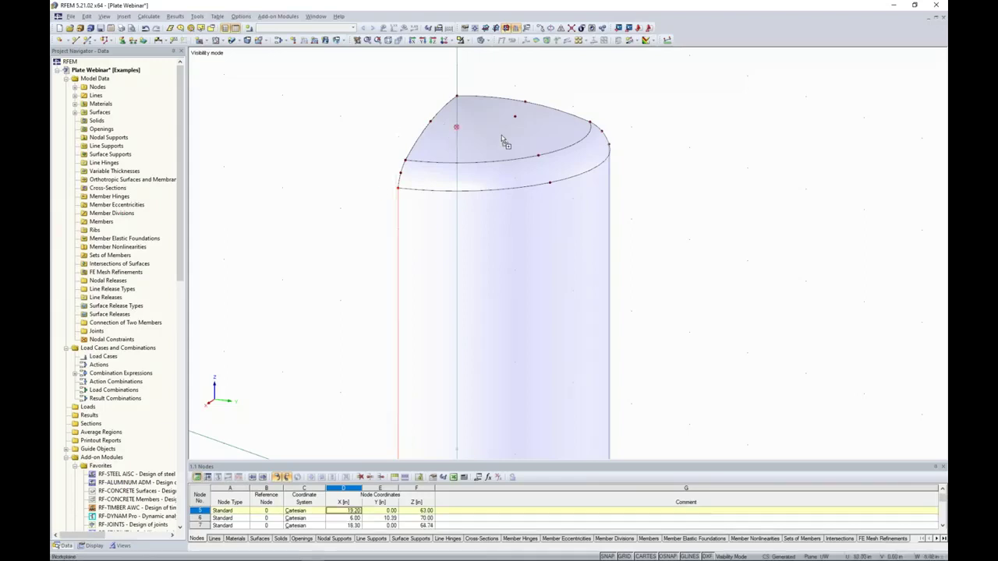
pyautogui.click(515, 116)
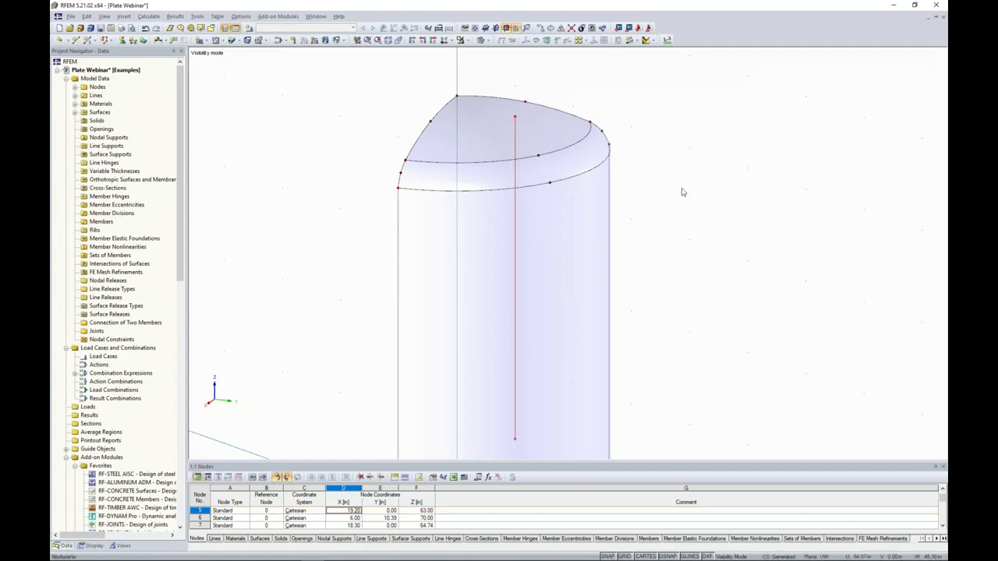
# Connect the copied vertical line with the top dome surface where they intersect, and delete the line's end node above the surface
pyautogui.keyDown('ctrl'); pyautogui.moveTo(702, 207); pyautogui.dragTo(508, 241, button='middle'); pyautogui.keyUp('ctrl')
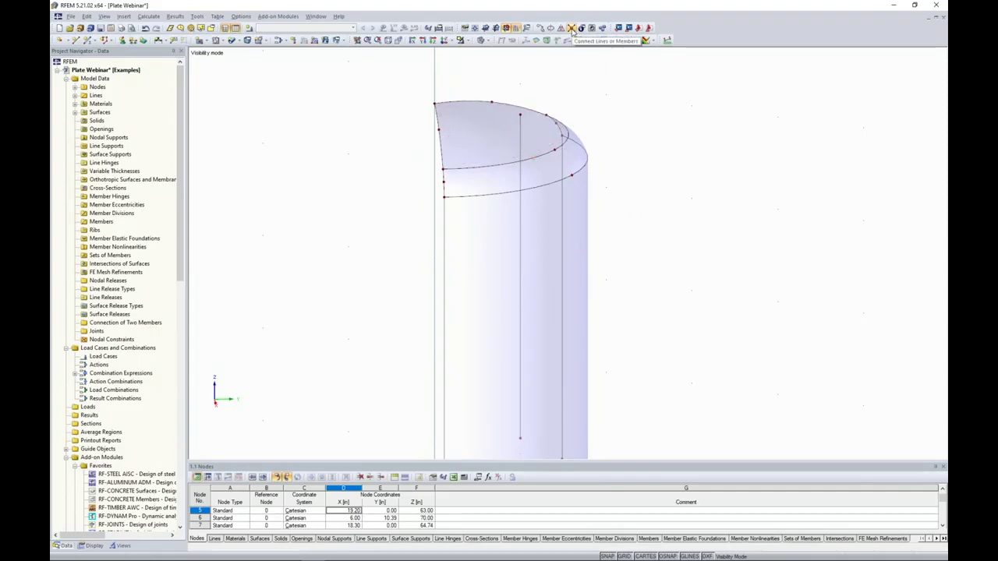
pyautogui.moveTo(598, 103); pyautogui.dragTo(617, 165, button='middle')
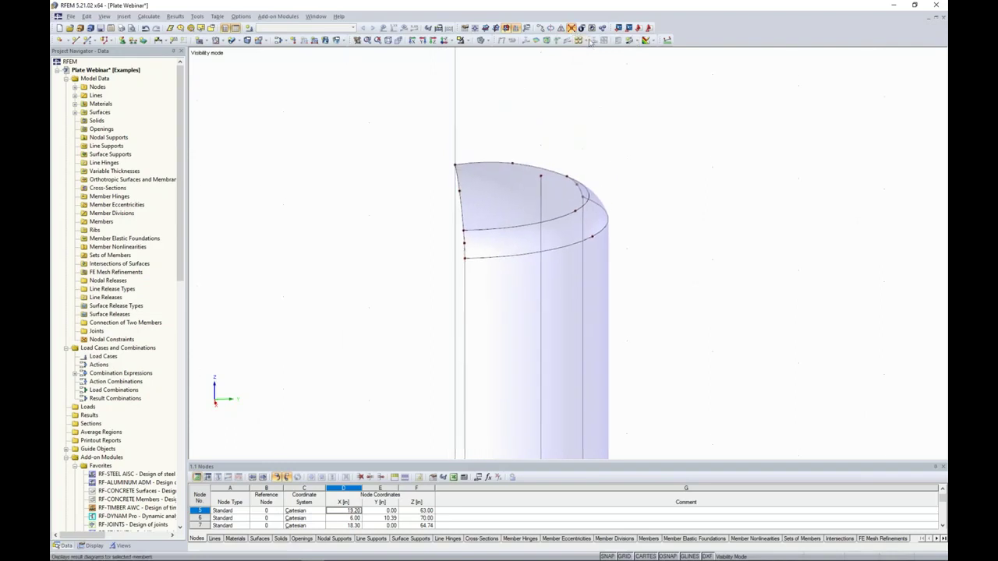
pyautogui.moveTo(552, 171); pyautogui.dragTo(561, 205)
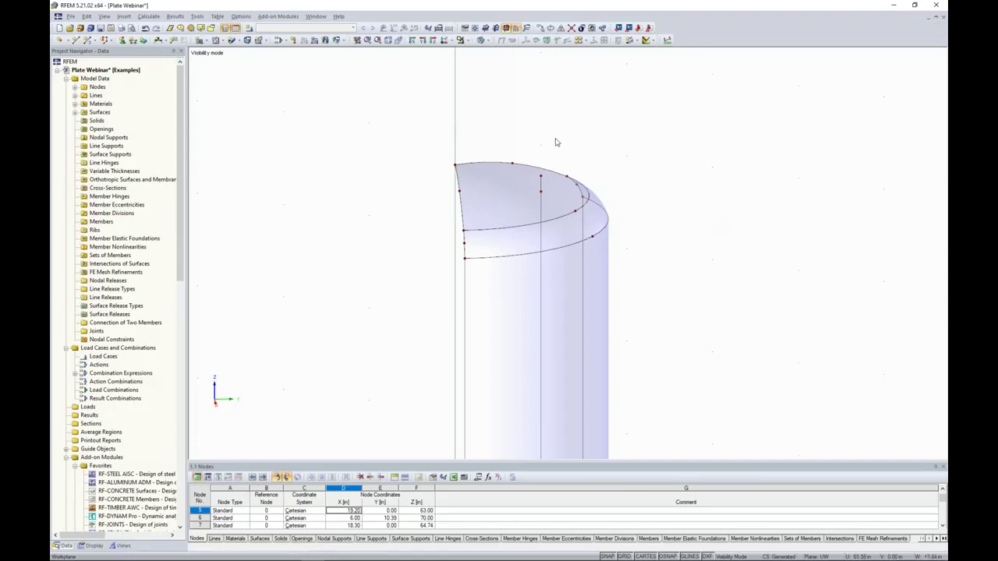
pyautogui.click(541, 175)
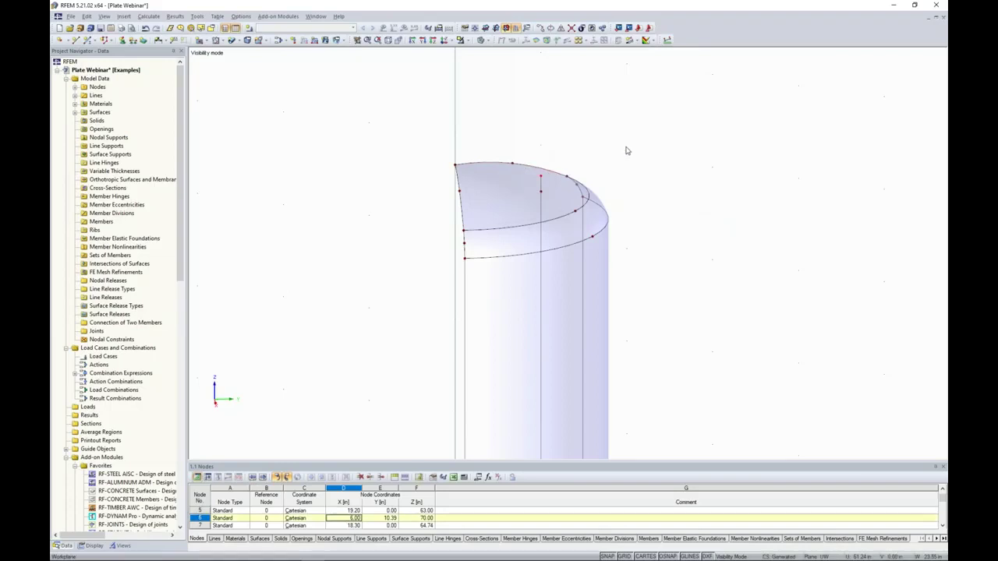
pyautogui.press('Delete')
# Set up a rotation of the offset vertical line with 0 copies and a -30° angle about the V axis of the user-defined U,V,W system
pyautogui.keyDown('ctrl'); pyautogui.moveTo(642, 181); pyautogui.dragTo(647, 147, button='middle'); pyautogui.keyUp('ctrl')
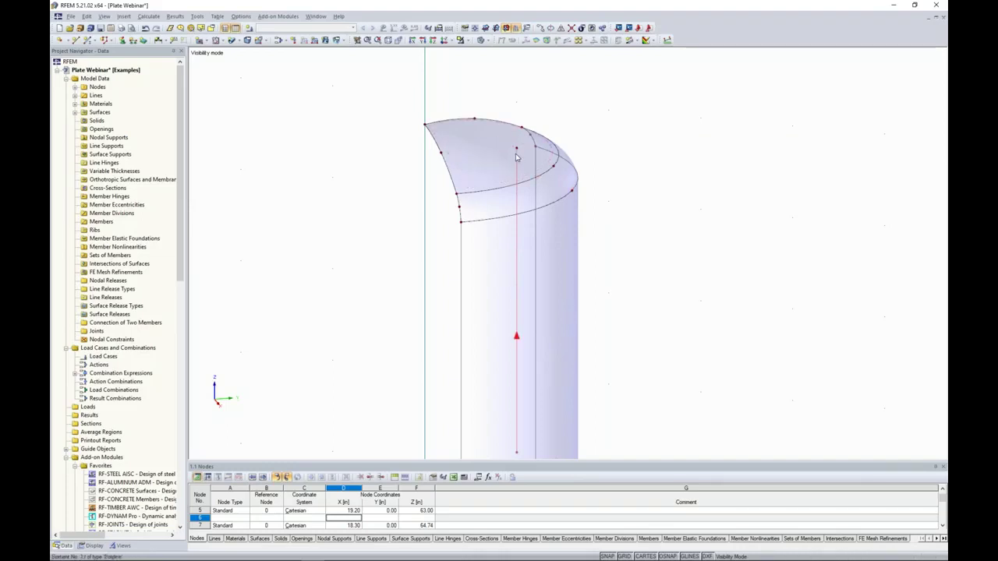
pyautogui.click(551, 30)
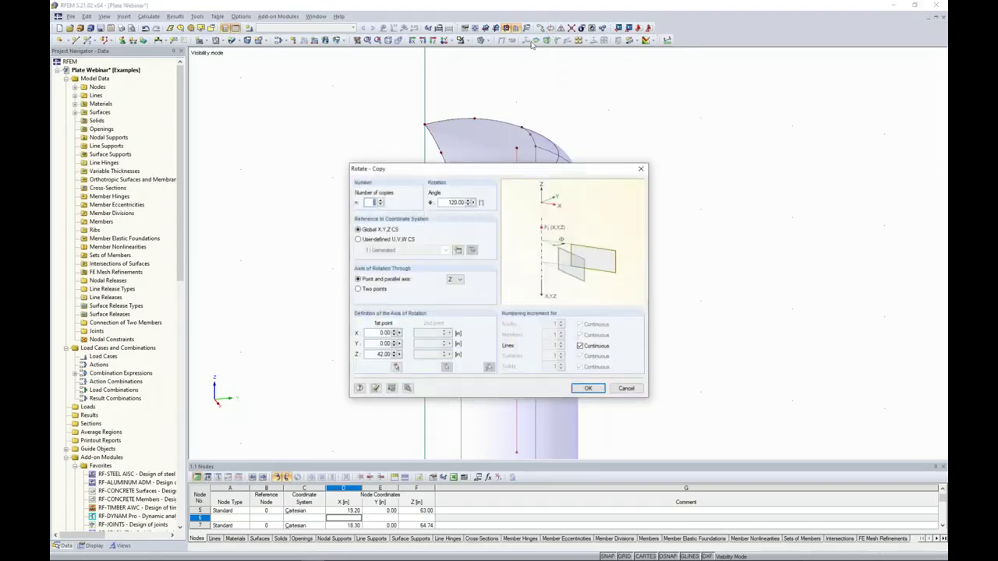
pyautogui.write('0')
pyautogui.doubleClick(458, 201)
pyautogui.write('-30')
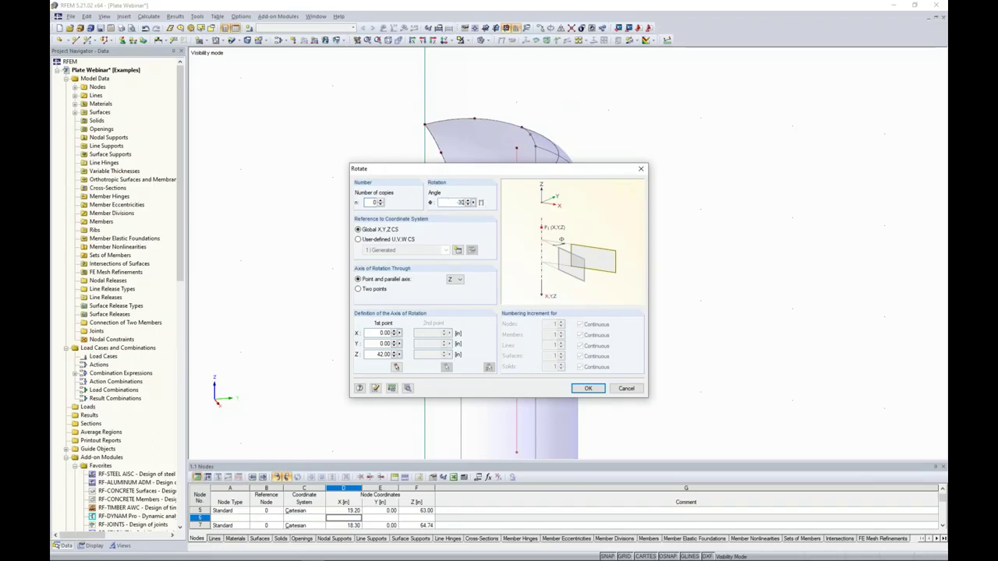
pyautogui.click(359, 241)
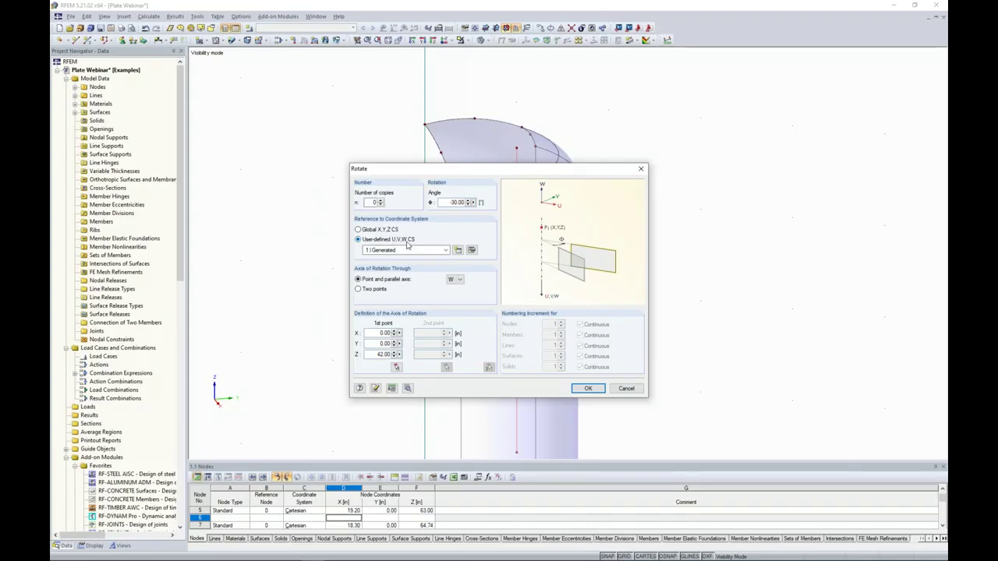
pyautogui.click(456, 280)
pyautogui.click(455, 296)
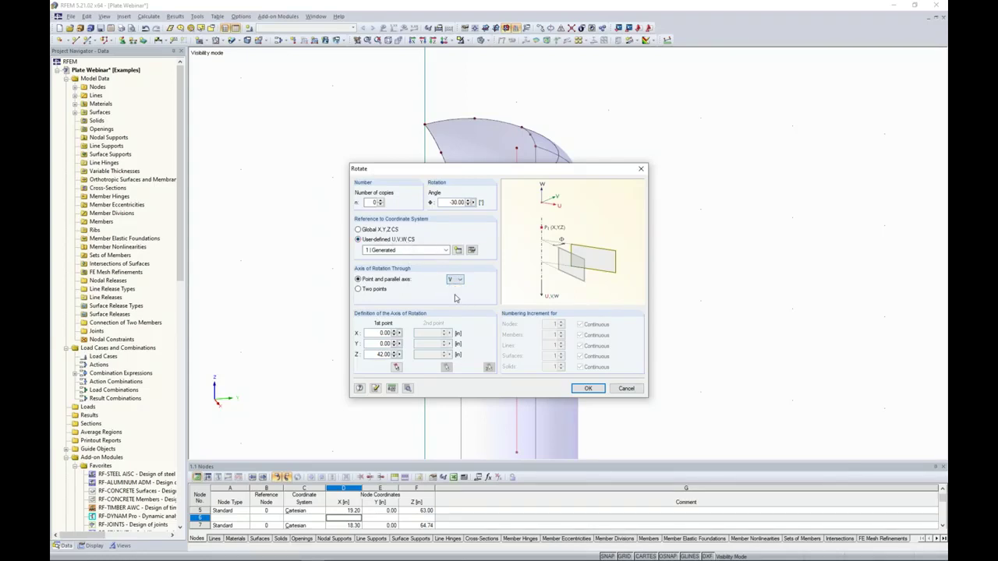
# Use the line's upper node on the dome as the rotation axis point and apply the rotation
pyautogui.click(397, 367)
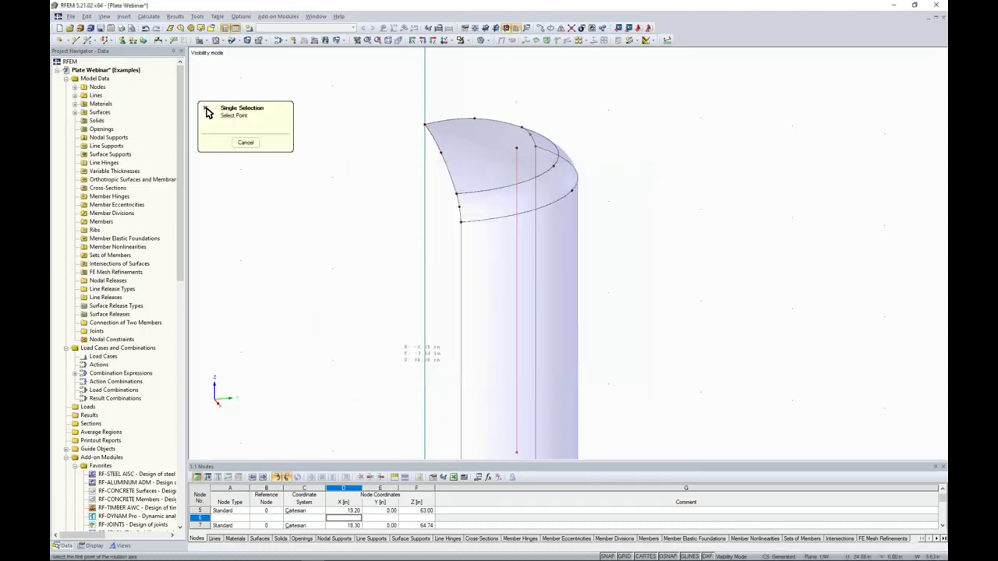
pyautogui.click(516, 147)
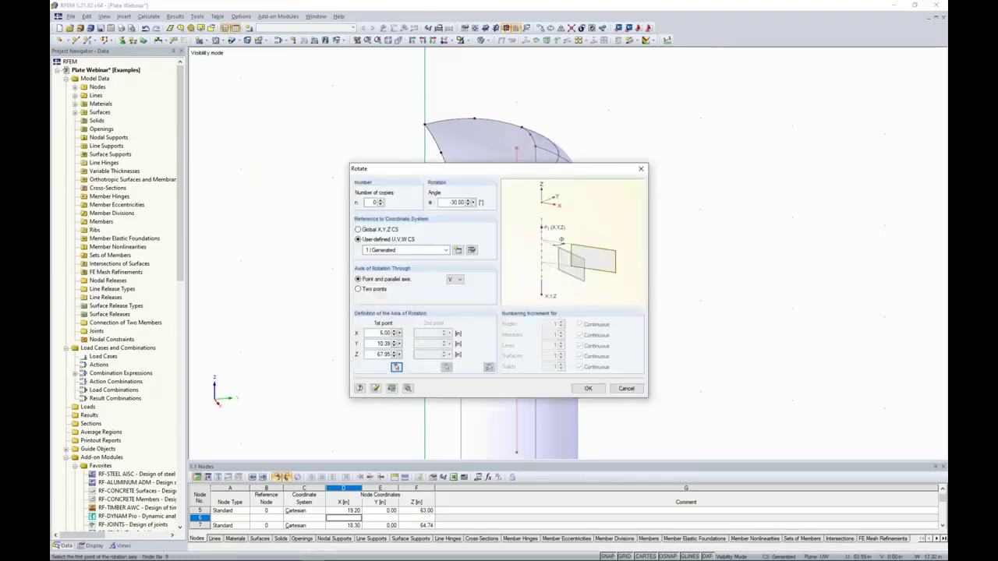
pyautogui.click(587, 388)
# Extend the inclined line by 2.0 in at line end j only, above the dome
pyautogui.keyDown('ctrl'); pyautogui.moveTo(484, 265); pyautogui.dragTo(432, 283, button='middle'); pyautogui.keyUp('ctrl')
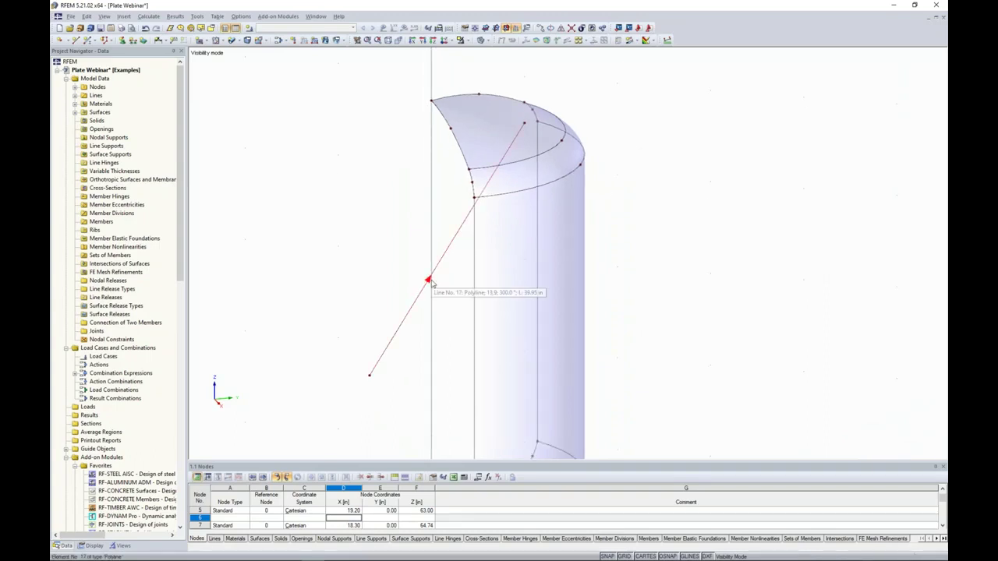
pyautogui.rightClick(458, 230)
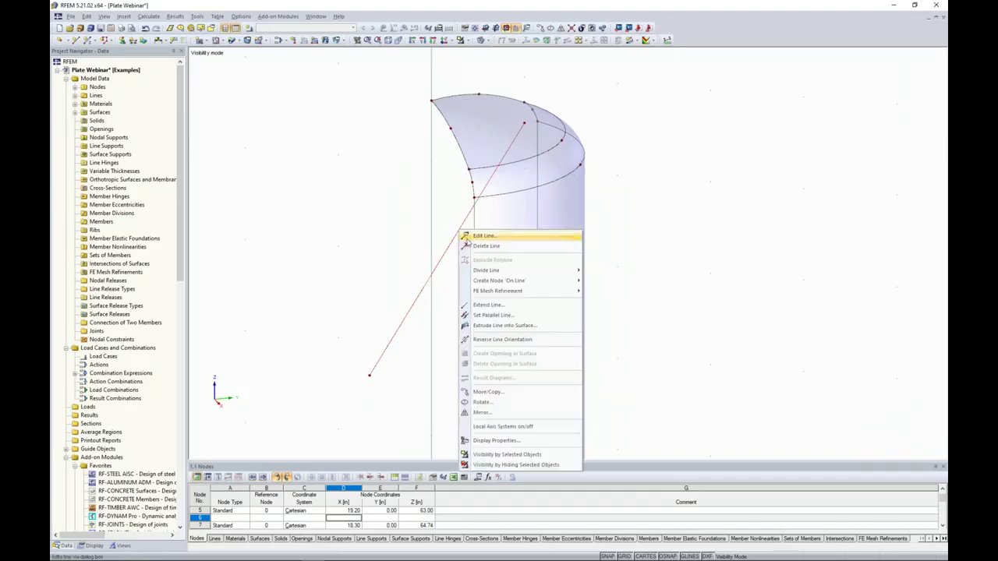
pyautogui.click(479, 308)
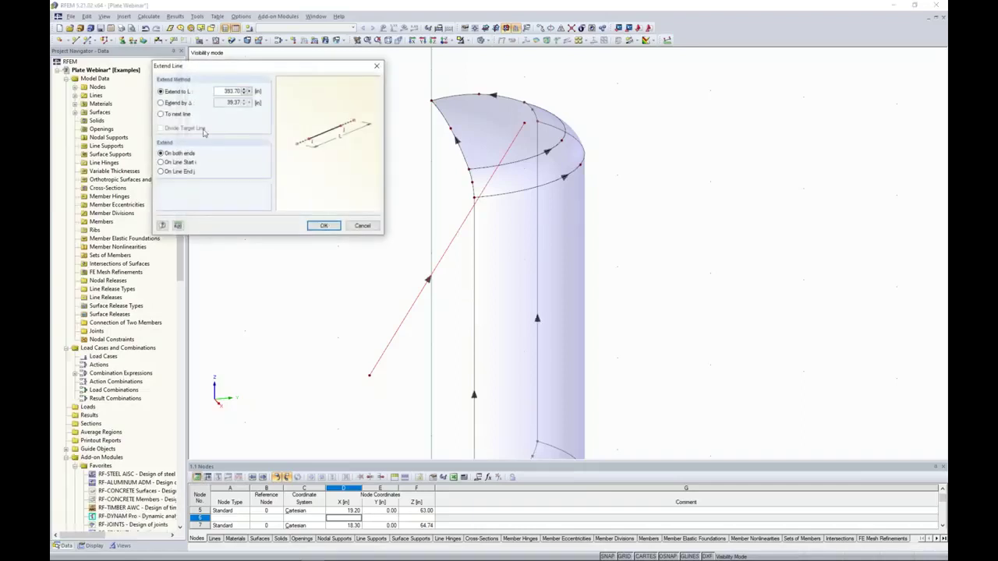
pyautogui.click(160, 103)
pyautogui.doubleClick(219, 102)
pyautogui.write('2')
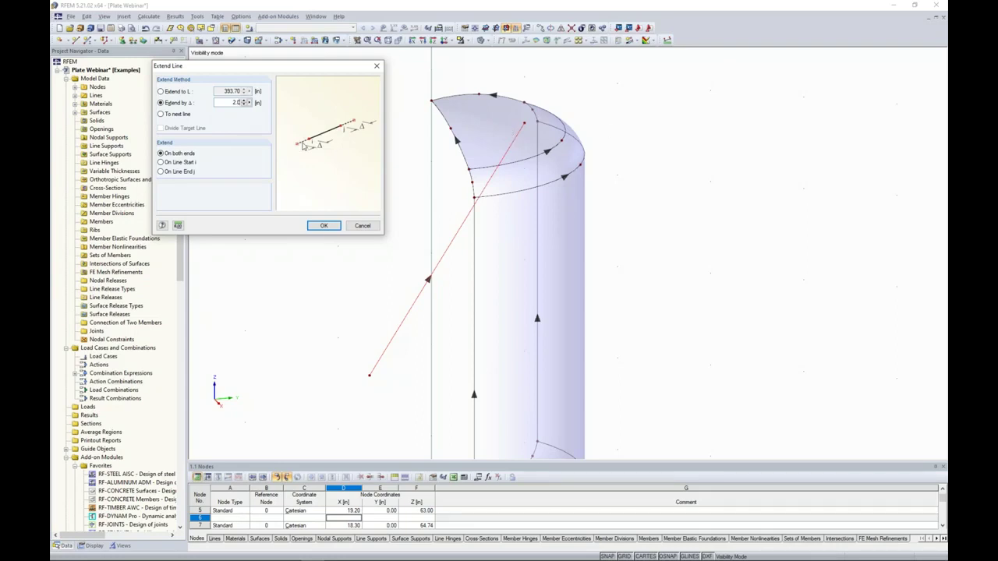
pyautogui.write('.0')
pyautogui.click(165, 172)
pyautogui.click(323, 225)
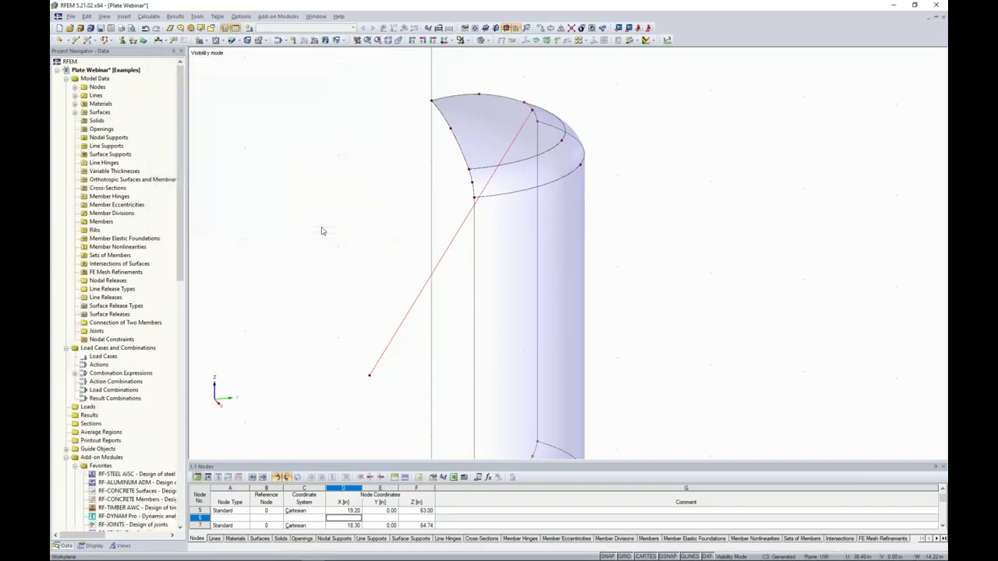
# Divide the inclined line with a new intermediate node 8.00 in from its line end, and delete the line's lower end node
pyautogui.rightClick(447, 251)
pyautogui.moveTo(535, 292)
pyautogui.click(596, 310)
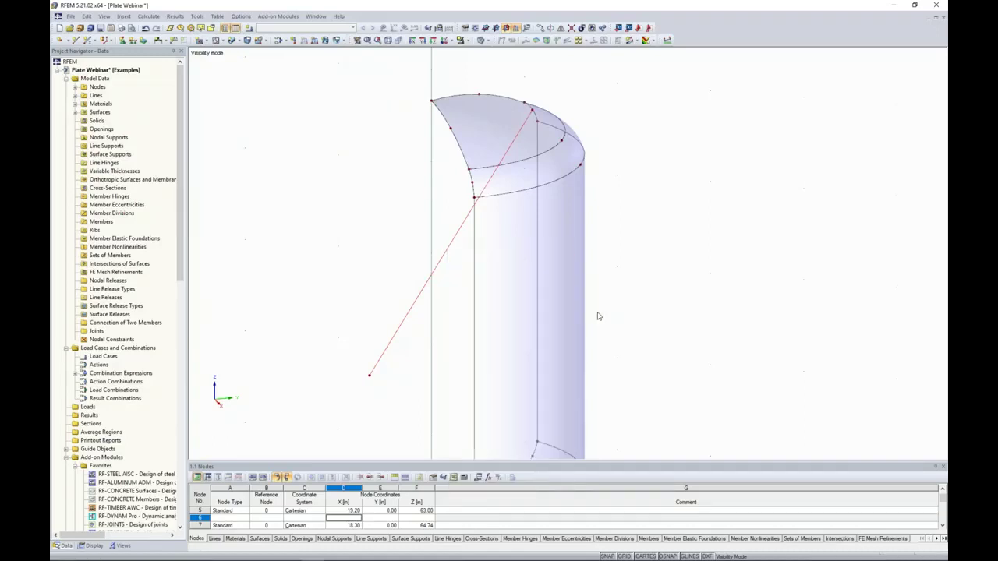
pyautogui.moveTo(565, 174); pyautogui.dragTo(369, 135)
pyautogui.doubleClick(384, 258)
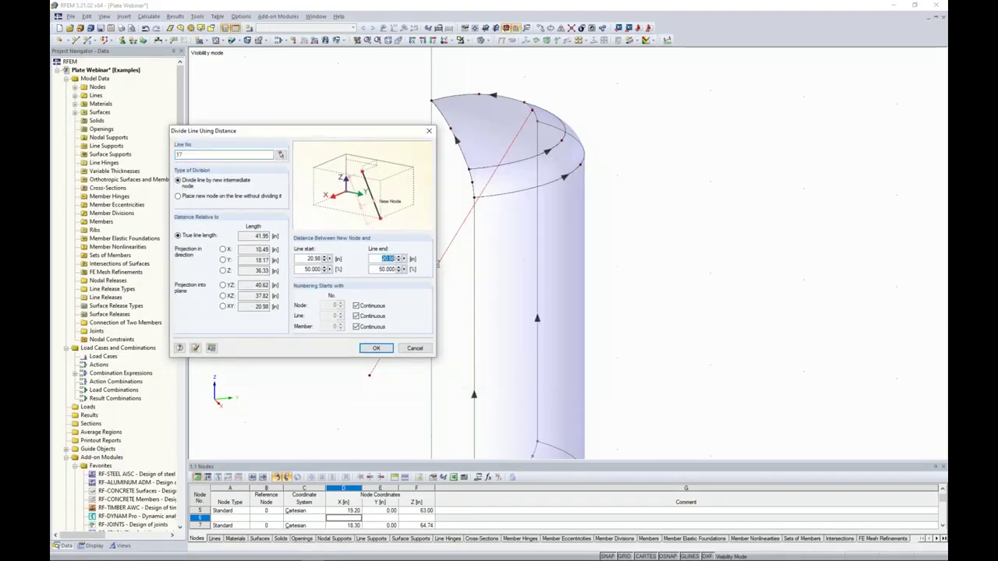
pyautogui.write('8')
pyautogui.moveTo(392, 132); pyautogui.dragTo(353, 84)
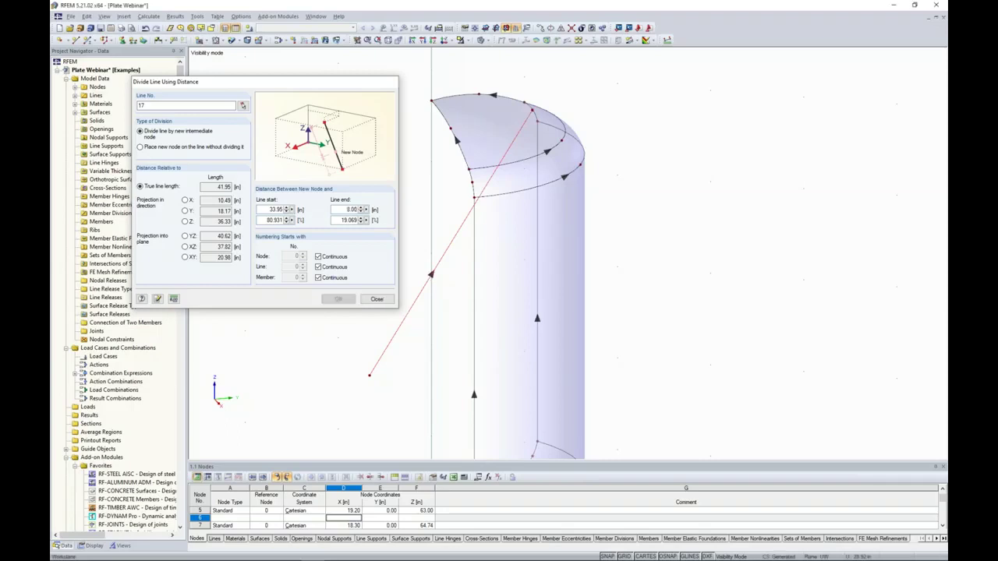
pyautogui.click(338, 299)
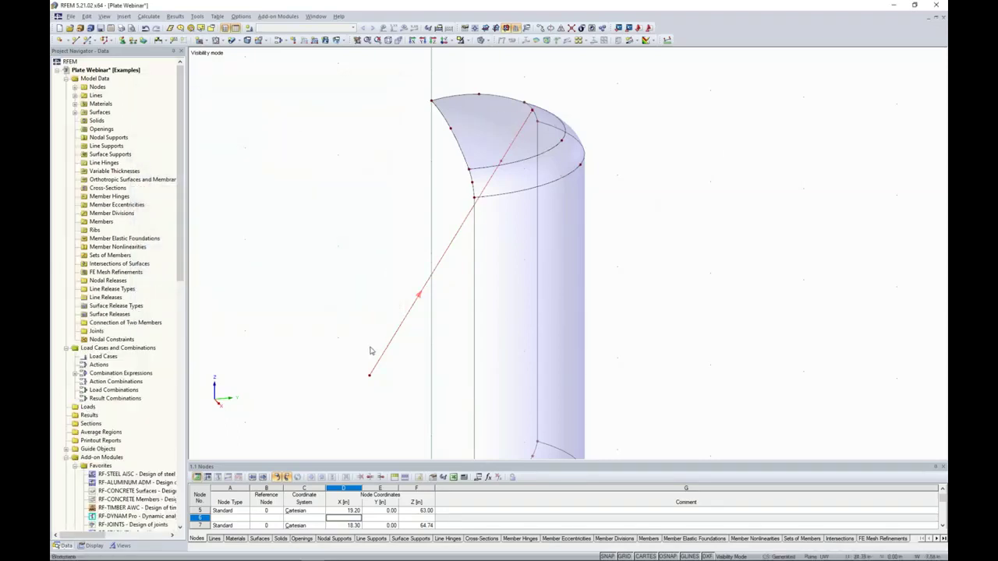
pyautogui.click(369, 375)
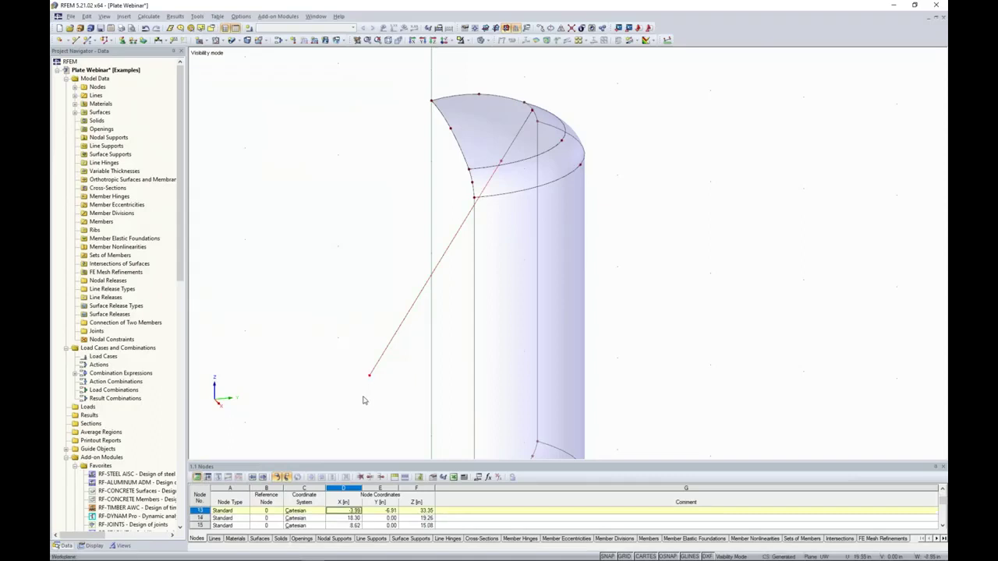
pyautogui.press('Delete')
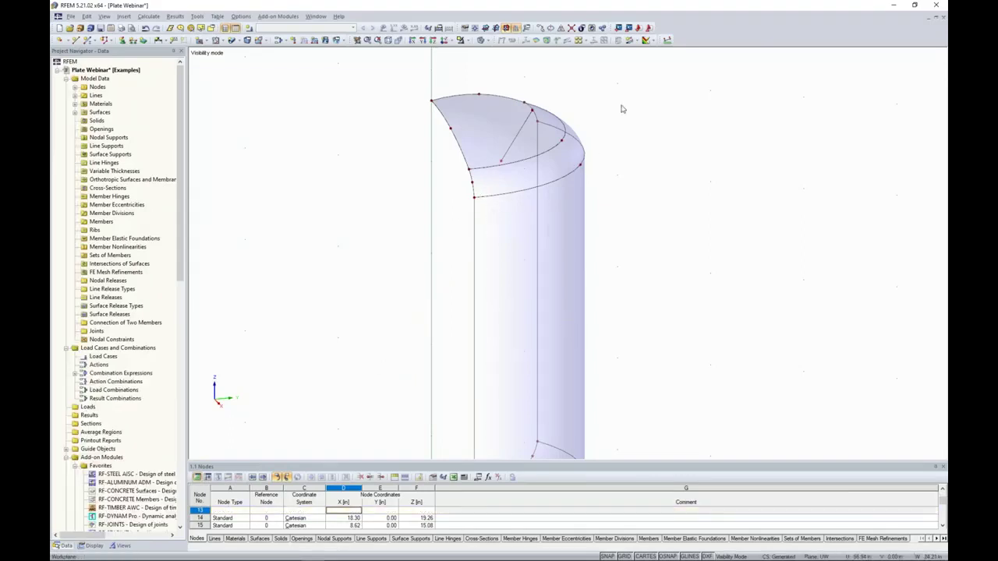
# Set up a new pipe surface in Stainless Steel A 240, Grade 304, with a thickness of 0.4 in and a radius of 8 in
pyautogui.keyDown('ctrl'); pyautogui.moveTo(623, 130); pyautogui.dragTo(616, 159, button='middle'); pyautogui.keyUp('ctrl')
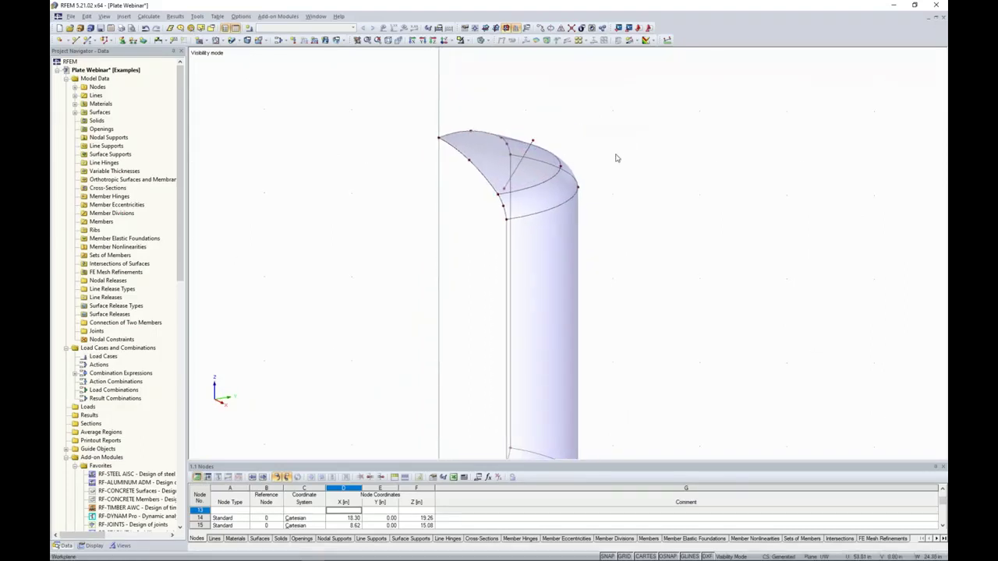
pyautogui.keyDown('ctrl'); pyautogui.moveTo(657, 172); pyautogui.dragTo(525, 200, button='middle'); pyautogui.keyUp('ctrl')
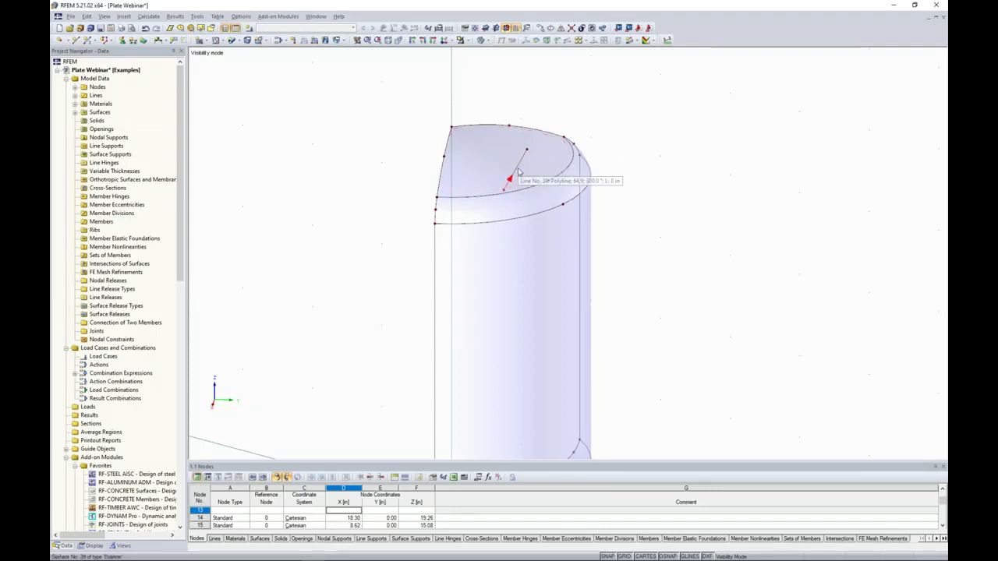
pyautogui.moveTo(628, 163); pyautogui.dragTo(547, 138, button='middle')
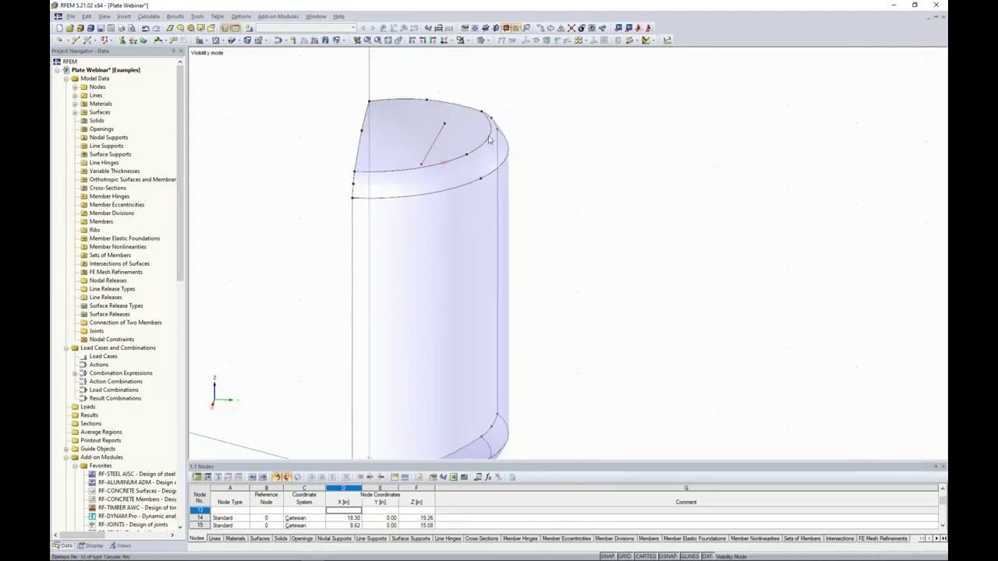
pyautogui.click(343, 41)
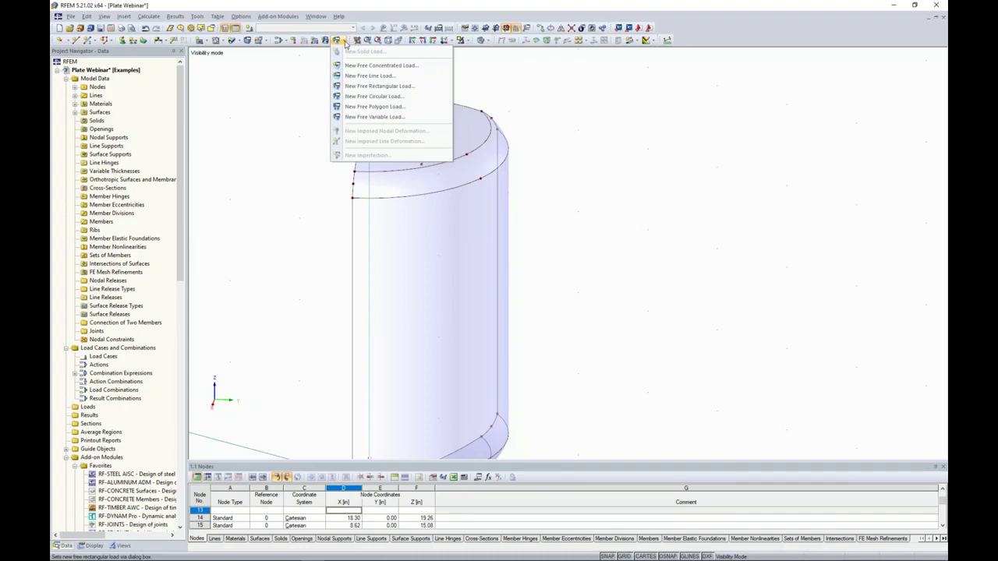
pyautogui.click(346, 43)
pyautogui.click(238, 41)
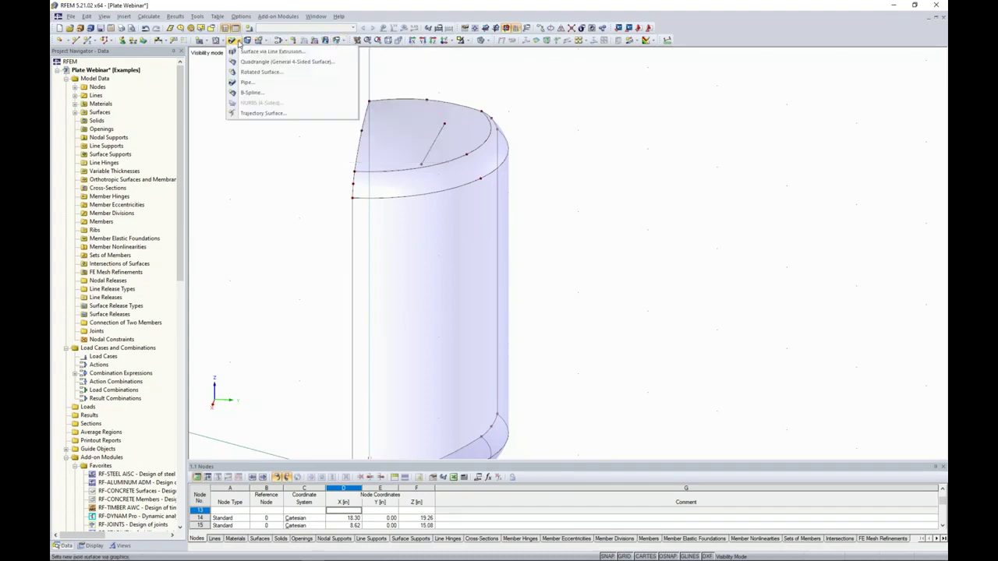
pyautogui.click(244, 83)
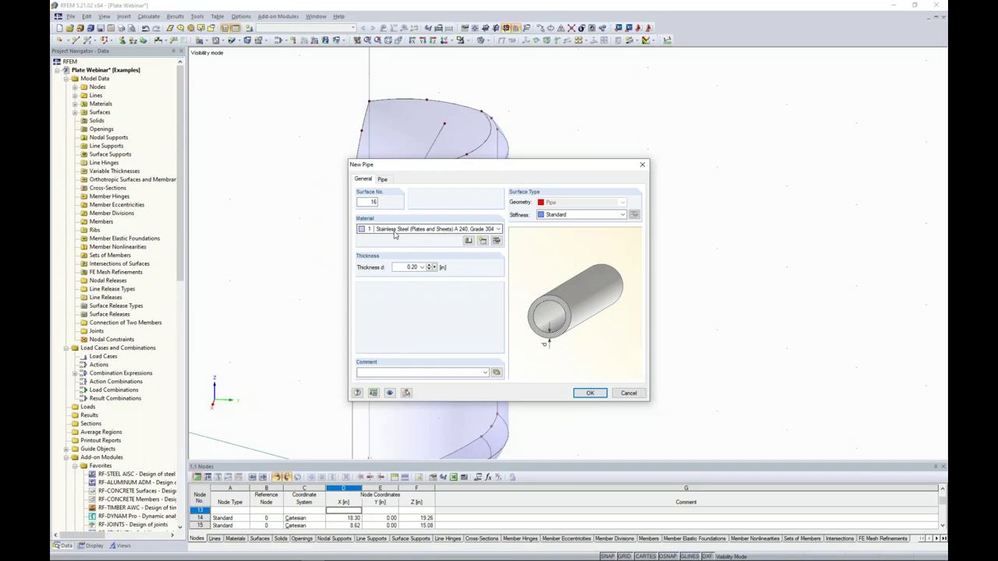
pyautogui.moveTo(400, 266); pyautogui.dragTo(444, 268)
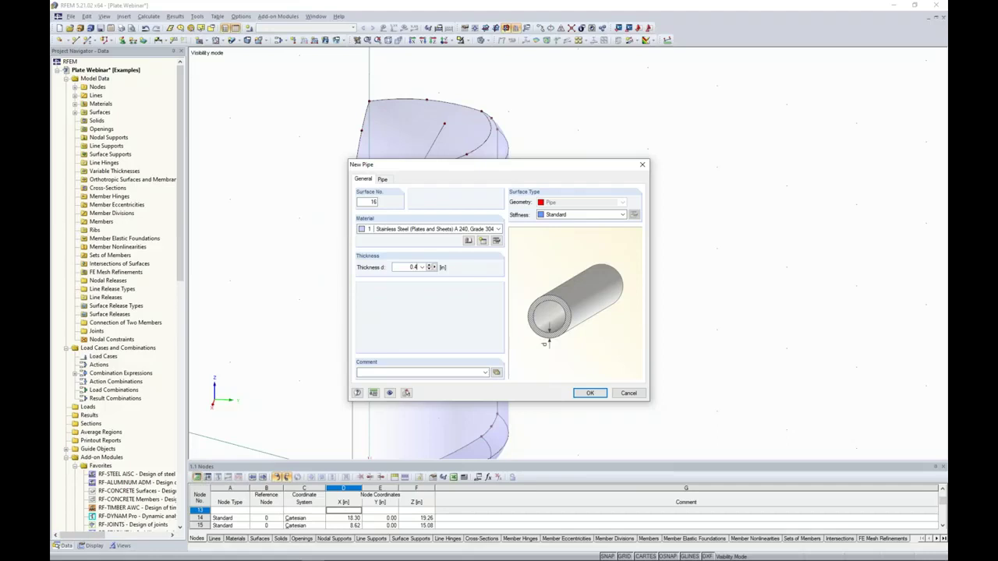
pyautogui.click(384, 180)
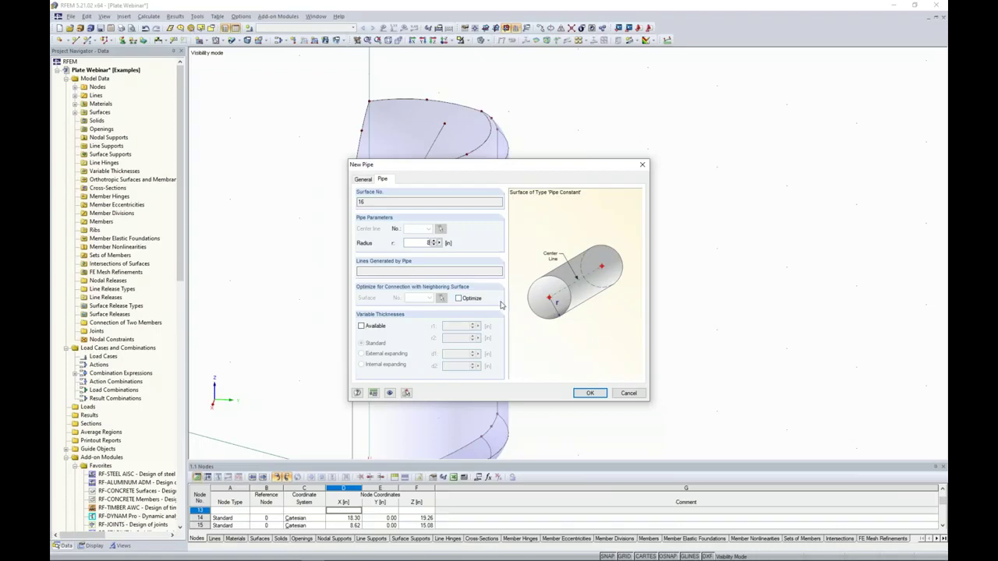
pyautogui.click(590, 393)
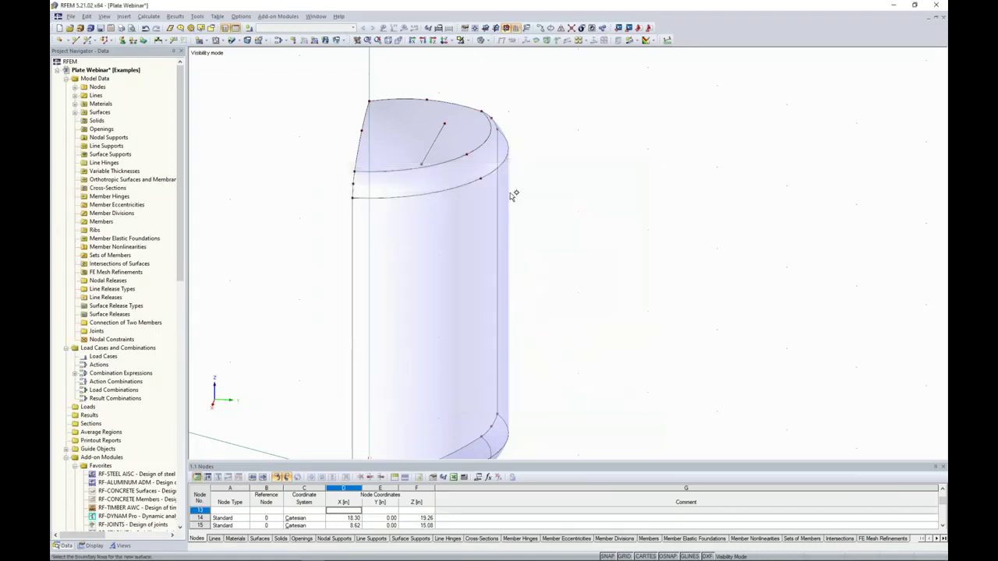
# Generate the pipe surface using the short inclined line through the dome as its center line
pyautogui.click(432, 144)
pyautogui.keyDown('ctrl'); pyautogui.moveTo(438, 137); pyautogui.dragTo(636, 164, button='middle'); pyautogui.keyUp('ctrl')
pyautogui.keyDown('ctrl'); pyautogui.moveTo(434, 102); pyautogui.dragTo(466, 161, button='middle'); pyautogui.keyUp('ctrl')
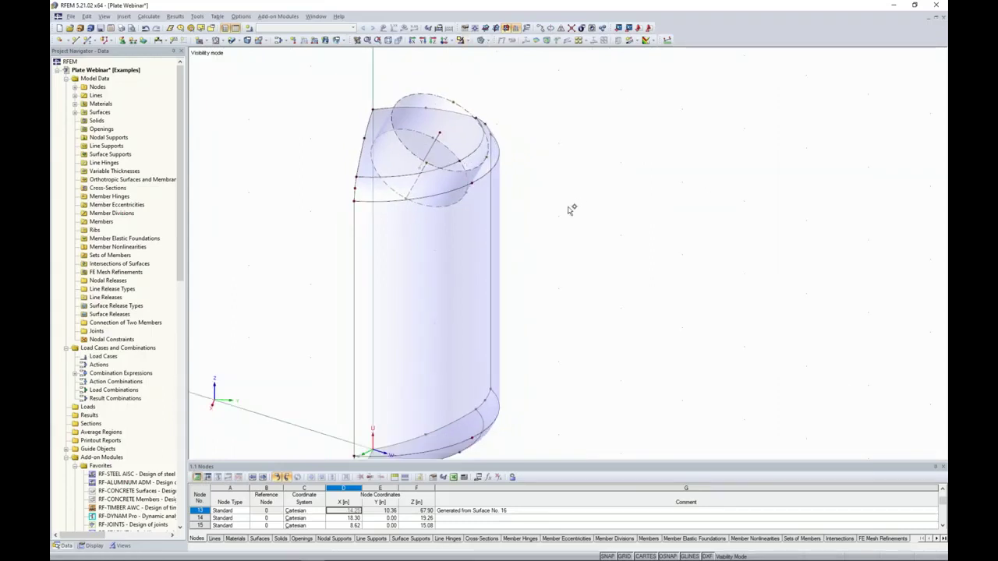
# Create intersections between the inclined pipe, the top dome and the adjoining curved edge surface of the tank
pyautogui.keyDown('ctrl'); pyautogui.moveTo(564, 217); pyautogui.dragTo(558, 192, button='middle'); pyautogui.keyUp('ctrl')
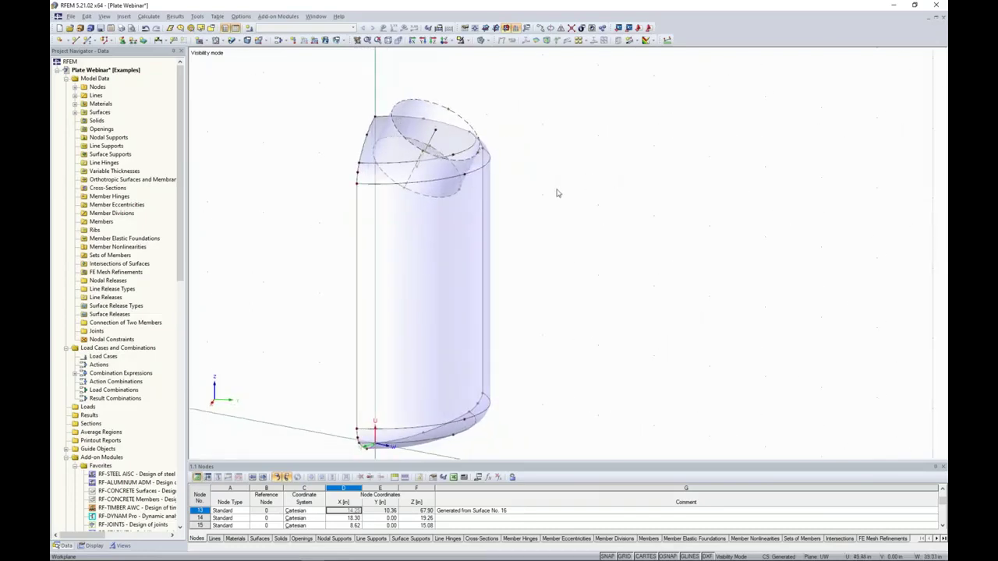
pyautogui.moveTo(337, 83); pyautogui.dragTo(539, 235)
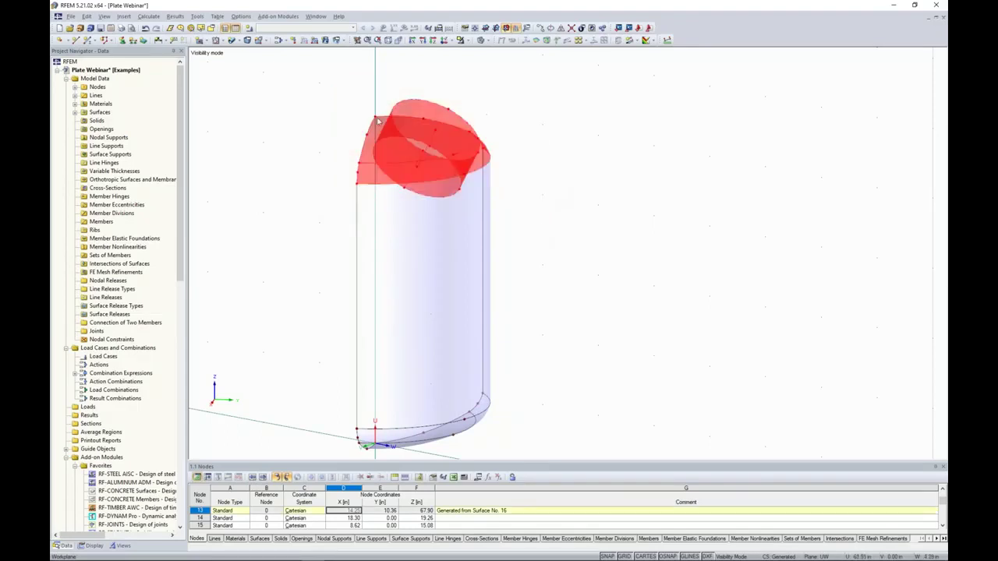
pyautogui.rightClick(415, 161)
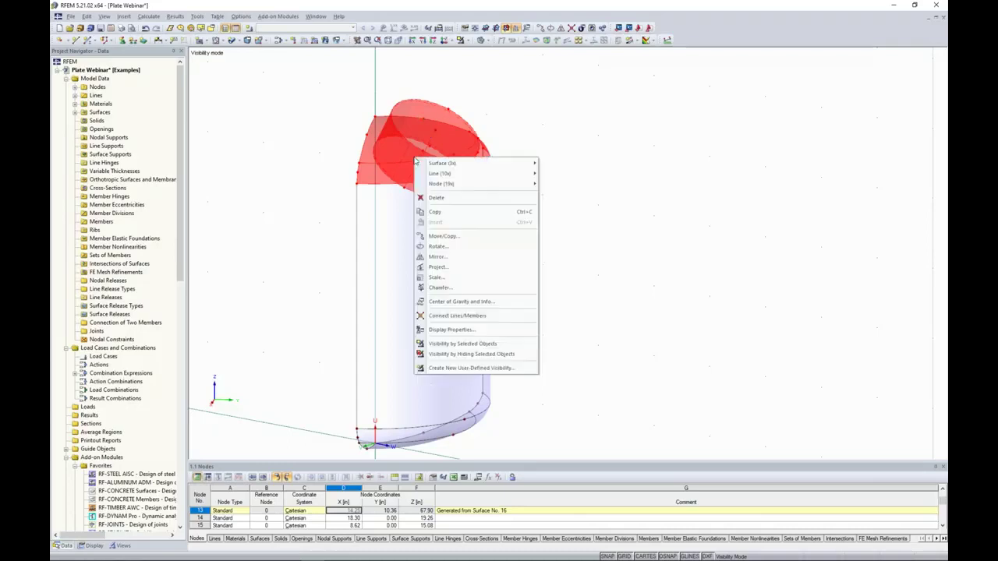
pyautogui.moveTo(422, 164)
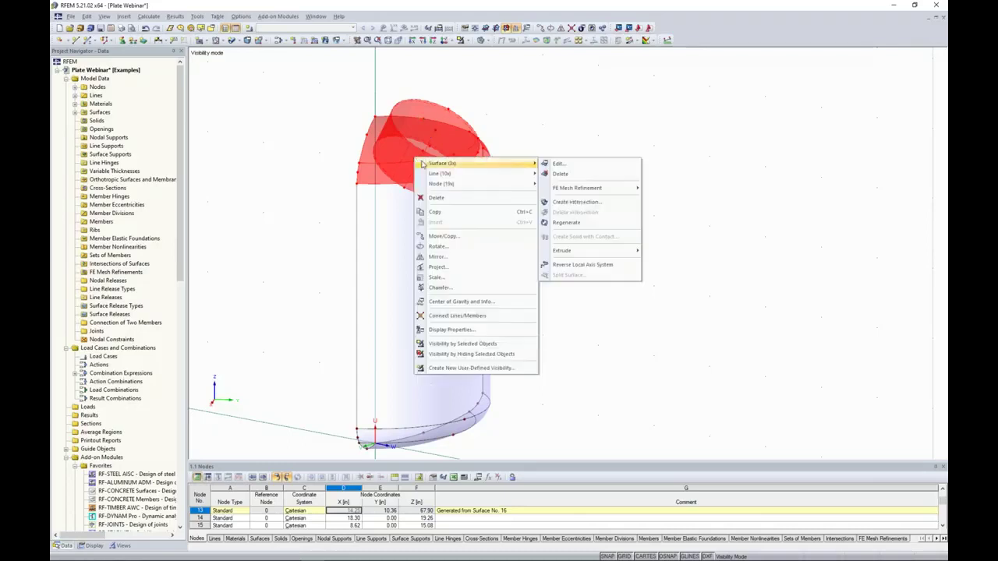
pyautogui.click(576, 205)
# Deactivate the top dome component enclosed by the inclined pipe
pyautogui.moveTo(519, 189); pyautogui.dragTo(609, 232, button='middle')
pyautogui.scroll(5, 591, 211)
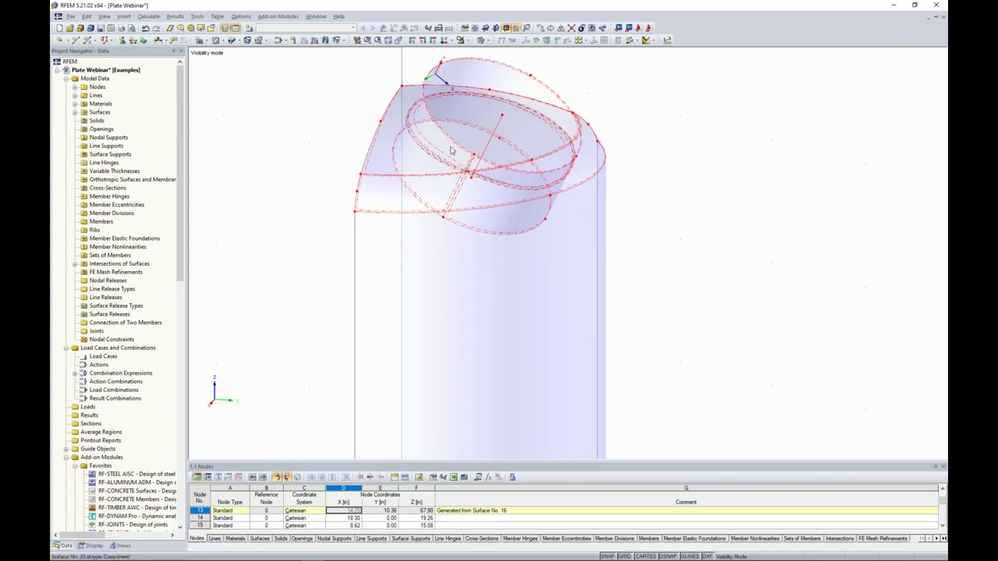
pyautogui.moveTo(690, 169); pyautogui.dragTo(694, 171, button='middle')
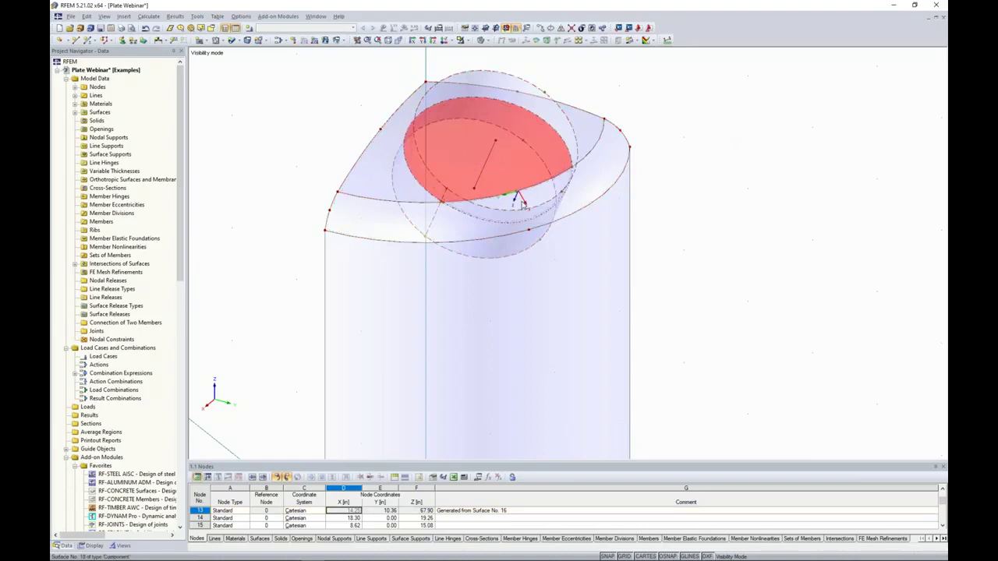
pyautogui.rightClick(468, 146)
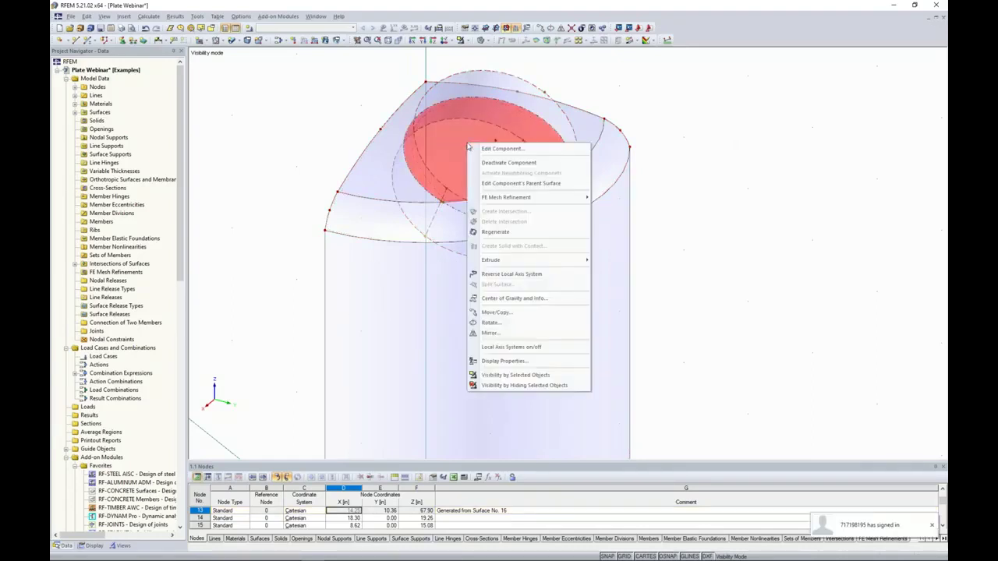
pyautogui.click(492, 162)
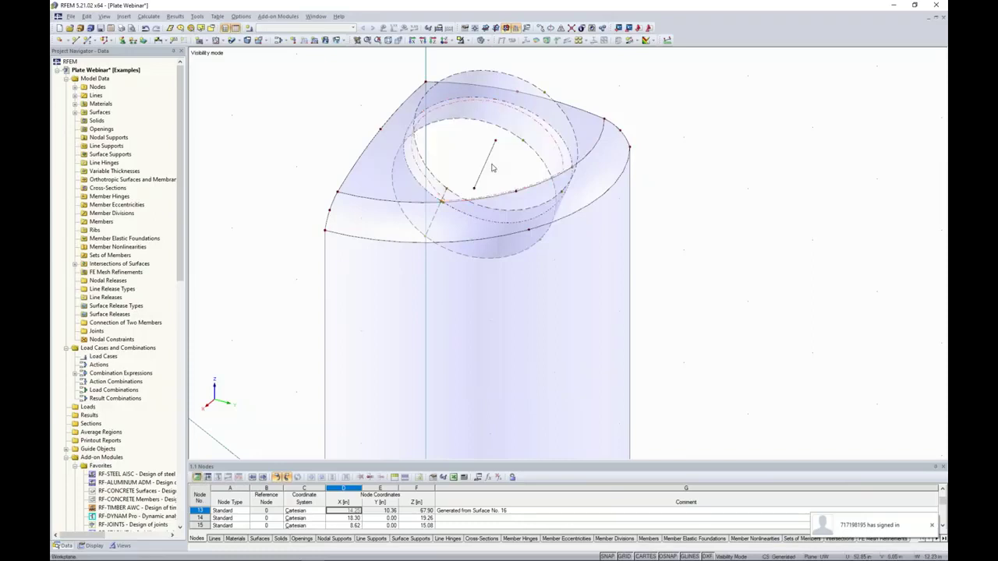
# Deactivate the small curved edge surface component that lies inside the inclined pipe
pyautogui.keyDown('ctrl'); pyautogui.moveTo(492, 167); pyautogui.dragTo(495, 205, button='middle'); pyautogui.keyUp('ctrl')
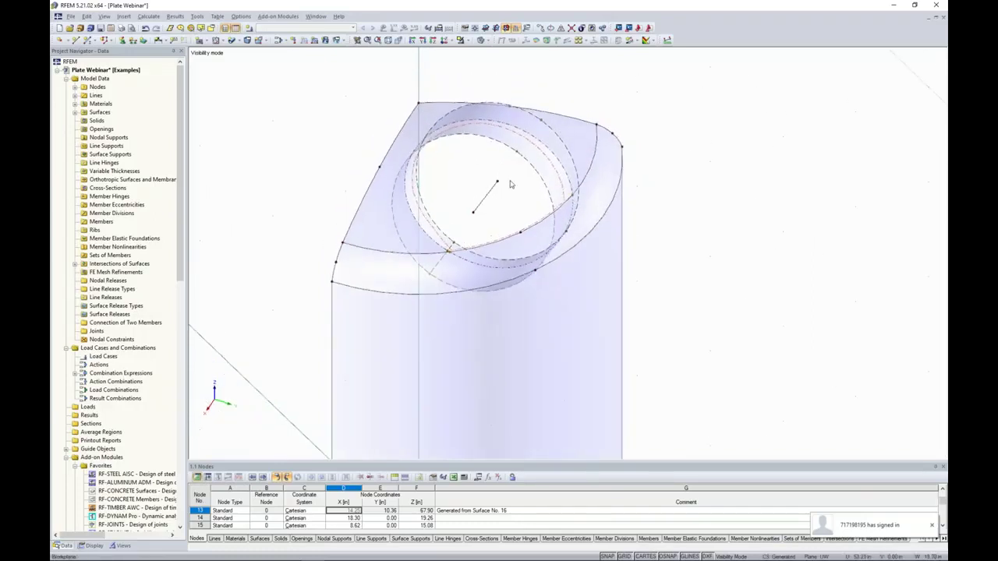
pyautogui.rightClick(516, 244)
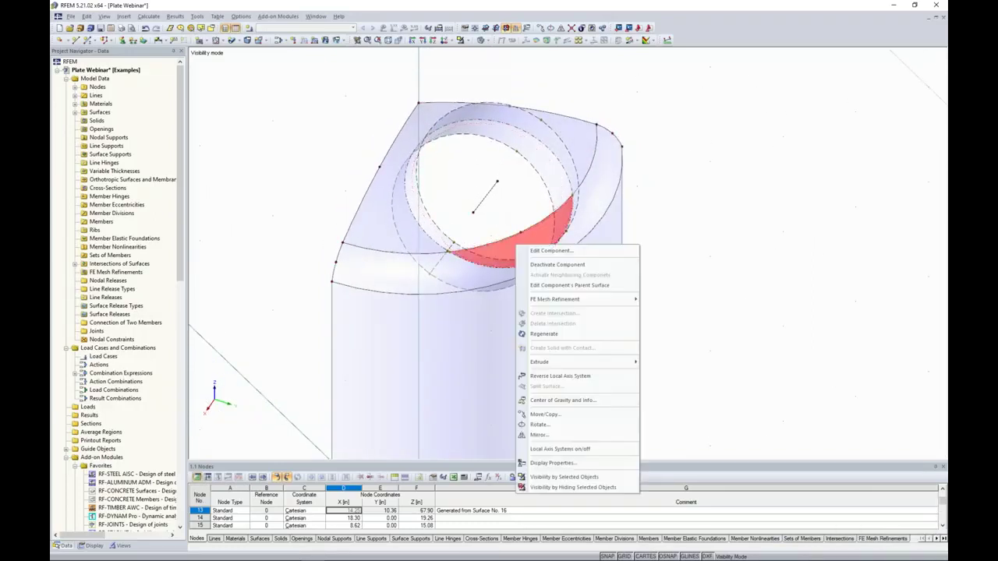
pyautogui.click(535, 265)
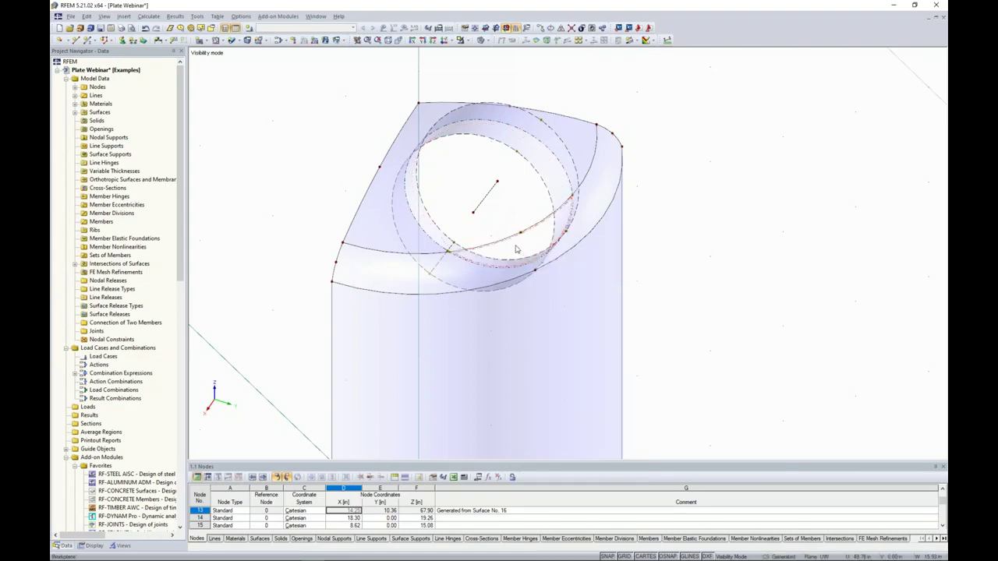
# Deactivate the lower pipe component that projects into the tank, and inspect the remaining outer pipe section
pyautogui.keyDown('ctrl'); pyautogui.moveTo(517, 248); pyautogui.dragTo(499, 187, button='middle'); pyautogui.keyUp('ctrl')
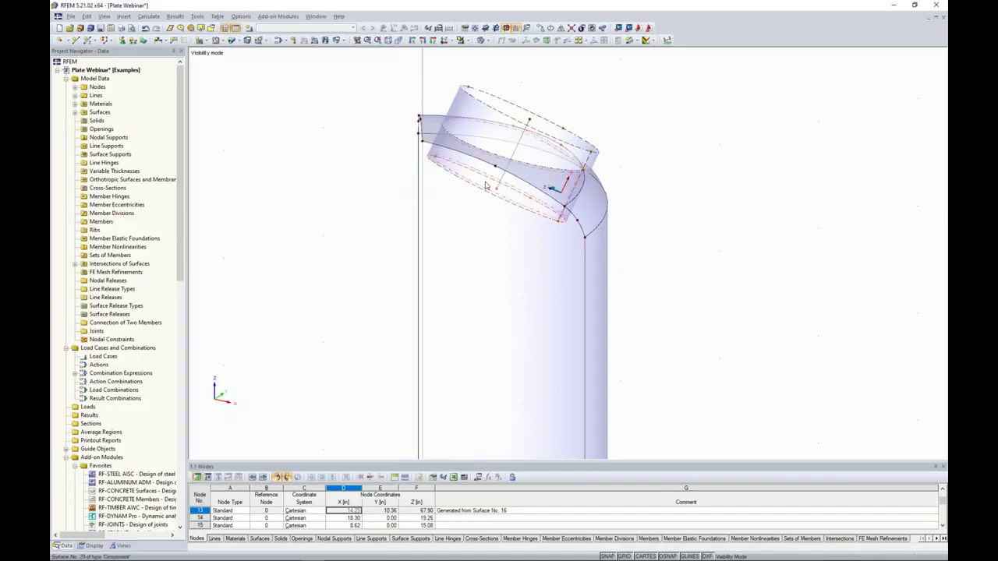
pyautogui.click(552, 189)
pyautogui.rightClick(485, 184)
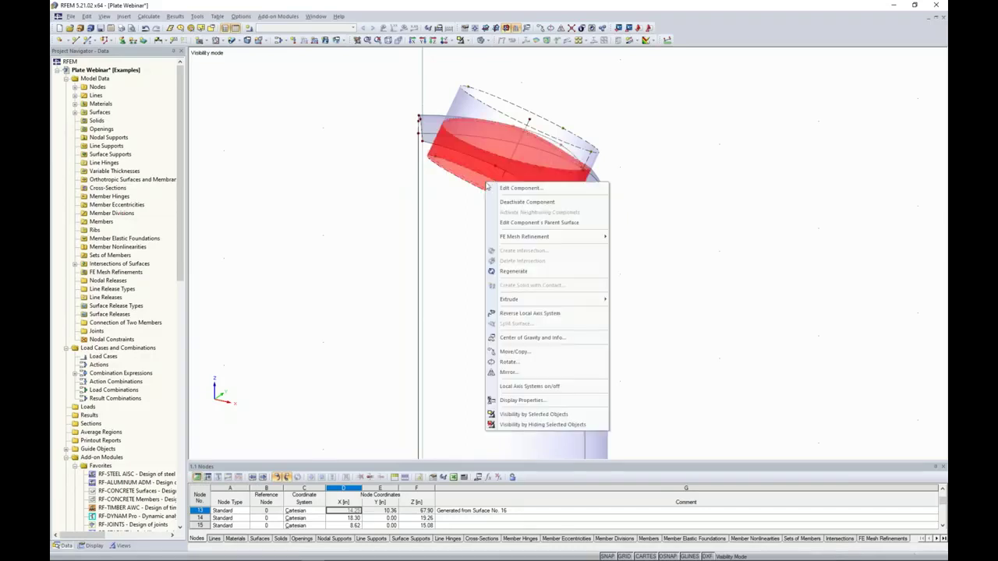
pyautogui.click(515, 205)
pyautogui.keyDown('ctrl'); pyautogui.moveTo(557, 148); pyautogui.dragTo(516, 177, button='middle'); pyautogui.keyUp('ctrl')
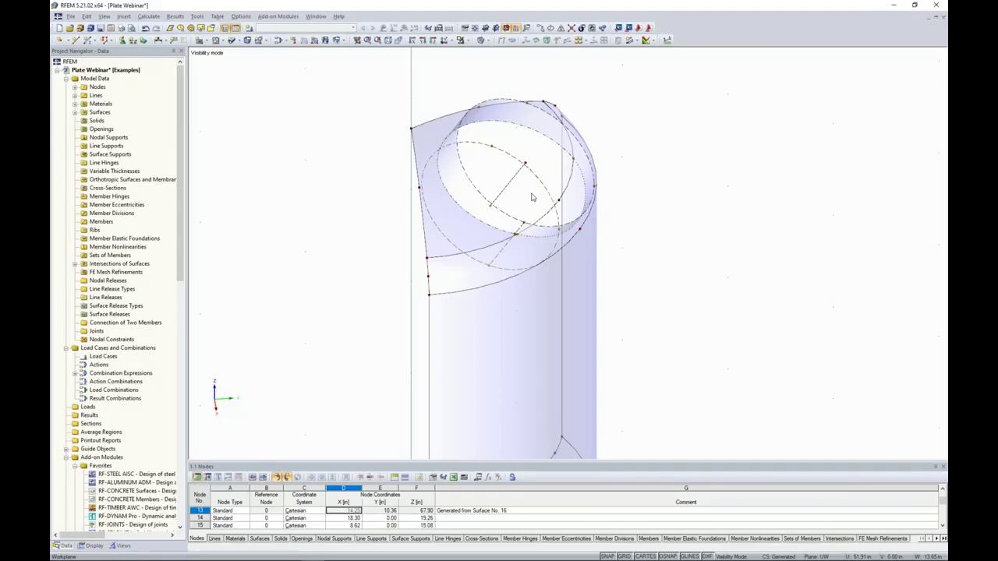
pyautogui.keyDown('ctrl'); pyautogui.moveTo(666, 189); pyautogui.dragTo(541, 178, button='middle'); pyautogui.keyUp('ctrl')
pyautogui.click(475, 179)
pyautogui.keyDown('ctrl'); pyautogui.moveTo(656, 232); pyautogui.dragTo(503, 181, button='middle'); pyautogui.keyUp('ctrl')
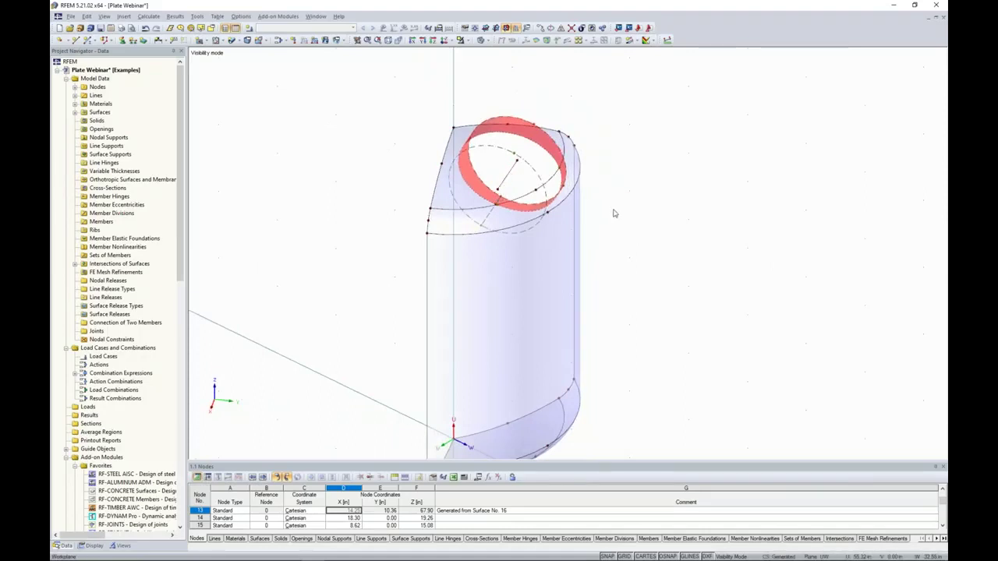
pyautogui.click(610, 98)
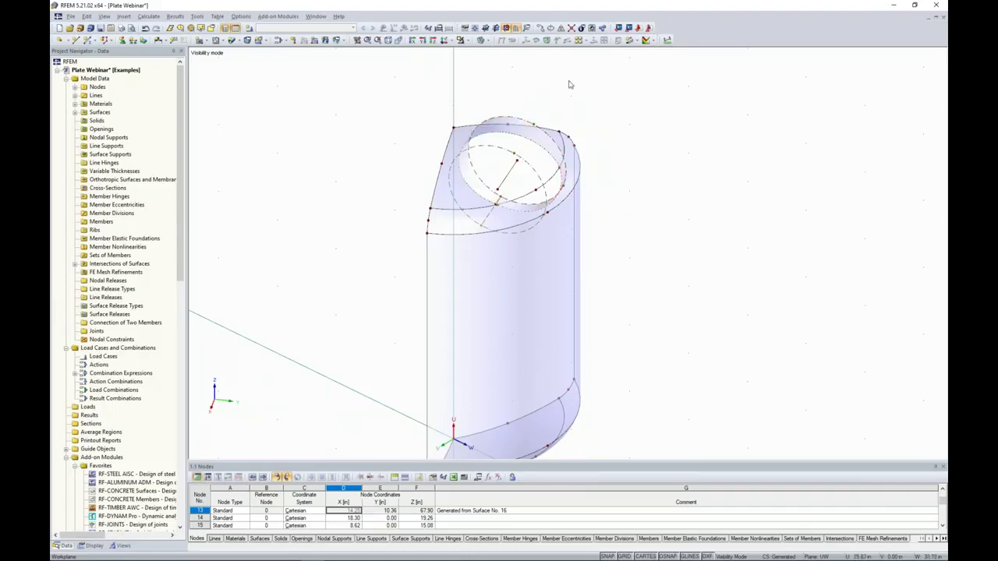
# Cancel the visibility mode and, from a top view, display only the two tank sections without the inclined pipe
pyautogui.click(461, 41)
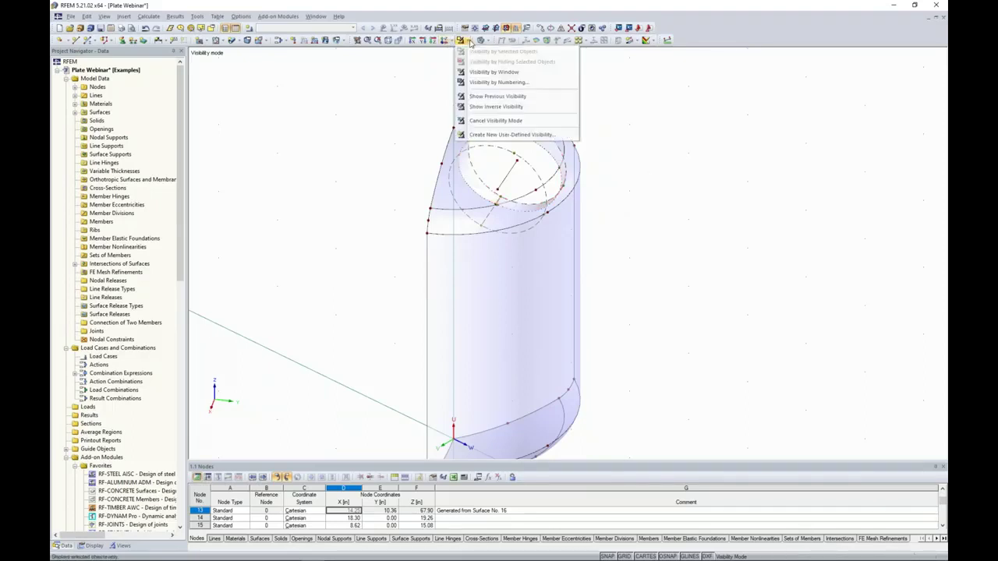
pyautogui.click(485, 122)
pyautogui.click(446, 41)
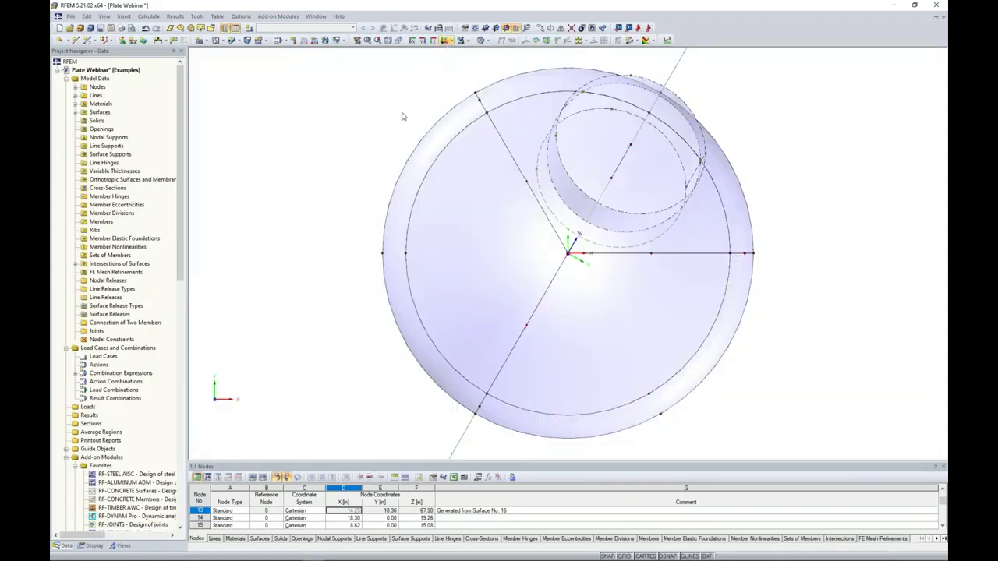
pyautogui.scroll(-3, 403, 117)
pyautogui.moveTo(358, 155); pyautogui.dragTo(327, 182, button='middle')
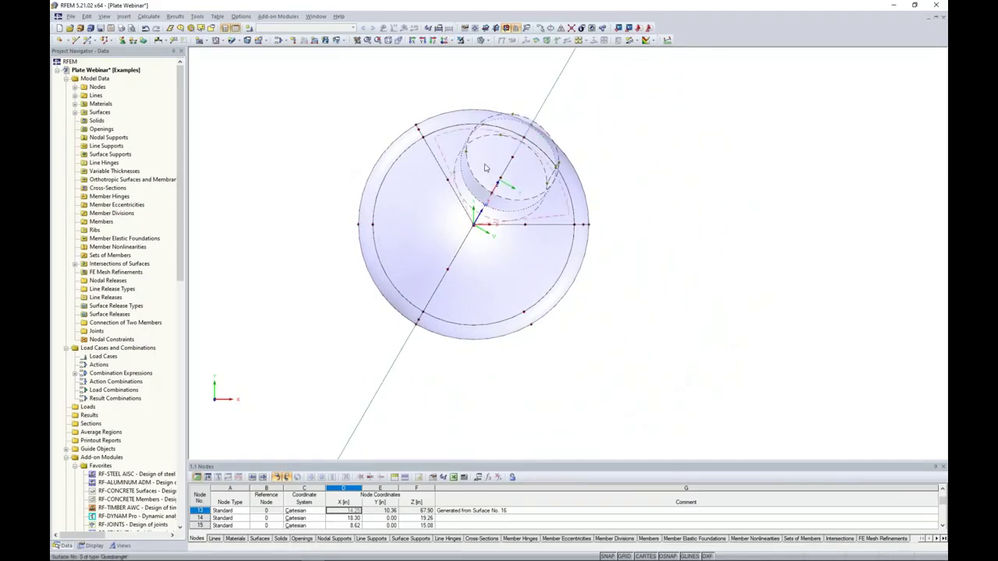
pyautogui.click(366, 285)
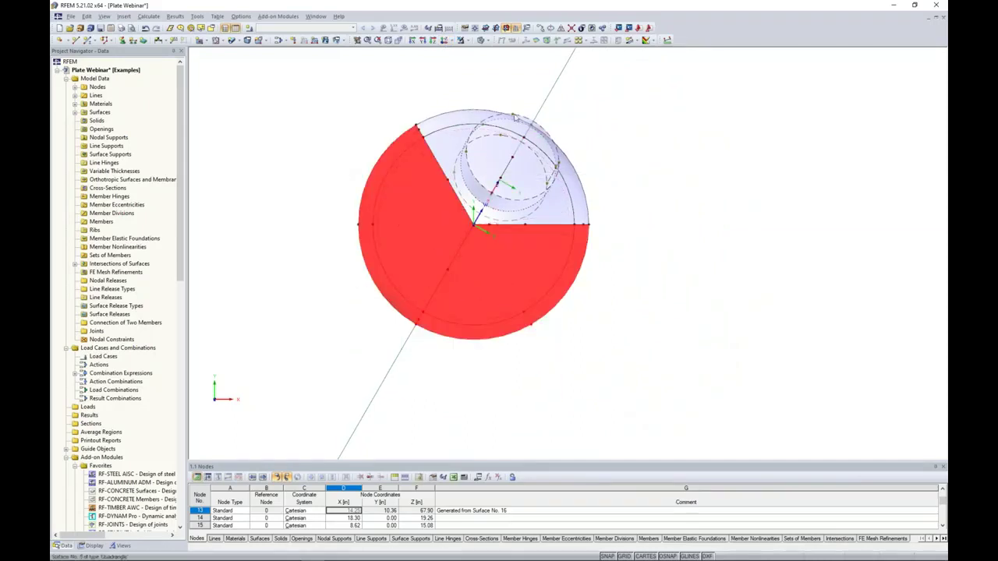
pyautogui.click(468, 40)
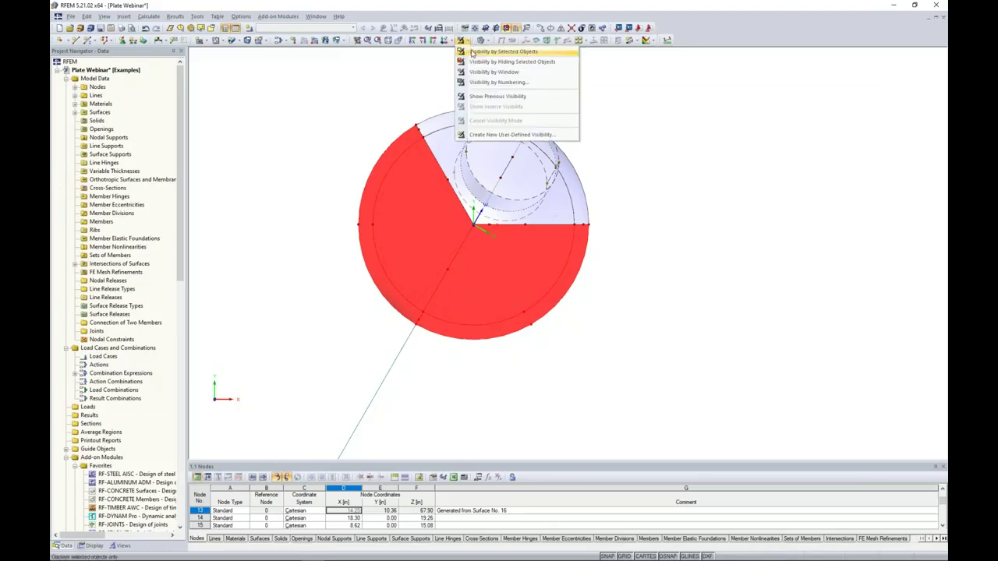
pyautogui.click(472, 51)
pyautogui.click(542, 118)
# Set the UV work plane and copy the dome's apex node once in the generated UVW coordinate system, displaced -12 in along V
pyautogui.keyDown('ctrl'); pyautogui.moveTo(682, 340); pyautogui.dragTo(631, 138, button='middle'); pyautogui.keyUp('ctrl')
pyautogui.keyDown('ctrl'); pyautogui.moveTo(658, 194); pyautogui.dragTo(643, 166, button='middle'); pyautogui.keyUp('ctrl')
pyautogui.keyDown('ctrl'); pyautogui.moveTo(651, 236); pyautogui.dragTo(789, 208, button='middle'); pyautogui.keyUp('ctrl')
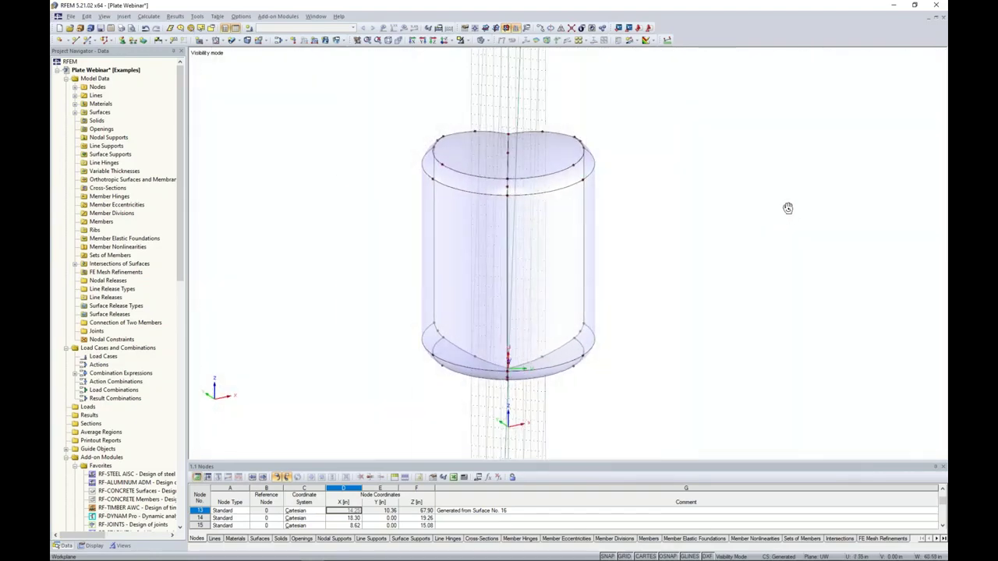
pyautogui.click(493, 29)
pyautogui.keyDown('ctrl'); pyautogui.moveTo(739, 194); pyautogui.dragTo(612, 234, button='middle'); pyautogui.keyUp('ctrl')
pyautogui.click(495, 149)
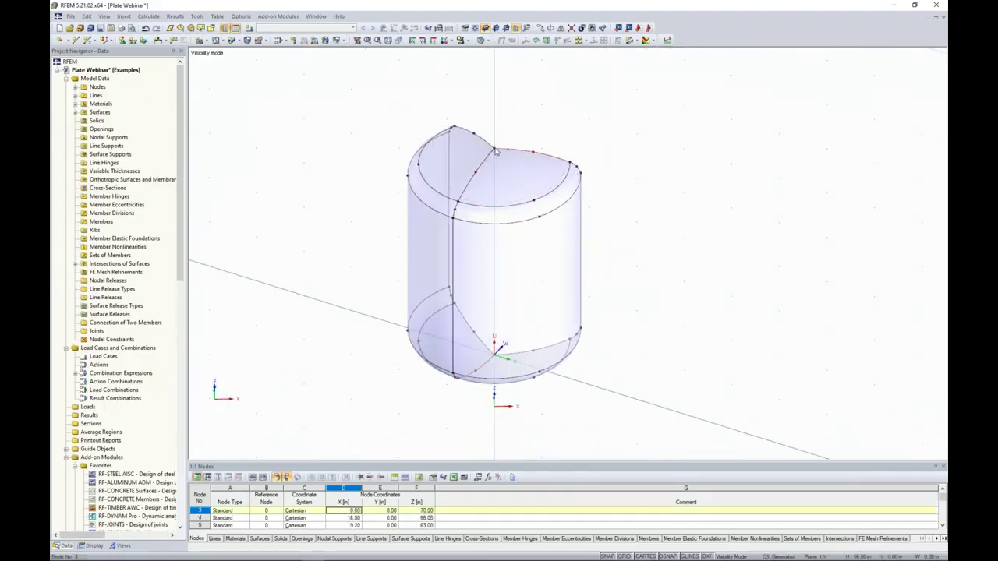
pyautogui.click(541, 28)
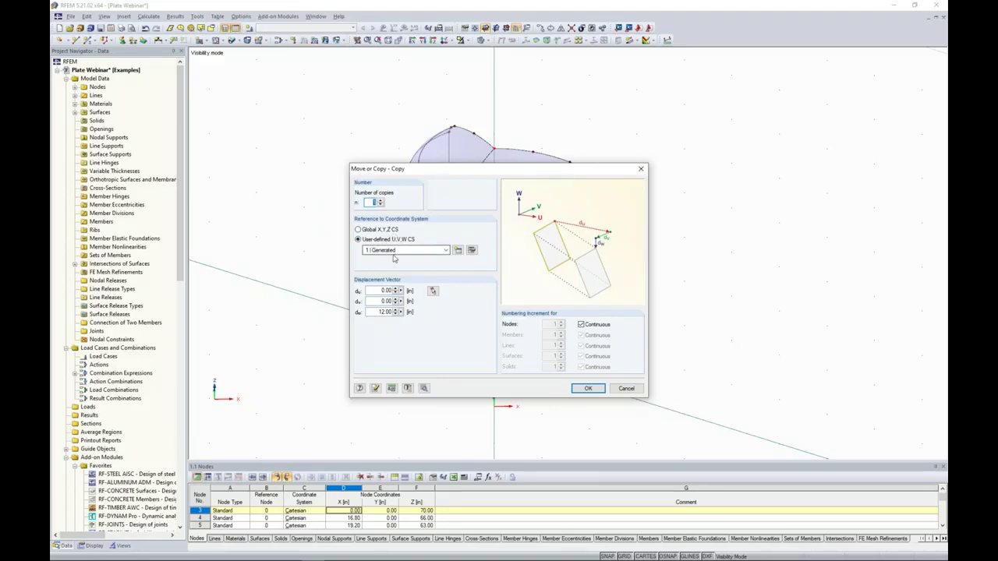
pyautogui.click(379, 302)
pyautogui.write('-12')
pyautogui.press('Tab')
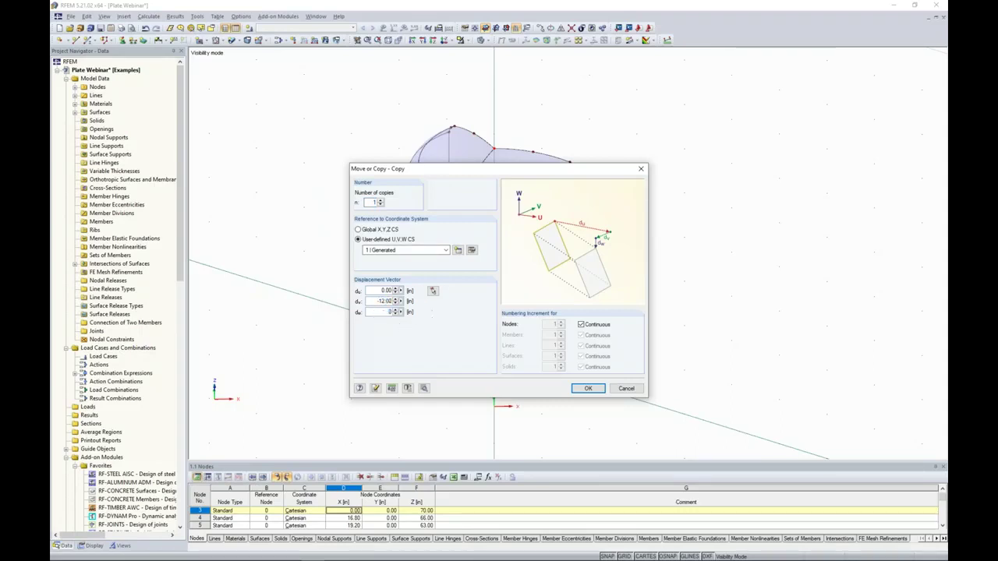
pyautogui.click(425, 388)
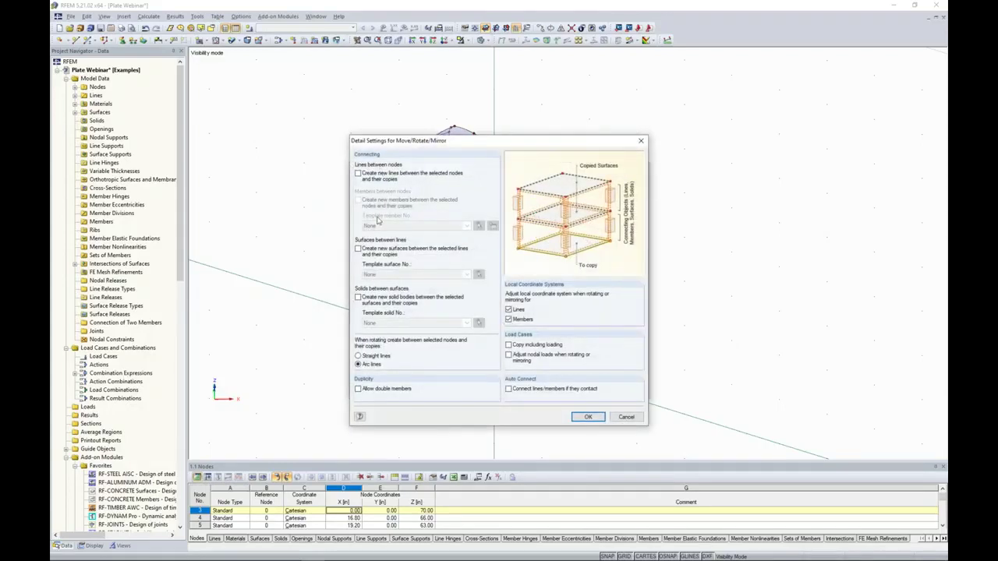
pyautogui.click(588, 417)
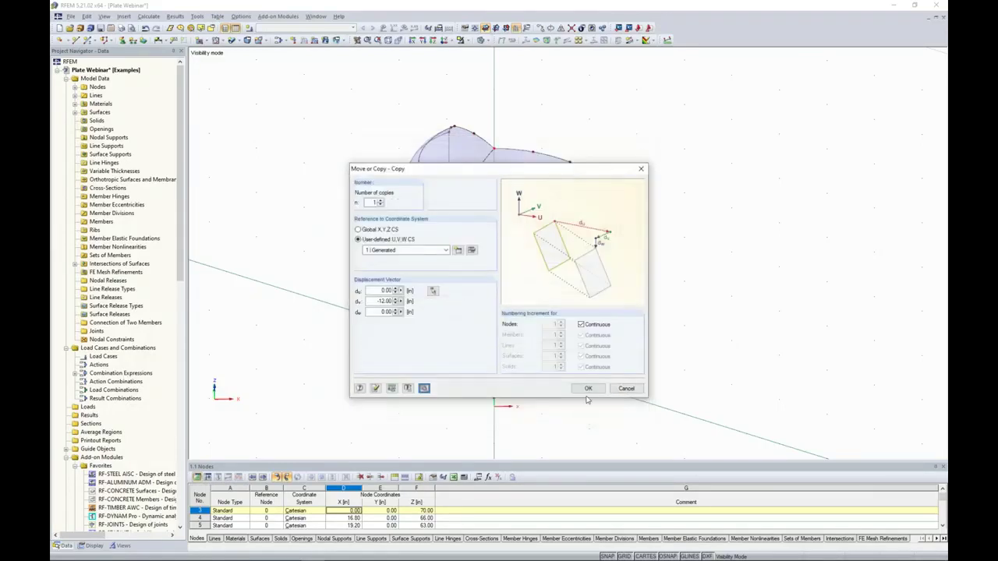
pyautogui.click(587, 388)
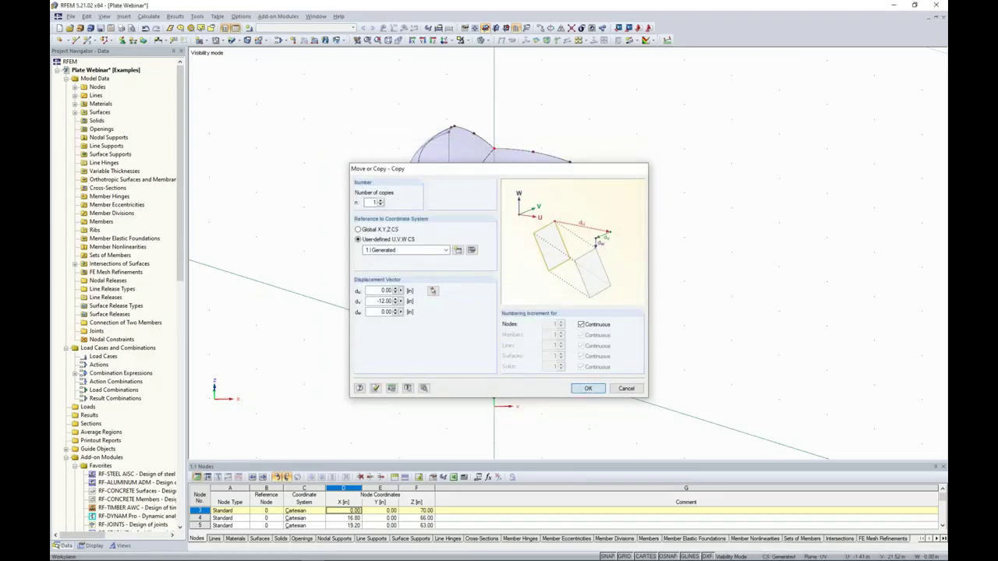
# Create a vertical line about 50 in long from the copied node down through the dome into the tank
pyautogui.scroll(-1, 440, 246)
pyautogui.keyDown('ctrl'); pyautogui.moveTo(440, 247); pyautogui.dragTo(531, 167, button='middle'); pyautogui.keyUp('ctrl')
pyautogui.scroll(4, 470, 117)
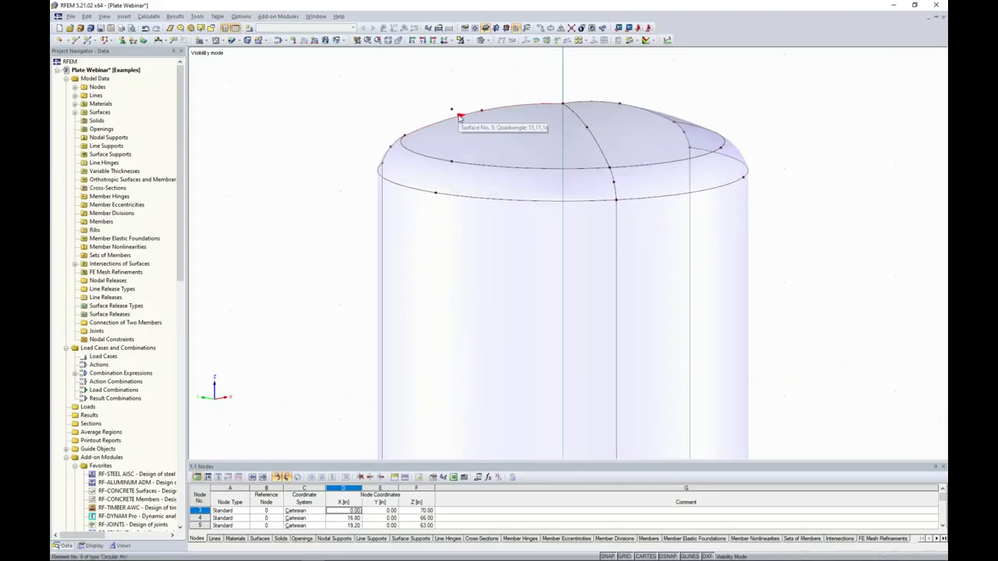
pyautogui.keyDown('ctrl'); pyautogui.moveTo(366, 111); pyautogui.dragTo(374, 88, button='middle'); pyautogui.keyUp('ctrl')
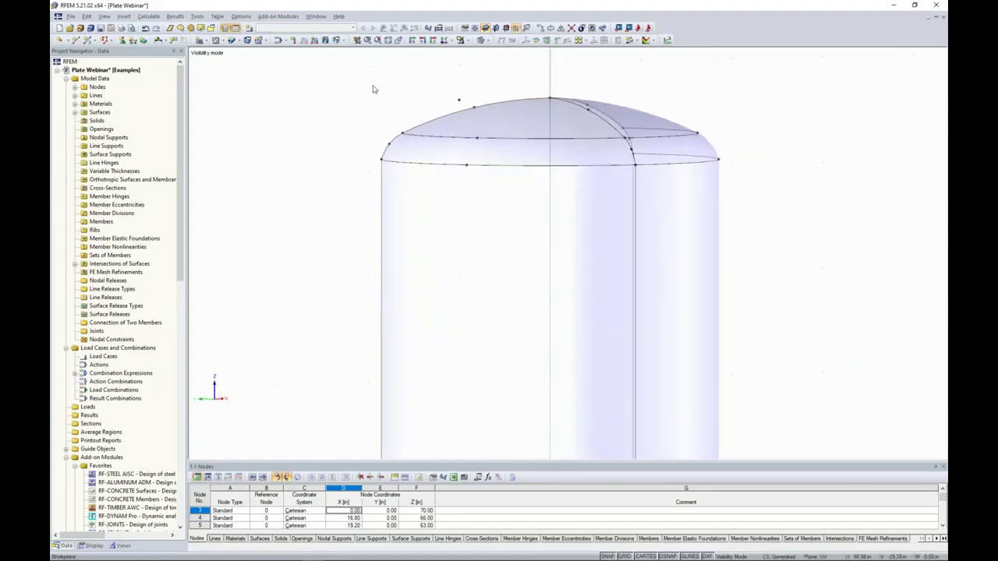
pyautogui.click(382, 163)
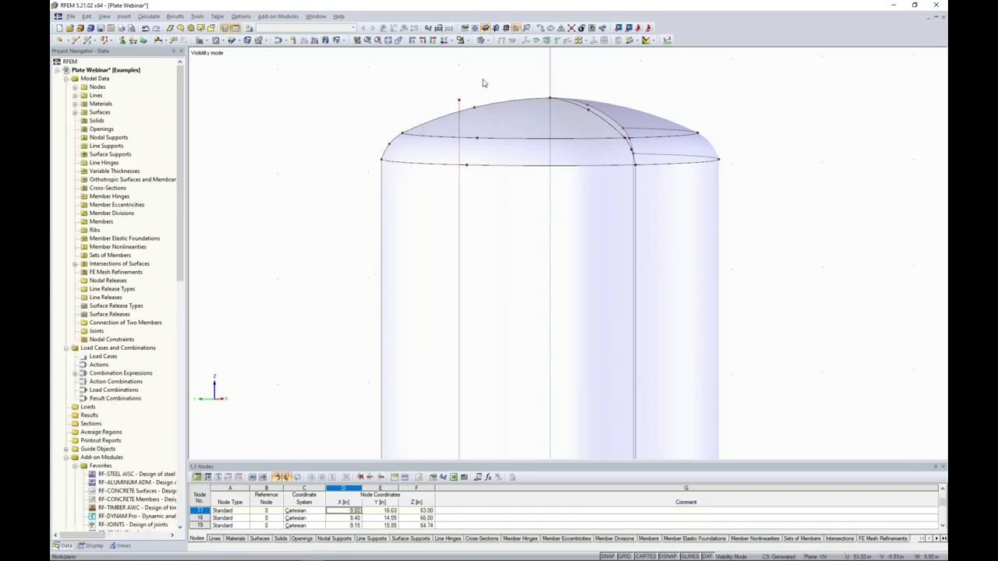
# Connect the vertical line with the dome surface to generate a node at their intersection
pyautogui.keyDown('ctrl'); pyautogui.moveTo(285, 163); pyautogui.dragTo(278, 190, button='middle'); pyautogui.keyUp('ctrl')
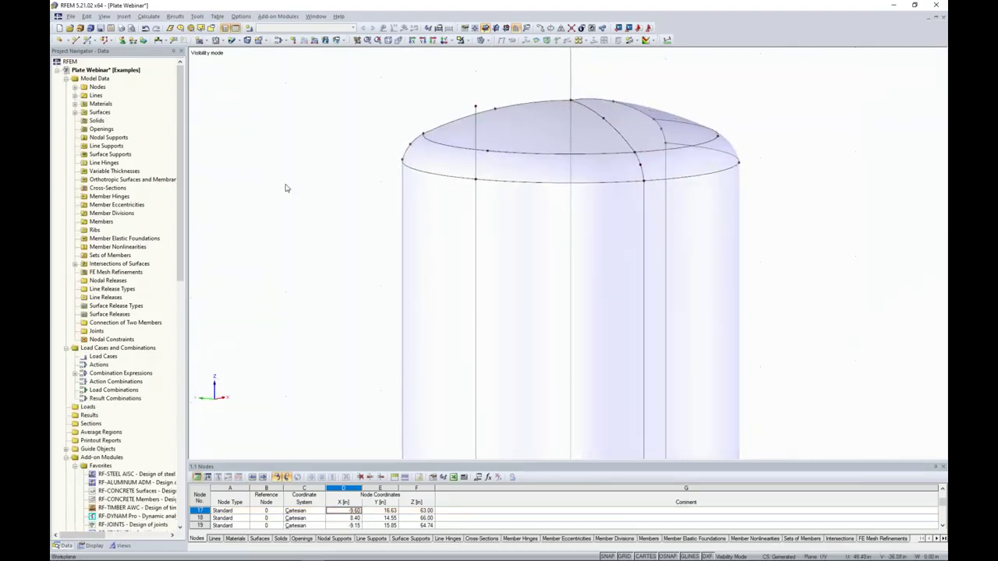
pyautogui.scroll(3, 347, 190)
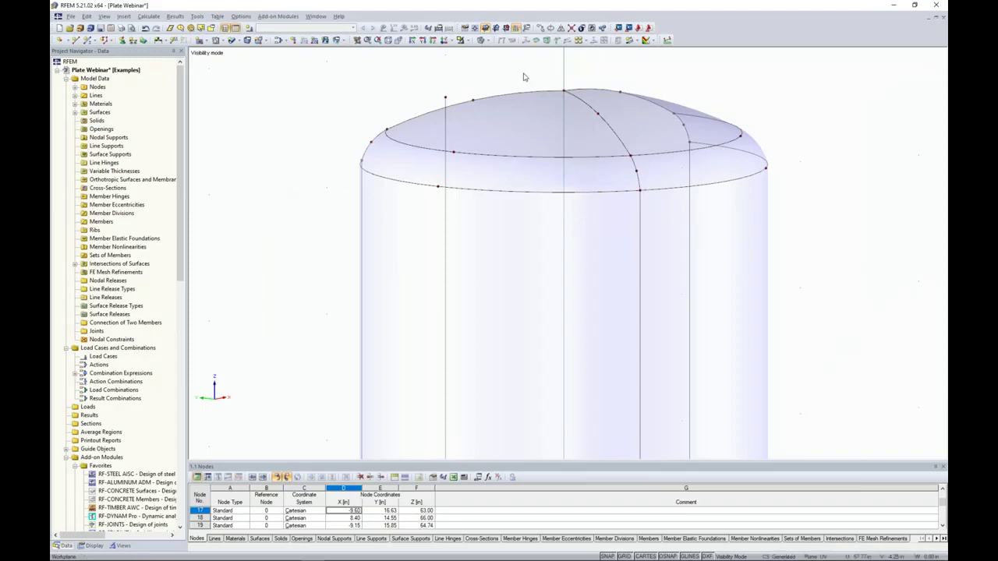
pyautogui.click(571, 28)
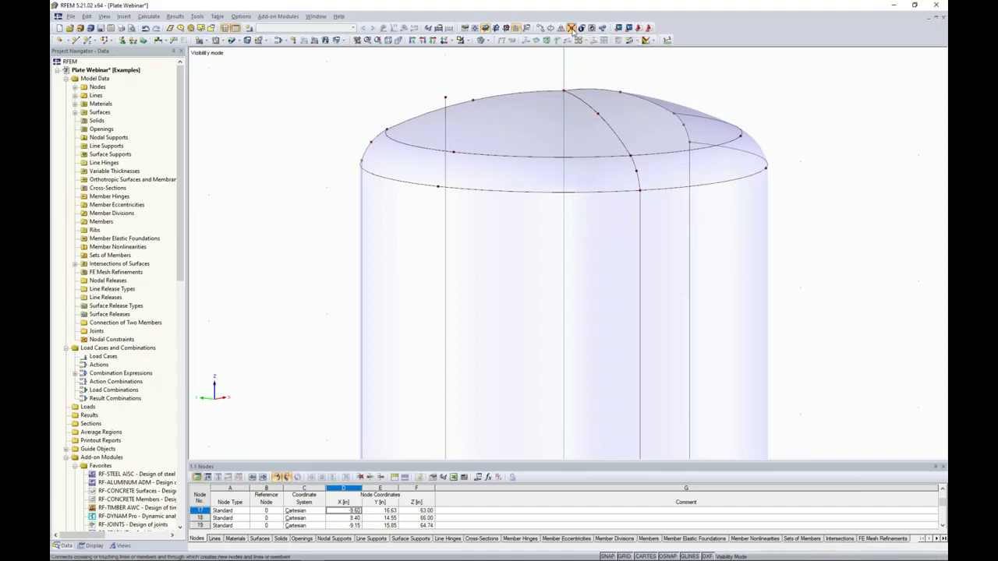
pyautogui.moveTo(421, 64); pyautogui.dragTo(476, 145)
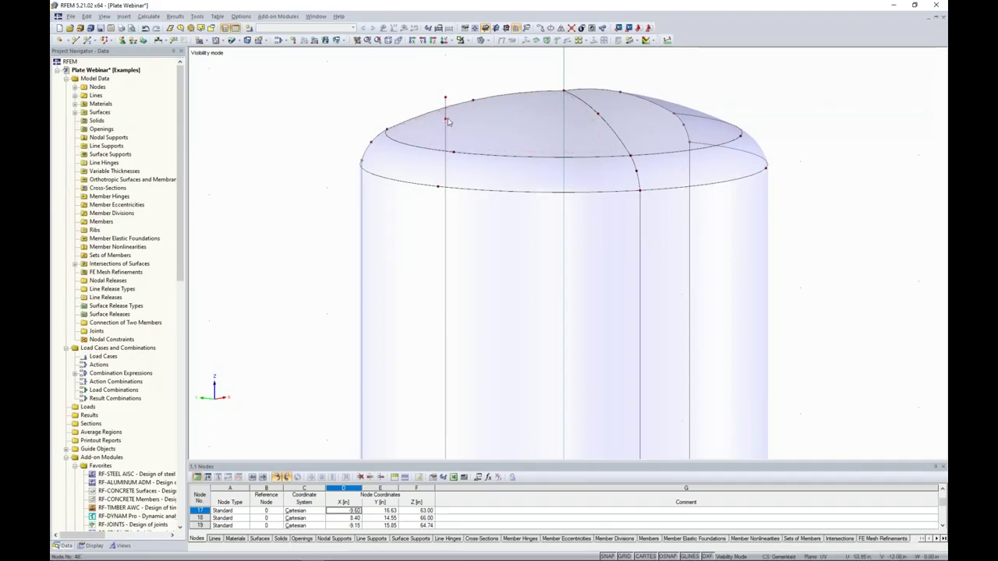
# Delete the vertical line's upper and lower end nodes, and select the intersection node left on the dome
pyautogui.scroll(-2, 447, 121)
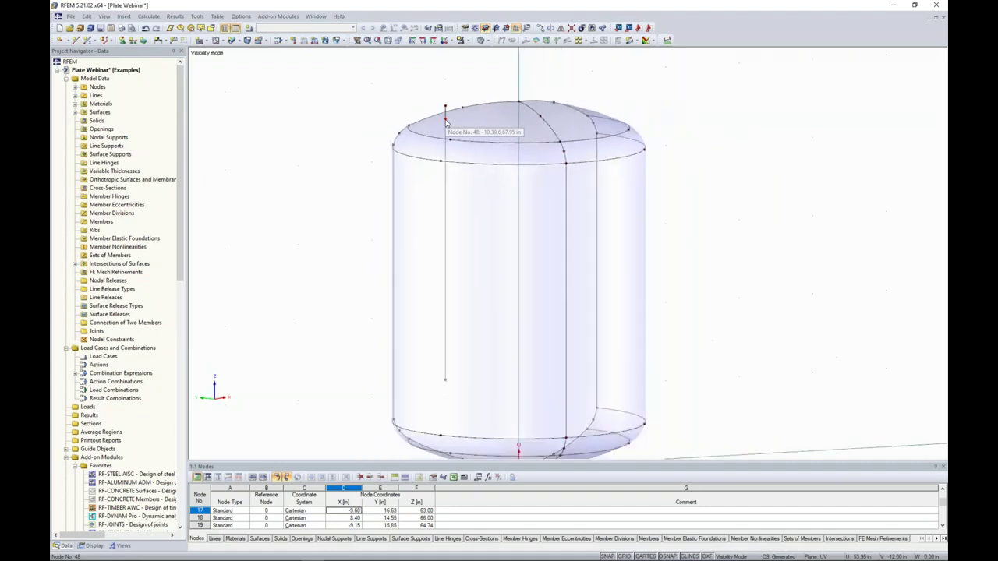
pyautogui.click(446, 109)
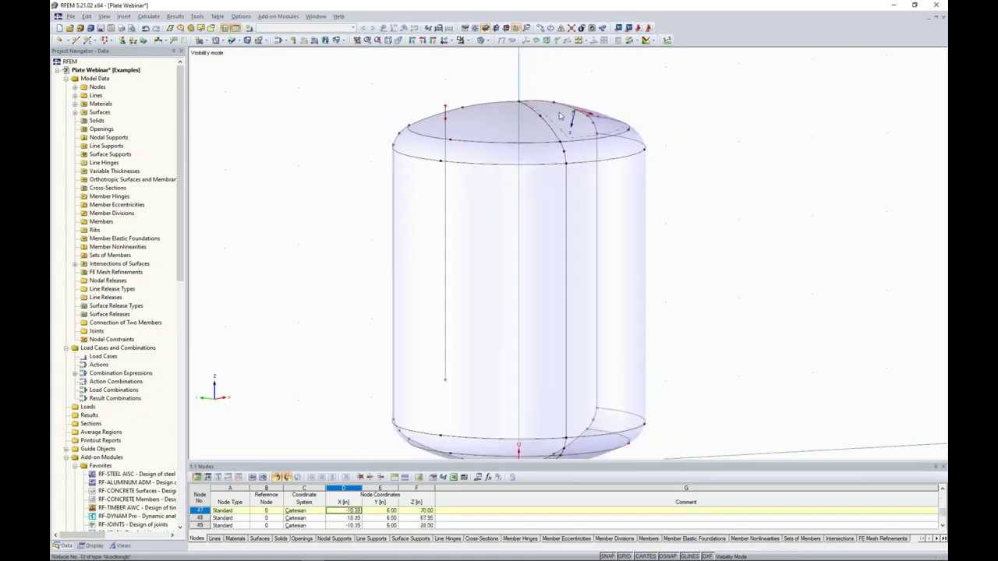
pyautogui.click(445, 381)
pyautogui.press('Escape')
pyautogui.keyDown('ctrl'); pyautogui.moveTo(636, 295); pyautogui.dragTo(480, 125, button='middle'); pyautogui.keyUp('ctrl')
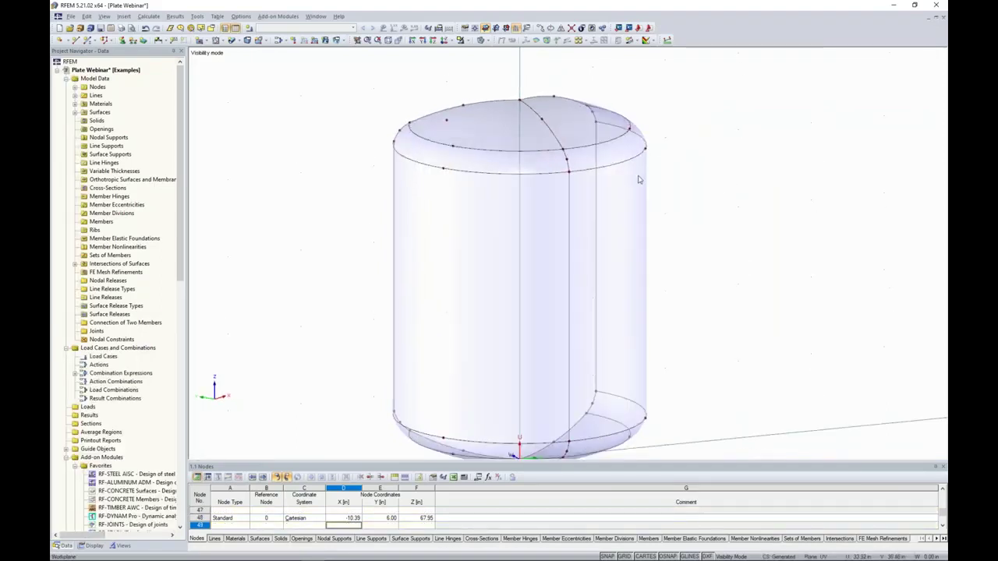
pyautogui.click(448, 124)
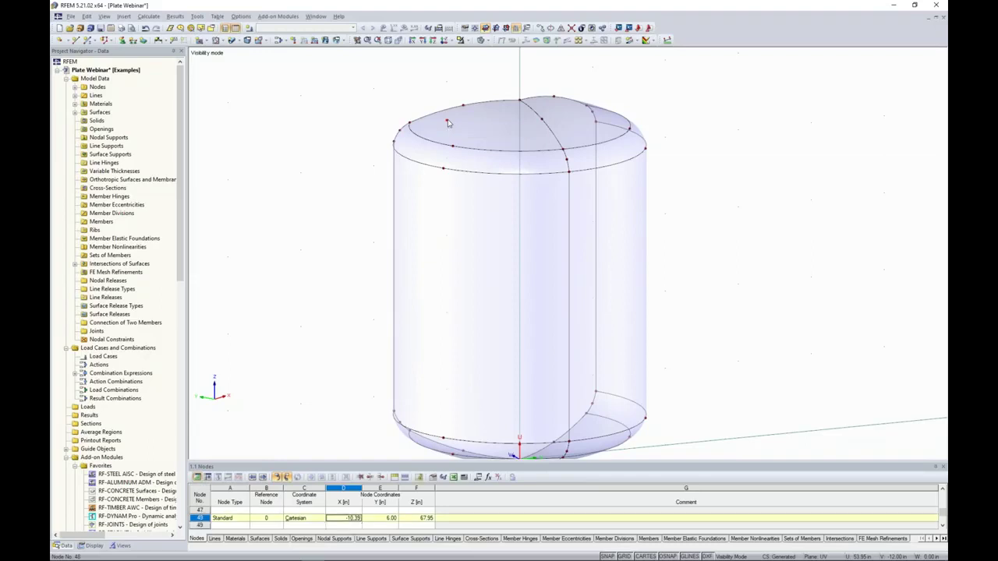
# Copy the selected dome node once in the generated UVW system, displaced 4.80 in along U and 0 along V
pyautogui.click(542, 29)
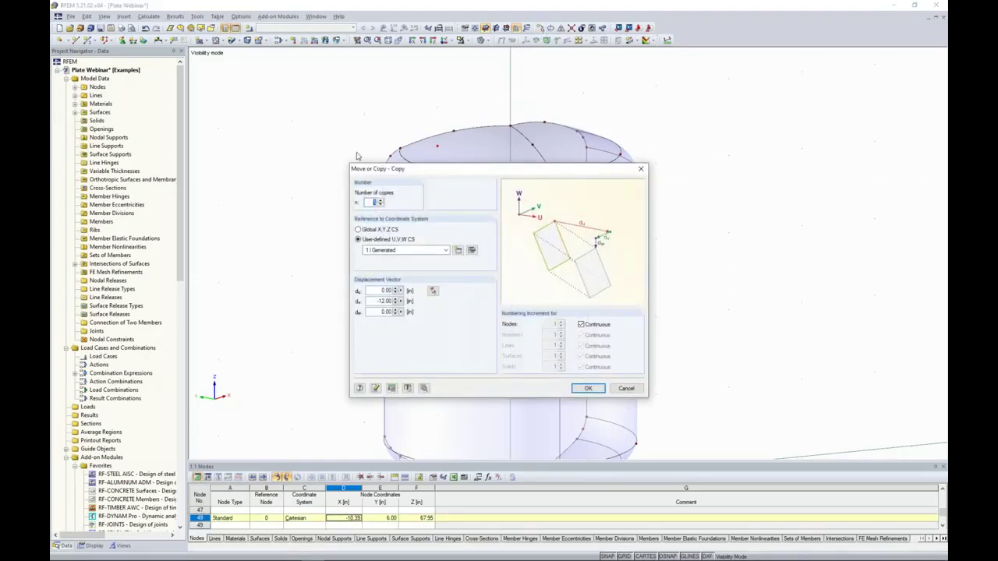
pyautogui.doubleClick(373, 290)
pyautogui.press('Tab')
pyautogui.write('0')
pyautogui.click(588, 388)
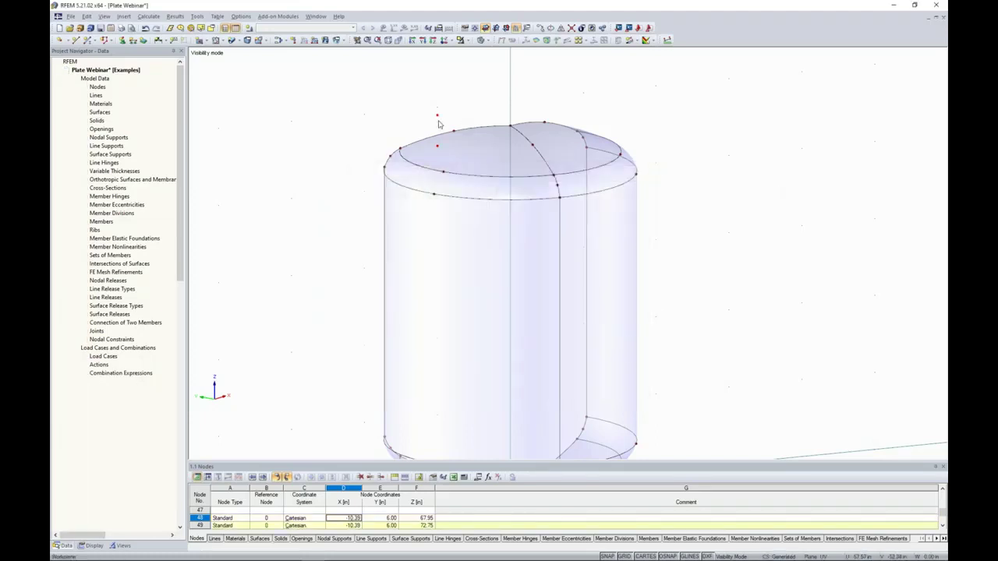
# Draw a circle of radius 0.5 in centred on the copied node above the dome
pyautogui.scroll(4, 439, 121)
pyautogui.moveTo(438, 115); pyautogui.dragTo(427, 136, button='middle')
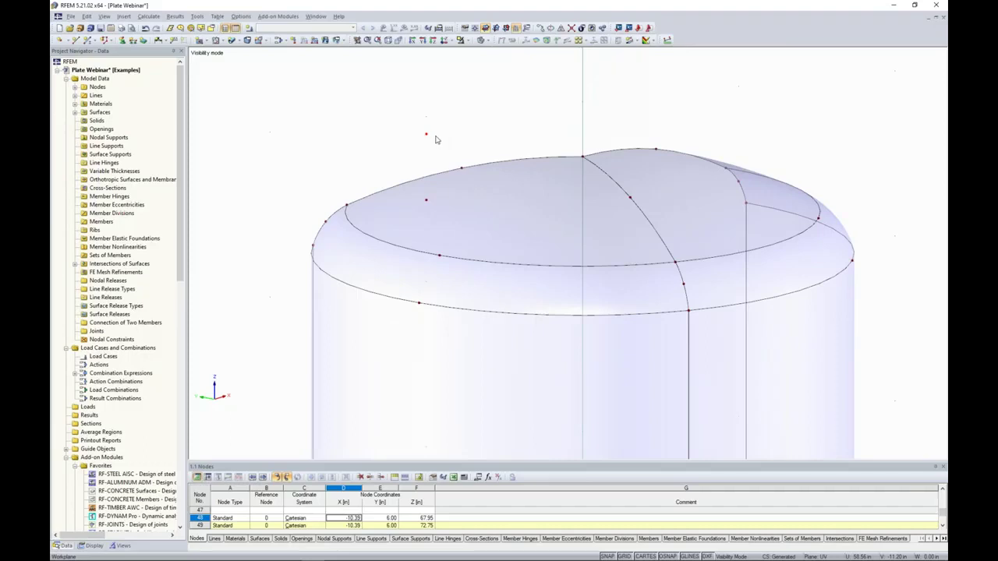
pyautogui.scroll(1, 435, 142)
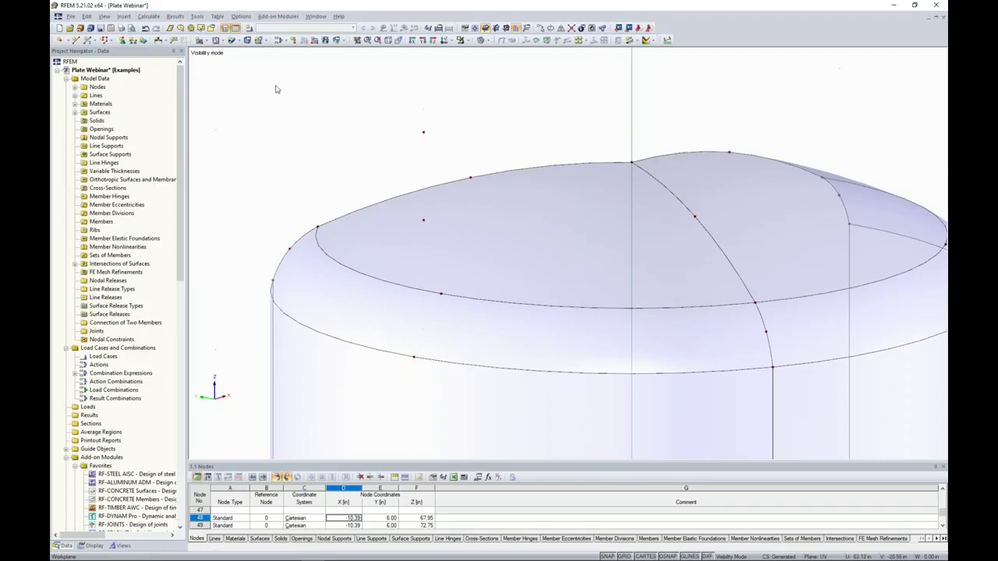
pyautogui.click(76, 40)
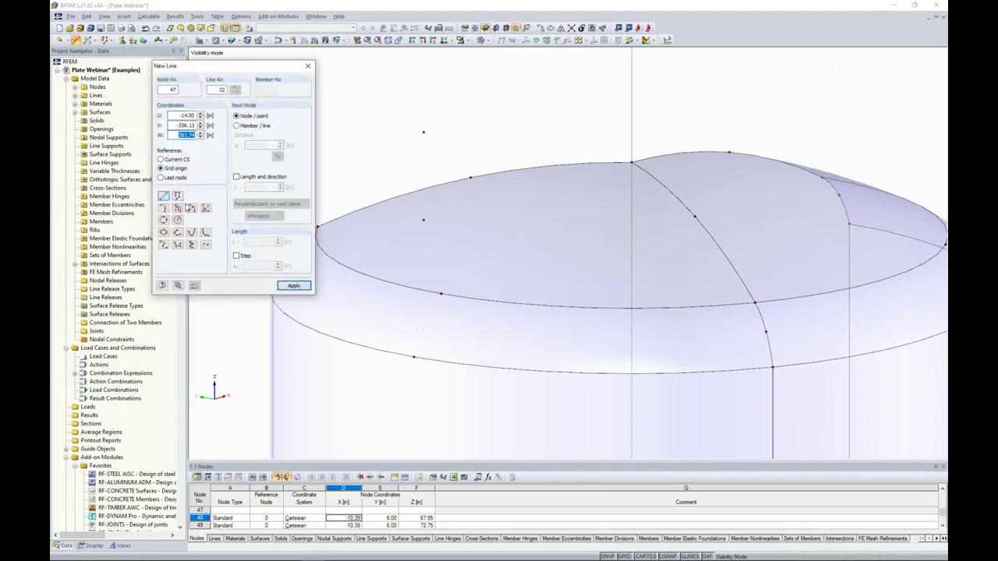
pyautogui.click(179, 220)
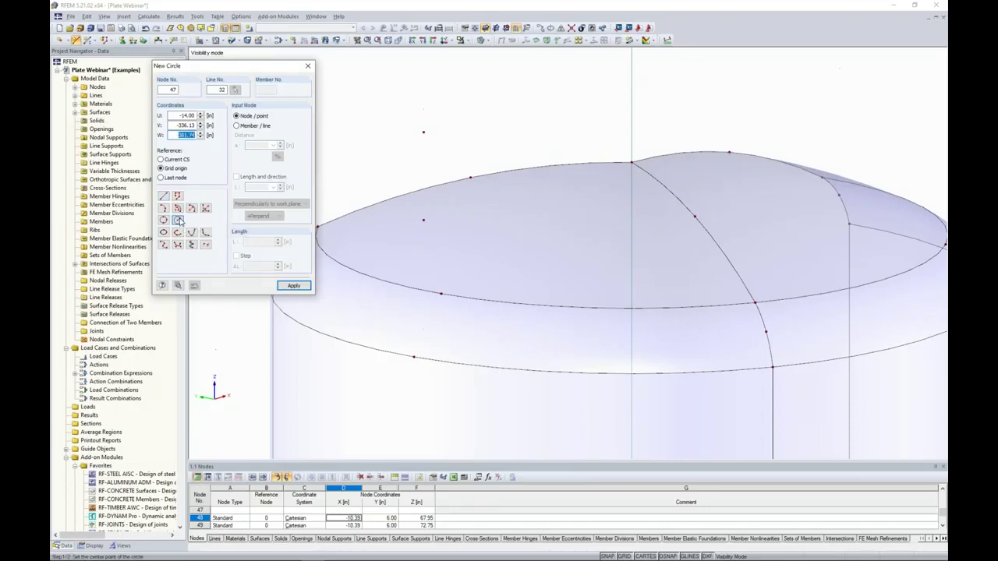
pyautogui.click(424, 132)
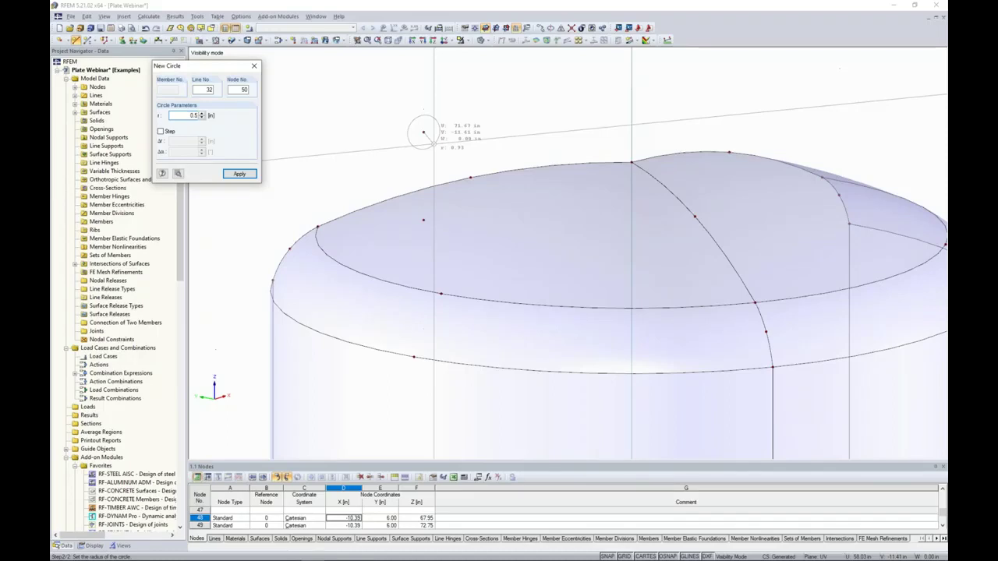
pyautogui.press('Return')
# Add a concentric outer circle of radius 1 in around the same centre node
pyautogui.moveTo(424, 134); pyautogui.dragTo(411, 139, button='middle')
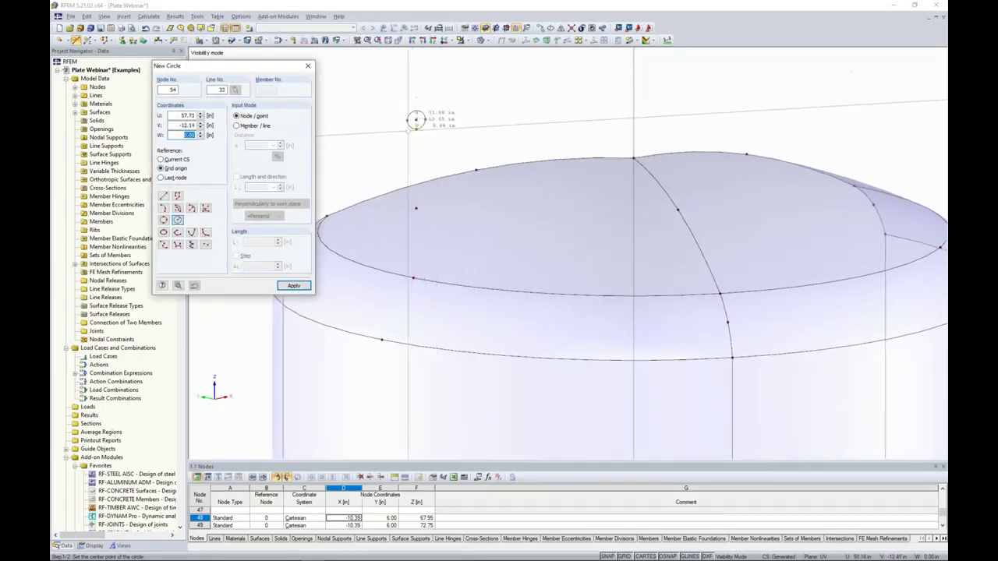
pyautogui.scroll(2, 414, 117)
pyautogui.click(417, 117)
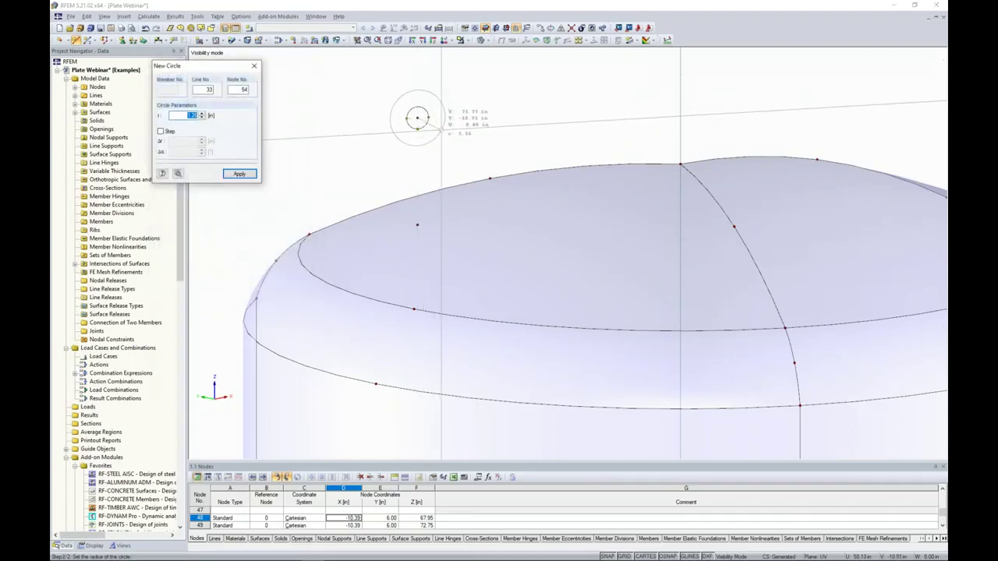
pyautogui.write('1')
pyautogui.press('Return')
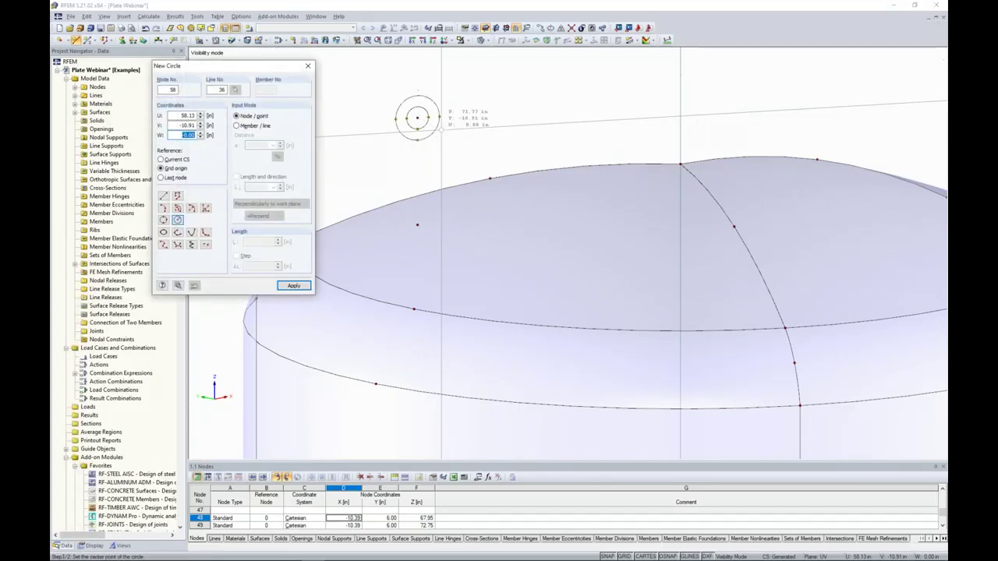
pyautogui.press('Escape')
# Examine the coordinates of the outer circle's generated node on the side facing away from the tank axis
pyautogui.scroll(2, 400, 125)
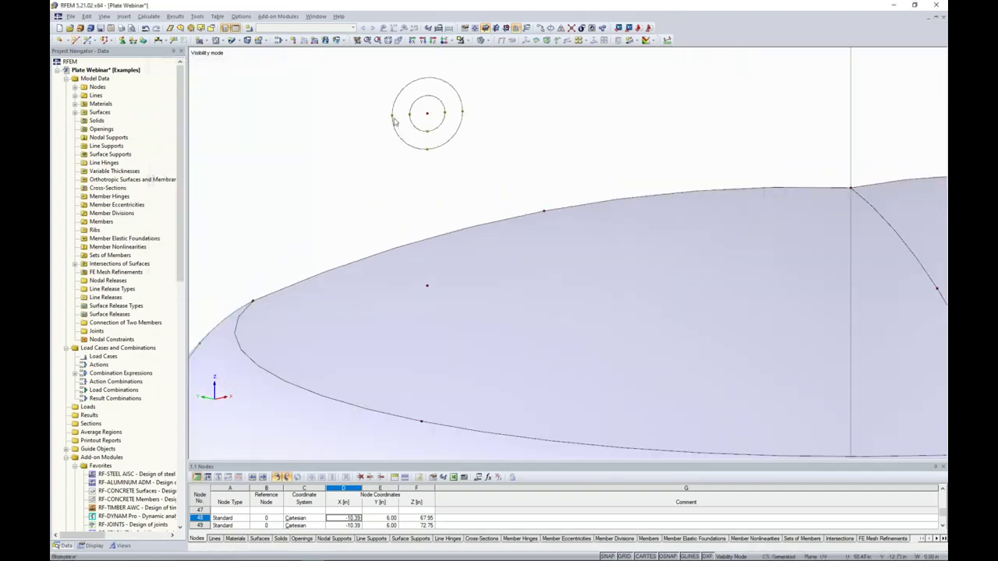
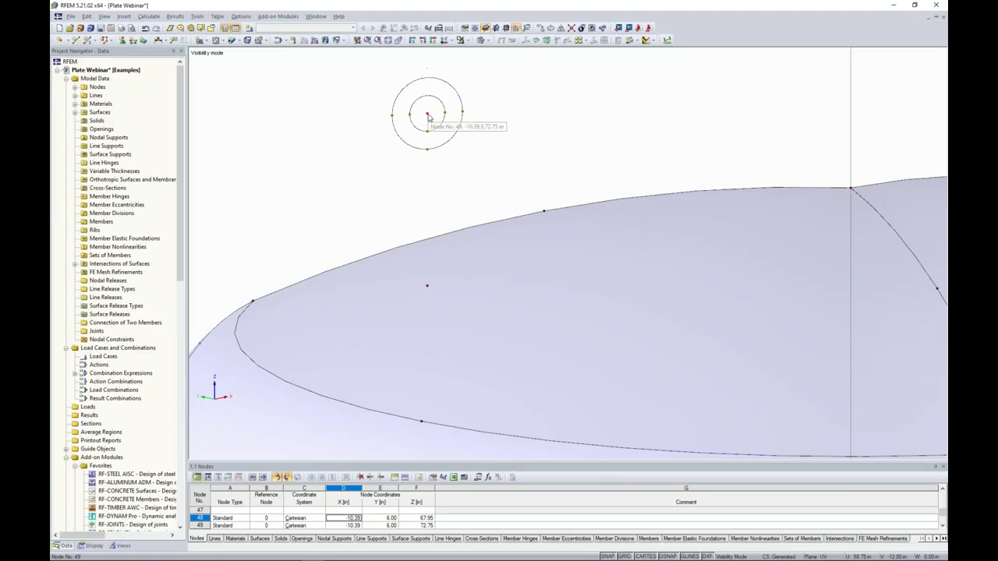
pyautogui.click(427, 114)
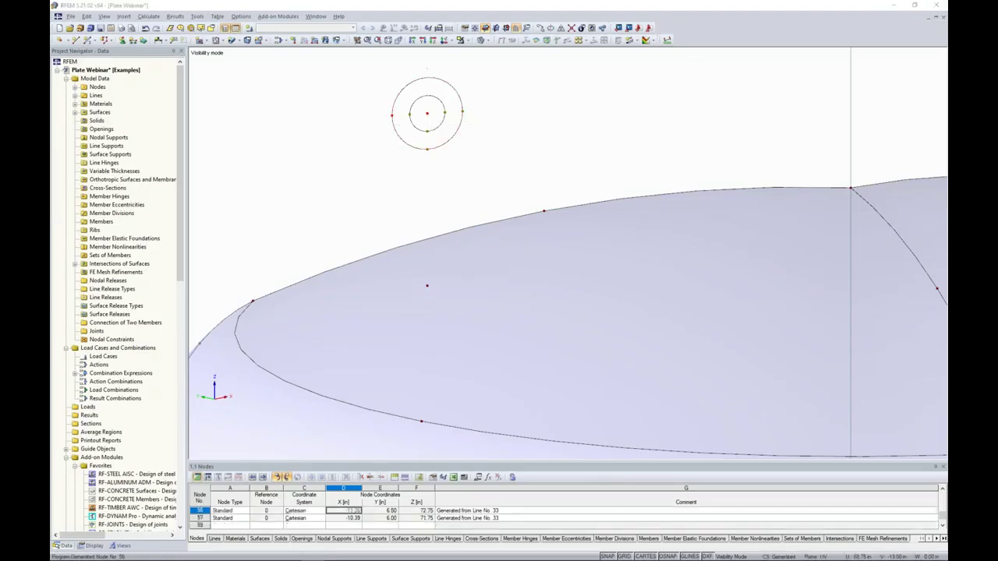
pyautogui.doubleClick(427, 115)
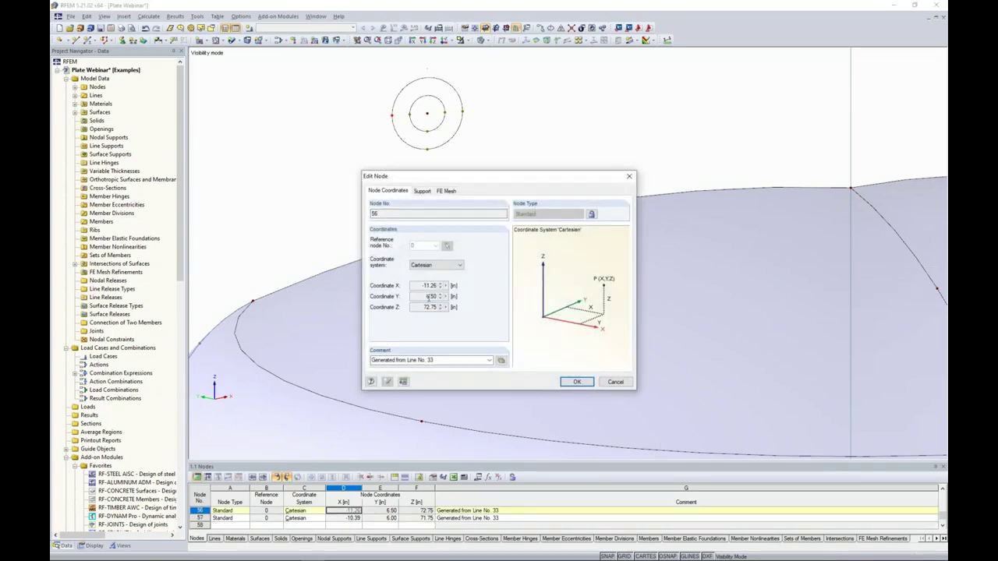
pyautogui.write('-')
pyautogui.click(407, 360)
pyautogui.write('-')
pyautogui.click(577, 381)
# Copy the outer circle's generated side node once in the UVW system, displaced -8 in along U and -2 in along V
pyautogui.scroll(-3, 542, 137)
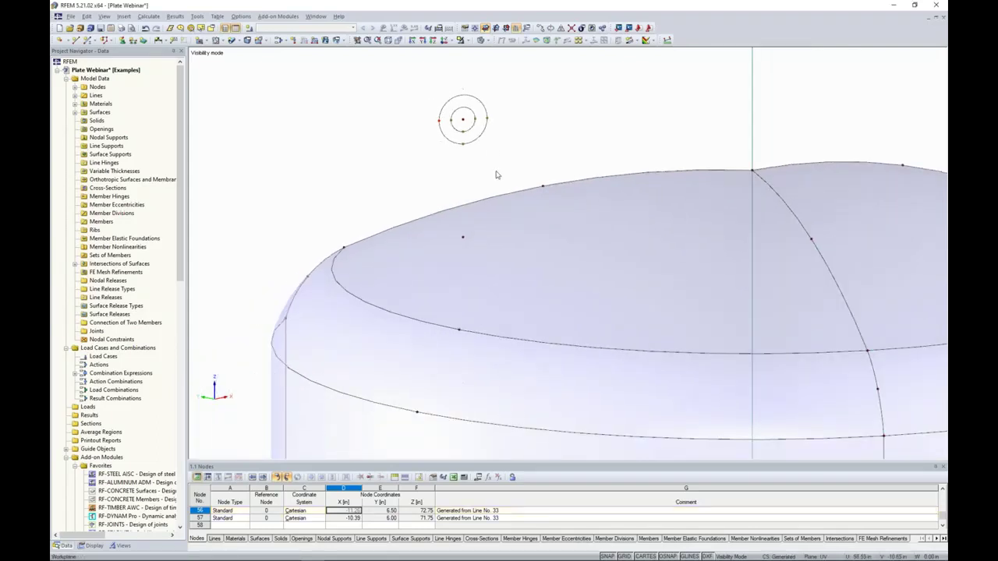
pyautogui.click(440, 122)
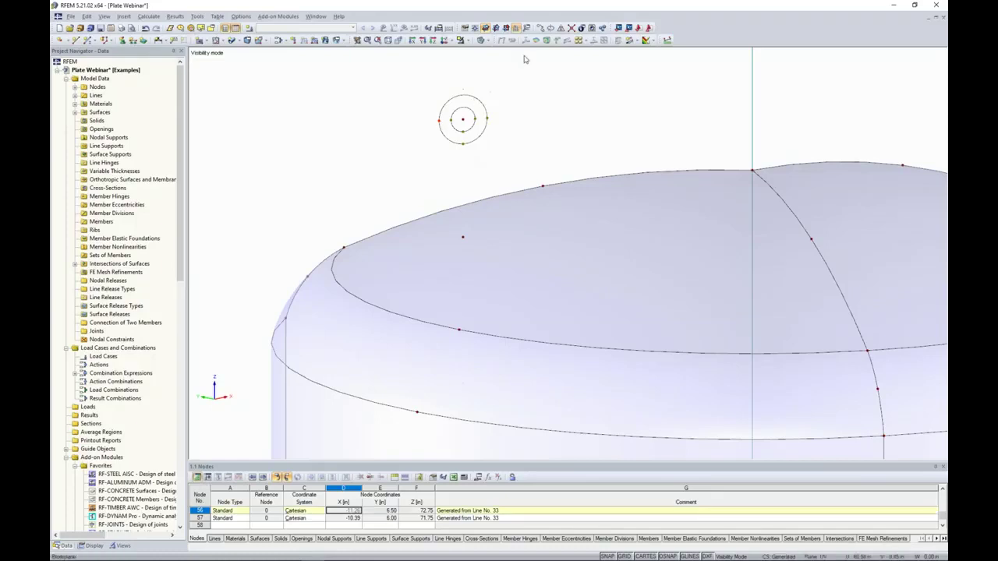
pyautogui.click(540, 28)
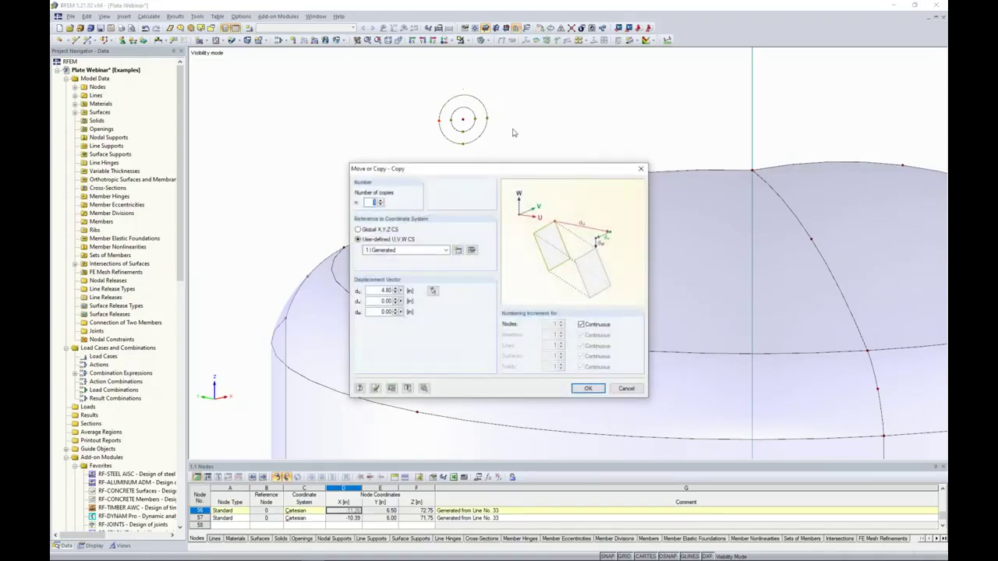
pyautogui.moveTo(501, 171); pyautogui.dragTo(678, 102)
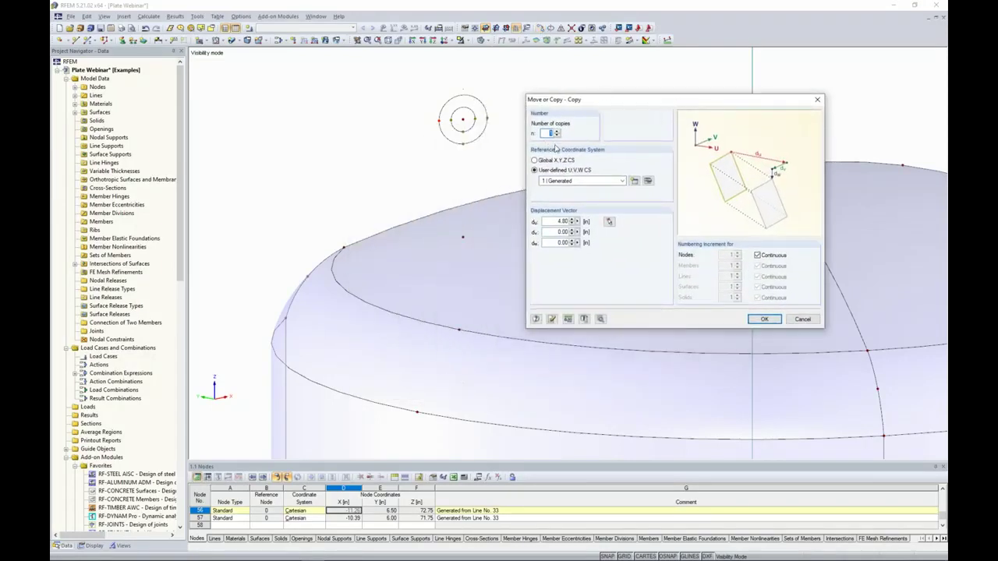
pyautogui.doubleClick(558, 221)
pyautogui.press('Tab')
pyautogui.write('-2')
pyautogui.press('Tab')
pyautogui.click(764, 319)
pyautogui.keyDown('ctrl'); pyautogui.moveTo(387, 321); pyautogui.dragTo(410, 323, button='middle'); pyautogui.keyUp('ctrl')
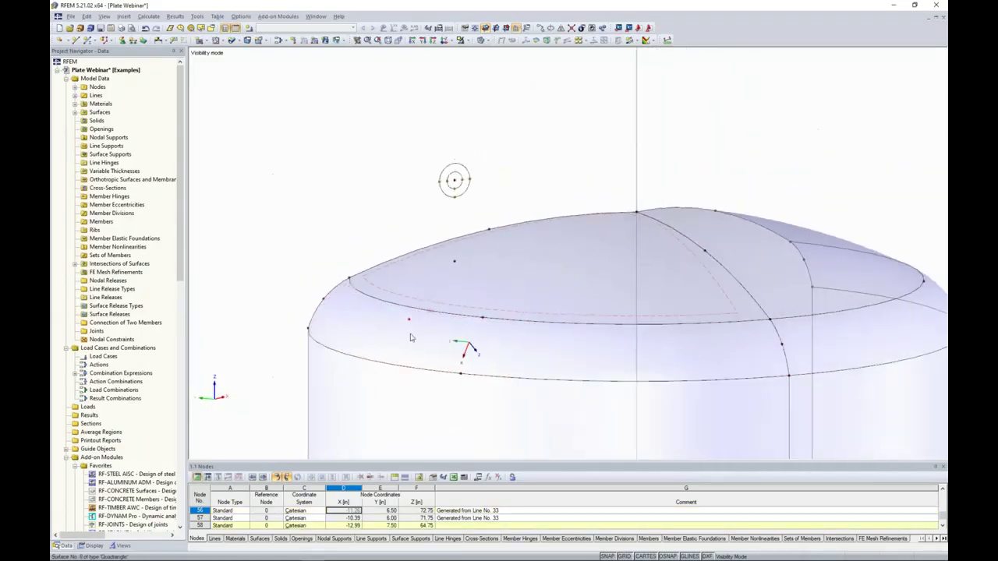
pyautogui.press('Escape')
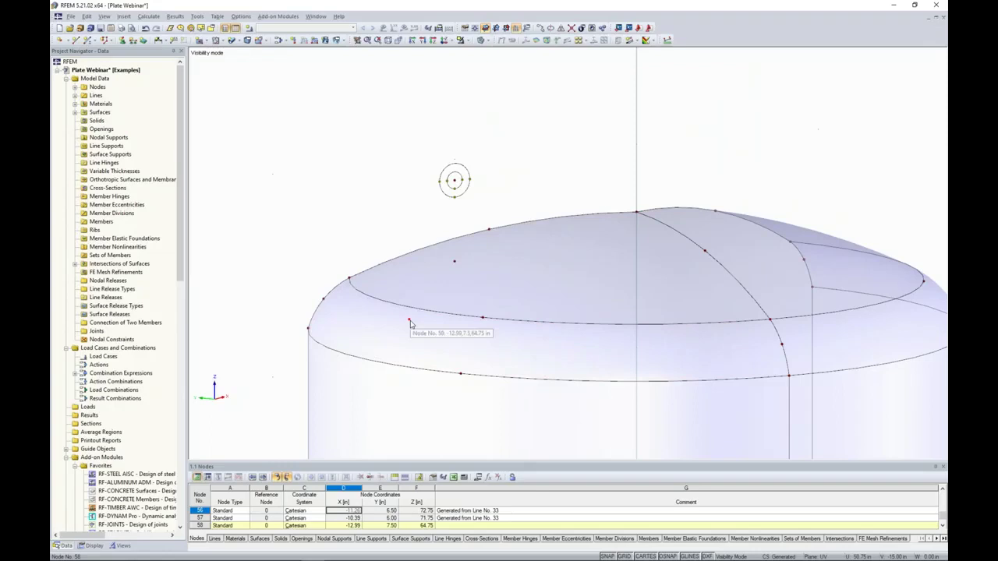
# Draw a line from the copied node below the dome surface up to its tangent point on the outer circle
pyautogui.keyDown('ctrl'); pyautogui.moveTo(377, 208); pyautogui.dragTo(327, 219, button='middle'); pyautogui.keyUp('ctrl')
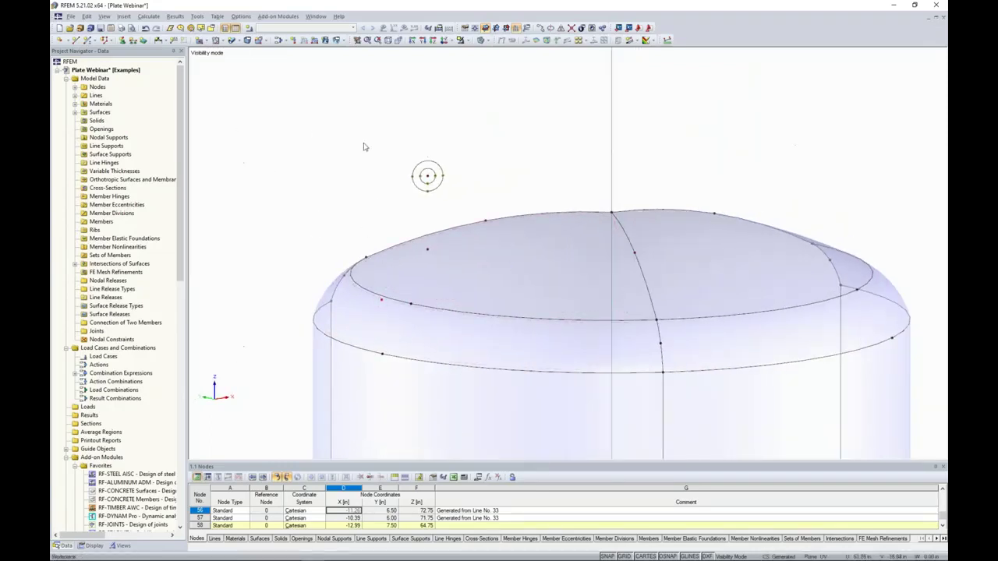
pyautogui.click(75, 40)
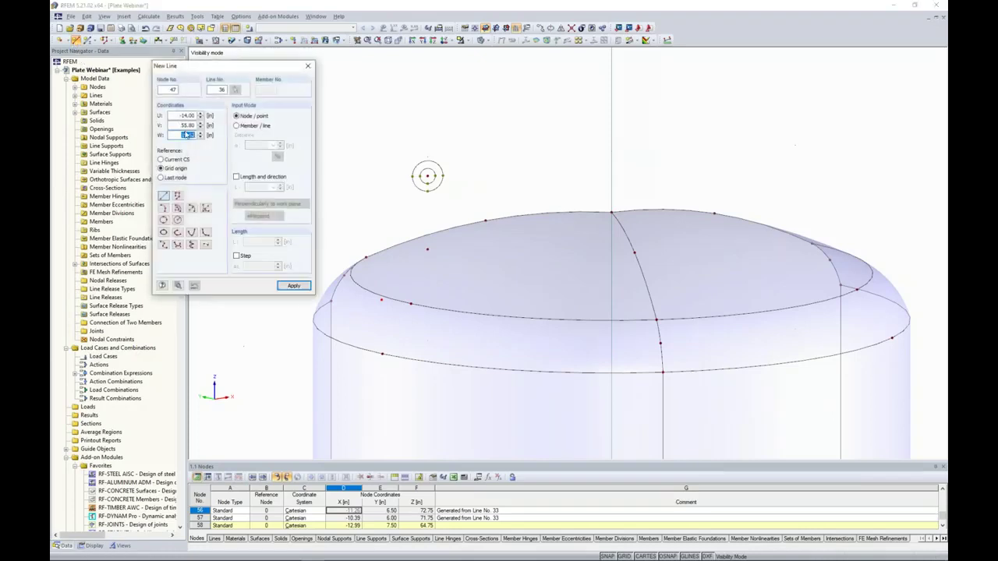
pyautogui.click(381, 249)
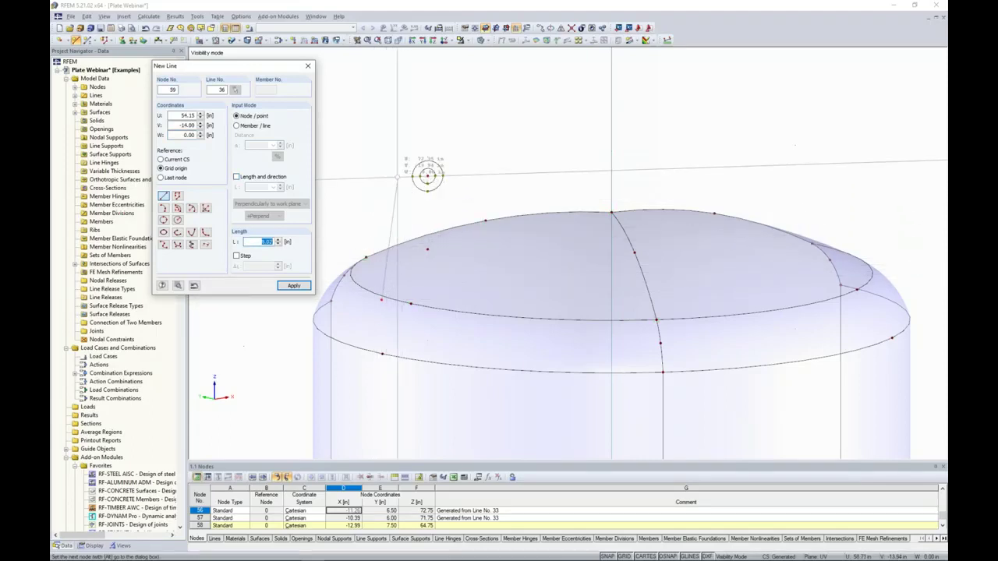
pyautogui.scroll(5, 405, 171)
pyautogui.scroll(2, 404, 170)
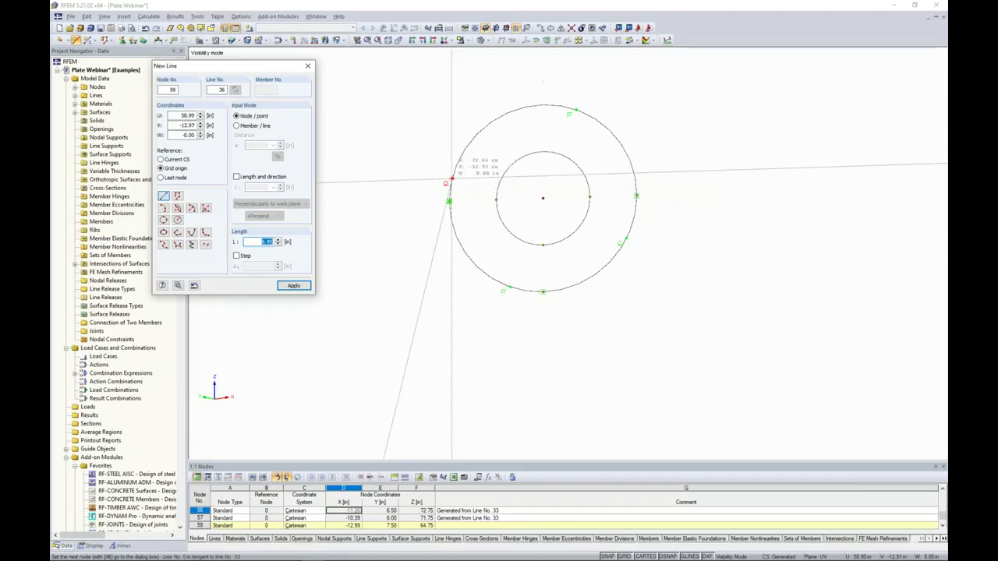
pyautogui.click(450, 179)
pyautogui.rightClick(450, 113)
pyautogui.press('Escape')
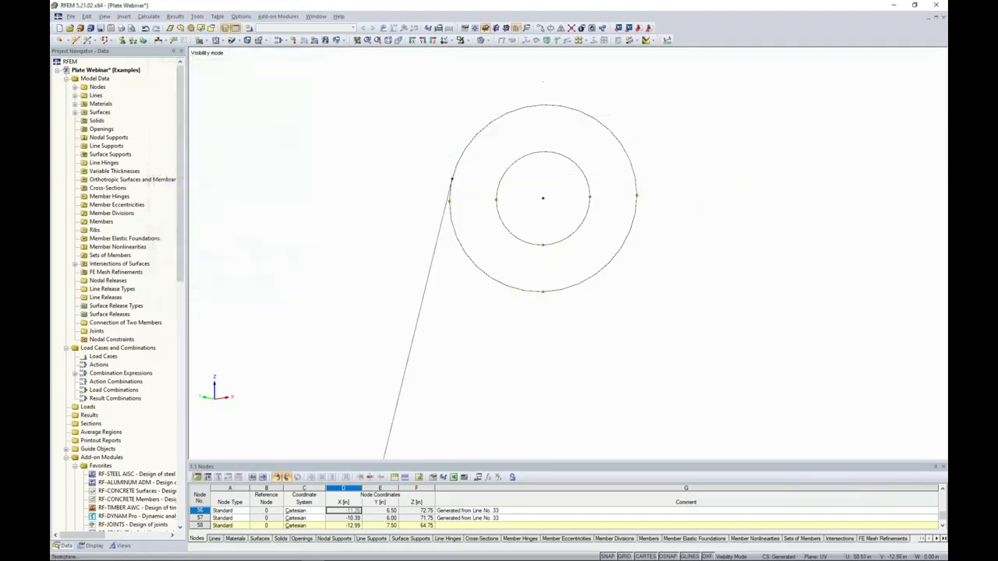
# Review the object snap options of the work plane and grid settings, including the tangent snap, without changing them
pyautogui.scroll(-6, 437, 168)
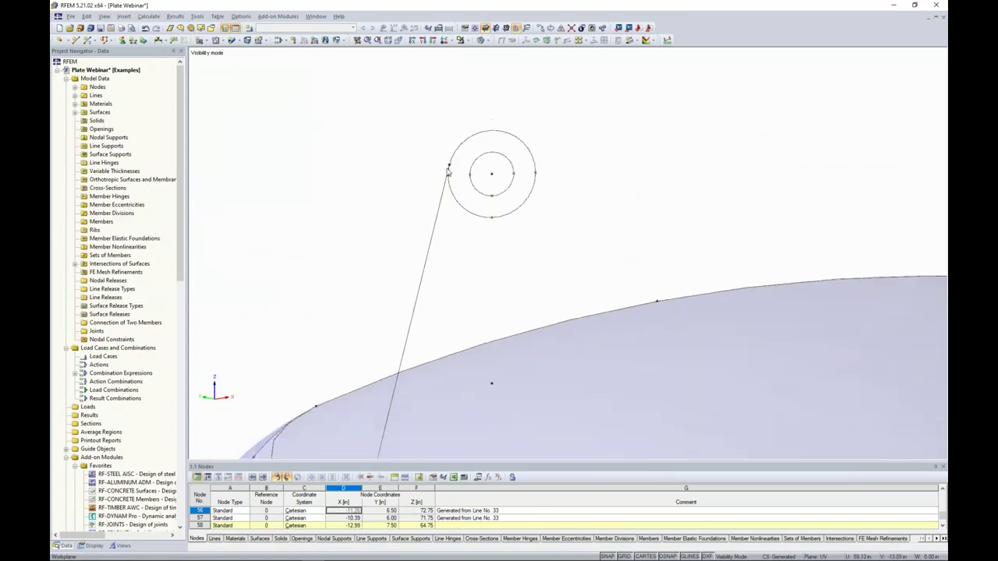
pyautogui.moveTo(427, 179); pyautogui.dragTo(424, 171, button='middle')
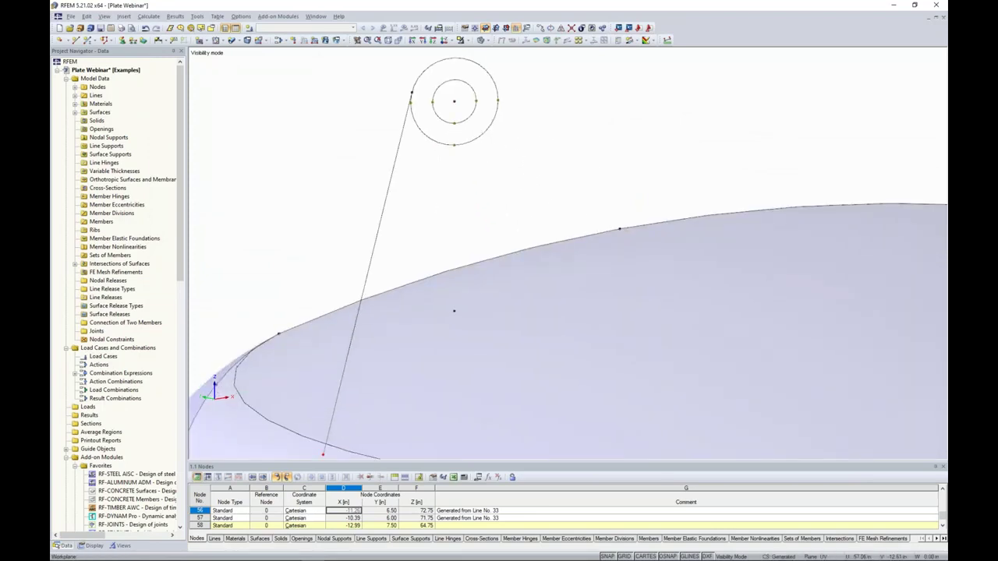
pyautogui.click(676, 296)
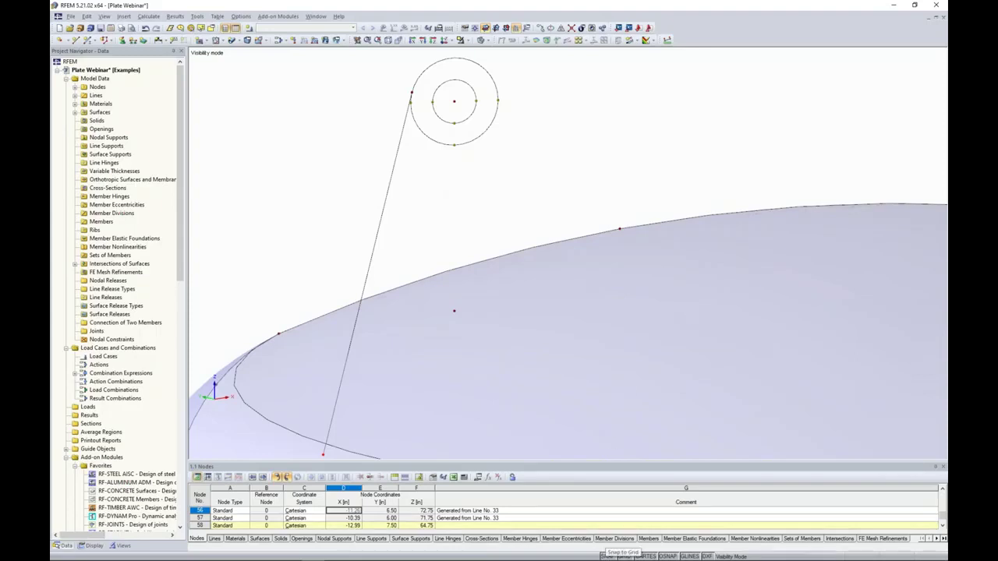
pyautogui.rightClick(613, 556)
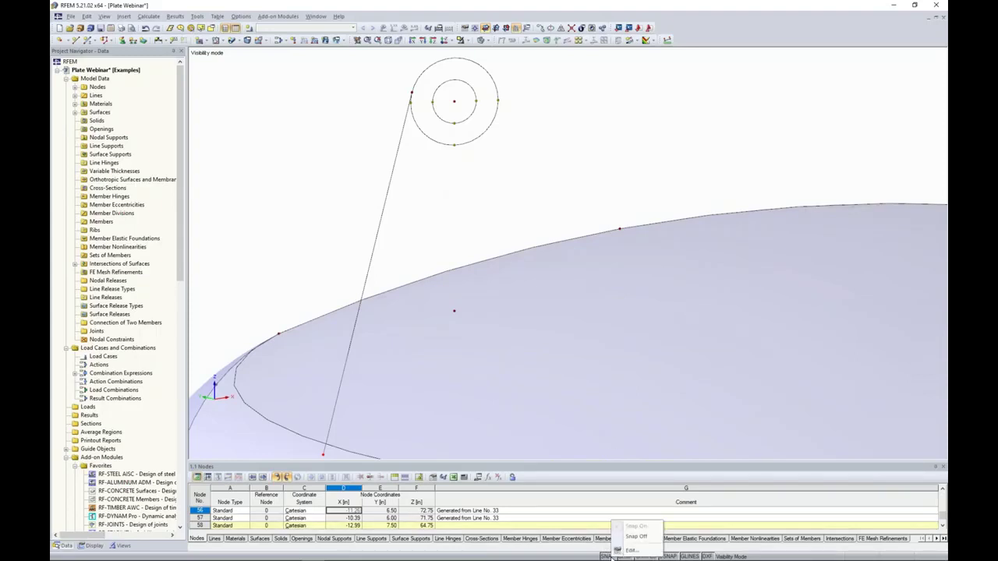
pyautogui.click(630, 550)
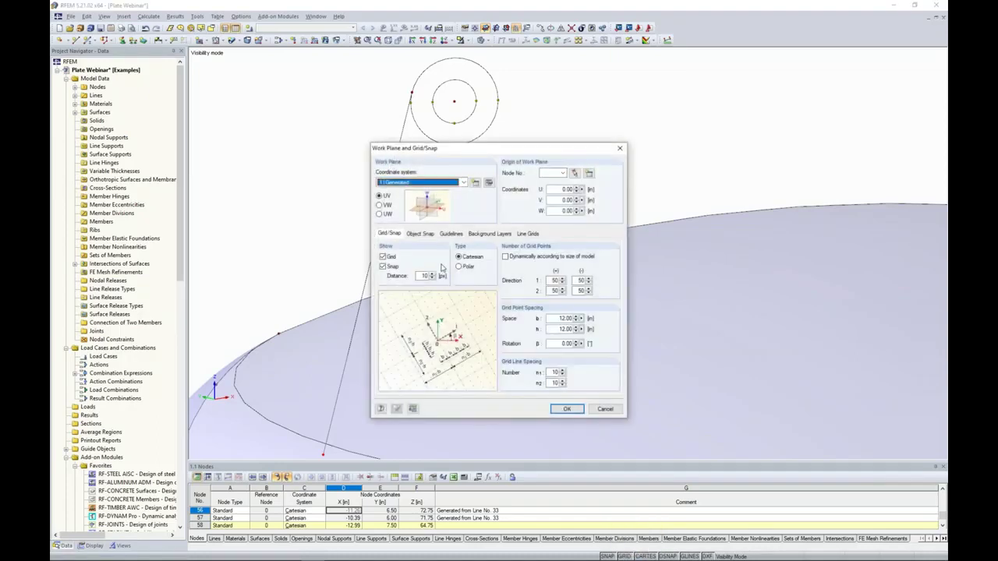
pyautogui.click(425, 235)
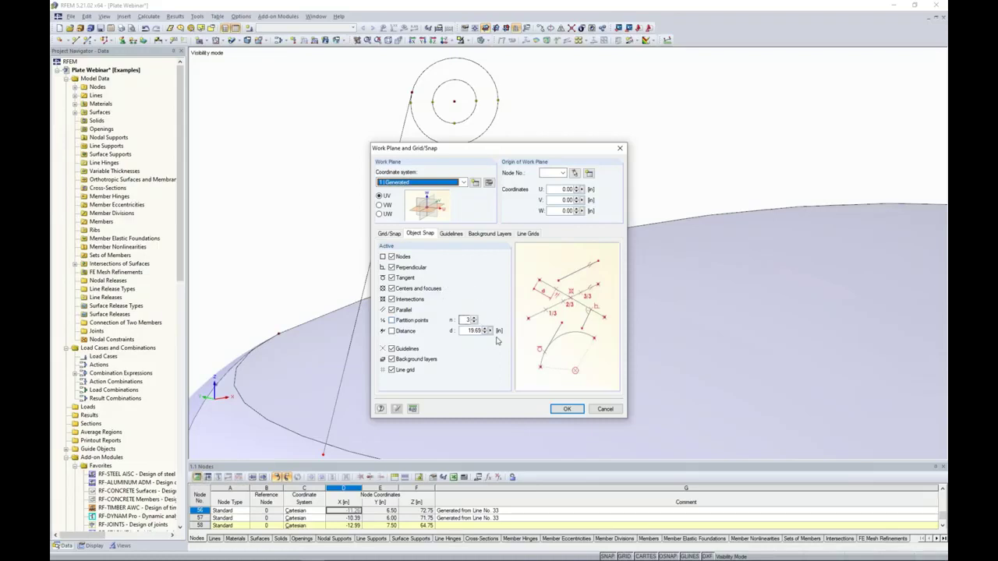
pyautogui.click(596, 411)
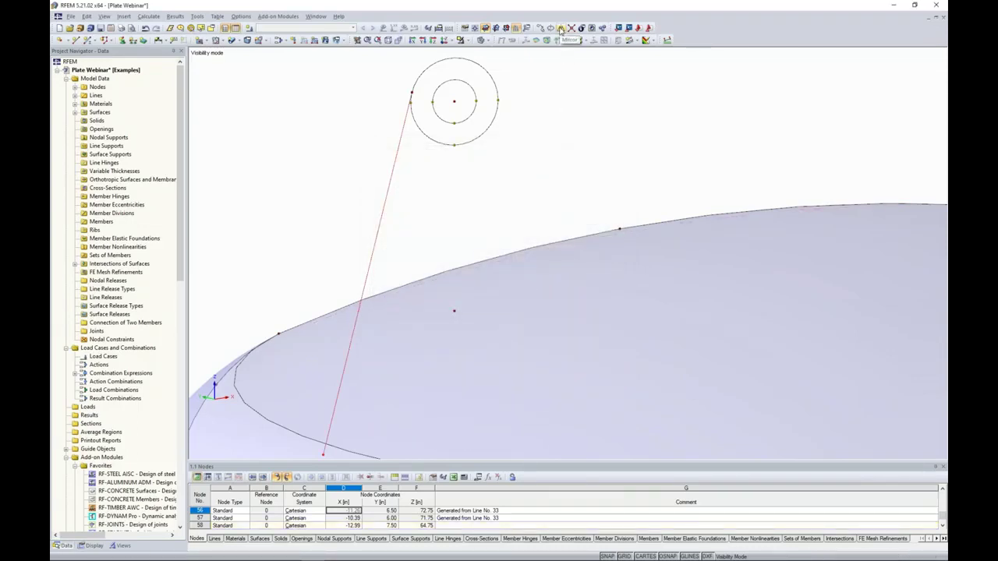
# Mirror-copy the tangent line in the user-defined UVW system, about a plane parallel to U-W through the circles' center node
pyautogui.scroll(-6, 390, 127)
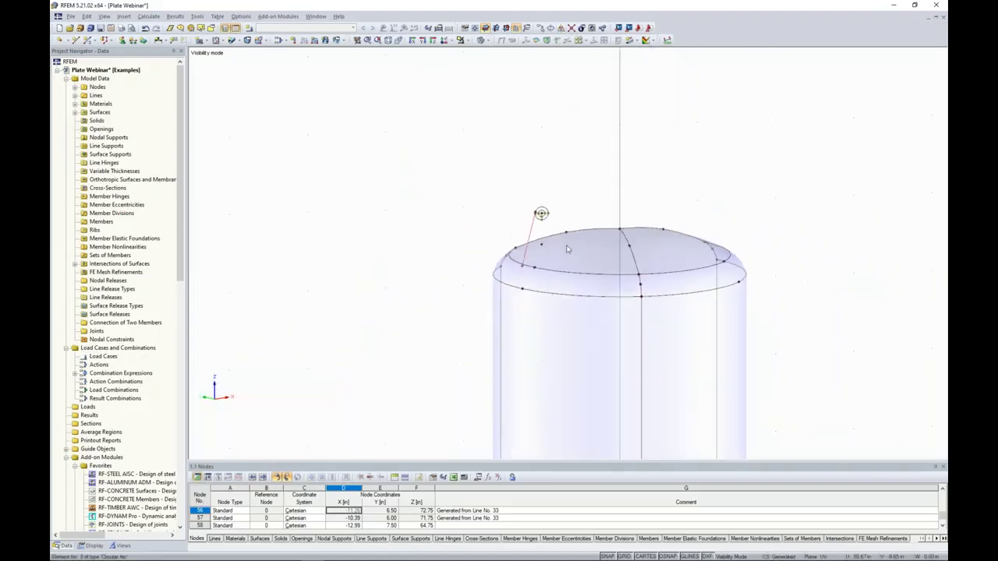
pyautogui.moveTo(520, 249); pyautogui.dragTo(501, 226, button='middle')
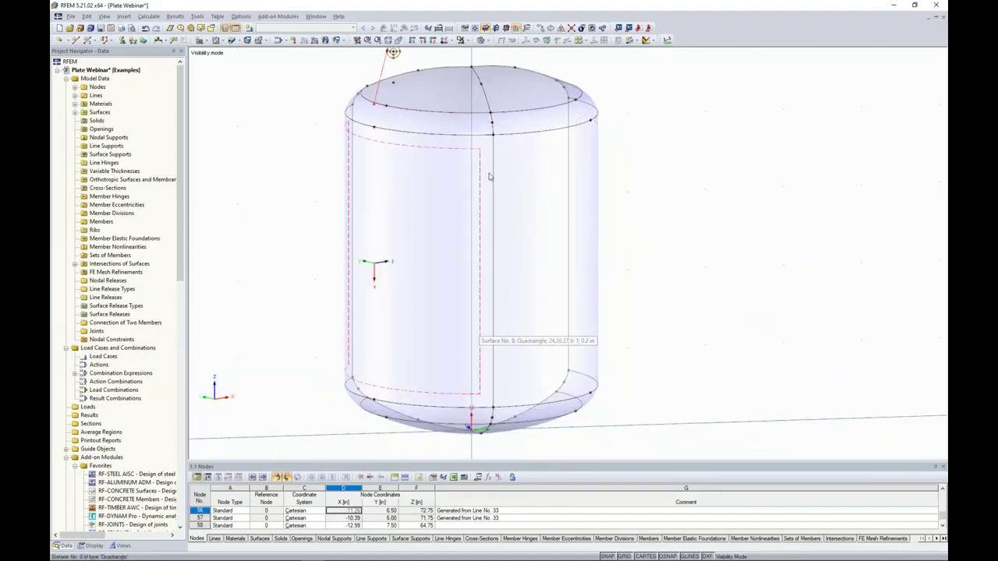
pyautogui.moveTo(392, 52); pyautogui.dragTo(393, 63, button='middle')
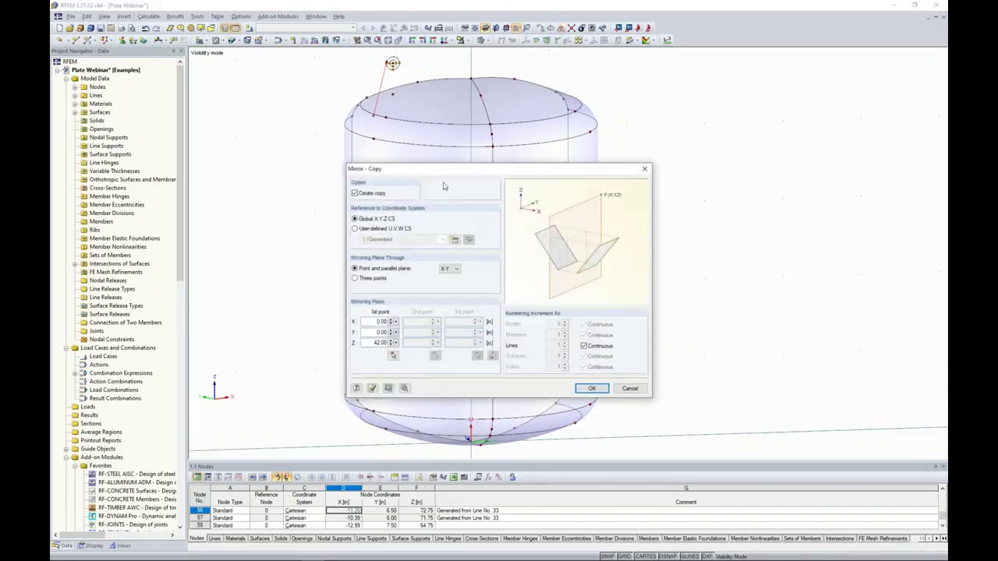
pyautogui.moveTo(429, 170); pyautogui.dragTo(586, 145)
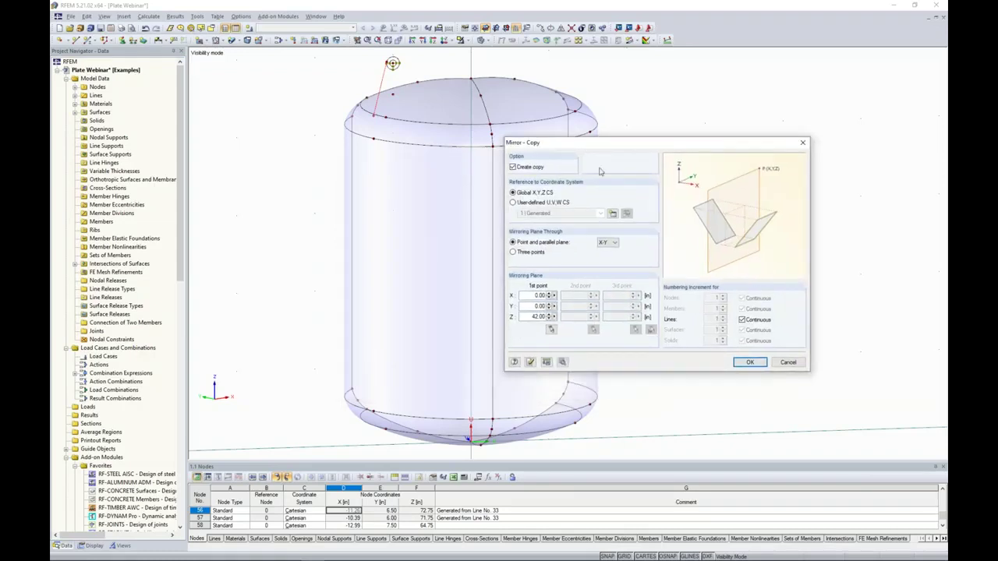
pyautogui.click(513, 202)
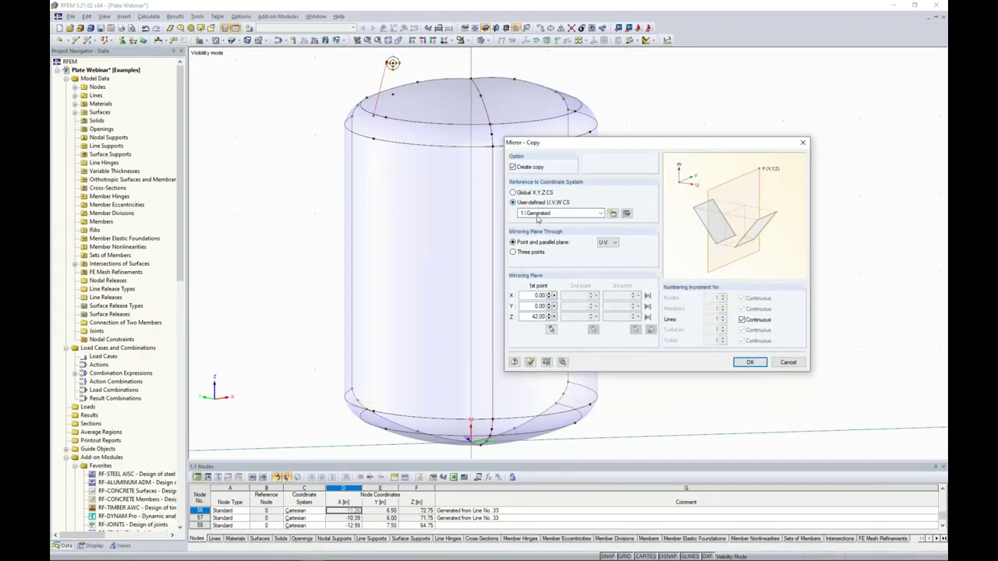
pyautogui.click(609, 244)
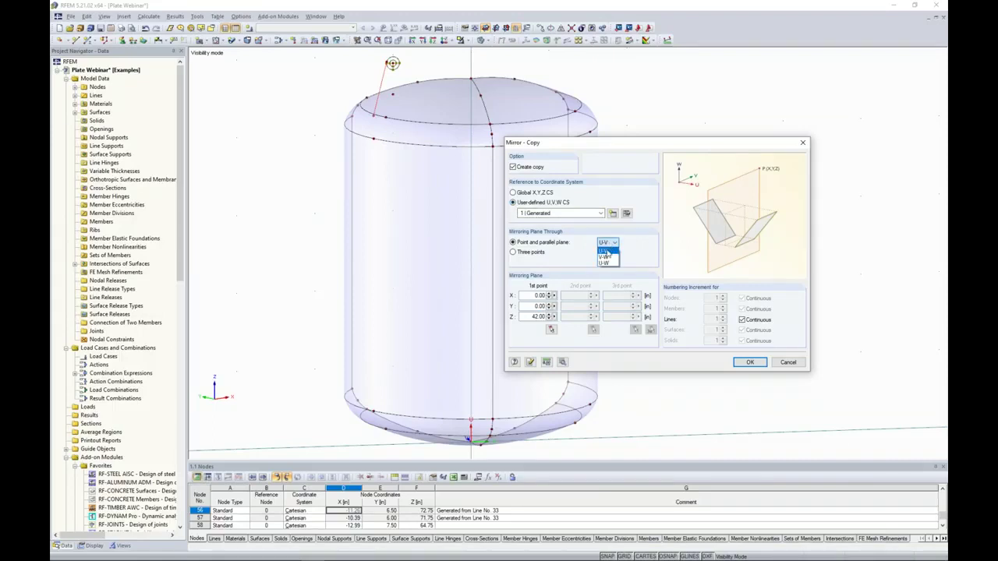
pyautogui.click(606, 263)
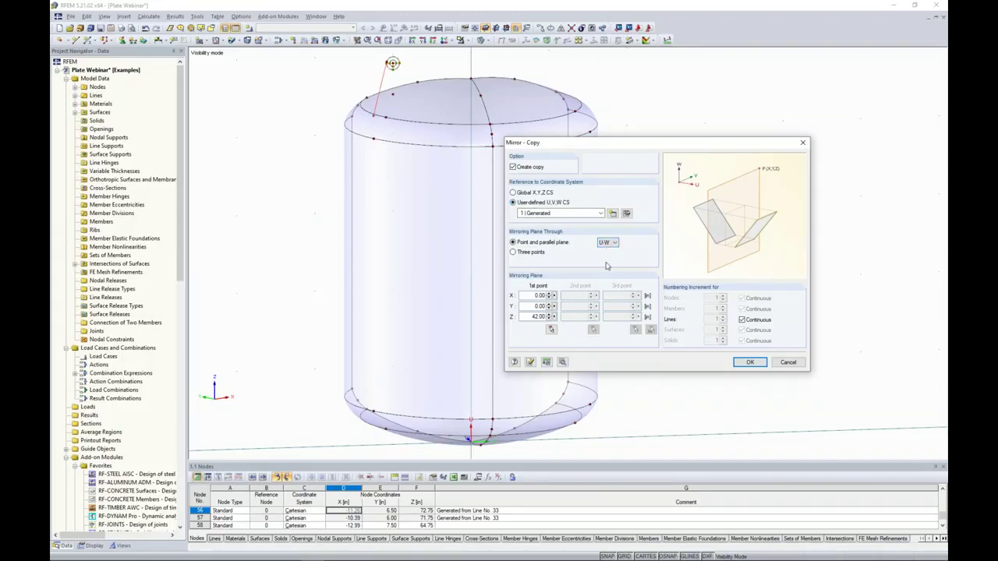
pyautogui.click(551, 330)
pyautogui.scroll(5, 398, 67)
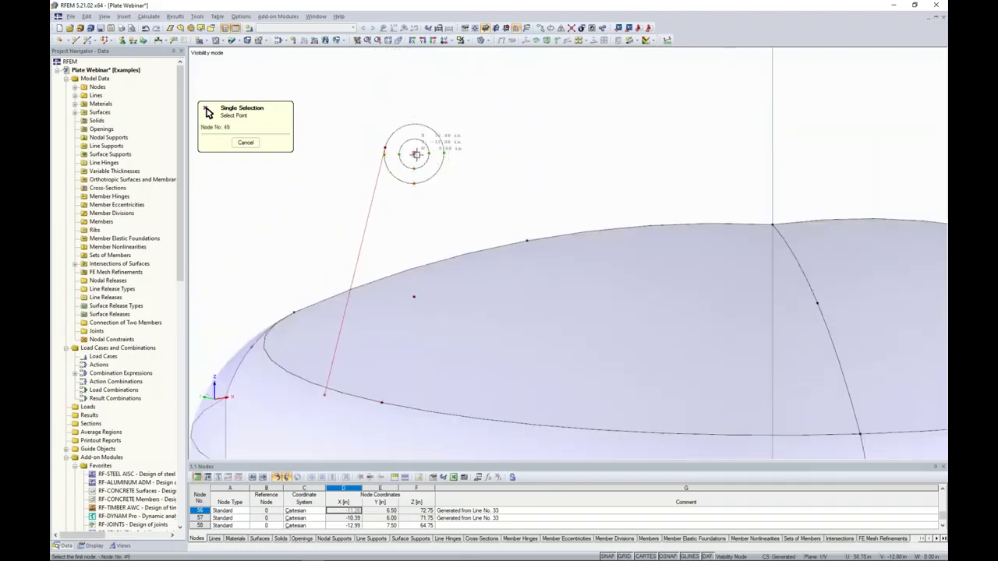
pyautogui.click(427, 170)
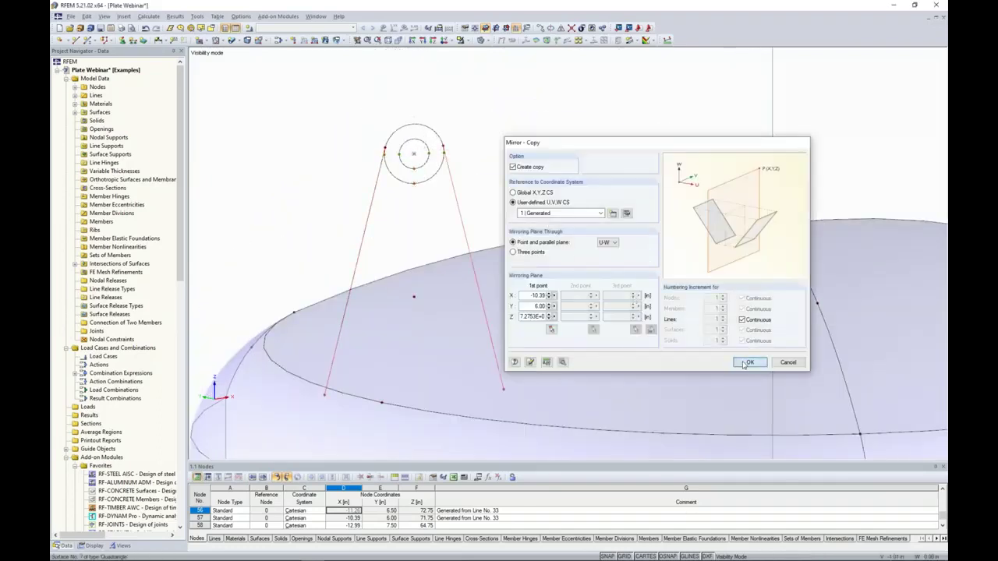
pyautogui.click(747, 362)
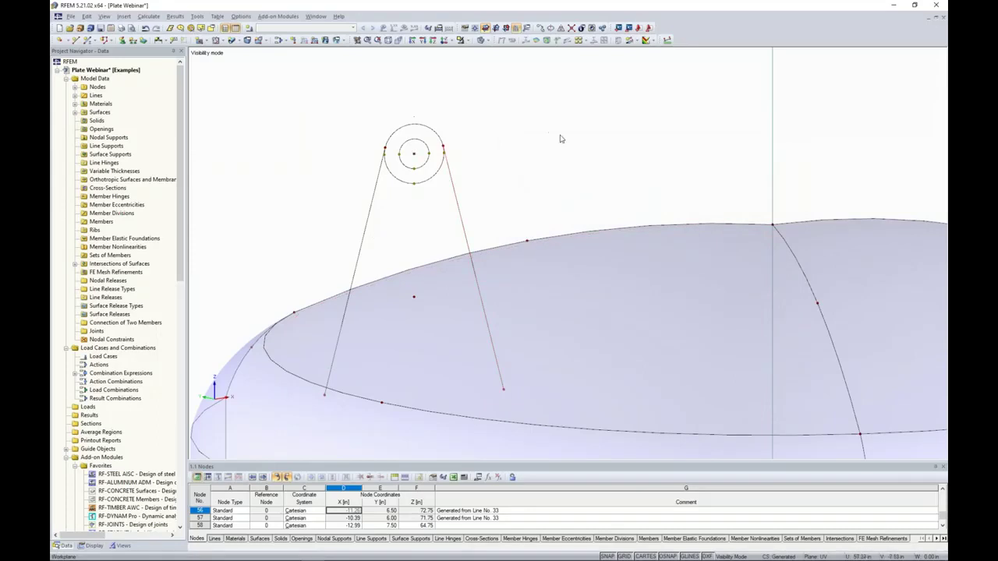
# Connect the outer circle with both tangent lines and delete its lower arc and leftover nodes below the tangent points
pyautogui.click(571, 28)
pyautogui.moveTo(337, 89); pyautogui.dragTo(516, 213)
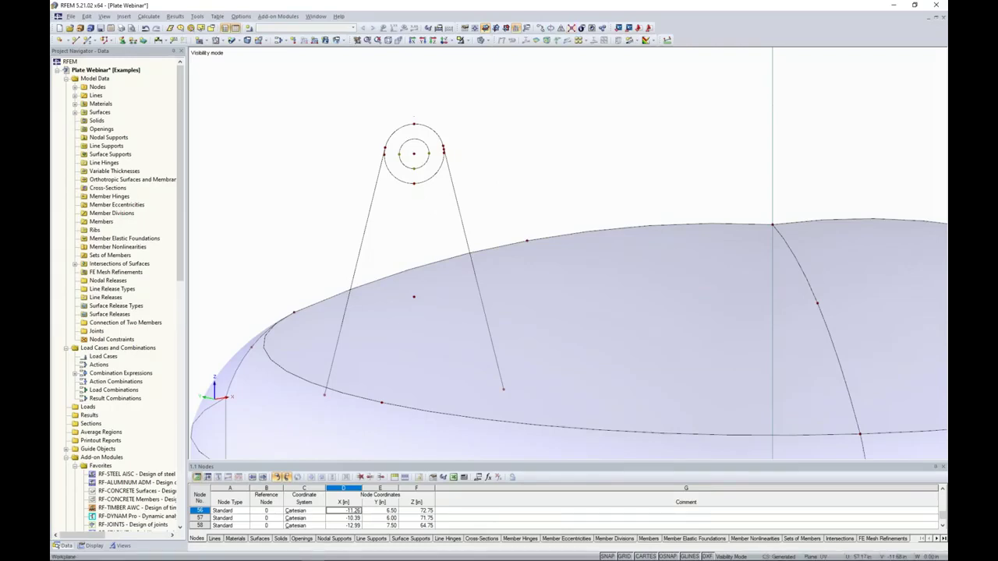
pyautogui.scroll(2, 390, 183)
pyautogui.click(419, 223)
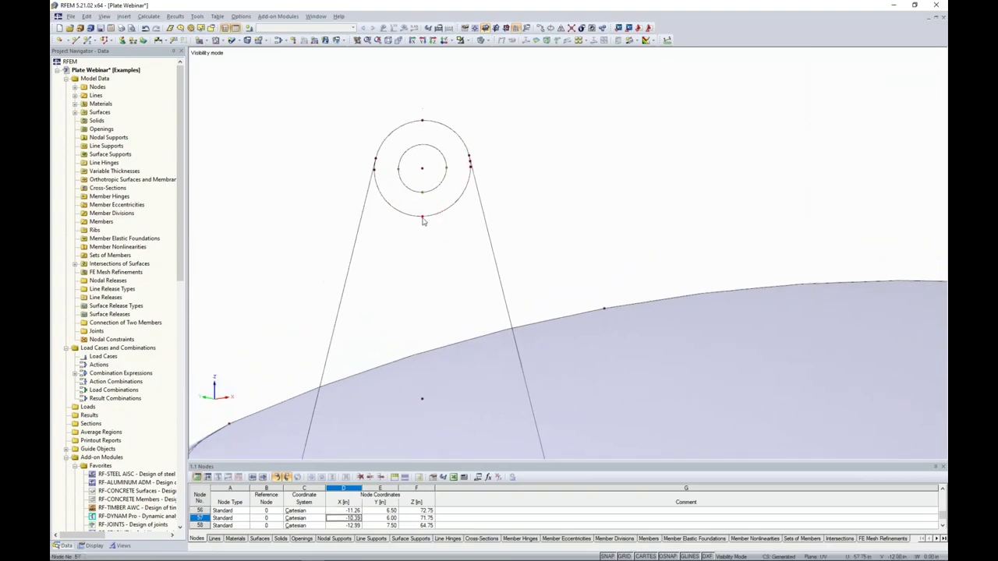
pyautogui.press('Delete')
pyautogui.click(374, 171)
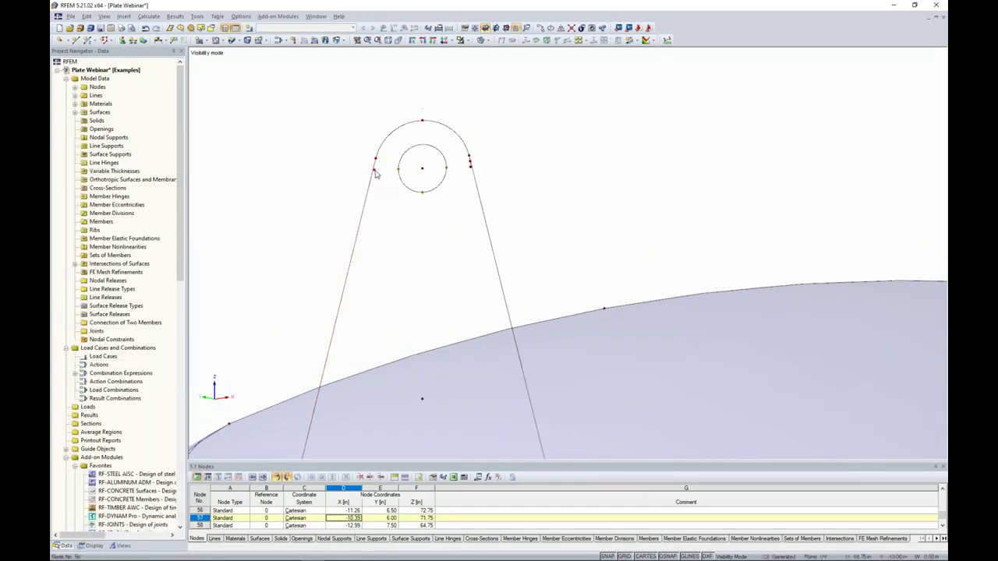
pyautogui.press('Delete')
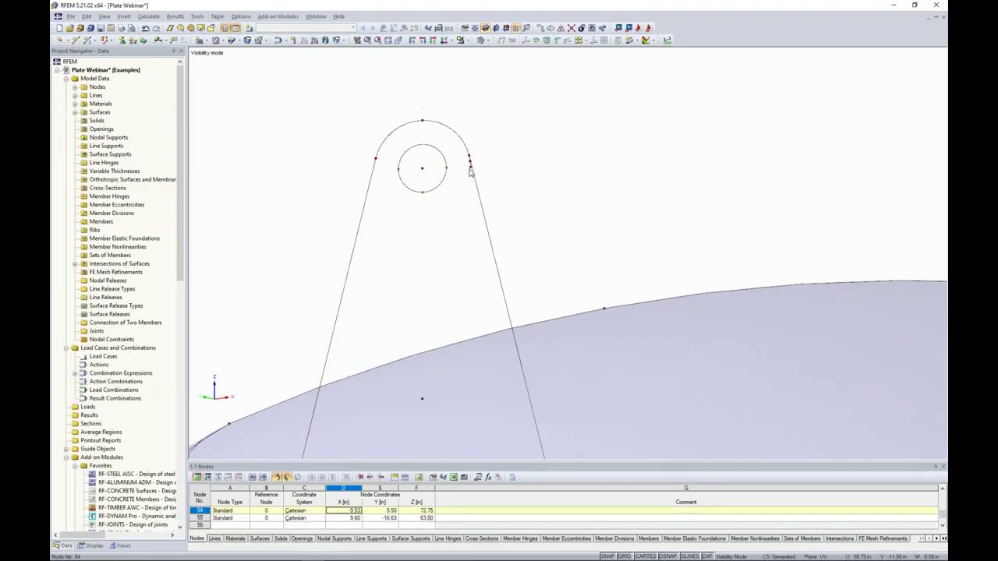
pyautogui.scroll(3, 472, 169)
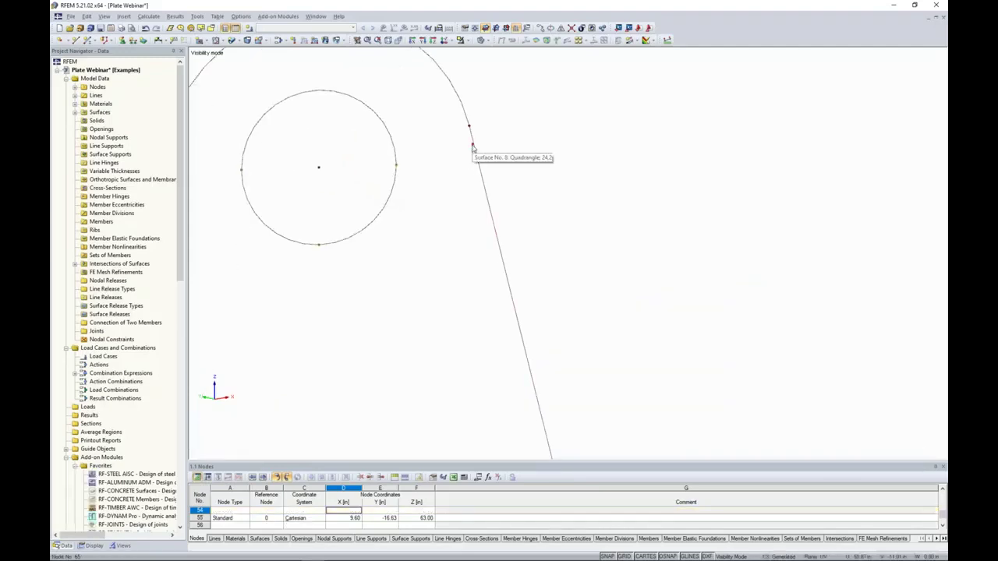
pyautogui.scroll(-4, 439, 178)
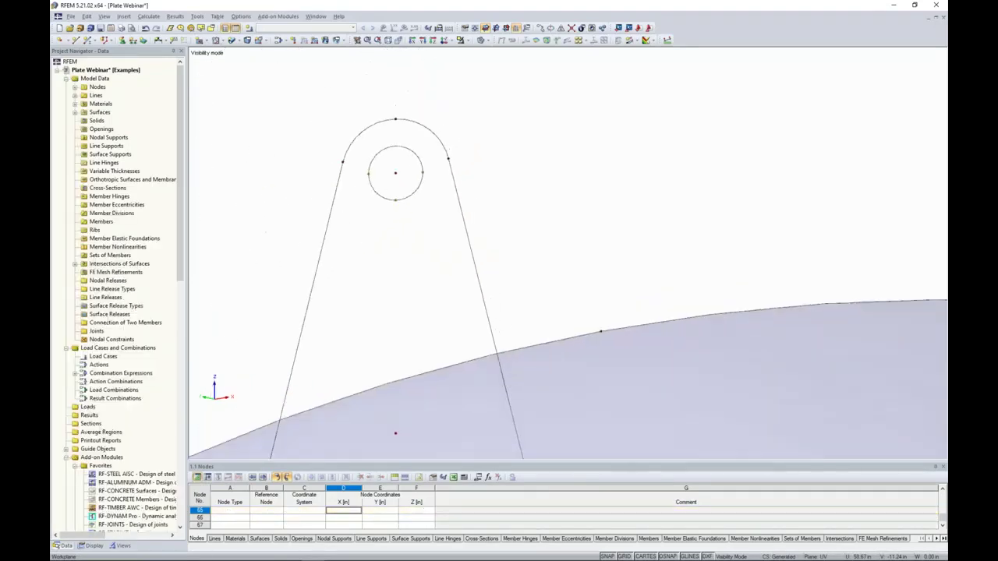
# Draw a straight line between the lower ends of the two tangent lines to close the lug outline
pyautogui.scroll(-5, 417, 170)
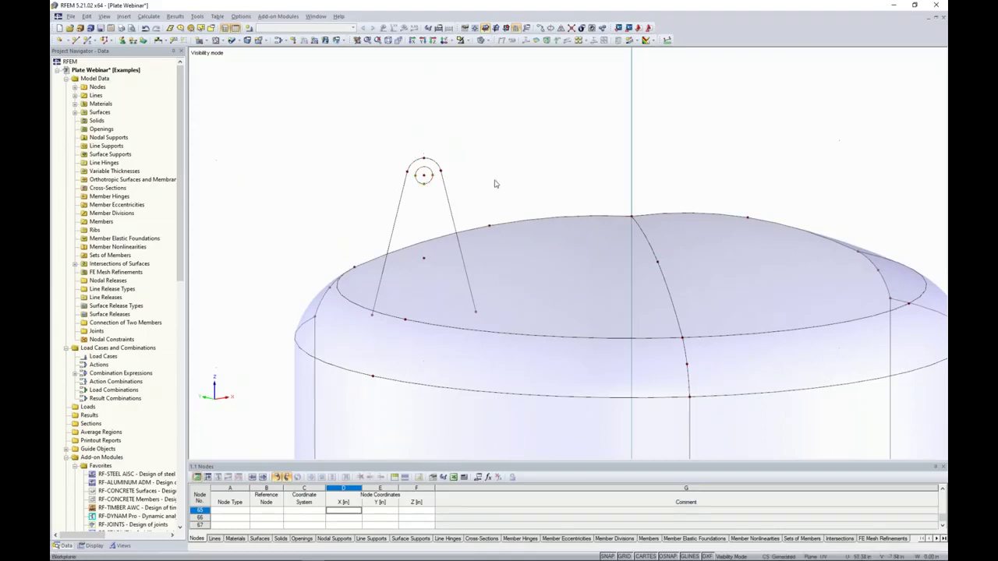
pyautogui.click(76, 41)
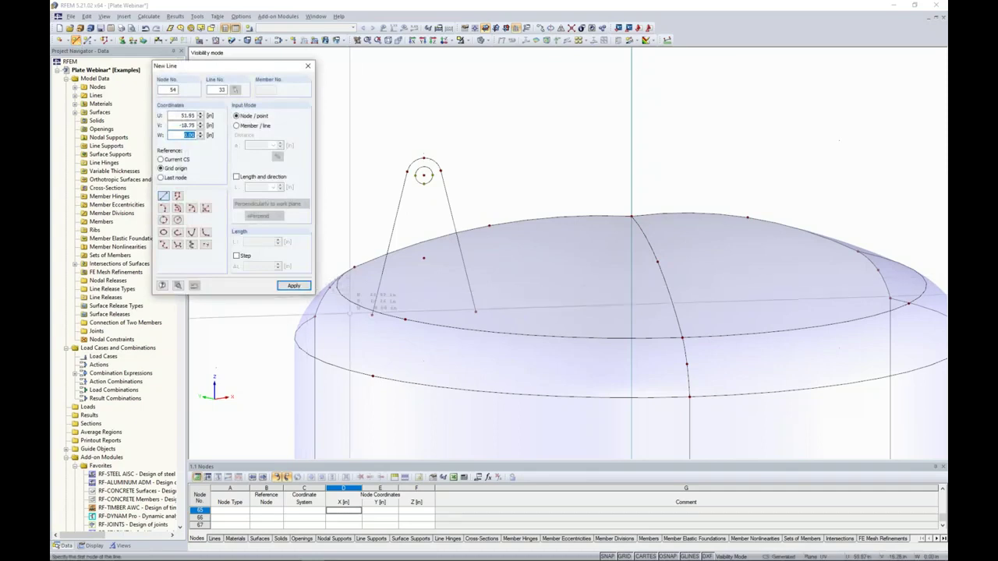
pyautogui.click(372, 314)
pyautogui.click(475, 311)
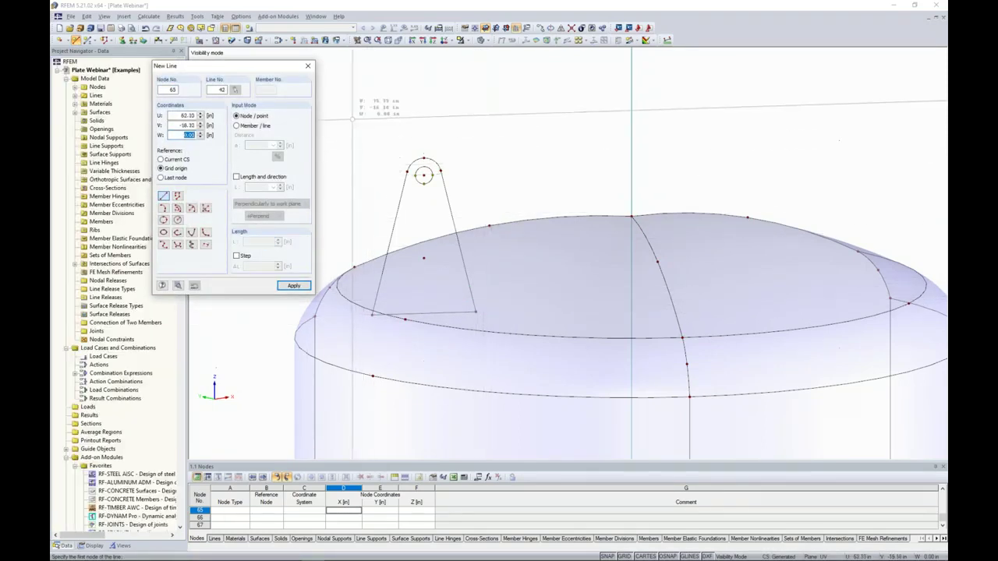
pyautogui.press('Escape')
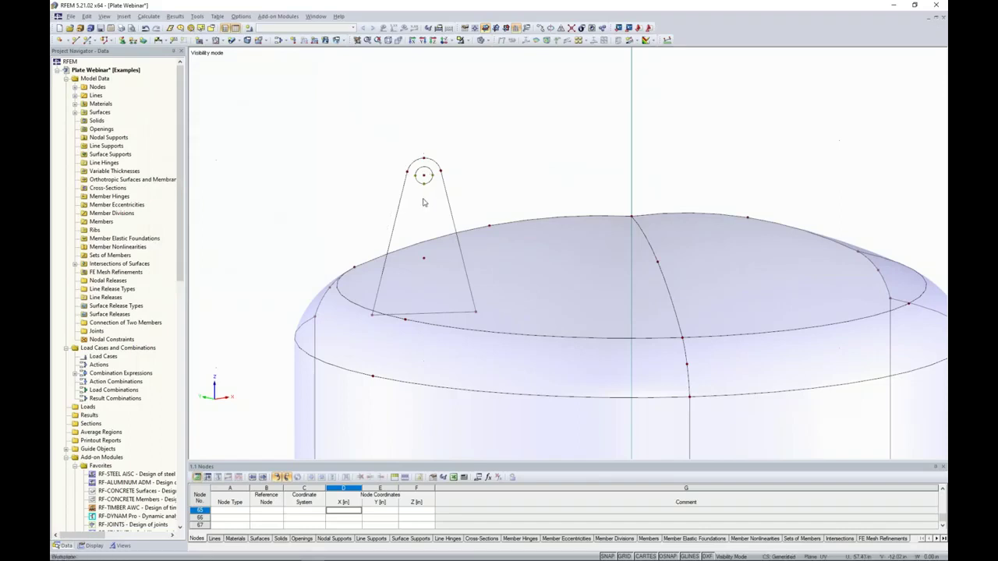
# Create a plane stainless steel surface with a constant thickness of 0.75 in from the lug's boundary lines
pyautogui.keyDown('ctrl'); pyautogui.moveTo(492, 184); pyautogui.dragTo(500, 165, button='middle'); pyautogui.keyUp('ctrl')
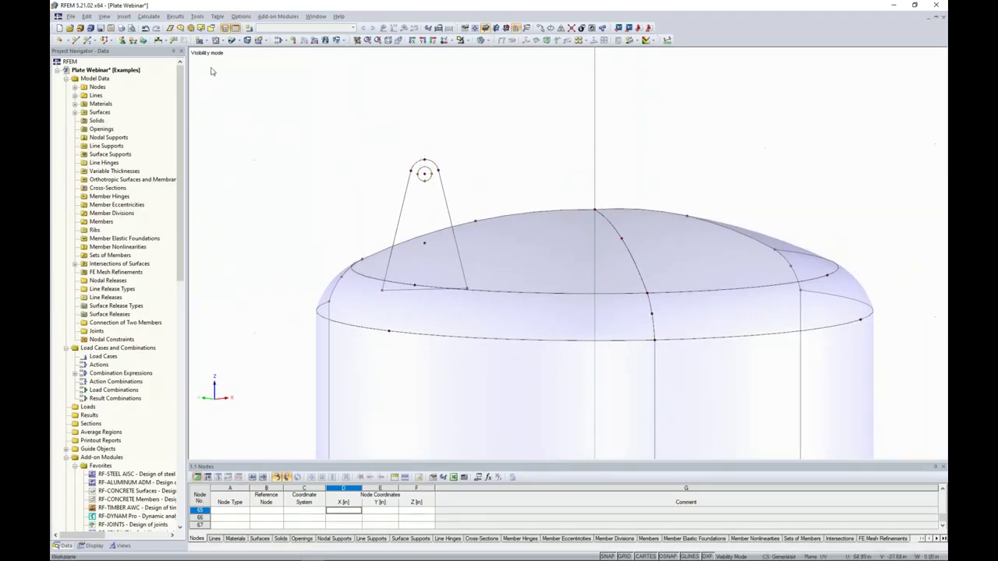
pyautogui.click(204, 41)
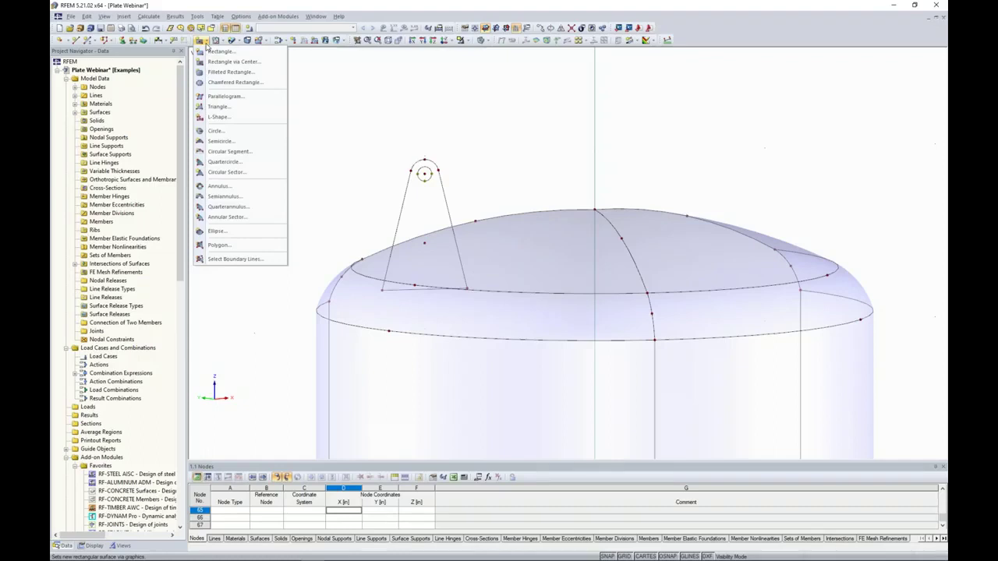
pyautogui.click(247, 260)
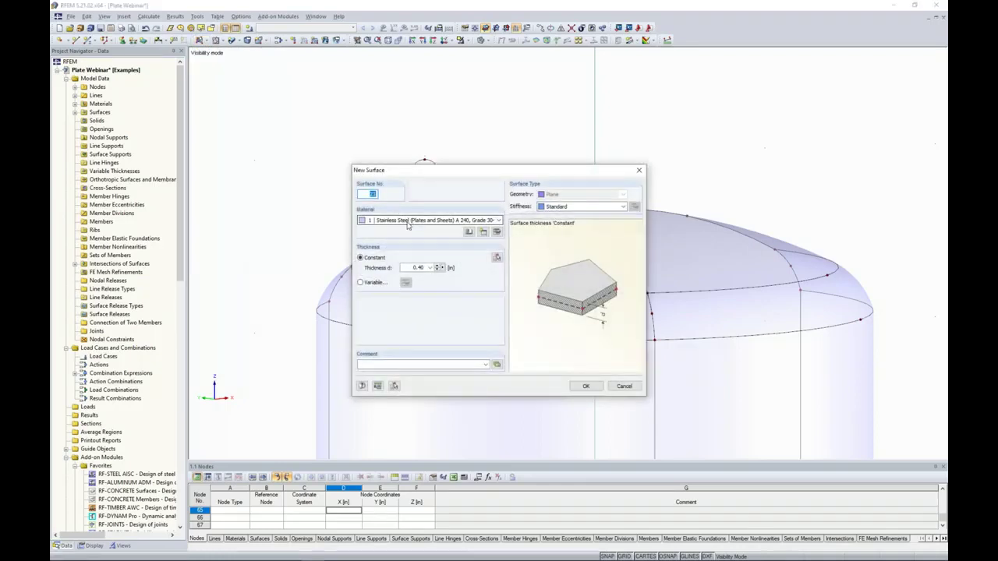
pyautogui.click(409, 267)
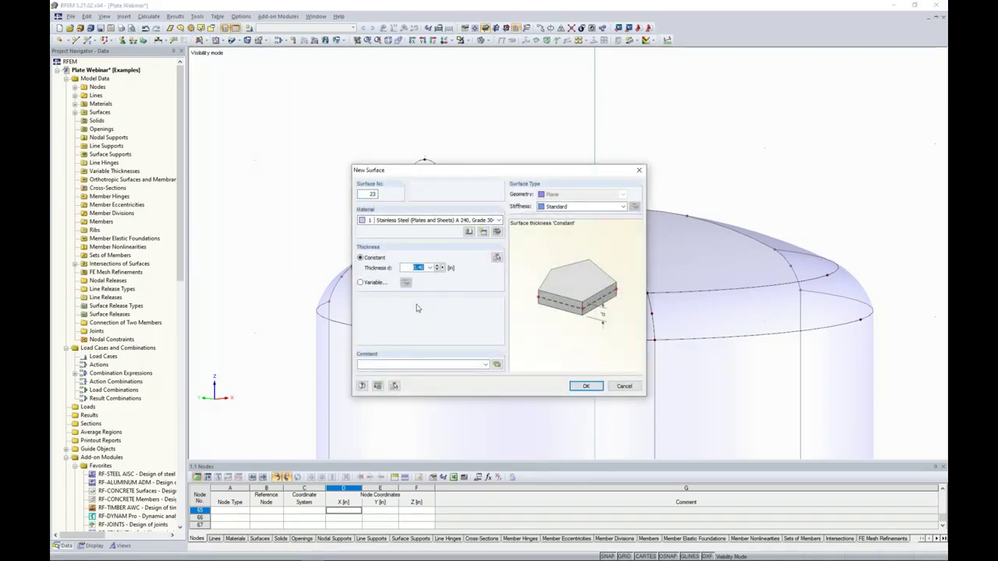
pyautogui.write('0.75')
pyautogui.click(585, 386)
pyautogui.click(443, 190)
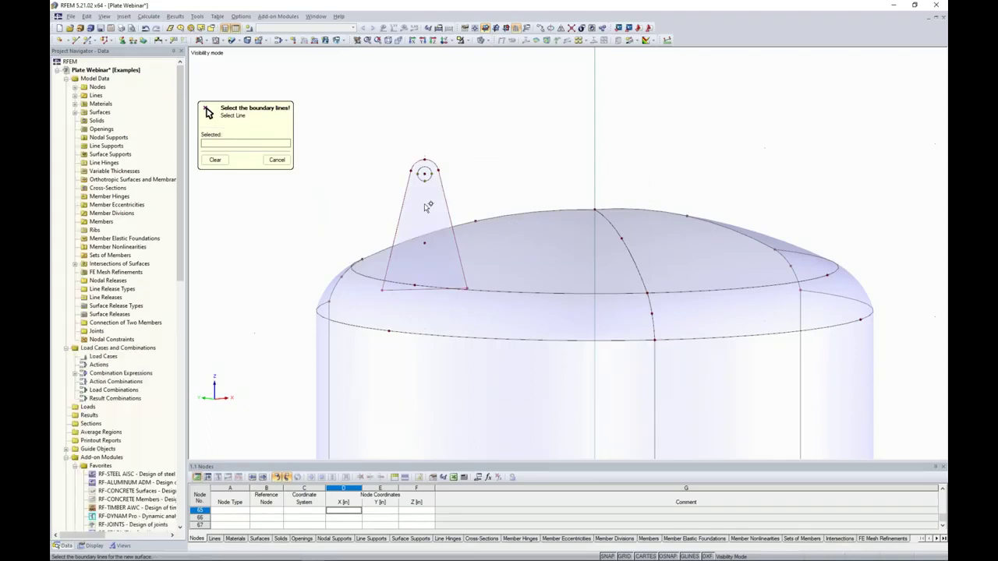
pyautogui.press('Escape')
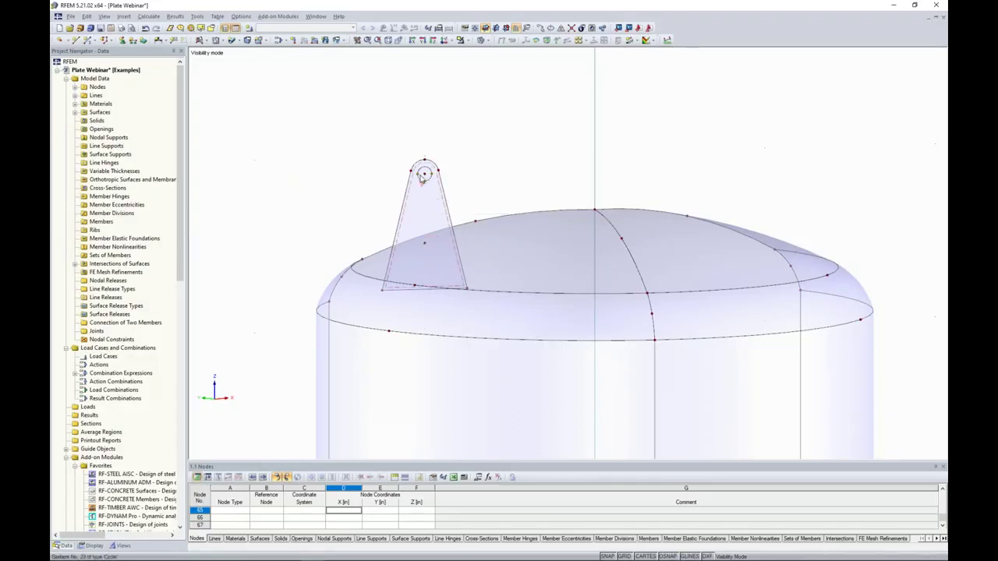
# Create an opening in the lug plate using the inner circle as its boundary line
pyautogui.scroll(3, 433, 188)
pyautogui.click(422, 173)
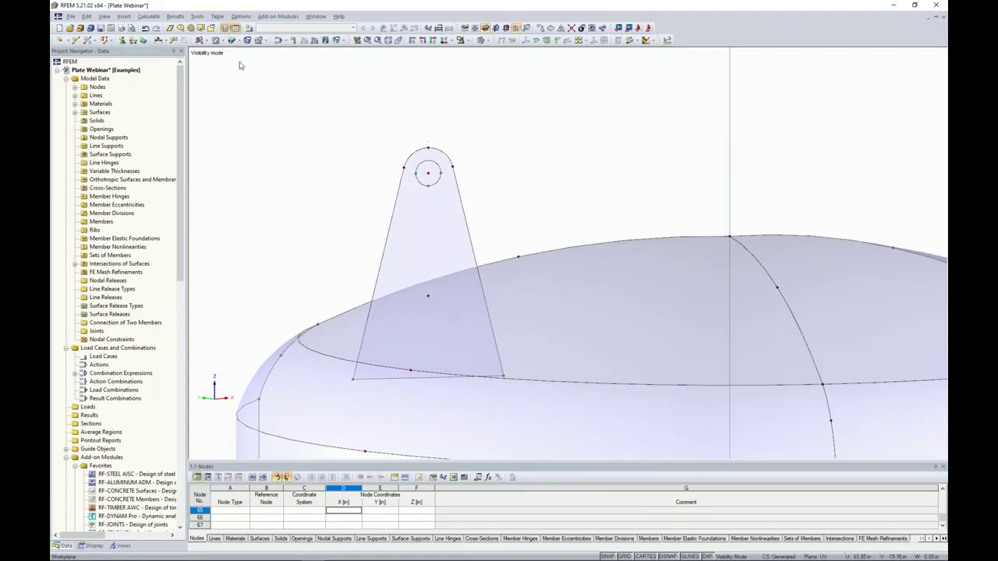
pyautogui.click(222, 42)
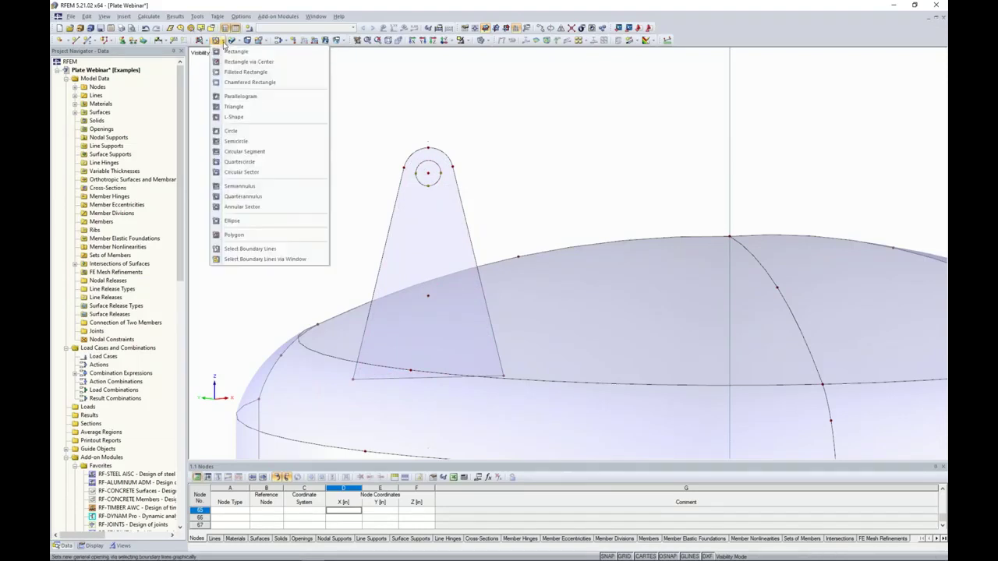
pyautogui.click(256, 250)
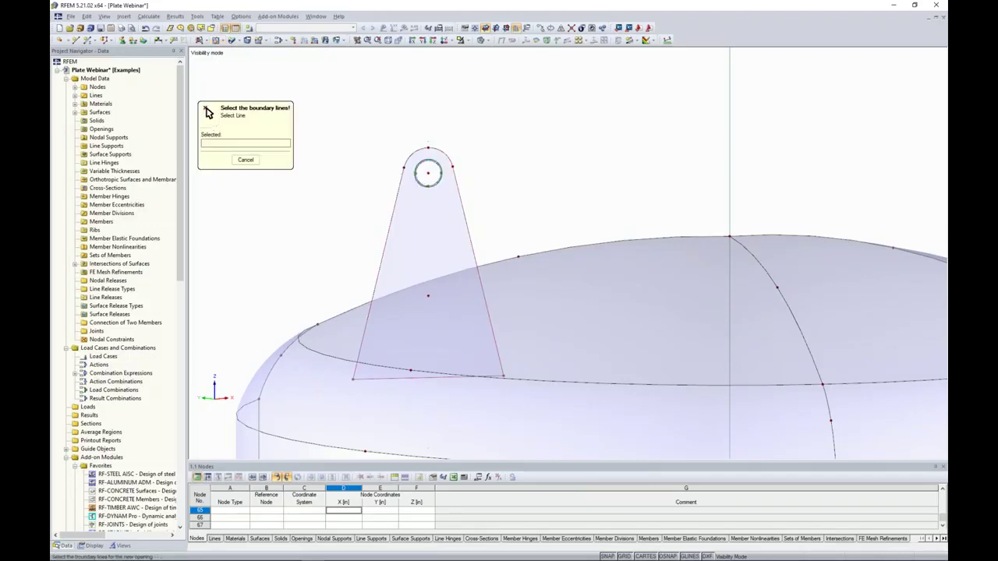
pyautogui.click(429, 166)
# Mirror-copy the lug plate with its hole about the user-defined U-W plane through the dome apex at 0, 0, 70 in
pyautogui.keyDown('ctrl'); pyautogui.moveTo(352, 138); pyautogui.dragTo(324, 159, button='middle'); pyautogui.keyUp('ctrl')
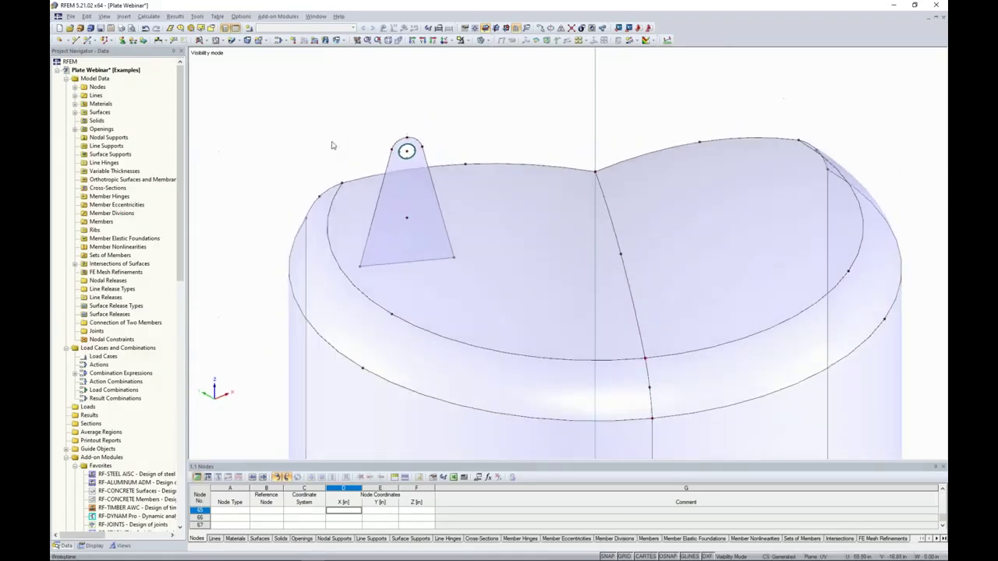
pyautogui.scroll(-3, 330, 140)
pyautogui.moveTo(353, 116); pyautogui.dragTo(448, 263)
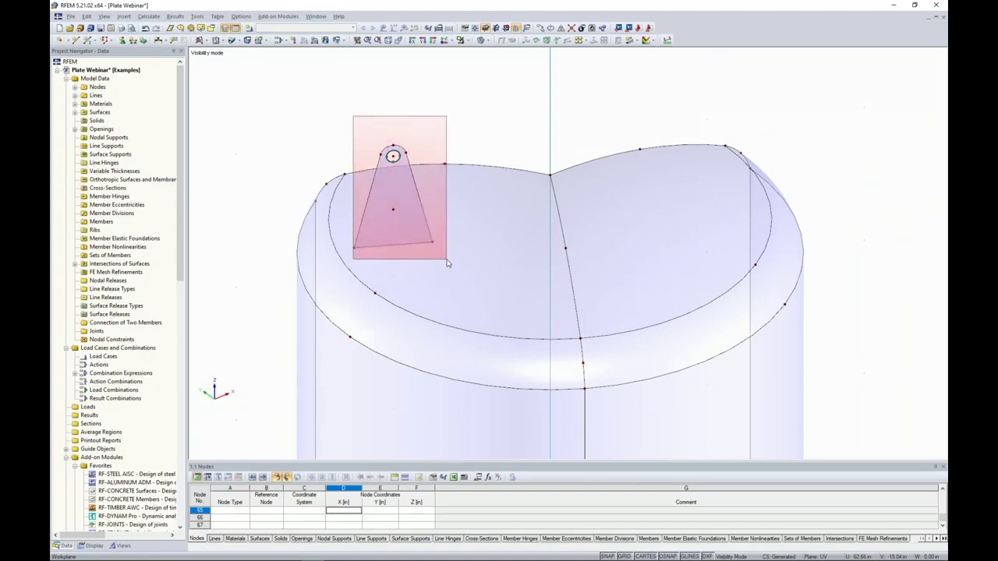
pyautogui.moveTo(447, 263); pyautogui.dragTo(439, 272)
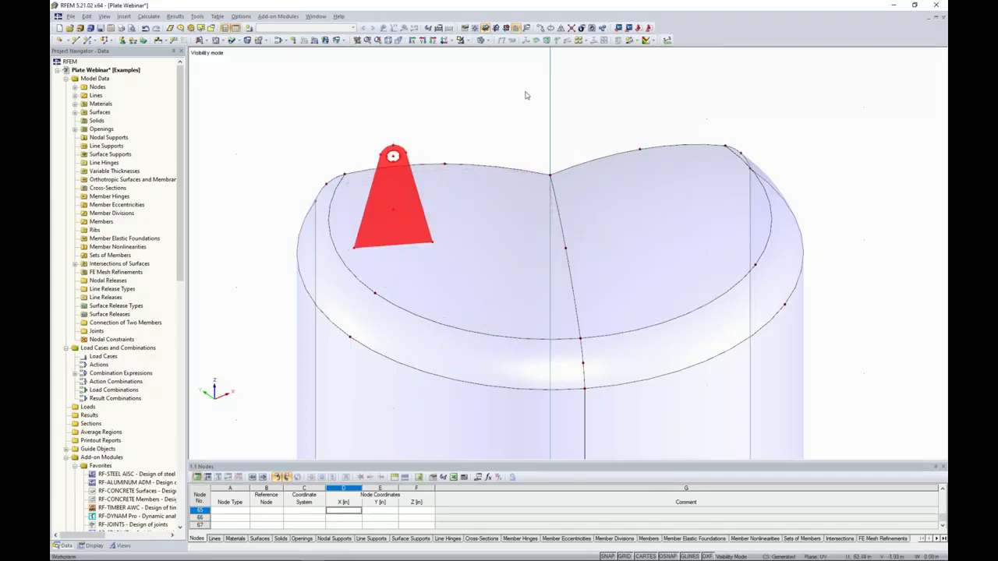
pyautogui.click(560, 29)
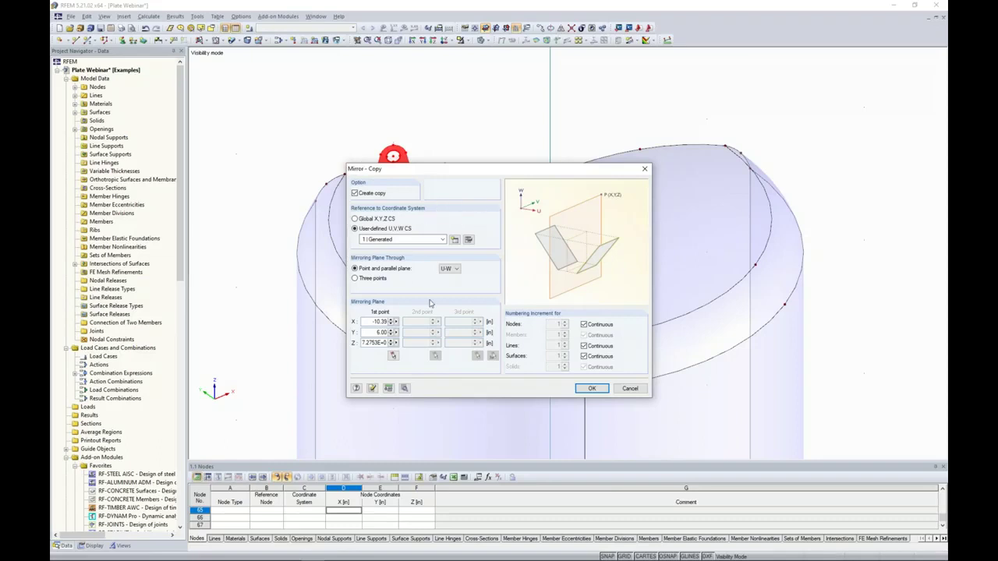
pyautogui.click(393, 355)
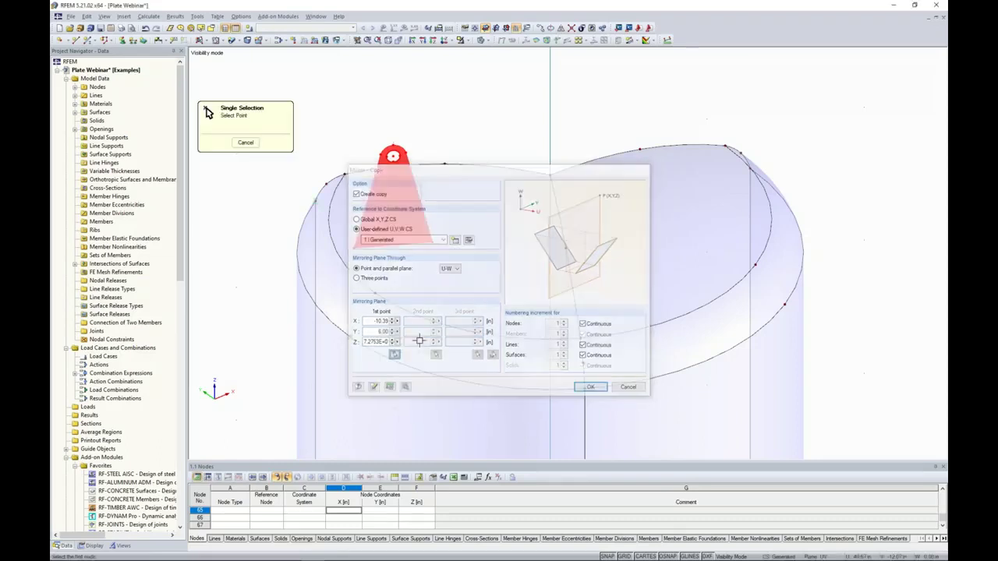
pyautogui.click(551, 173)
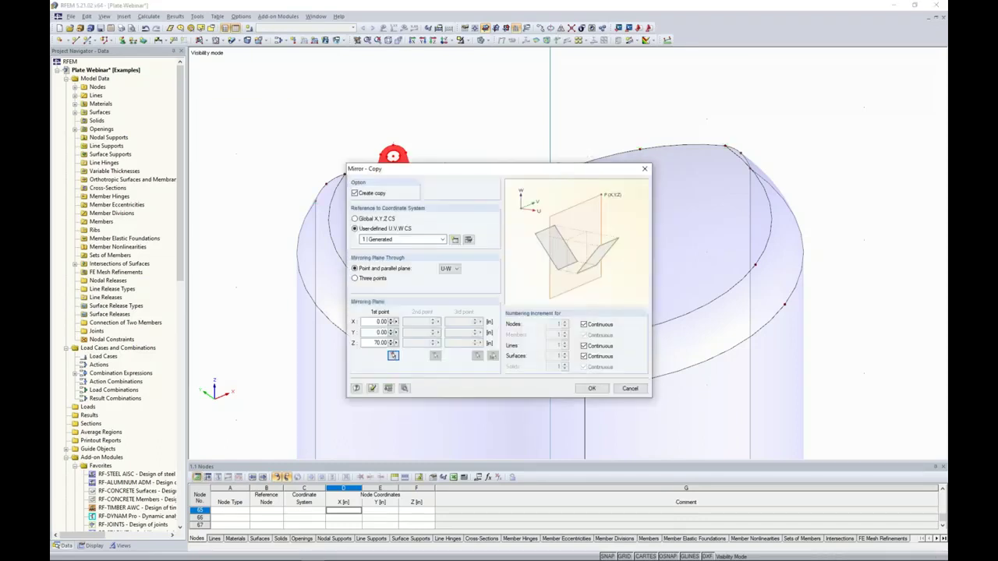
pyautogui.click(592, 389)
pyautogui.click(820, 294)
pyautogui.keyDown('ctrl'); pyautogui.moveTo(866, 301); pyautogui.dragTo(841, 252, button='middle'); pyautogui.keyUp('ctrl')
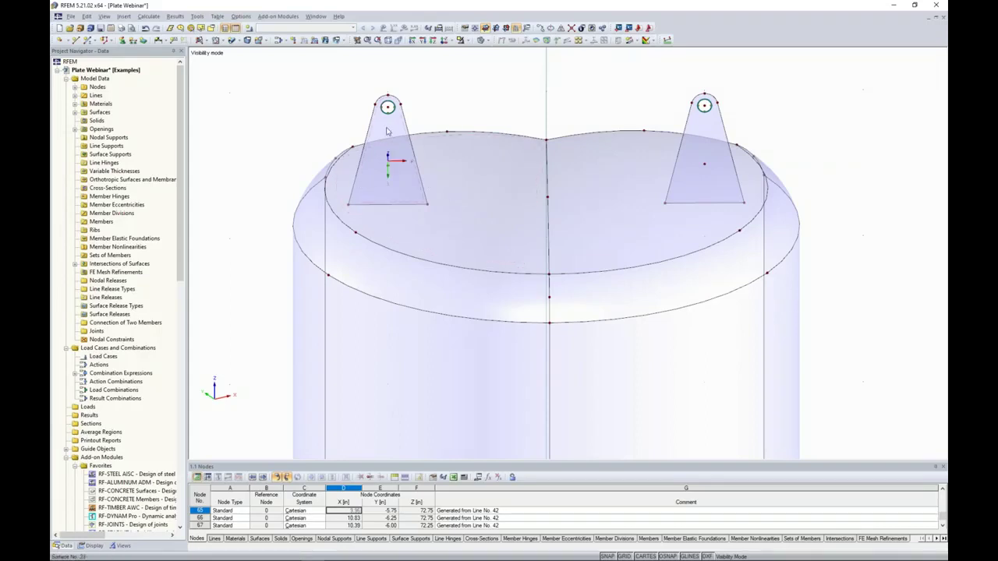
# Create the surface intersection between the original lug and the dome in wireframe display, and return to the solid transparent display
pyautogui.moveTo(284, 252)
pyautogui.keyDown('ctrl'); pyautogui.mouseDown(button='middle')
pyautogui.moveTo(334, 148)
pyautogui.moveTo(269, 248)
pyautogui.mouseUp(button='middle'); pyautogui.keyUp('ctrl')
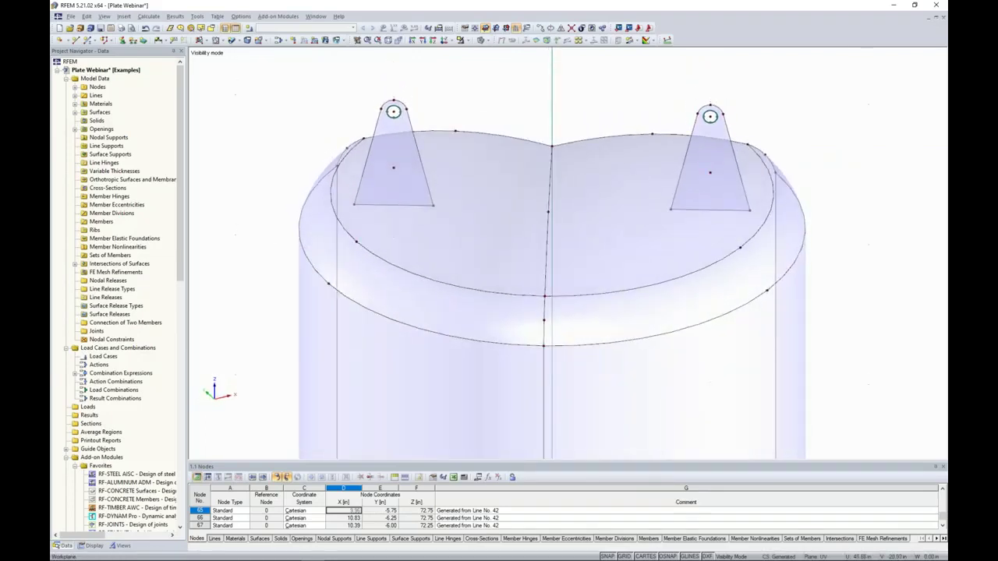
pyautogui.moveTo(321, 80); pyautogui.dragTo(304, 112)
pyautogui.click(477, 40)
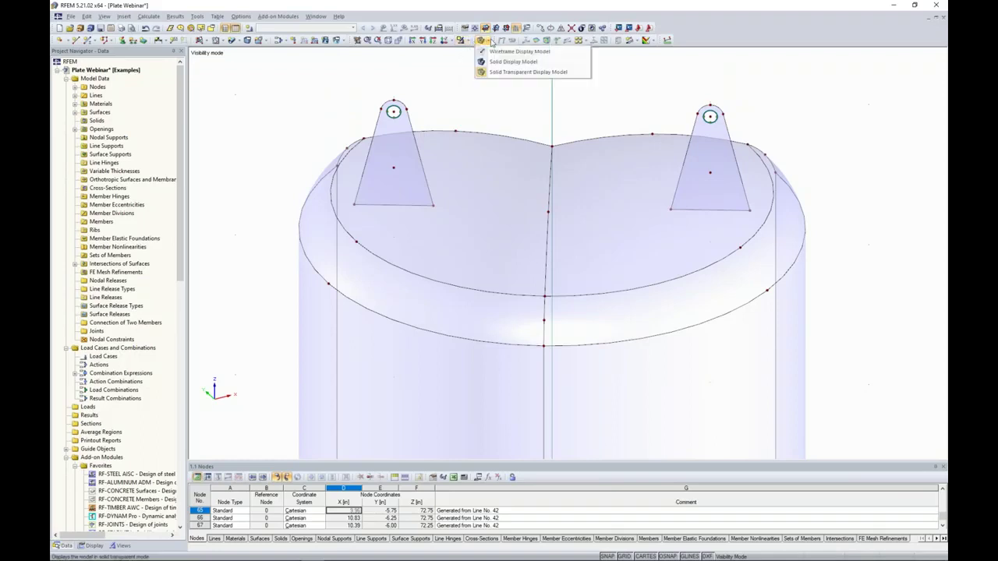
pyautogui.click(499, 51)
pyautogui.moveTo(458, 234); pyautogui.dragTo(297, 73)
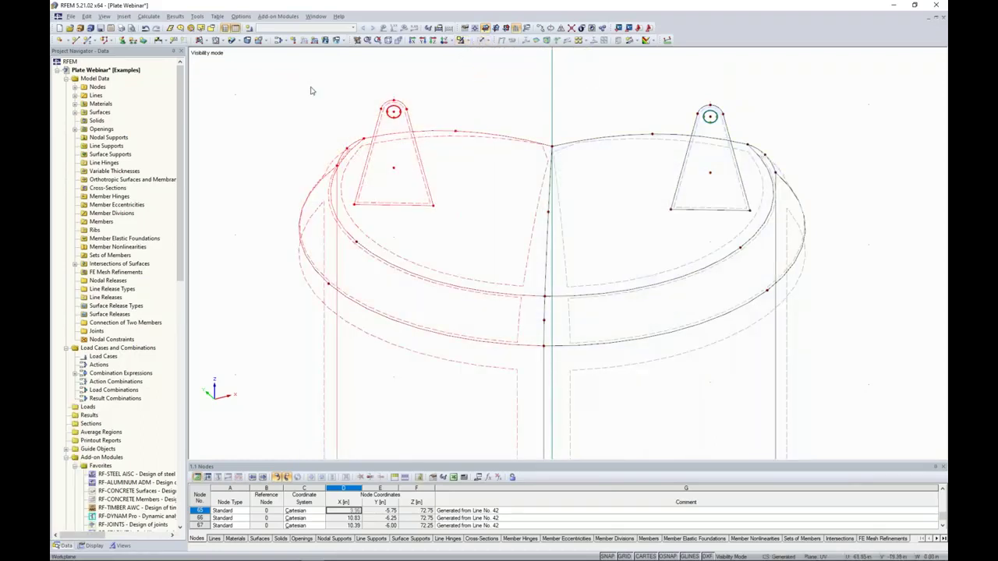
pyautogui.rightClick(390, 206)
pyautogui.moveTo(407, 209)
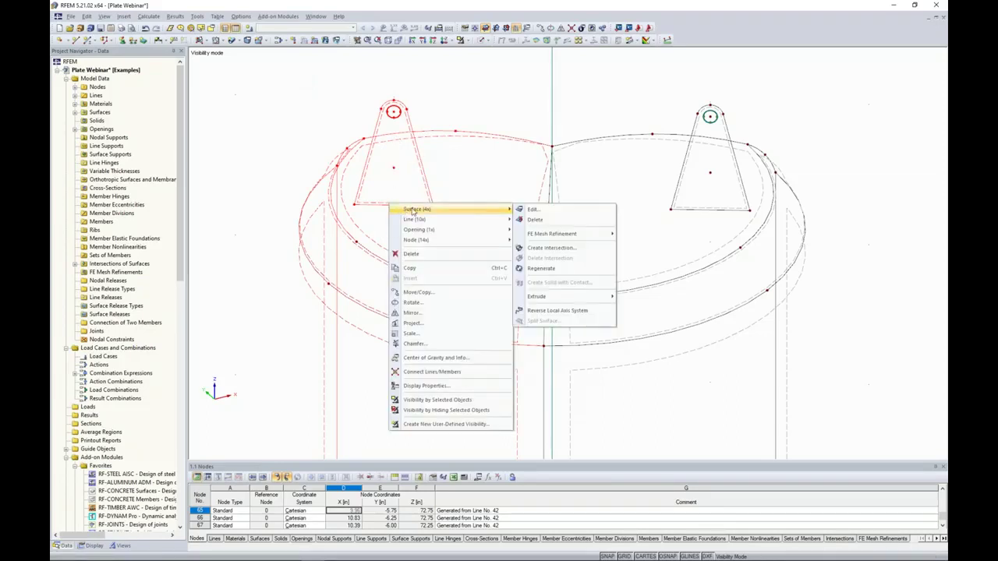
pyautogui.click(552, 247)
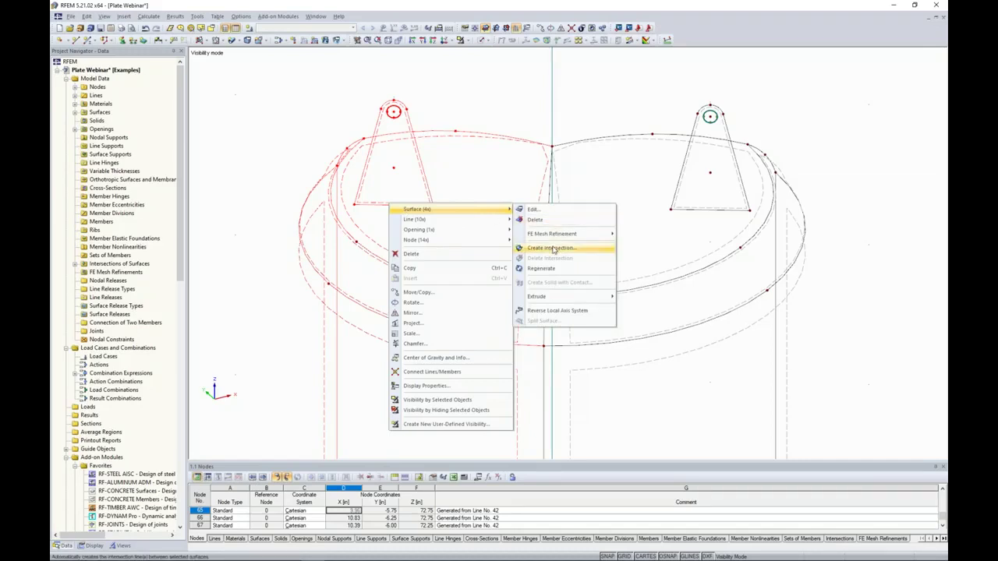
pyautogui.click(481, 39)
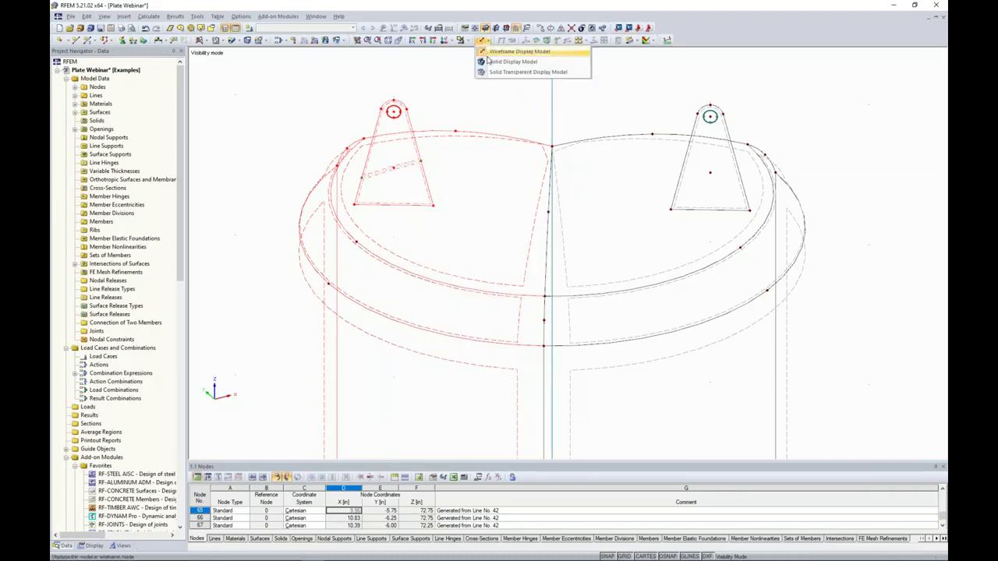
pyautogui.click(490, 74)
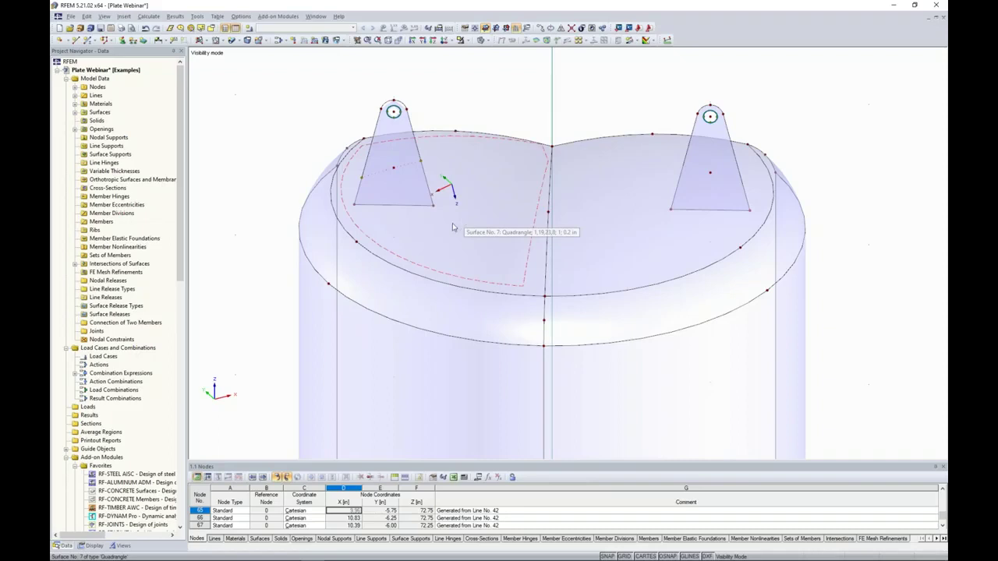
# Create the surface intersection between the mirrored lug and the dome in wireframe display, and restore the solid transparent display
pyautogui.scroll(-3, 452, 227)
pyautogui.keyDown('ctrl'); pyautogui.moveTo(453, 227); pyautogui.dragTo(827, 242, button='middle'); pyautogui.keyUp('ctrl')
pyautogui.keyDown('ctrl'); pyautogui.moveTo(599, 316); pyautogui.dragTo(645, 222, button='middle'); pyautogui.keyUp('ctrl')
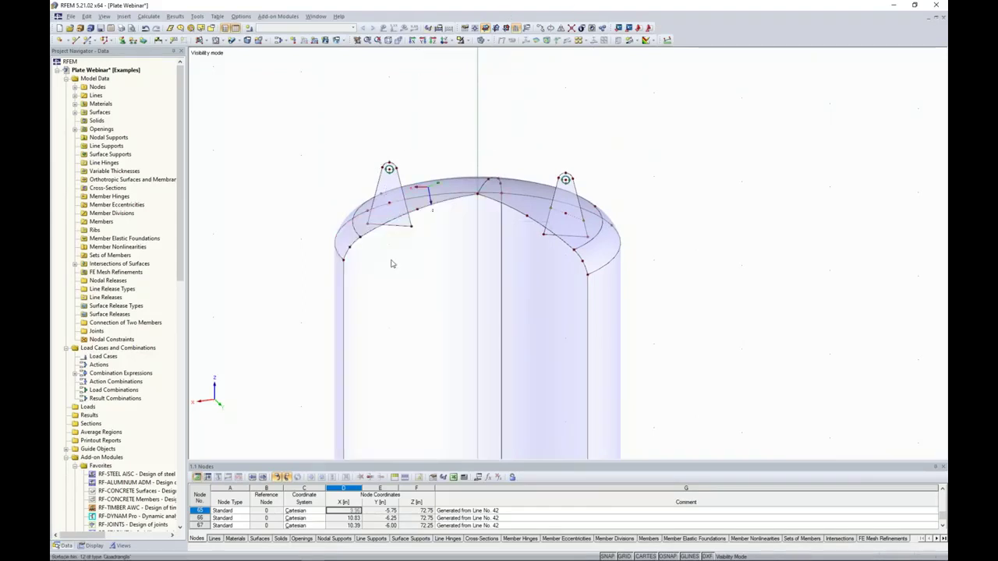
pyautogui.click(484, 42)
pyautogui.click(492, 60)
pyautogui.moveTo(434, 255); pyautogui.dragTo(351, 126)
pyautogui.scroll(5, 394, 242)
pyautogui.keyDown('ctrl'); pyautogui.moveTo(398, 230); pyautogui.dragTo(395, 195, button='middle'); pyautogui.keyUp('ctrl')
pyautogui.moveTo(448, 234); pyautogui.dragTo(340, 67)
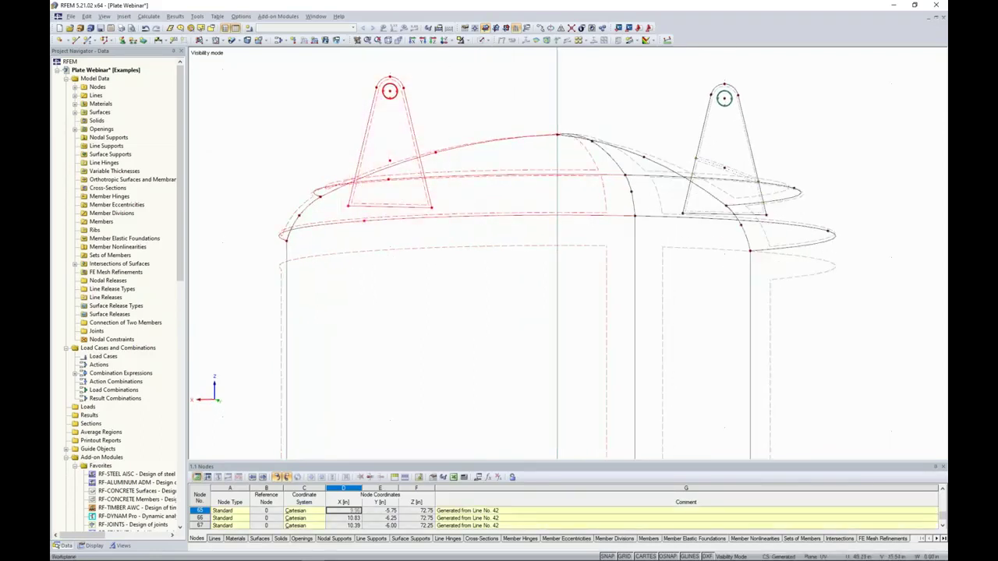
pyautogui.rightClick(398, 161)
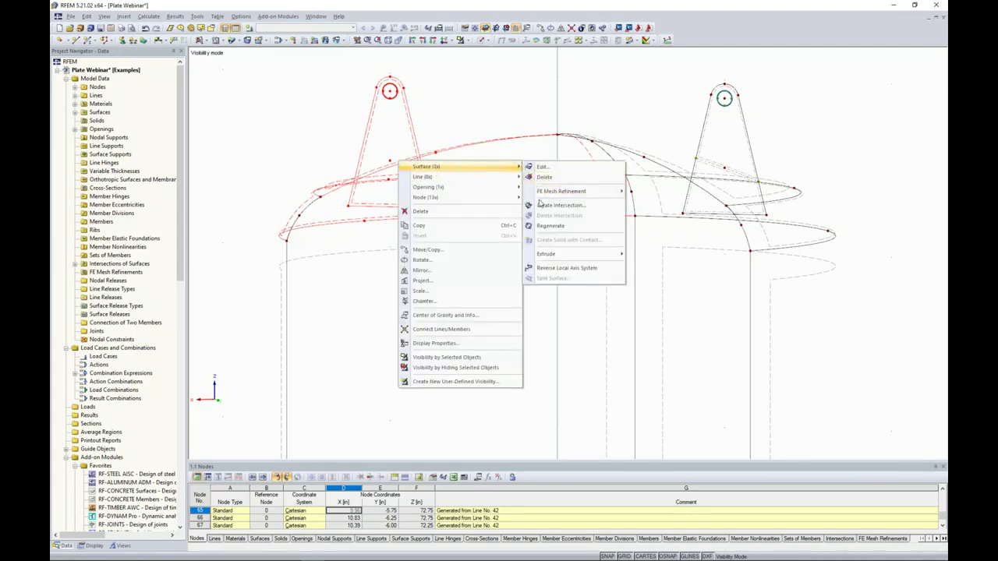
pyautogui.click(590, 205)
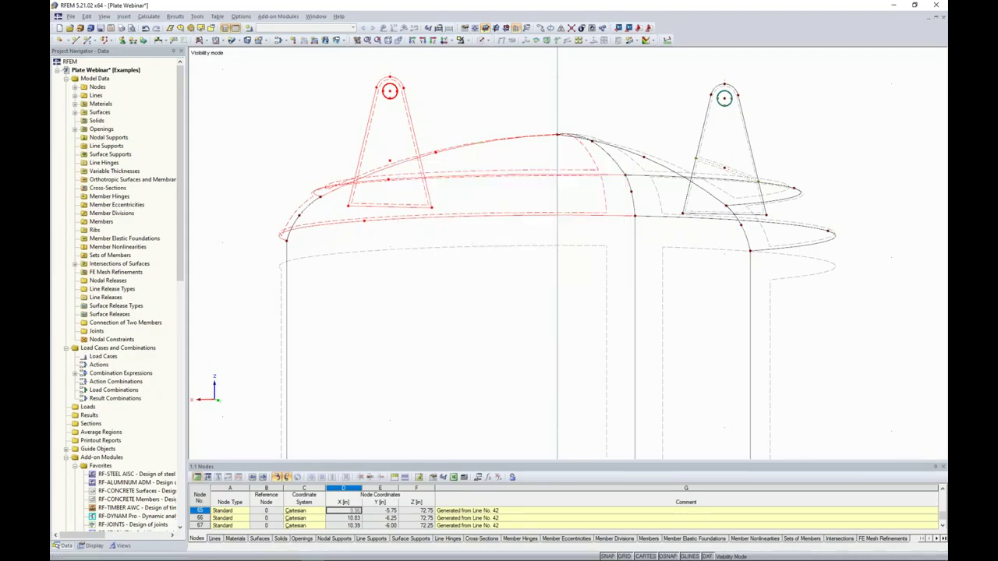
pyautogui.click(490, 41)
pyautogui.click(499, 70)
# Deactivate the components of both lug plates that lie below the dome surface
pyautogui.keyDown('ctrl'); pyautogui.moveTo(473, 126); pyautogui.dragTo(441, 145, button='middle'); pyautogui.keyUp('ctrl')
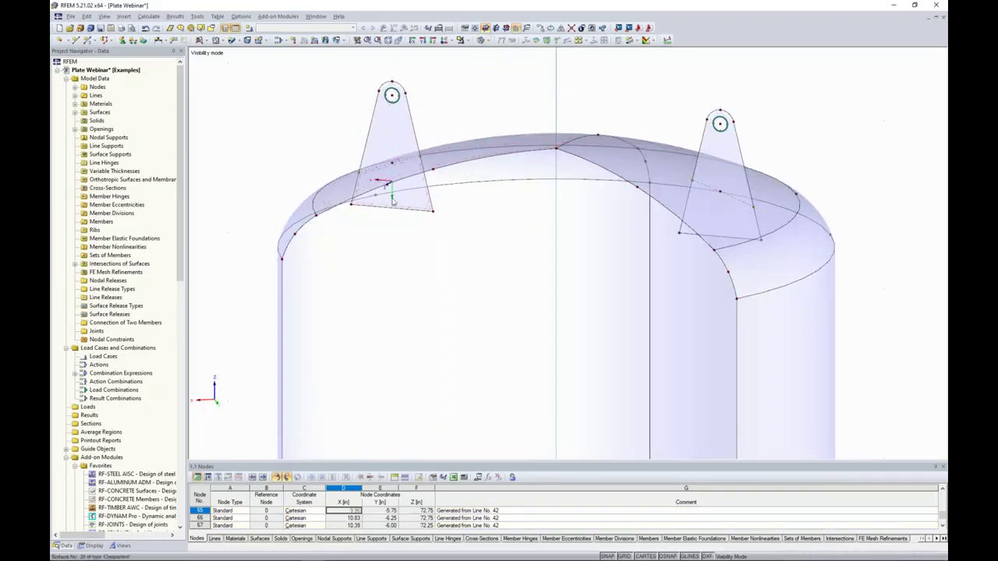
pyautogui.click(384, 182)
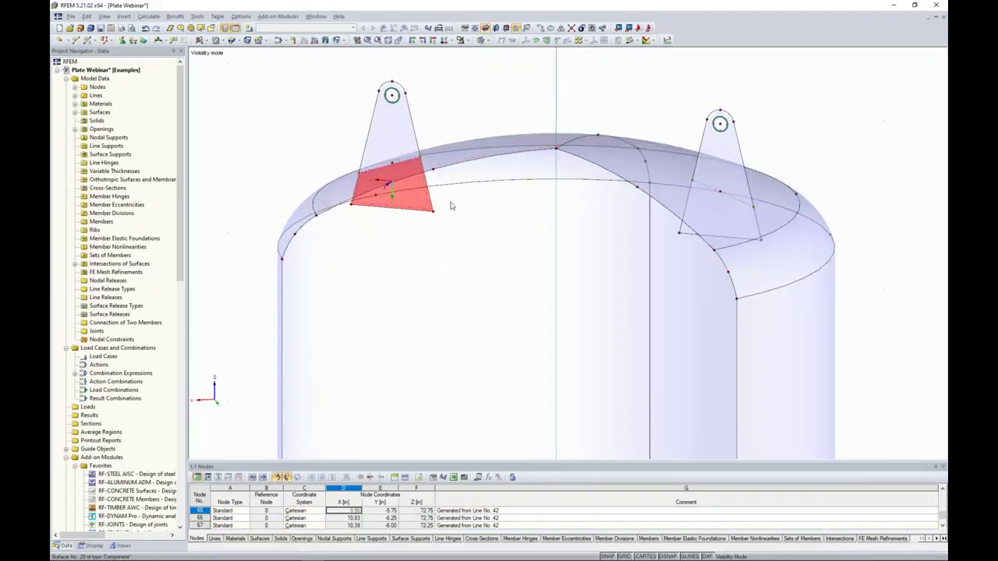
pyautogui.keyDown('ctrl'); pyautogui.moveTo(624, 287); pyautogui.dragTo(727, 273, button='middle'); pyautogui.keyUp('ctrl')
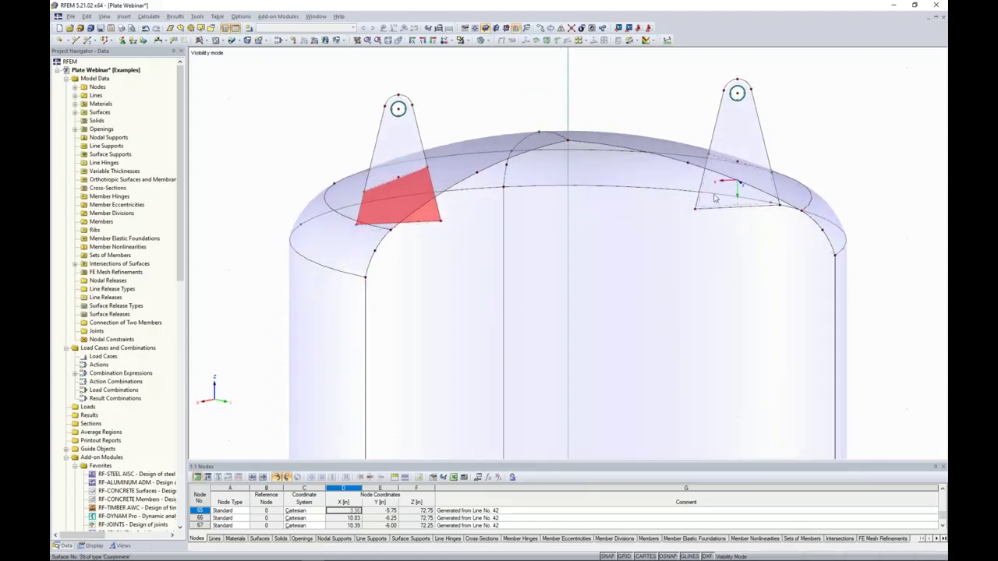
pyautogui.keyDown('ctrl'); pyautogui.click(731, 184); pyautogui.keyUp('ctrl')
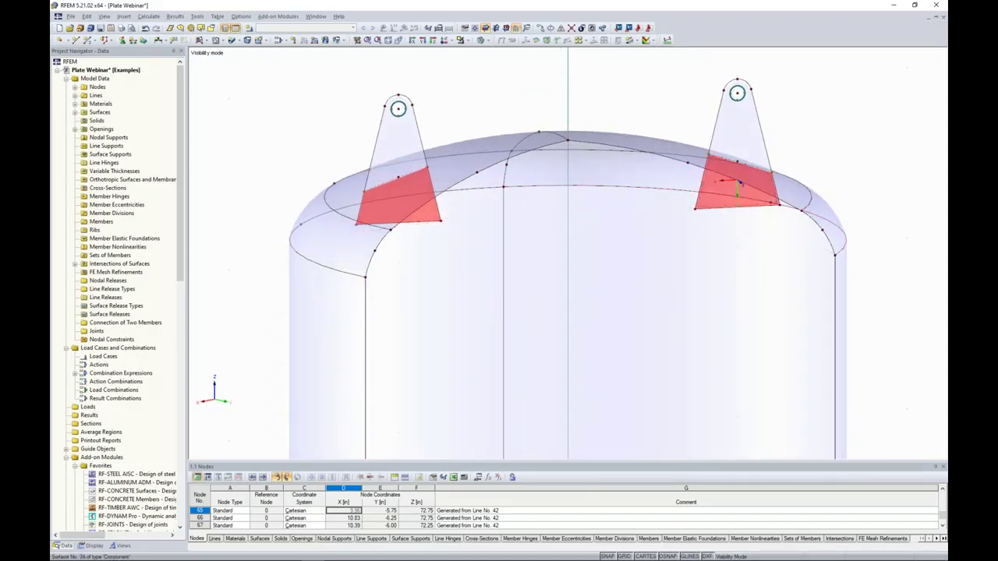
pyautogui.rightClick(707, 202)
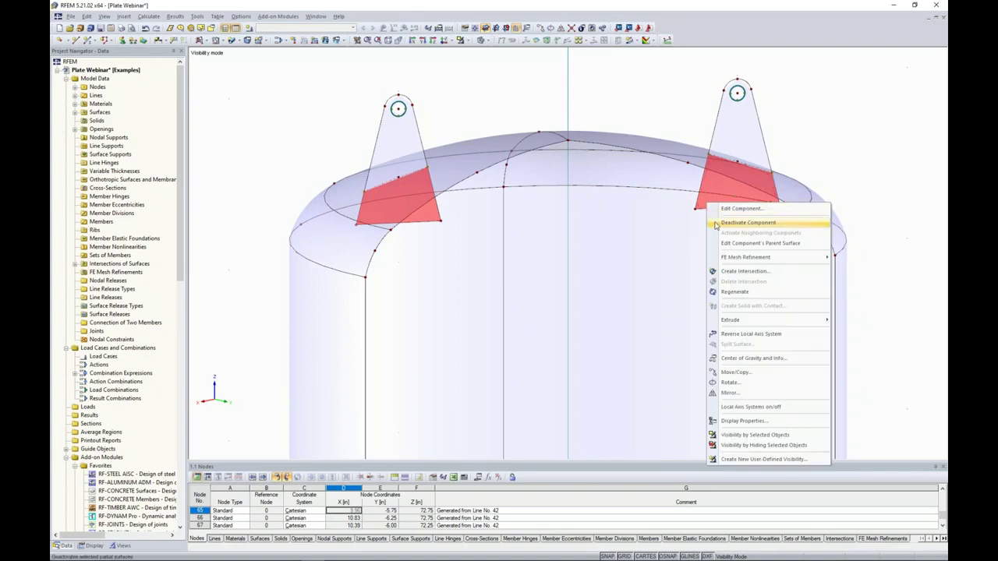
pyautogui.click(741, 223)
# Cancel the visibility mode so that the entire tank with its nozzle is displayed
pyautogui.keyDown('ctrl'); pyautogui.moveTo(847, 172); pyautogui.dragTo(569, 272, button='middle'); pyautogui.keyUp('ctrl')
pyautogui.keyDown('ctrl'); pyautogui.moveTo(417, 303); pyautogui.dragTo(427, 209, button='middle'); pyautogui.keyUp('ctrl')
pyautogui.scroll(-5, 401, 148)
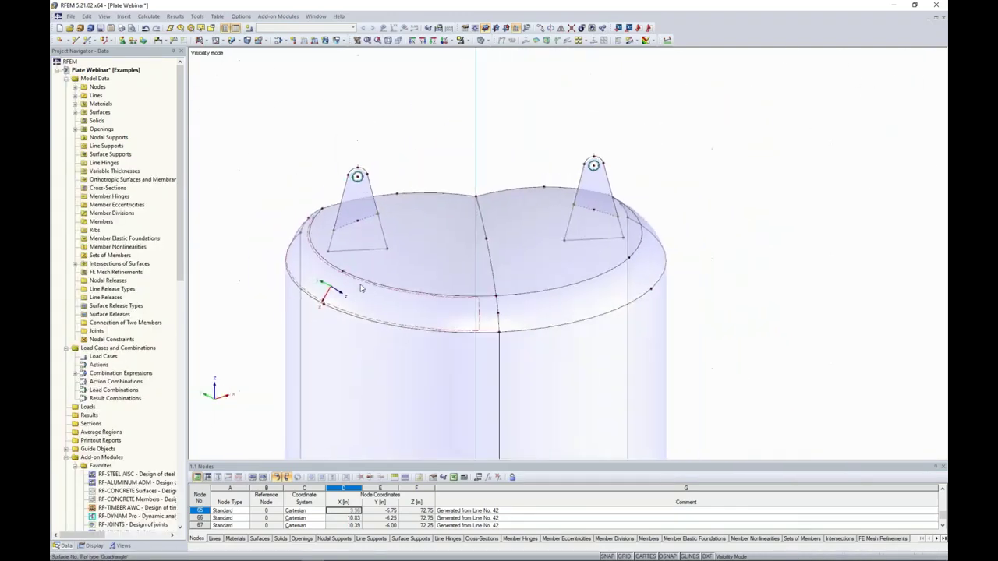
pyautogui.keyDown('ctrl'); pyautogui.moveTo(608, 239); pyautogui.dragTo(501, 295, button='middle'); pyautogui.keyUp('ctrl')
pyautogui.click(467, 41)
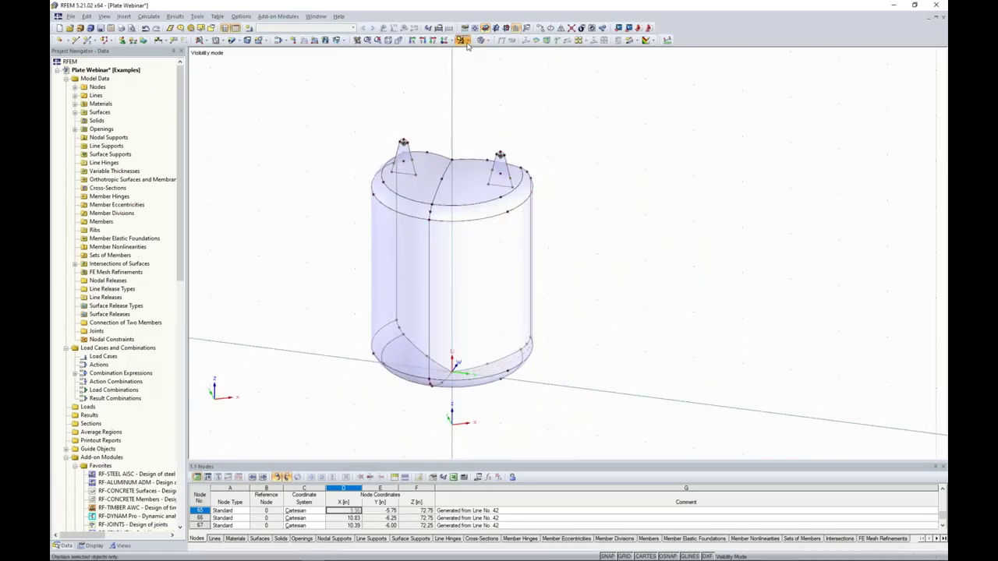
pyautogui.click(513, 120)
pyautogui.keyDown('ctrl'); pyautogui.moveTo(724, 252); pyautogui.dragTo(555, 212, button='middle'); pyautogui.keyUp('ctrl')
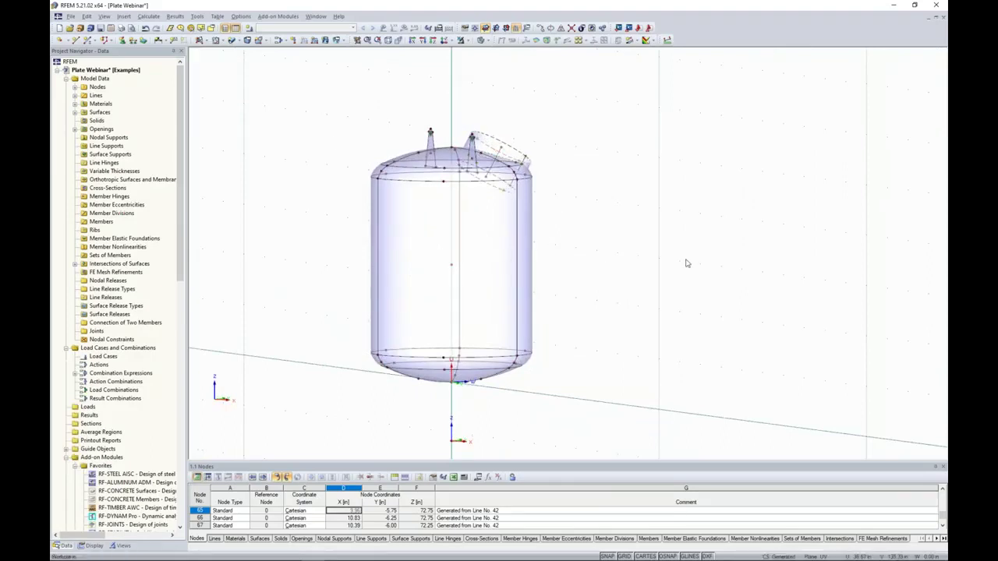
pyautogui.keyDown('ctrl'); pyautogui.moveTo(686, 263); pyautogui.dragTo(764, 300, button='middle'); pyautogui.keyUp('ctrl')
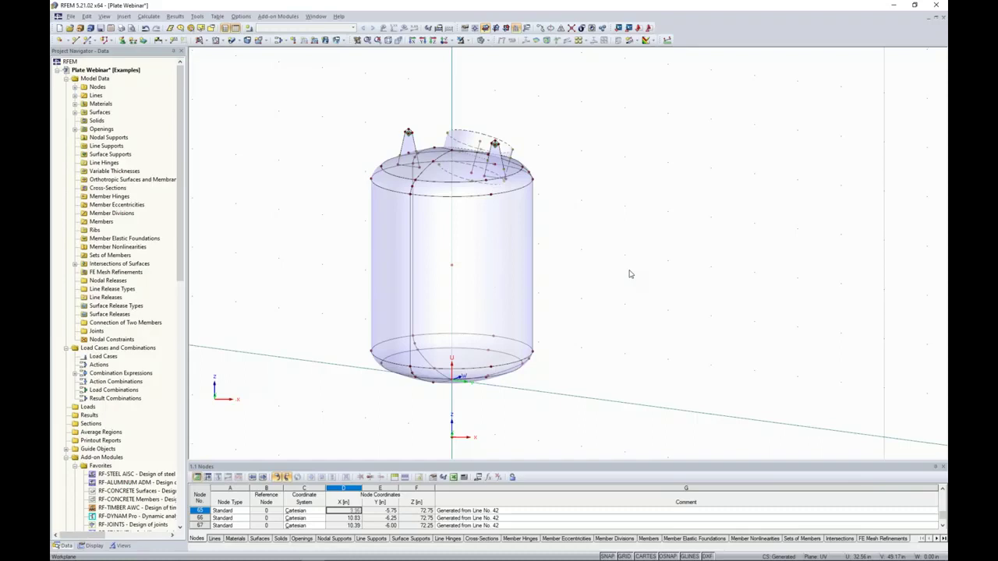
# Hide the Global Coordinate System X,Y,Z axes displayed at the zero point below the tank
pyautogui.moveTo(549, 378); pyautogui.dragTo(531, 315, button='middle')
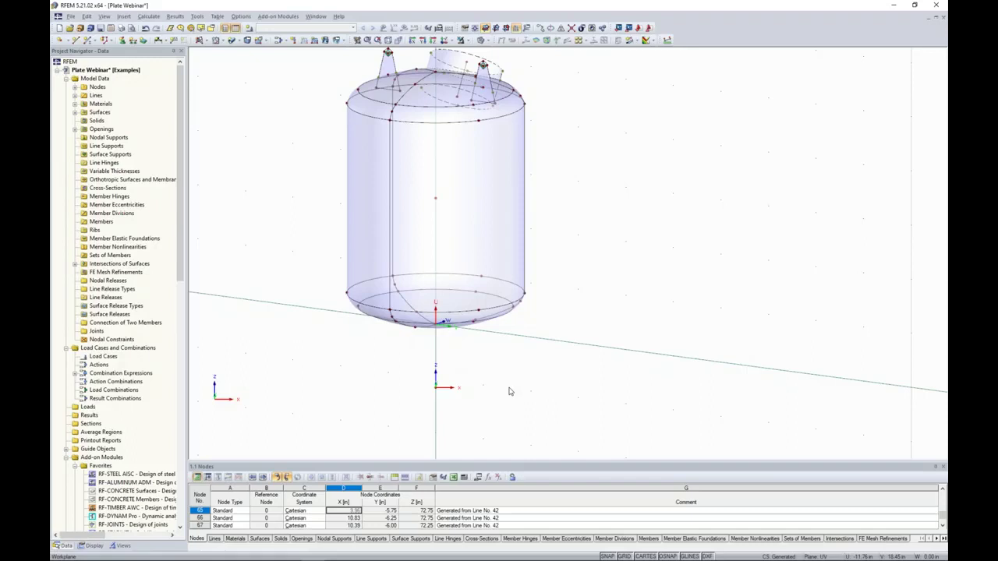
pyautogui.scroll(1, 538, 368)
pyautogui.scroll(-1, 483, 395)
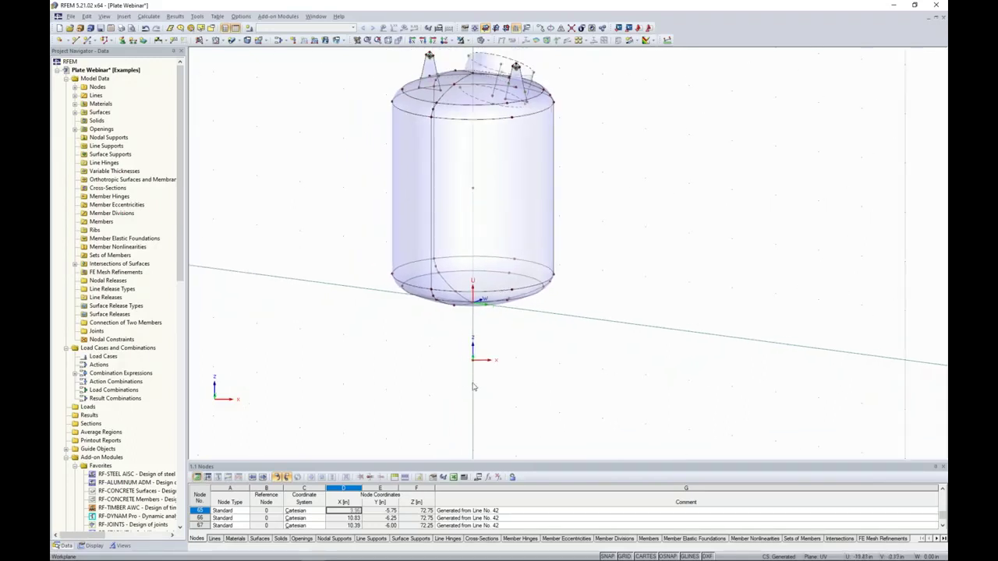
pyautogui.scroll(1, 473, 386)
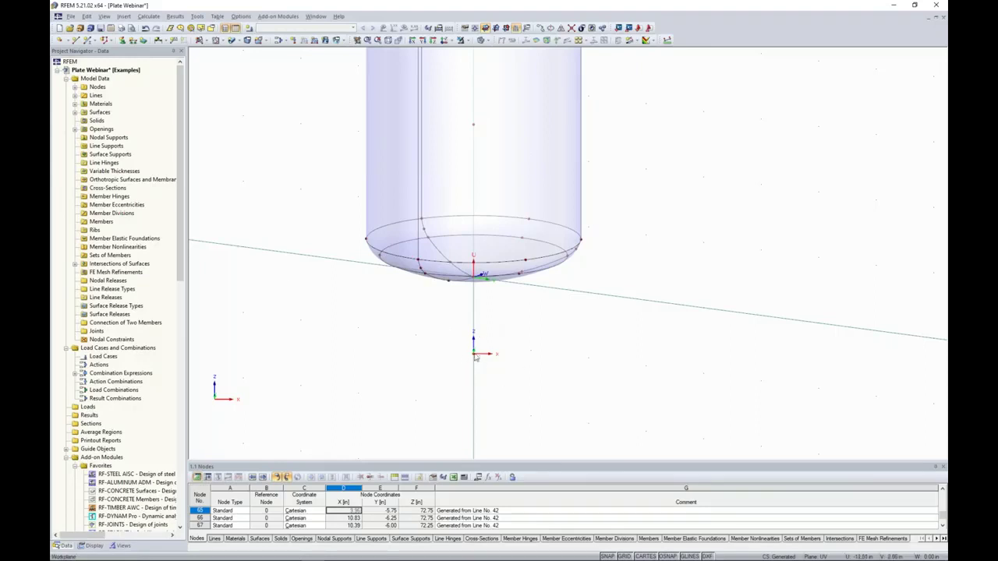
pyautogui.click(93, 546)
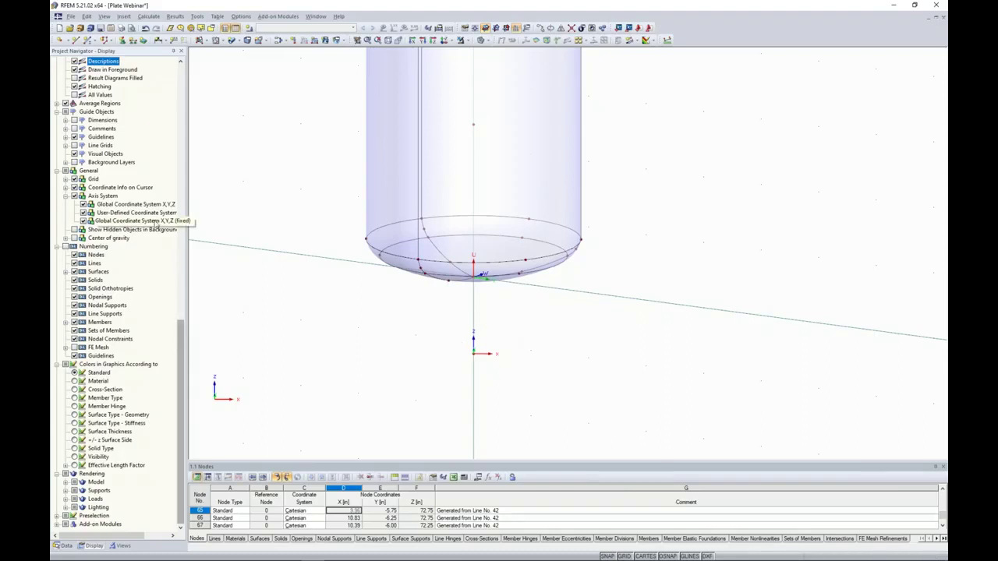
pyautogui.moveTo(180, 365); pyautogui.dragTo(179, 288)
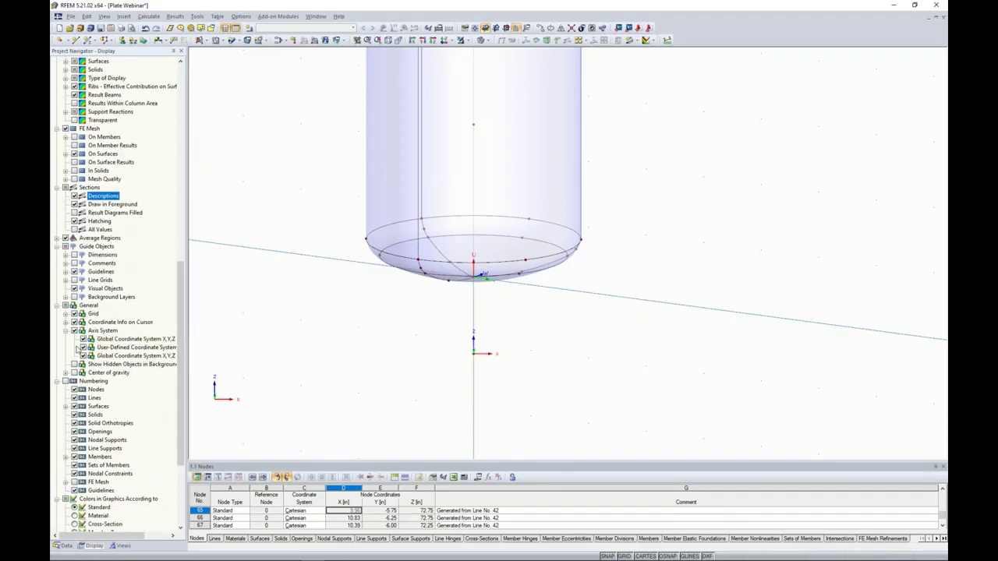
pyautogui.click(67, 331)
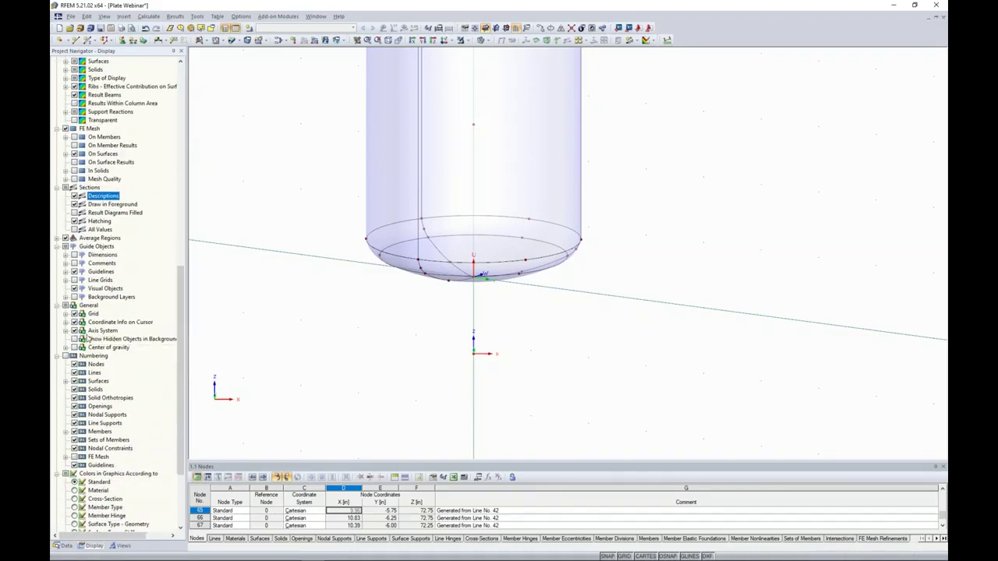
pyautogui.click(66, 330)
pyautogui.click(83, 340)
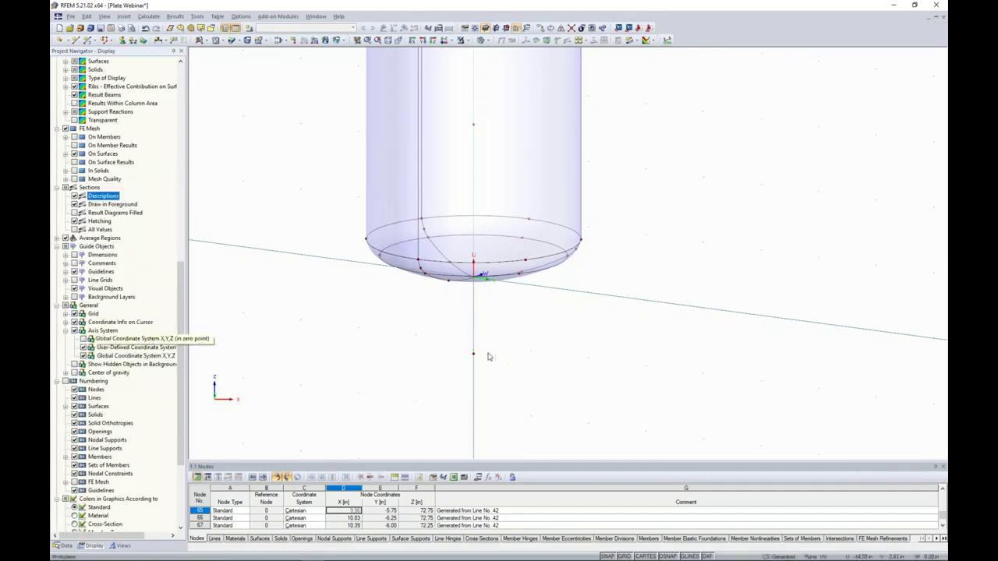
pyautogui.click(460, 353)
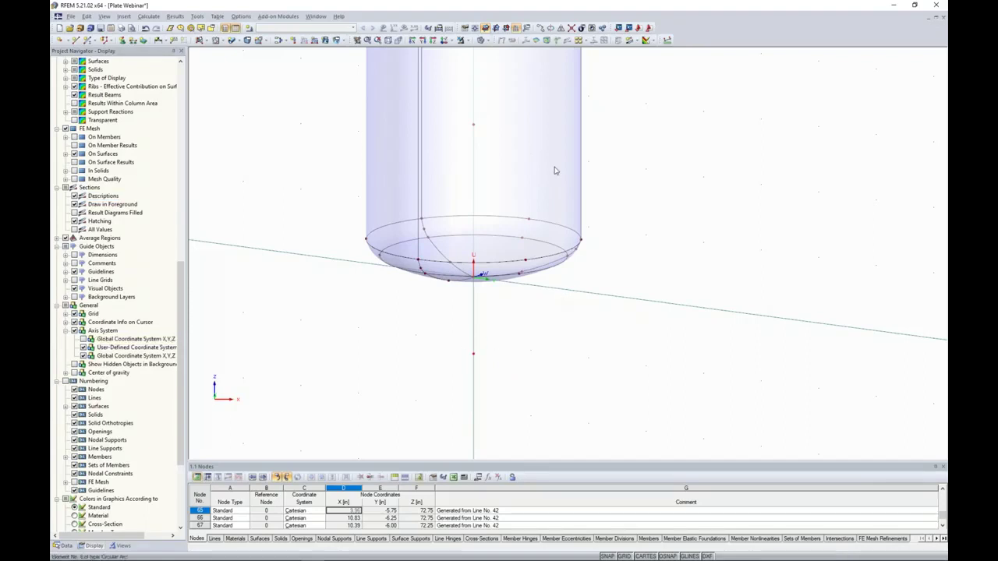
# Copy the node below the tank by 0, 0 and 17 in along U, V and W, with a new line connecting it to its copy
pyautogui.scroll(2, 468, 291)
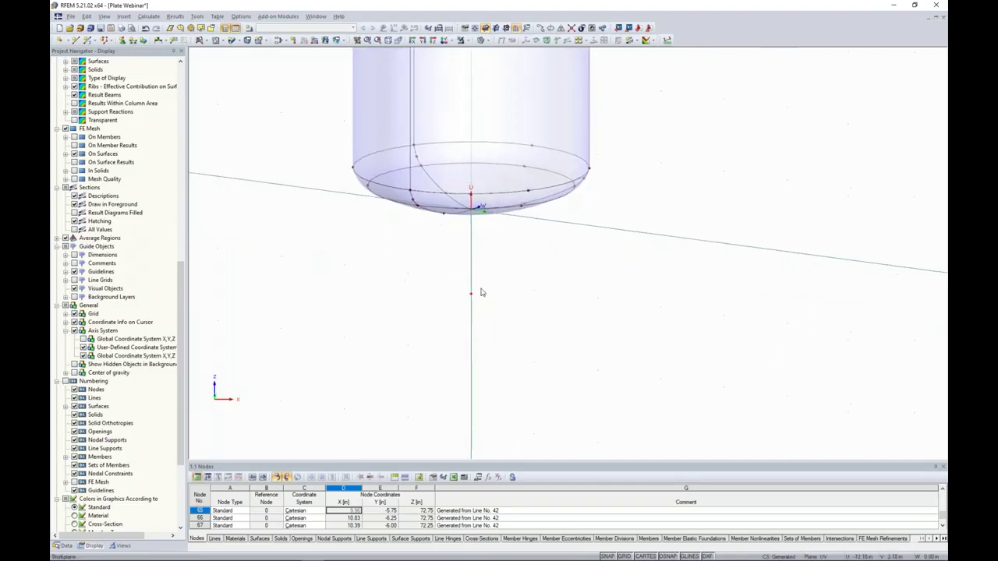
pyautogui.rightClick(468, 290)
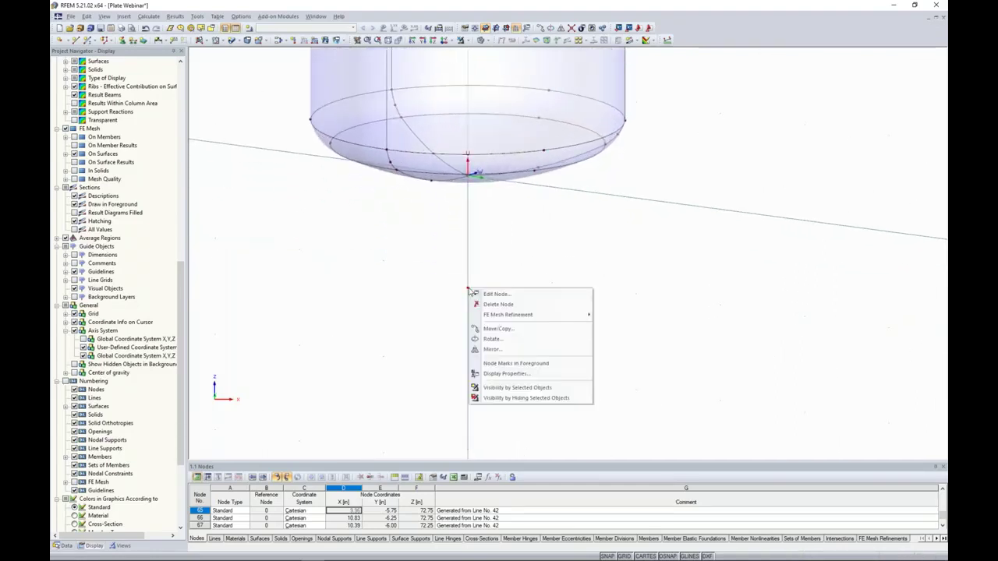
pyautogui.click(513, 330)
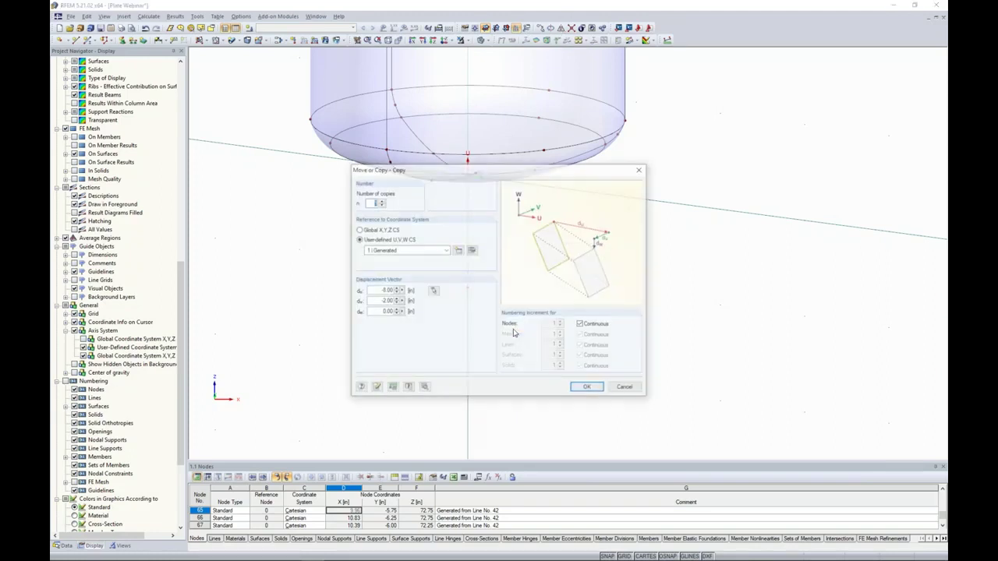
pyautogui.doubleClick(383, 291)
pyautogui.write('0')
pyautogui.press('Tab')
pyautogui.write('0')
pyautogui.press('Tab')
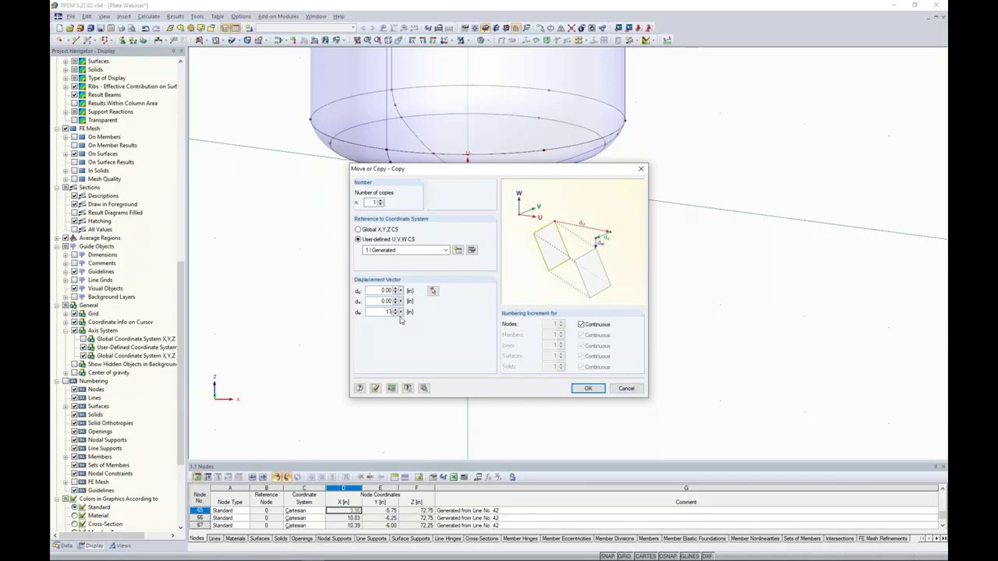
pyautogui.click(424, 387)
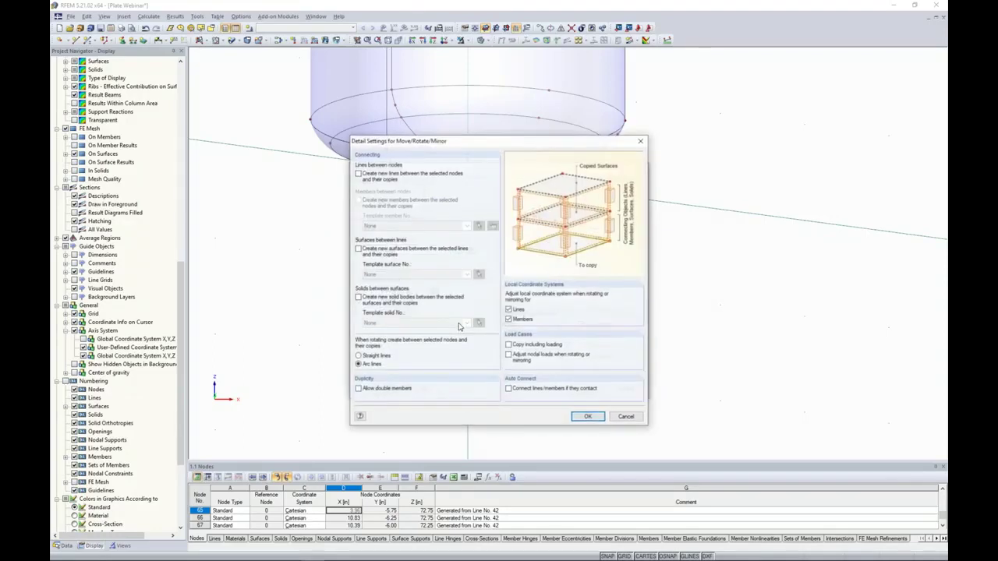
pyautogui.click(359, 175)
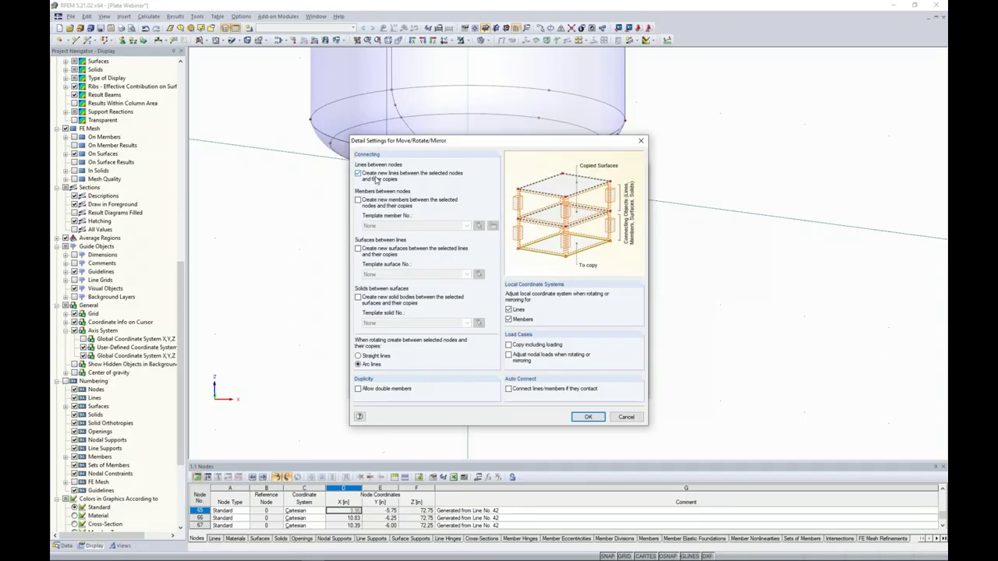
pyautogui.click(588, 417)
pyautogui.click(587, 390)
# Set the work plane to VW and place its origin at the copied node at the end of the new line
pyautogui.keyDown('ctrl'); pyautogui.moveTo(634, 275); pyautogui.dragTo(525, 318, button='middle'); pyautogui.keyUp('ctrl')
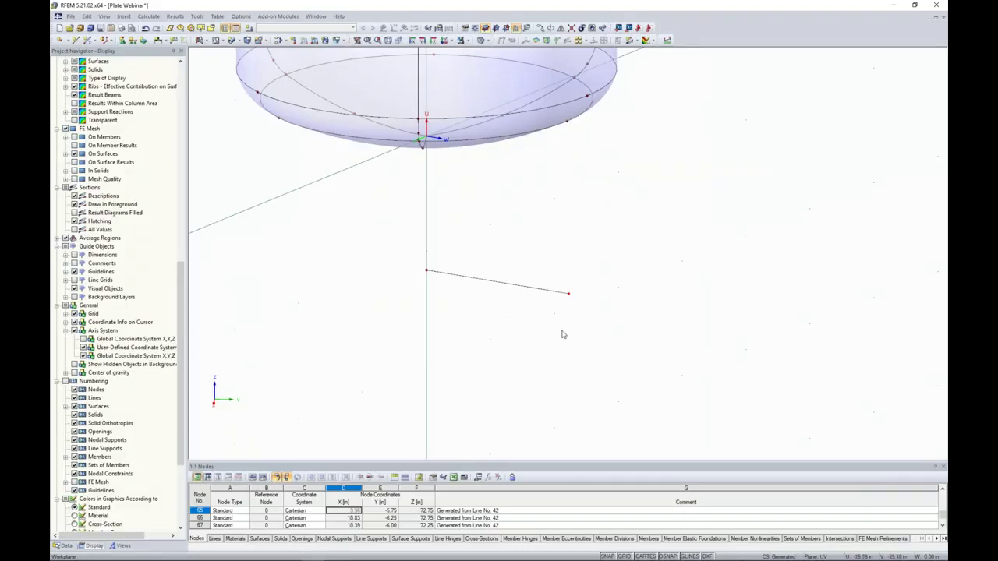
pyautogui.moveTo(561, 338); pyautogui.dragTo(499, 328, button='middle')
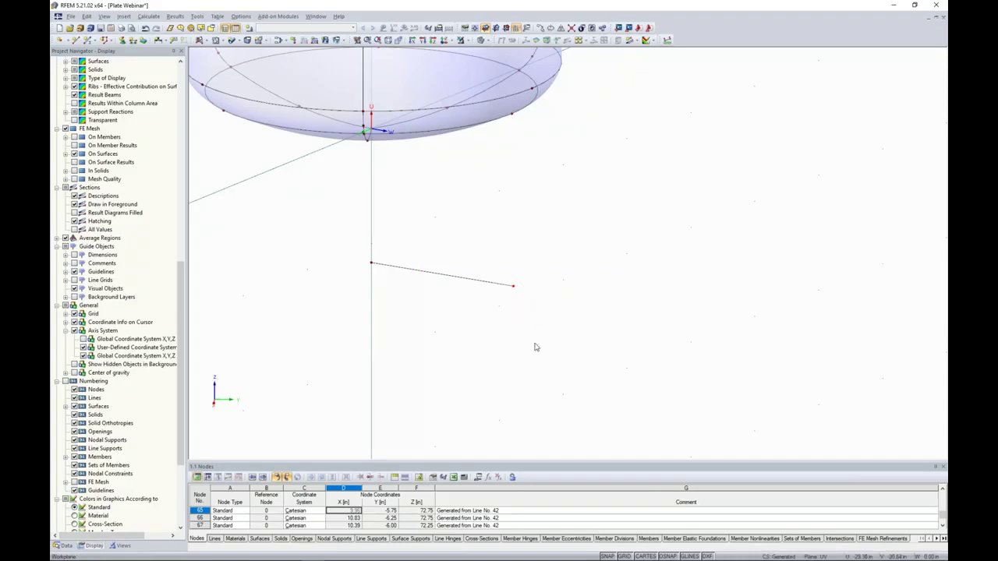
pyautogui.moveTo(561, 323); pyautogui.dragTo(494, 314, button='middle')
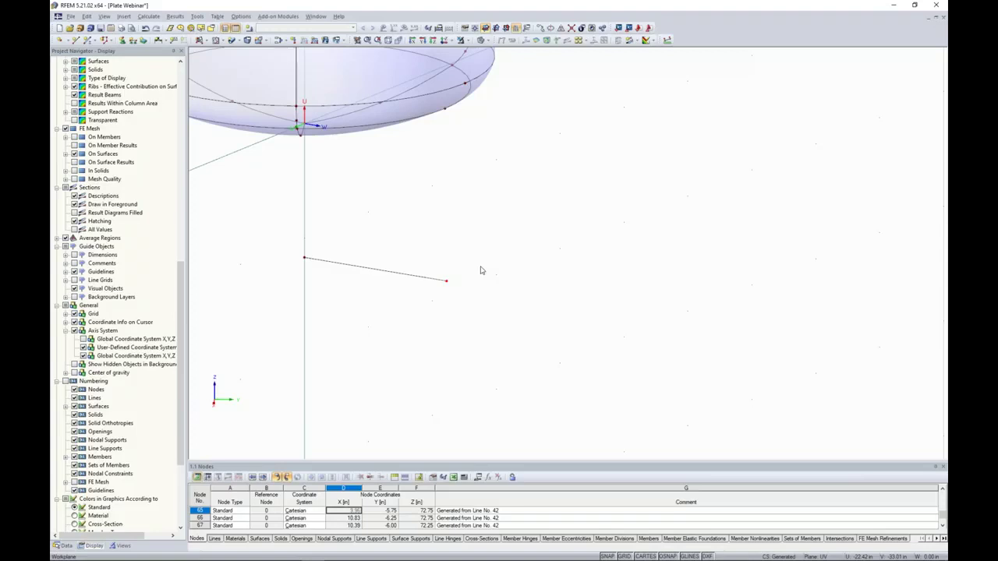
pyautogui.click(495, 28)
pyautogui.keyDown('ctrl'); pyautogui.moveTo(494, 205); pyautogui.dragTo(573, 171, button='middle'); pyautogui.keyUp('ctrl')
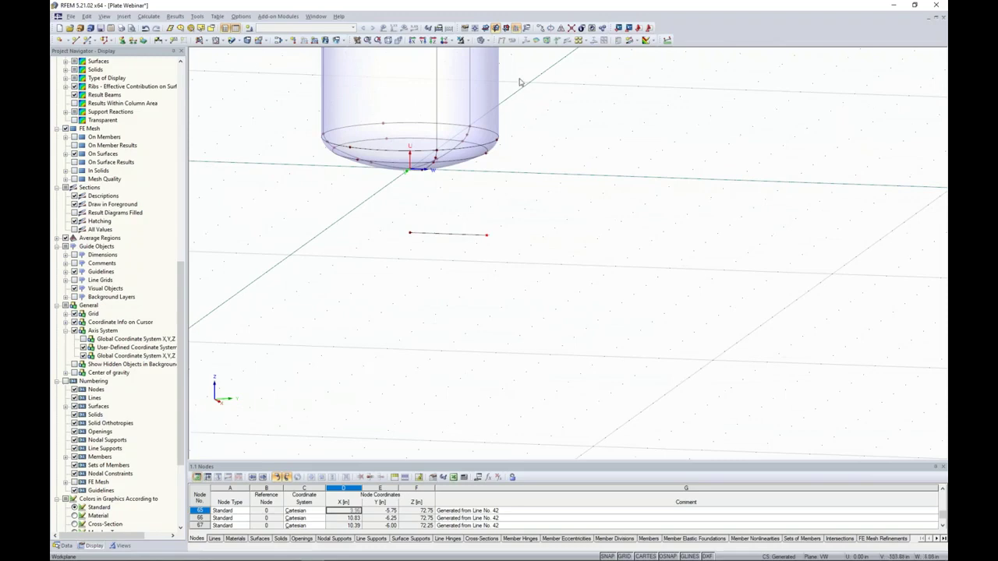
pyautogui.click(475, 29)
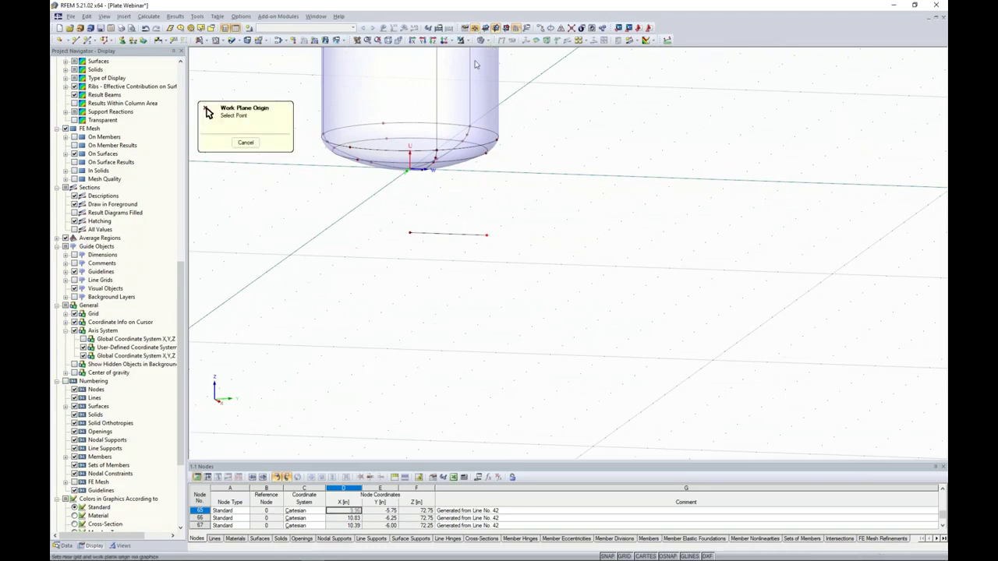
pyautogui.click(488, 233)
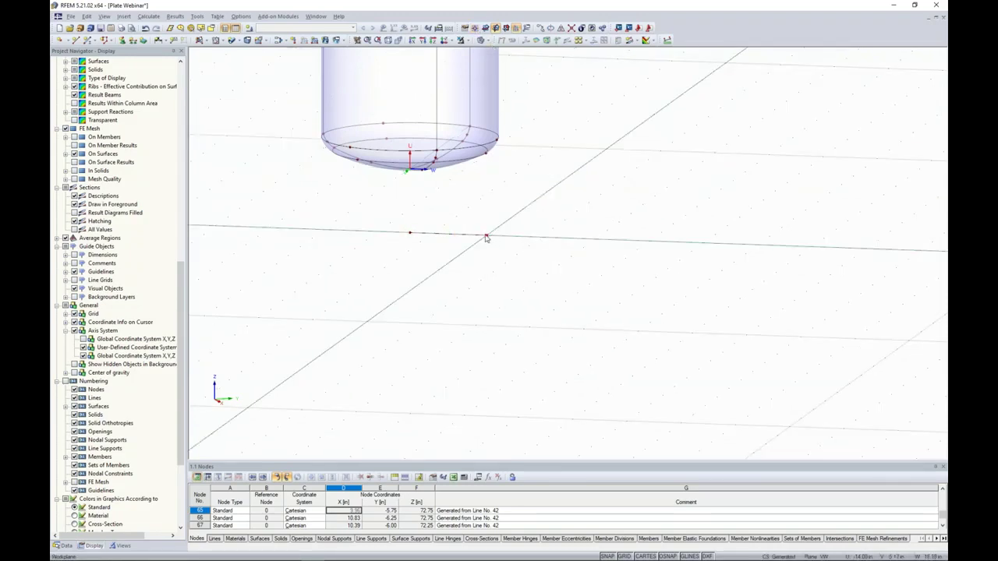
# Set the work plane's grid point spacing to 1 in for both b and h
pyautogui.keyDown('ctrl'); pyautogui.moveTo(523, 294); pyautogui.dragTo(433, 320, button='middle'); pyautogui.keyUp('ctrl')
pyautogui.scroll(-8, 497, 311)
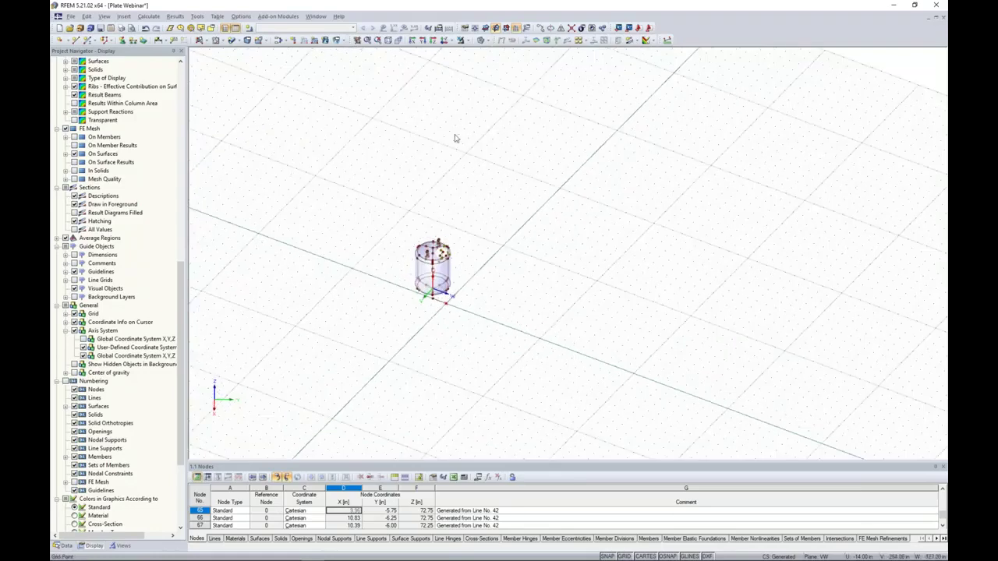
pyautogui.scroll(4, 519, 301)
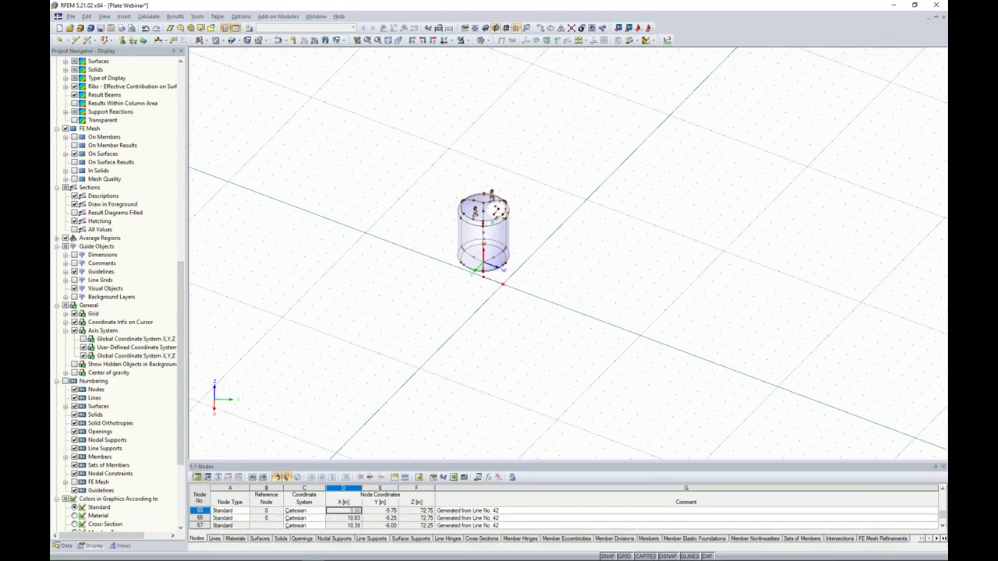
pyautogui.rightClick(628, 556)
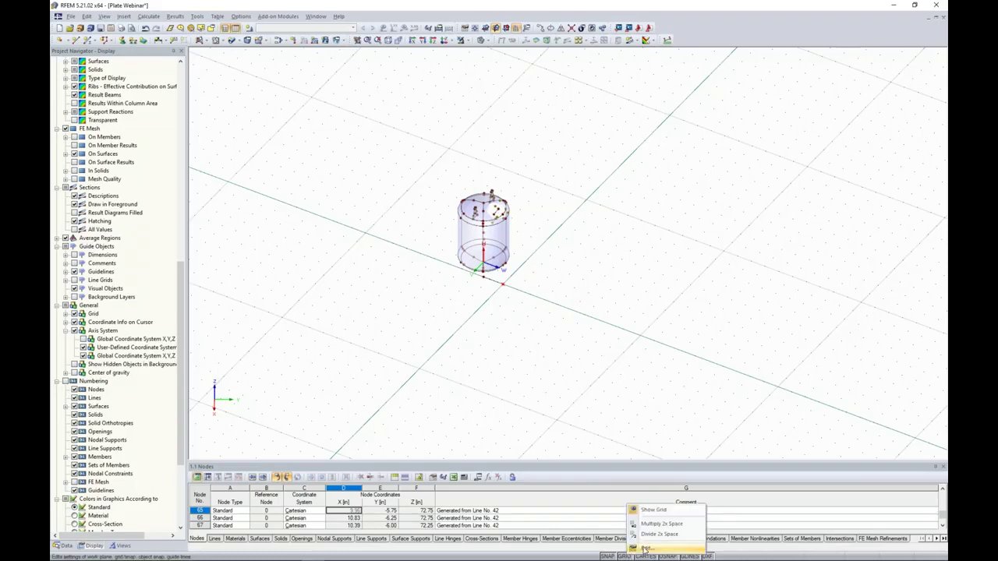
pyautogui.click(644, 549)
pyautogui.doubleClick(557, 319)
pyautogui.write('1')
pyautogui.press('Tab')
pyautogui.write('1')
pyautogui.press('Tab')
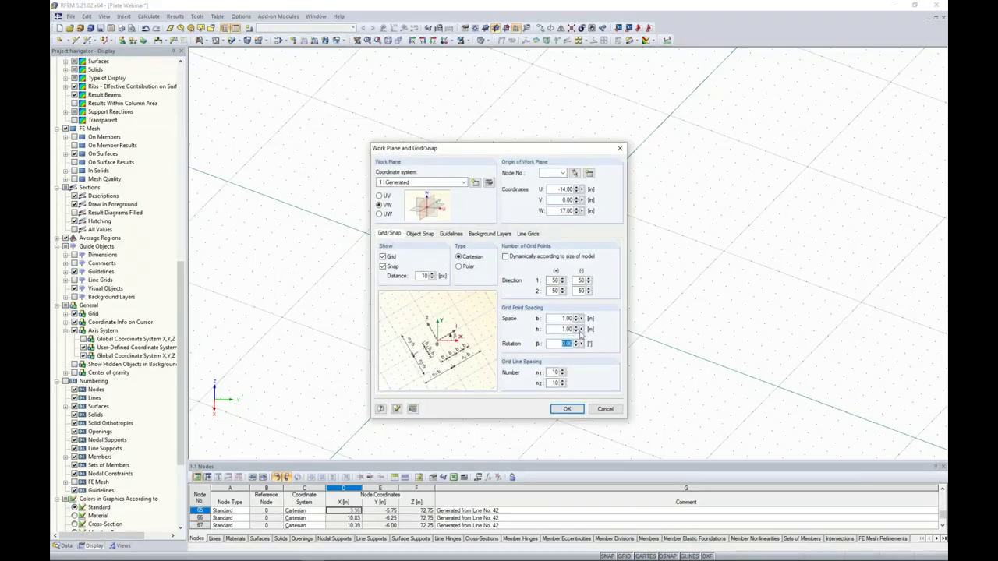
pyautogui.click(567, 410)
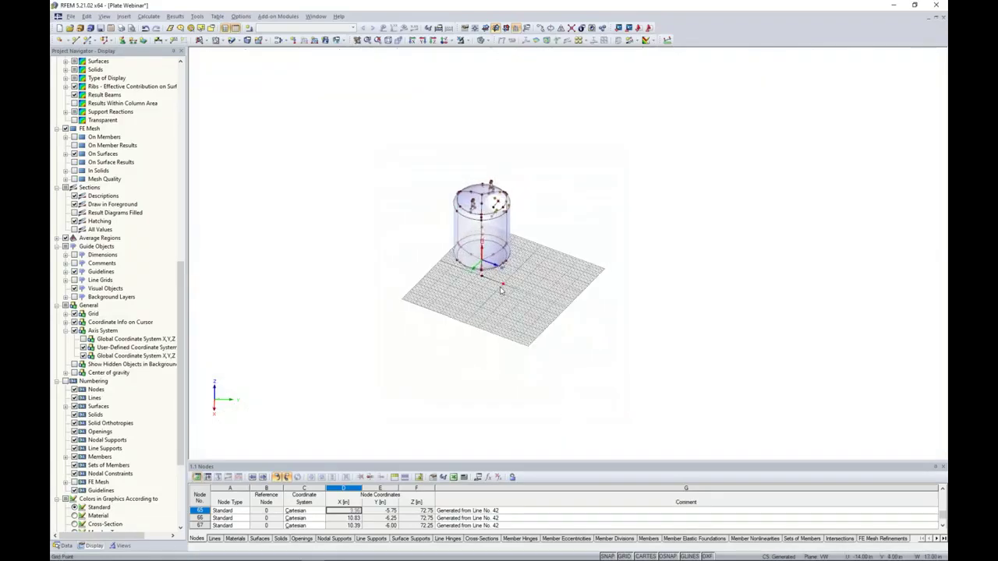
# Create a rigid rectangular surface via center, about 2 by 2 in, centred on the work plane origin, and save the model
pyautogui.scroll(8, 501, 290)
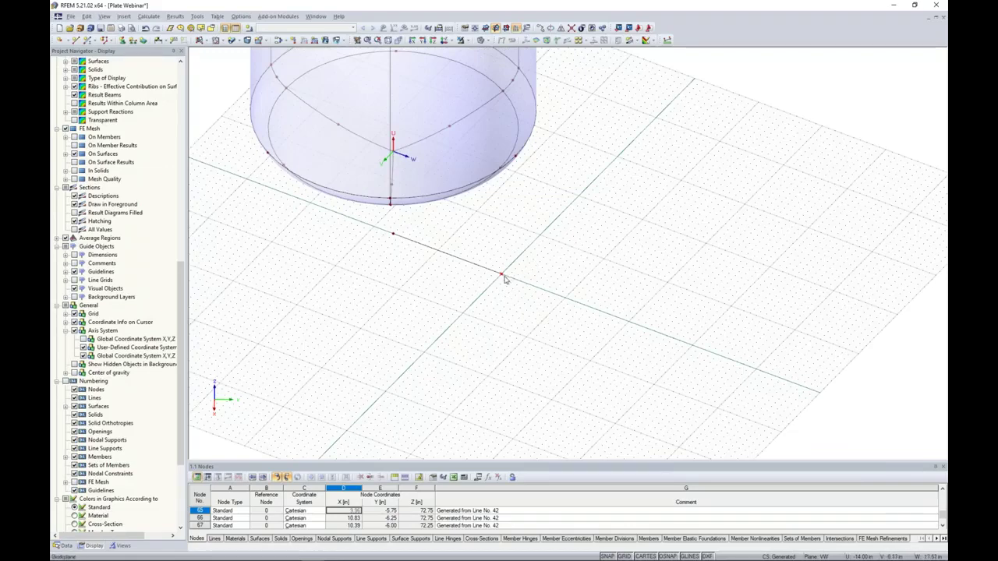
pyautogui.scroll(2, 505, 279)
pyautogui.scroll(2, 505, 280)
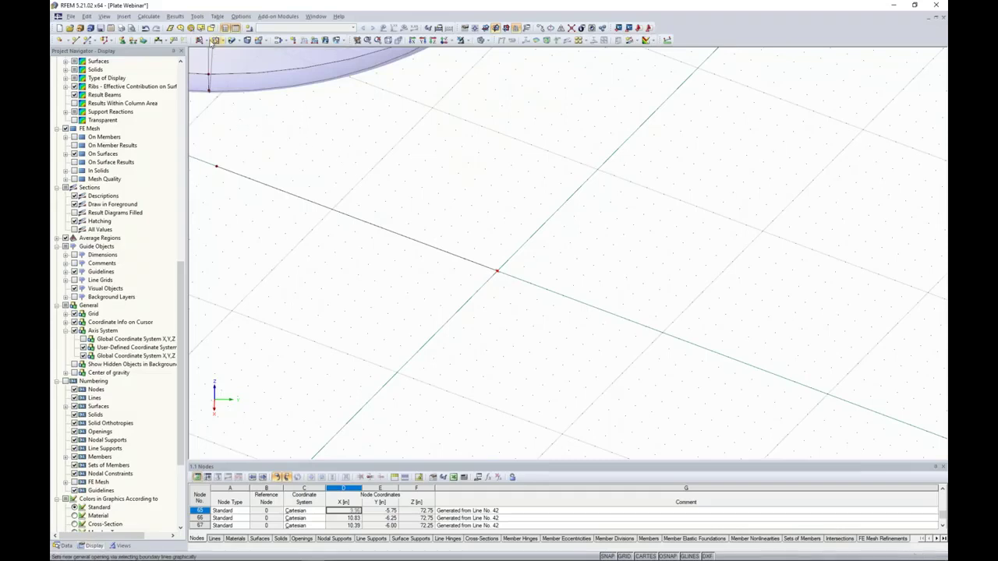
pyautogui.click(206, 40)
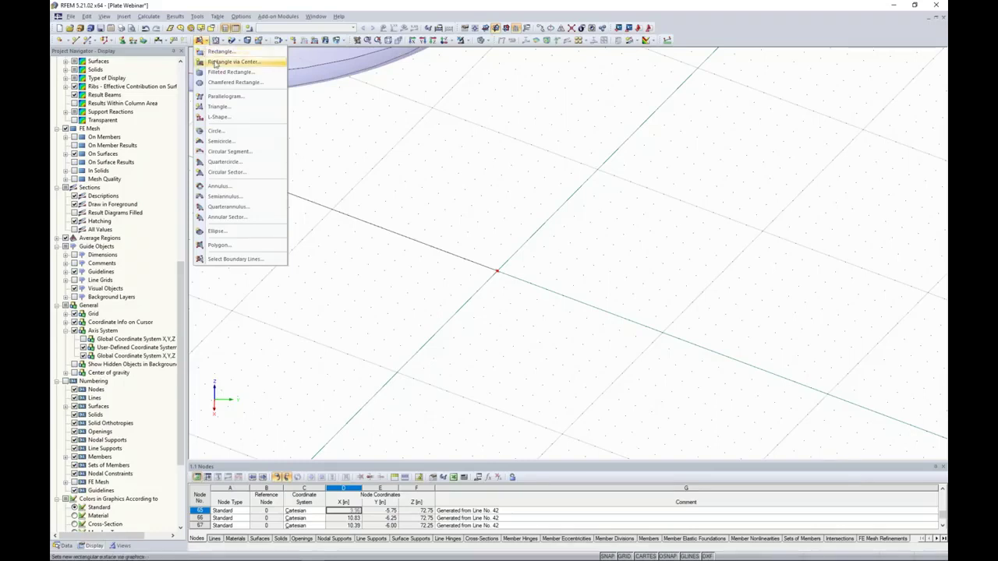
pyautogui.click(216, 64)
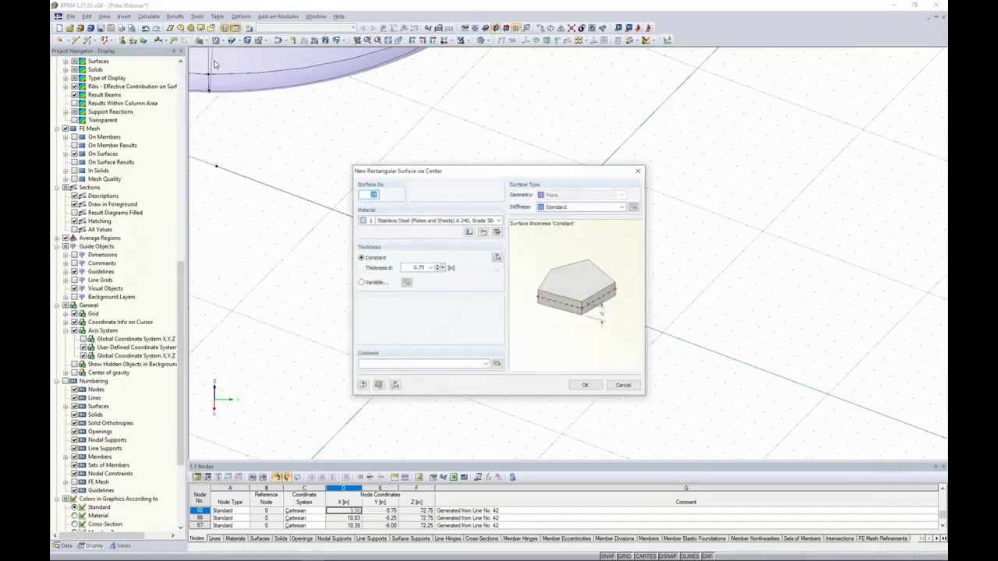
pyautogui.click(575, 207)
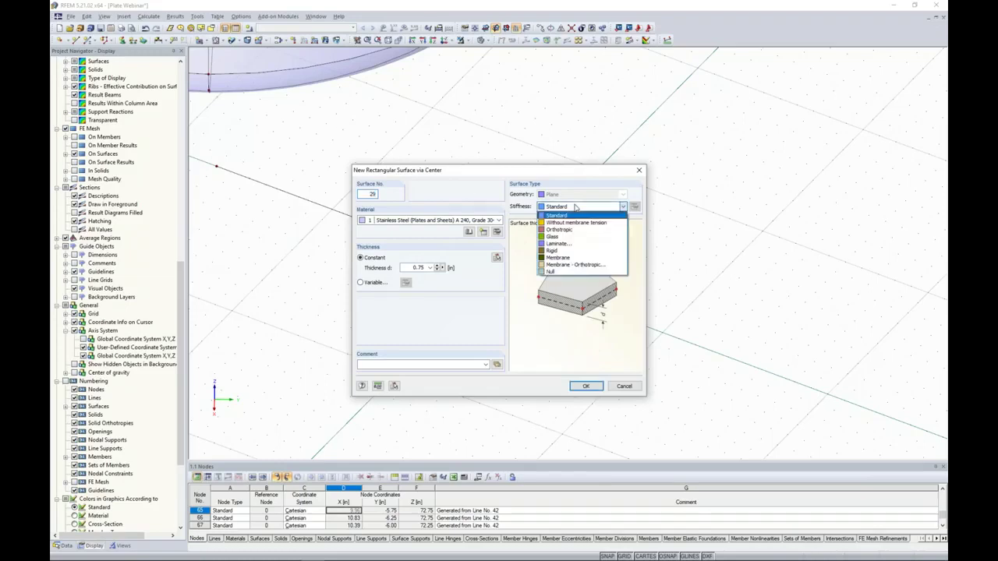
pyautogui.click(566, 250)
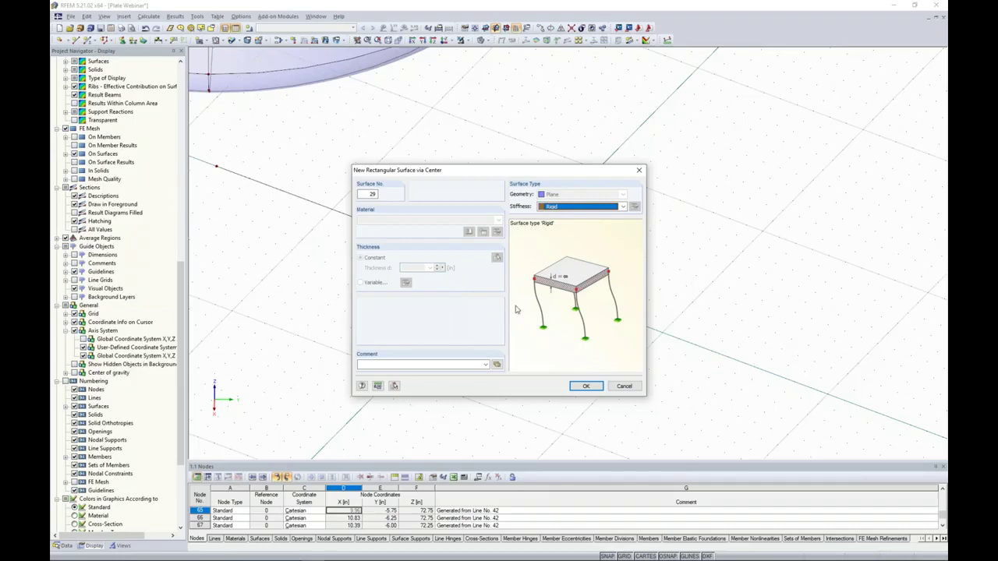
pyautogui.click(586, 386)
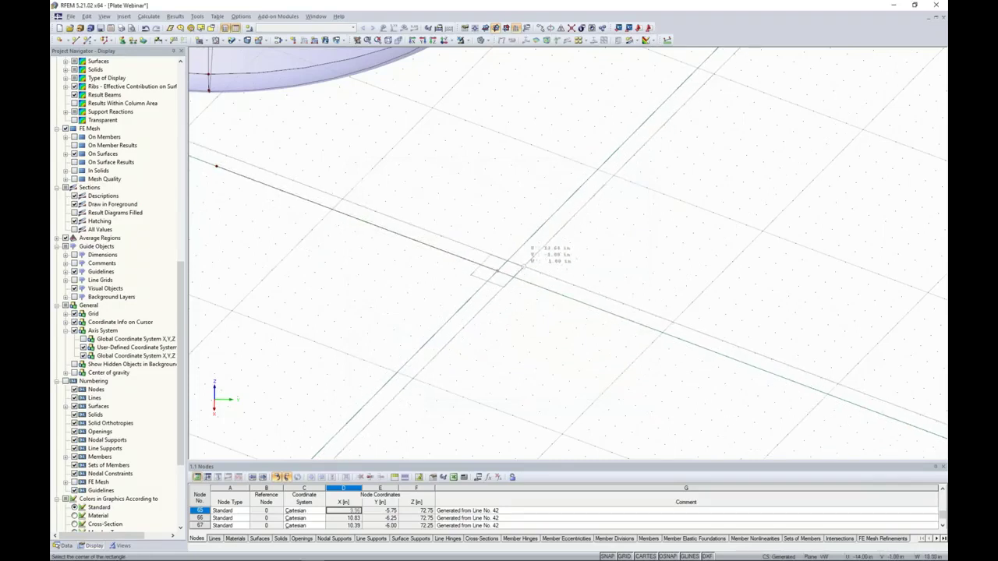
pyautogui.click(496, 271)
pyautogui.scroll(3, 524, 266)
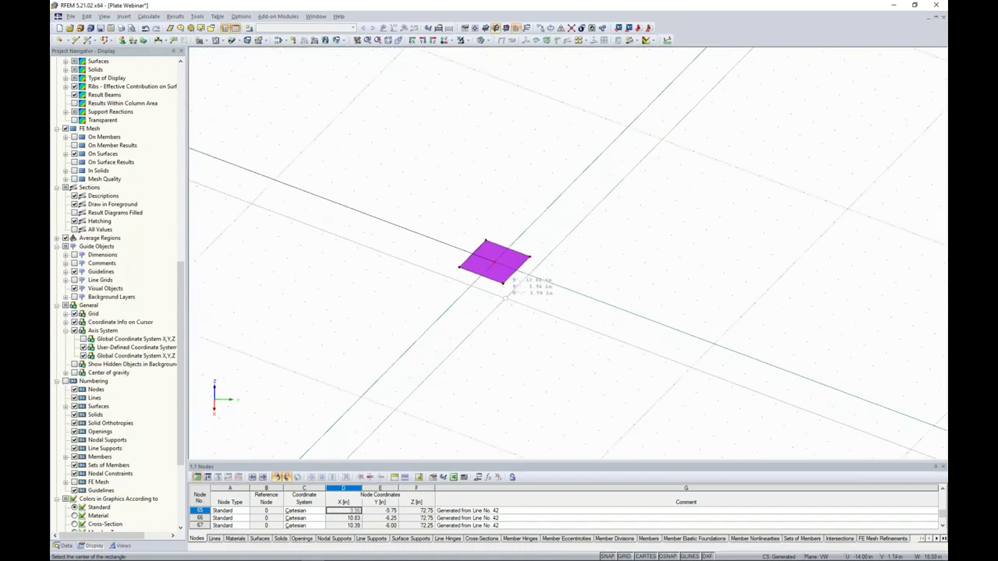
pyautogui.press('Escape')
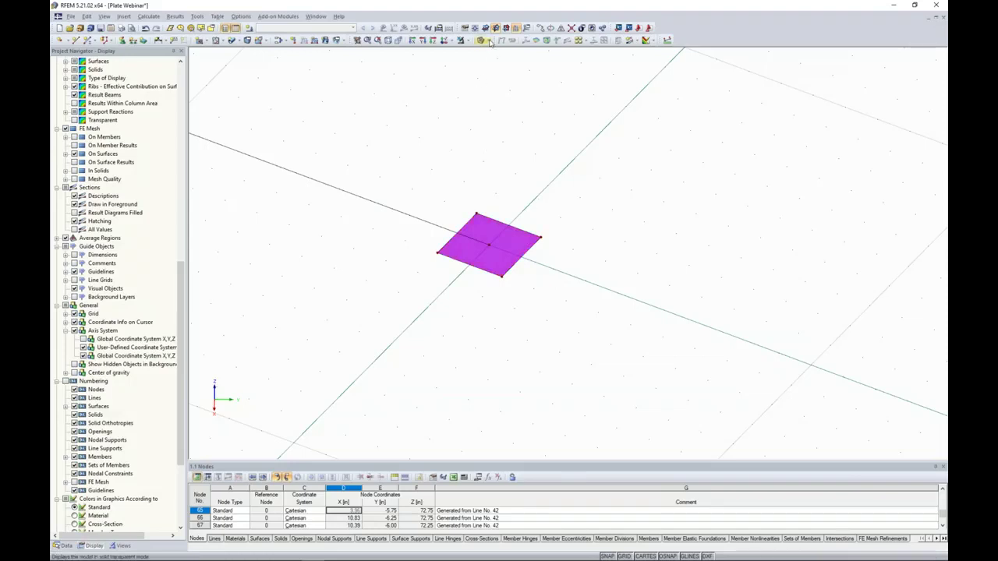
pyautogui.click(100, 28)
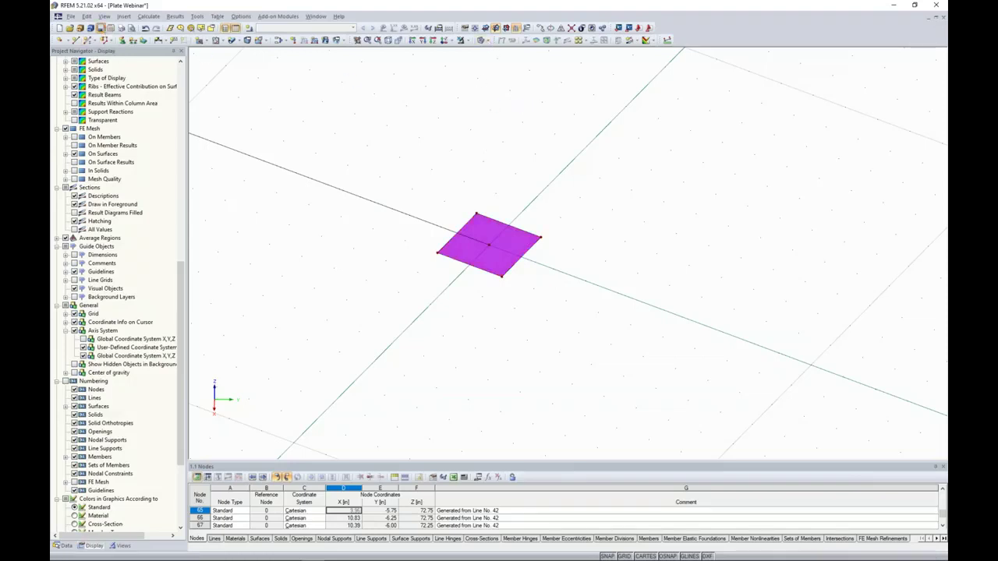
# In wireframe display, extrude the rigid plate's boundary lines into stainless steel surfaces 21 in deep and 0.12 in thick in the global +Z direction
pyautogui.click(481, 40)
pyautogui.click(493, 56)
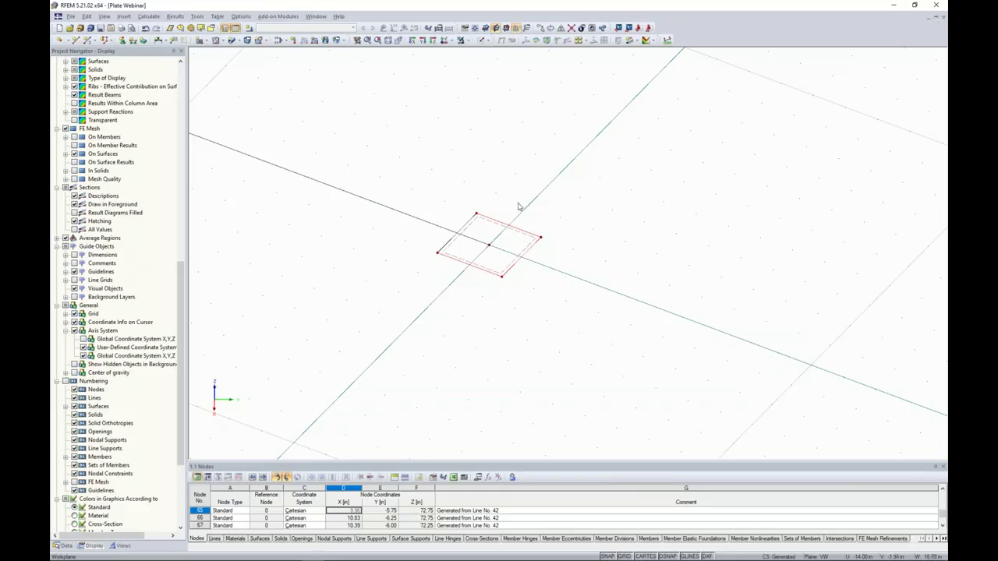
pyautogui.rightClick(498, 224)
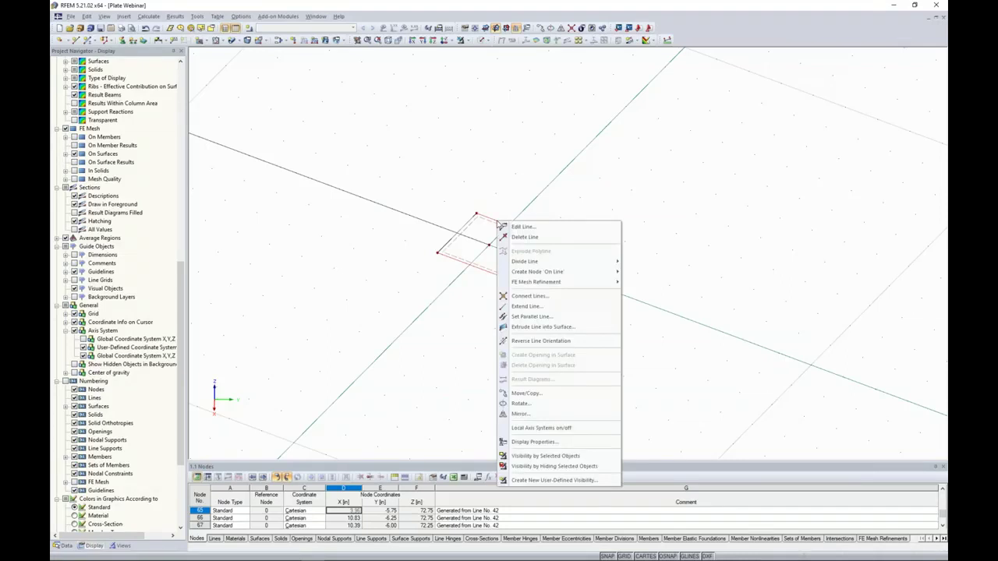
pyautogui.click(537, 328)
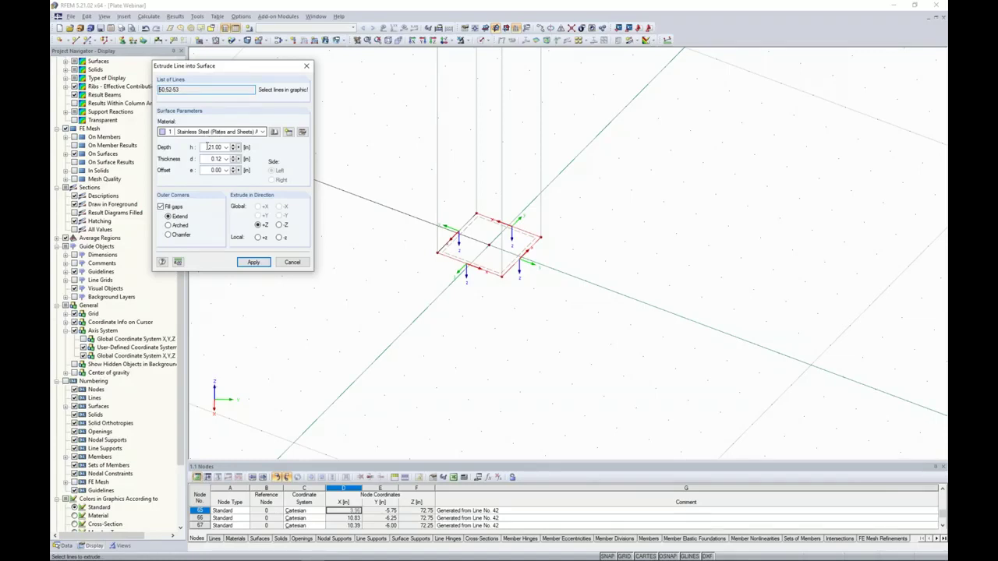
pyautogui.doubleClick(209, 147)
pyautogui.write('21')
pyautogui.press('Tab')
pyautogui.write('0')
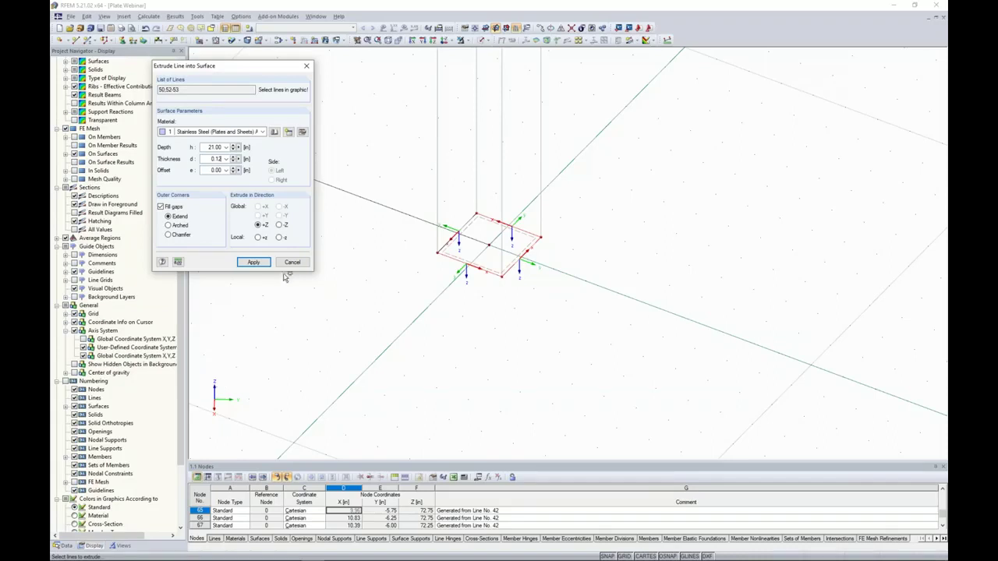
pyautogui.click(253, 262)
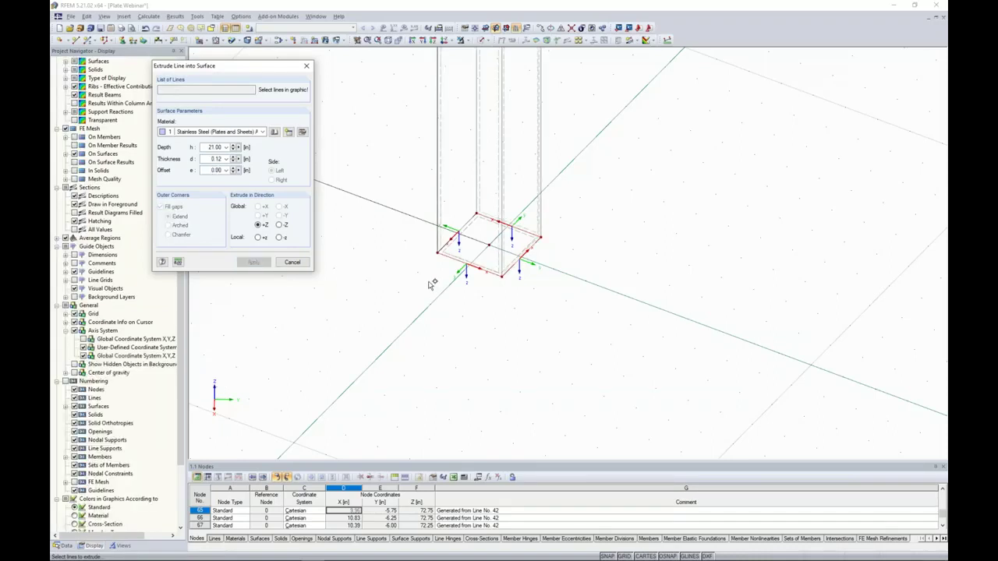
pyautogui.press('Escape')
# Examine the extruded leg and where it meets the tank's bottom dome in solid transparent display
pyautogui.scroll(-4, 390, 275)
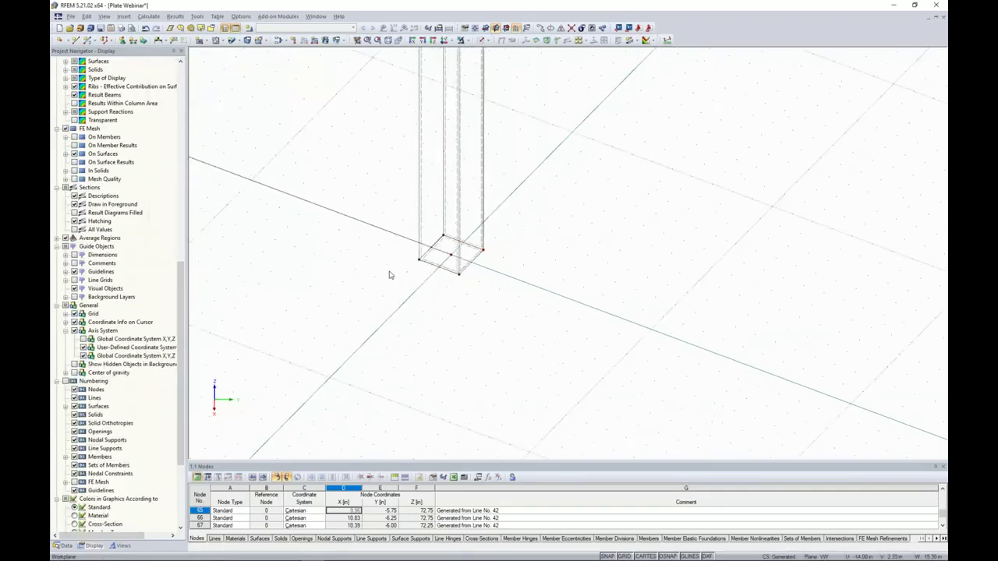
pyautogui.click(483, 39)
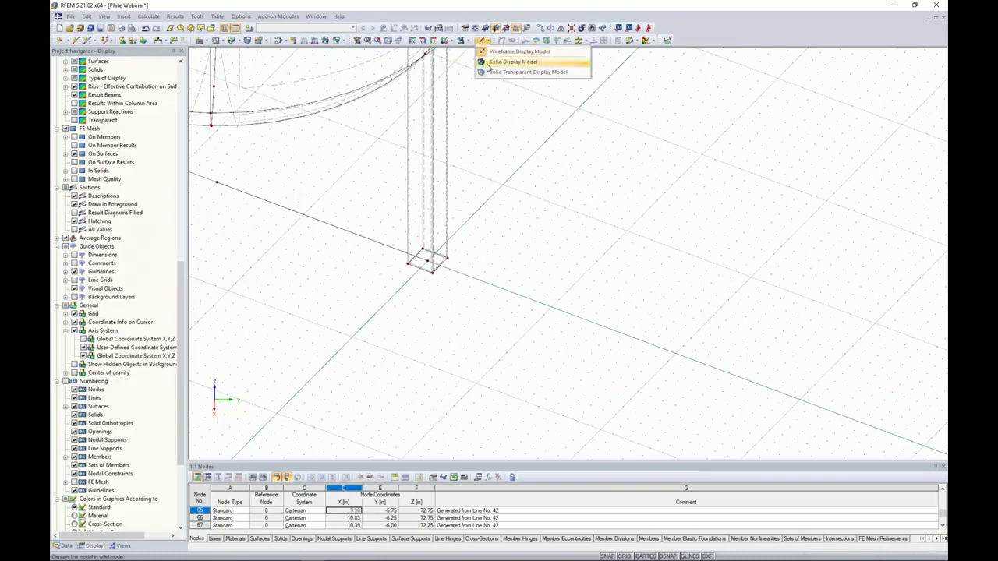
pyautogui.click(499, 62)
pyautogui.scroll(2, 515, 319)
pyautogui.keyDown('ctrl'); pyautogui.moveTo(515, 319); pyautogui.dragTo(475, 252, button='middle'); pyautogui.keyUp('ctrl')
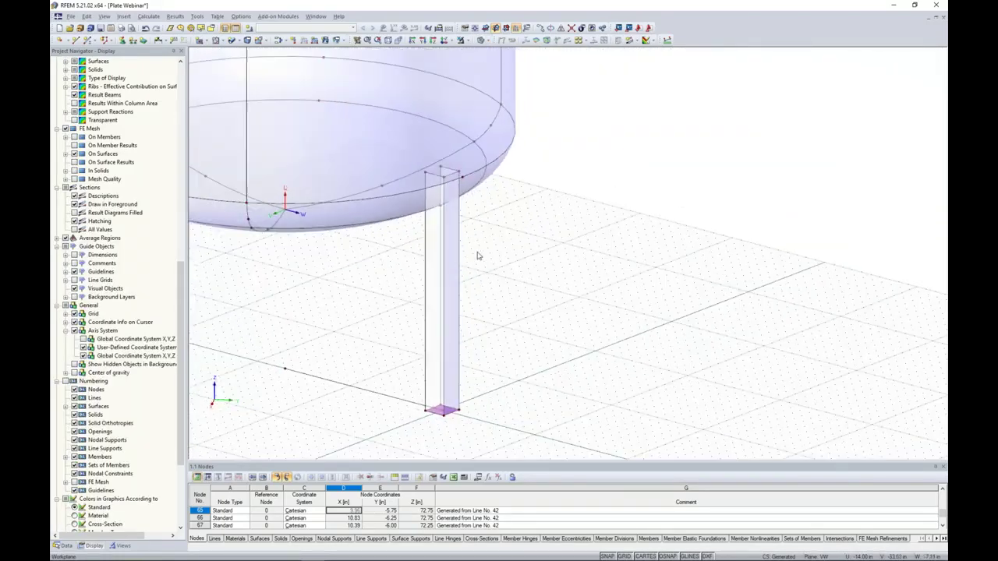
pyautogui.keyDown('ctrl'); pyautogui.moveTo(457, 319); pyautogui.dragTo(503, 308, button='middle'); pyautogui.keyUp('ctrl')
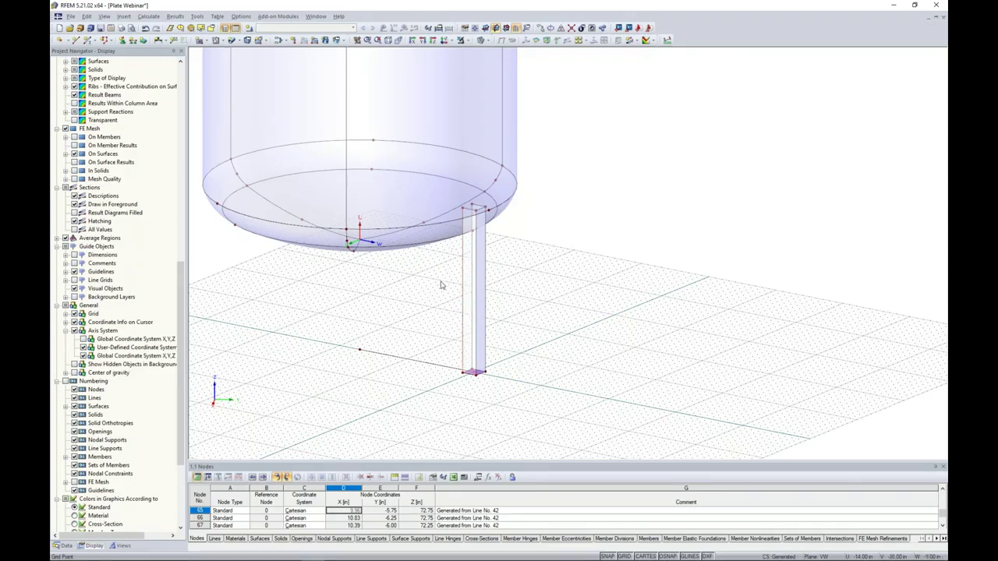
pyautogui.keyDown('ctrl'); pyautogui.moveTo(441, 284); pyautogui.dragTo(478, 268, button='middle'); pyautogui.keyUp('ctrl')
pyautogui.scroll(3, 477, 268)
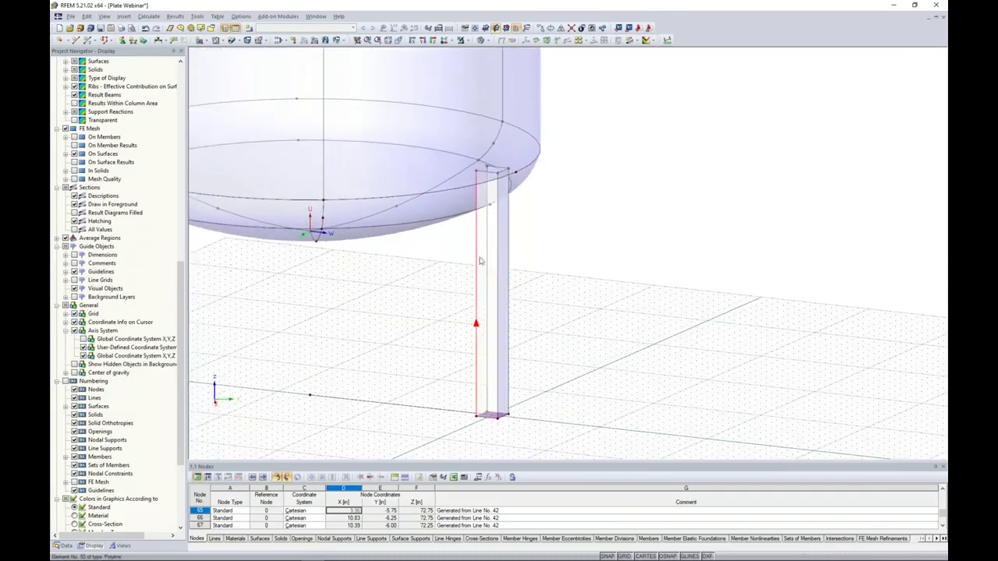
# Switch the model to wireframe display and focus on the upper end of the leg inside the bottom dome
pyautogui.click(488, 42)
pyautogui.click(492, 51)
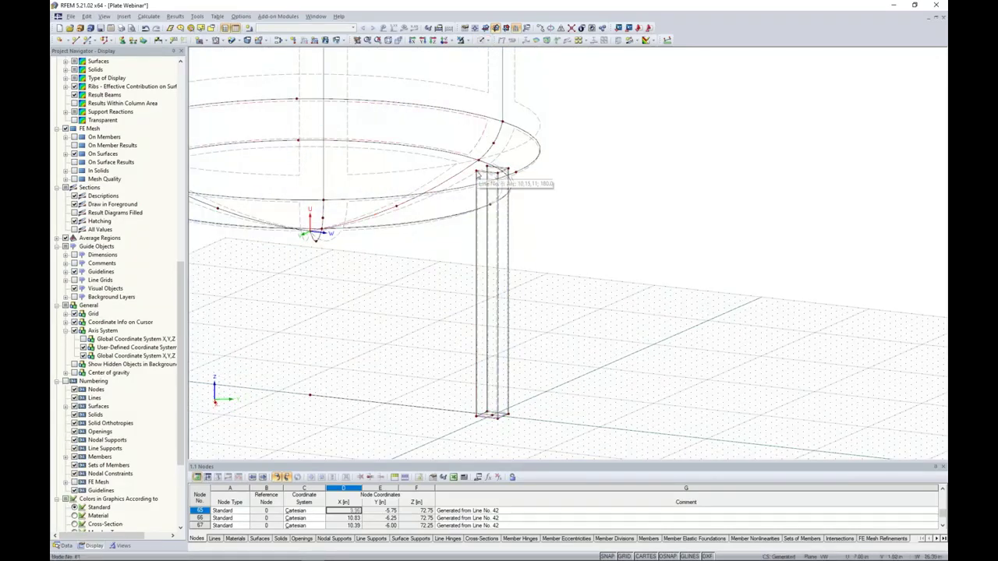
pyautogui.scroll(3, 479, 175)
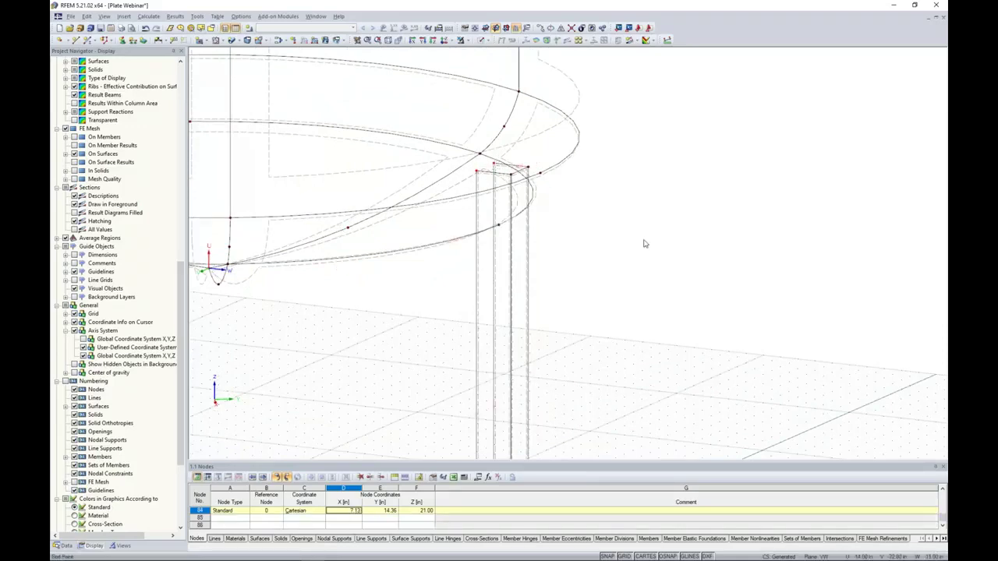
pyautogui.keyDown('ctrl'); pyautogui.moveTo(644, 245); pyautogui.dragTo(629, 190, button='middle'); pyautogui.keyUp('ctrl')
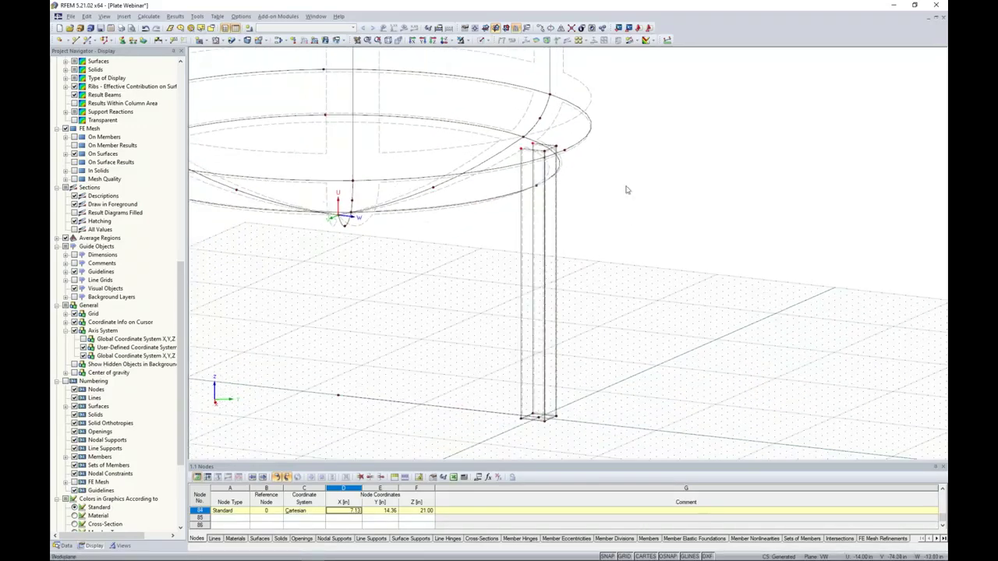
# Rotate the selected top leg nodes by 5° about the V axis through the leg's inner base corner, without creating connecting lines
pyautogui.click(550, 29)
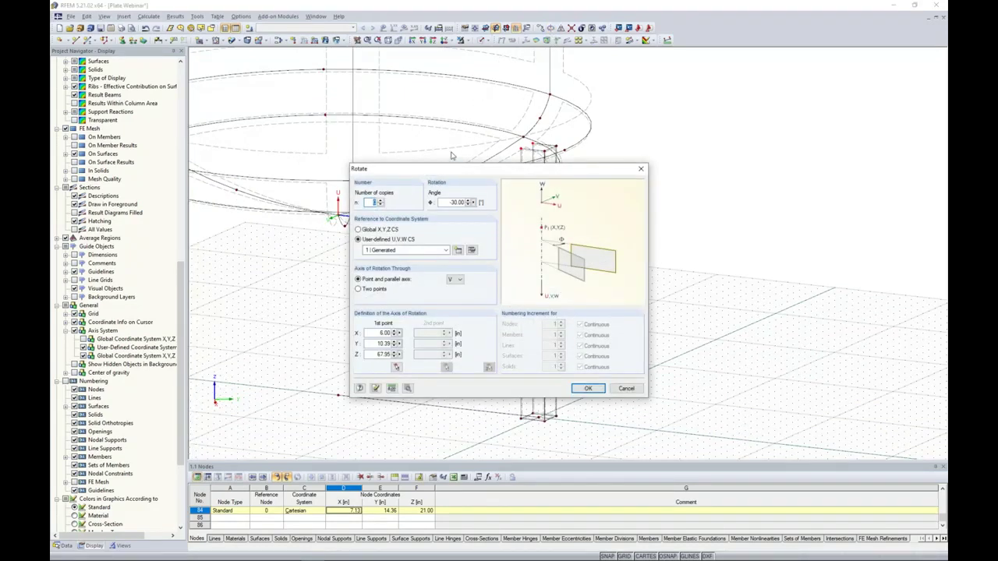
pyautogui.moveTo(441, 202); pyautogui.dragTo(495, 203)
pyautogui.write('5')
pyautogui.click(396, 367)
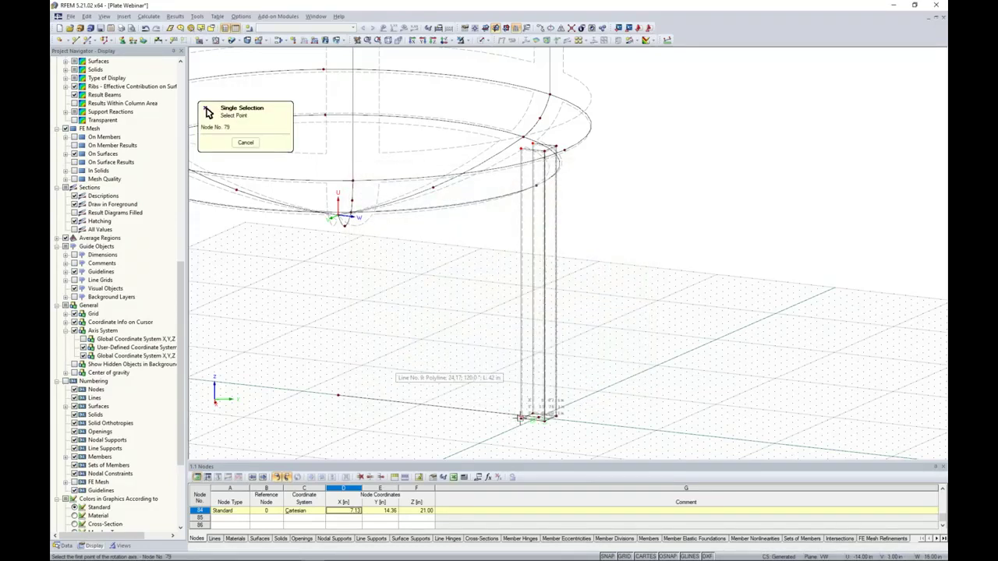
pyautogui.click(521, 418)
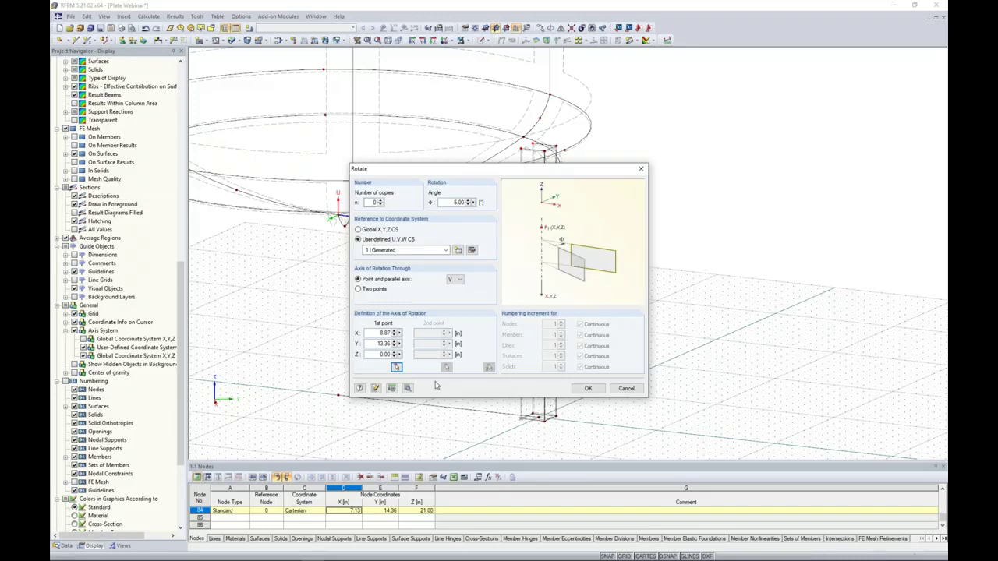
pyautogui.click(407, 387)
pyautogui.click(361, 175)
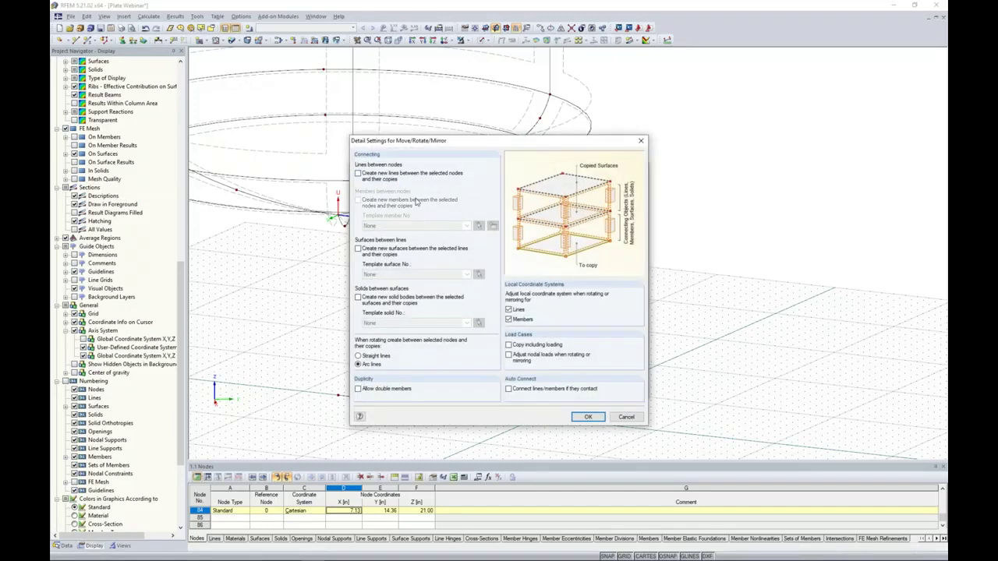
pyautogui.click(585, 417)
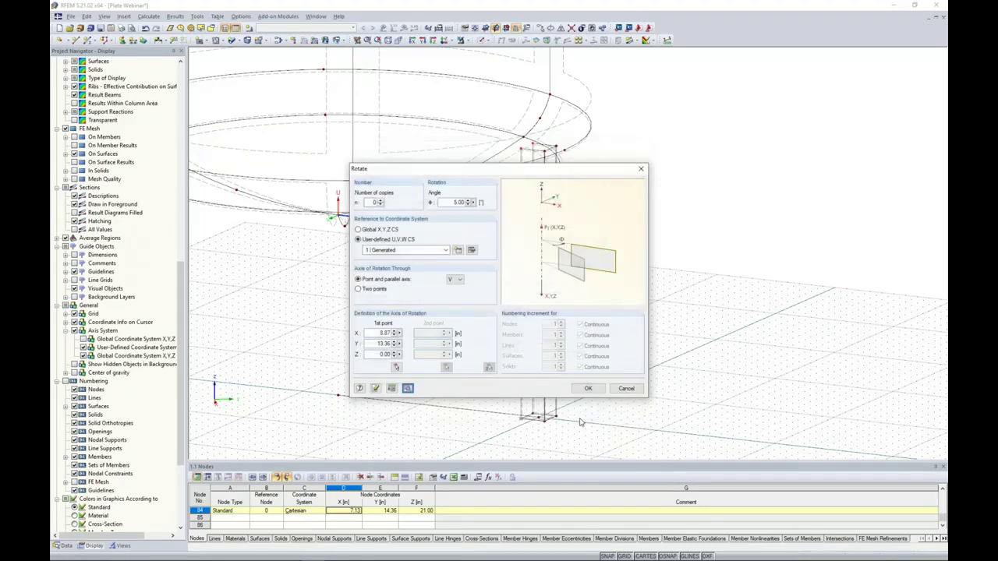
pyautogui.click(588, 388)
# Switch the model to the solid transparent display
pyautogui.moveTo(613, 308); pyautogui.dragTo(558, 316, button='middle')
pyautogui.click(483, 41)
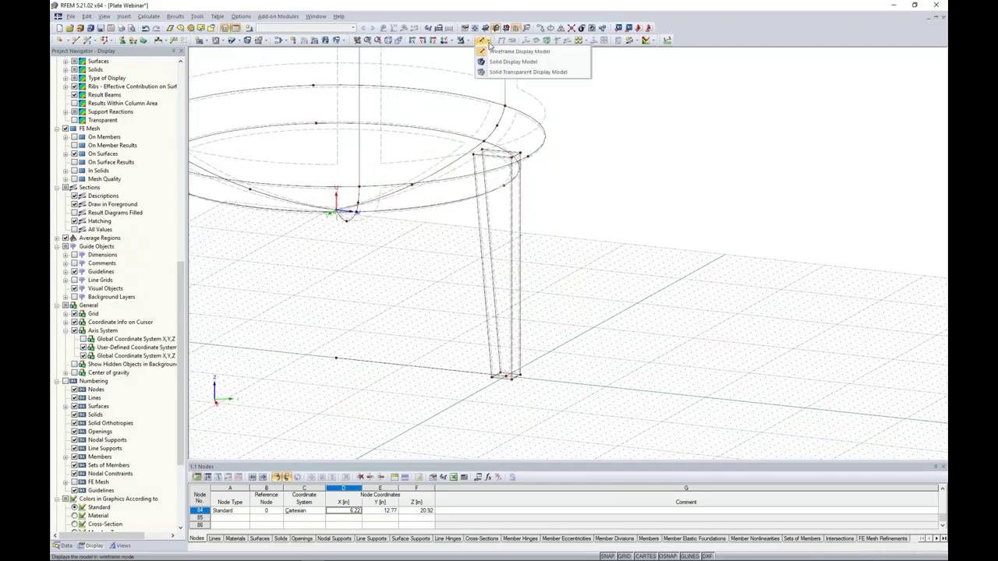
pyautogui.click(518, 72)
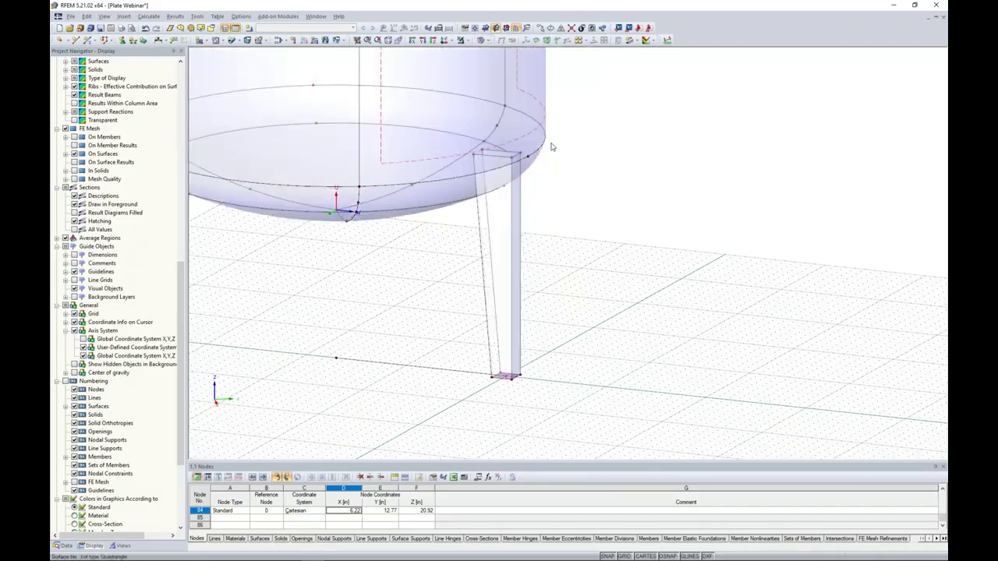
pyautogui.moveTo(644, 269); pyautogui.dragTo(703, 233, button='middle')
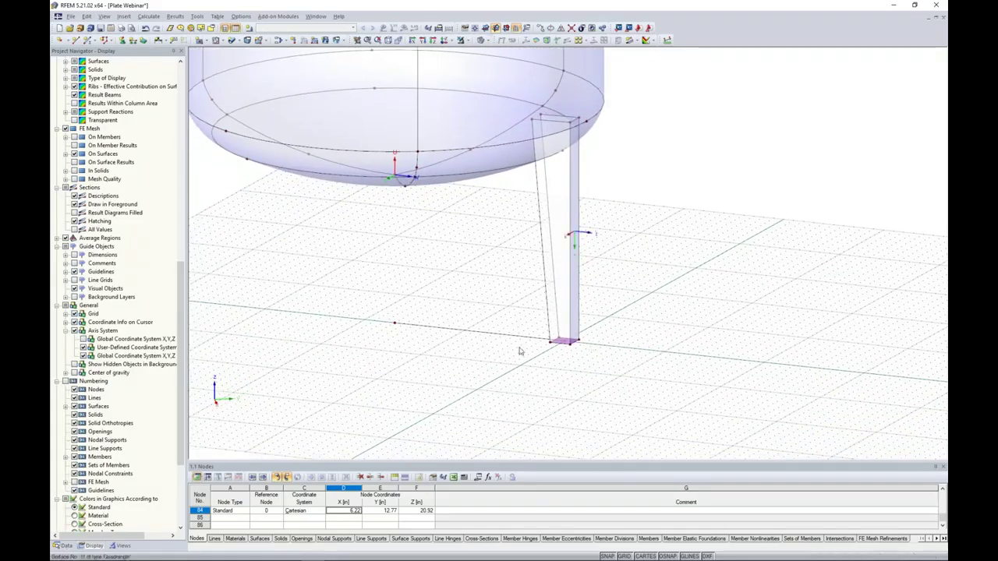
# Start a new hinged nodal support definition and review the nonlinearity options for its Y-direction support
pyautogui.scroll(4, 566, 352)
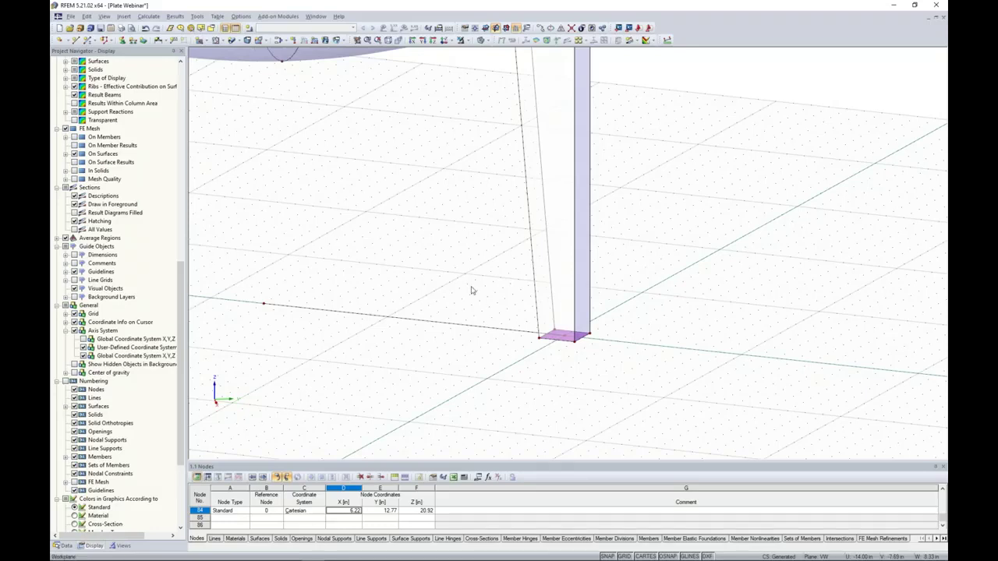
pyautogui.scroll(-1, 471, 291)
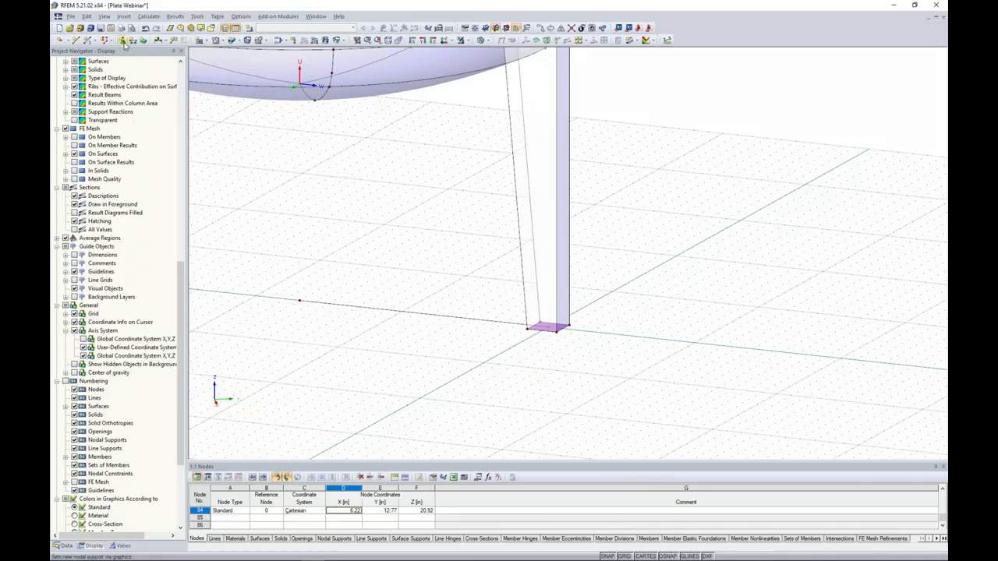
pyautogui.click(122, 41)
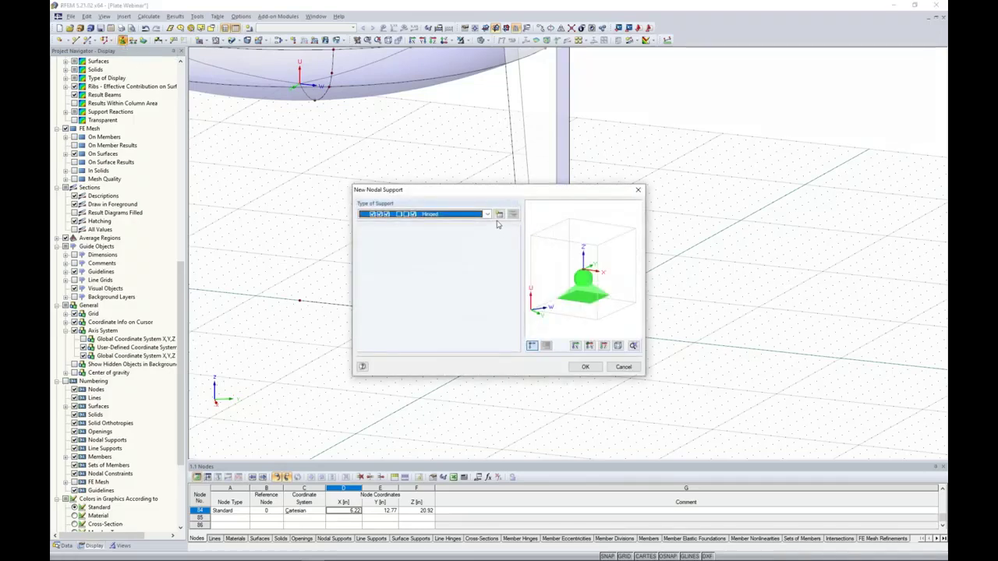
pyautogui.click(501, 215)
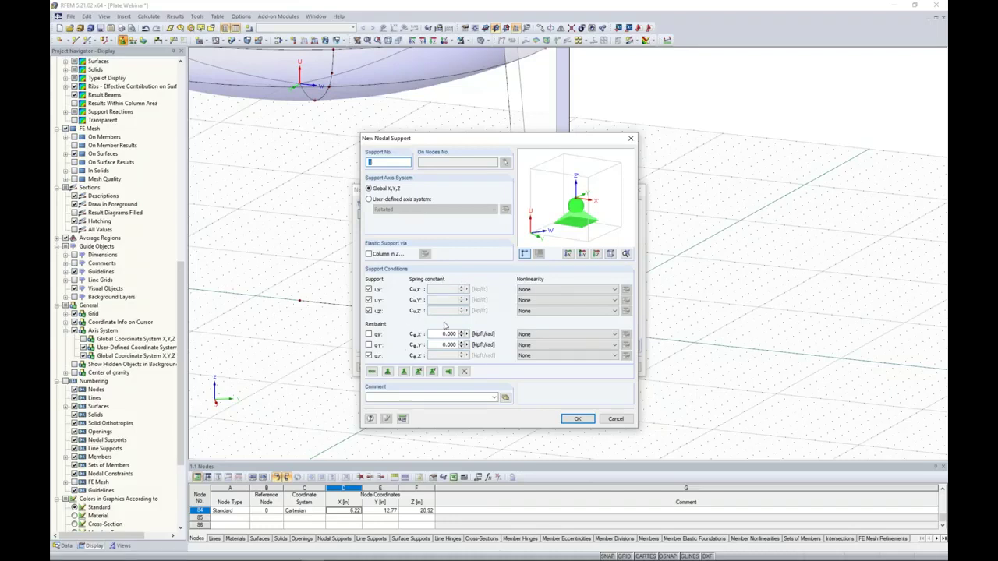
pyautogui.click(534, 300)
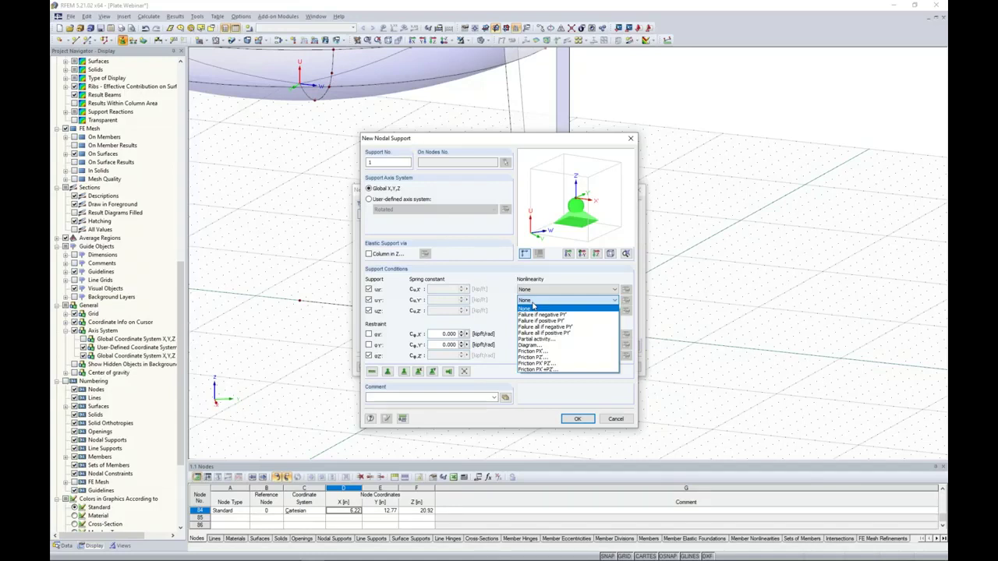
pyautogui.click(529, 277)
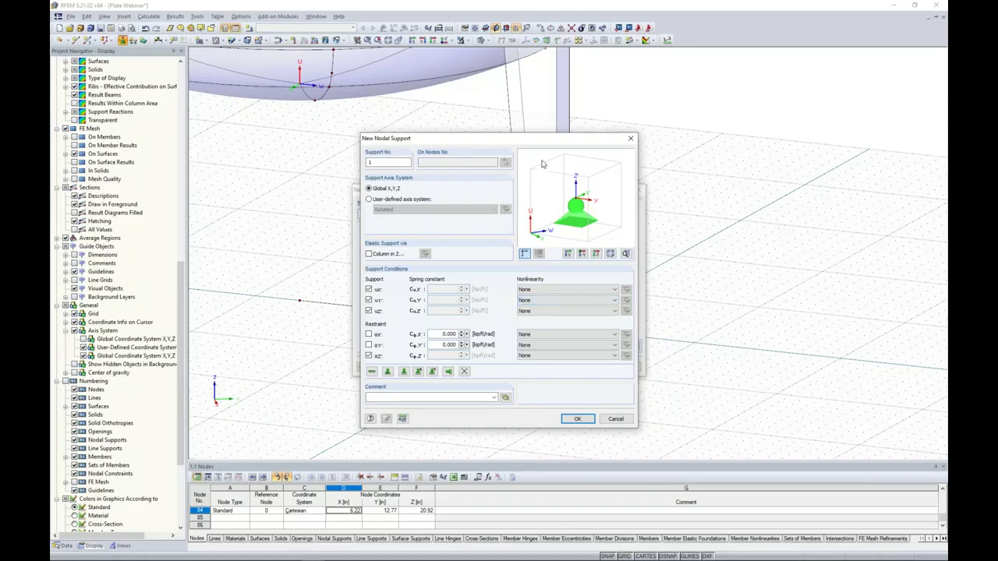
pyautogui.moveTo(536, 139); pyautogui.dragTo(499, 81)
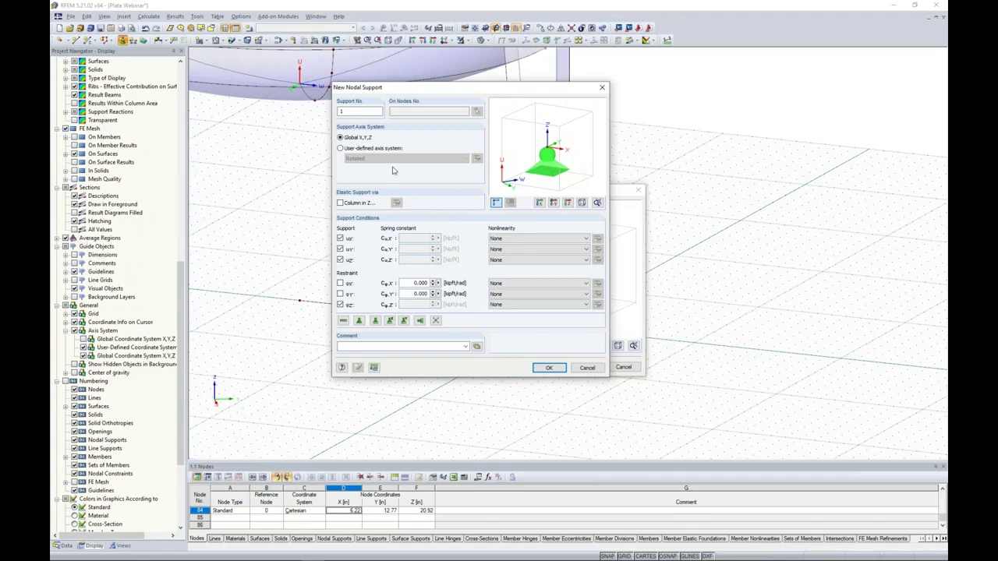
# Give the support a user-defined axis system that is the same as line 49, running from the centre to the leg base
pyautogui.click(341, 148)
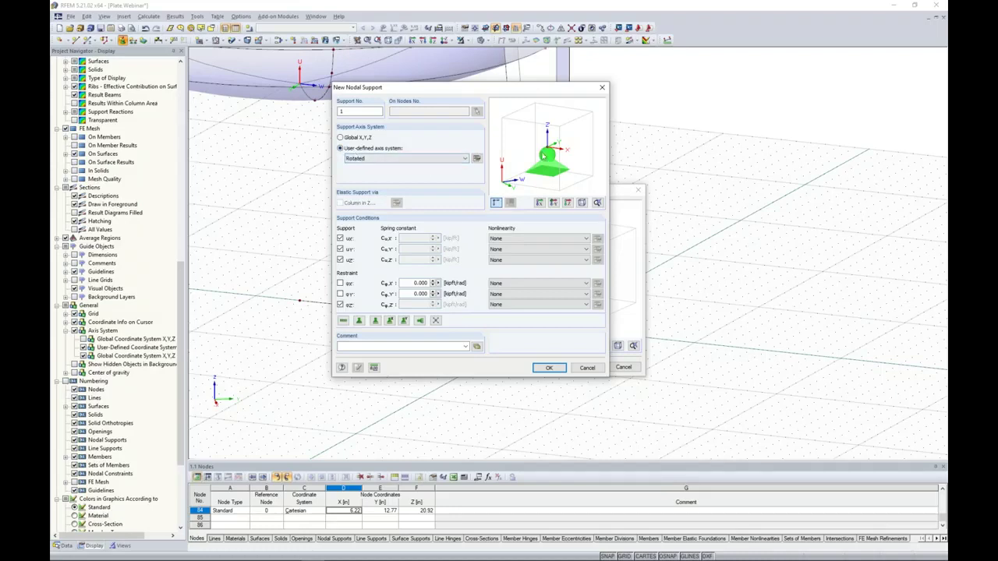
pyautogui.click(478, 159)
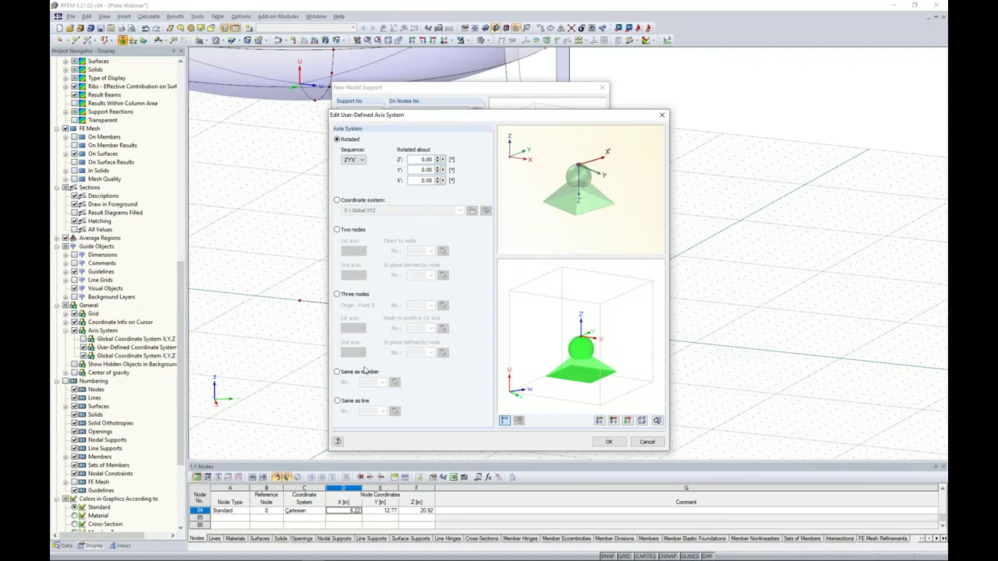
pyautogui.click(337, 401)
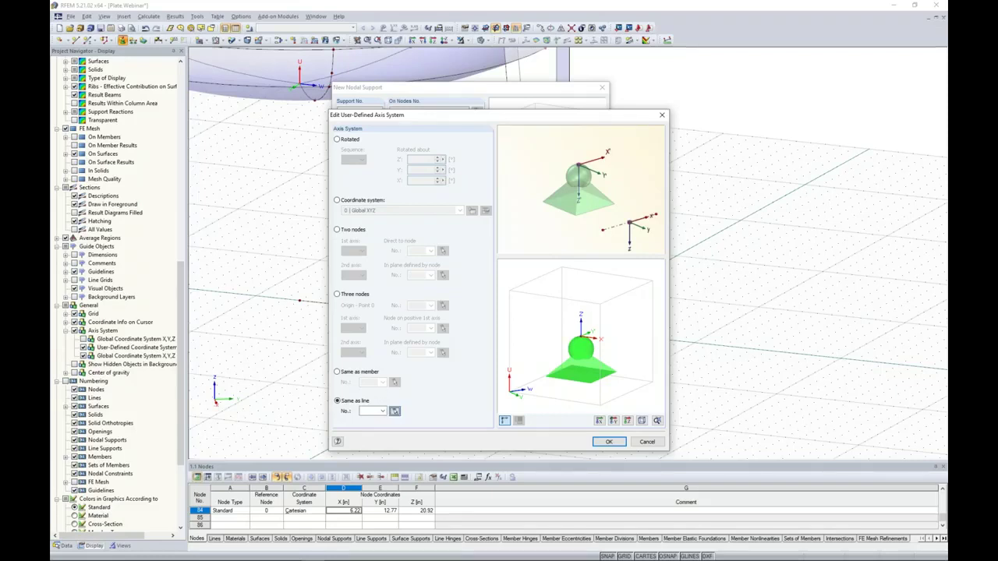
pyautogui.click(395, 411)
pyautogui.click(432, 314)
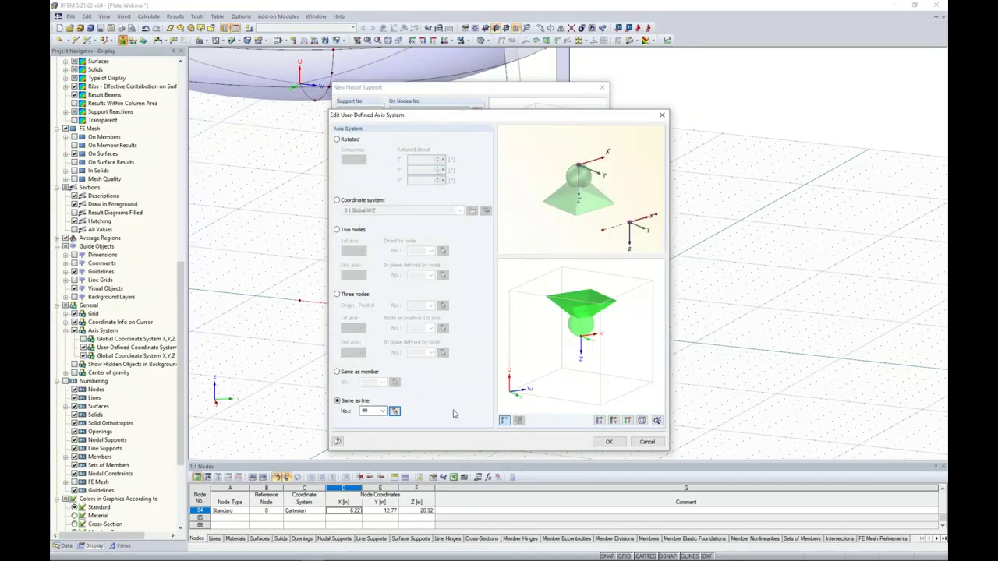
pyautogui.click(609, 441)
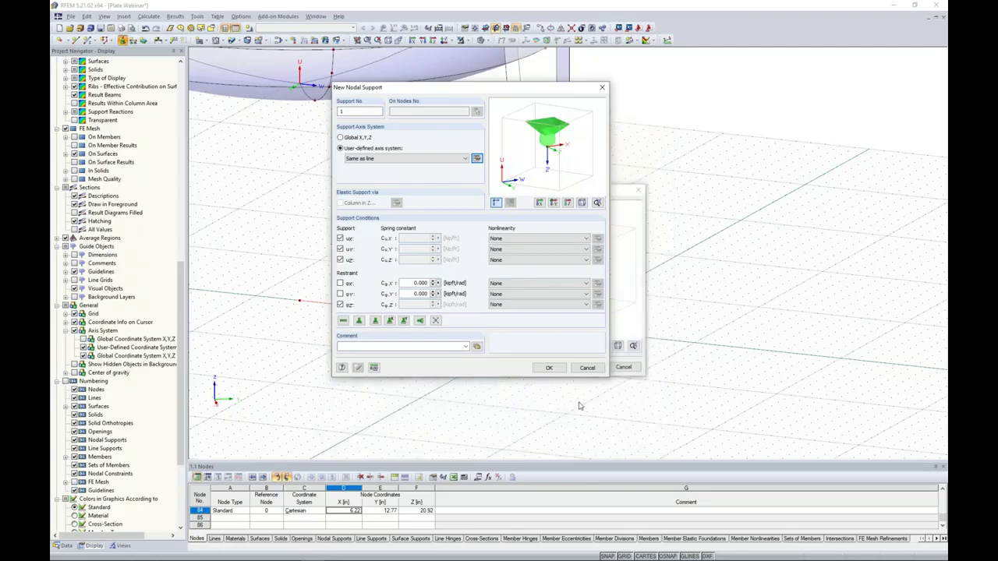
# Accept the hinged support definition and place the support on the centre node of the leg's base plate
pyautogui.click(549, 367)
pyautogui.click(584, 368)
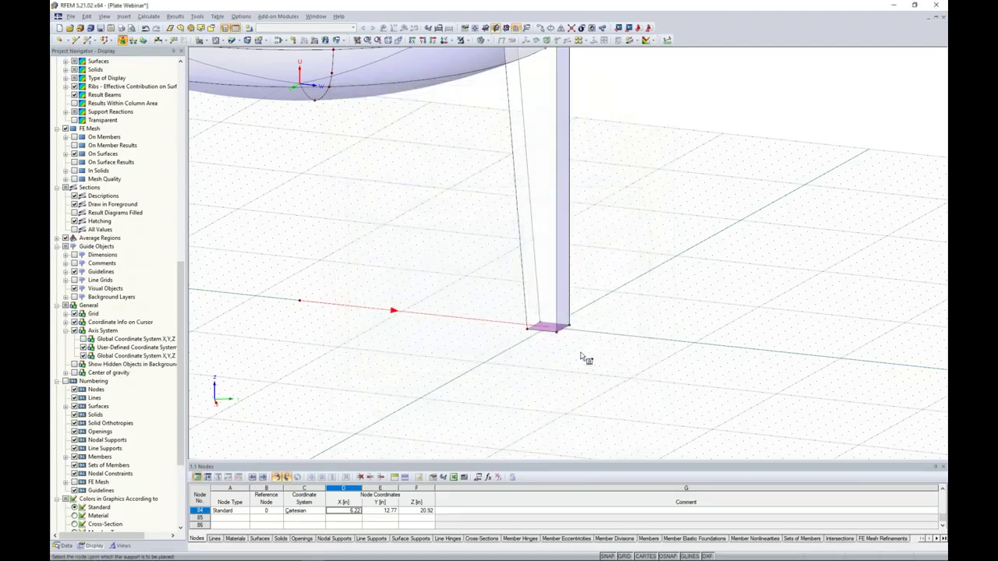
pyautogui.click(549, 327)
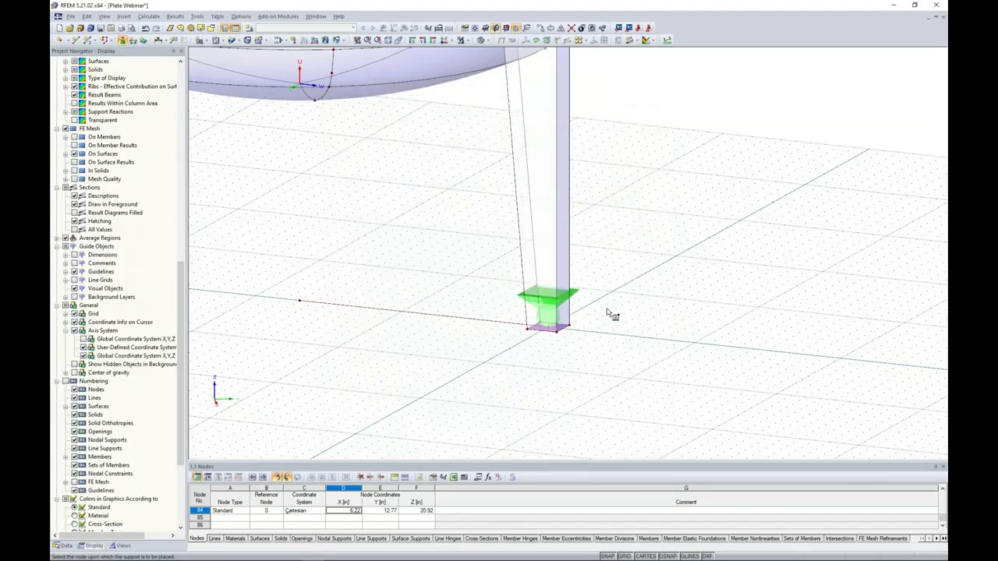
# Examine the orientation of the new support at the leg base from different view angles
pyautogui.scroll(-5, 609, 314)
pyautogui.moveTo(602, 316); pyautogui.dragTo(332, 318, button='middle')
pyautogui.scroll(1, 549, 347)
pyautogui.scroll(2, 552, 349)
pyautogui.scroll(1, 588, 351)
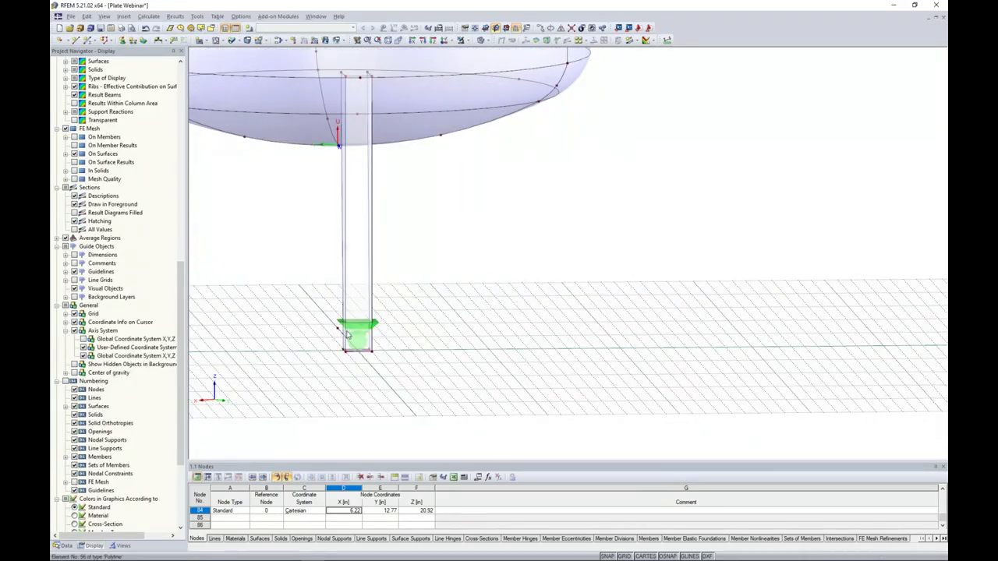
pyautogui.scroll(2, 345, 334)
pyautogui.scroll(-1, 339, 332)
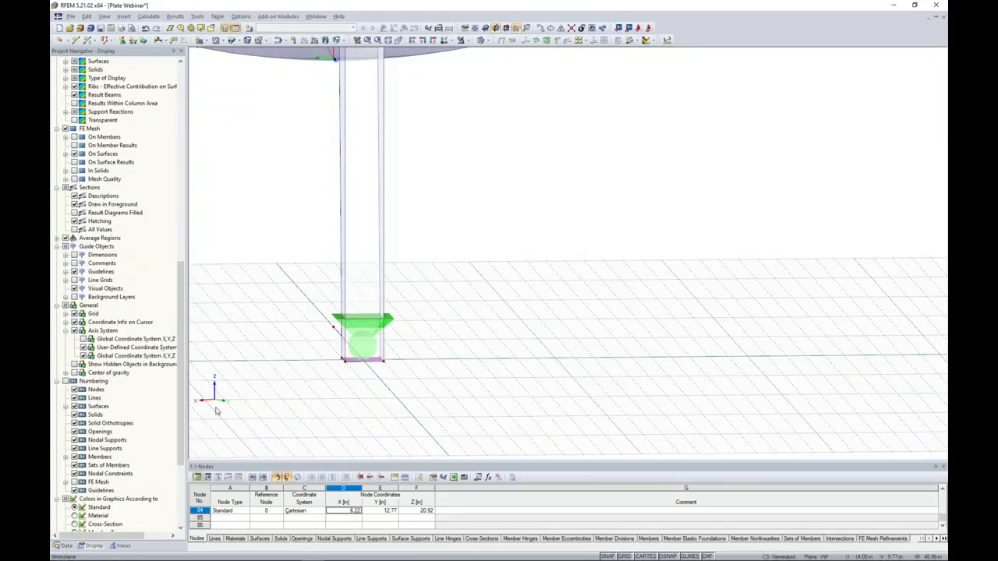
pyautogui.scroll(-1, 267, 357)
pyautogui.keyDown('ctrl'); pyautogui.moveTo(268, 357); pyautogui.dragTo(535, 360, button='middle'); pyautogui.keyUp('ctrl')
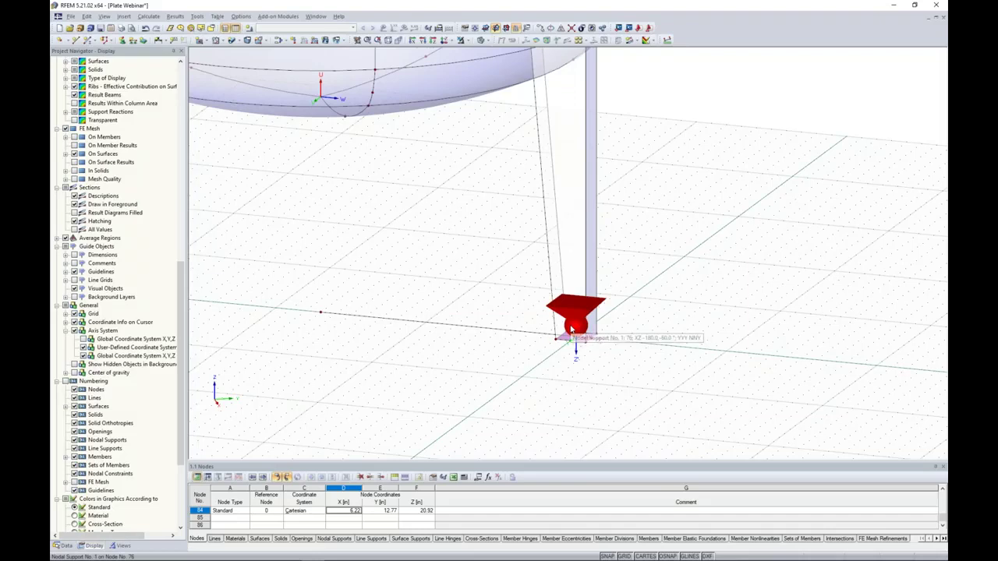
# Show the lines' local axis systems and set a rotation angle for line 49 that turns its z-axis upward
pyautogui.rightClick(503, 333)
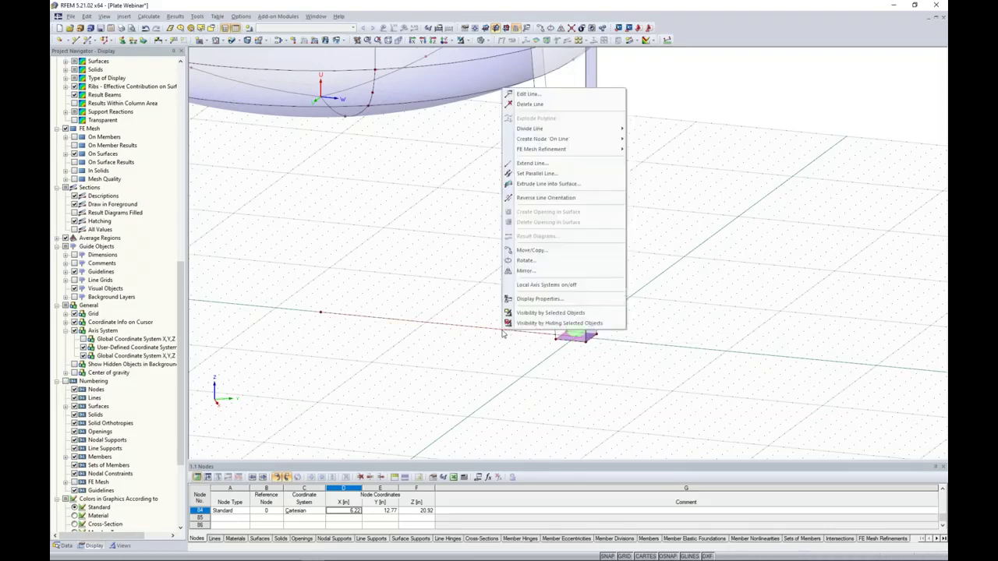
pyautogui.click(536, 292)
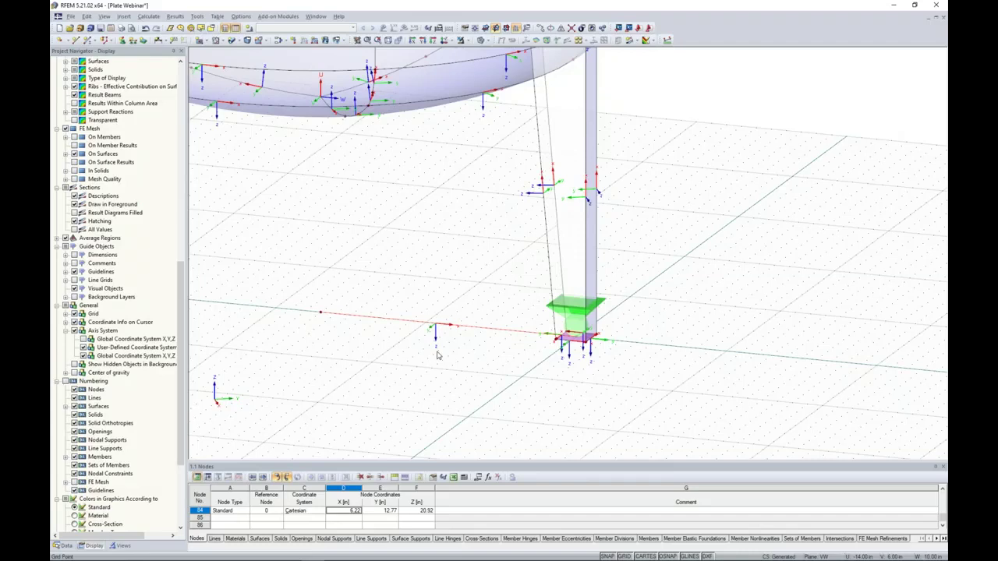
pyautogui.doubleClick(442, 328)
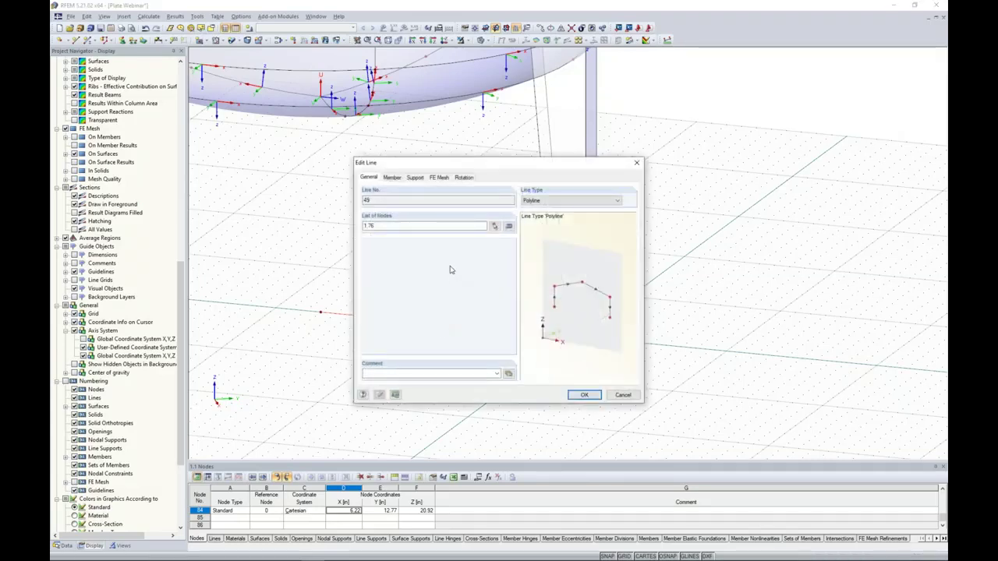
pyautogui.click(463, 177)
pyautogui.moveTo(427, 226); pyautogui.dragTo(514, 227)
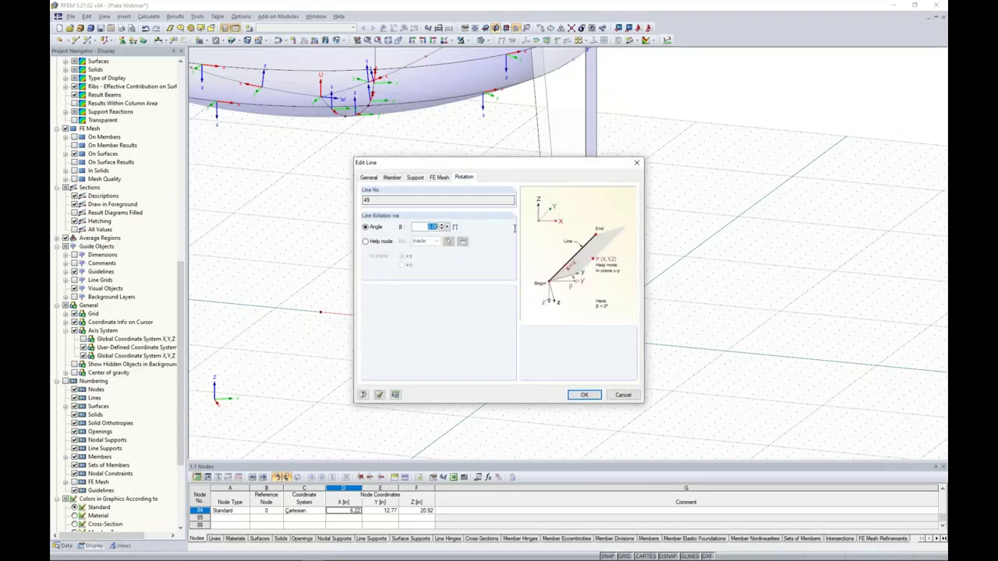
pyautogui.click(584, 394)
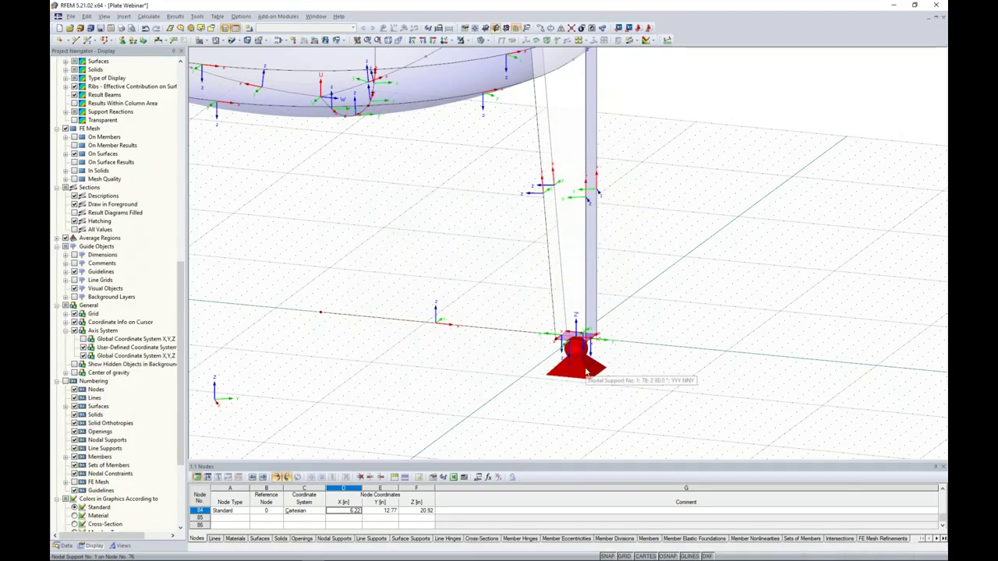
# Hide the lines' local axis systems and return the model to wireframe display
pyautogui.rightClick(482, 331)
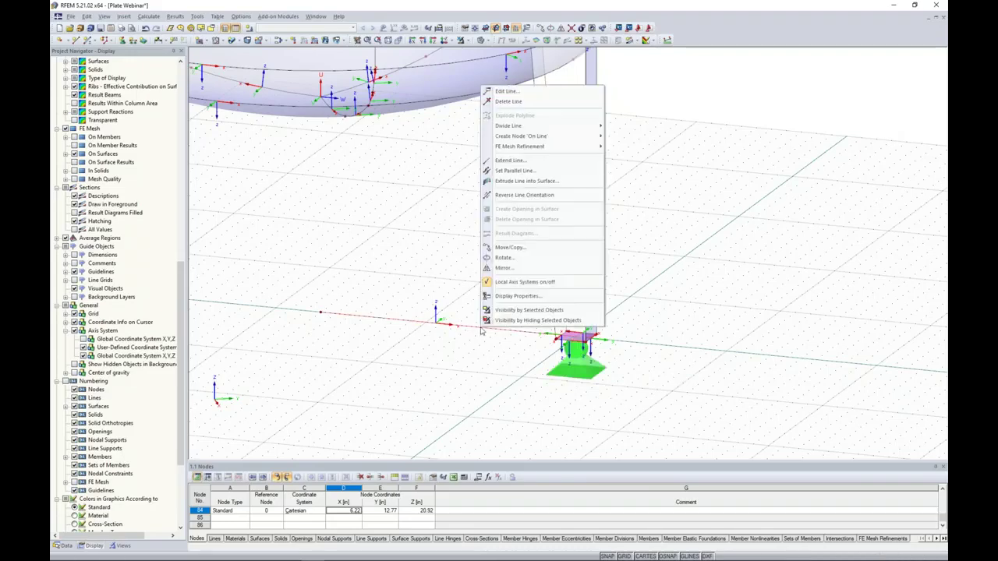
pyautogui.click(515, 282)
pyautogui.scroll(-3, 457, 357)
pyautogui.moveTo(456, 357)
pyautogui.keyDown('ctrl'); pyautogui.mouseDown(button='middle')
pyautogui.moveTo(468, 343)
pyautogui.moveTo(457, 357)
pyautogui.mouseUp(button='middle'); pyautogui.keyUp('ctrl')
pyautogui.keyDown('ctrl'); pyautogui.moveTo(570, 307); pyautogui.dragTo(584, 286, button='middle'); pyautogui.keyUp('ctrl')
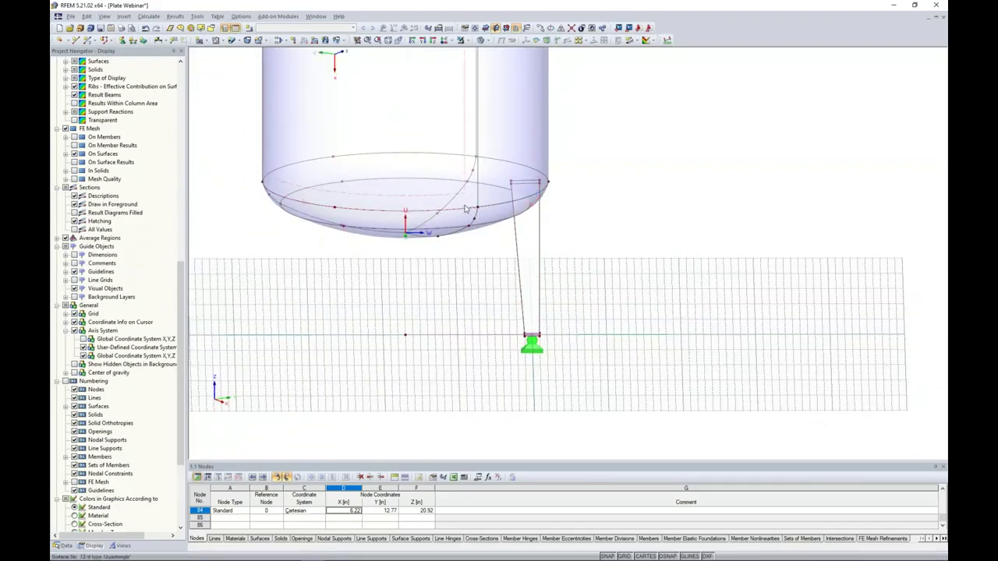
pyautogui.click(484, 40)
pyautogui.click(511, 48)
# Select the leg with its support and set up a rotated copy with 2 copies at an angle of 120°
pyautogui.keyDown('ctrl'); pyautogui.moveTo(586, 163); pyautogui.dragTo(586, 144, button='middle'); pyautogui.keyUp('ctrl')
pyautogui.moveTo(517, 190); pyautogui.dragTo(546, 375)
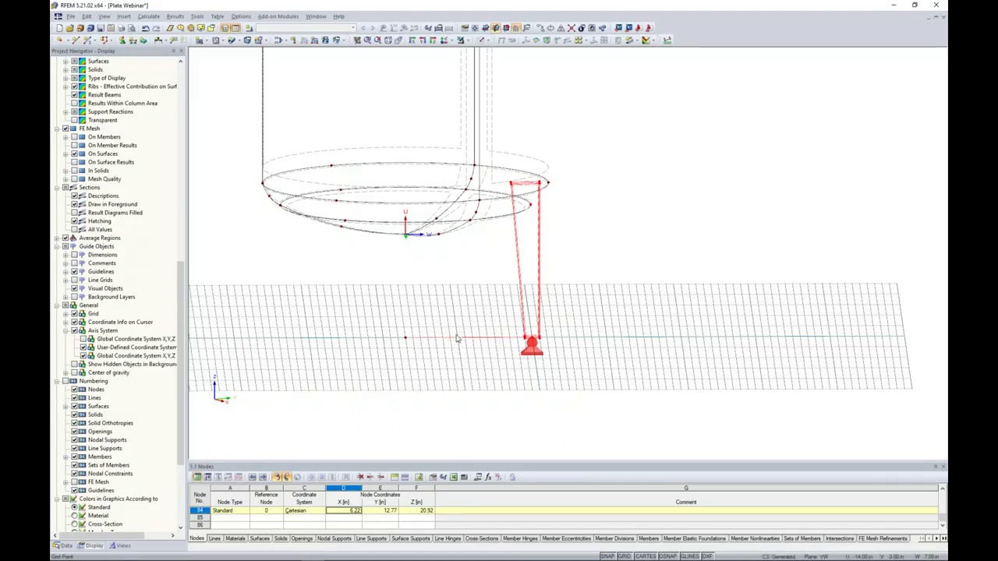
pyautogui.click(551, 28)
pyautogui.write('120')
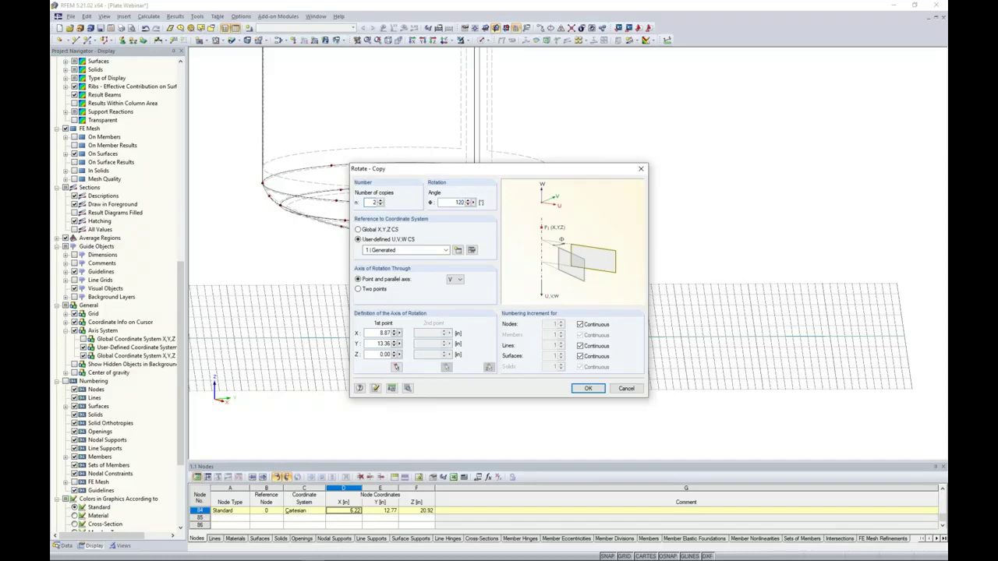
# Define the rotation axis parallel to global Z through point 0, 0, 0, keep the default detail settings and create the leg copies
pyautogui.click(358, 229)
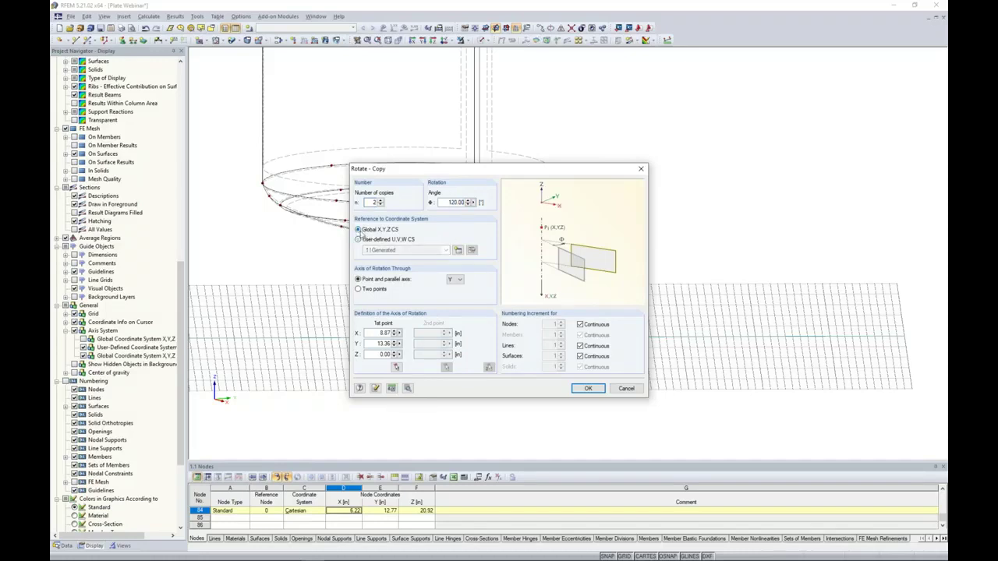
pyautogui.click(454, 280)
pyautogui.click(452, 301)
pyautogui.click(396, 366)
pyautogui.press('Return')
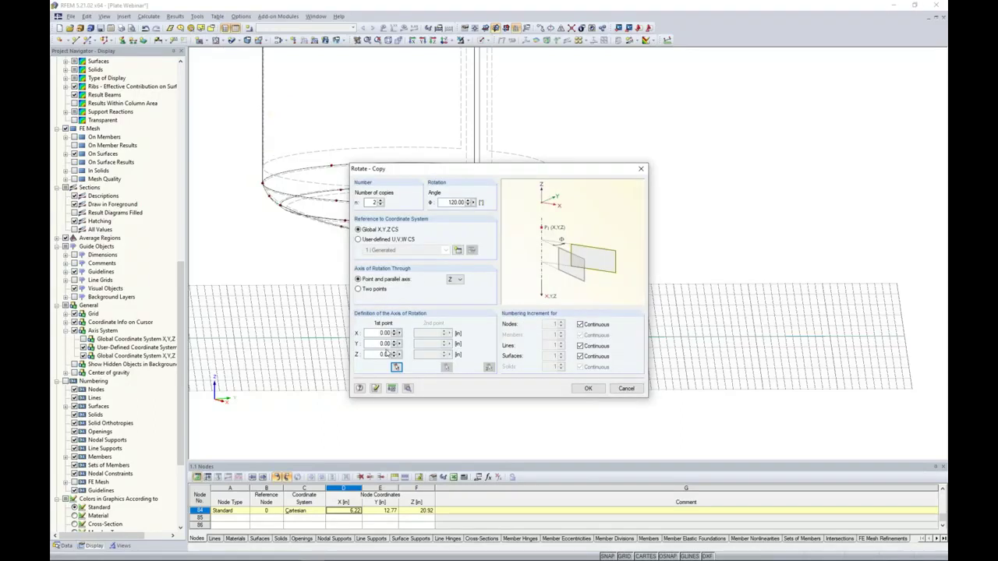
pyautogui.click(406, 388)
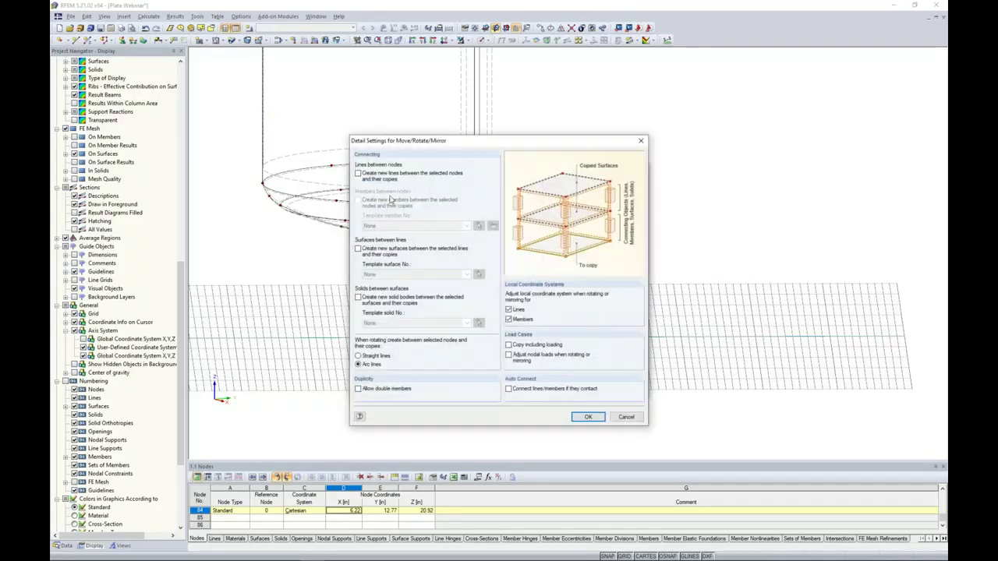
pyautogui.click(584, 418)
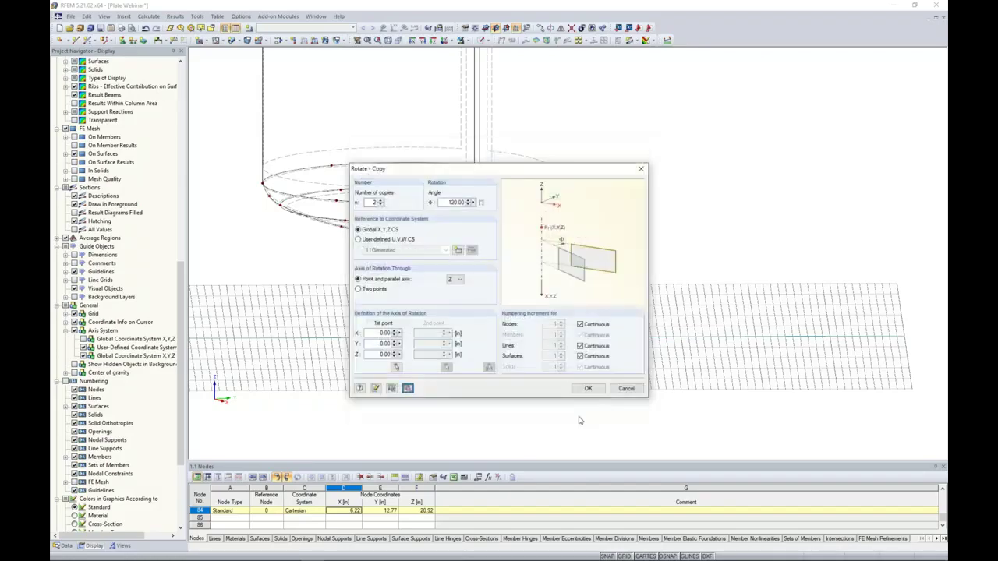
pyautogui.click(593, 392)
# Examine the orientation of the supports under the three legs in perspective, plan and isometric views
pyautogui.keyDown('ctrl'); pyautogui.moveTo(487, 400); pyautogui.dragTo(533, 347, button='middle'); pyautogui.keyUp('ctrl')
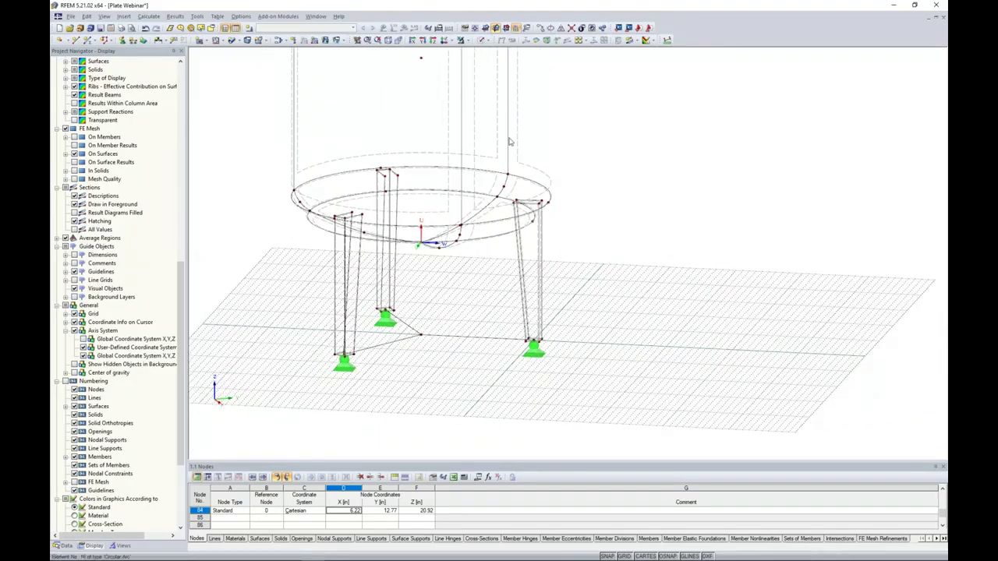
pyautogui.click(447, 41)
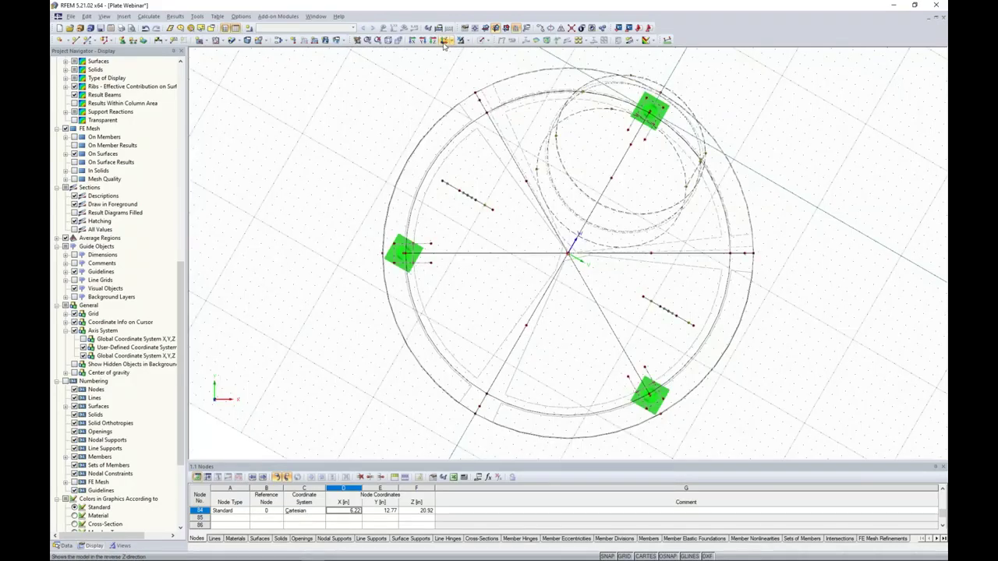
pyautogui.moveTo(801, 292); pyautogui.dragTo(728, 283, button='middle')
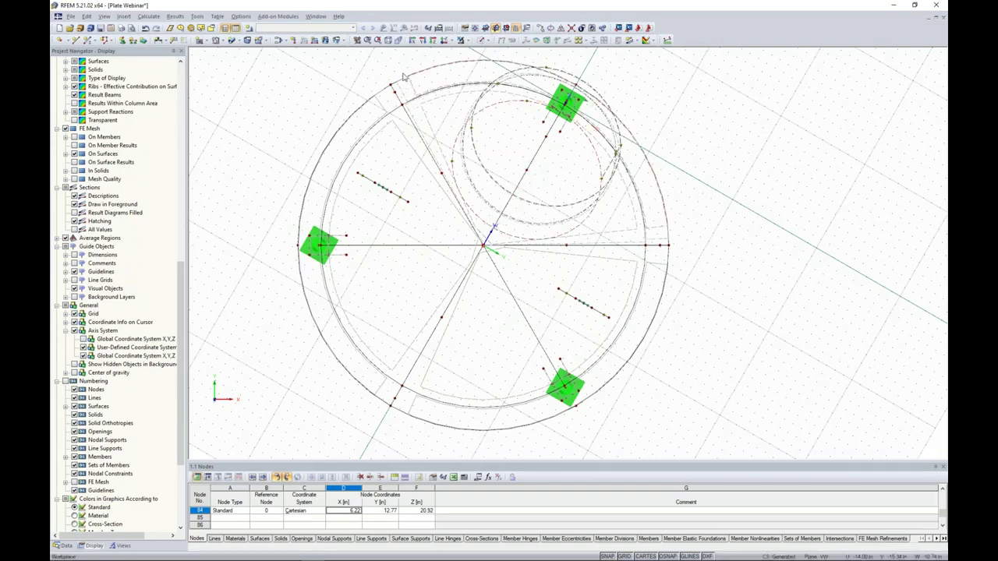
pyautogui.click(387, 45)
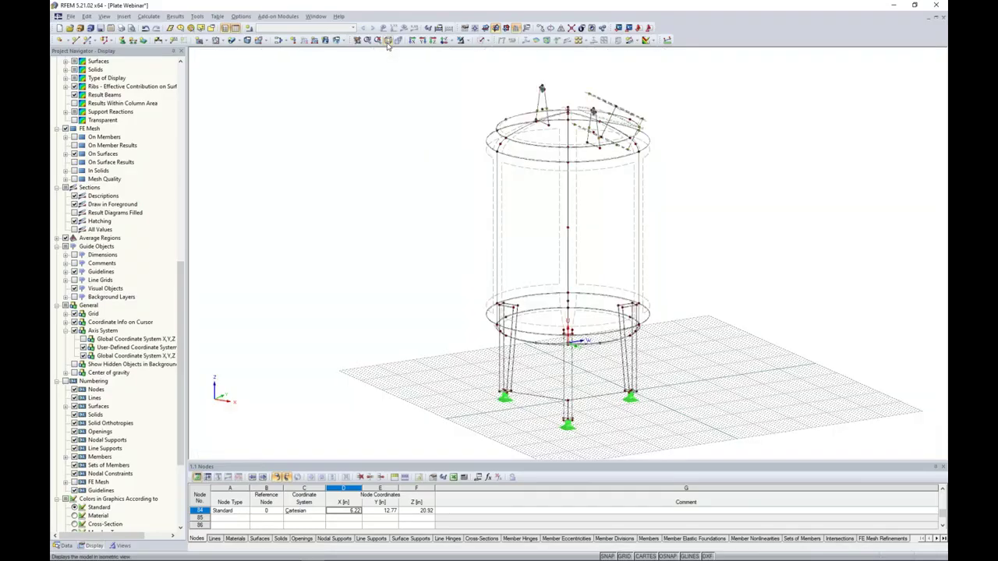
# Assign node 90 a new nodal support type with a user-defined axis system that is the same as line 73
pyautogui.keyDown('ctrl'); pyautogui.moveTo(425, 238); pyautogui.dragTo(417, 319, button='middle'); pyautogui.keyUp('ctrl')
pyautogui.scroll(5, 500, 355)
pyautogui.doubleClick(418, 319)
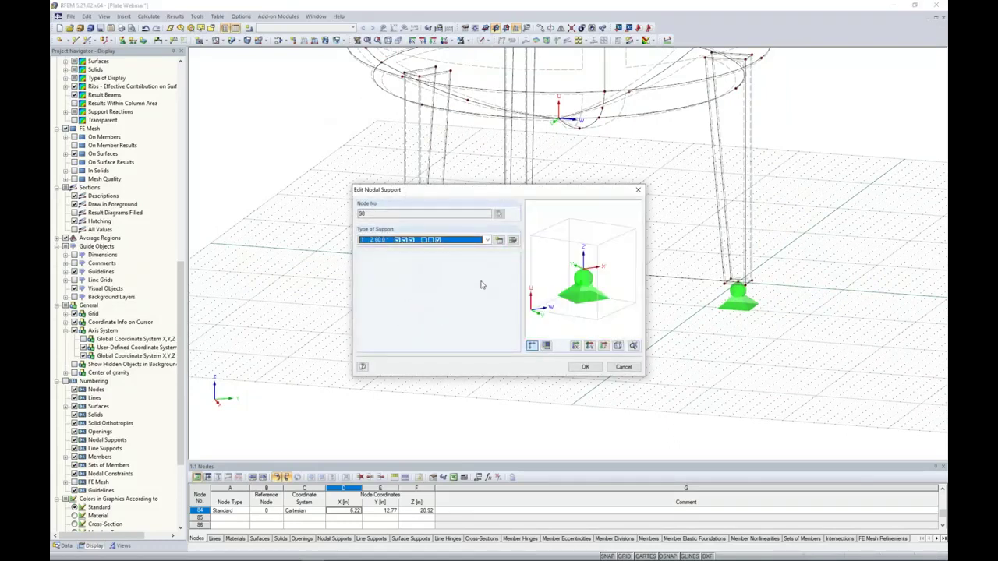
pyautogui.click(499, 241)
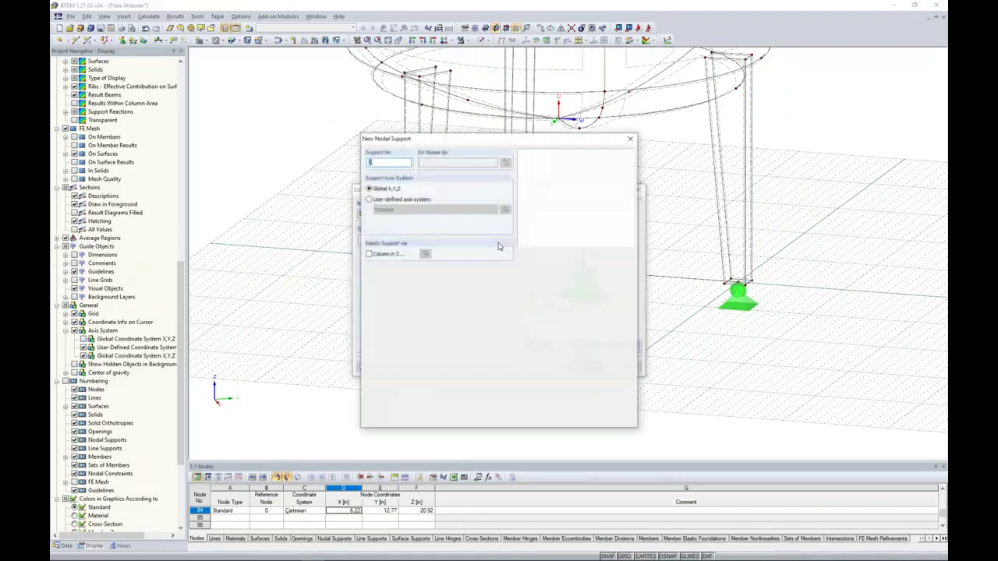
pyautogui.click(369, 200)
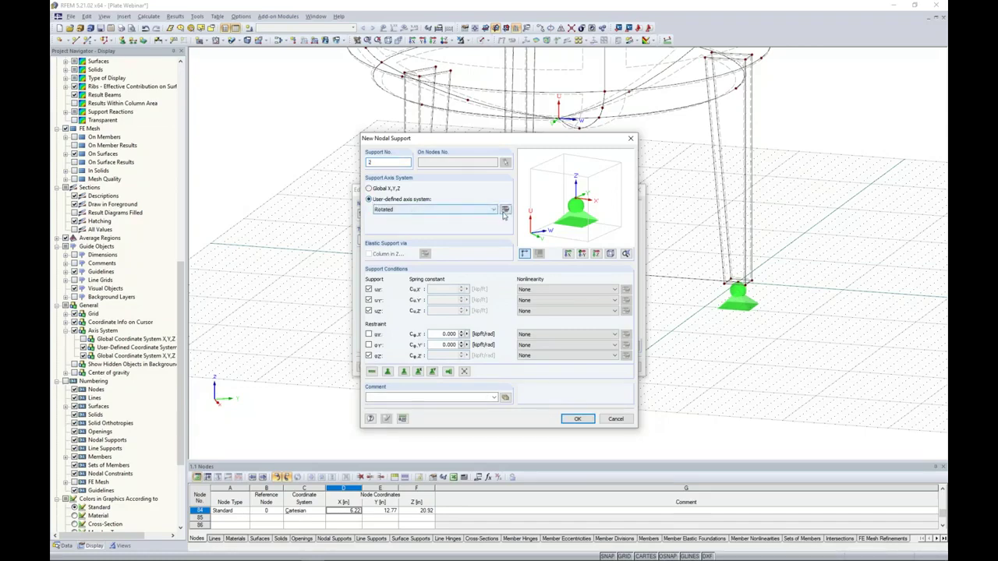
pyautogui.click(506, 210)
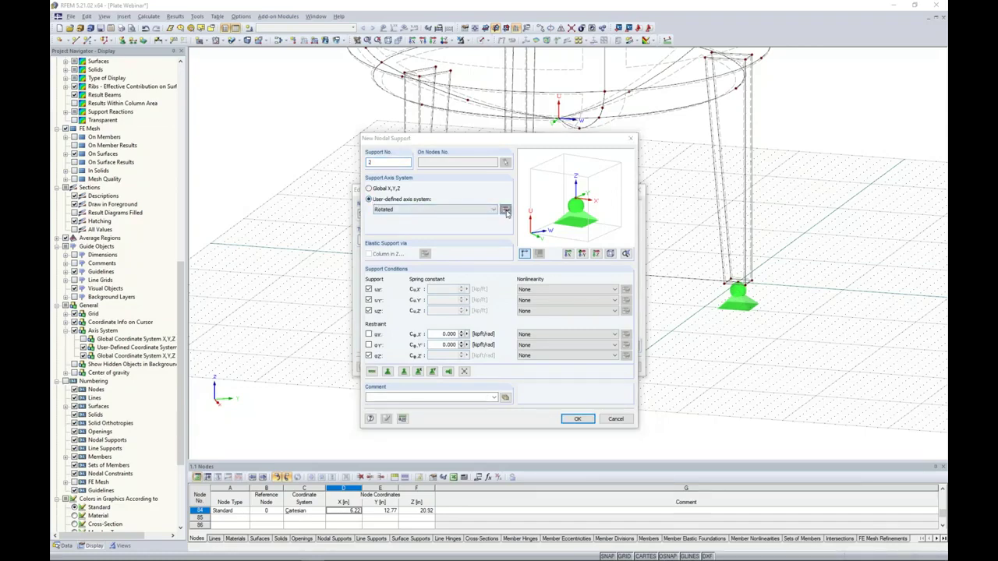
pyautogui.click(361, 401)
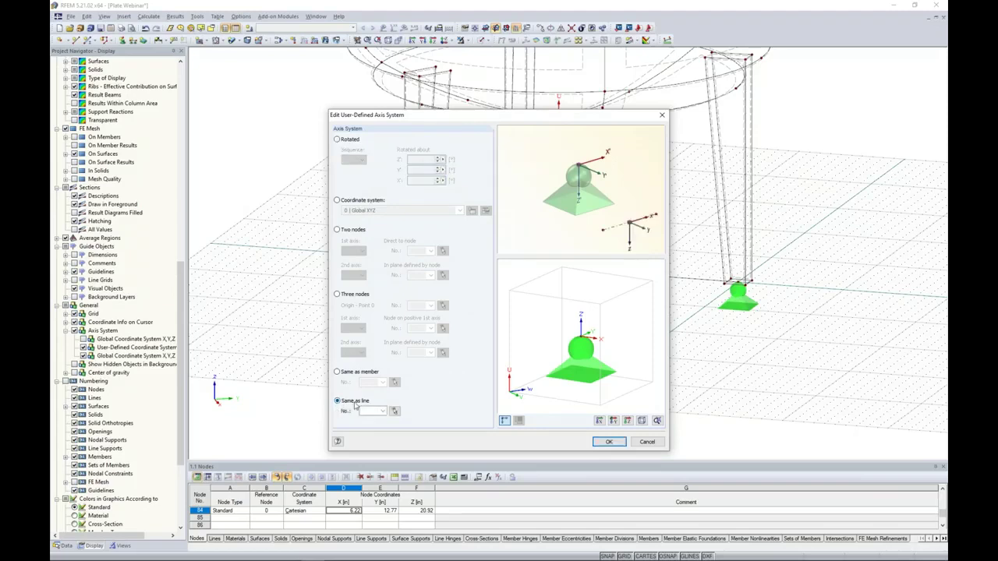
pyautogui.click(394, 410)
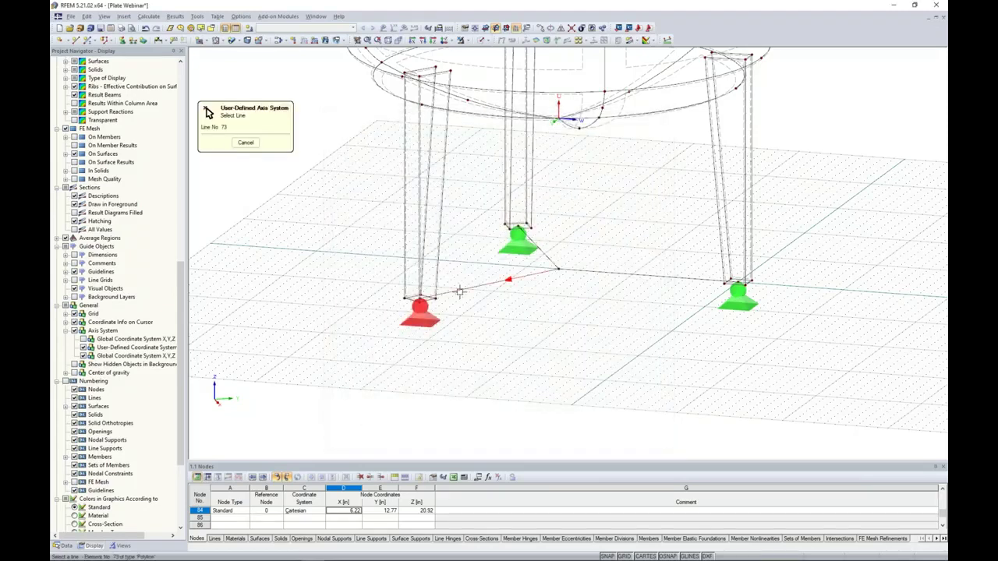
pyautogui.click(460, 292)
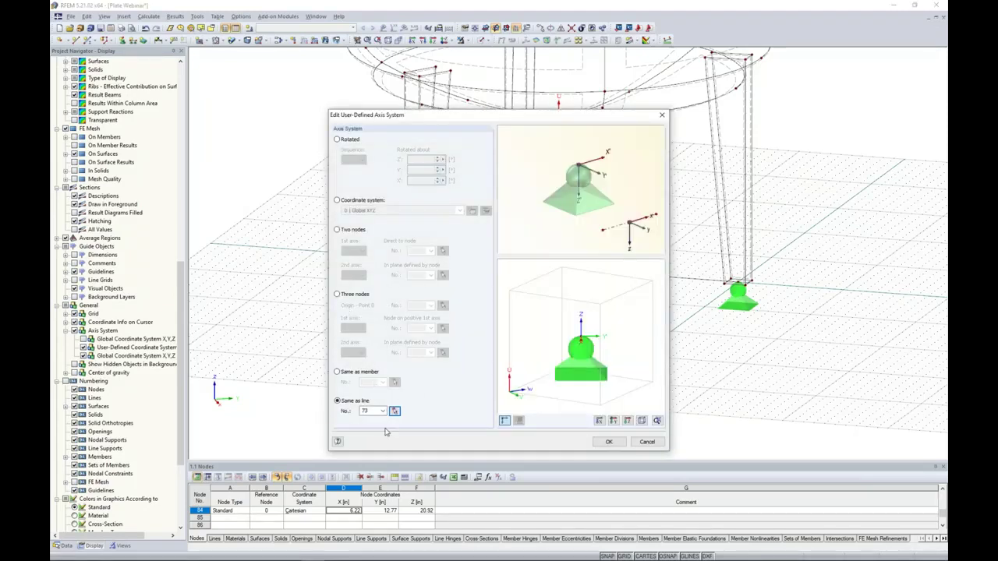
pyautogui.click(609, 441)
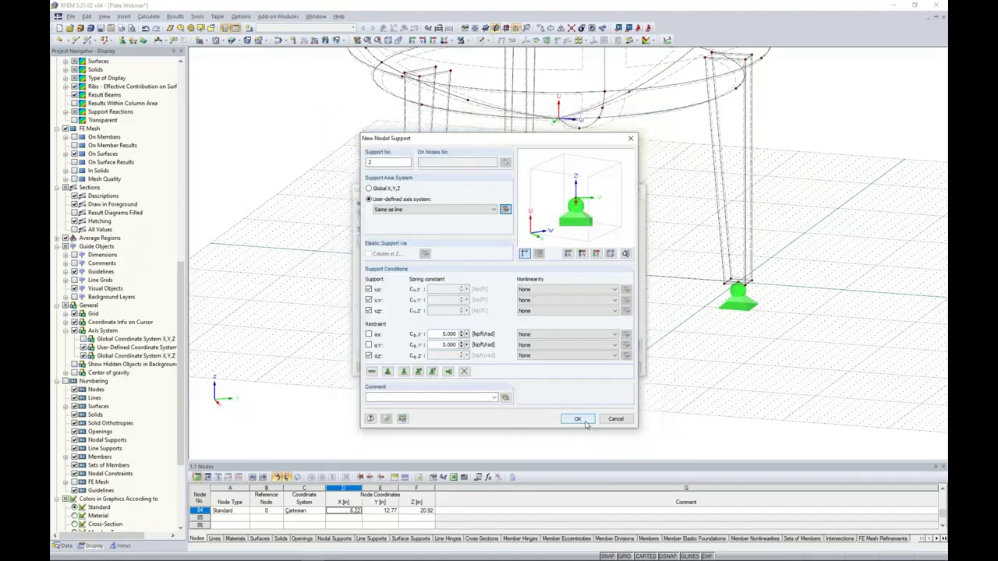
pyautogui.click(581, 418)
pyautogui.click(585, 367)
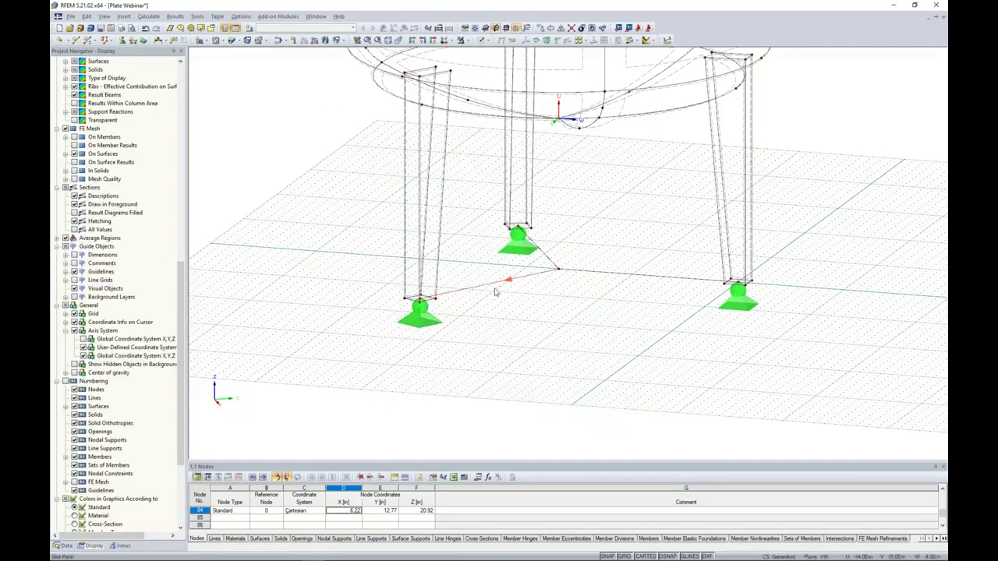
# Assign node 87 a new nodal support type with a user-defined axis system that is the same as line 58
pyautogui.click(518, 237)
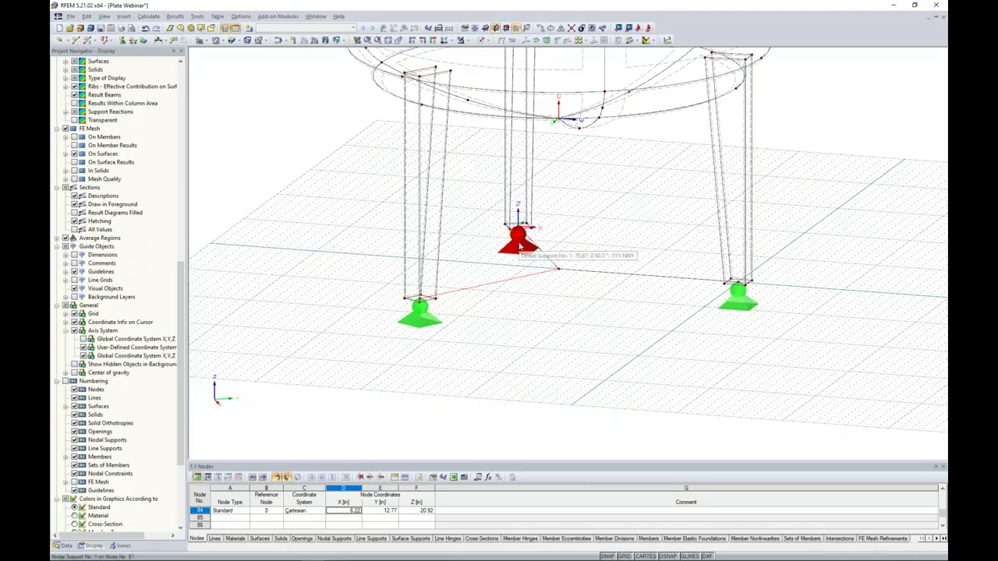
pyautogui.doubleClick(519, 238)
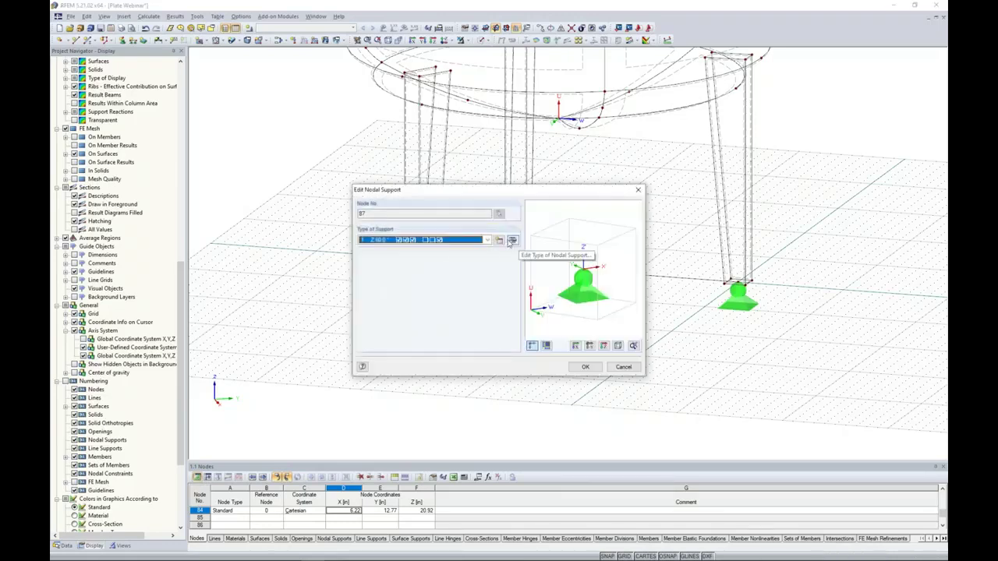
pyautogui.click(499, 240)
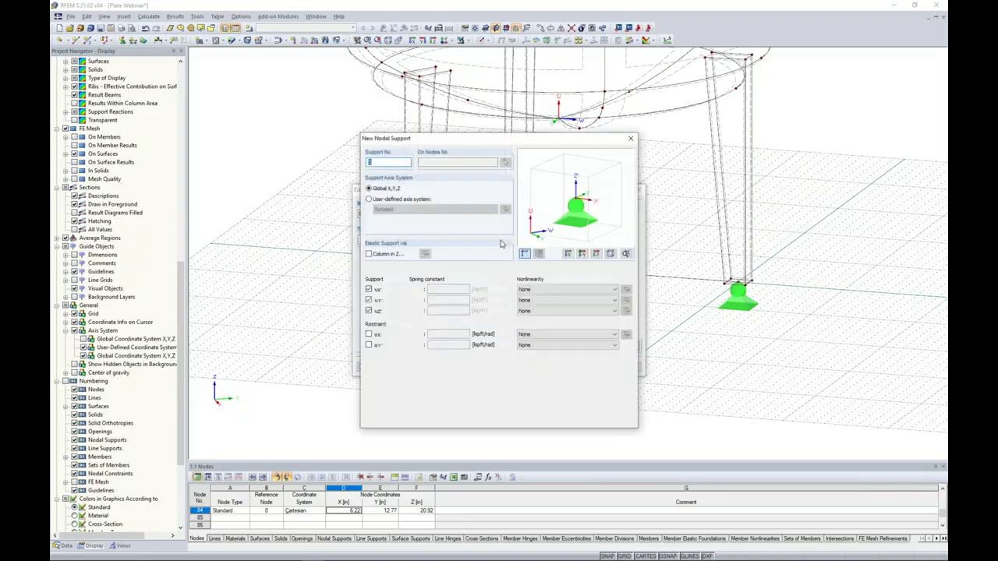
pyautogui.click(369, 200)
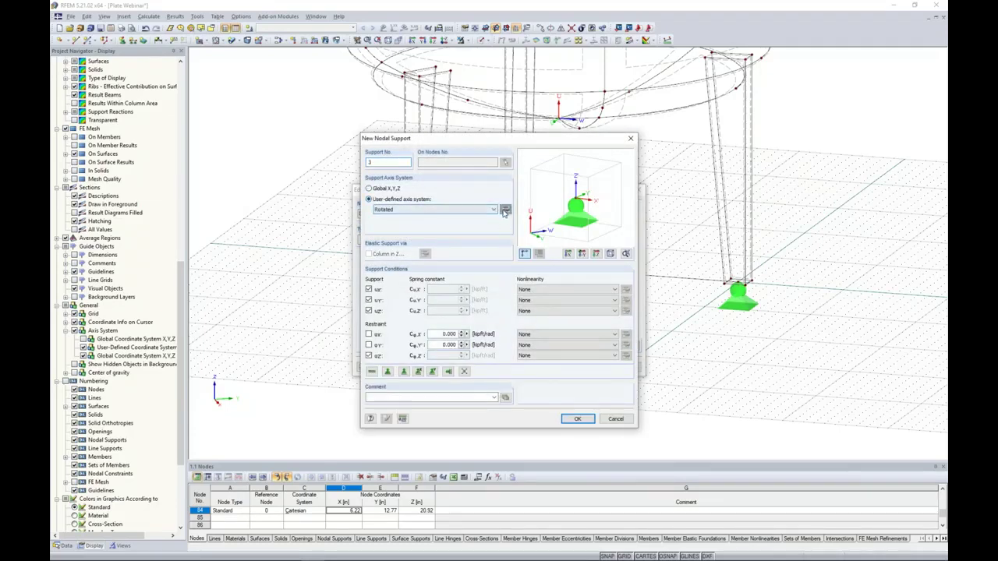
pyautogui.click(504, 210)
pyautogui.click(337, 400)
pyautogui.click(394, 411)
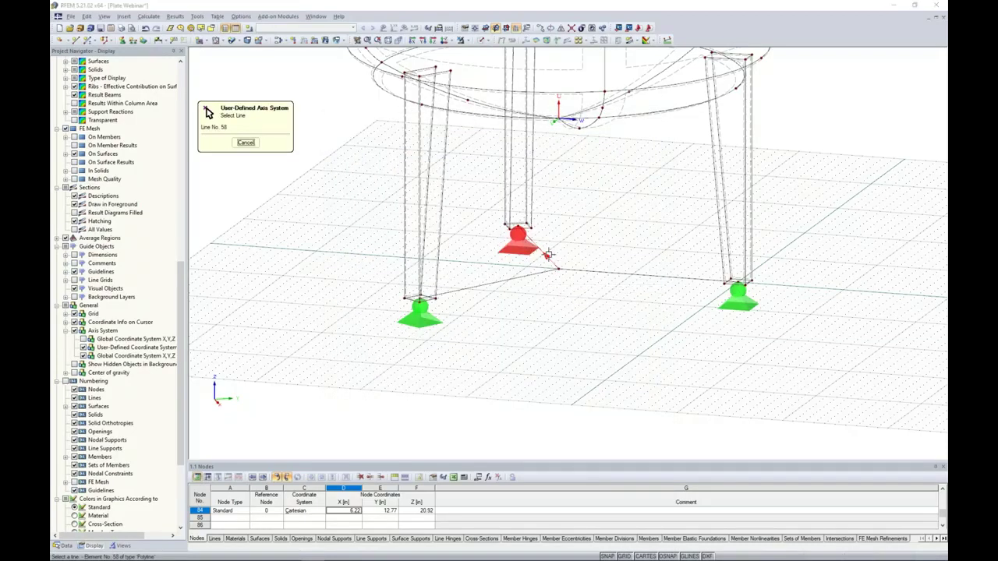
pyautogui.click(548, 254)
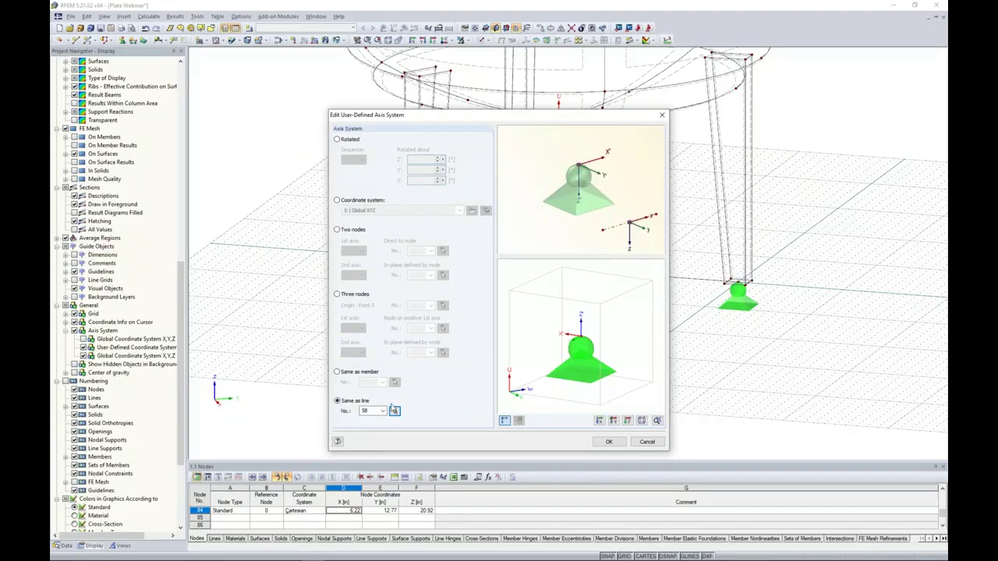
pyautogui.click(605, 442)
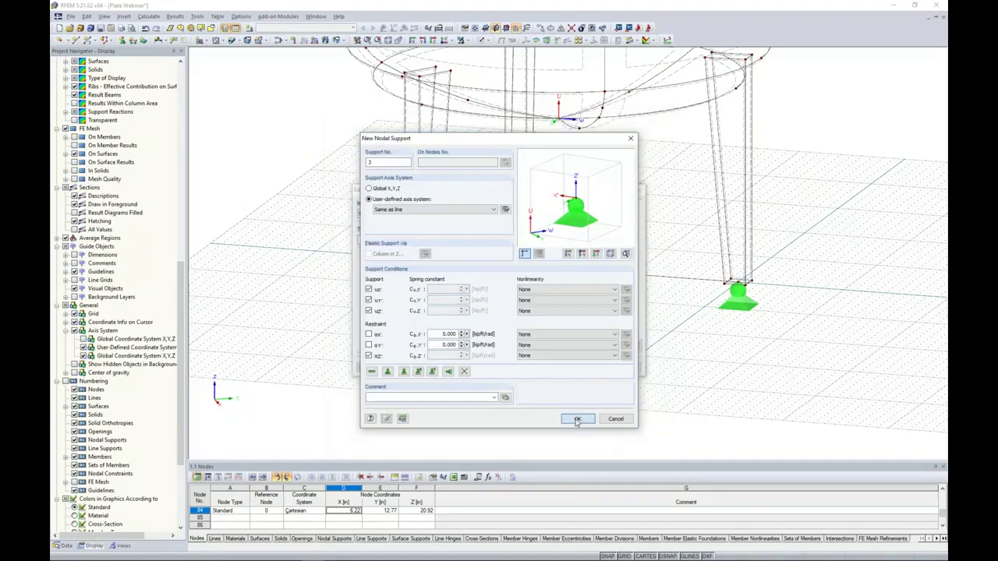
pyautogui.click(585, 367)
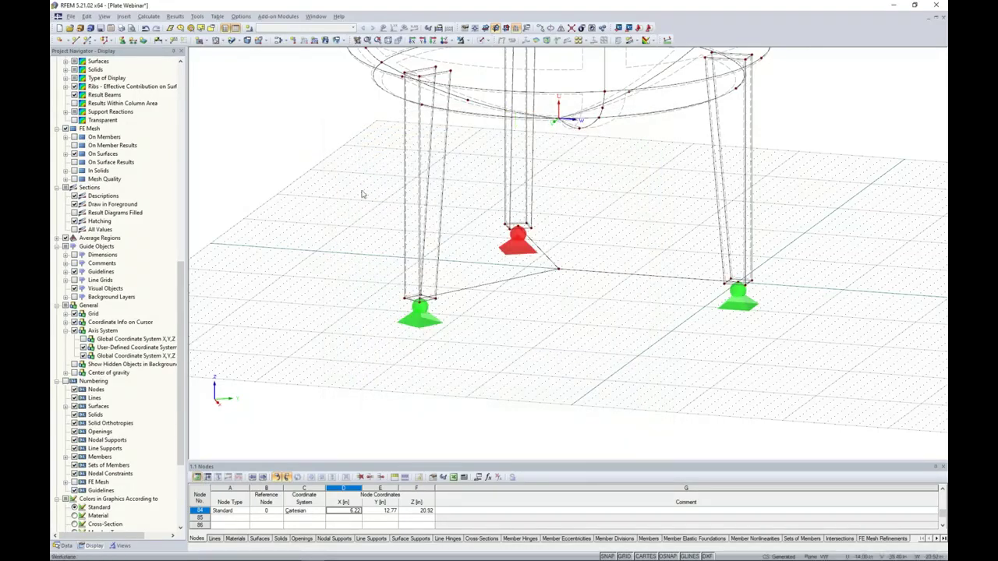
# Check the realigned supports in plan view and switch the model to transparent solid display
pyautogui.click(443, 41)
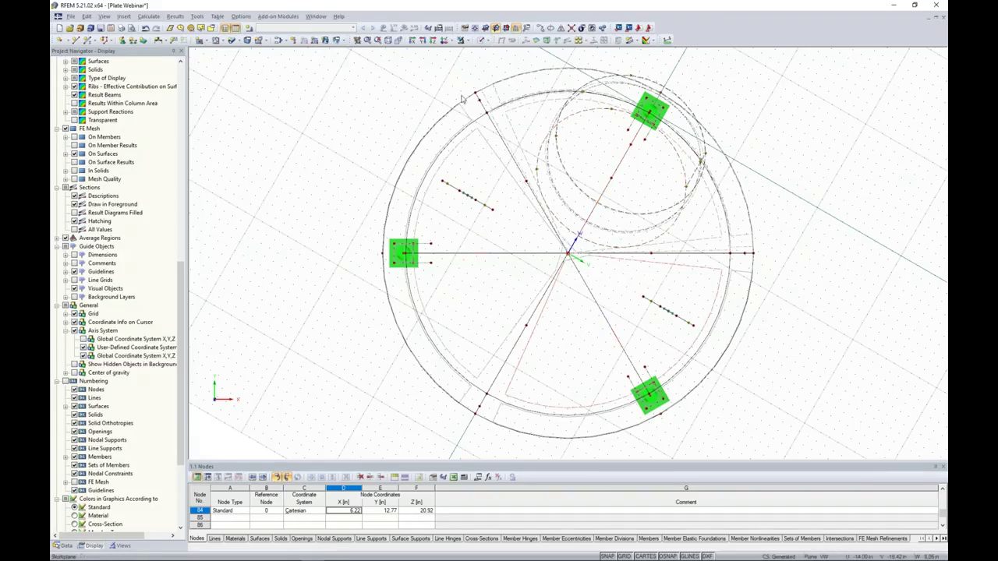
pyautogui.click(389, 40)
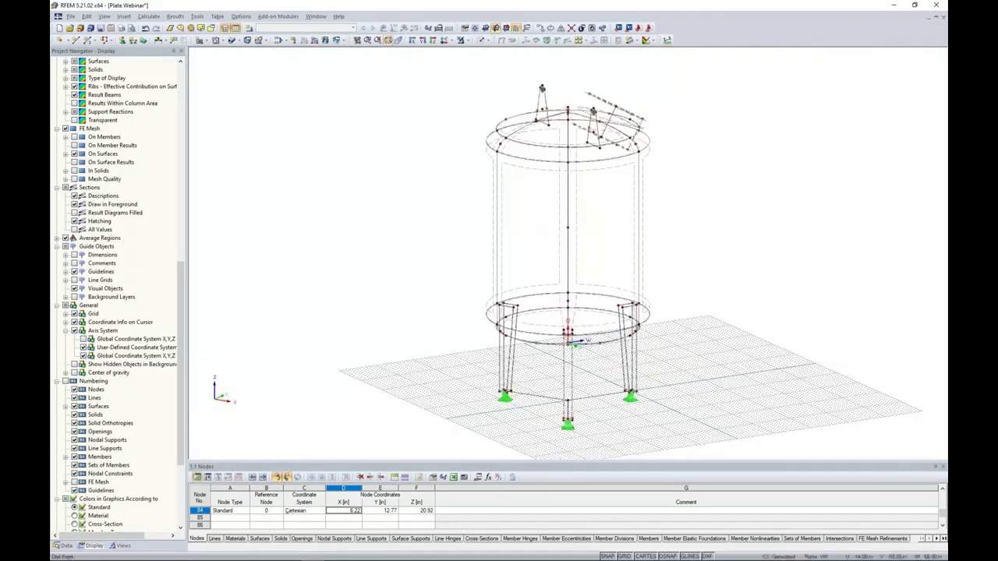
pyautogui.scroll(5, 652, 272)
pyautogui.keyDown('ctrl'); pyautogui.moveTo(651, 272); pyautogui.dragTo(609, 274, button='middle'); pyautogui.keyUp('ctrl')
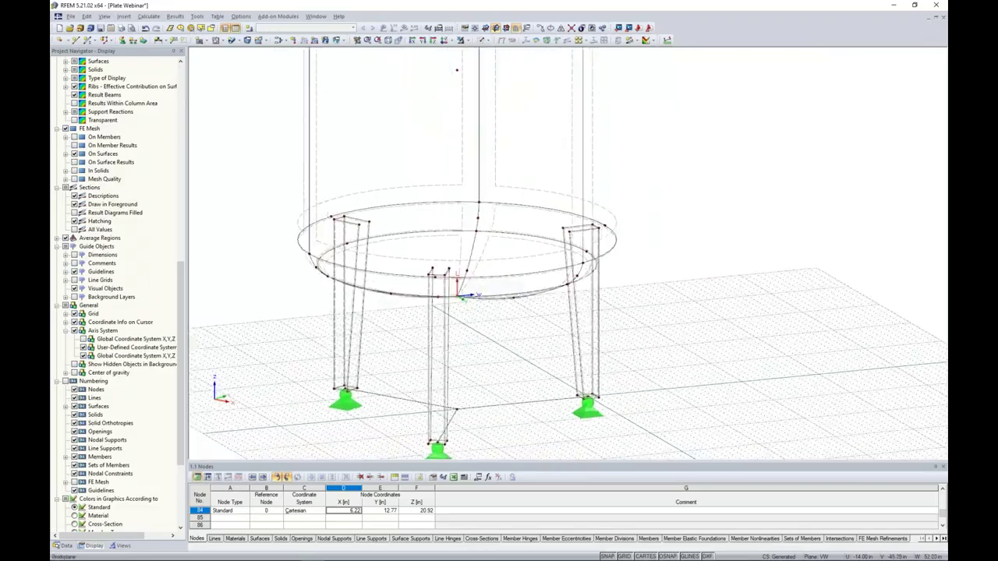
pyautogui.scroll(-1, 609, 274)
pyautogui.click(488, 41)
pyautogui.click(530, 65)
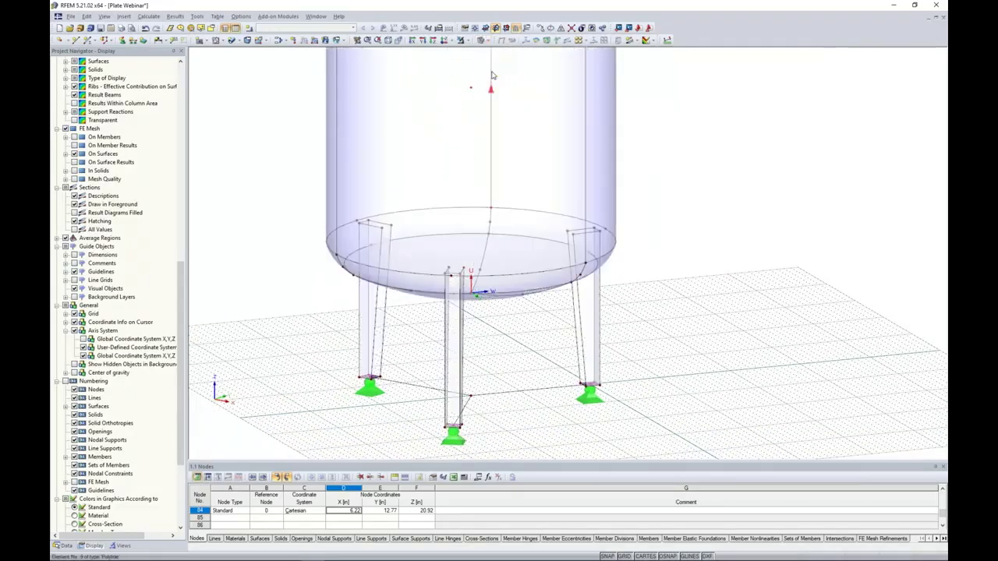
# Select the vessel shell and the three legs and create the intersections between their surfaces
pyautogui.keyDown('ctrl'); pyautogui.moveTo(555, 212); pyautogui.dragTo(575, 266, button='middle'); pyautogui.keyUp('ctrl')
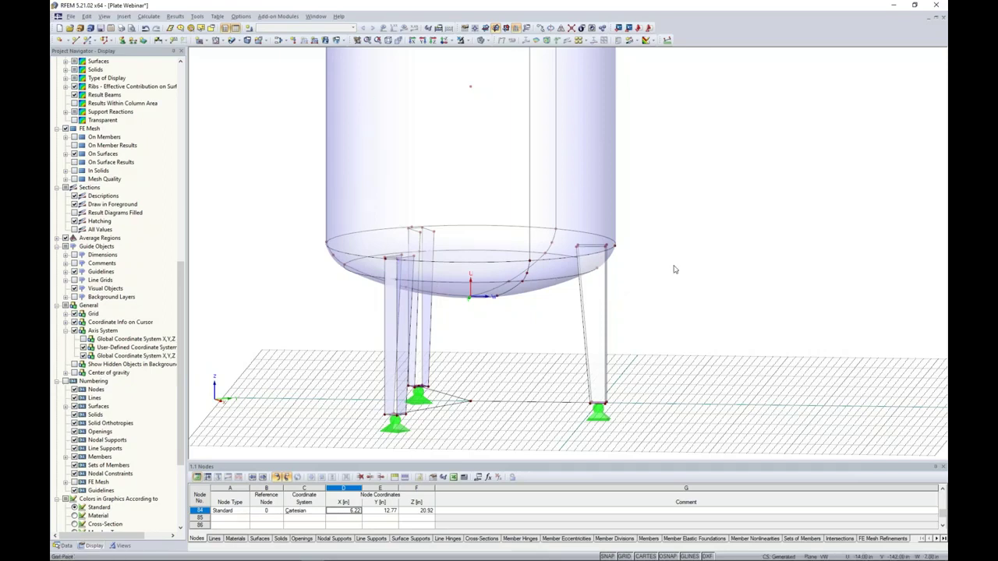
pyautogui.keyDown('ctrl'); pyautogui.moveTo(675, 277); pyautogui.dragTo(674, 312, button='middle'); pyautogui.keyUp('ctrl')
pyautogui.moveTo(669, 327); pyautogui.dragTo(283, 223)
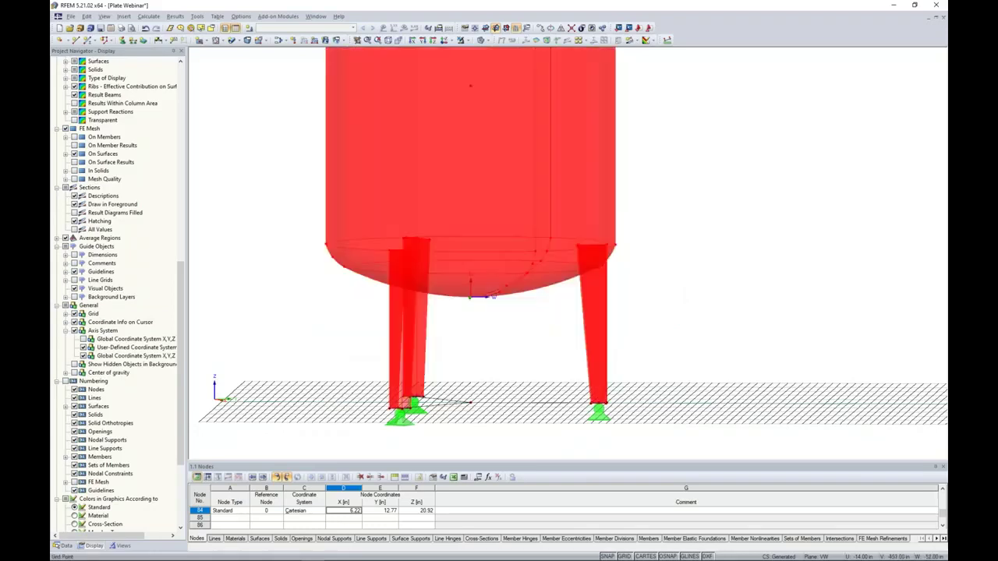
pyautogui.rightClick(407, 263)
pyautogui.moveTo(421, 266)
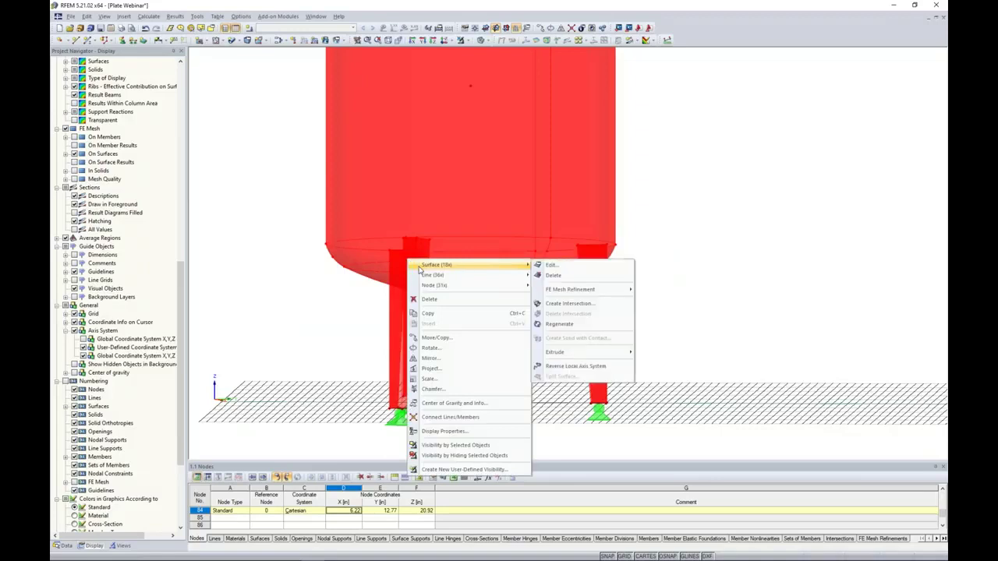
pyautogui.click(568, 304)
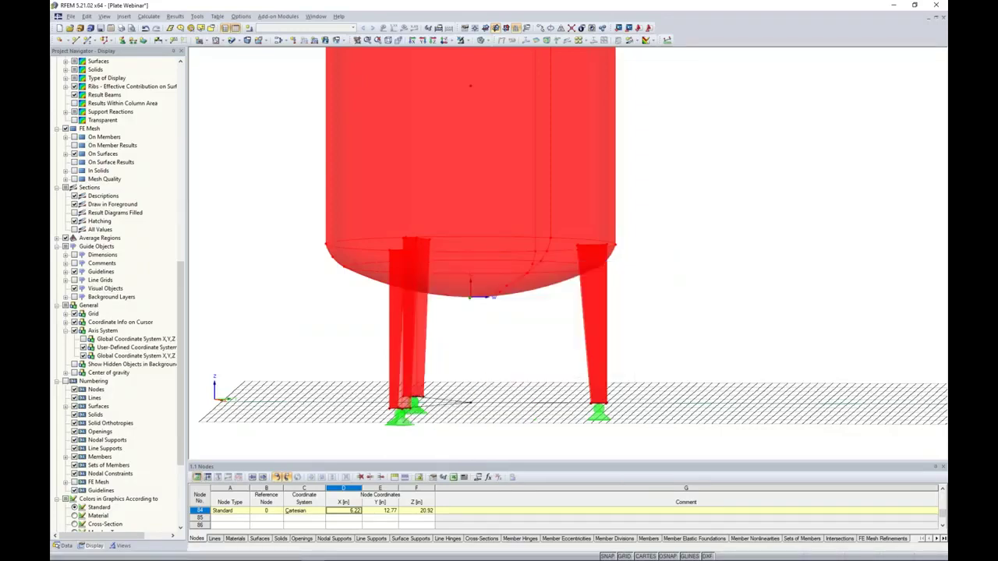
# Clear the selection, inspect the intersection lines where the legs meet the vessel bottom, and switch the model to wireframe display
pyautogui.click(548, 328)
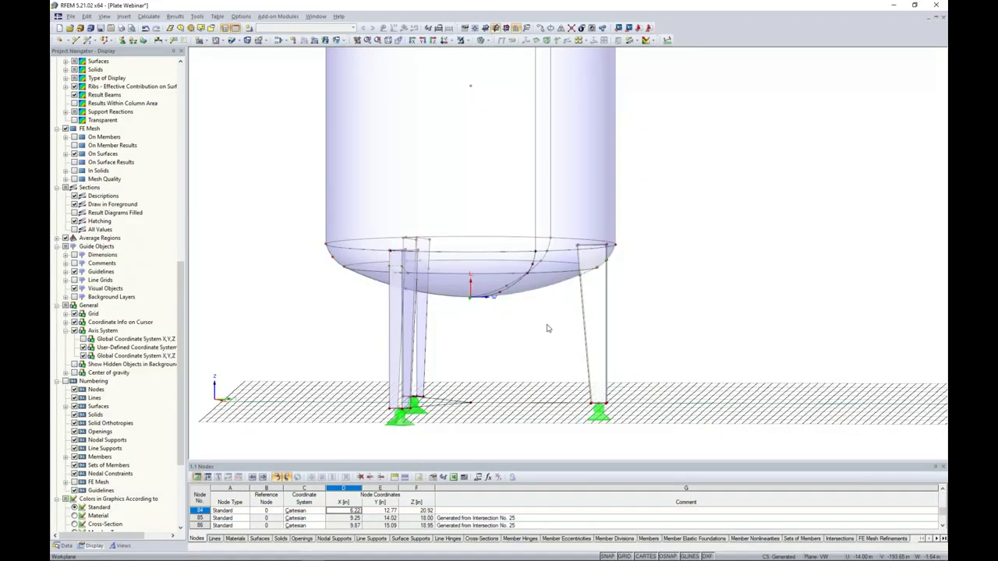
pyautogui.keyDown('ctrl'); pyautogui.moveTo(534, 328); pyautogui.dragTo(483, 327, button='middle'); pyautogui.keyUp('ctrl')
pyautogui.scroll(4, 381, 286)
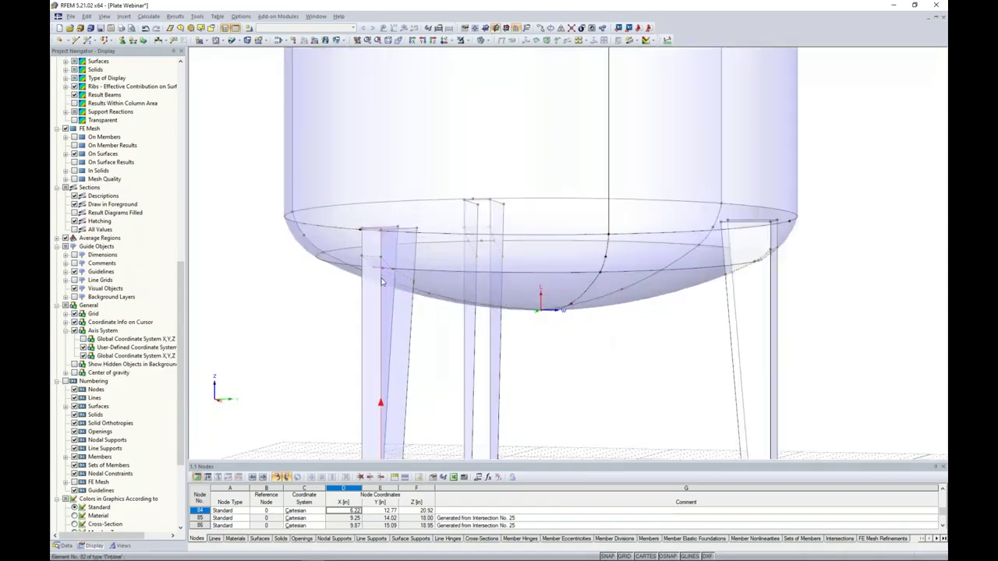
pyautogui.scroll(1, 389, 279)
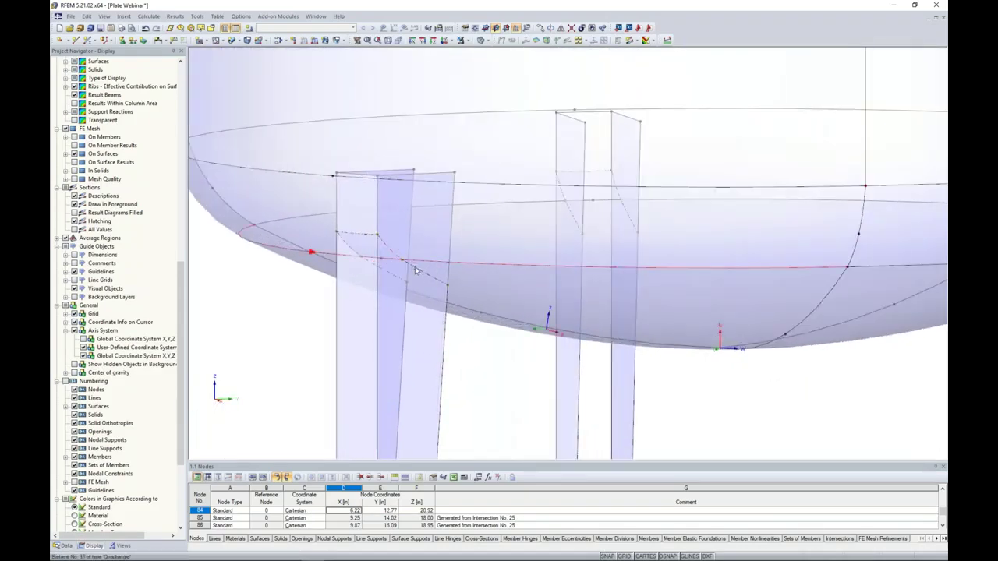
pyautogui.click(352, 253)
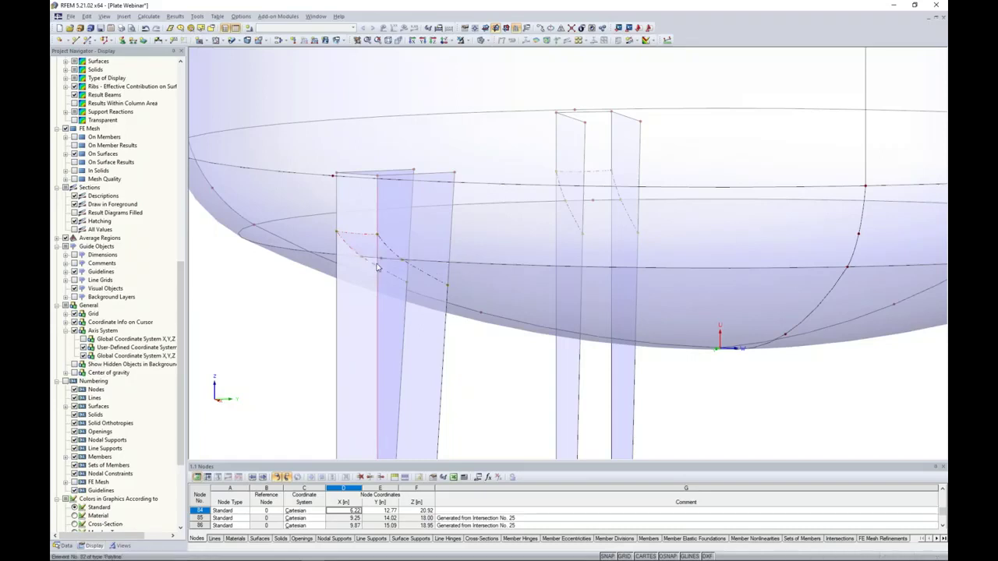
pyautogui.press('Escape')
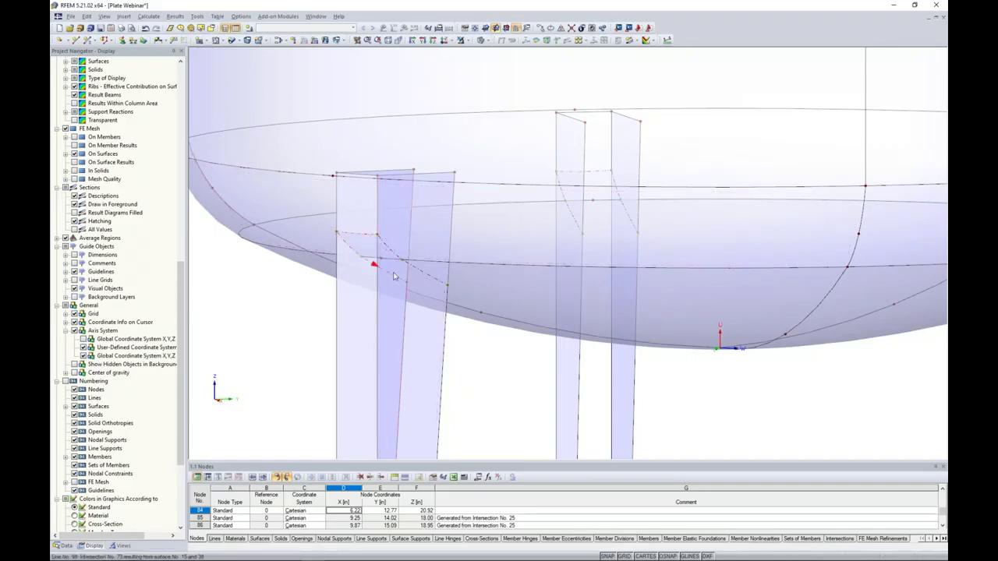
pyautogui.click(481, 39)
pyautogui.click(488, 53)
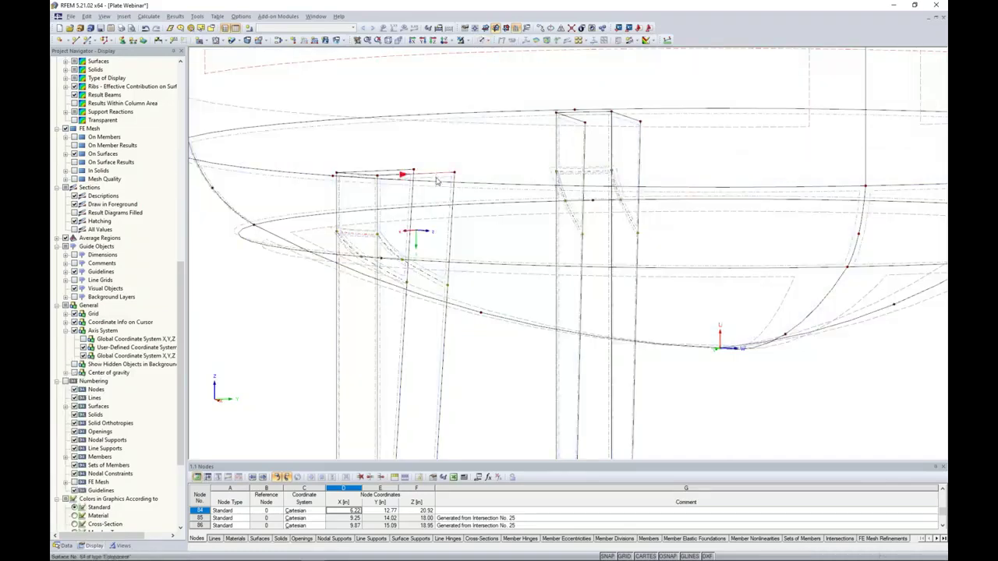
# Select the leg surface components lying inside the vessel shell on all three legs and remove them
pyautogui.moveTo(341, 189)
pyautogui.keyDown('ctrl'); pyautogui.mouseDown(button='middle')
pyautogui.moveTo(360, 226)
pyautogui.moveTo(357, 203)
pyautogui.mouseUp(button='middle'); pyautogui.keyUp('ctrl')
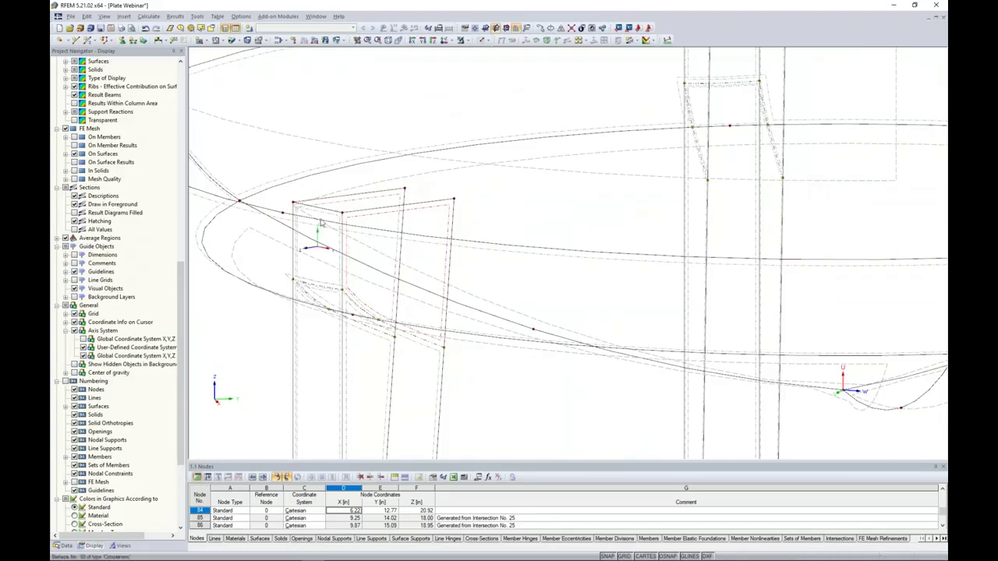
pyautogui.keyDown('ctrl'); pyautogui.moveTo(575, 174); pyautogui.dragTo(383, 266, button='middle'); pyautogui.keyUp('ctrl')
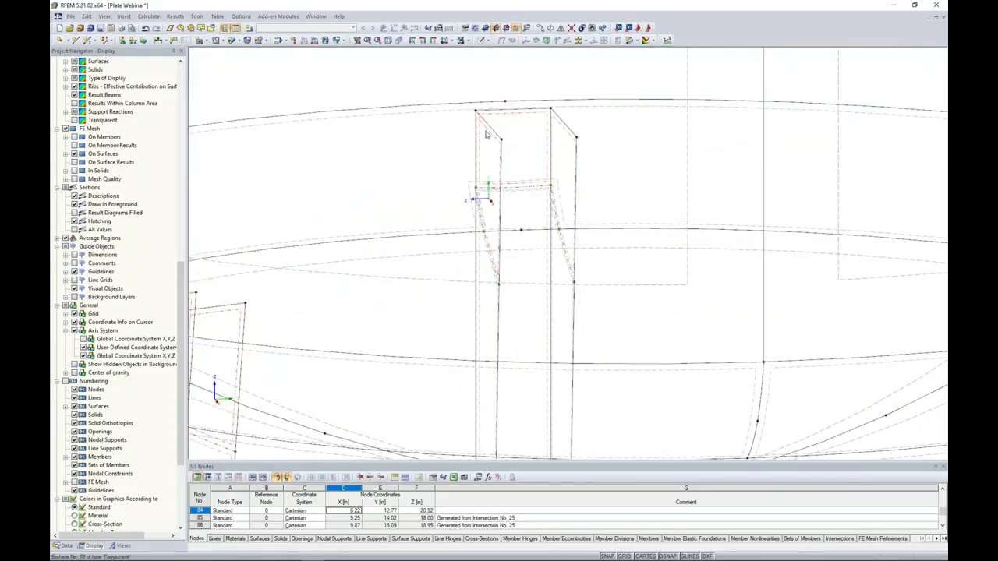
pyautogui.keyDown('ctrl'); pyautogui.moveTo(590, 163); pyautogui.dragTo(672, 226, button='middle'); pyautogui.keyUp('ctrl')
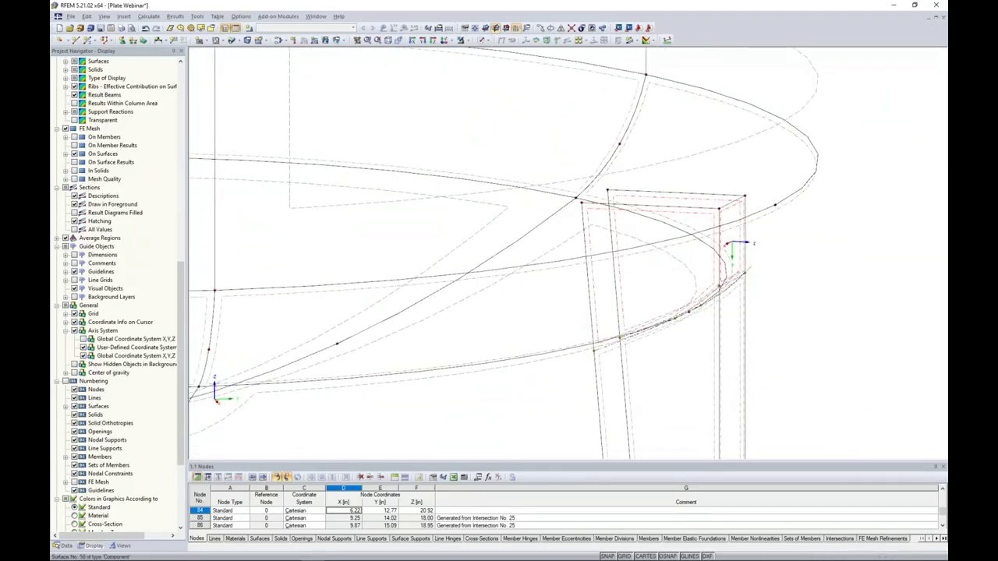
pyautogui.rightClick(729, 212)
pyautogui.click(747, 231)
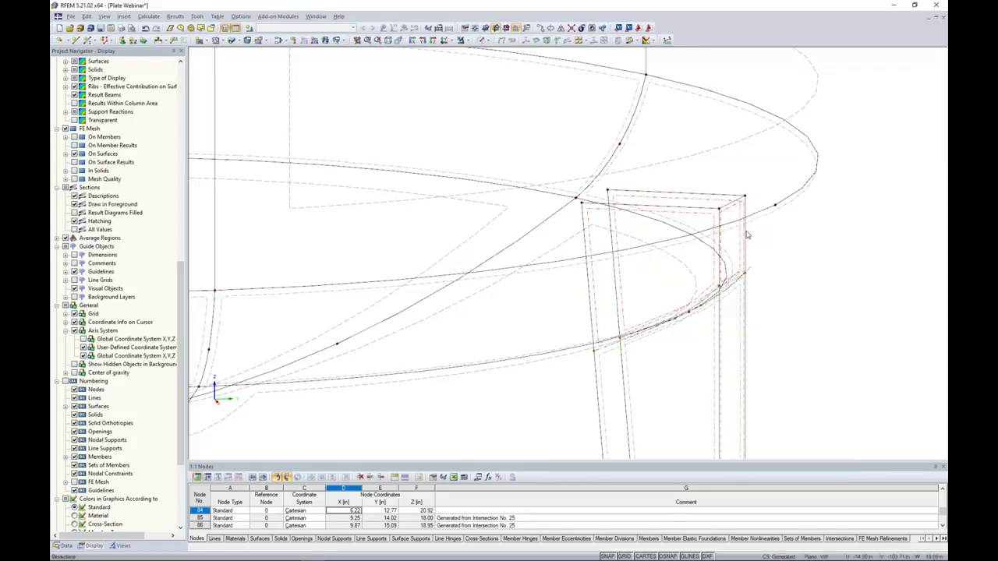
pyautogui.keyDown('ctrl'); pyautogui.moveTo(751, 238); pyautogui.dragTo(421, 234, button='middle'); pyautogui.keyUp('ctrl')
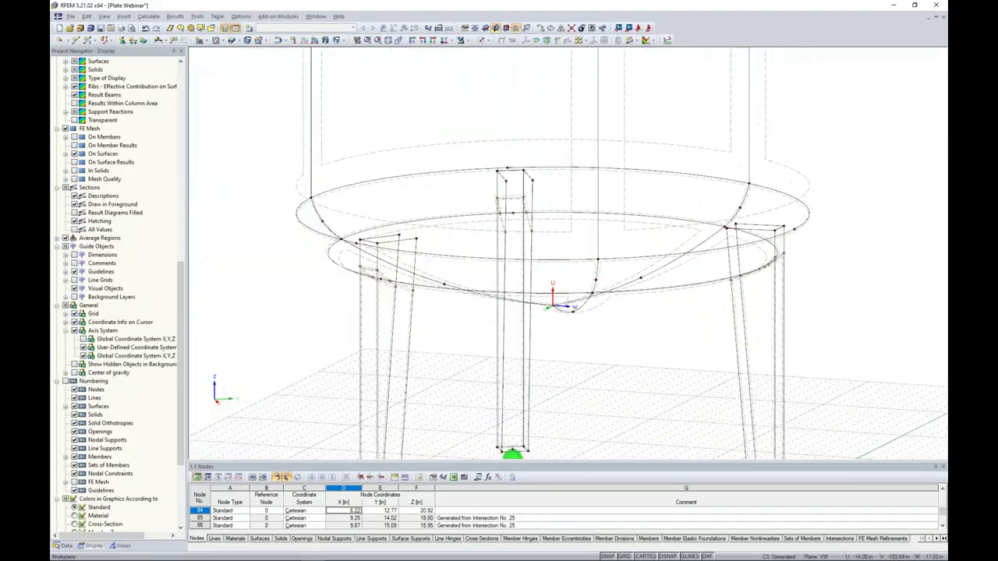
# Switch the model to solid transparent display and check the trimmed legs beneath the vessel
pyautogui.click(487, 41)
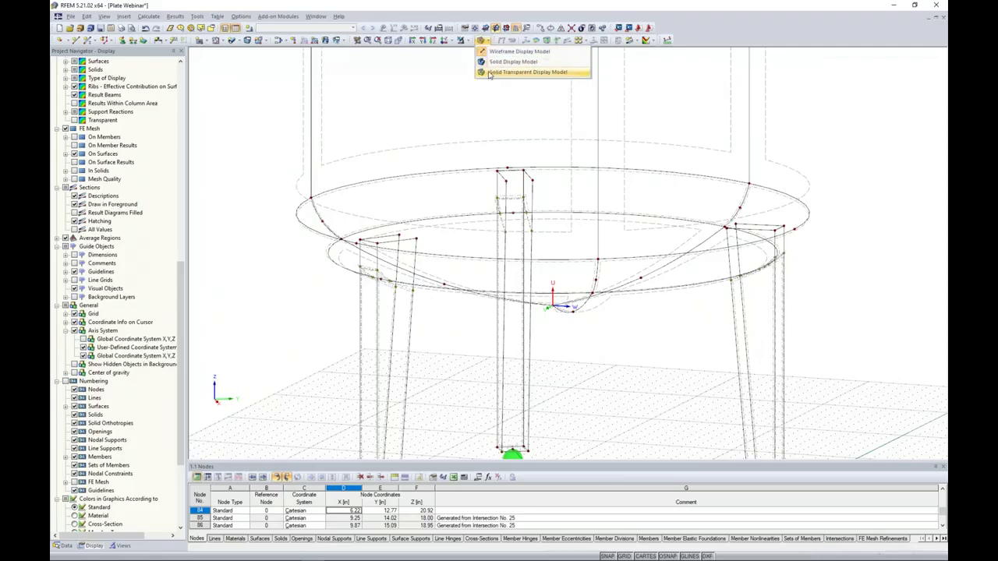
pyautogui.click(503, 72)
pyautogui.scroll(-2, 681, 320)
pyautogui.keyDown('ctrl'); pyautogui.moveTo(681, 320); pyautogui.dragTo(647, 286, button='middle'); pyautogui.keyUp('ctrl')
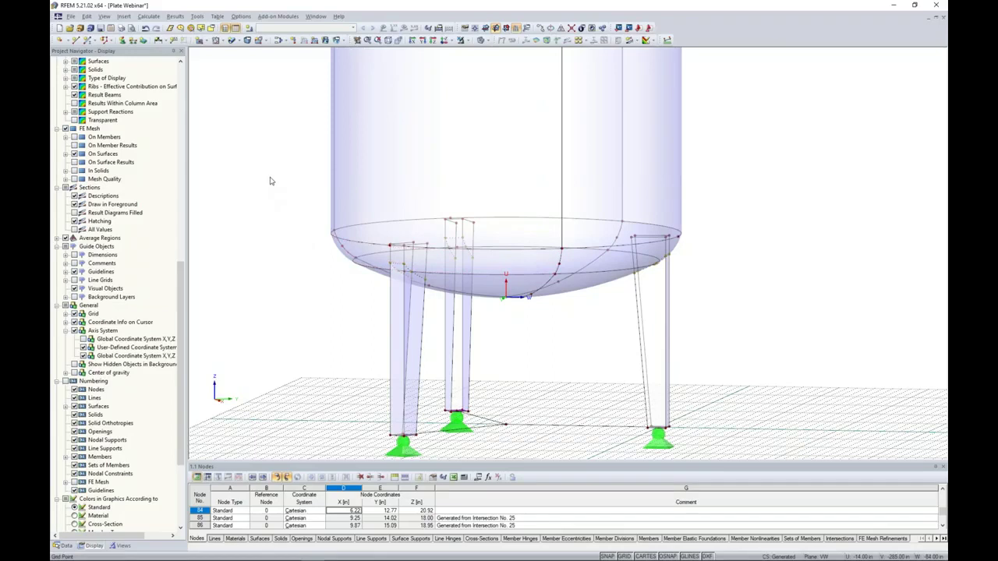
# Turn off the work plane grid around the vessel
pyautogui.scroll(-2, 271, 181)
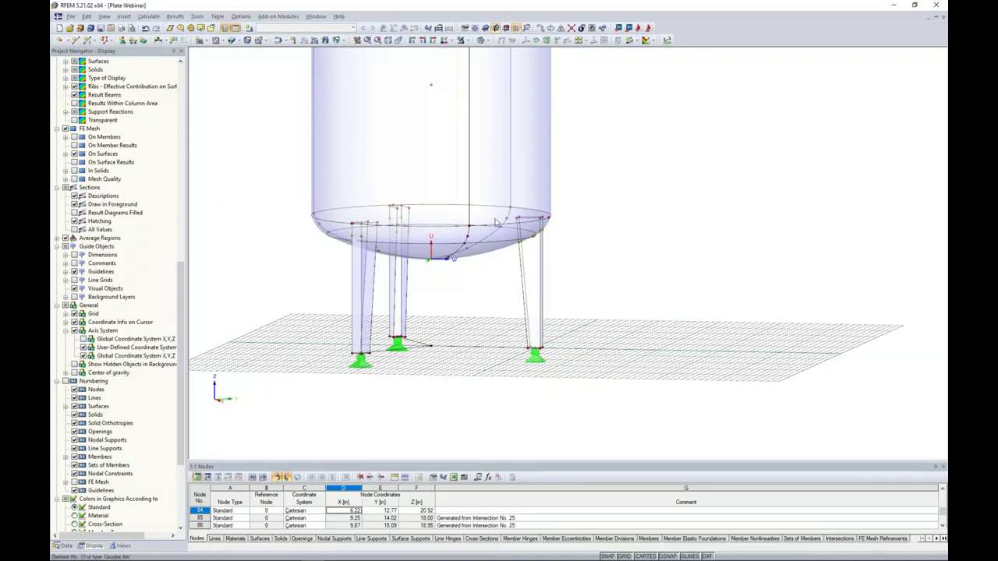
pyautogui.keyDown('ctrl'); pyautogui.moveTo(613, 238); pyautogui.dragTo(612, 315, button='middle'); pyautogui.keyUp('ctrl')
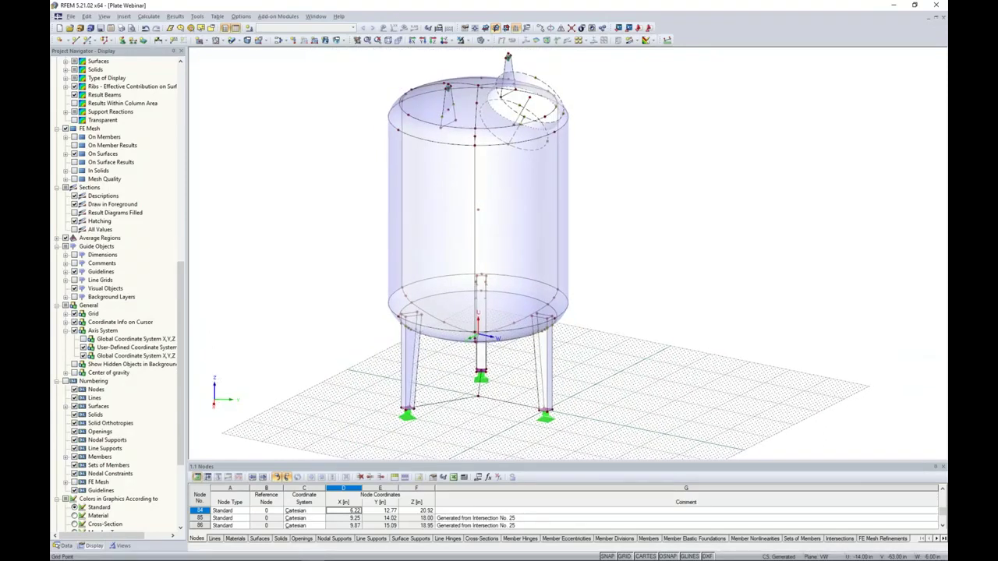
pyautogui.keyDown('ctrl'); pyautogui.moveTo(596, 283); pyautogui.dragTo(586, 218, button='middle'); pyautogui.keyUp('ctrl')
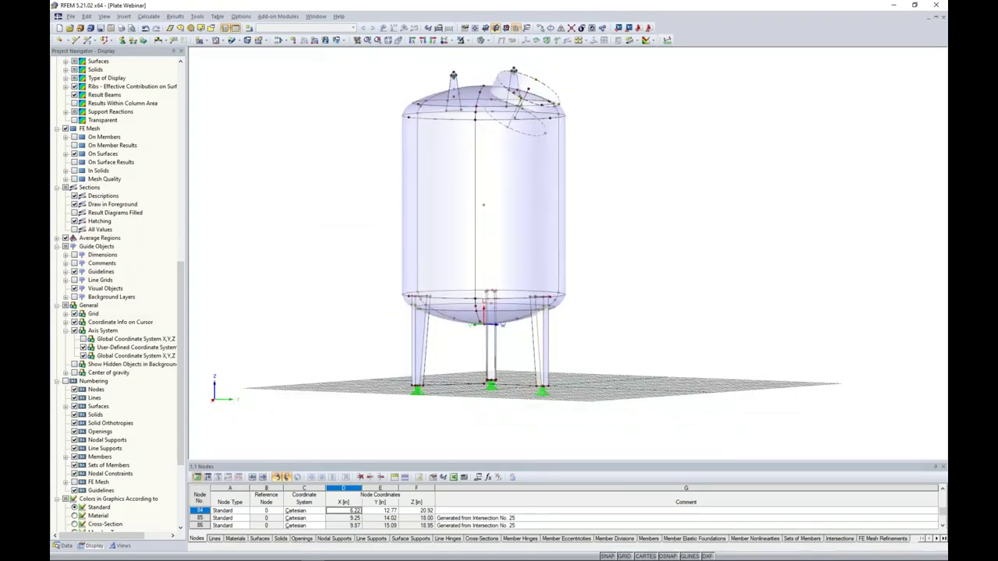
pyautogui.click(624, 557)
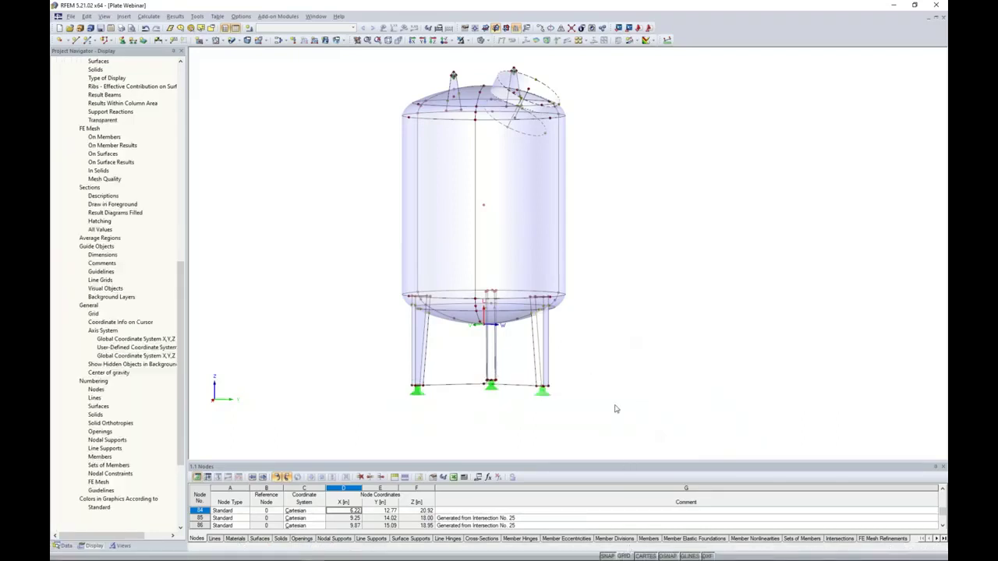
pyautogui.keyDown('ctrl'); pyautogui.moveTo(658, 223); pyautogui.dragTo(610, 307, button='middle'); pyautogui.keyUp('ctrl')
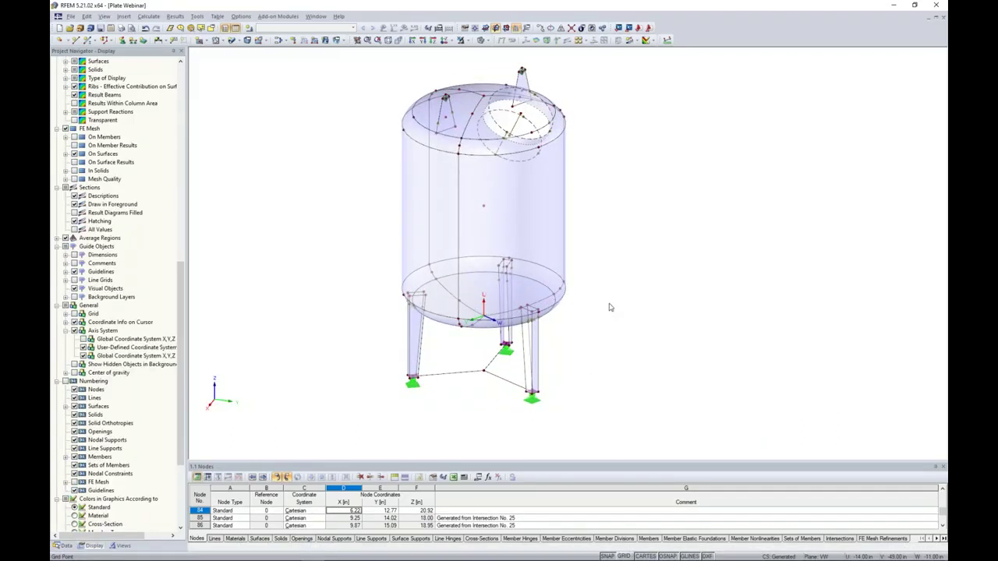
# Regenerate the FE mesh of the model with a target finite element length of 12.00 in
pyautogui.click(64, 545)
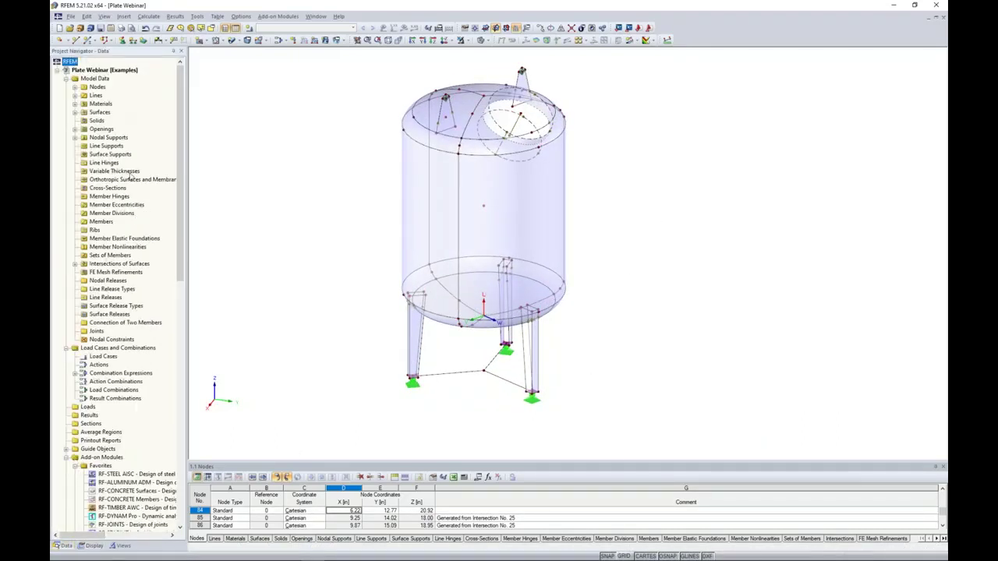
pyautogui.click(149, 16)
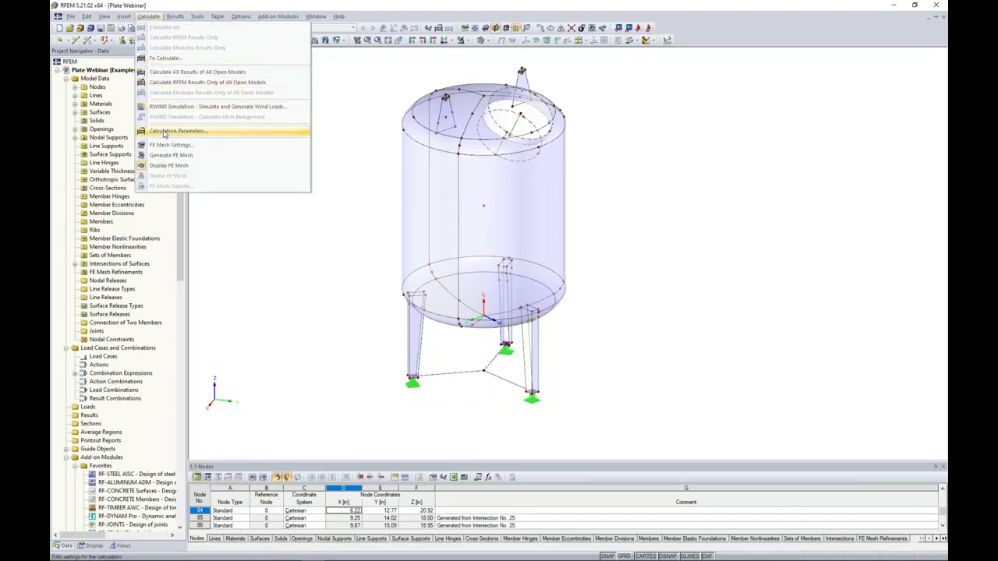
pyautogui.click(164, 144)
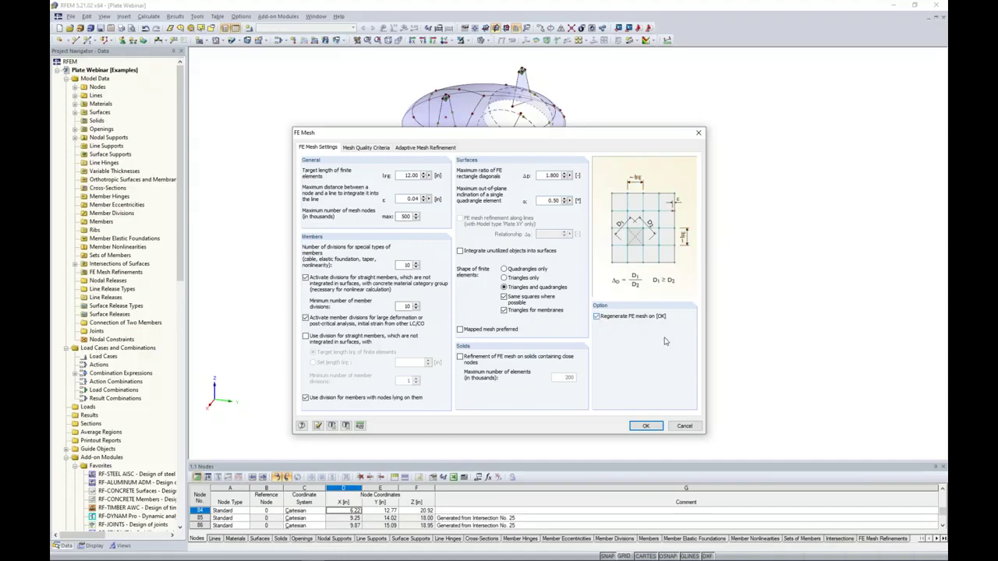
pyautogui.click(644, 425)
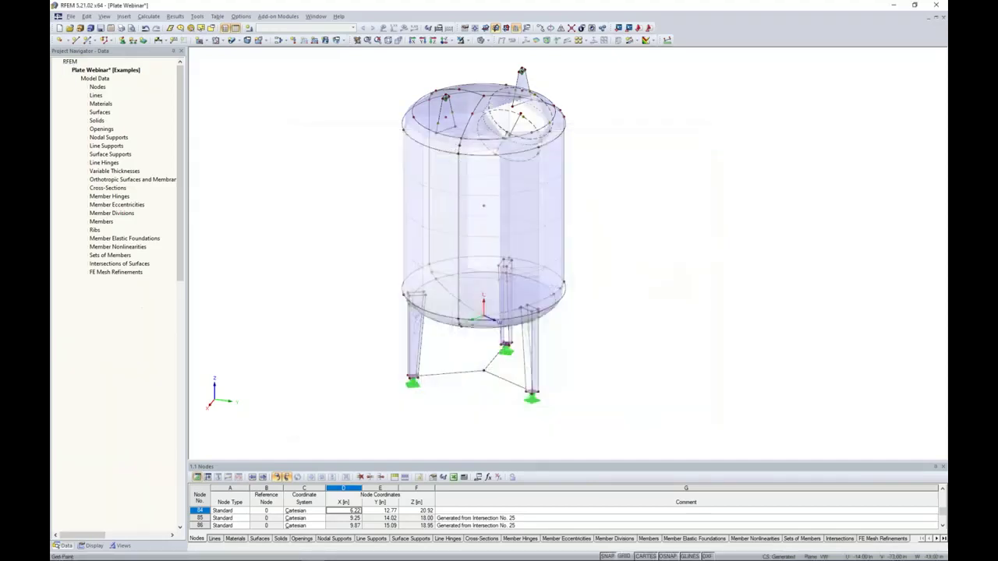
# Switch to wireframe display and examine the generated FE mesh on the vessel shell and legs
pyautogui.keyDown('ctrl'); pyautogui.moveTo(633, 338); pyautogui.dragTo(616, 245, button='middle'); pyautogui.keyUp('ctrl')
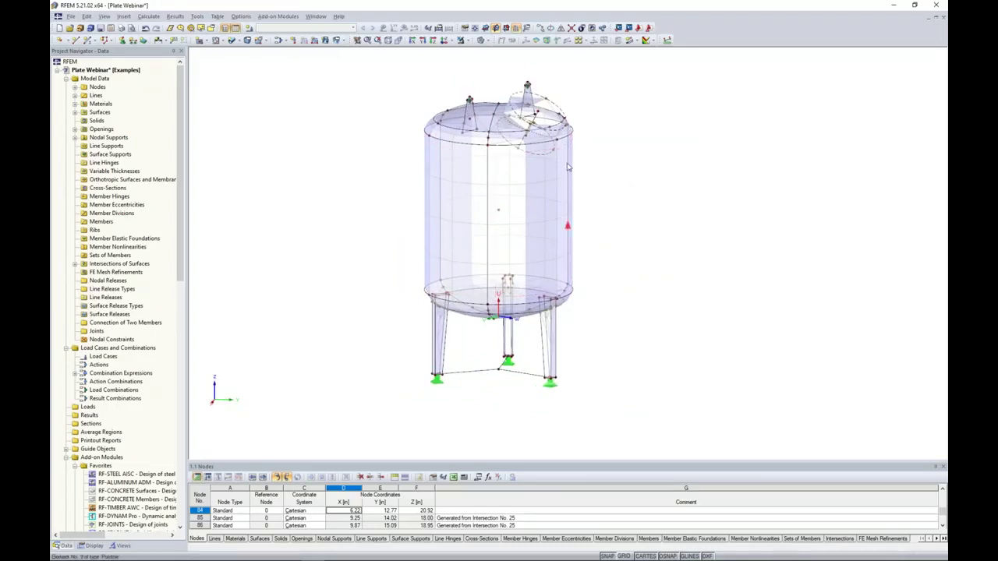
pyautogui.click(481, 40)
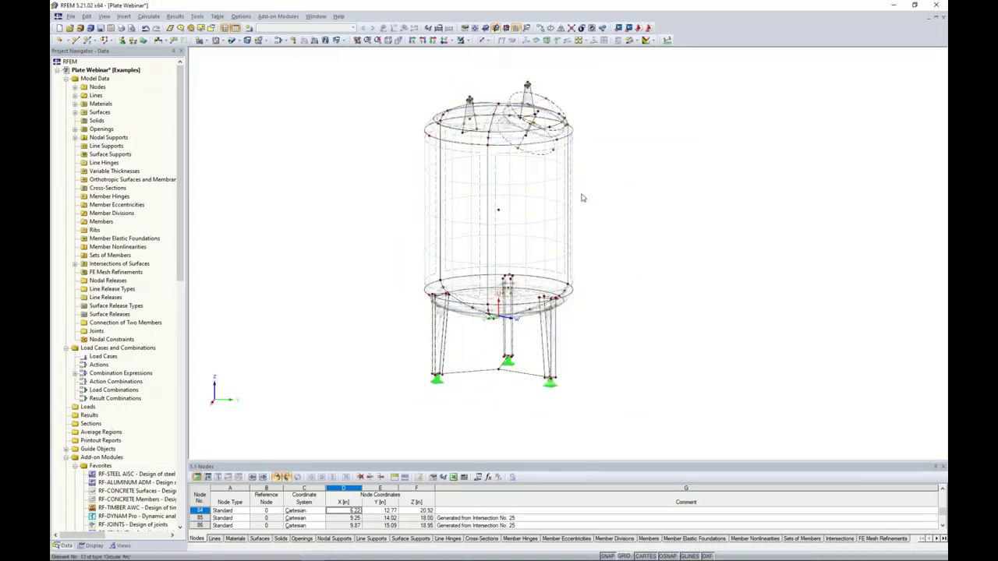
pyautogui.scroll(5, 560, 250)
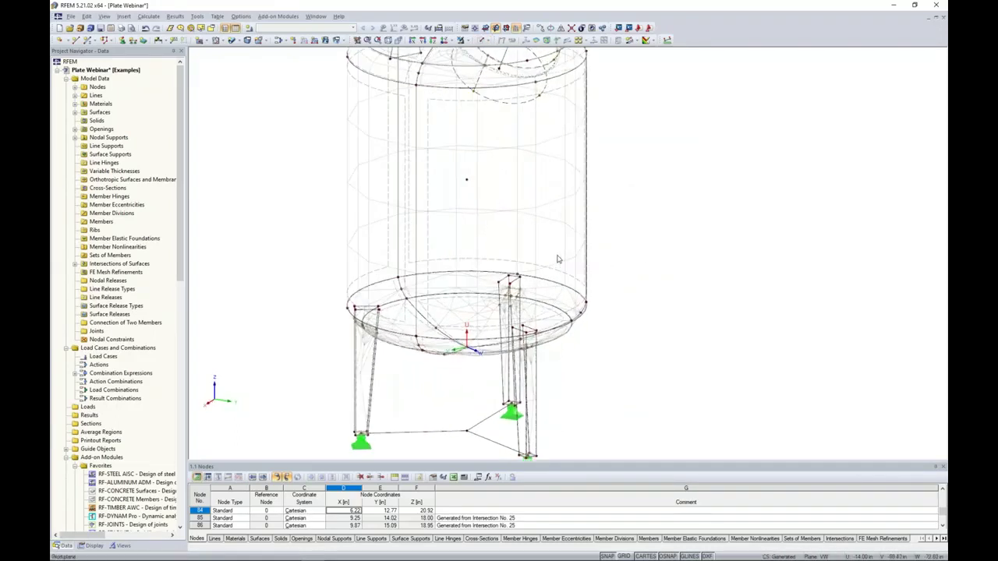
pyautogui.keyDown('ctrl'); pyautogui.moveTo(700, 272); pyautogui.dragTo(640, 273, button='middle'); pyautogui.keyUp('ctrl')
pyautogui.scroll(-4, 690, 241)
pyautogui.keyDown('ctrl'); pyautogui.moveTo(690, 163); pyautogui.dragTo(676, 226, button='middle'); pyautogui.keyUp('ctrl')
pyautogui.moveTo(642, 68); pyautogui.dragTo(620, 123, button='middle')
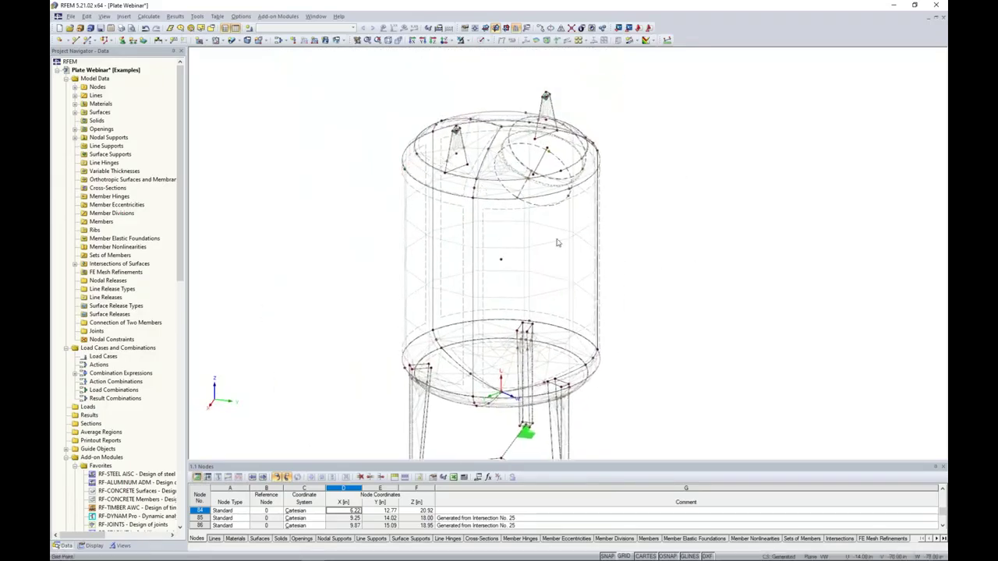
# Set the meshed model back to solid transparent display and bring the whole vessel into view
pyautogui.click(481, 40)
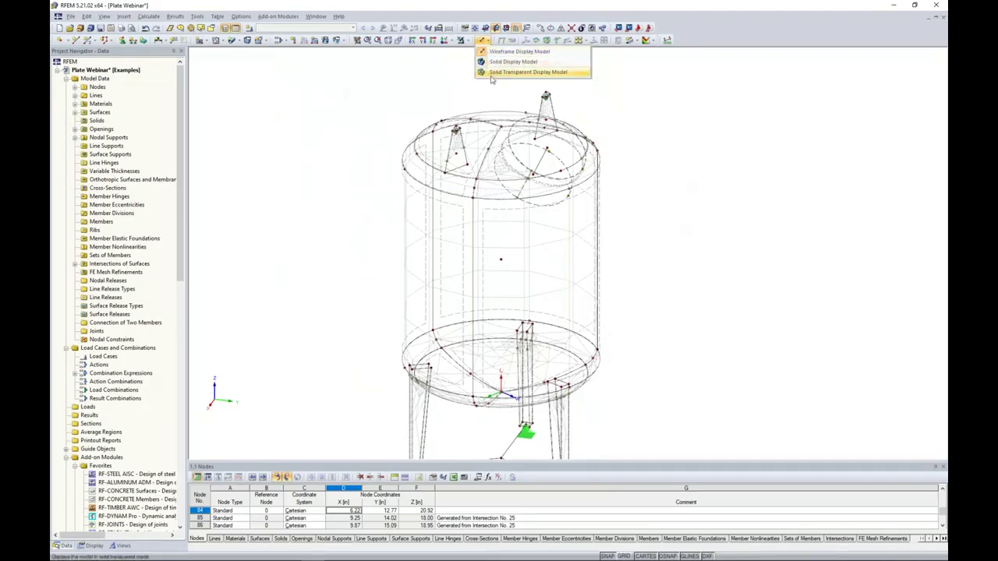
pyautogui.click(515, 68)
pyautogui.keyDown('ctrl'); pyautogui.moveTo(607, 162); pyautogui.dragTo(525, 227, button='middle'); pyautogui.keyUp('ctrl')
pyautogui.scroll(-2, 564, 185)
pyautogui.scroll(-1, 569, 208)
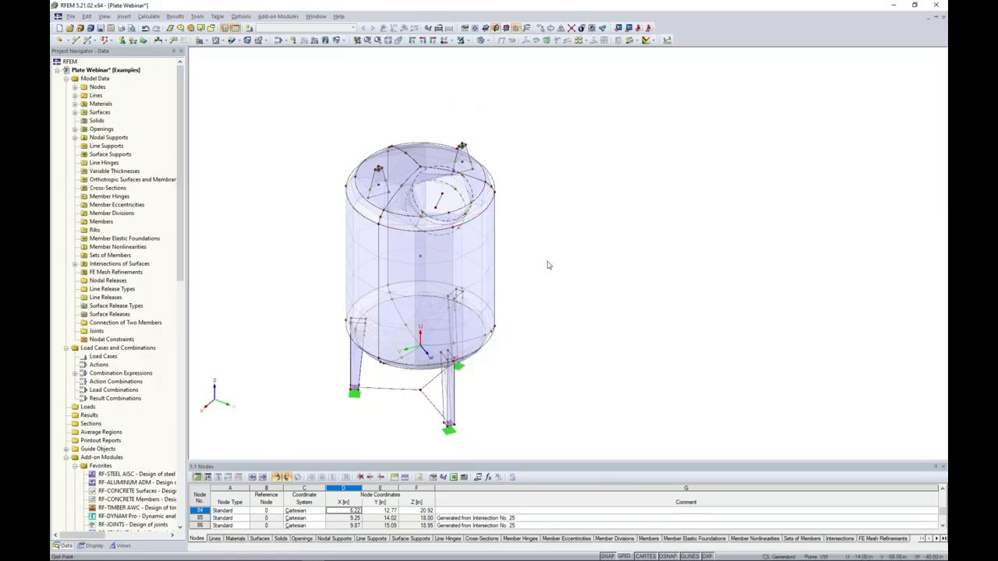
pyautogui.keyDown('ctrl'); pyautogui.moveTo(548, 265); pyautogui.dragTo(557, 229, button='middle'); pyautogui.keyUp('ctrl')
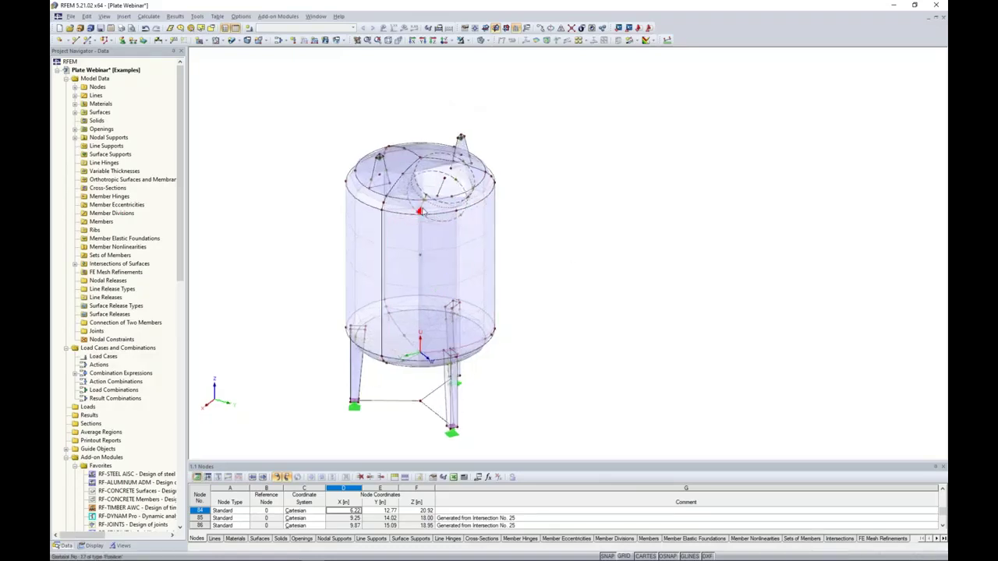
# Examine how coarsely the FE mesh follows the top opening, the cylindrical shell and the leg connections
pyautogui.scroll(6, 420, 211)
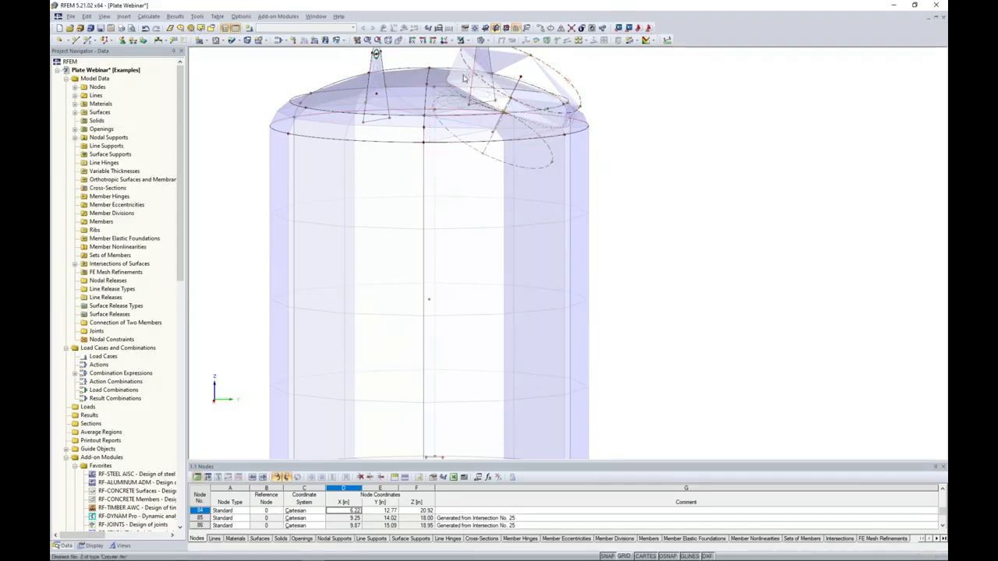
pyautogui.scroll(-3, 414, 154)
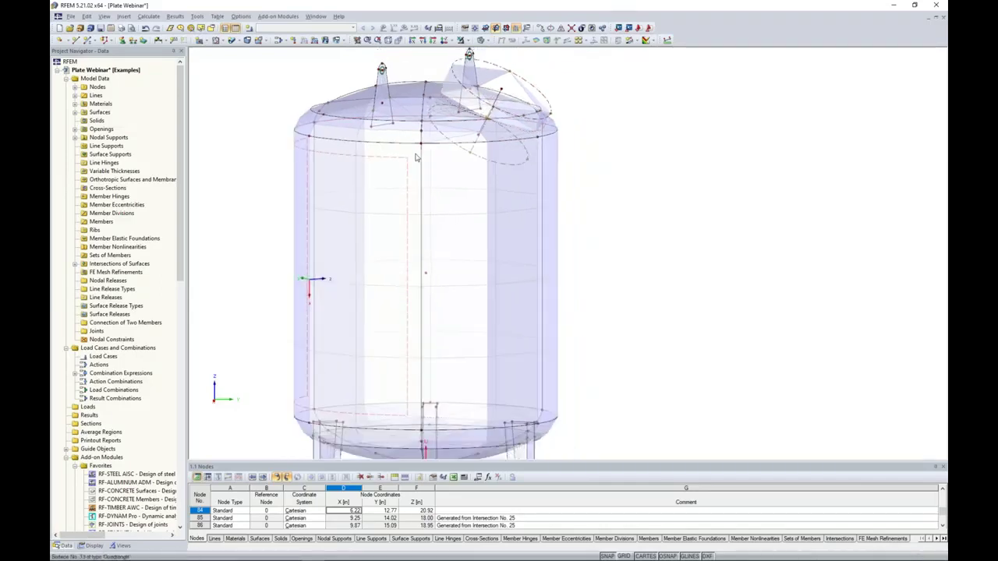
pyautogui.moveTo(415, 361); pyautogui.dragTo(507, 138, button='middle')
pyautogui.scroll(3, 441, 260)
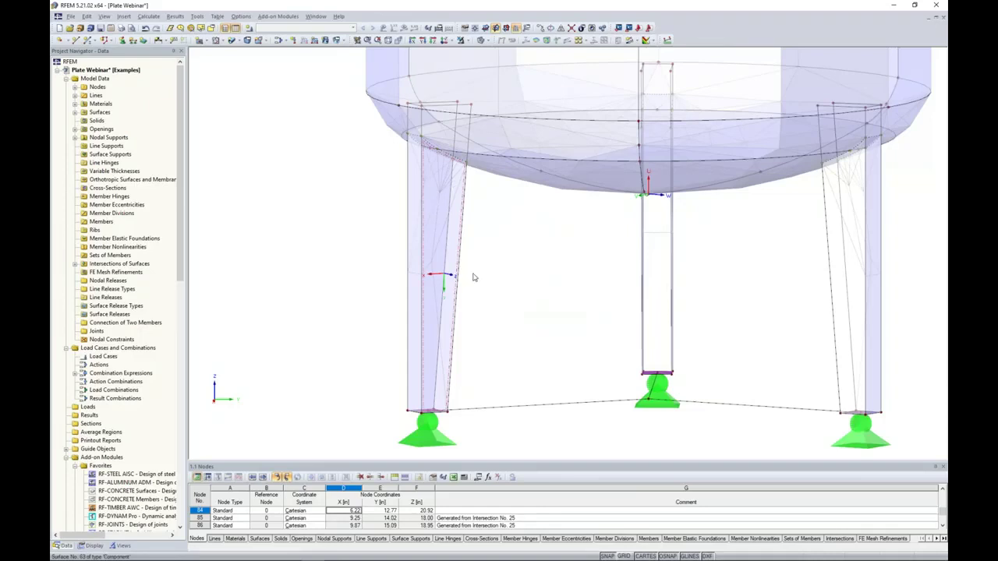
pyautogui.scroll(-5, 472, 277)
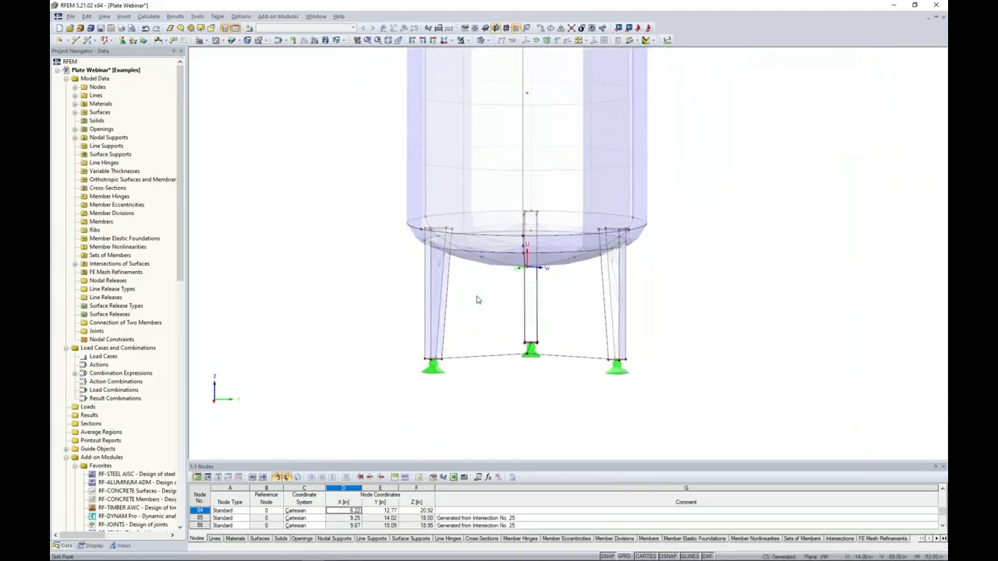
pyautogui.scroll(-2, 478, 300)
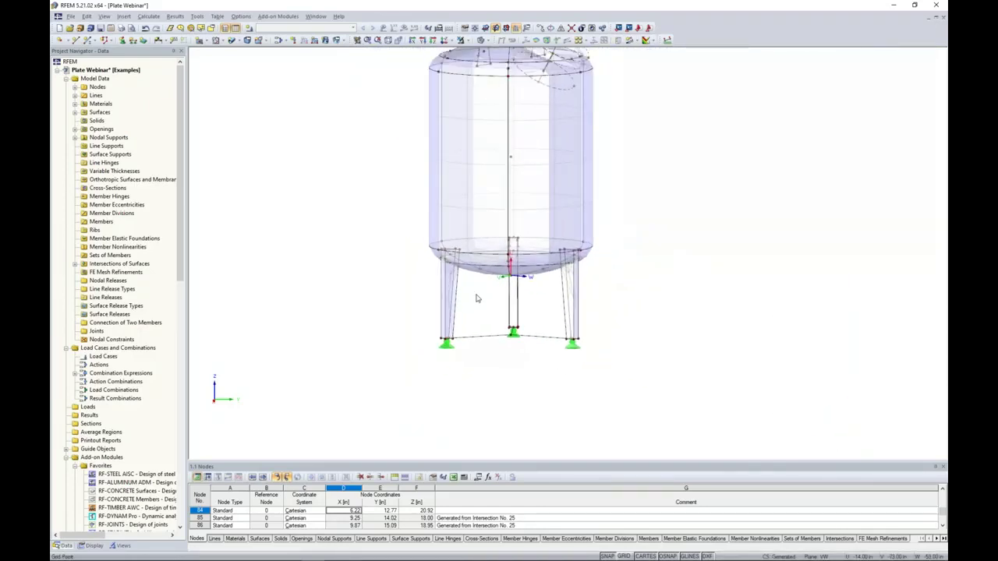
pyautogui.keyDown('ctrl'); pyautogui.moveTo(485, 302); pyautogui.dragTo(608, 289, button='middle'); pyautogui.keyUp('ctrl')
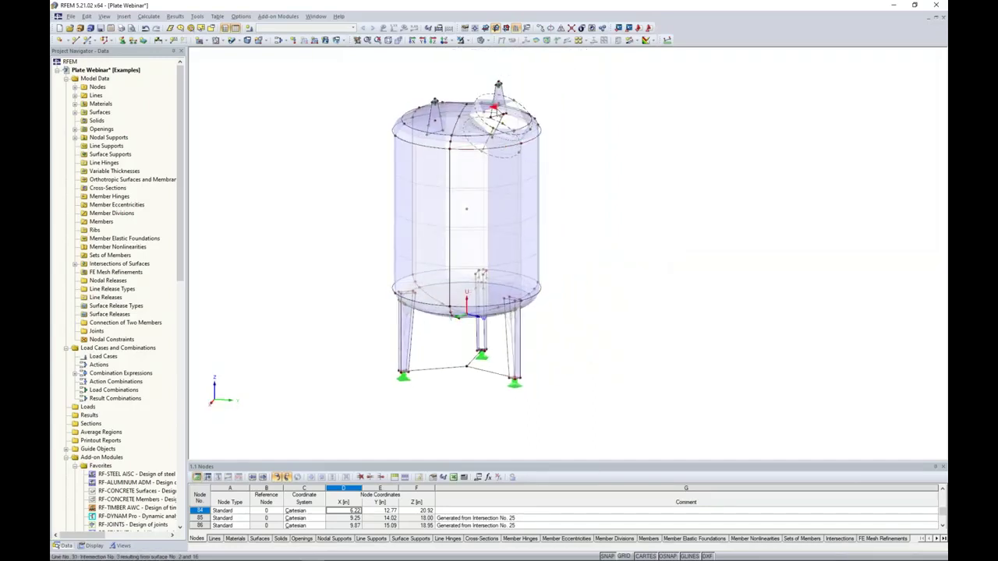
# Create a rigid plane surface bounded by the circular edge of the nozzle opening on the vessel's top head
pyautogui.keyDown('ctrl'); pyautogui.moveTo(563, 138); pyautogui.dragTo(509, 181, button='middle'); pyautogui.keyUp('ctrl')
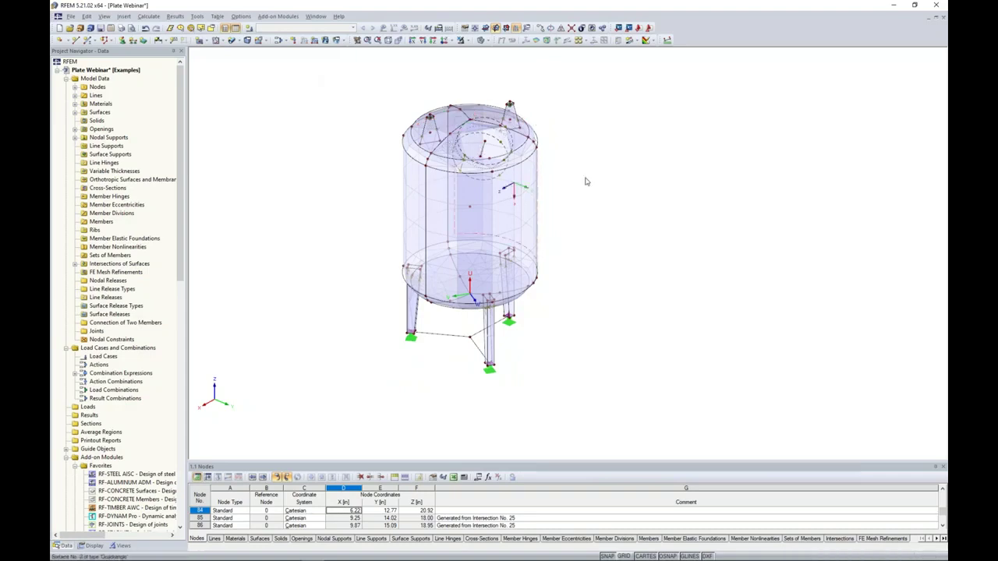
pyautogui.moveTo(586, 181); pyautogui.dragTo(580, 211, button='middle')
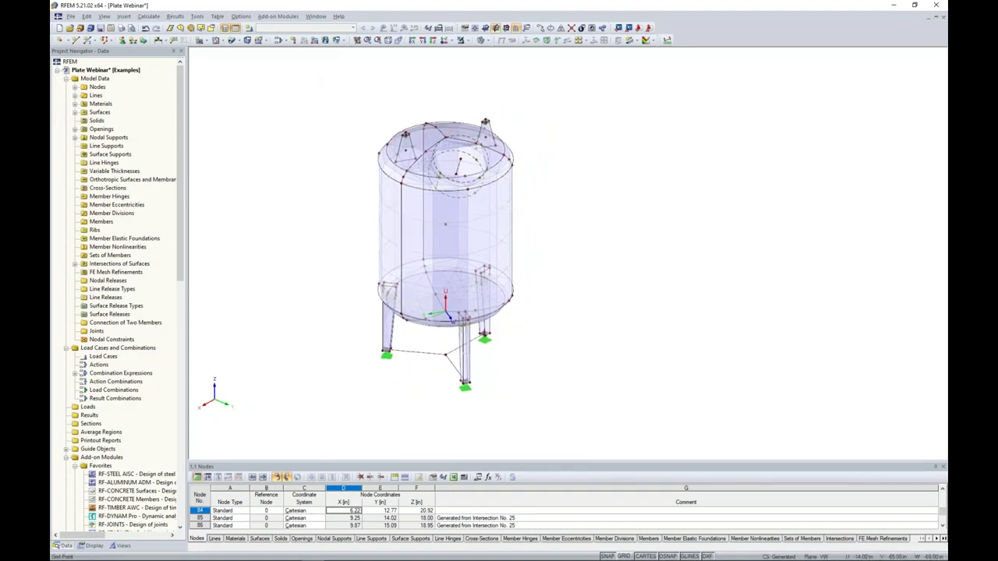
pyautogui.click(204, 40)
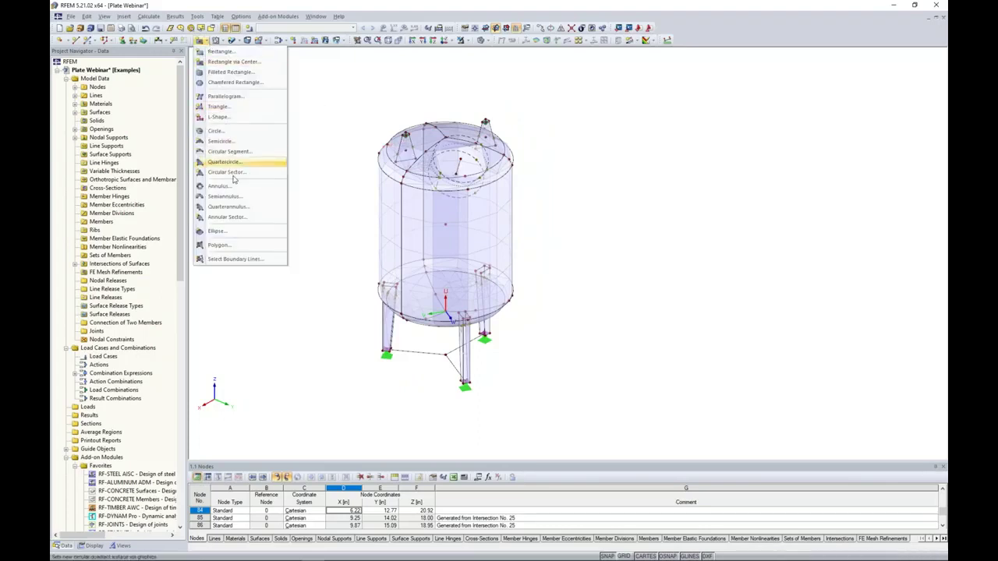
pyautogui.click(235, 258)
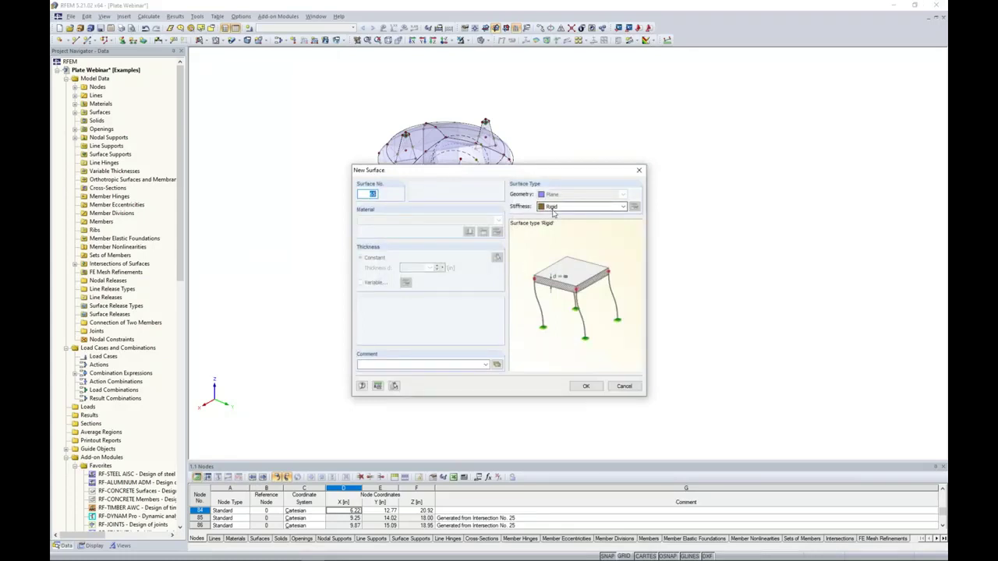
pyautogui.click(588, 387)
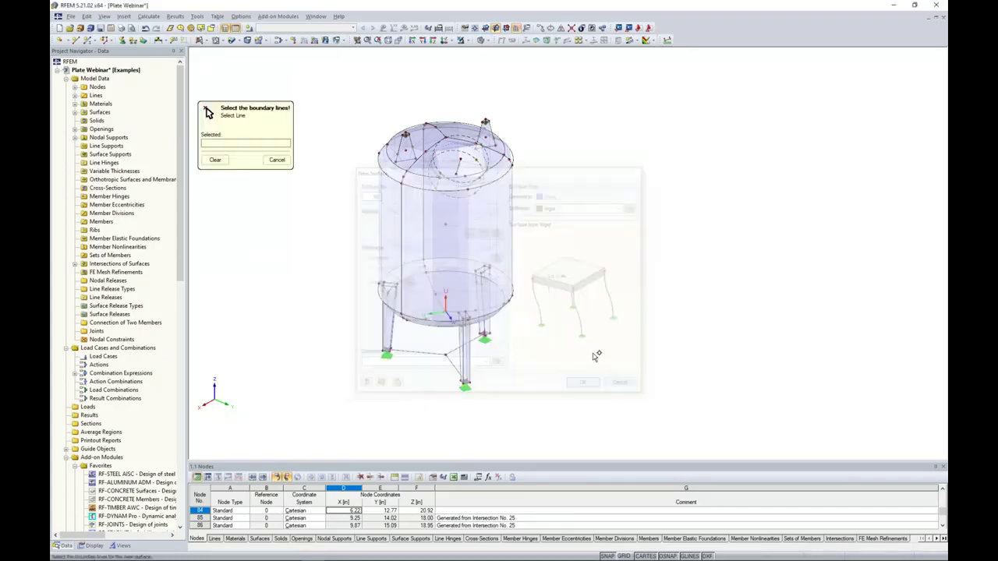
pyautogui.click(486, 153)
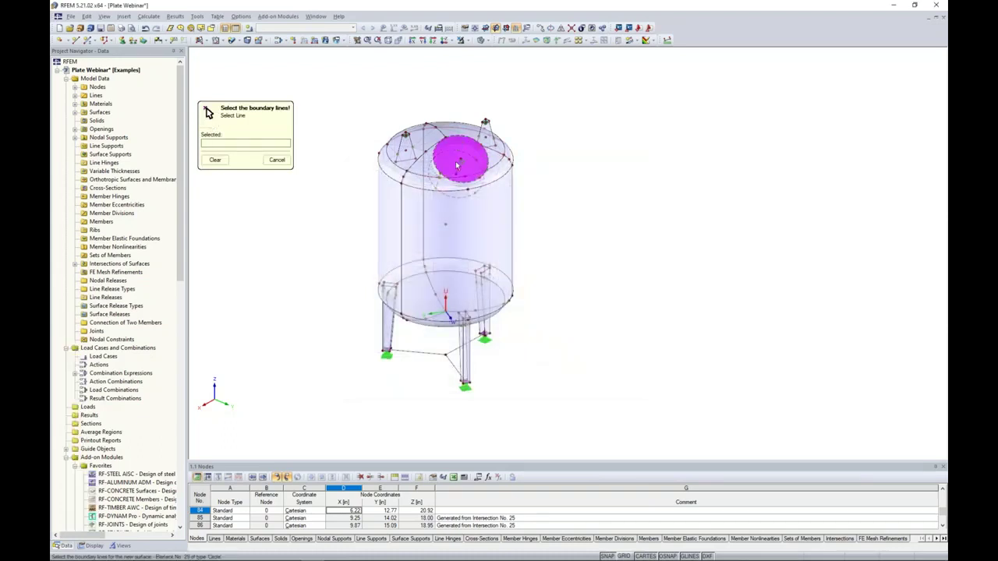
pyautogui.press('Escape')
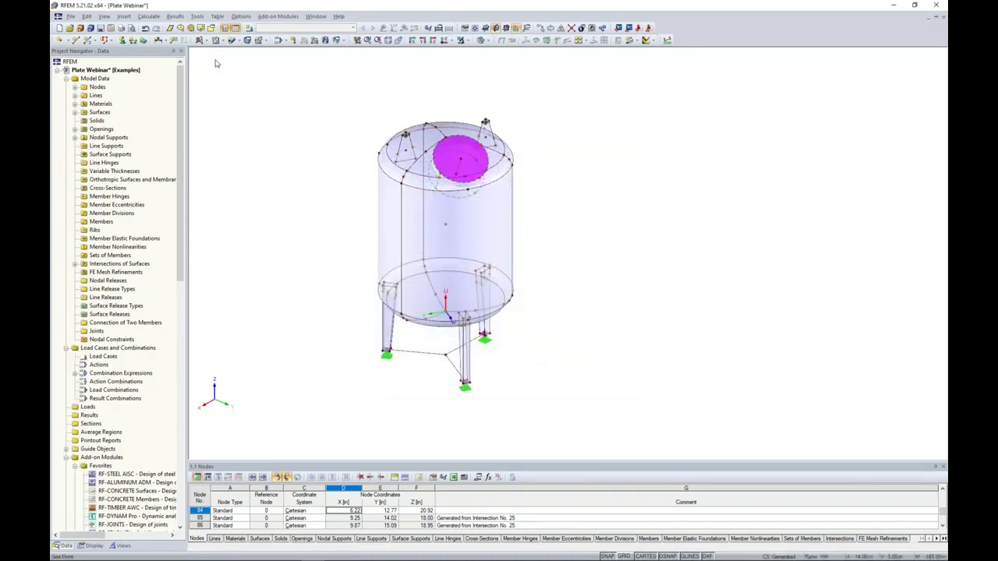
# Generate the FE mesh with the current settings to check how the rigid surface over the opening is meshed
pyautogui.click(148, 16)
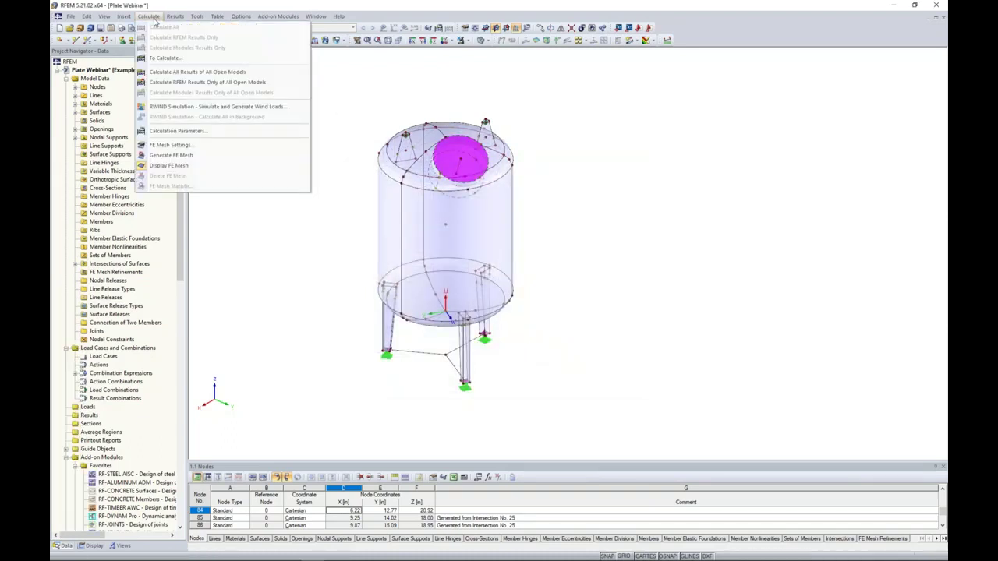
pyautogui.click(163, 156)
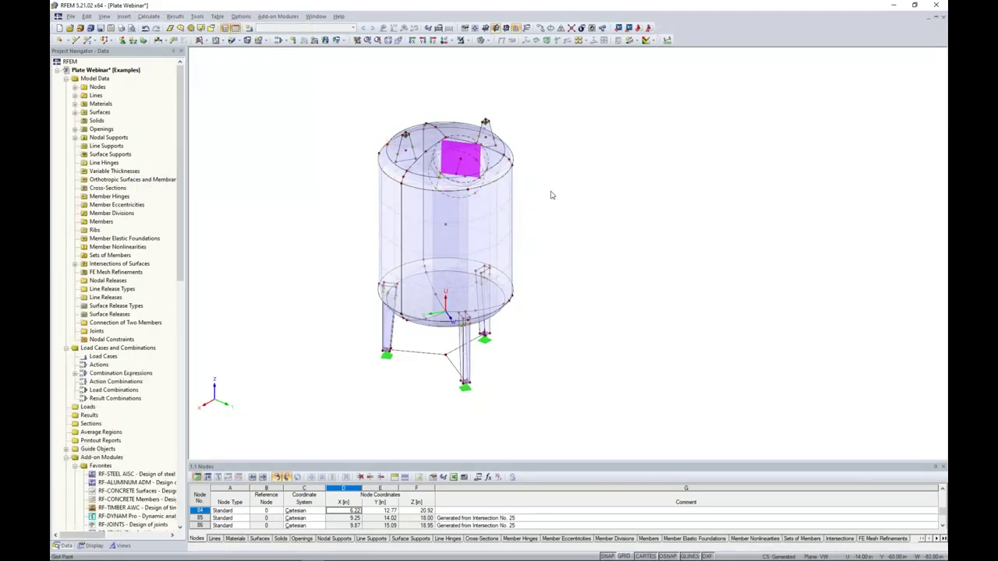
pyautogui.scroll(3, 550, 195)
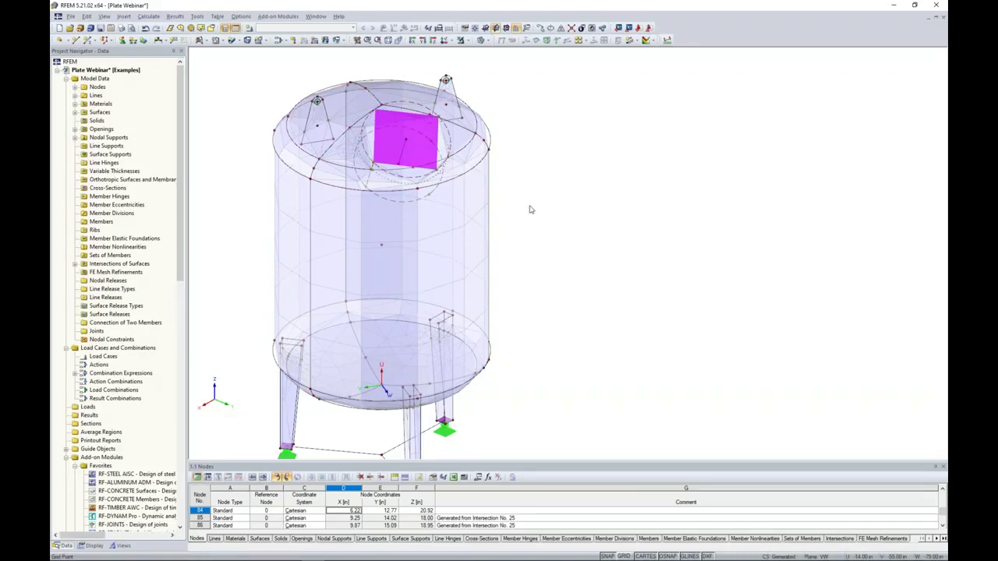
pyautogui.scroll(-2, 530, 209)
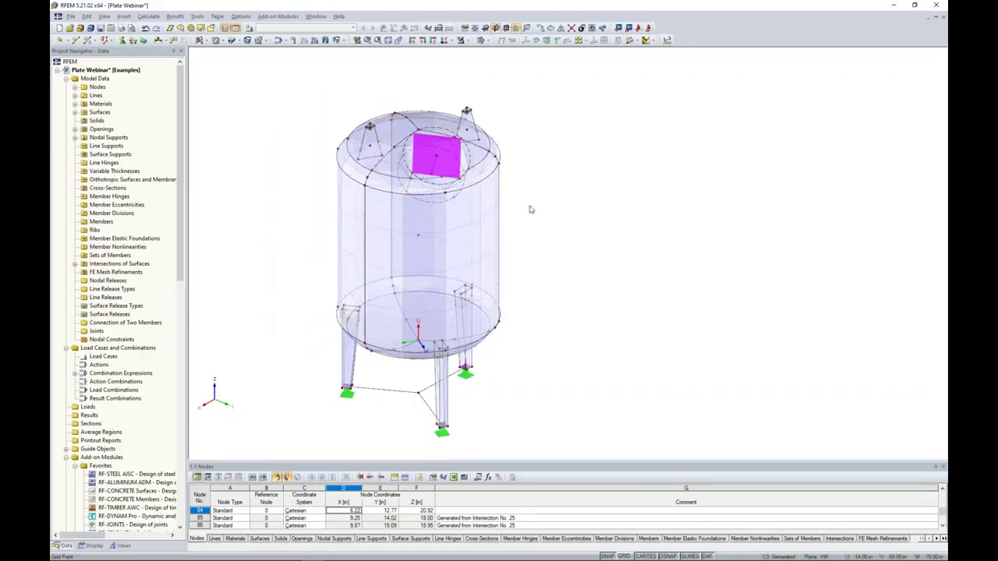
# Set a much smaller target finite element length in the FE mesh settings and regenerate the mesh
pyautogui.click(148, 17)
pyautogui.click(172, 145)
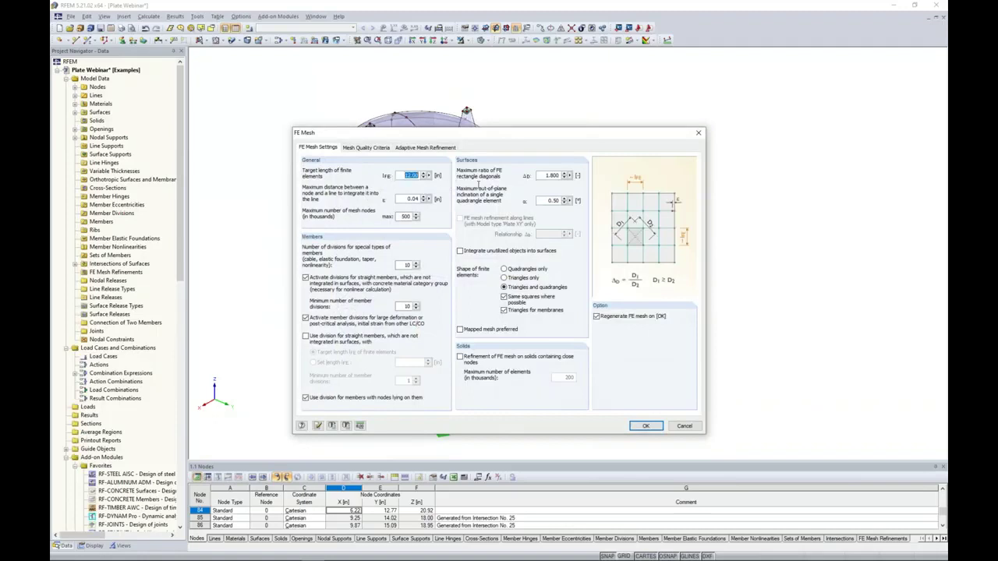
pyautogui.write('.0')
pyautogui.press('Return')
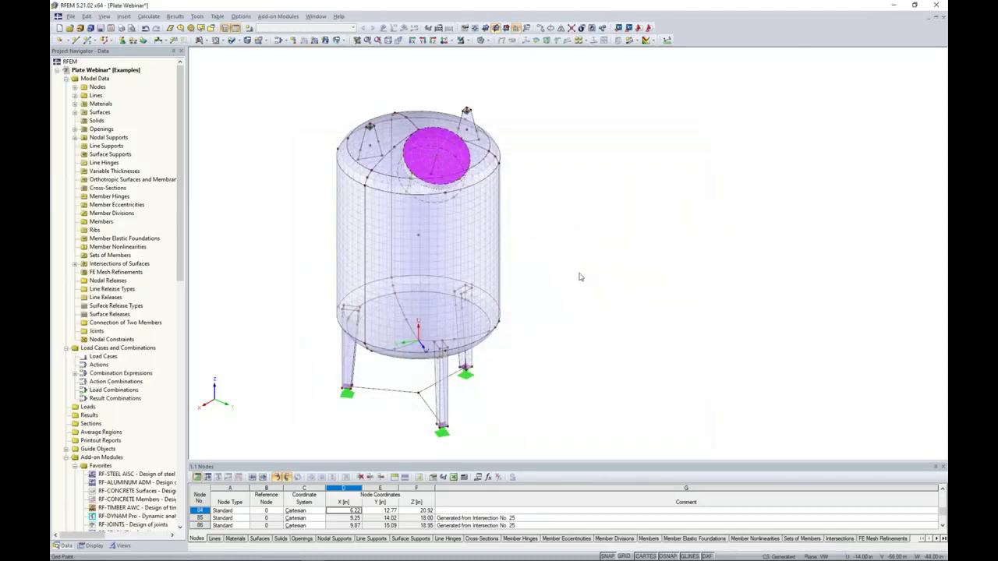
# Examine how the finer FE mesh follows the circular cover surface, the vessel shell and the legs
pyautogui.keyDown('ctrl'); pyautogui.moveTo(580, 277); pyautogui.dragTo(648, 220, button='middle'); pyautogui.keyUp('ctrl')
pyautogui.keyDown('ctrl'); pyautogui.moveTo(602, 258); pyautogui.dragTo(645, 244, button='middle'); pyautogui.keyUp('ctrl')
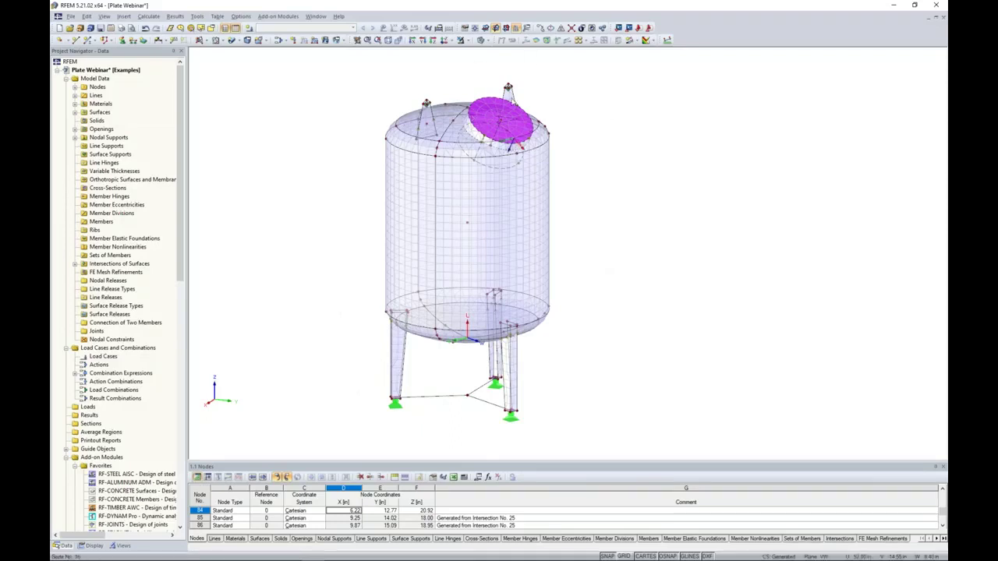
pyautogui.keyDown('ctrl'); pyautogui.moveTo(569, 138); pyautogui.dragTo(573, 175, button='middle'); pyautogui.keyUp('ctrl')
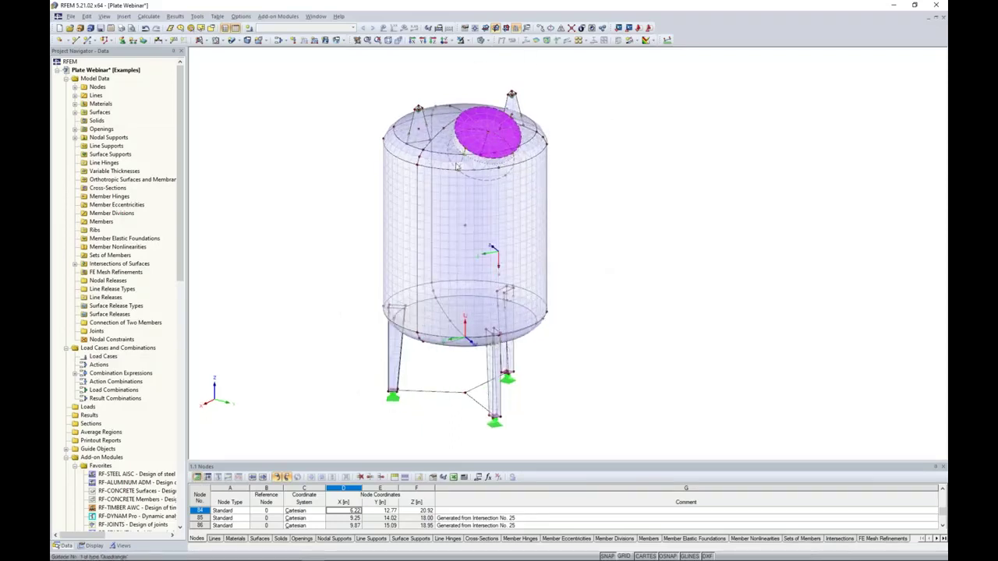
pyautogui.keyDown('ctrl'); pyautogui.moveTo(351, 216); pyautogui.dragTo(326, 209, button='middle'); pyautogui.keyUp('ctrl')
pyautogui.moveTo(557, 312)
pyautogui.mouseDown(button='middle')
pyautogui.moveTo(600, 266)
pyautogui.moveTo(569, 326)
pyautogui.mouseUp(button='middle')
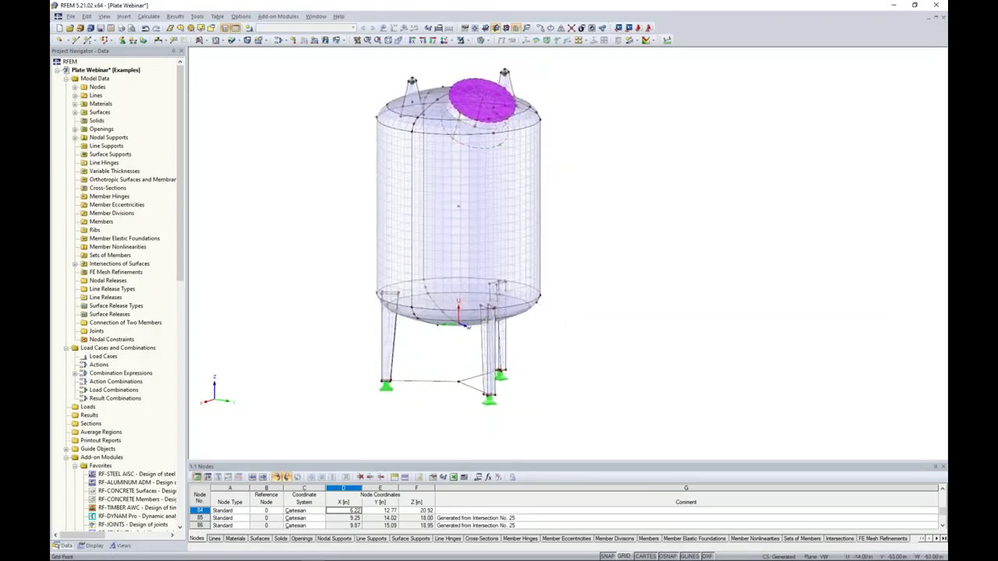
pyautogui.keyDown('ctrl'); pyautogui.moveTo(600, 200); pyautogui.dragTo(586, 230, button='middle'); pyautogui.keyUp('ctrl')
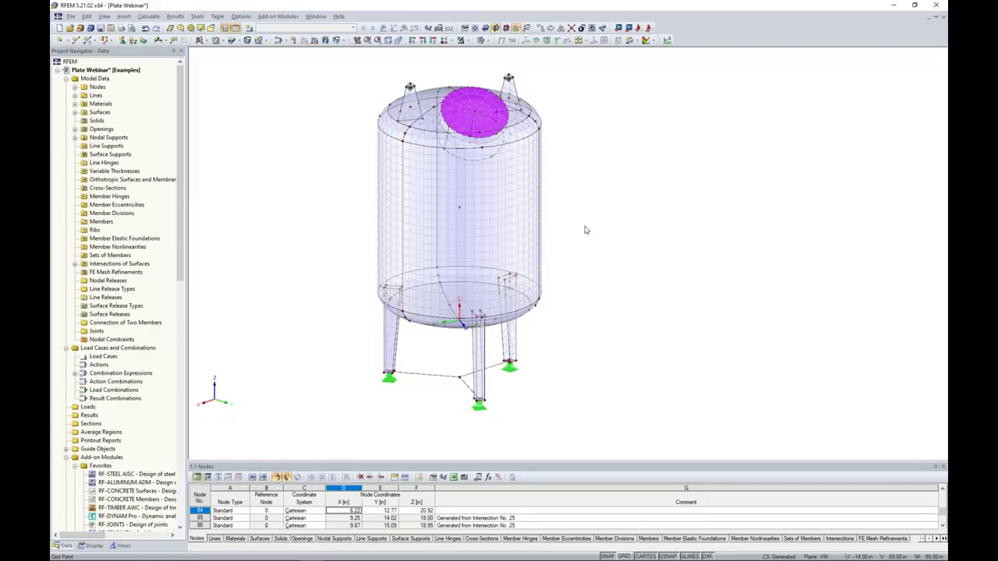
pyautogui.keyDown('ctrl'); pyautogui.moveTo(635, 205); pyautogui.dragTo(641, 231, button='middle'); pyautogui.keyUp('ctrl')
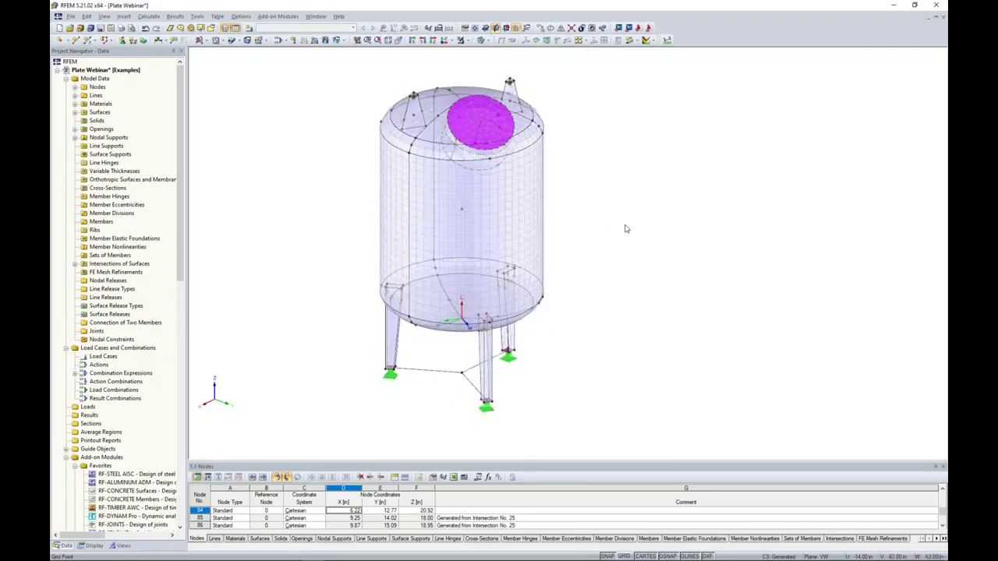
# Hide the rigid circular surface covering the top opening using visibility by hiding selected objects
pyautogui.click(465, 122)
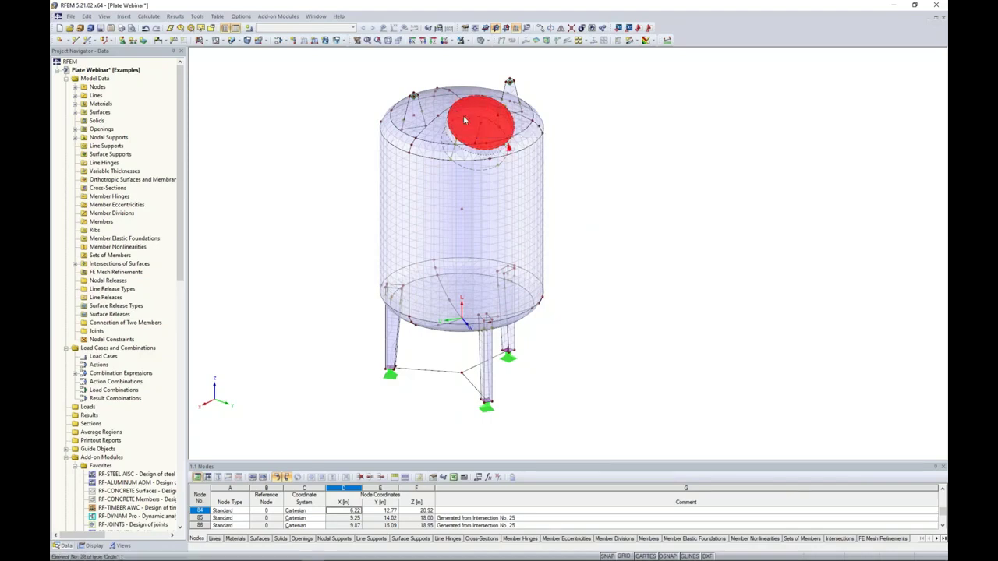
pyautogui.click(465, 39)
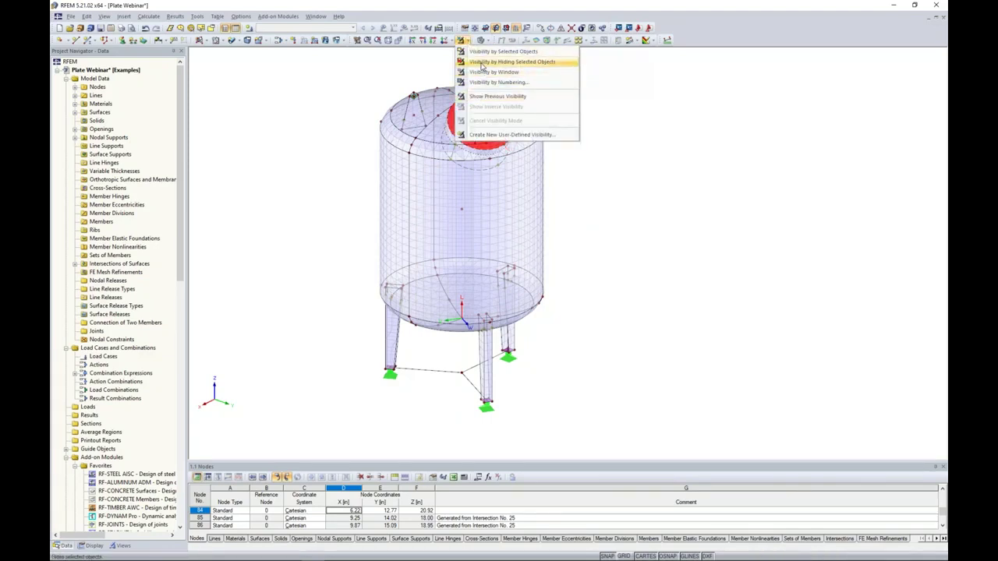
pyautogui.click(482, 62)
pyautogui.keyDown('ctrl'); pyautogui.moveTo(613, 161); pyautogui.dragTo(655, 177, button='middle'); pyautogui.keyUp('ctrl')
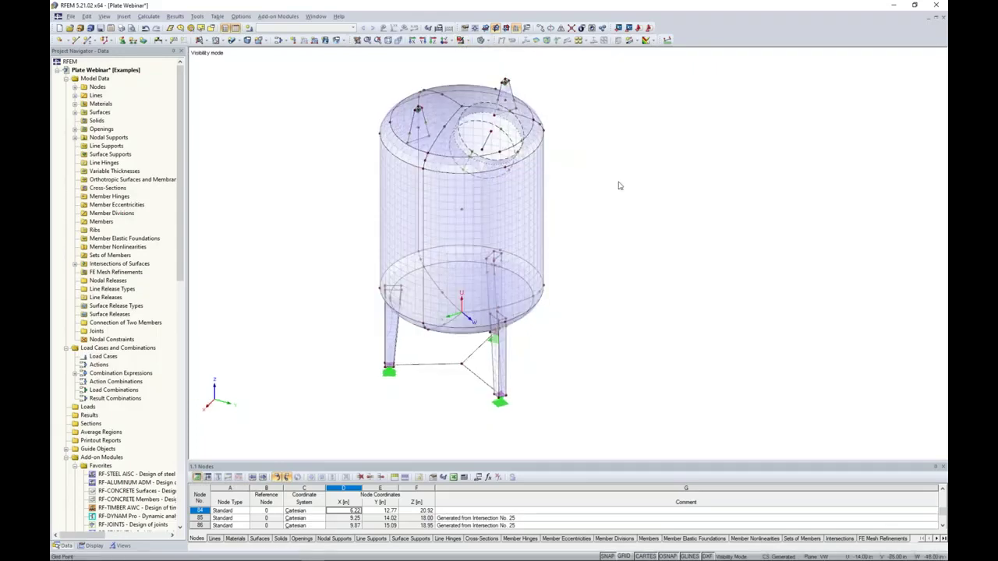
# Create an on-line node on the short line inside the nozzle opening, at 25% of its length from the line end
pyautogui.scroll(5, 503, 145)
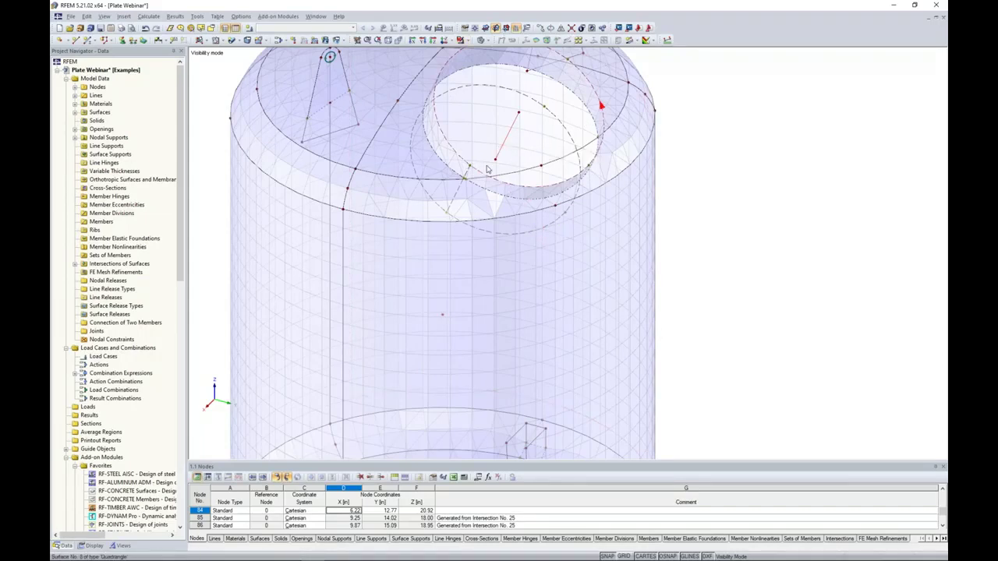
pyautogui.keyDown('ctrl'); pyautogui.moveTo(468, 234); pyautogui.dragTo(446, 289, button='middle'); pyautogui.keyUp('ctrl')
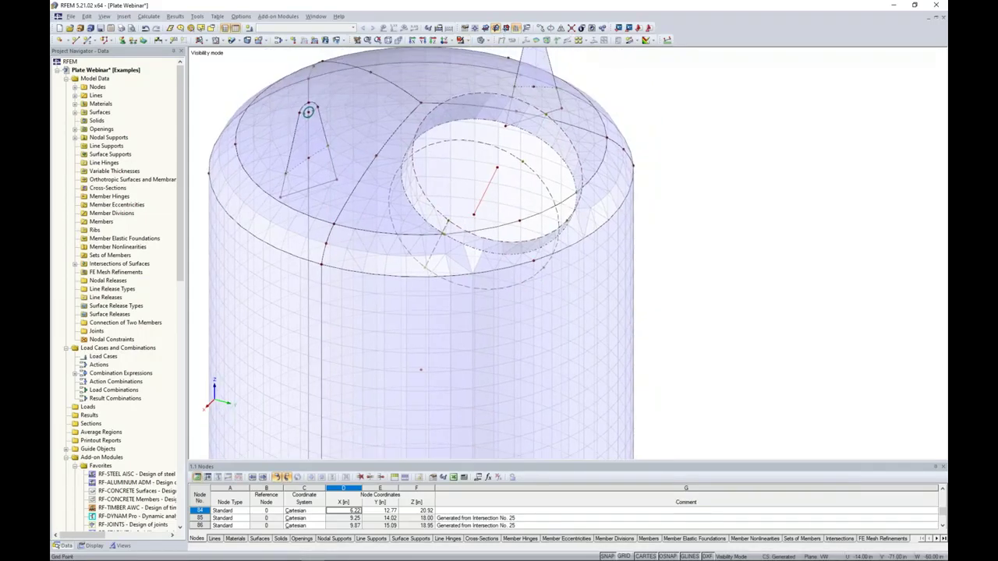
pyautogui.rightClick(492, 187)
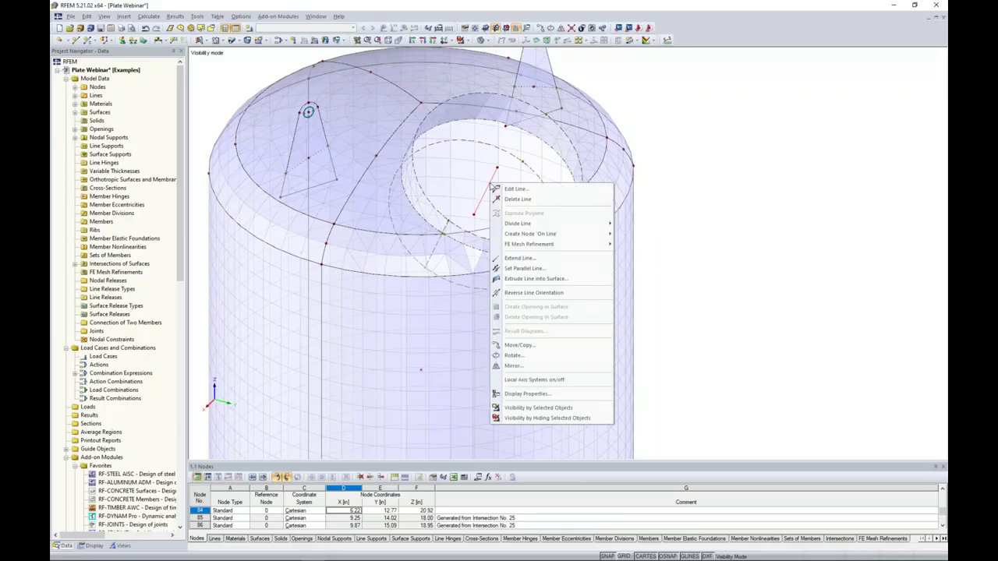
pyautogui.moveTo(531, 238)
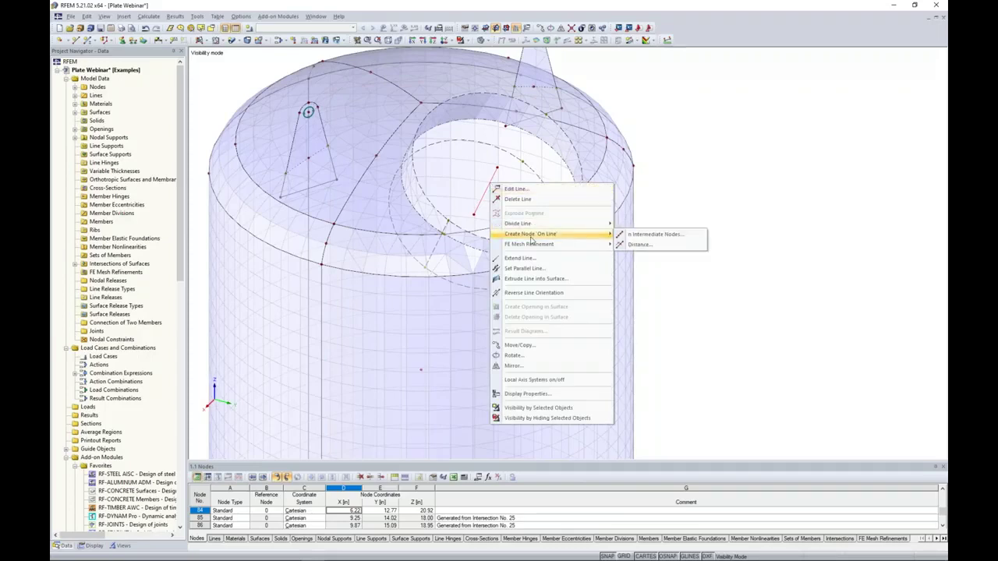
pyautogui.click(638, 245)
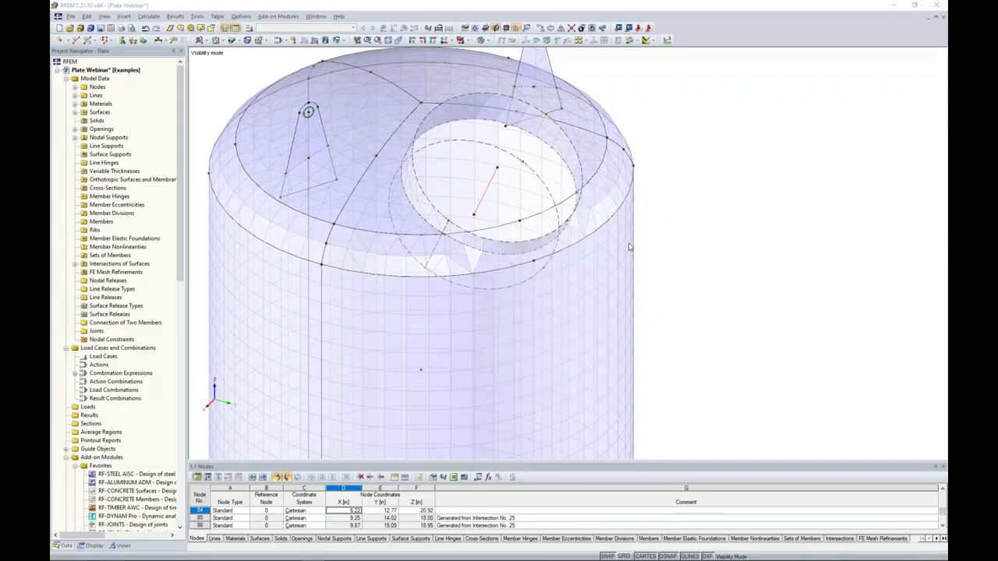
pyautogui.moveTo(572, 307); pyautogui.dragTo(618, 311)
pyautogui.write('25')
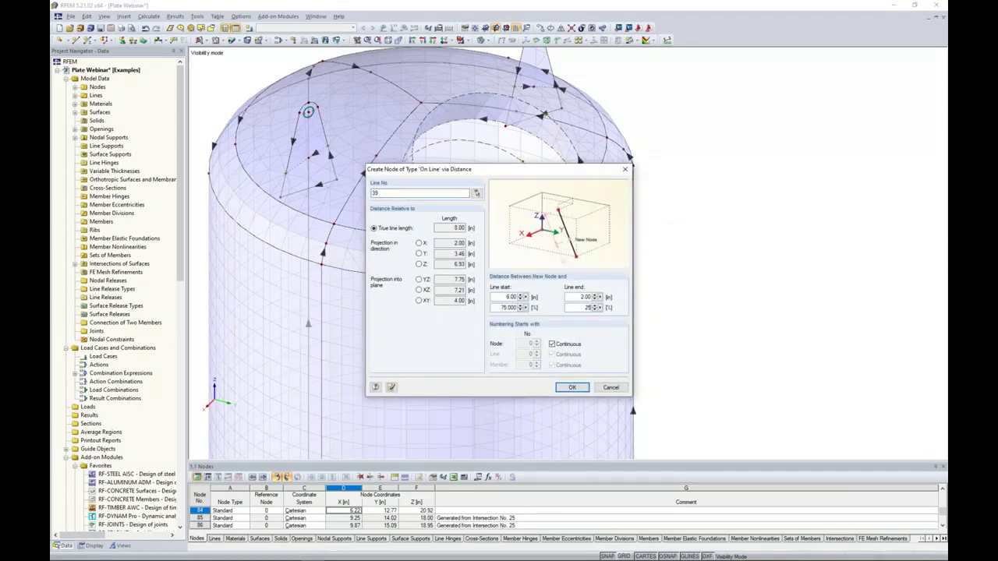
pyautogui.click(571, 387)
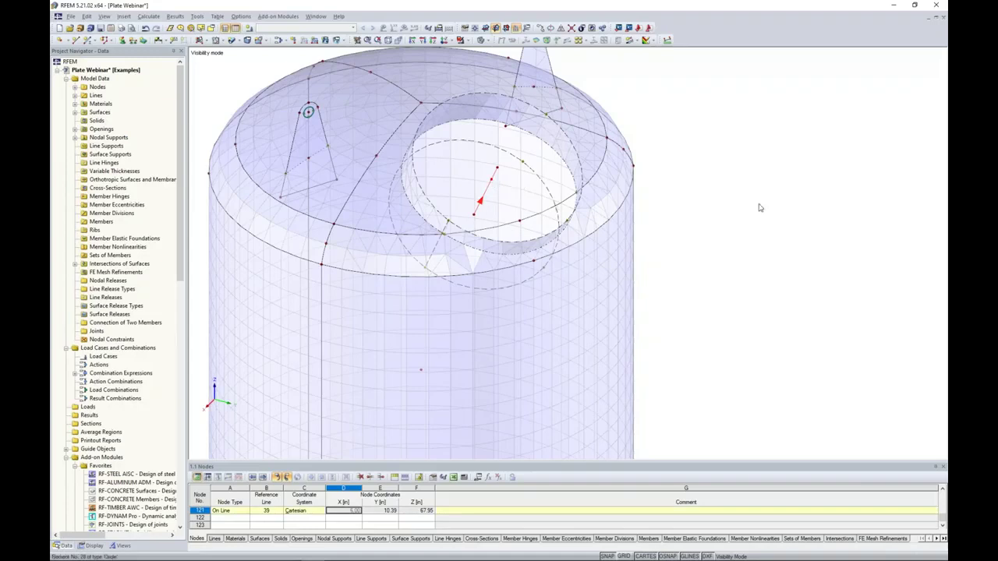
# Apply a circular FE mesh refinement to the new node with radius 12 in, inner target length 0.3 in and outer target length 0.7 in
pyautogui.rightClick(492, 183)
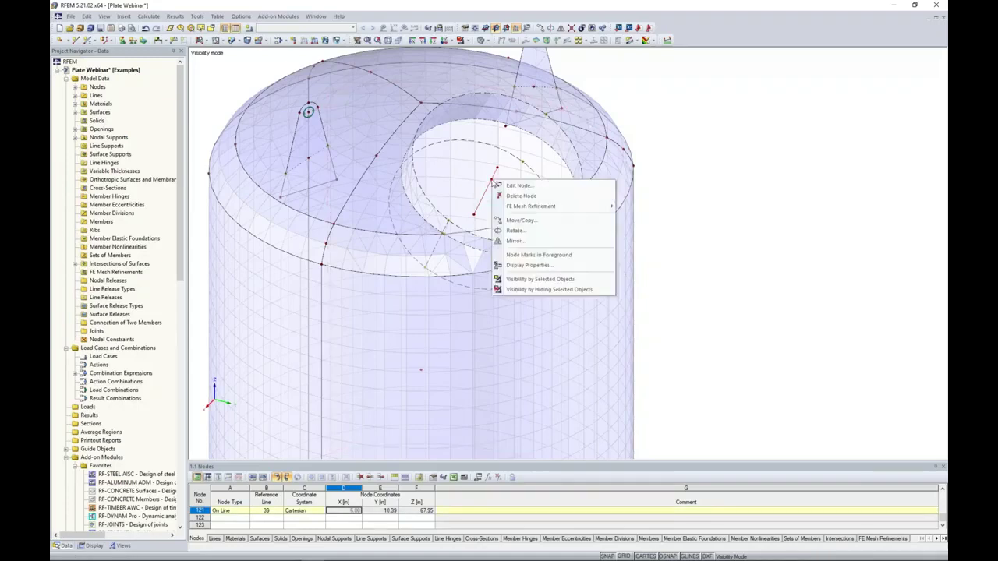
pyautogui.moveTo(524, 211)
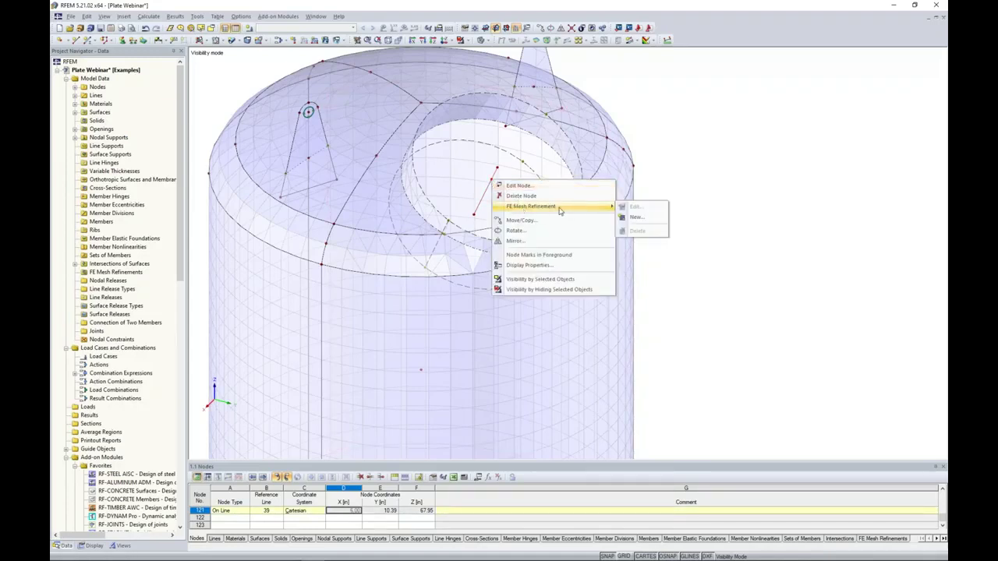
pyautogui.click(636, 217)
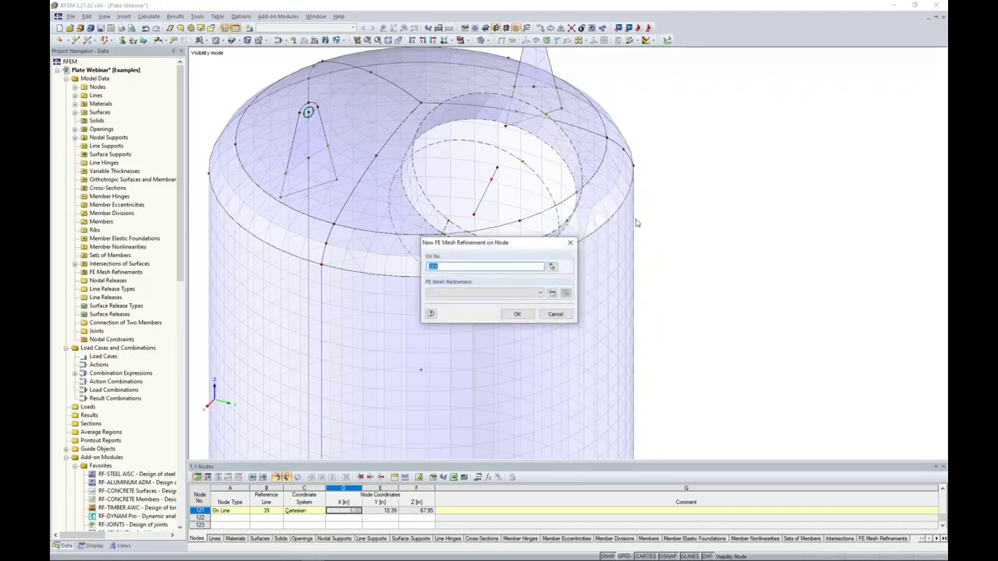
pyautogui.click(554, 293)
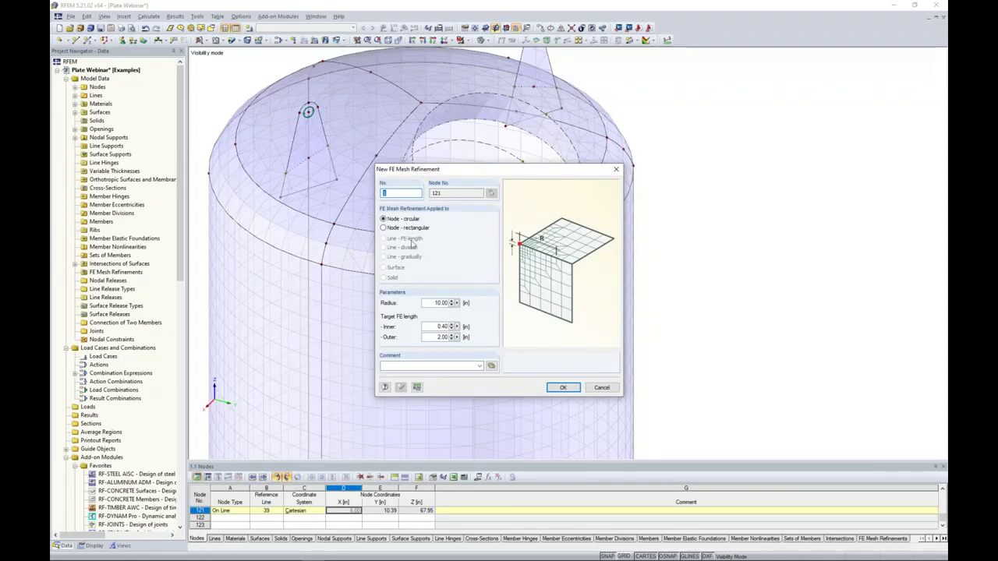
pyautogui.doubleClick(439, 303)
pyautogui.write('12')
pyautogui.doubleClick(440, 327)
pyautogui.press('Tab')
pyautogui.write('0.7')
pyautogui.click(563, 387)
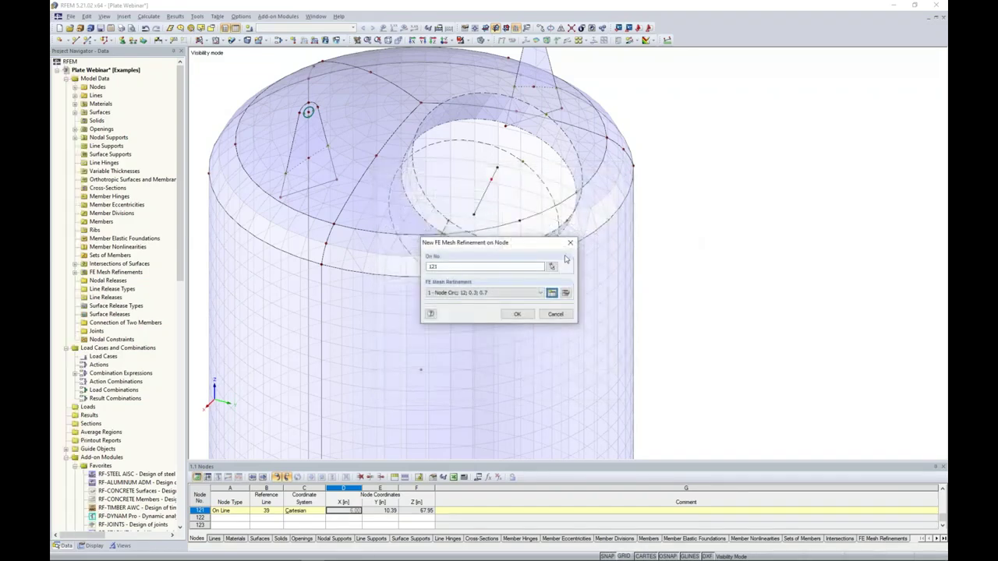
pyautogui.click(518, 315)
pyautogui.keyDown('ctrl'); pyautogui.moveTo(538, 288); pyautogui.dragTo(676, 267, button='middle'); pyautogui.keyUp('ctrl')
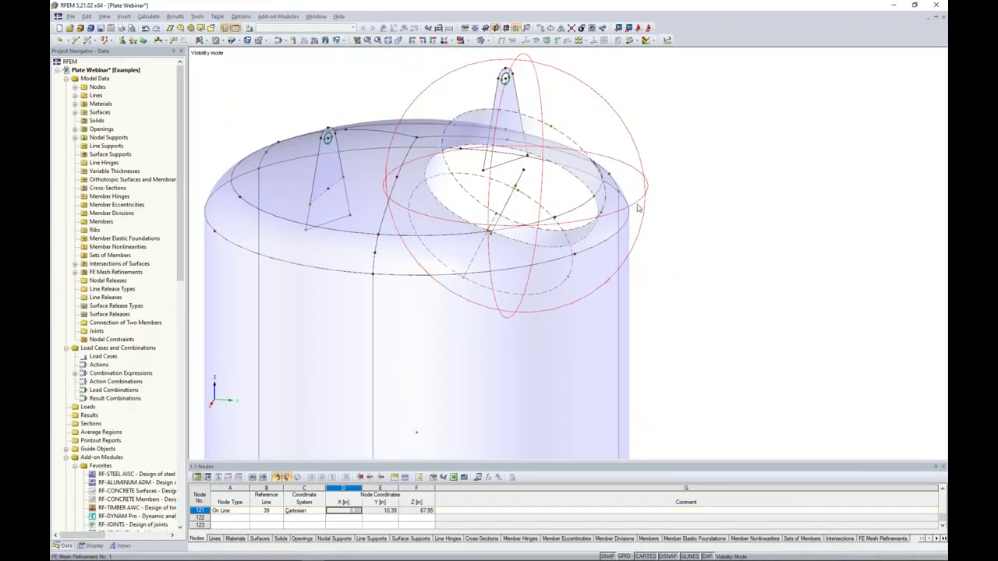
pyautogui.keyDown('ctrl'); pyautogui.moveTo(638, 208); pyautogui.dragTo(686, 258, button='middle'); pyautogui.keyUp('ctrl')
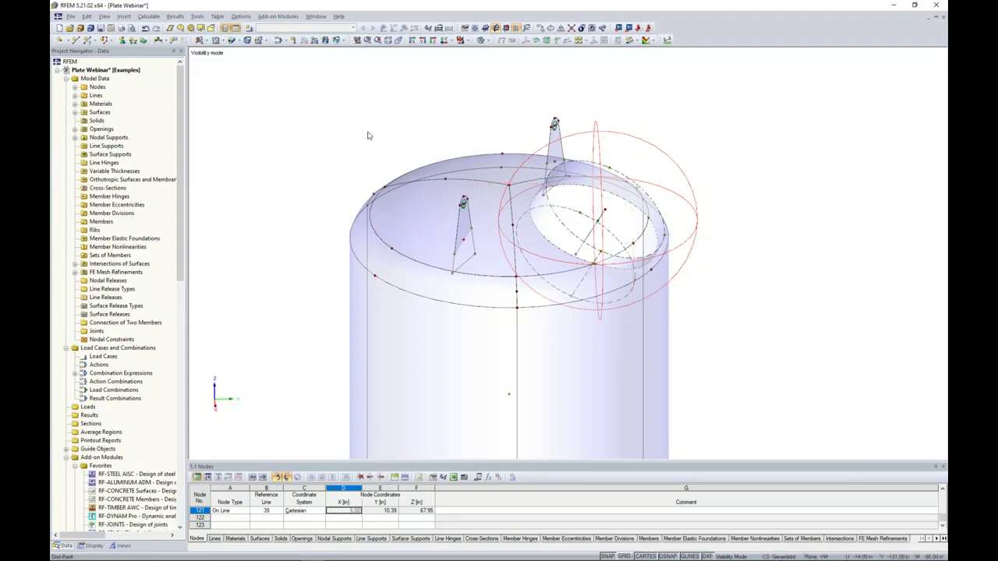
# Generate the FE mesh and examine the refined elements around the nozzle opening in the top head
pyautogui.click(148, 16)
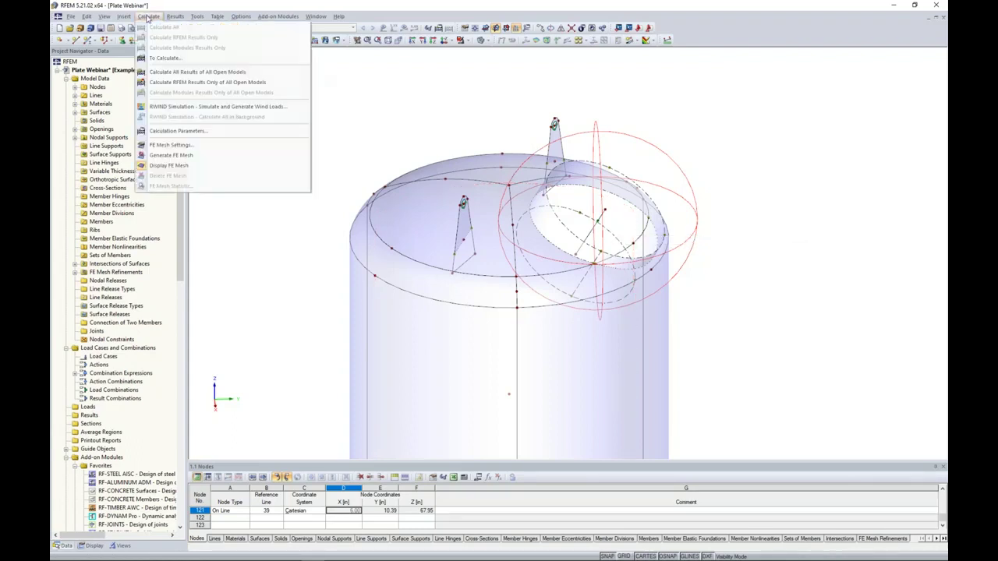
pyautogui.click(164, 156)
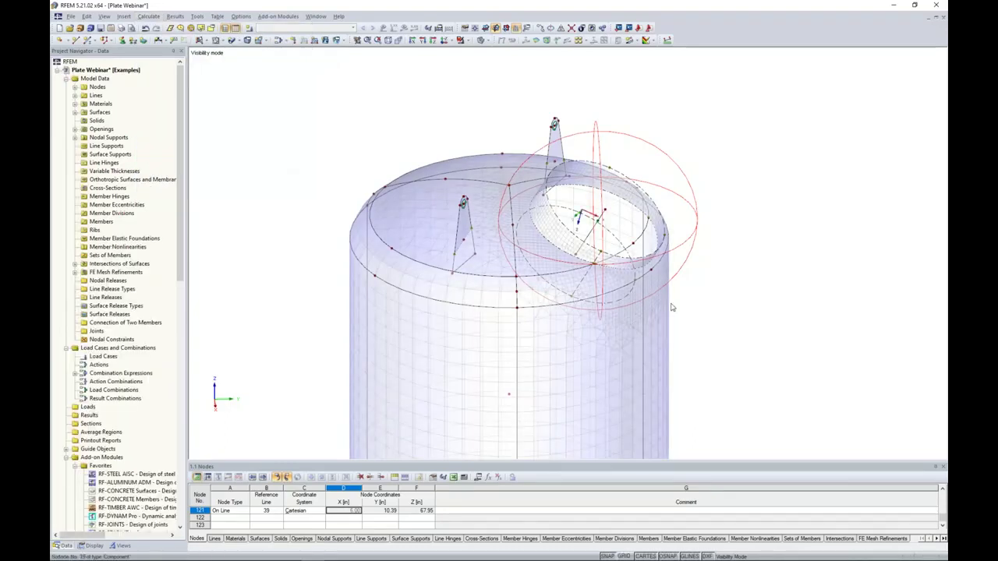
pyautogui.keyDown('ctrl'); pyautogui.moveTo(670, 307); pyautogui.dragTo(433, 121, button='middle'); pyautogui.keyUp('ctrl')
pyautogui.scroll(2, 432, 120)
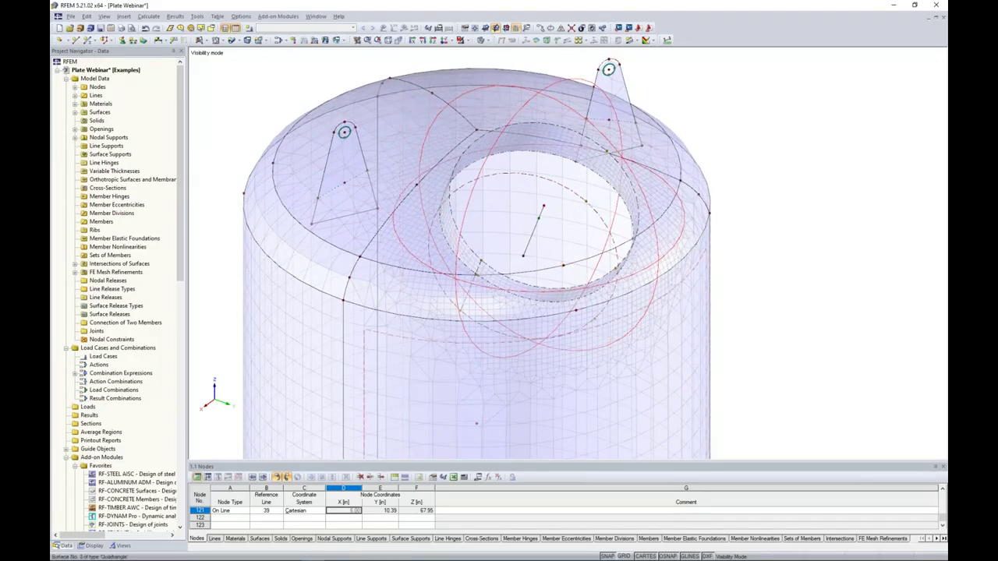
pyautogui.moveTo(535, 336); pyautogui.dragTo(530, 271, button='middle')
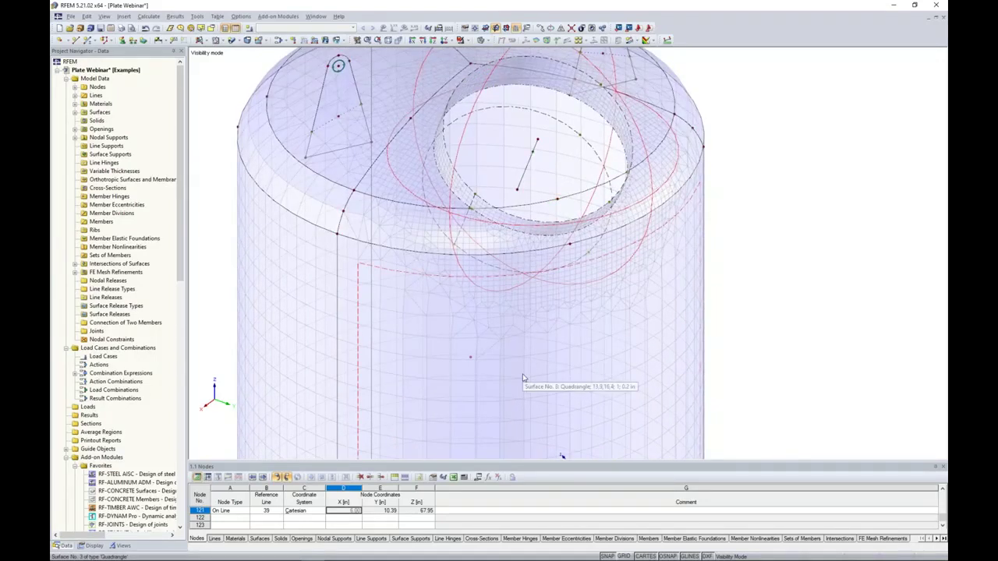
pyautogui.keyDown('ctrl'); pyautogui.moveTo(523, 379); pyautogui.dragTo(614, 214, button='middle'); pyautogui.keyUp('ctrl')
pyautogui.scroll(2, 614, 214)
pyautogui.scroll(3, 437, 154)
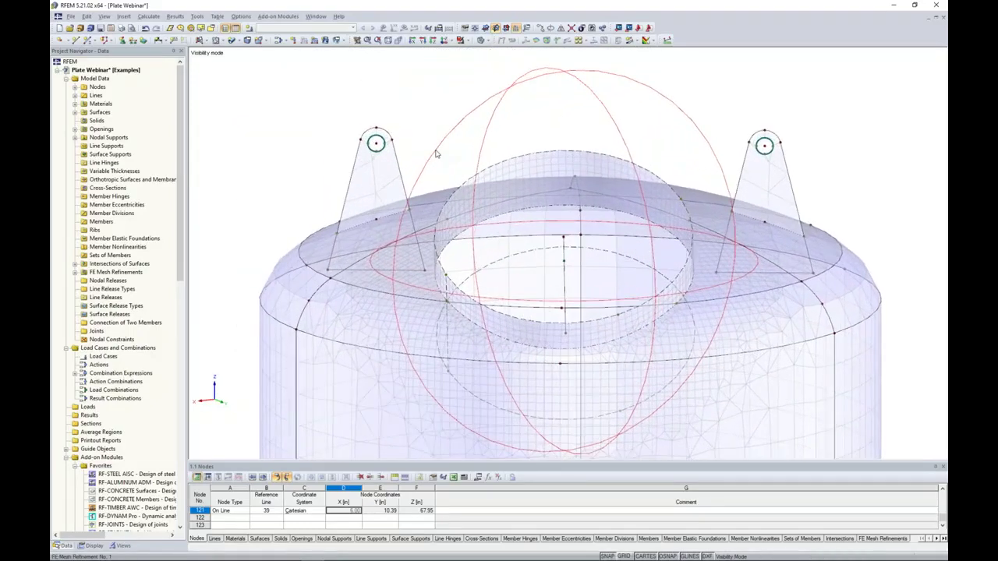
# Apply a new circular FE mesh refinement to both lug hole centre nodes with radius 8 in, inner target length 0.1 in and outer 0.7 in
pyautogui.scroll(1, 437, 153)
pyautogui.click(371, 143)
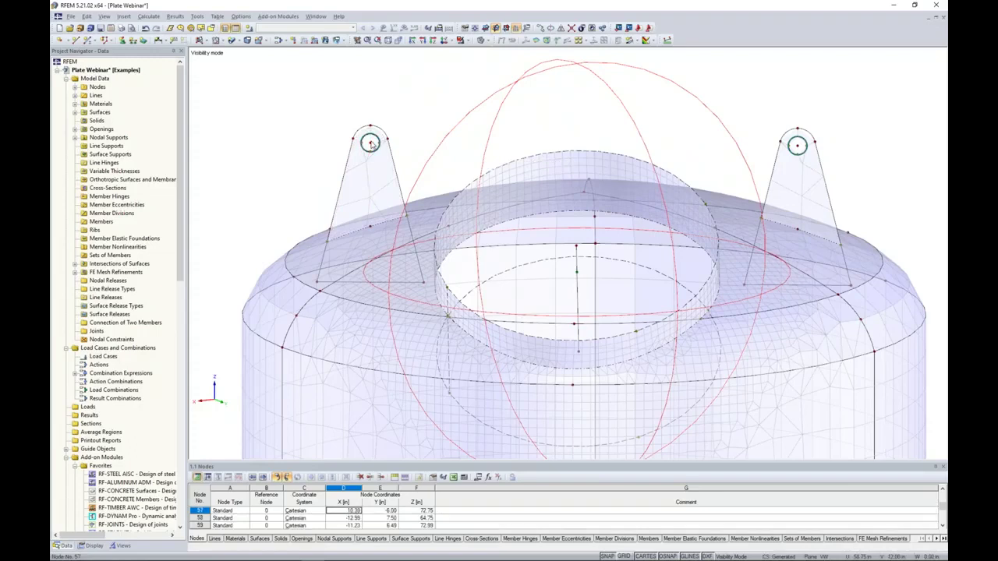
pyautogui.click(798, 146)
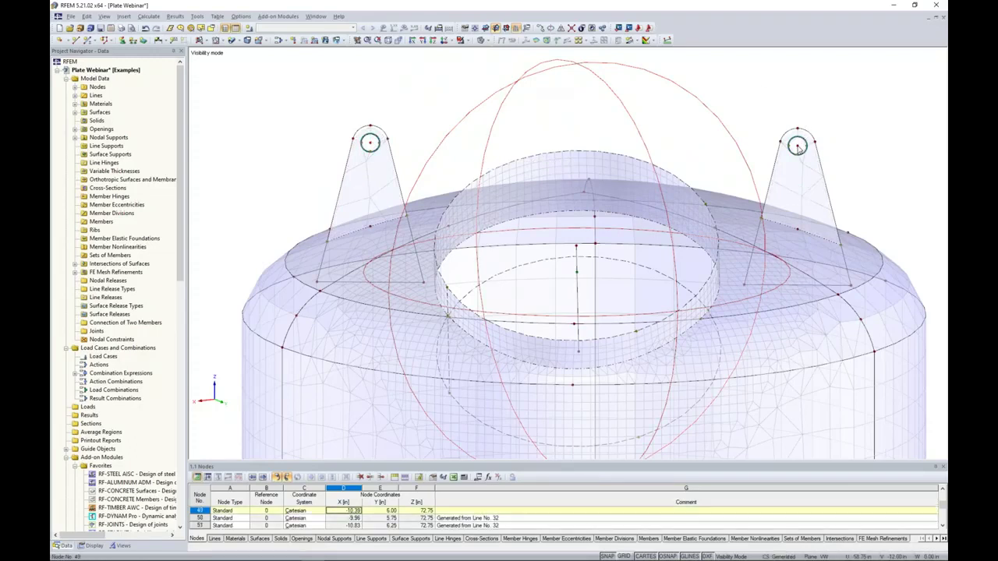
pyautogui.rightClick(799, 148)
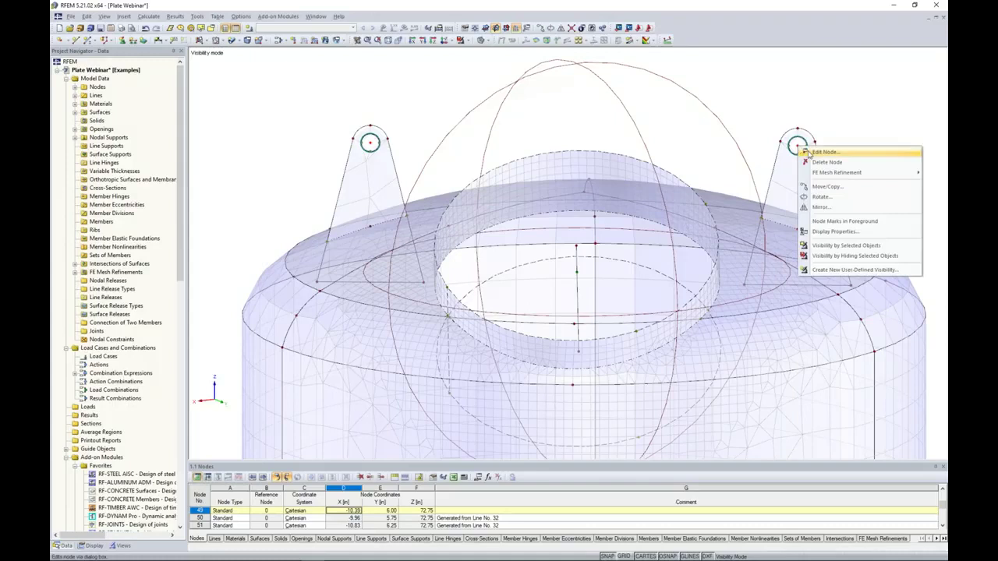
pyautogui.moveTo(834, 172)
pyautogui.click(766, 183)
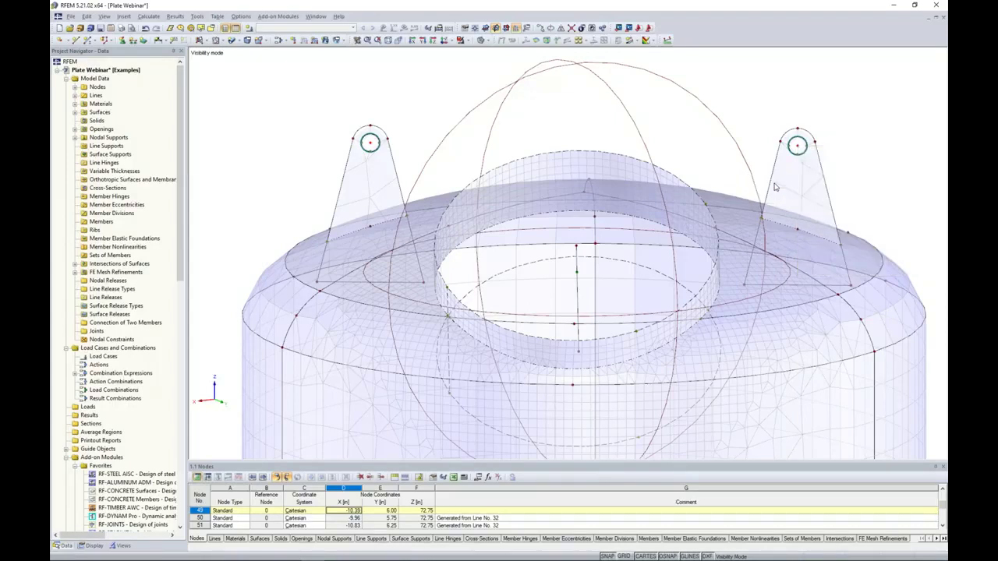
pyautogui.click(552, 293)
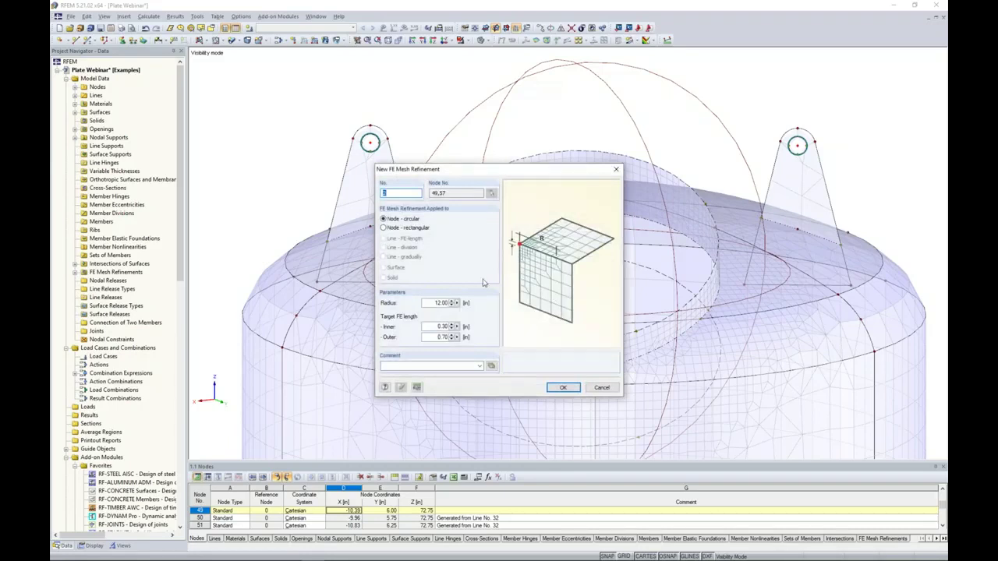
pyautogui.doubleClick(434, 302)
pyautogui.write('8')
pyautogui.doubleClick(435, 327)
pyautogui.write('0')
pyautogui.click(563, 387)
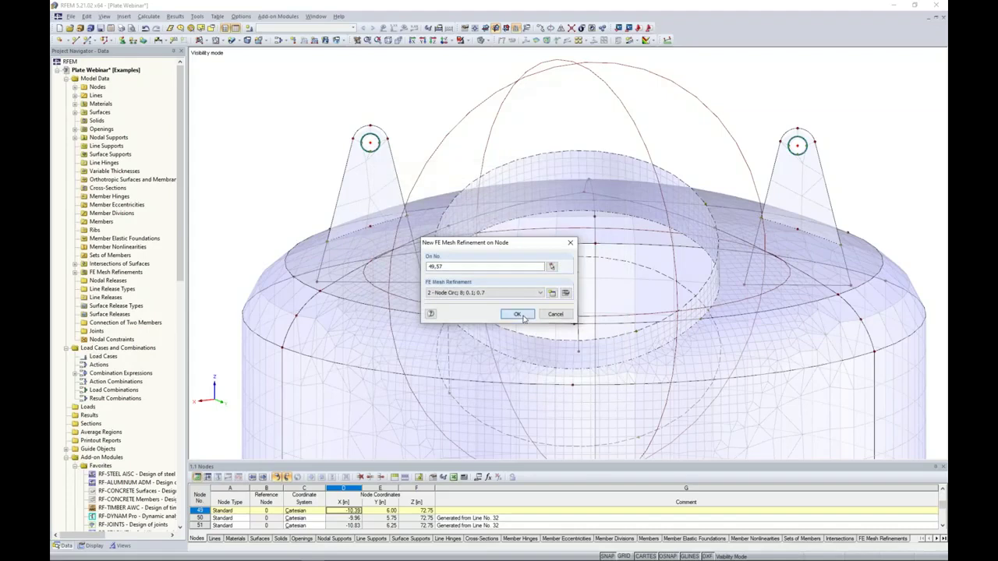
pyautogui.click(523, 317)
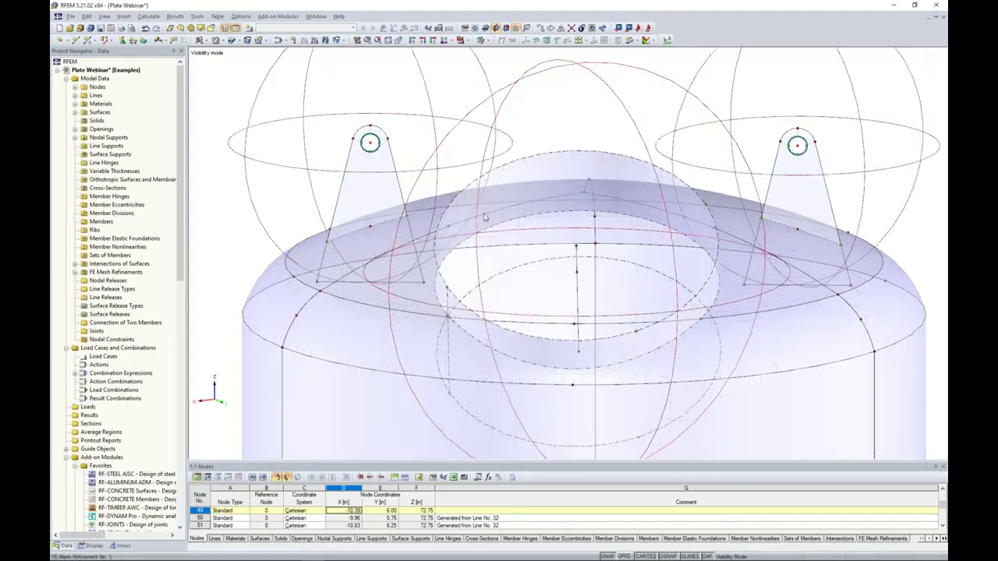
# Regenerate the FE mesh and inspect the refined elements around the hole of one lifting lug
pyautogui.scroll(-3, 483, 215)
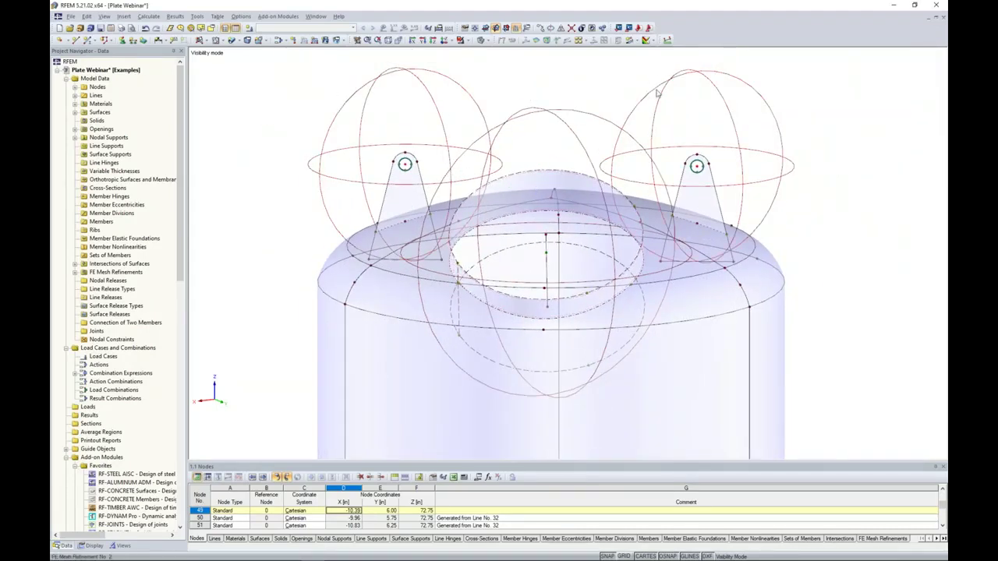
pyautogui.click(142, 19)
pyautogui.click(286, 156)
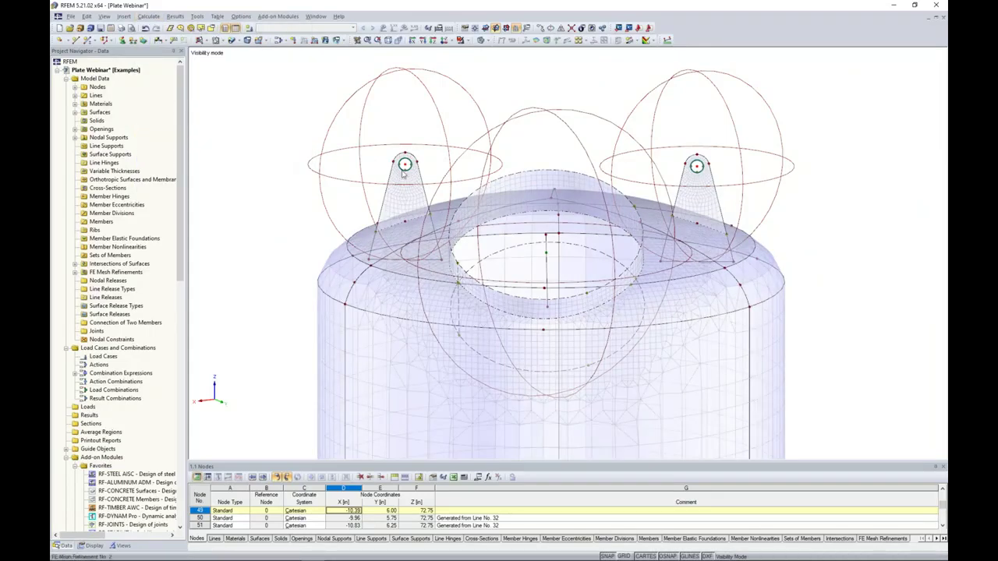
pyautogui.scroll(3, 407, 168)
pyautogui.scroll(4, 407, 170)
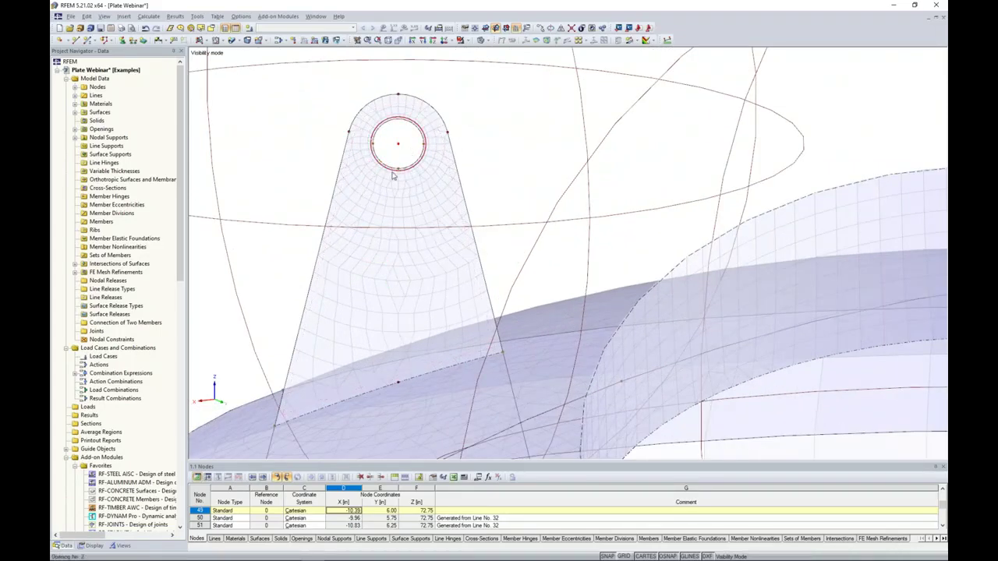
pyautogui.scroll(-3, 394, 178)
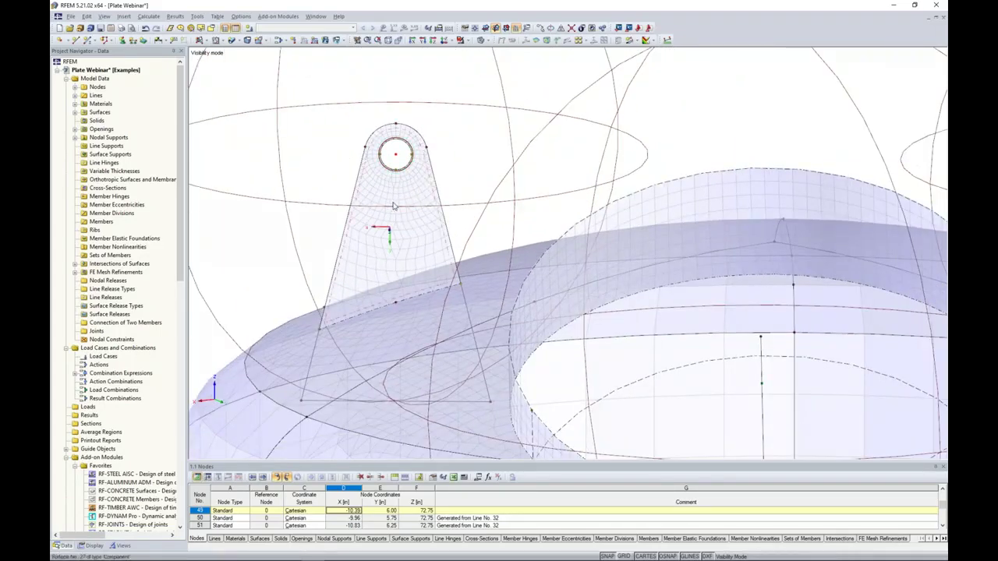
pyautogui.scroll(-3, 393, 207)
pyautogui.scroll(-5, 394, 207)
# Assign a surface FE mesh refinement with target length 0.3 in to all component surfaces of the three legs
pyautogui.keyDown('ctrl'); pyautogui.moveTo(394, 207); pyautogui.dragTo(502, 164, button='middle'); pyautogui.keyUp('ctrl')
pyautogui.moveTo(554, 315); pyautogui.dragTo(584, 178, button='middle')
pyautogui.keyDown('ctrl'); pyautogui.moveTo(611, 348); pyautogui.dragTo(534, 316, button='middle'); pyautogui.keyUp('ctrl')
pyautogui.scroll(-1, 614, 329)
pyautogui.scroll(2, 527, 324)
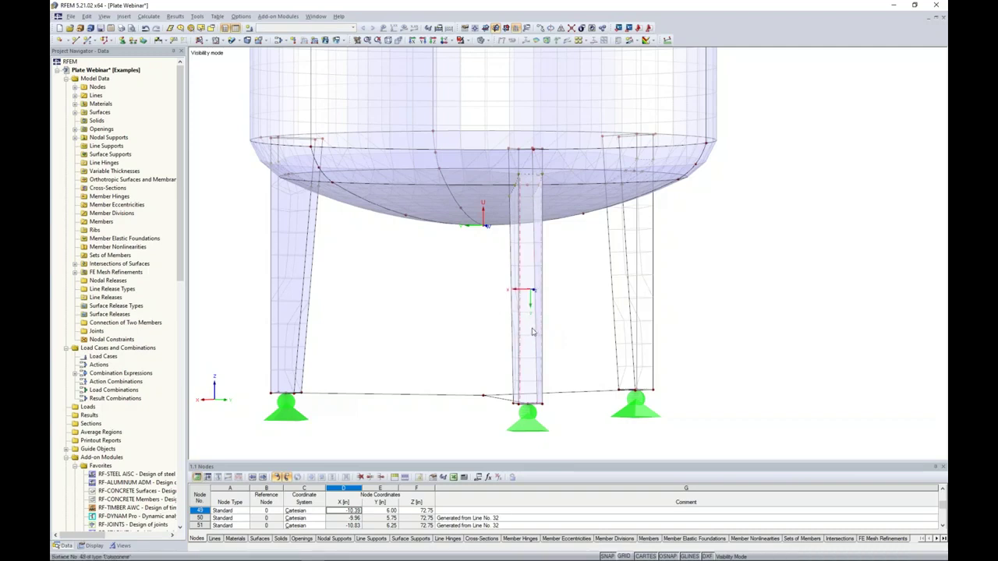
pyautogui.moveTo(723, 336); pyautogui.dragTo(253, 265)
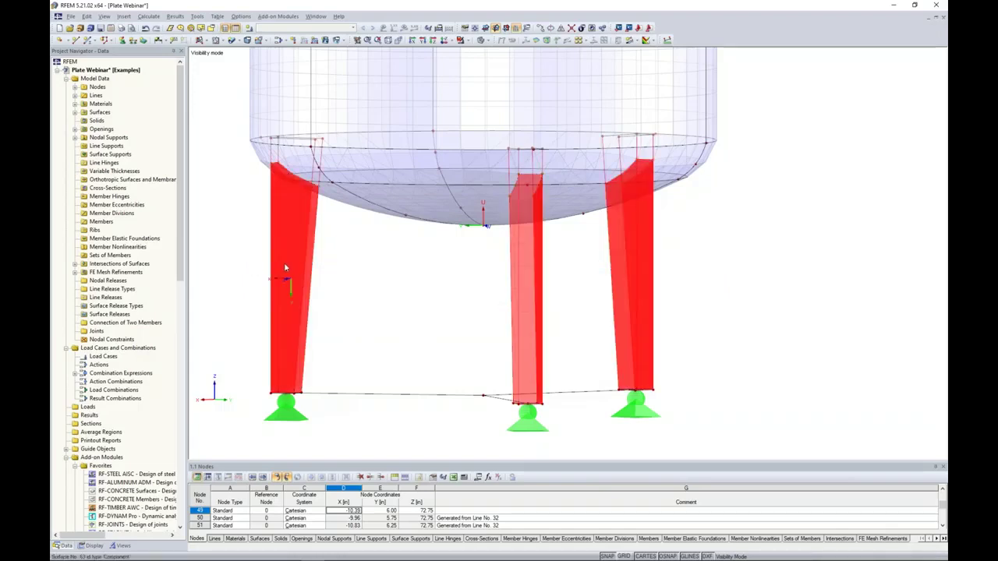
pyautogui.rightClick(285, 264)
pyautogui.moveTo(336, 286)
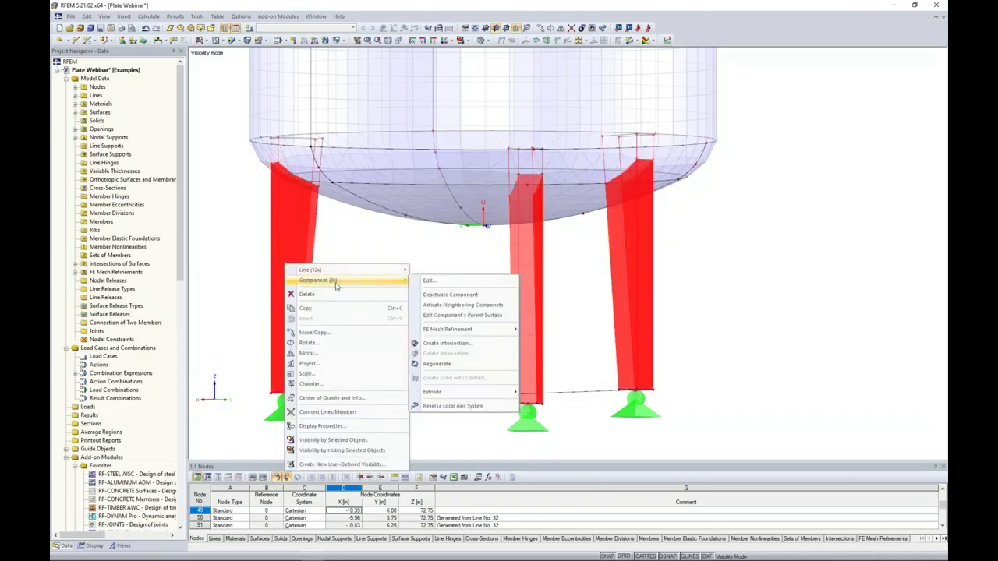
pyautogui.click(434, 282)
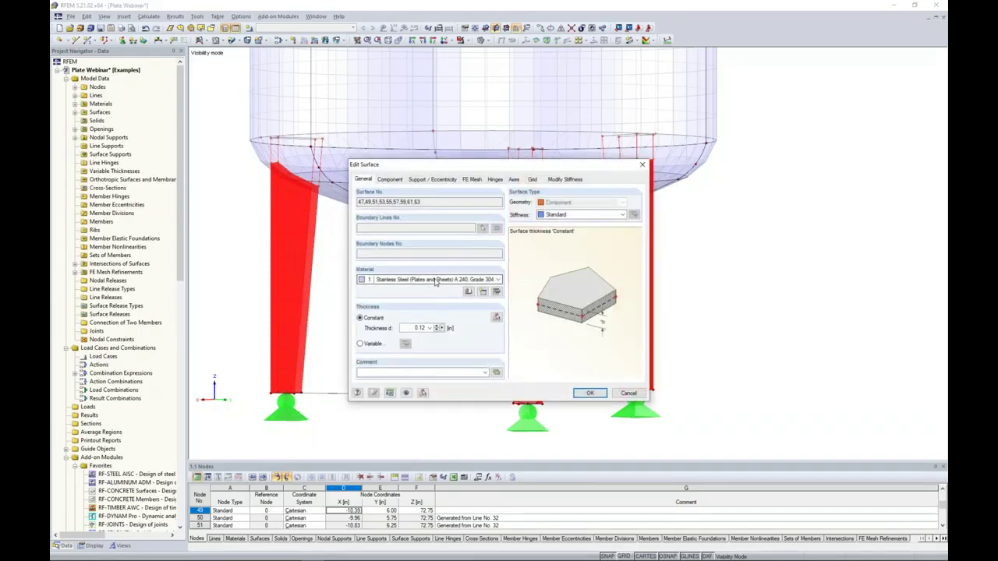
pyautogui.click(471, 181)
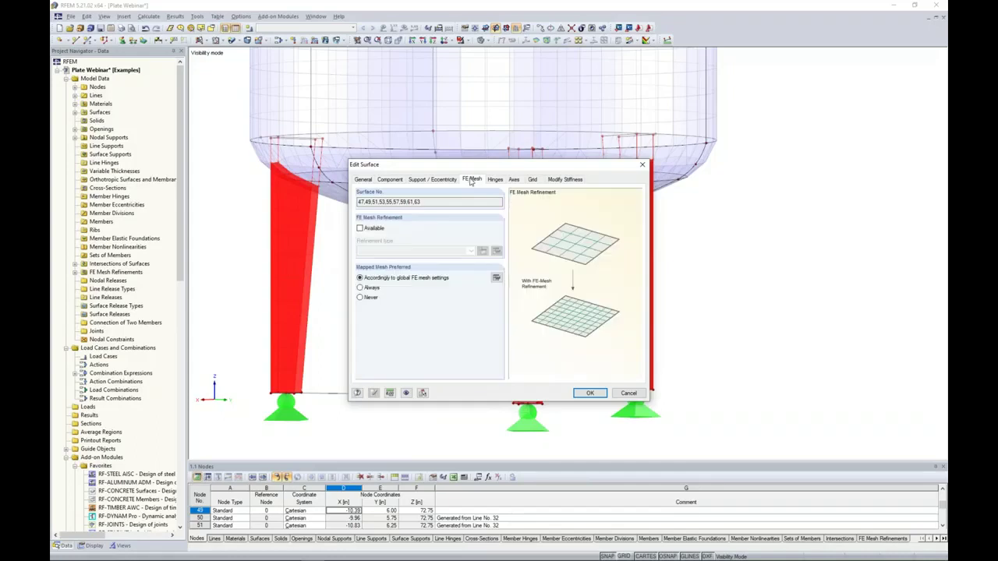
pyautogui.click(361, 229)
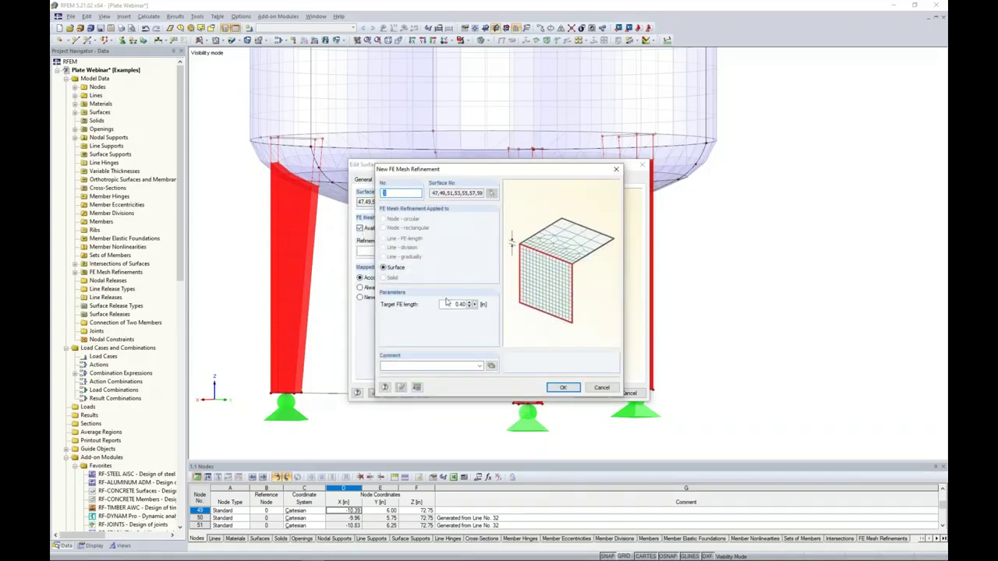
pyautogui.doubleClick(447, 305)
pyautogui.write('0.3')
pyautogui.click(562, 389)
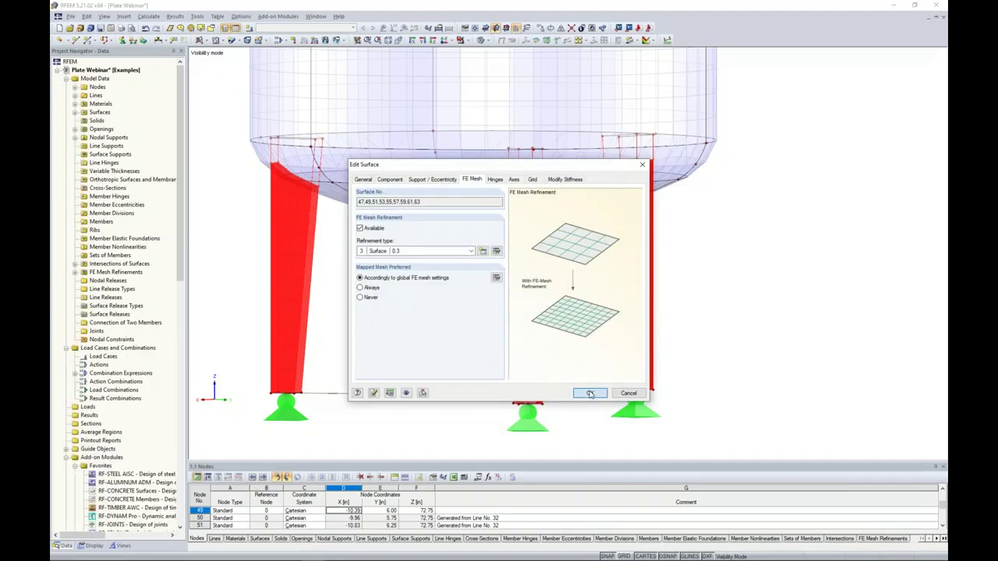
pyautogui.click(590, 393)
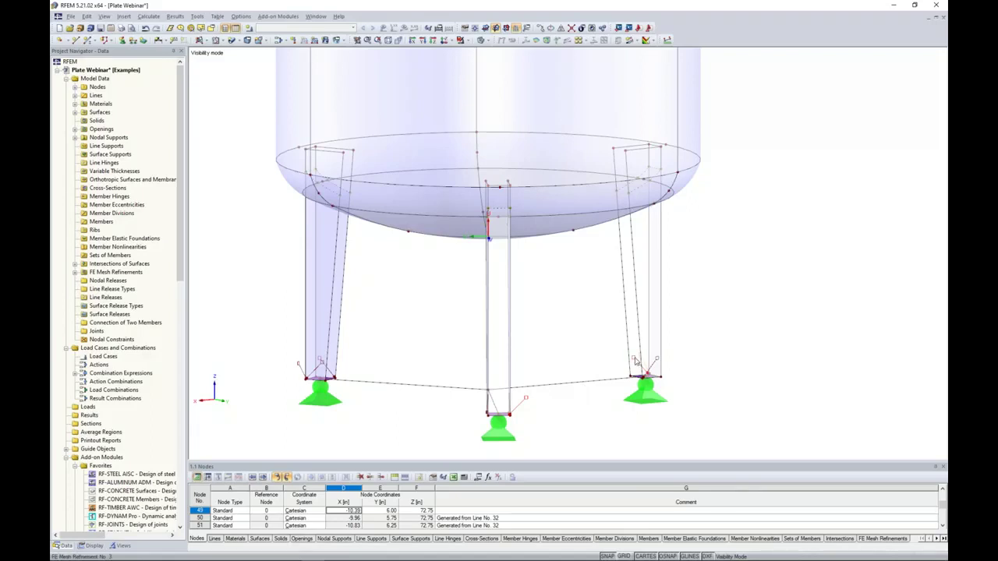
# Generate the FE mesh again and check the finer elements on the vessel legs
pyautogui.click(155, 18)
pyautogui.click(171, 156)
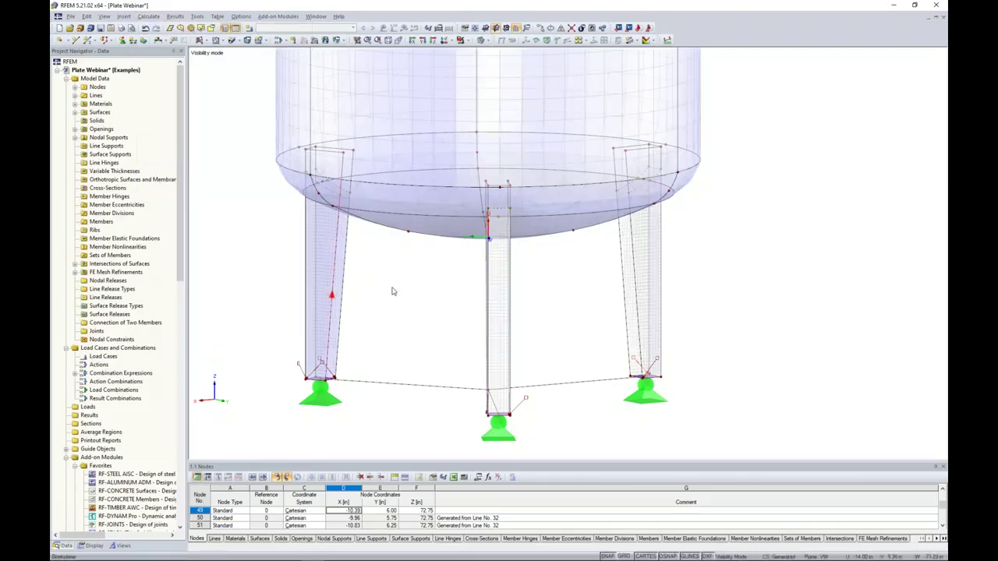
pyautogui.scroll(5, 408, 276)
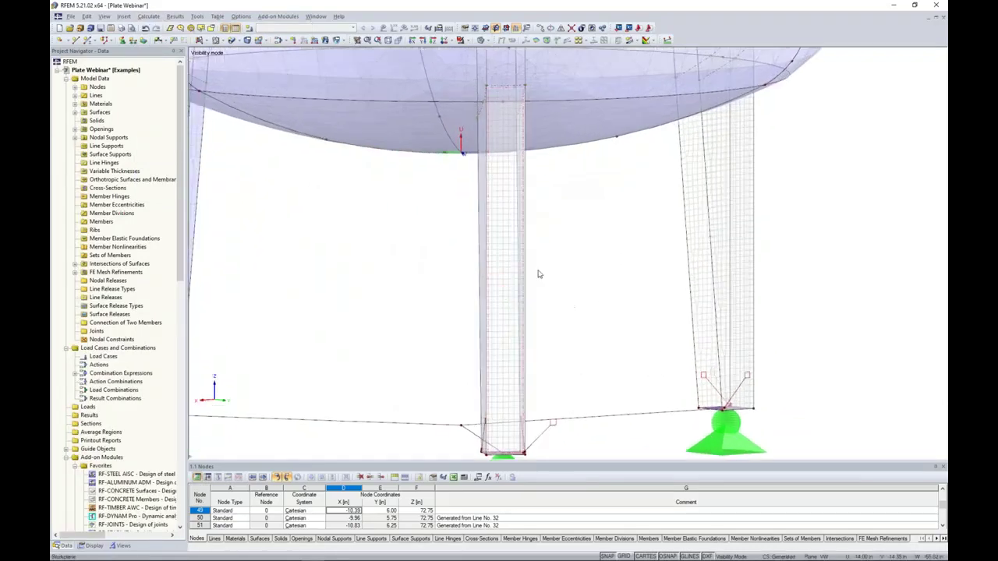
pyautogui.scroll(-5, 502, 296)
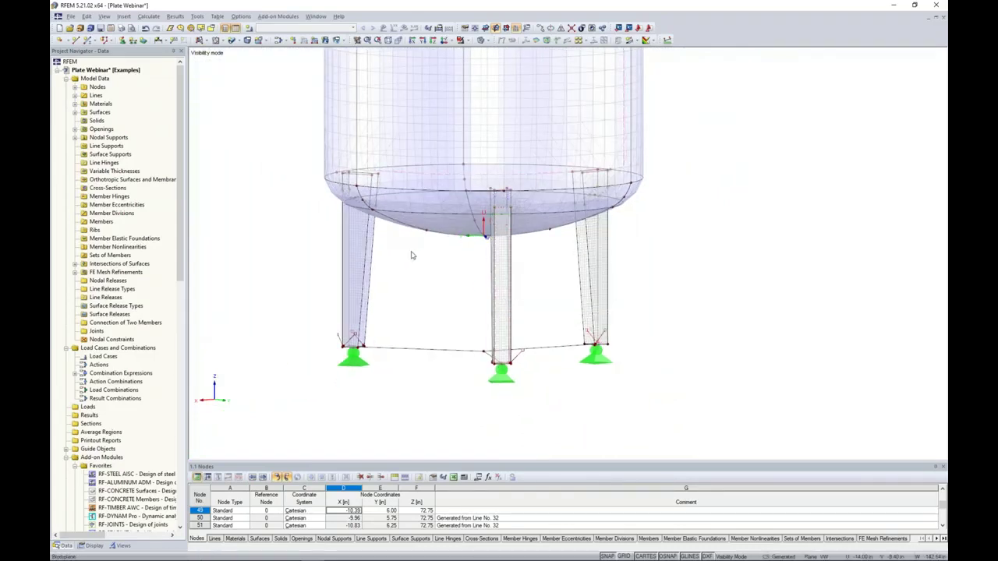
pyautogui.keyDown('ctrl'); pyautogui.moveTo(396, 276); pyautogui.dragTo(457, 346, button='middle'); pyautogui.keyUp('ctrl')
pyautogui.scroll(-5, 418, 343)
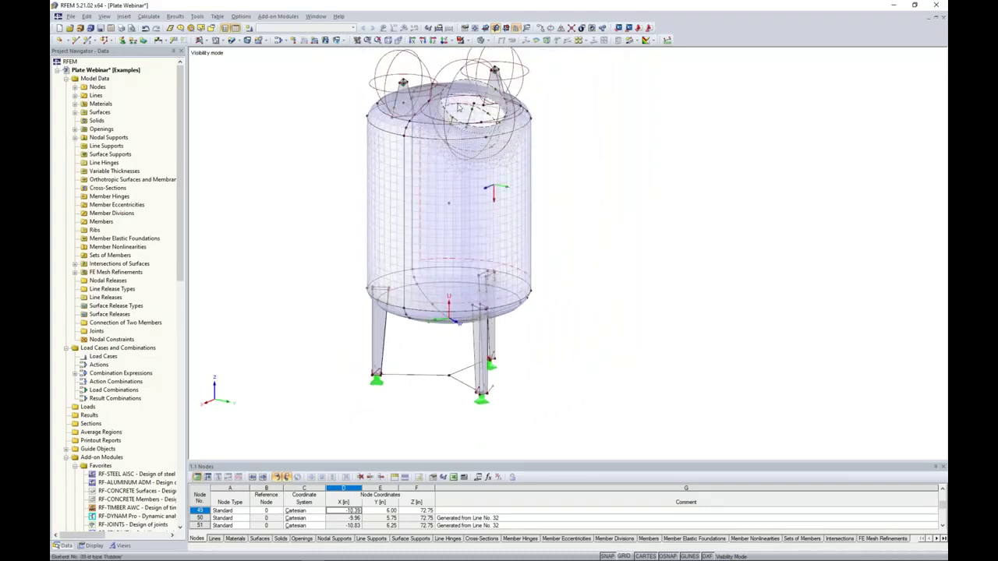
# Turn off the display of FE mesh refinements in the model
pyautogui.click(93, 546)
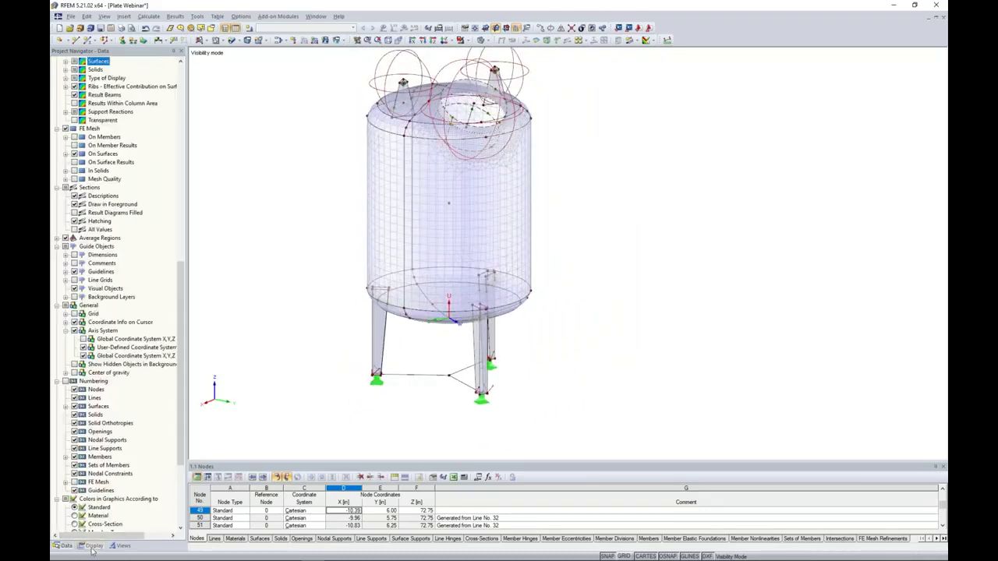
pyautogui.scroll(15, 106, 329)
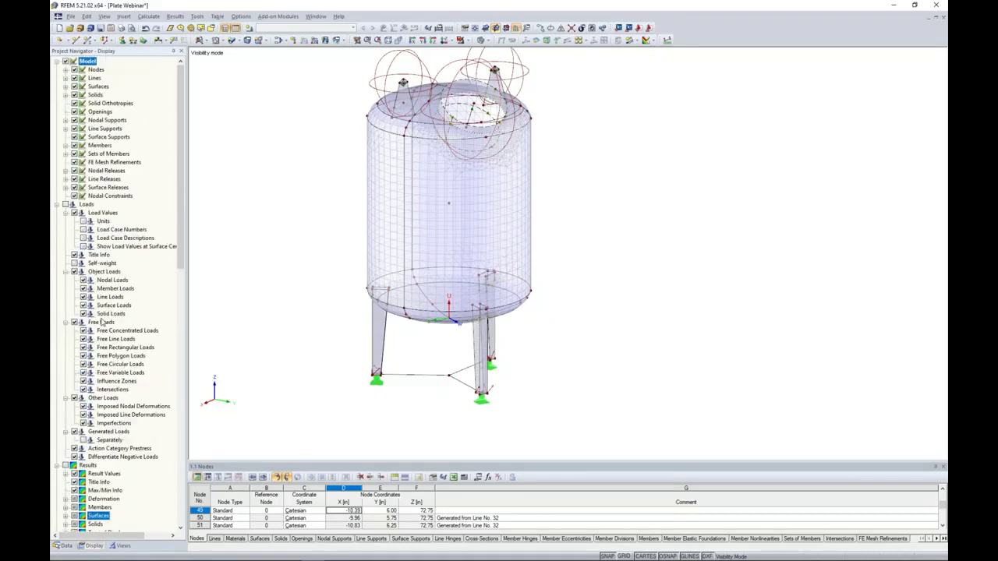
pyautogui.click(75, 163)
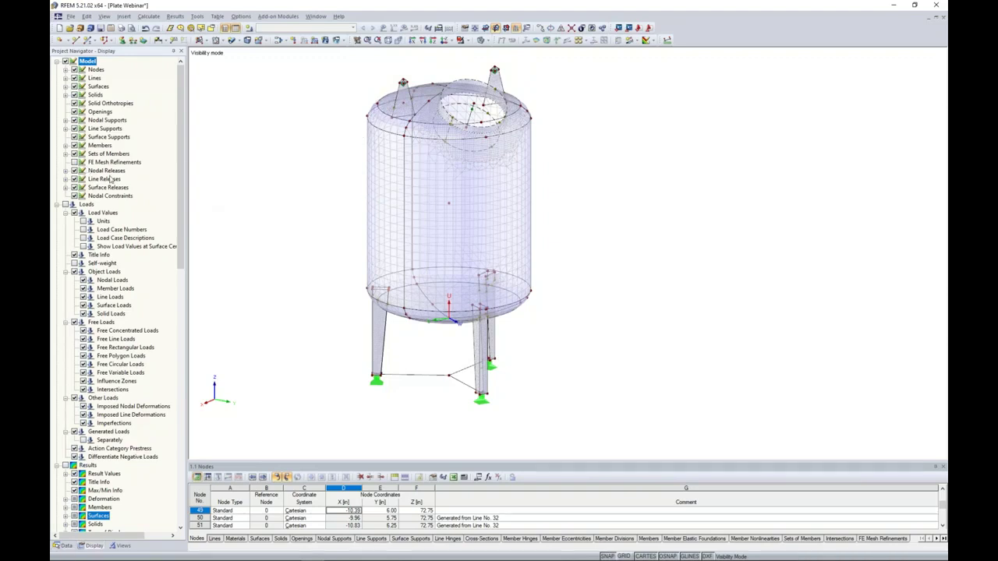
pyautogui.click(75, 162)
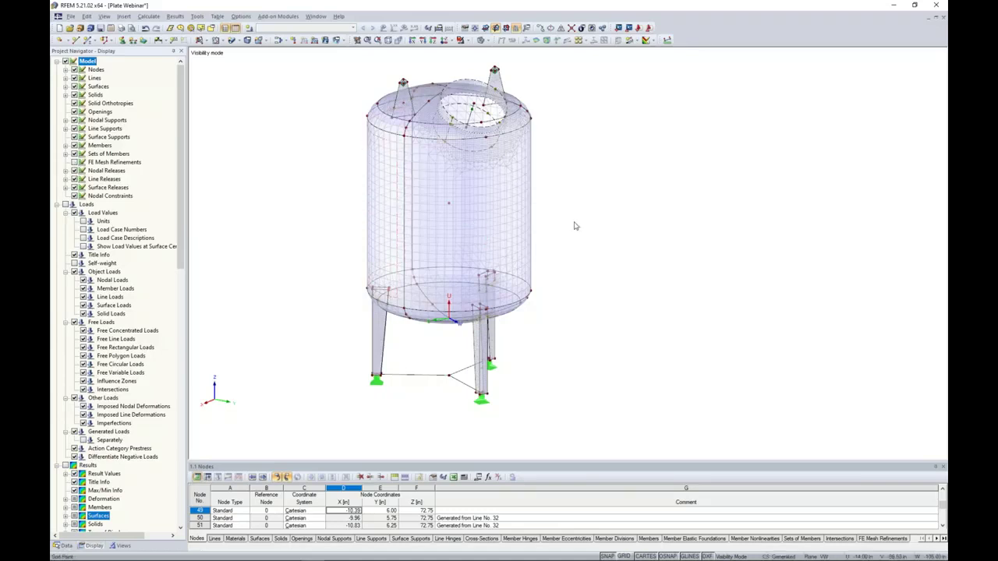
# Show the local axis systems of the surfaces, starting from the cylindrical shell surface
pyautogui.keyDown('ctrl'); pyautogui.moveTo(577, 241); pyautogui.dragTo(493, 195, button='middle'); pyautogui.keyUp('ctrl')
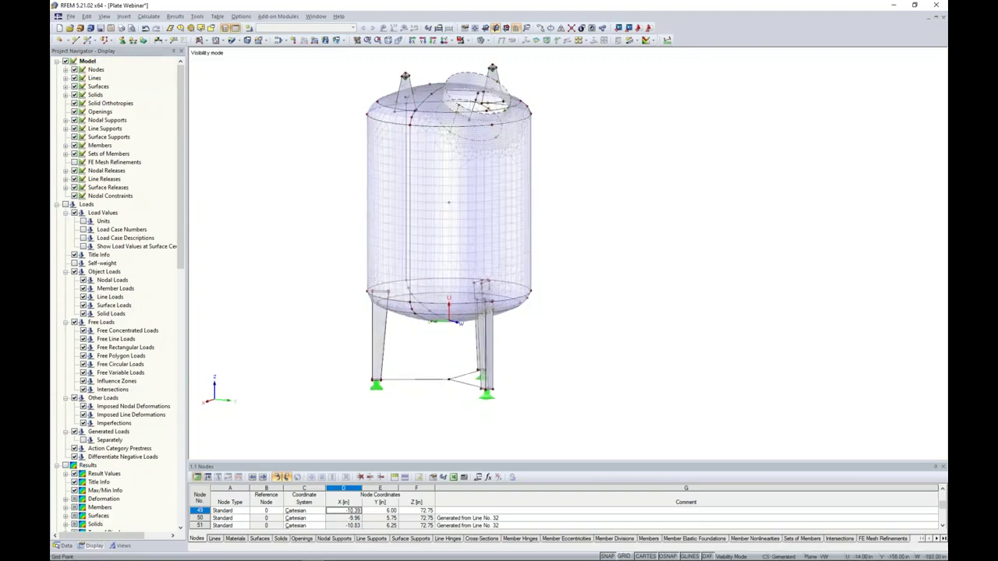
pyautogui.click(493, 193)
pyautogui.rightClick(493, 194)
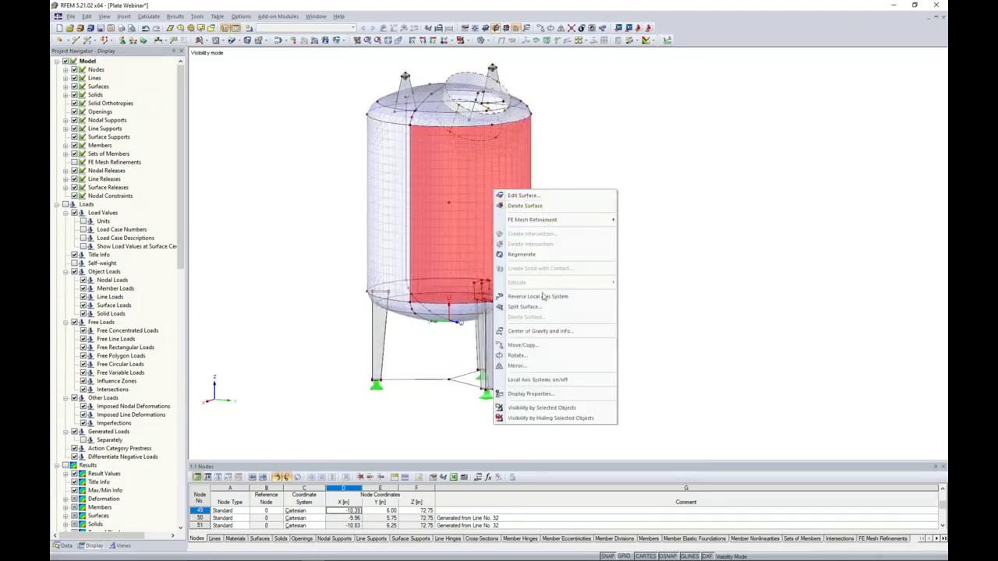
pyautogui.click(540, 380)
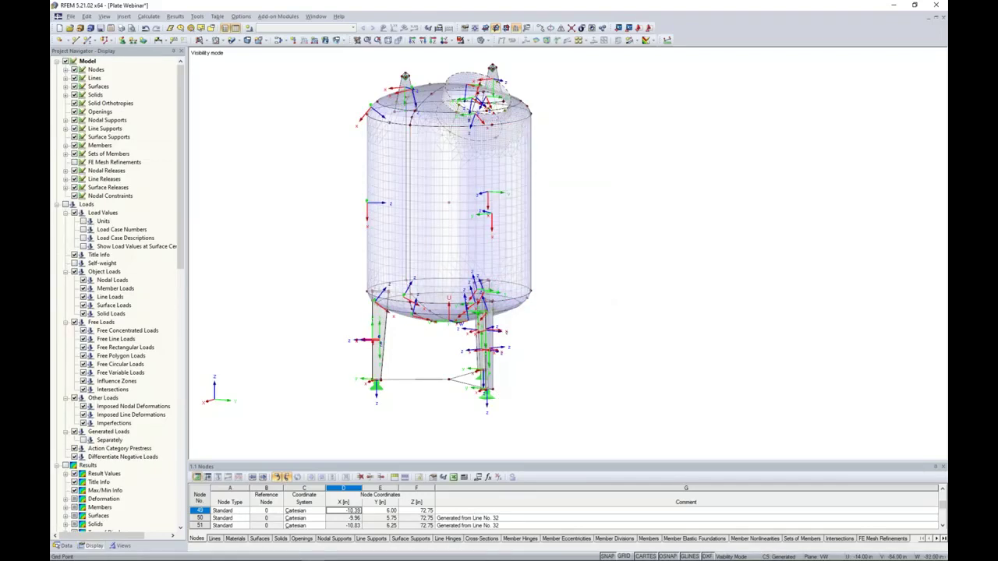
# Examine the local axis orientations of the cylindrical shell surfaces around the vessel
pyautogui.scroll(5, 629, 283)
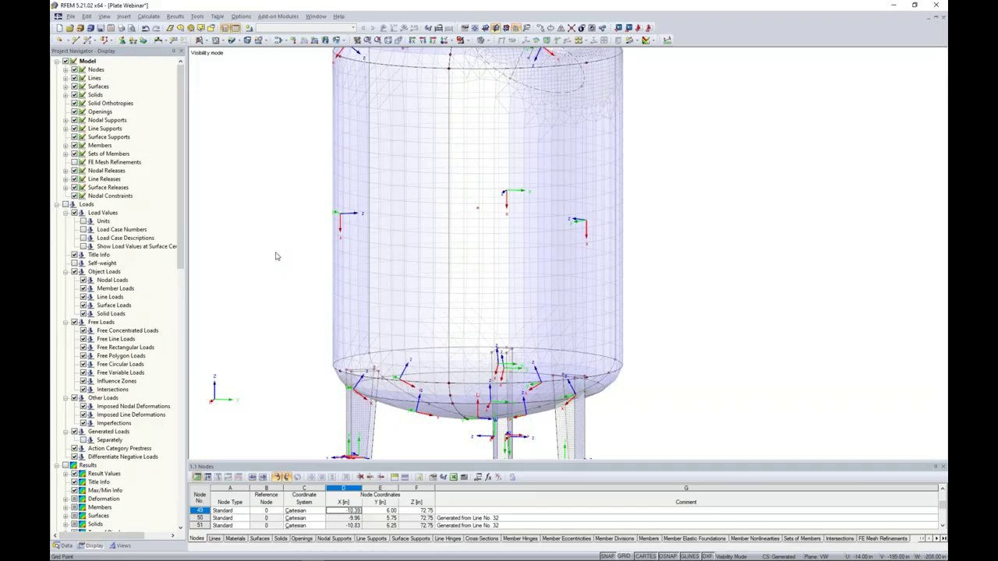
pyautogui.click(459, 270)
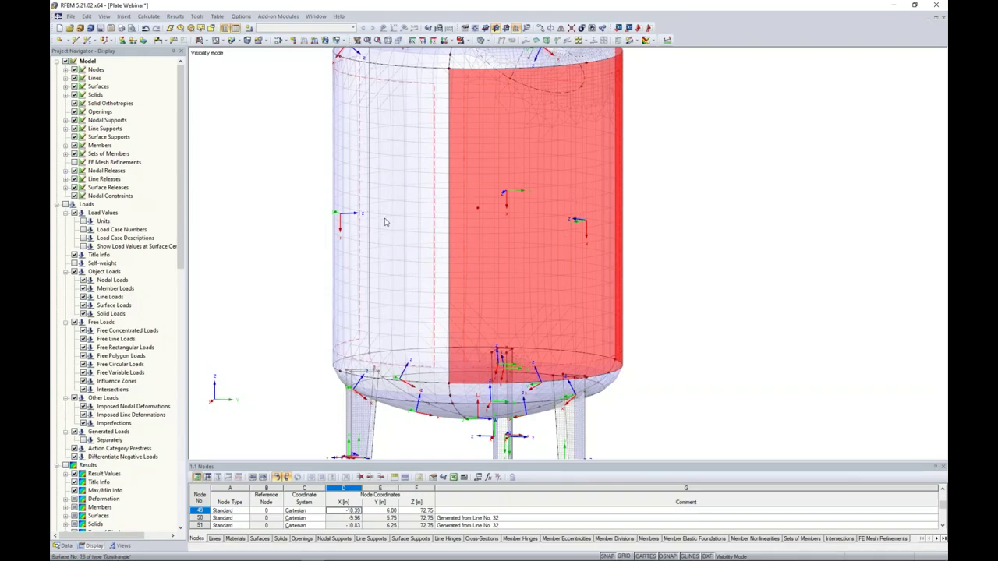
pyautogui.click(310, 224)
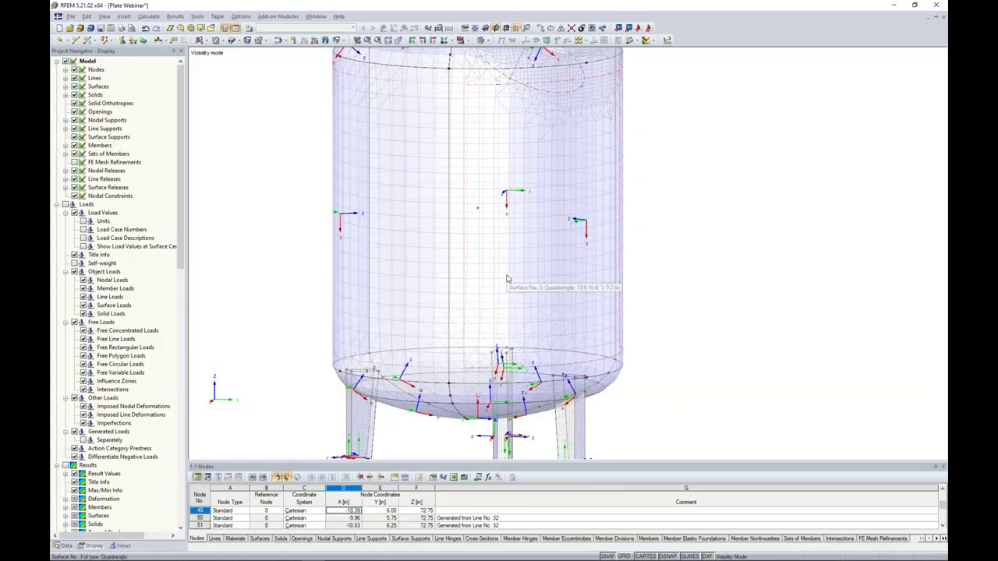
pyautogui.scroll(-3, 508, 279)
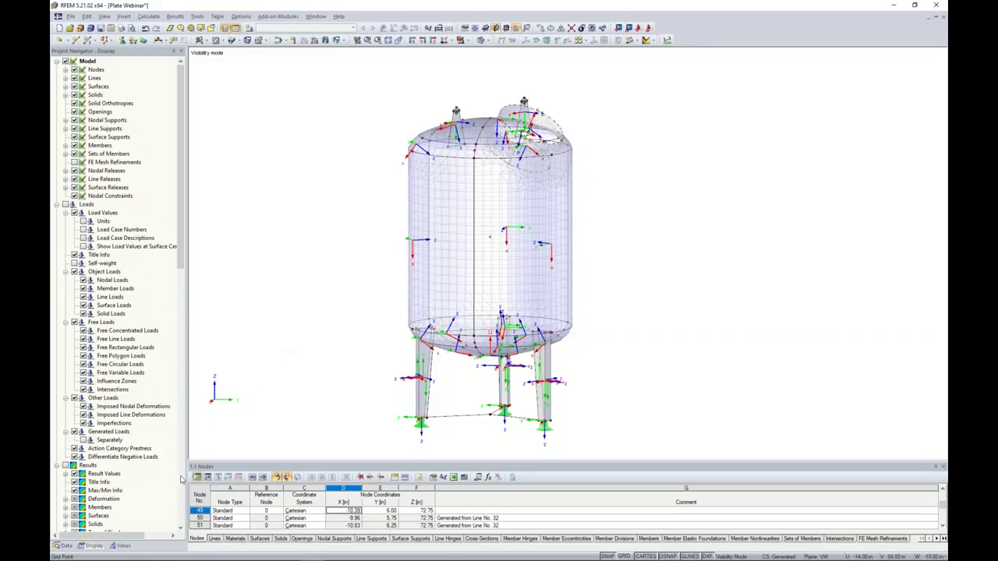
# Limit visibility by surface thickness to the 0.2 in, 0.4 in and 0.75 in surfaces
pyautogui.click(121, 546)
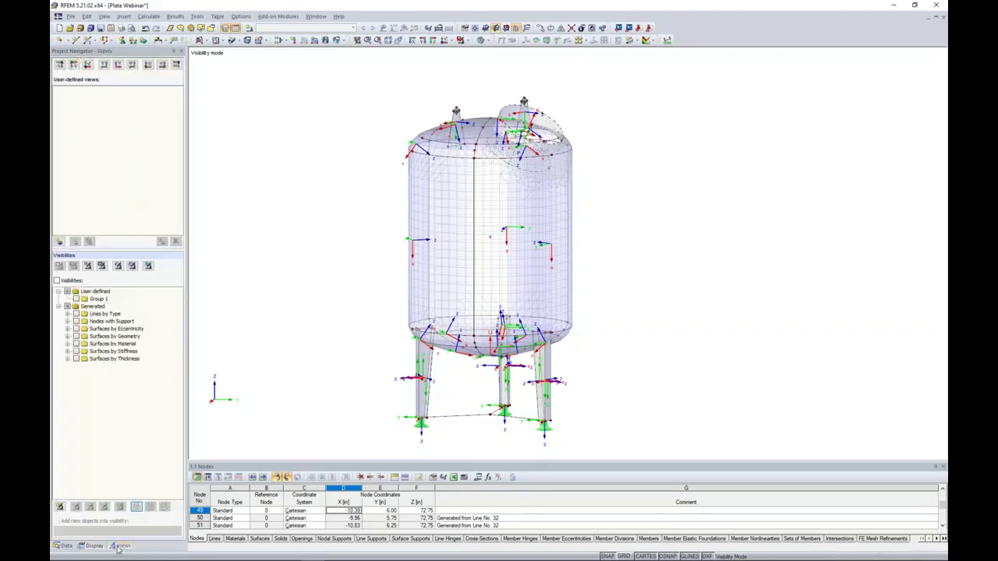
pyautogui.click(67, 360)
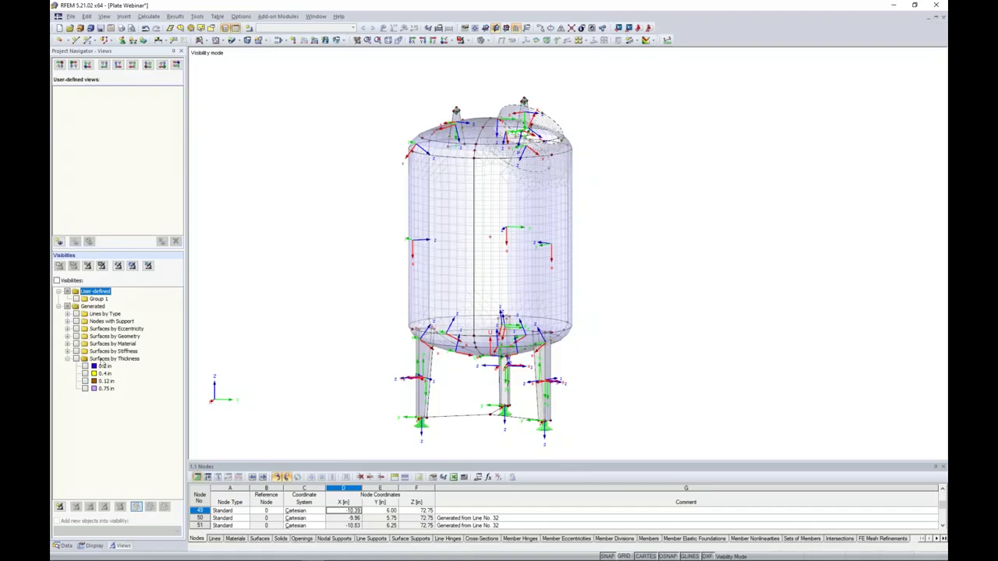
pyautogui.click(86, 367)
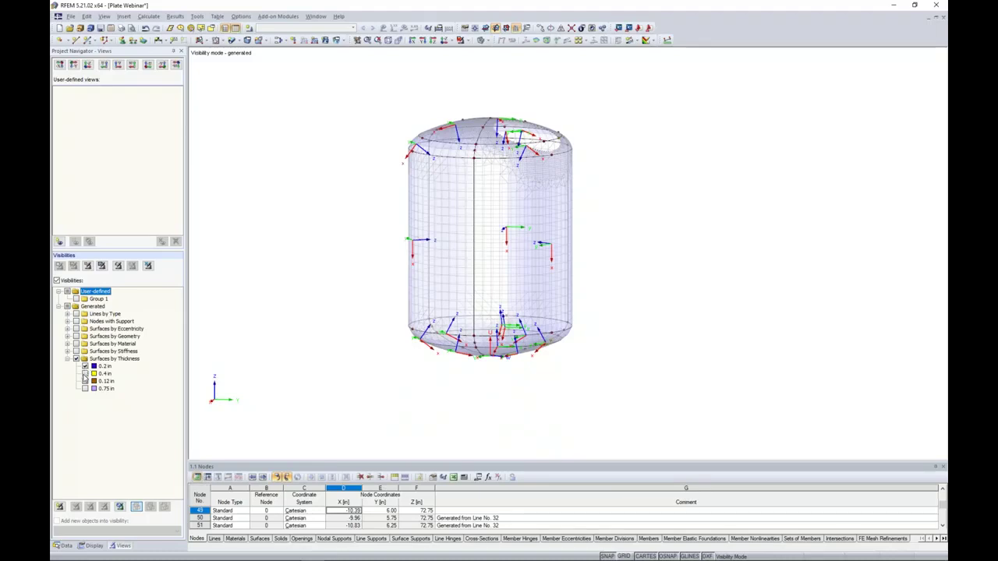
pyautogui.click(85, 374)
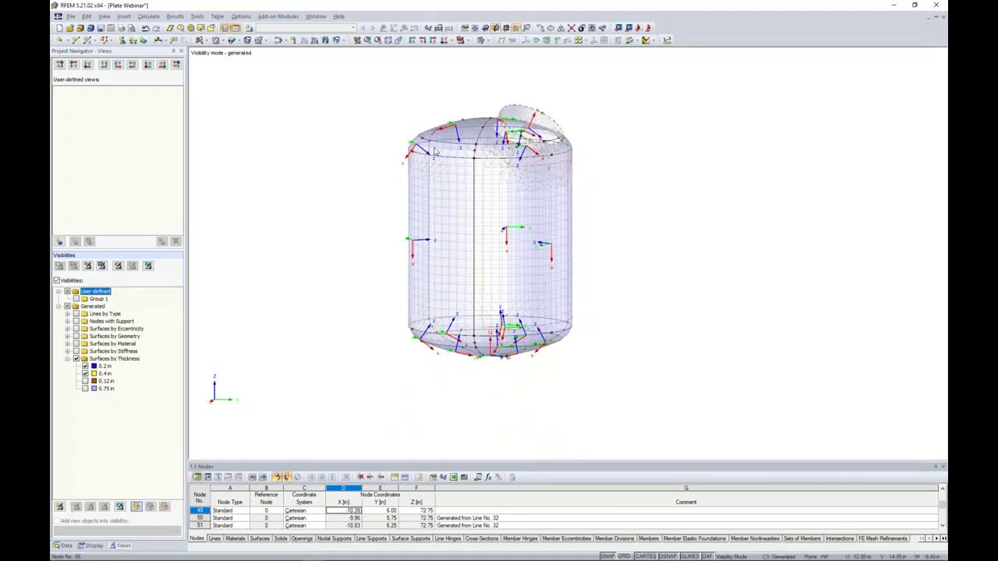
pyautogui.click(85, 388)
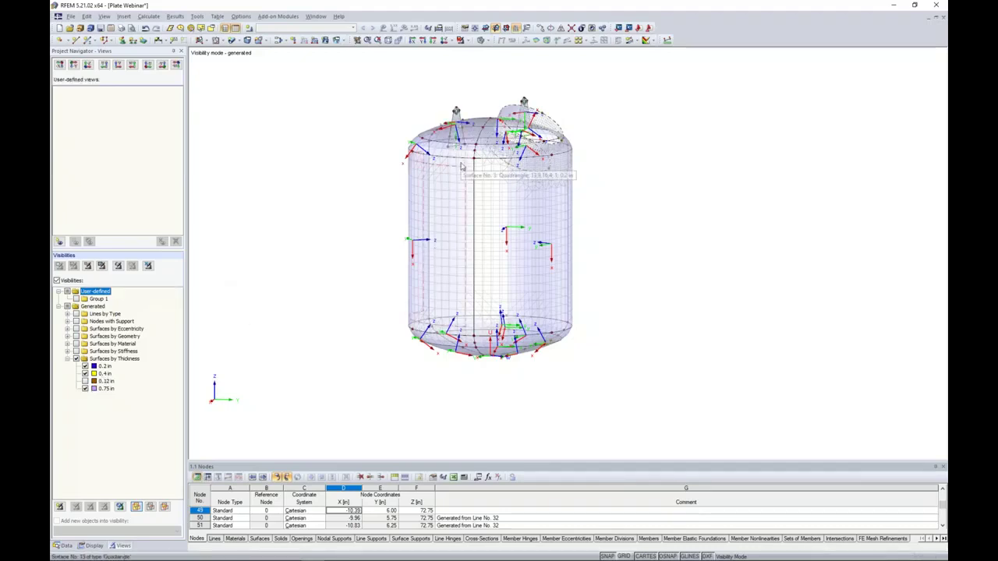
# Align the input x-axis of all visible vessel, nozzle and lug surfaces parallel to the shell's vertical line 4
pyautogui.moveTo(657, 409); pyautogui.dragTo(370, 74)
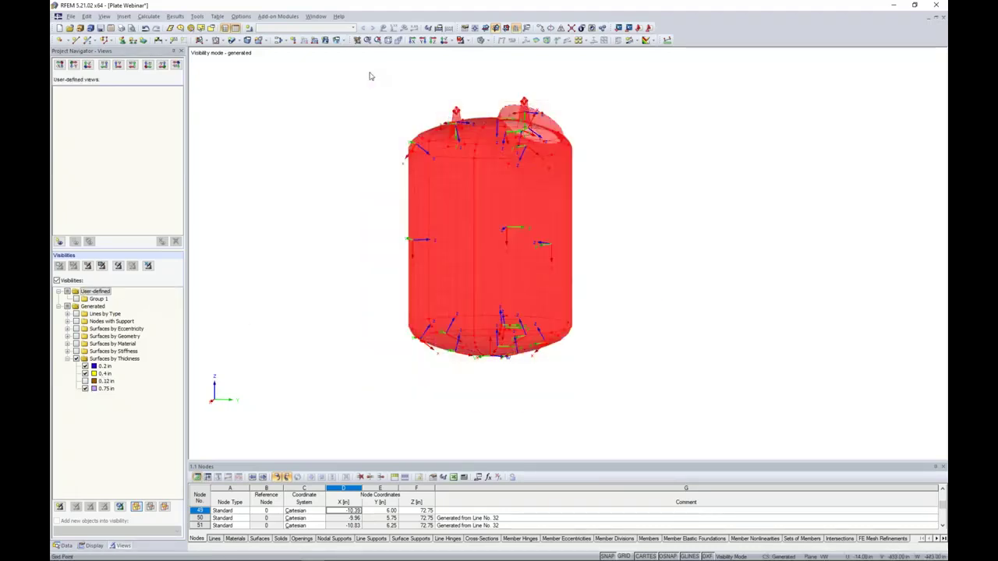
pyautogui.rightClick(417, 169)
pyautogui.moveTo(441, 174)
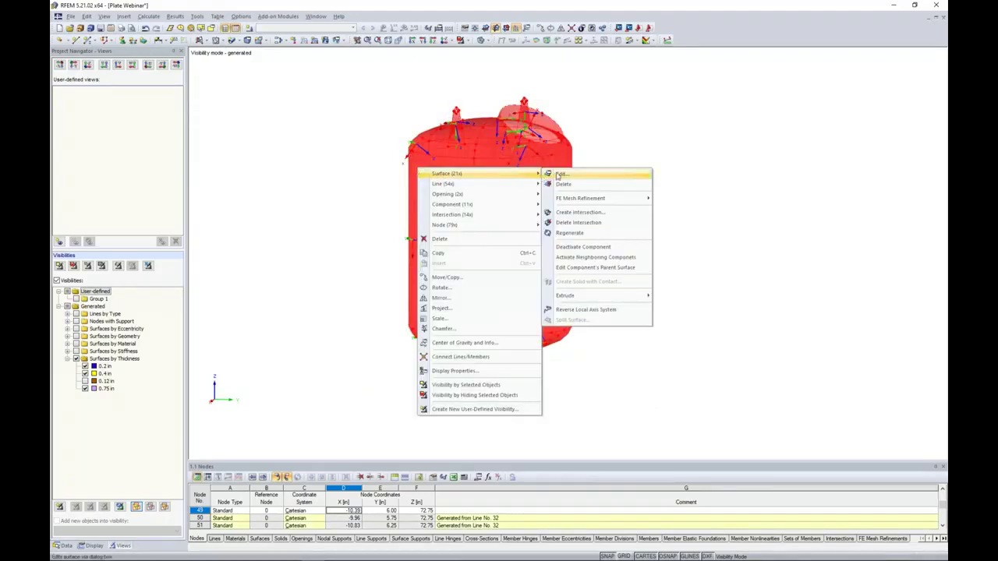
pyautogui.click(557, 174)
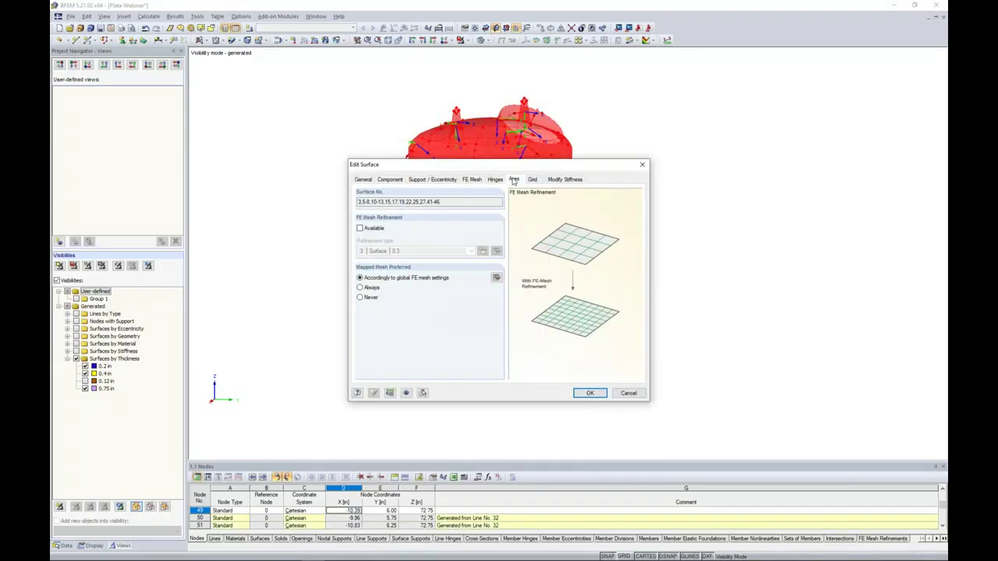
pyautogui.click(514, 180)
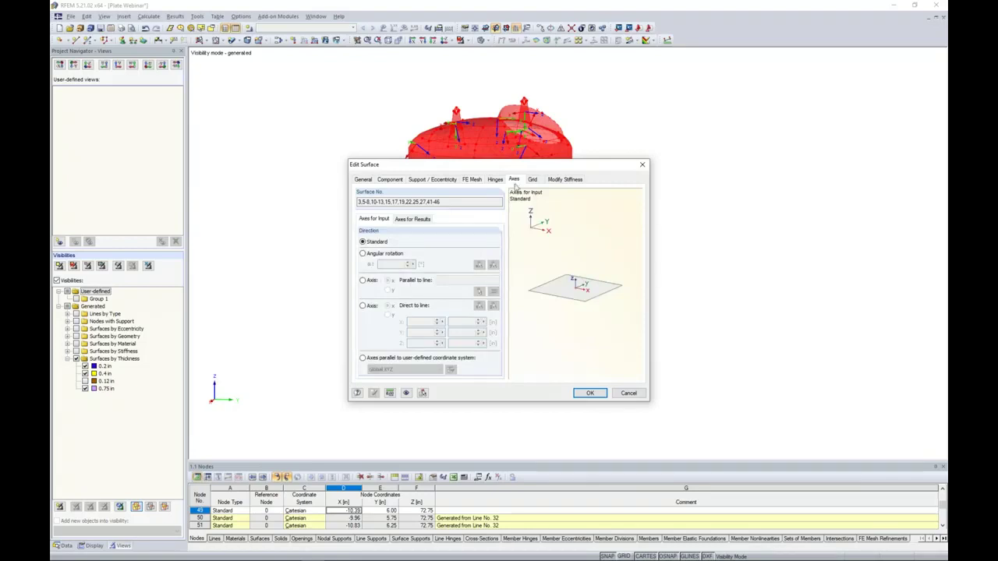
pyautogui.click(363, 280)
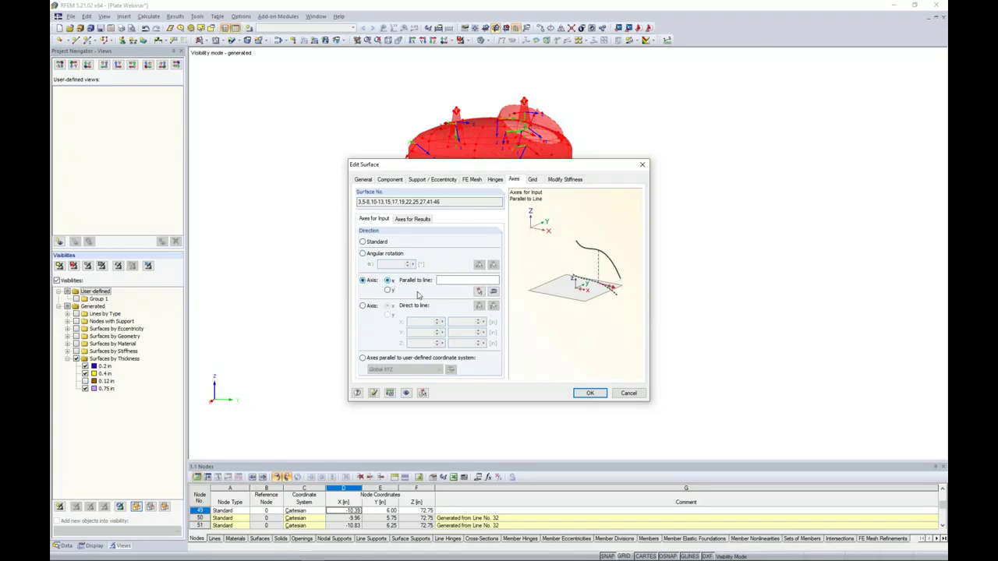
pyautogui.click(479, 291)
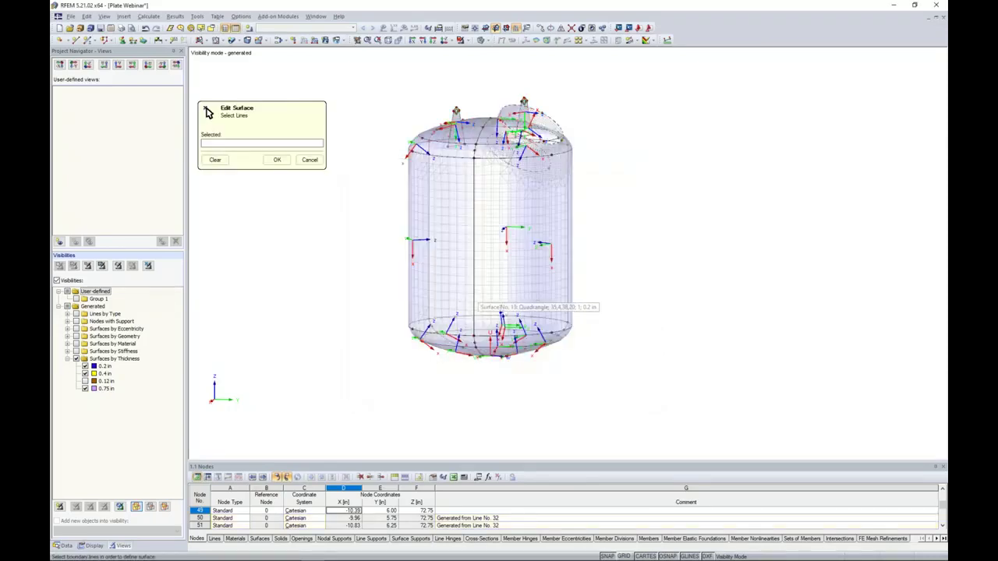
pyautogui.click(476, 285)
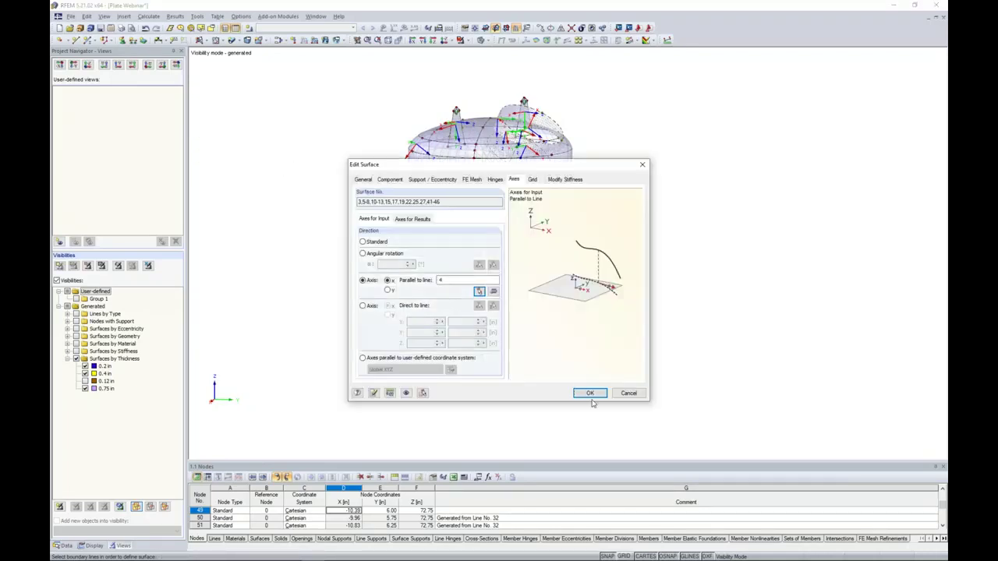
pyautogui.click(591, 394)
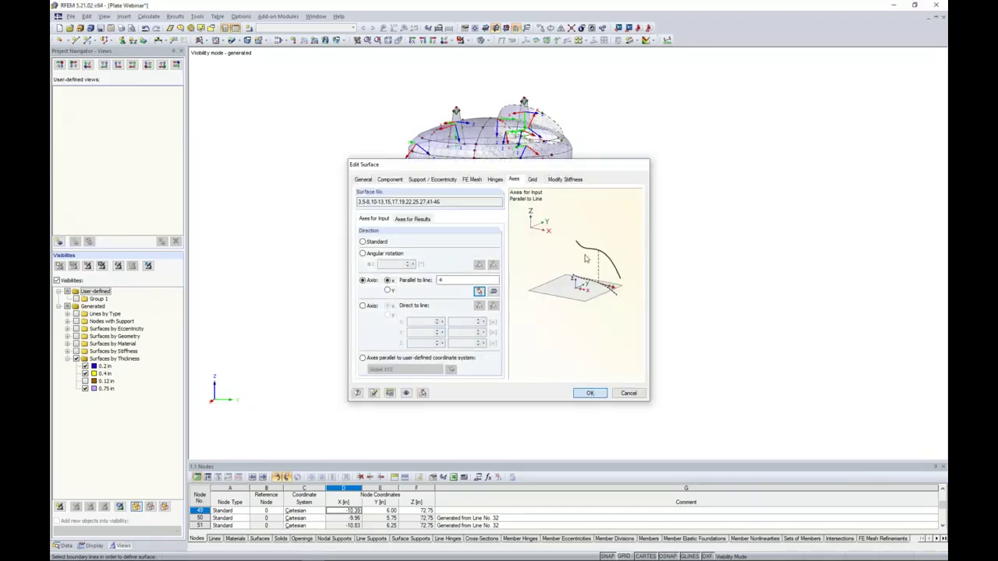
pyautogui.keyDown('ctrl'); pyautogui.moveTo(644, 304); pyautogui.dragTo(616, 301, button='middle'); pyautogui.keyUp('ctrl')
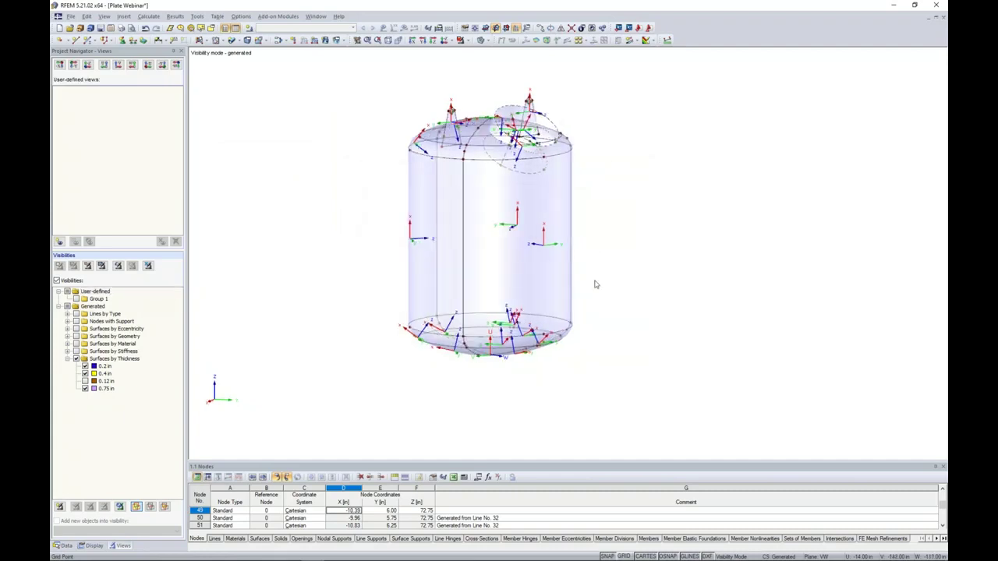
pyautogui.keyDown('ctrl'); pyautogui.moveTo(658, 211); pyautogui.dragTo(652, 249, button='middle'); pyautogui.keyUp('ctrl')
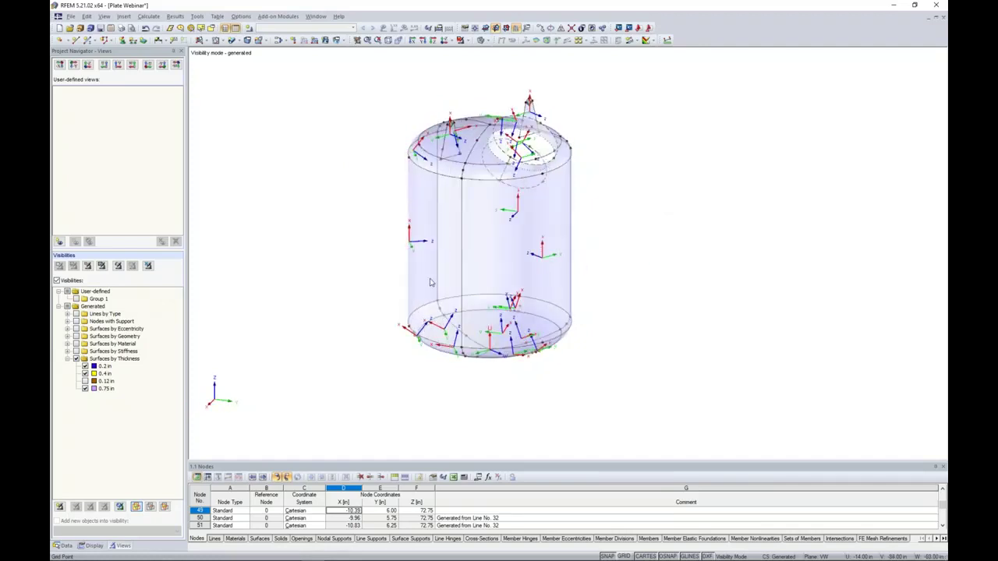
# Switch the thickness visibility to show only the 0.12 in leg surfaces
pyautogui.click(85, 388)
pyautogui.click(85, 380)
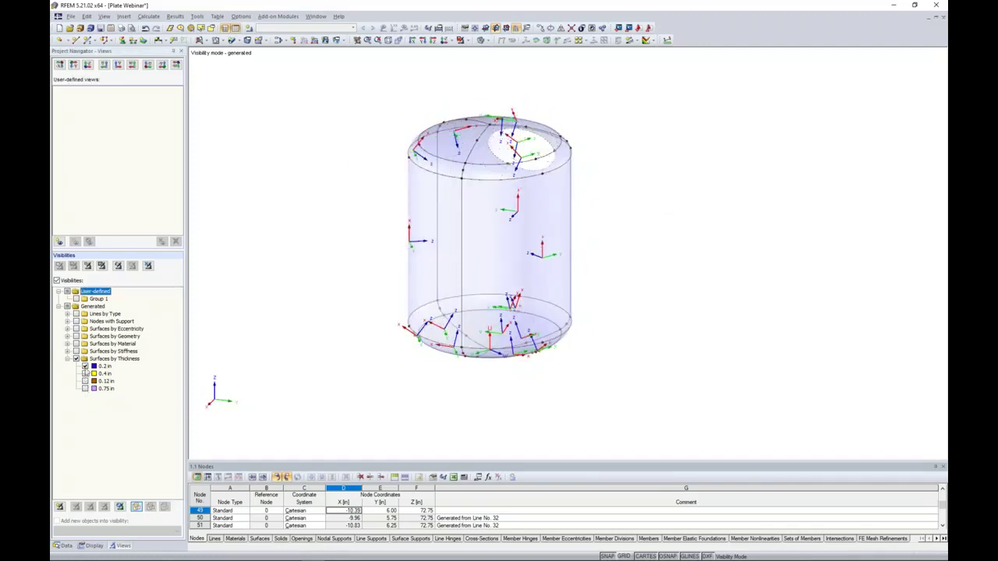
pyautogui.click(85, 374)
pyautogui.click(85, 366)
pyautogui.click(85, 380)
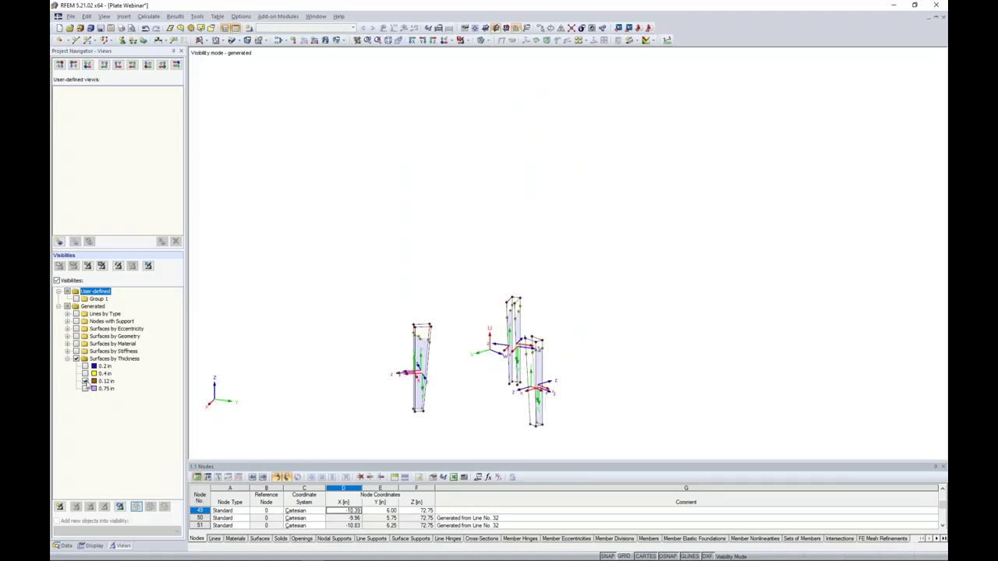
# Align the input x-axis of all component surfaces of the three legs parallel to the lengthwise leg edge, line 82
pyautogui.keyDown('ctrl'); pyautogui.moveTo(356, 395); pyautogui.dragTo(454, 291, button='middle'); pyautogui.keyUp('ctrl')
pyautogui.moveTo(698, 312); pyautogui.dragTo(386, 278)
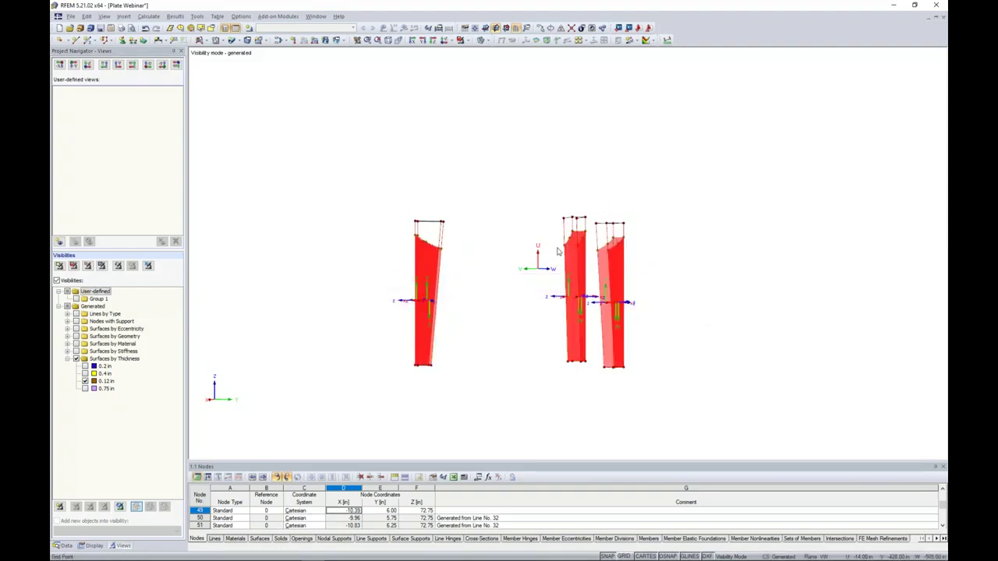
pyautogui.rightClick(426, 276)
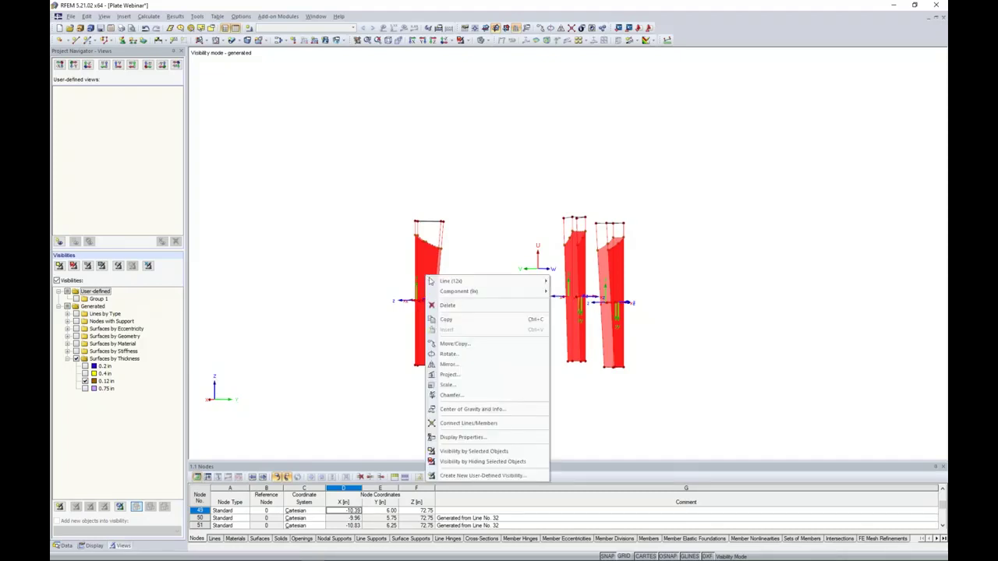
pyautogui.moveTo(437, 283)
pyautogui.moveTo(475, 292)
pyautogui.click(569, 297)
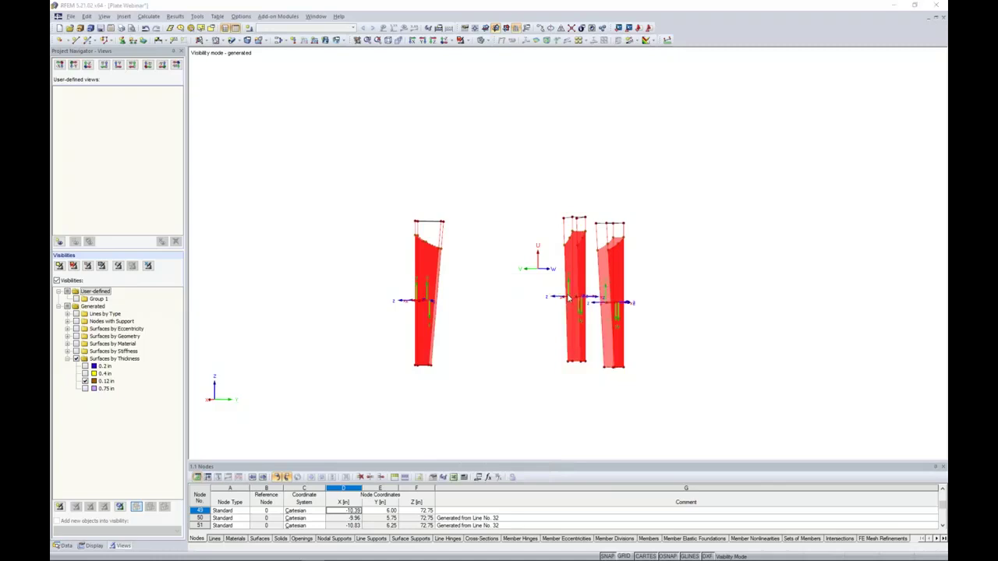
pyautogui.click(362, 282)
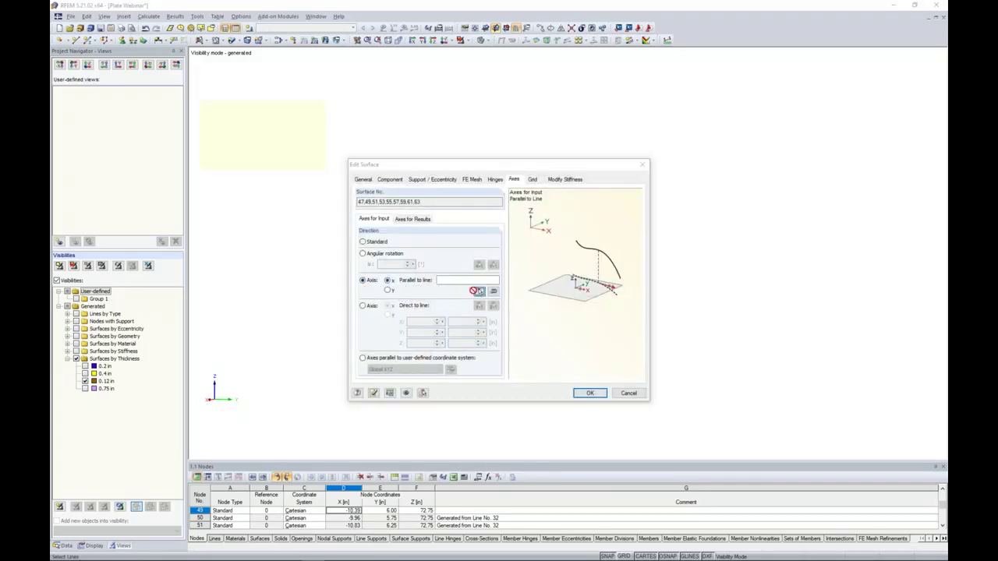
pyautogui.click(479, 291)
pyautogui.click(417, 300)
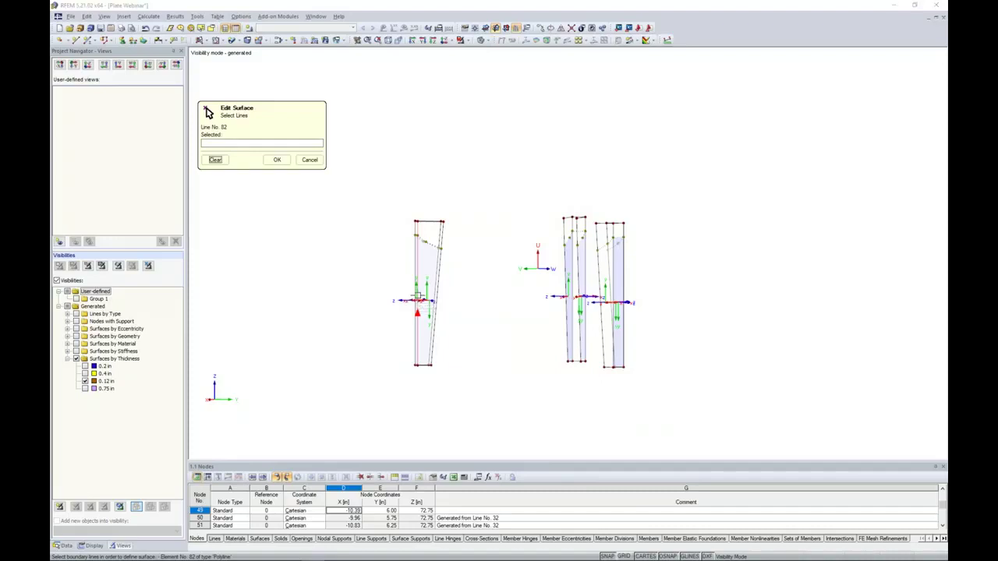
pyautogui.click(277, 161)
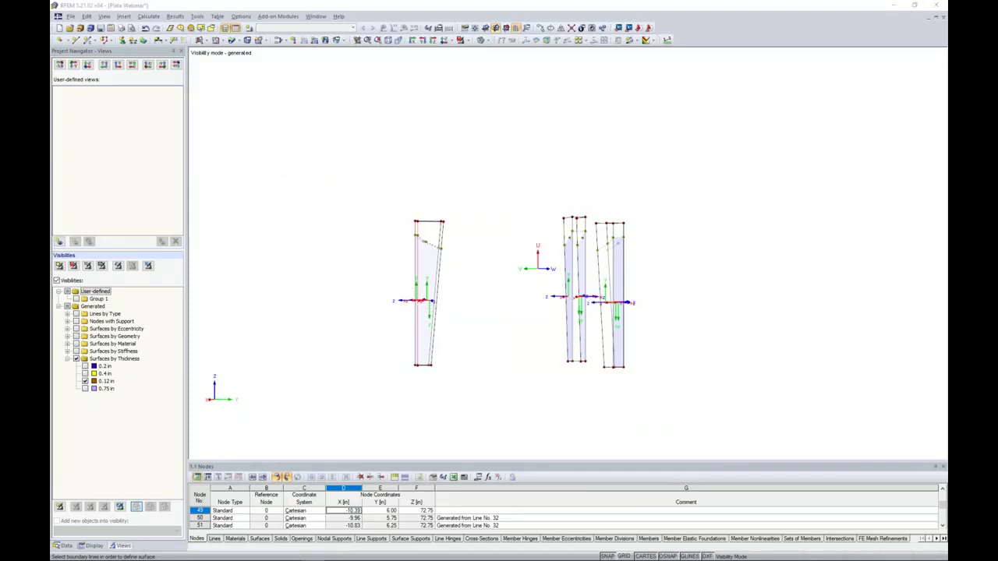
pyautogui.click(581, 394)
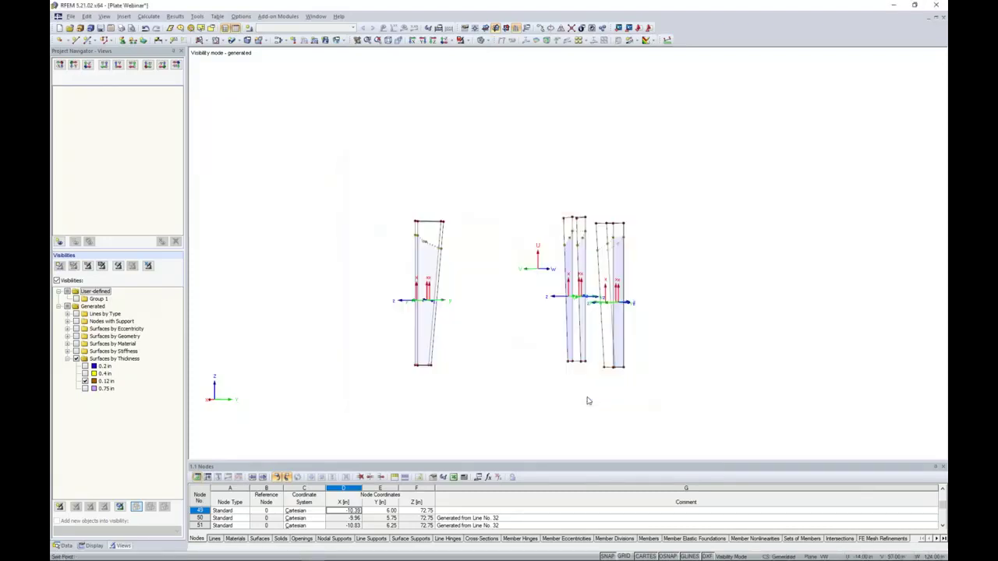
# Cancel the visibility mode to display the entire vessel model
pyautogui.click(460, 40)
pyautogui.click(483, 121)
pyautogui.keyDown('ctrl'); pyautogui.moveTo(694, 328); pyautogui.dragTo(674, 309, button='middle'); pyautogui.keyUp('ctrl')
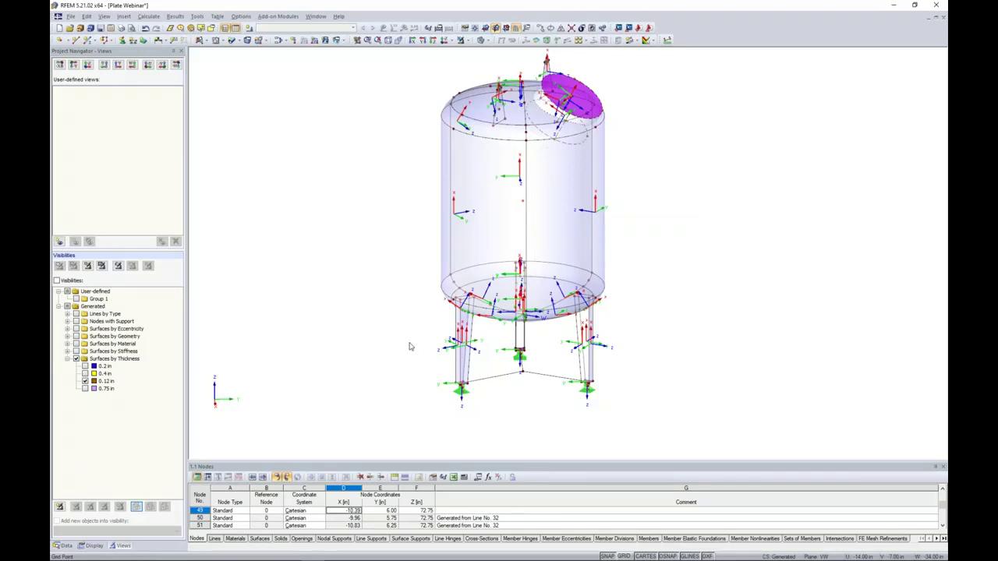
# Color the model by surface stiffness type and by surface thickness to review both assignments
pyautogui.click(91, 546)
pyautogui.scroll(-20, 149, 326)
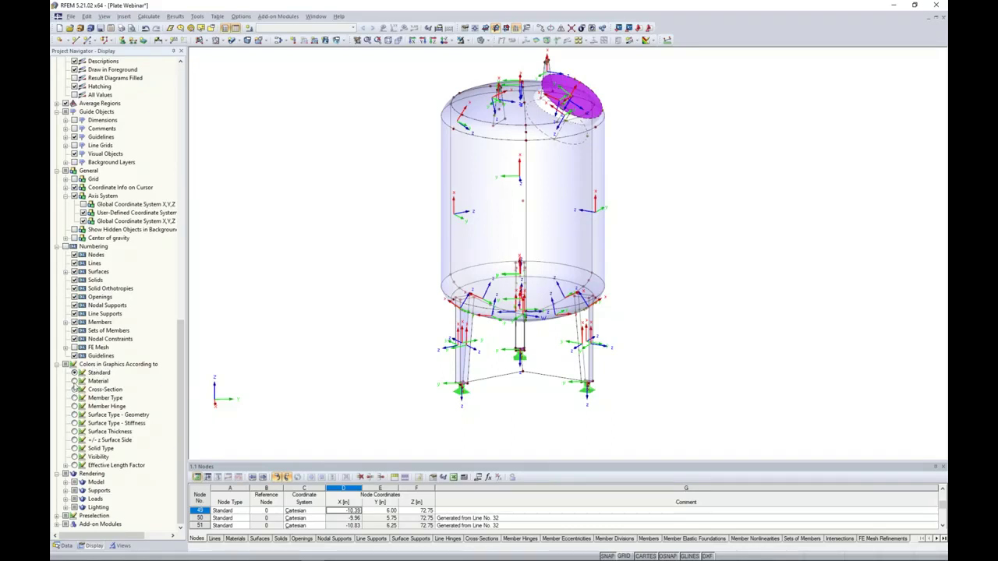
pyautogui.click(74, 424)
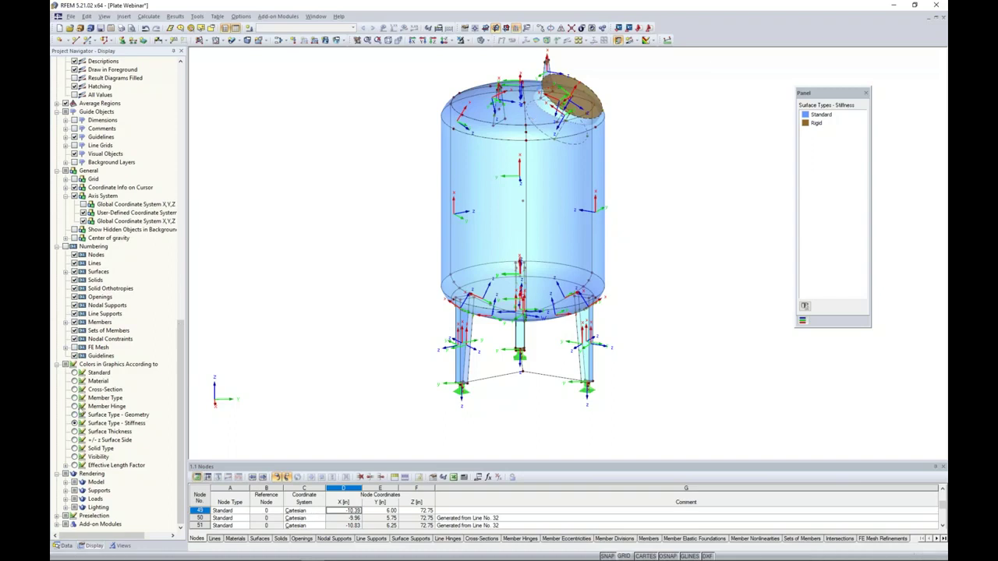
pyautogui.click(75, 432)
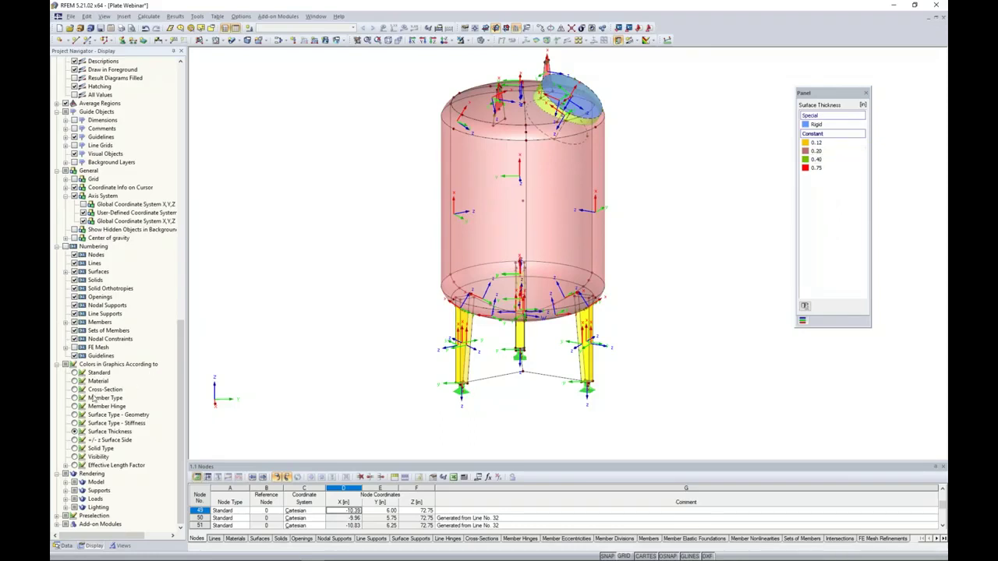
# Color the surfaces by +/- z surface side and display the model as solid to inspect the side orientation
pyautogui.click(75, 440)
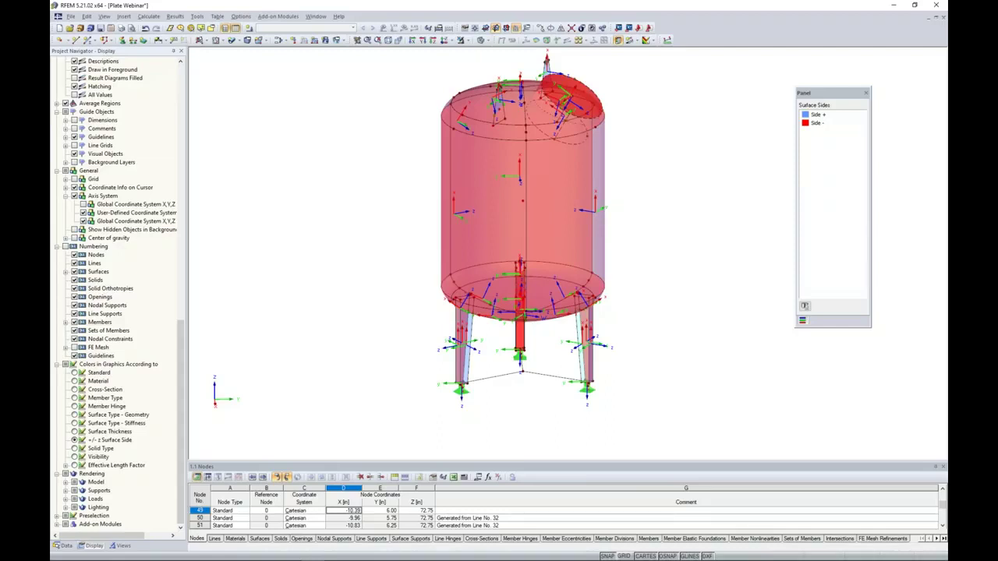
pyautogui.click(483, 39)
pyautogui.click(510, 61)
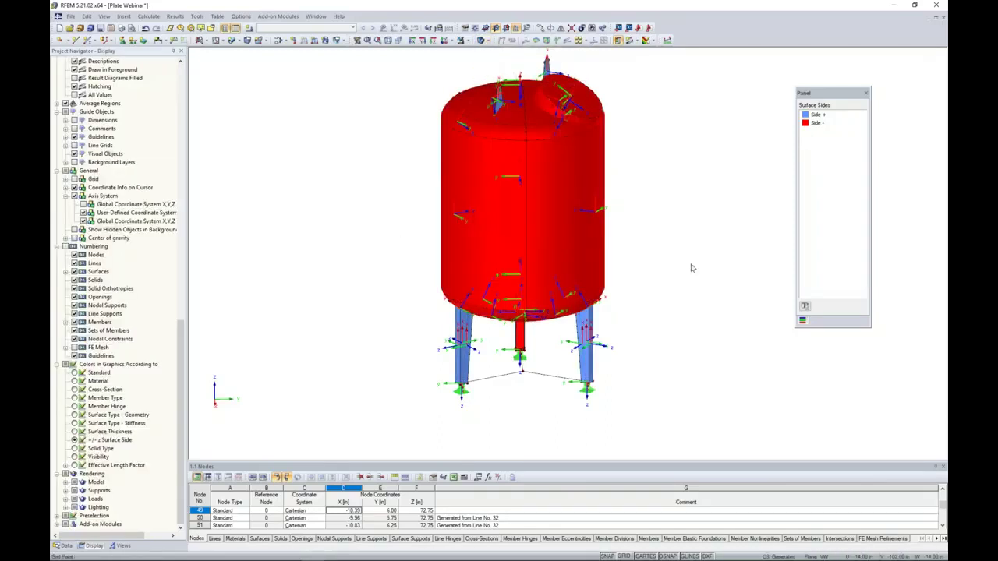
pyautogui.keyDown('ctrl'); pyautogui.moveTo(624, 244); pyautogui.dragTo(658, 233, button='middle'); pyautogui.keyUp('ctrl')
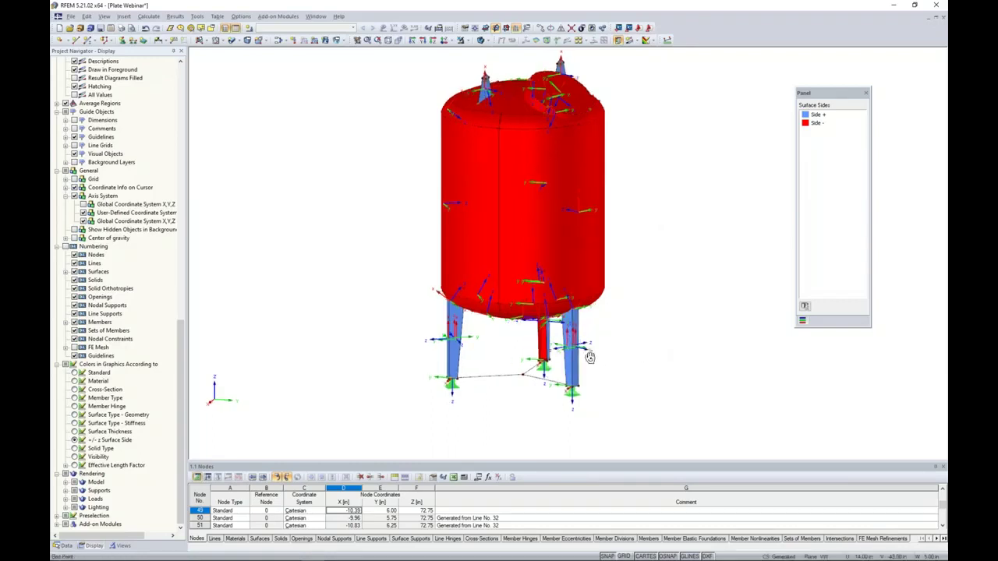
# Reverse the local axis system of the vessel's cylindrical shell segment, surface No. 3
pyautogui.scroll(1, 657, 362)
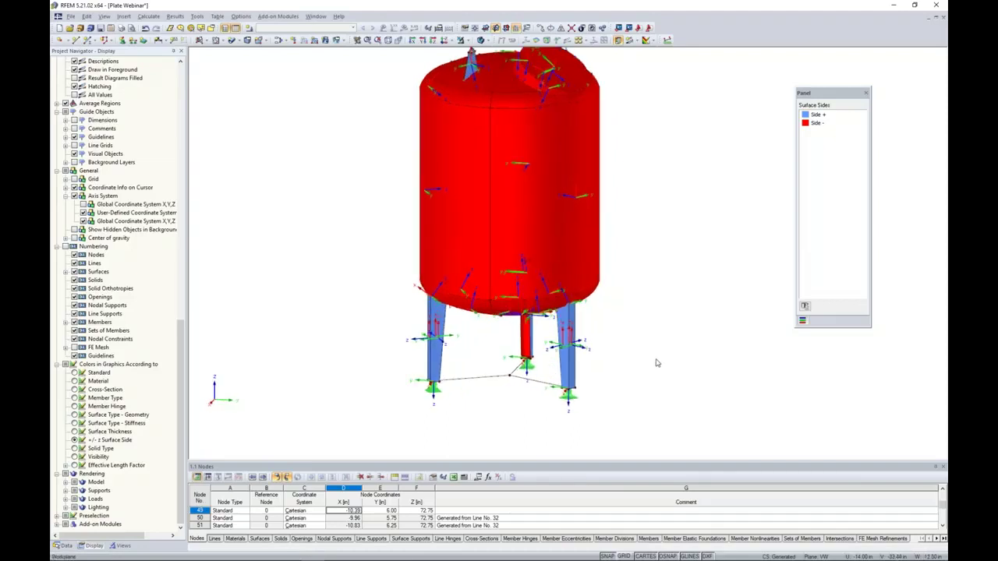
pyautogui.keyDown('ctrl'); pyautogui.moveTo(655, 307); pyautogui.dragTo(644, 340, button='middle'); pyautogui.keyUp('ctrl')
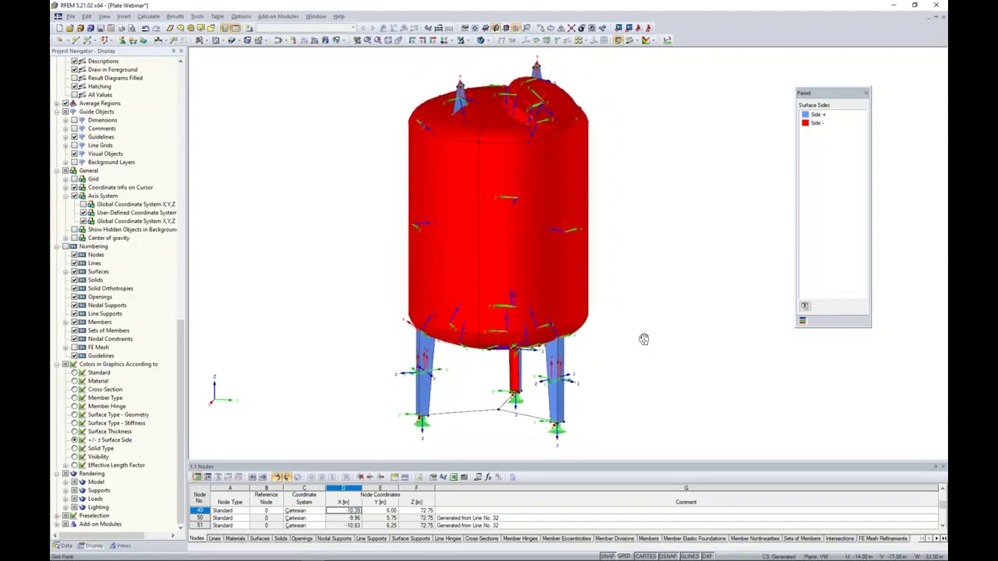
pyautogui.rightClick(555, 253)
pyautogui.click(521, 234)
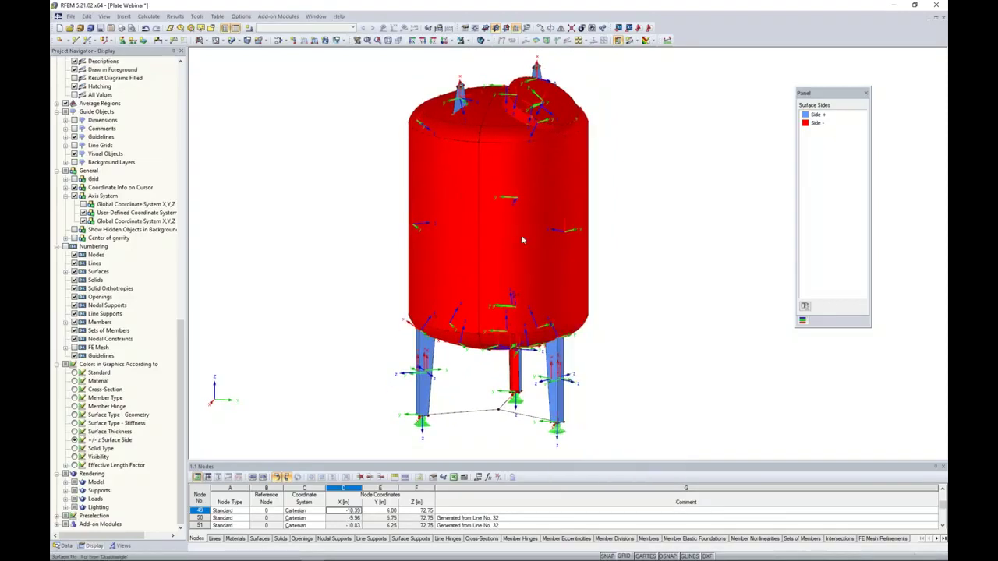
pyautogui.rightClick(521, 237)
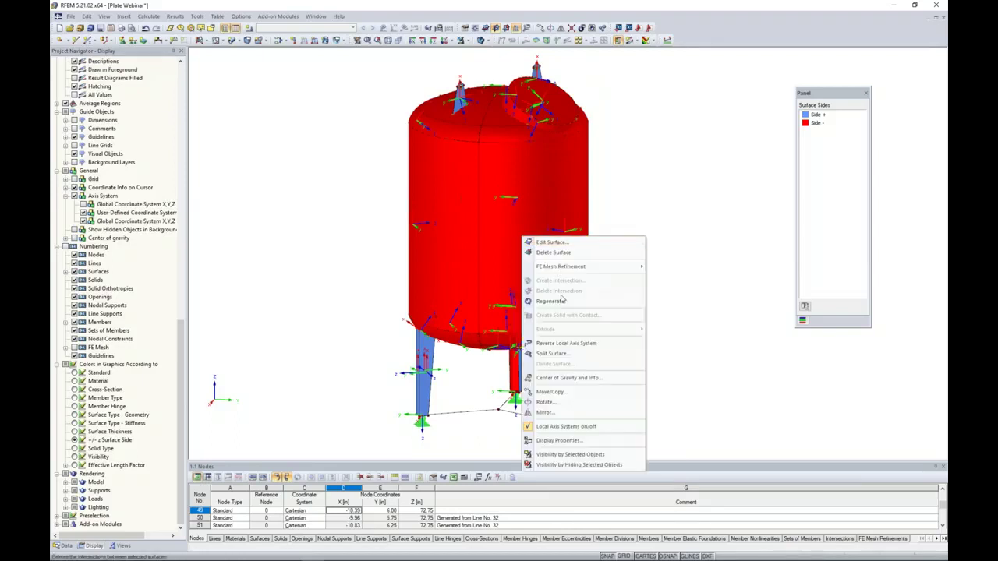
pyautogui.click(566, 343)
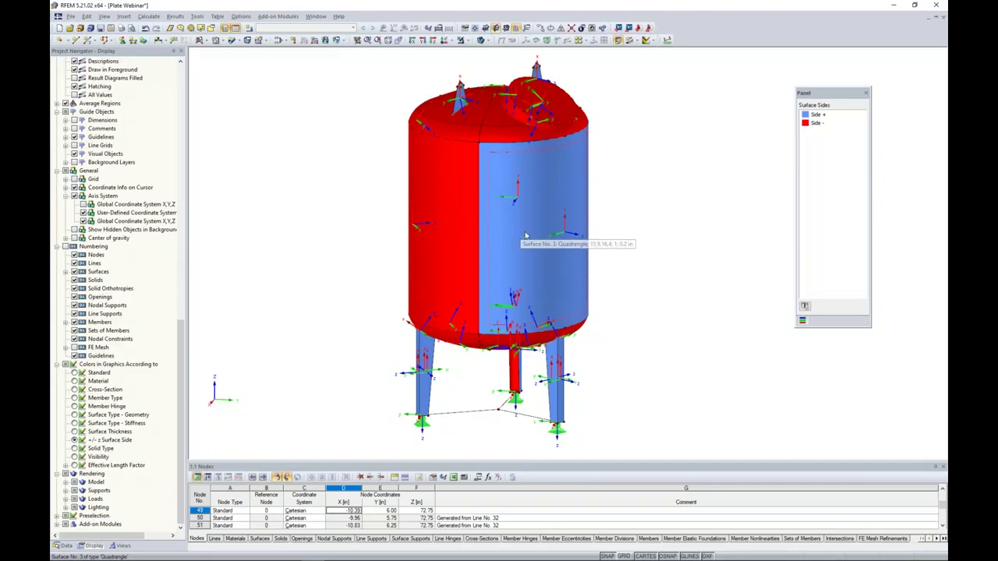
# Restrict the visible objects to the surfaces with thicknesses of 0.2 in and 0.4 in
pyautogui.keyDown('ctrl'); pyautogui.moveTo(519, 253); pyautogui.dragTo(351, 220, button='middle'); pyautogui.keyUp('ctrl')
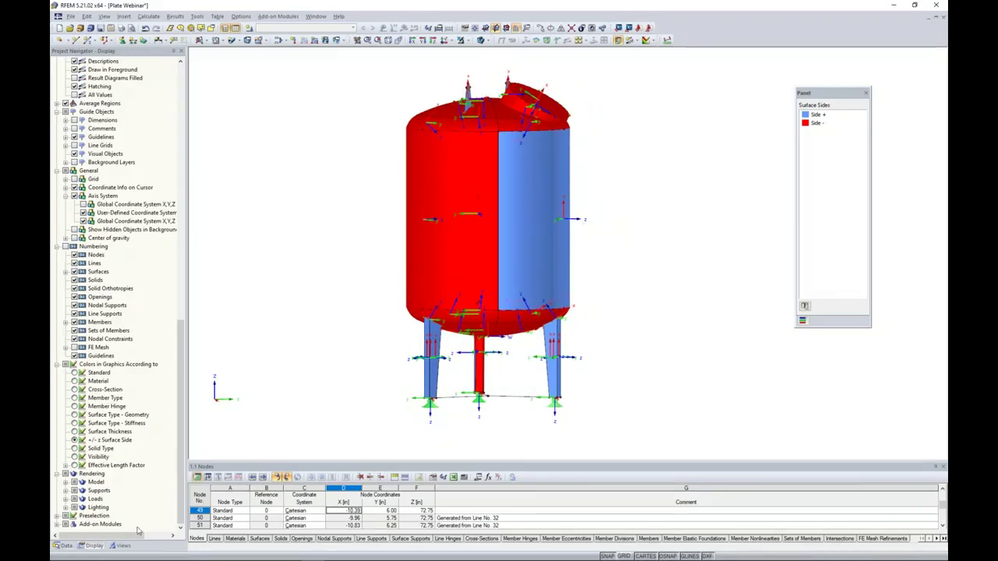
pyautogui.click(122, 546)
pyautogui.click(85, 381)
pyautogui.click(85, 366)
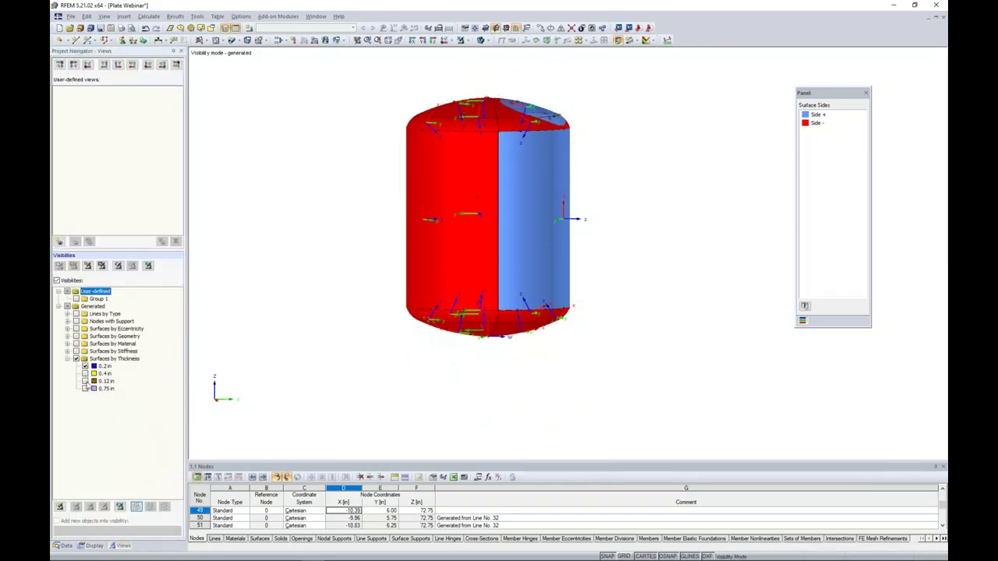
pyautogui.click(85, 373)
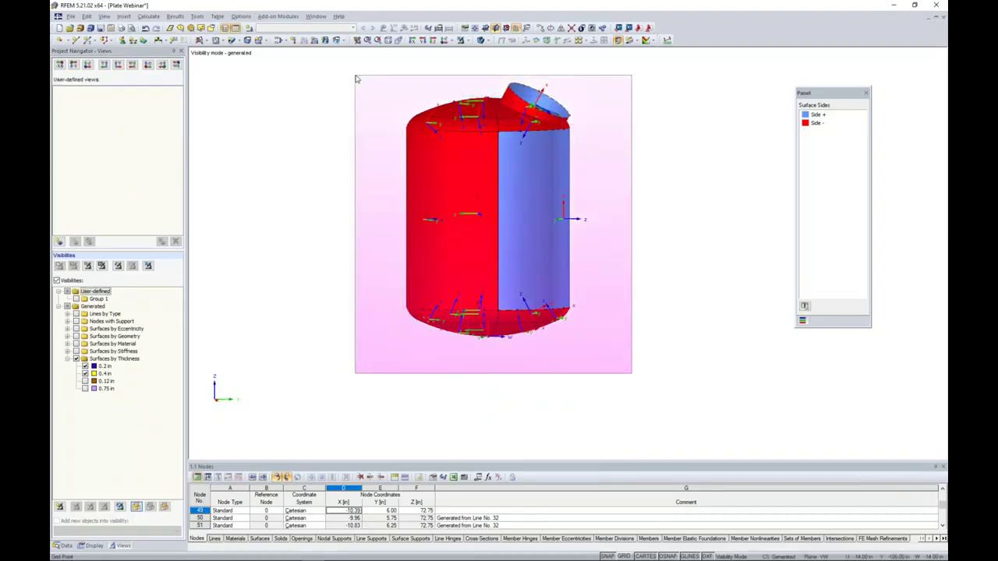
# Reverse the local axis system of the blue shell segment again so it matches the neighboring shell surfaces
pyautogui.click(526, 243)
pyautogui.rightClick(528, 244)
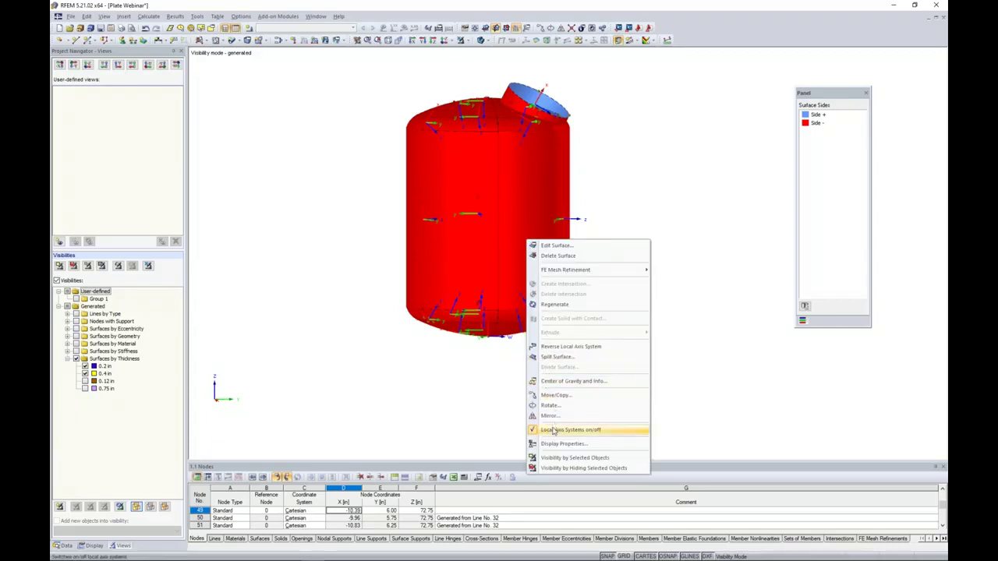
pyautogui.click(555, 346)
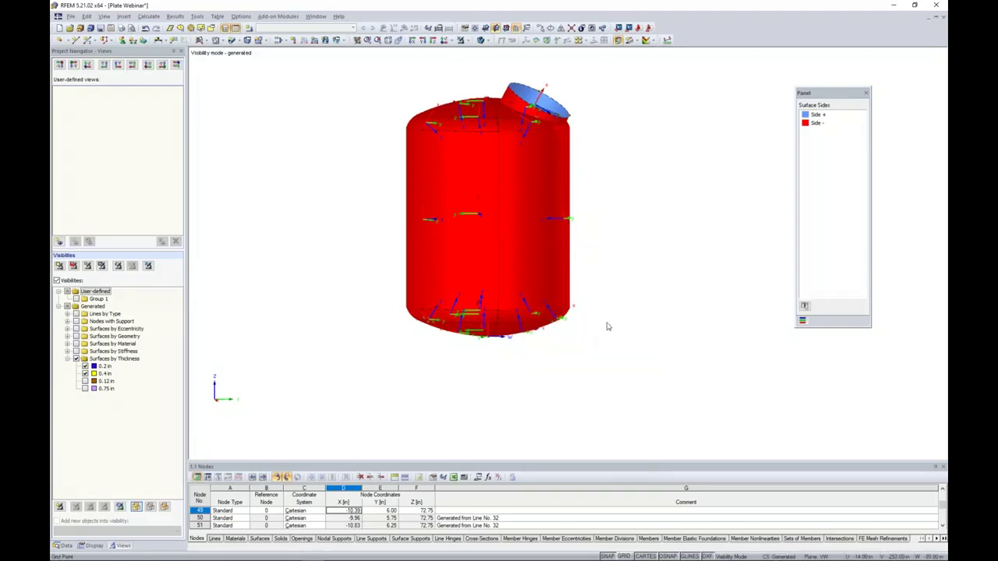
# Reverse the local axis system of all displayed vessel surfaces together and cancel the visibility mode
pyautogui.moveTo(659, 385); pyautogui.dragTo(362, 73)
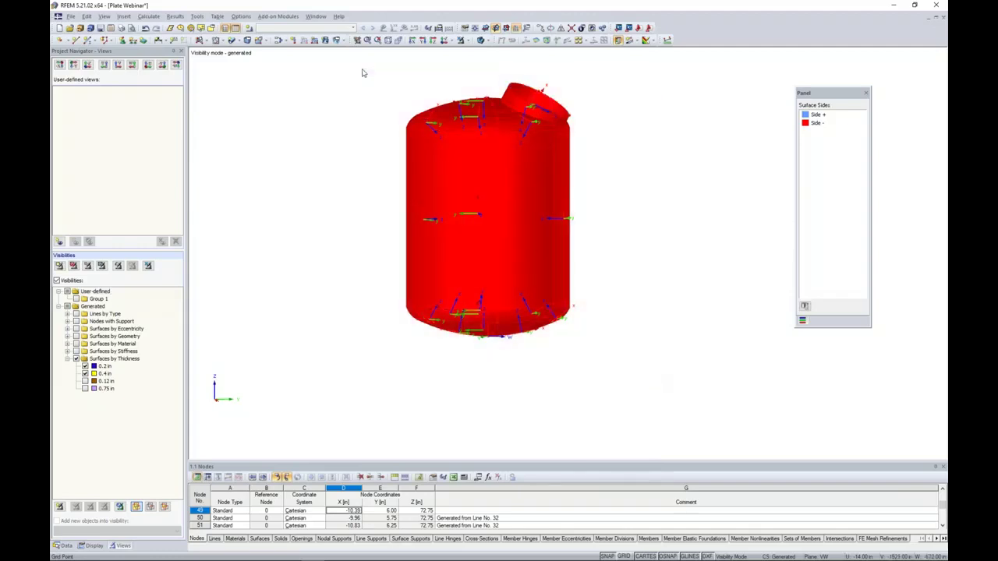
pyautogui.rightClick(438, 168)
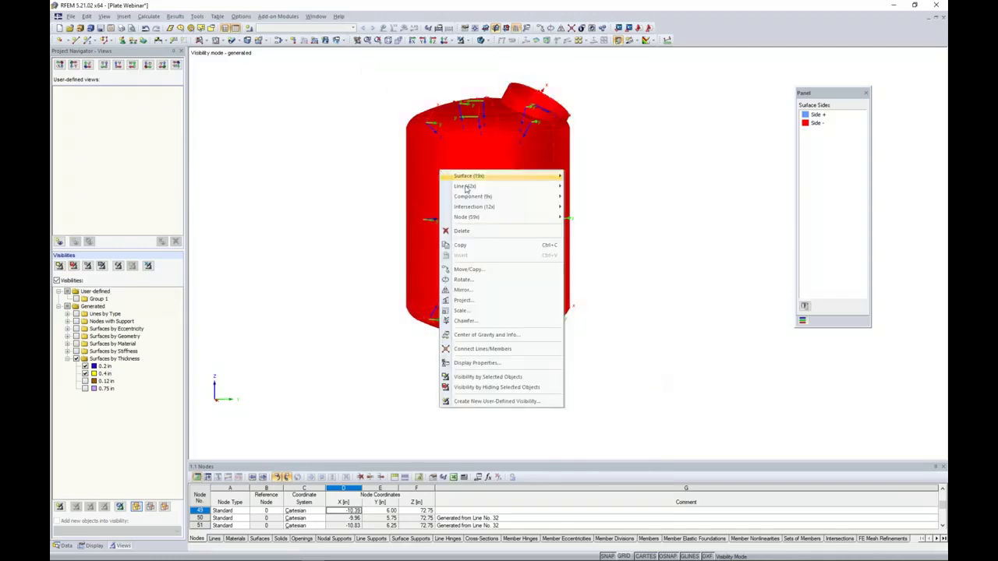
pyautogui.moveTo(479, 180)
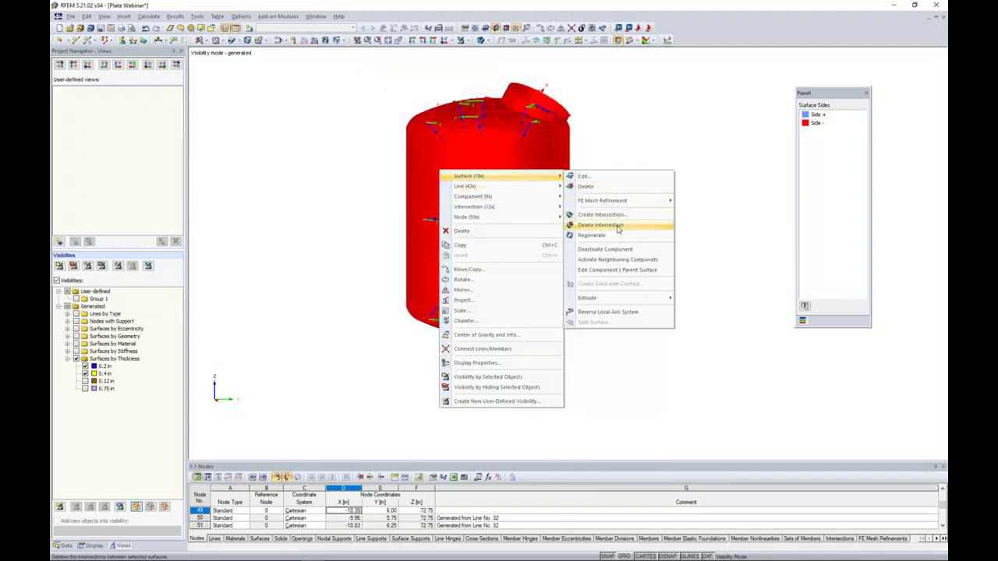
pyautogui.click(606, 313)
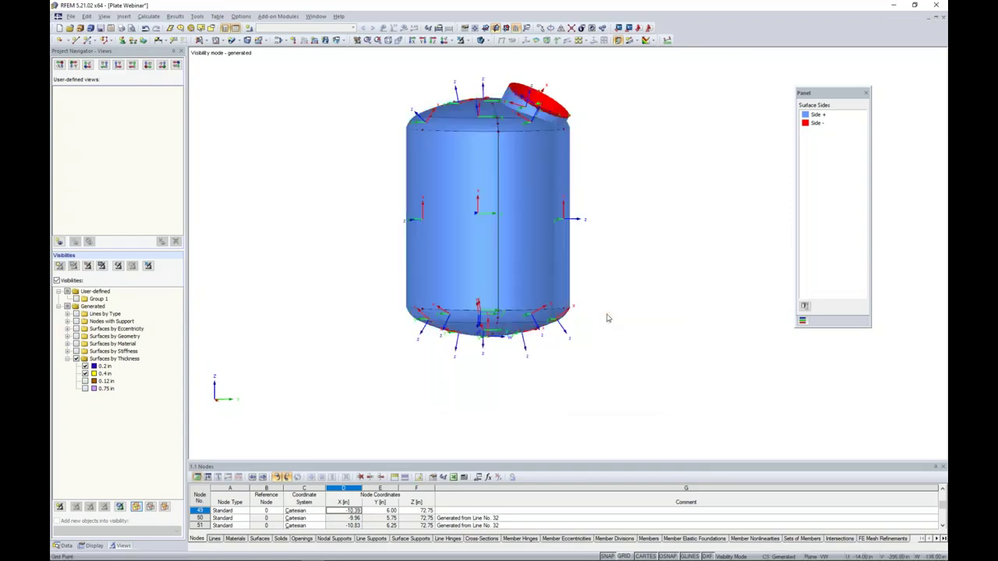
pyautogui.click(461, 40)
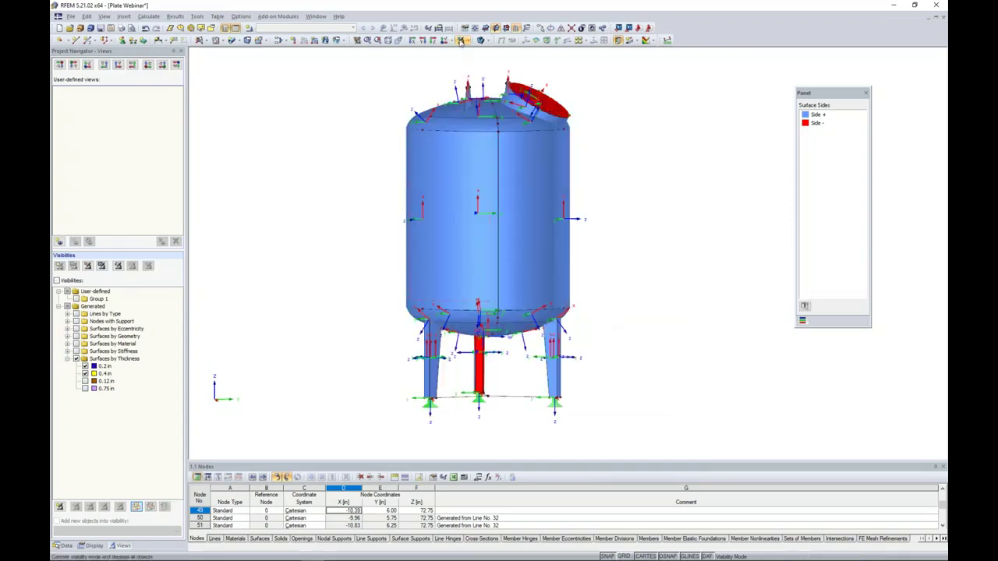
# Inspect the surface sides around the vessel and turn off the display of the local axis systems
pyautogui.keyDown('ctrl'); pyautogui.moveTo(250, 299); pyautogui.dragTo(593, 304, button='middle'); pyautogui.keyUp('ctrl')
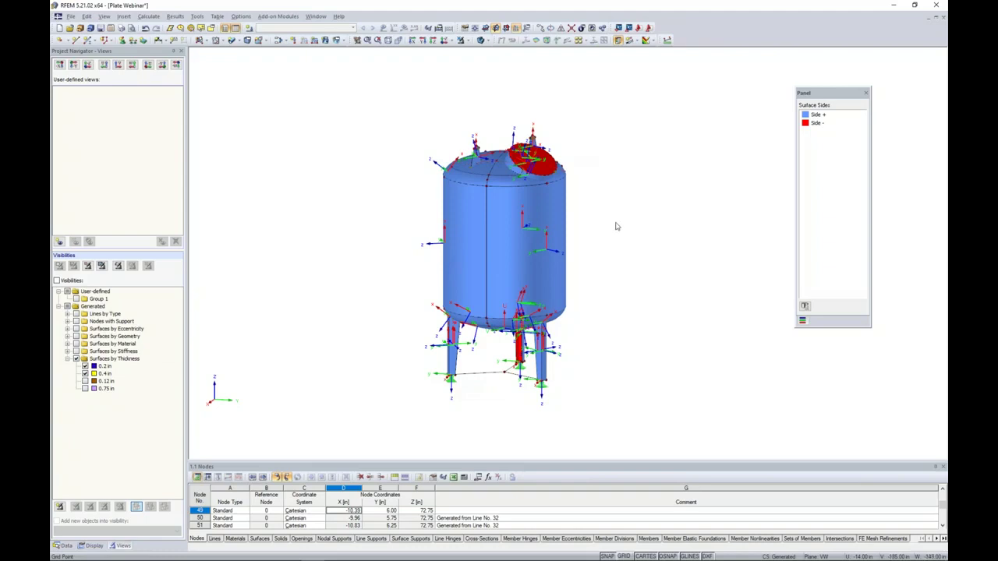
pyautogui.keyDown('ctrl'); pyautogui.moveTo(590, 341); pyautogui.dragTo(557, 379, button='middle'); pyautogui.keyUp('ctrl')
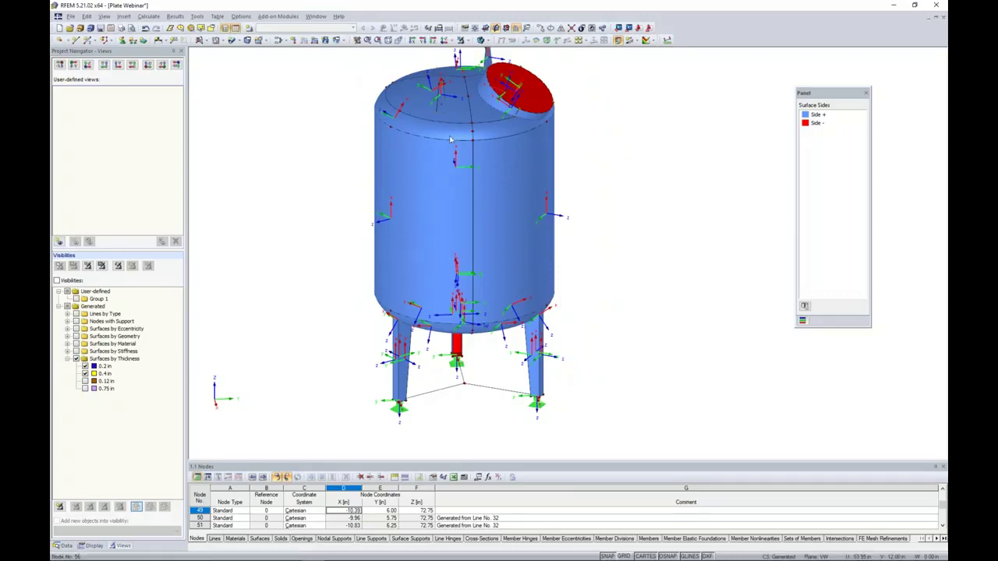
pyautogui.rightClick(446, 173)
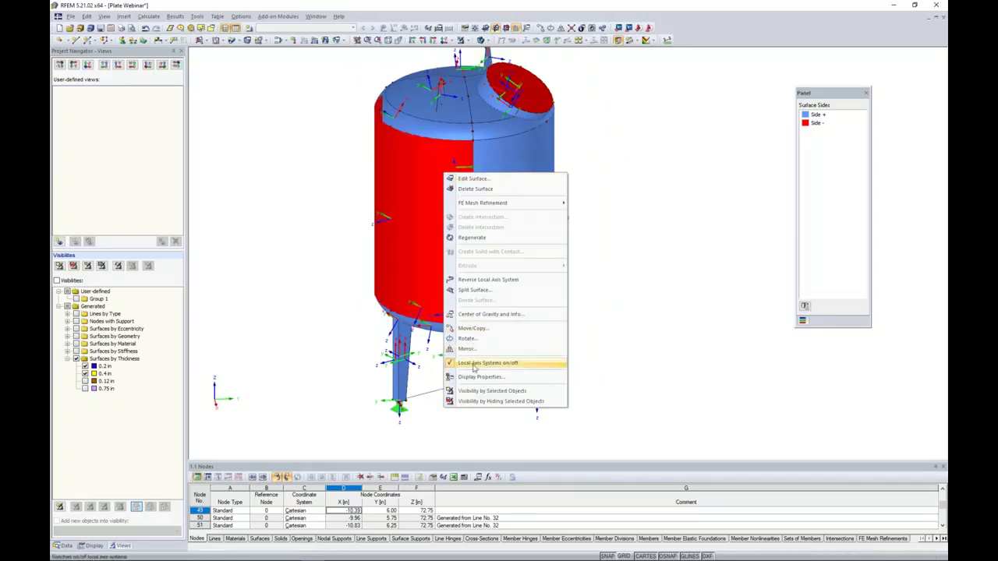
pyautogui.click(487, 362)
pyautogui.click(331, 315)
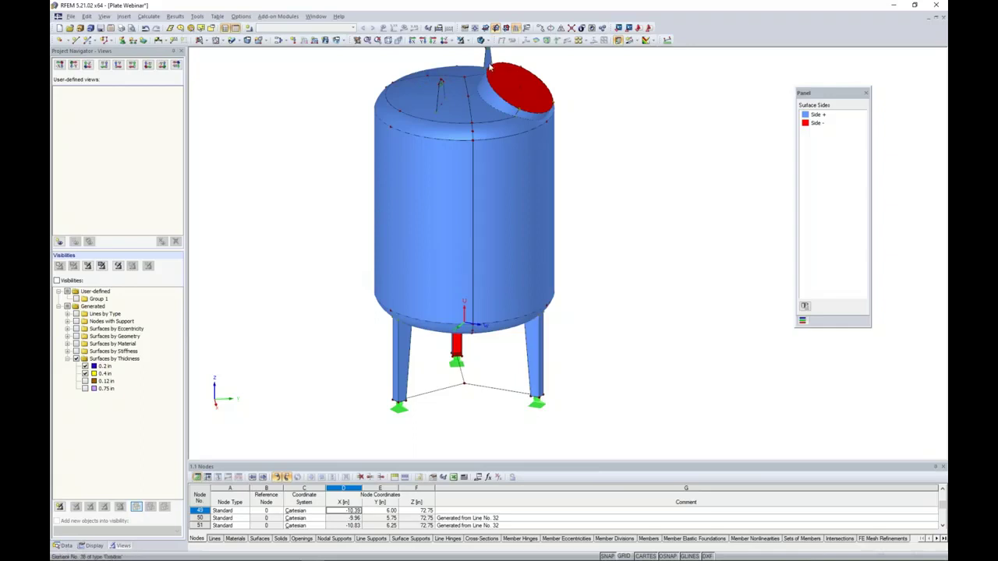
# Color the model by surface thickness and switch it to the solid transparent display
pyautogui.click(92, 546)
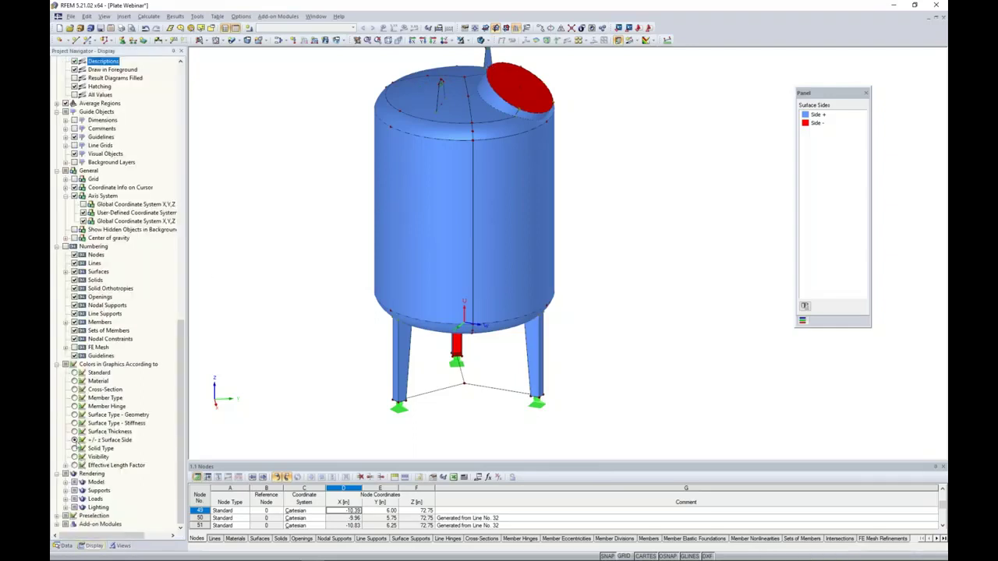
pyautogui.click(75, 432)
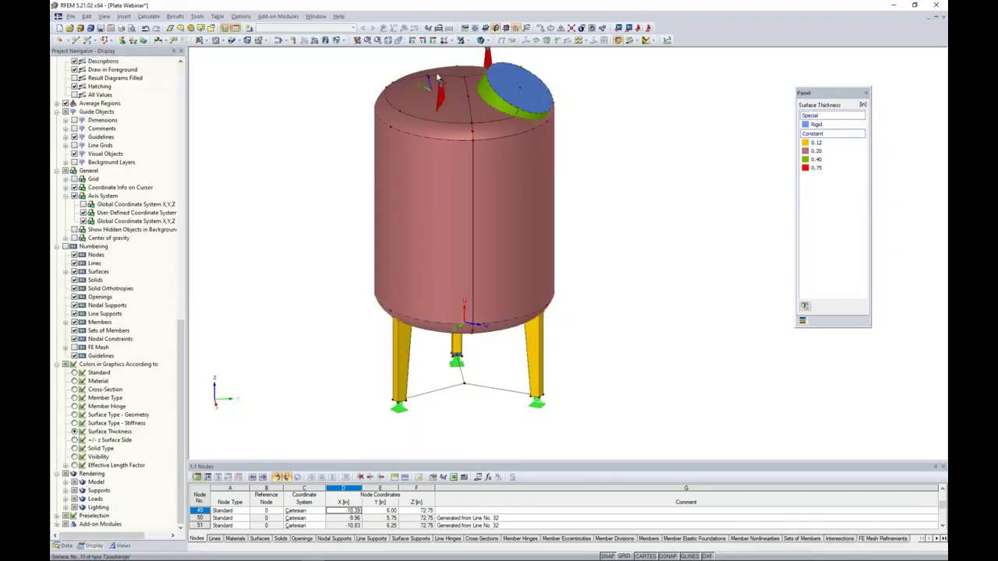
pyautogui.click(481, 39)
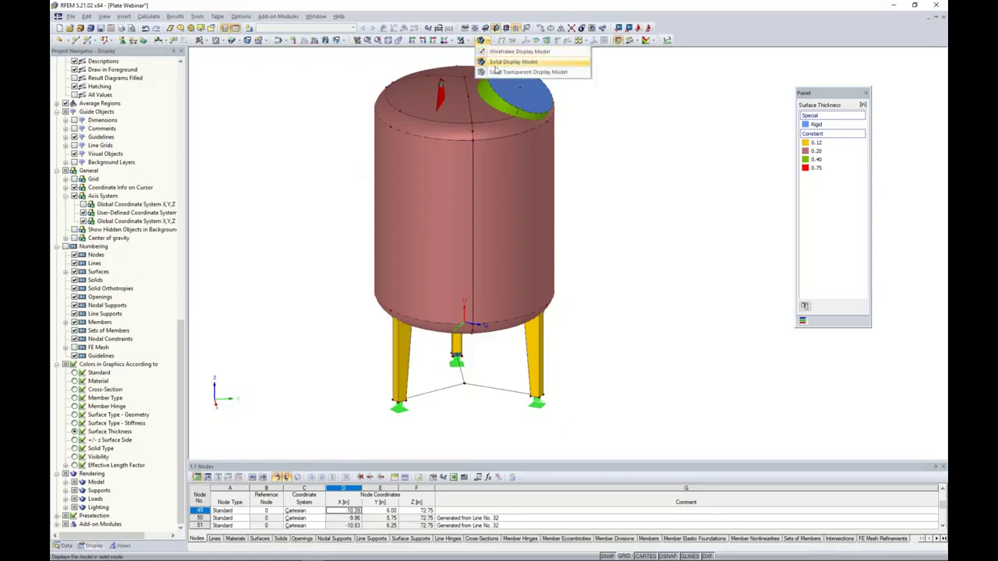
pyautogui.click(493, 73)
pyautogui.keyDown('ctrl'); pyautogui.moveTo(472, 284); pyautogui.dragTo(337, 283, button='middle'); pyautogui.keyUp('ctrl')
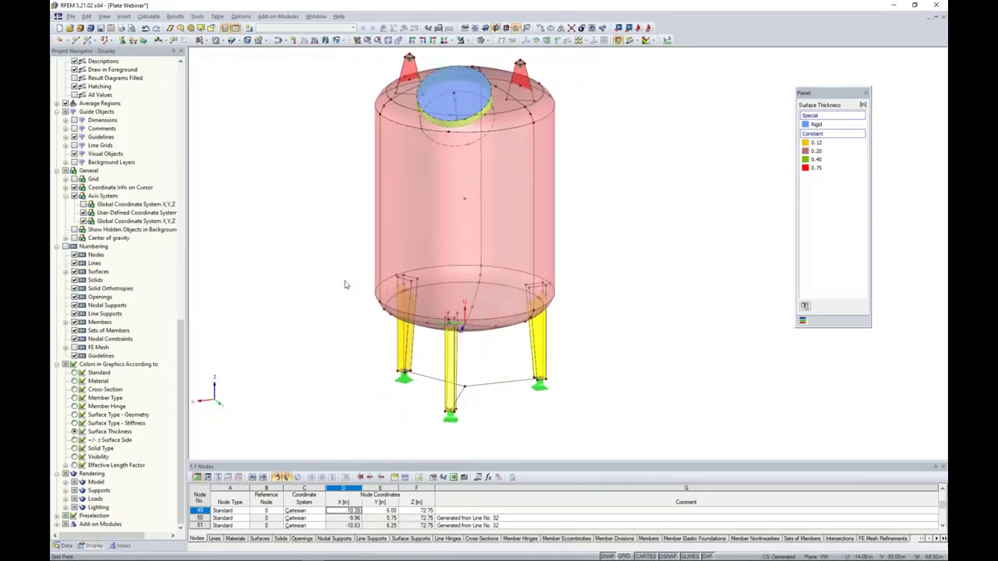
pyautogui.moveTo(345, 283); pyautogui.dragTo(350, 314, button='middle')
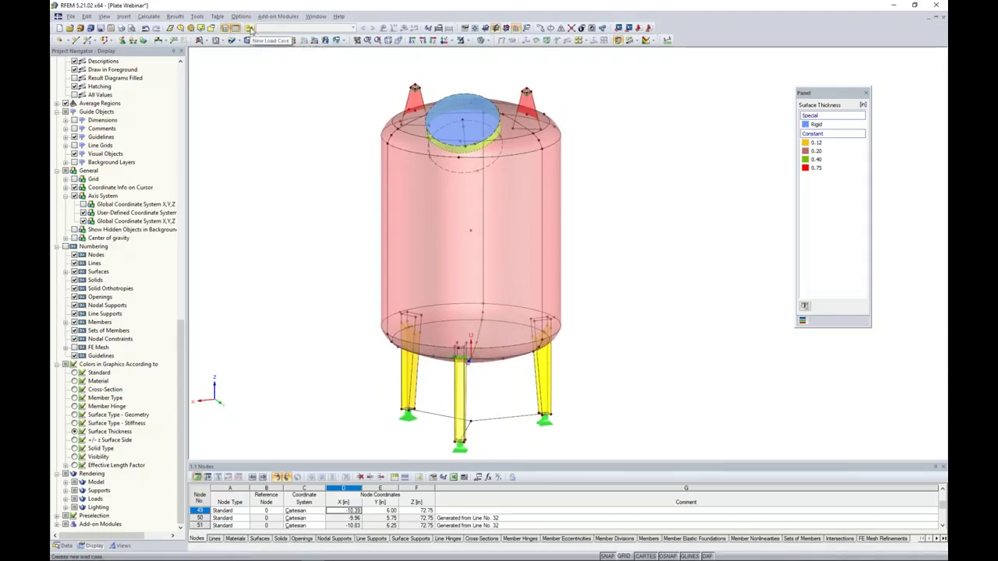
# Create load case LC1 described as Self-Weight with the action category Dead
pyautogui.click(249, 28)
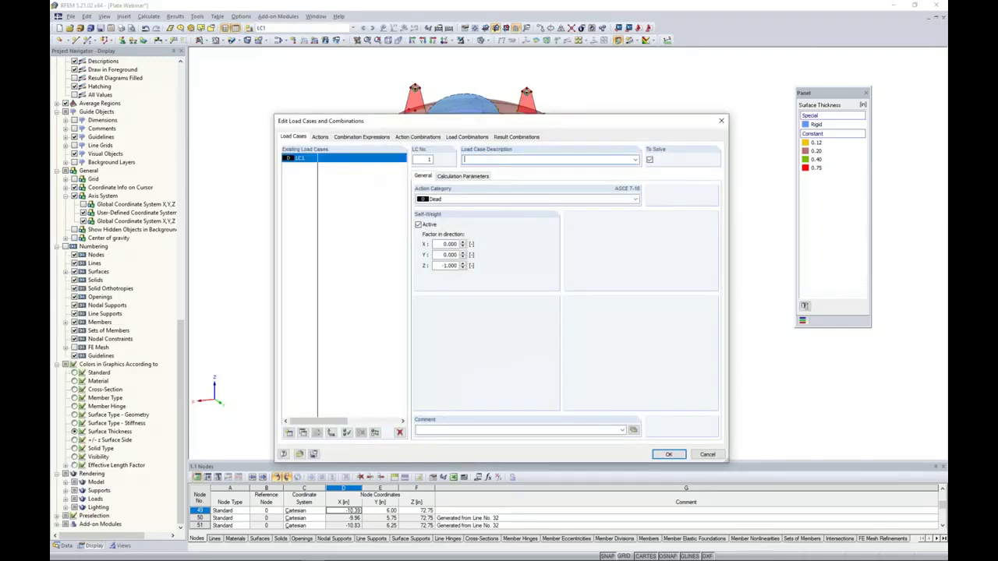
pyautogui.write('Self-Weight')
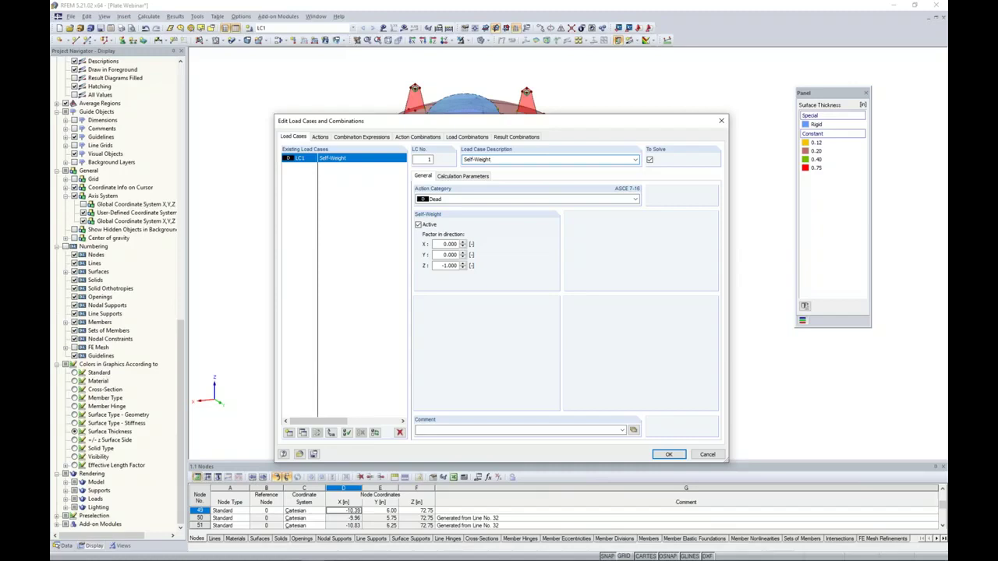
pyautogui.click(438, 200)
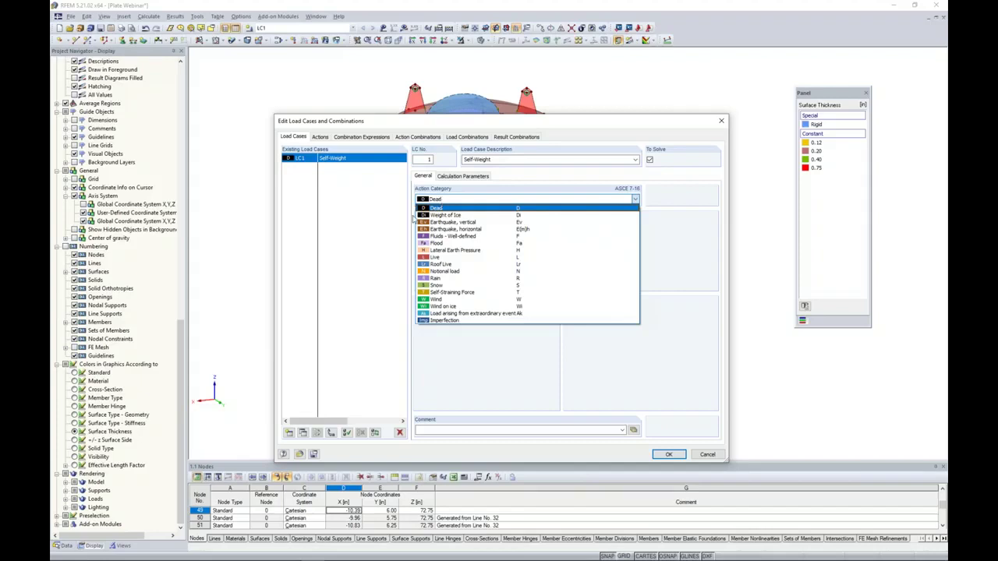
pyautogui.click(439, 207)
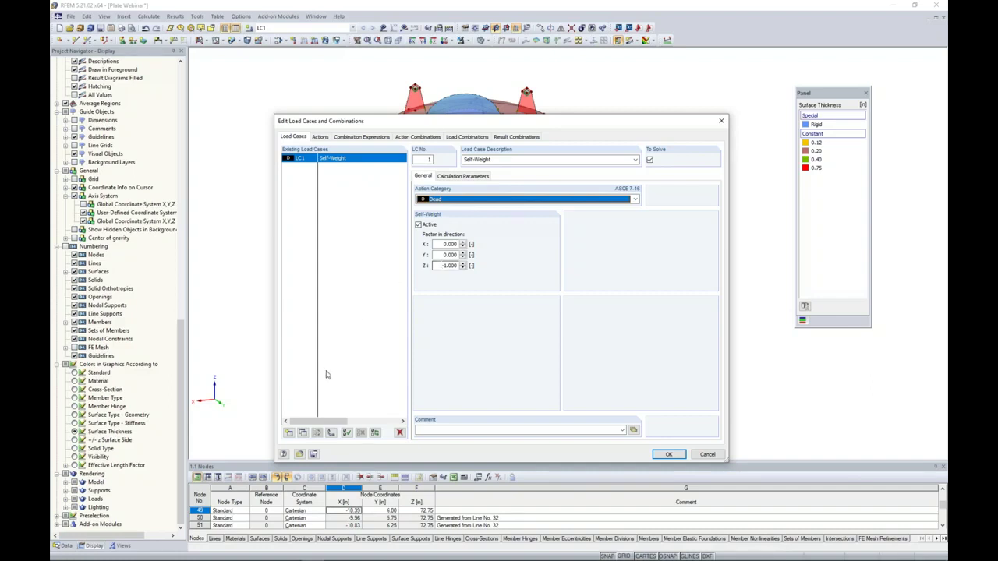
# Add load case LC2 described as Fill and assign it the action category Live
pyautogui.click(293, 437)
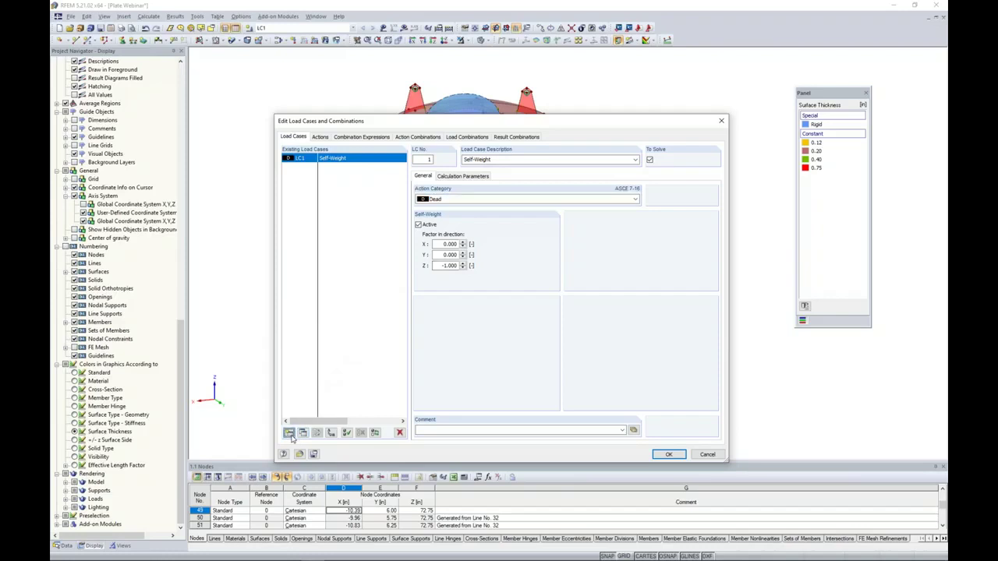
pyautogui.write('Fill')
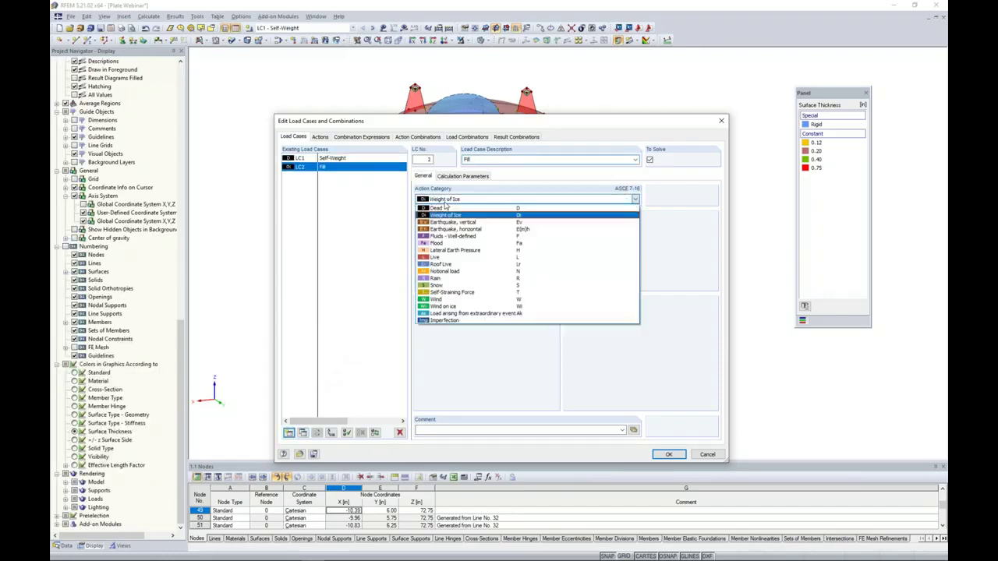
pyautogui.click(445, 199)
pyautogui.click(446, 257)
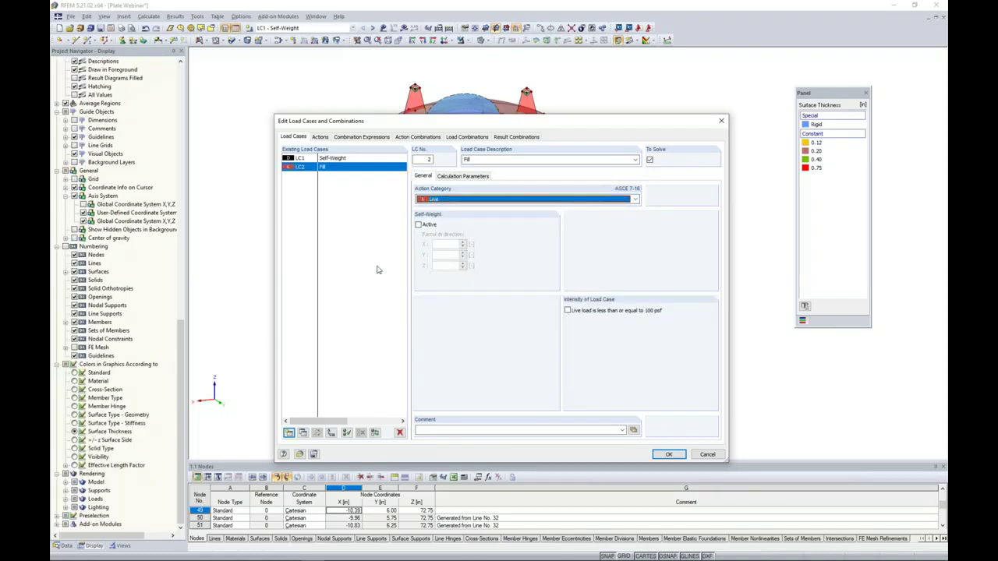
# Add load case LC3 described as Wind and assign it the action category Wind
pyautogui.click(289, 433)
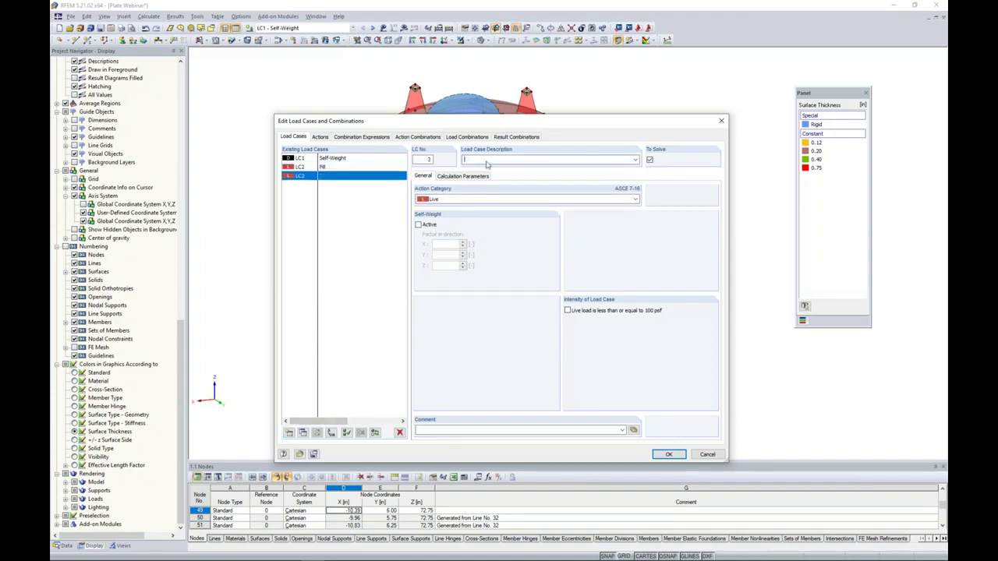
pyautogui.write('Wind')
pyautogui.click(434, 200)
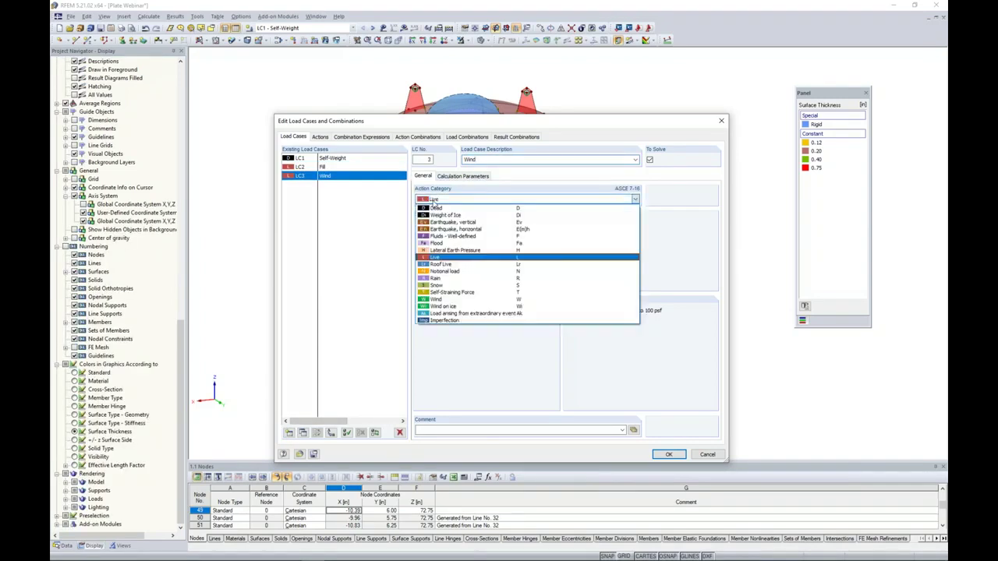
pyautogui.click(440, 300)
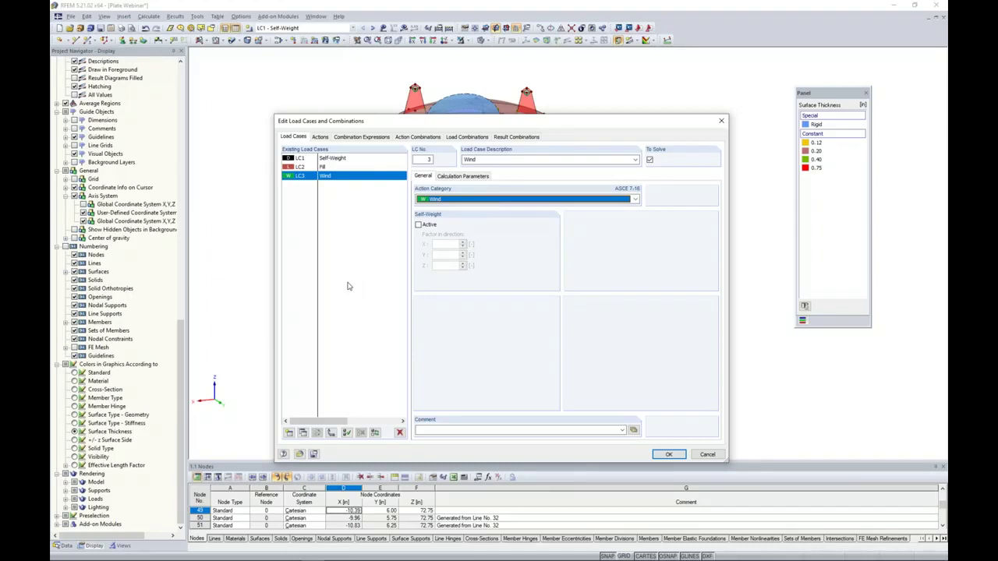
# Review the actions generated from the load cases, examining the load case assignment of the Wind action
pyautogui.click(320, 137)
pyautogui.click(328, 177)
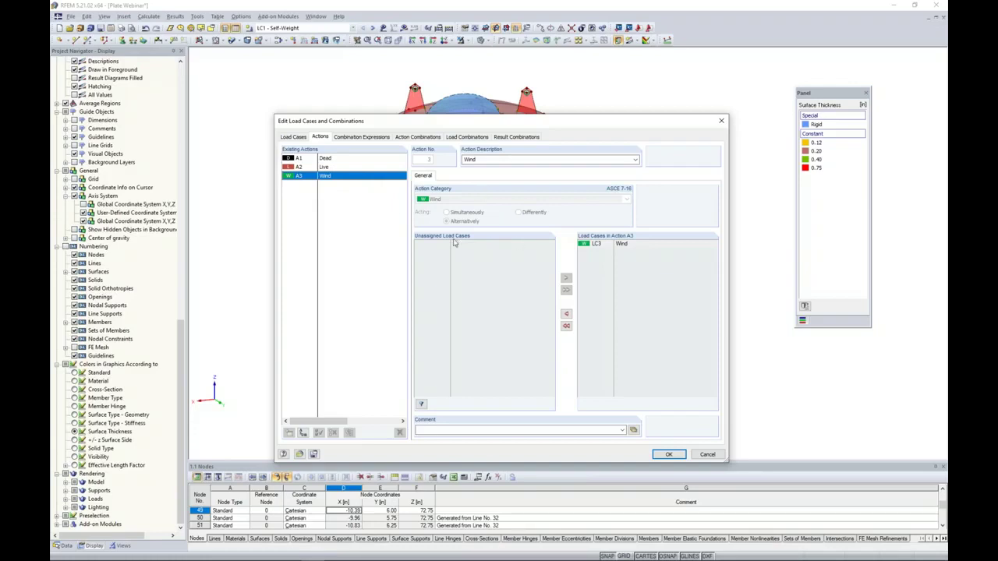
# Review the LRFD and ASD combination expressions, examining the ASCE 7-16 Section 2.4 (ASD) load combination formulas
pyautogui.click(372, 139)
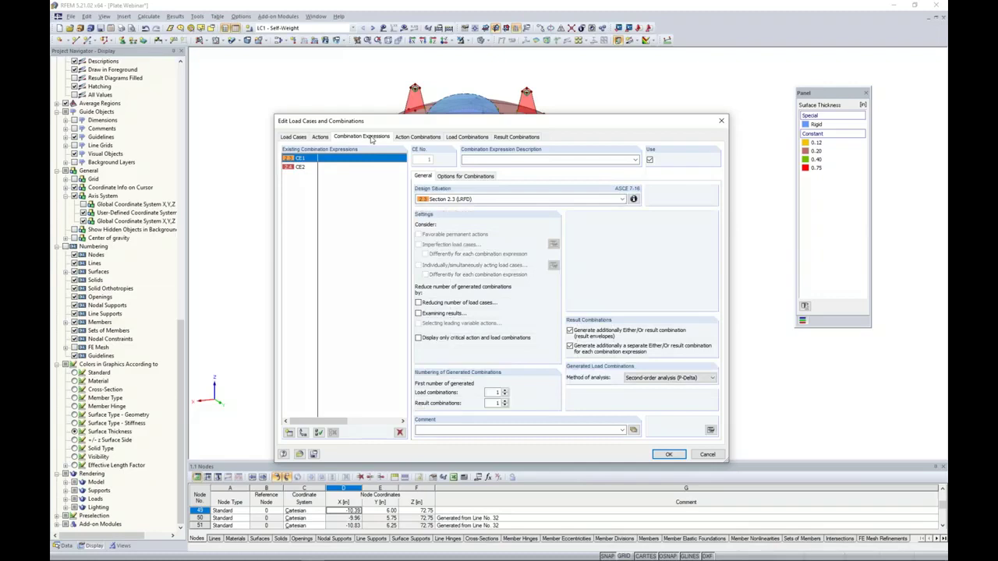
pyautogui.click(305, 171)
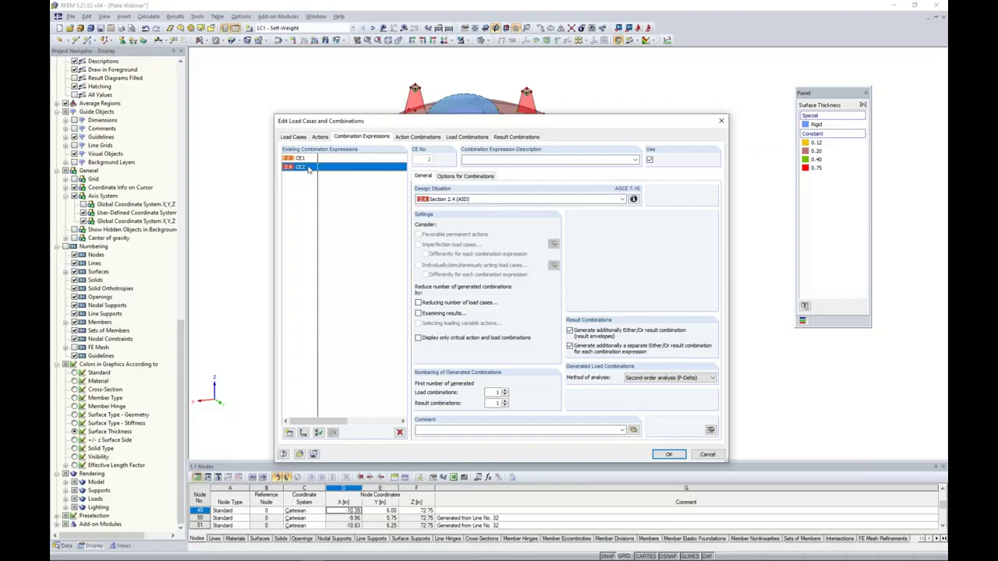
pyautogui.click(633, 199)
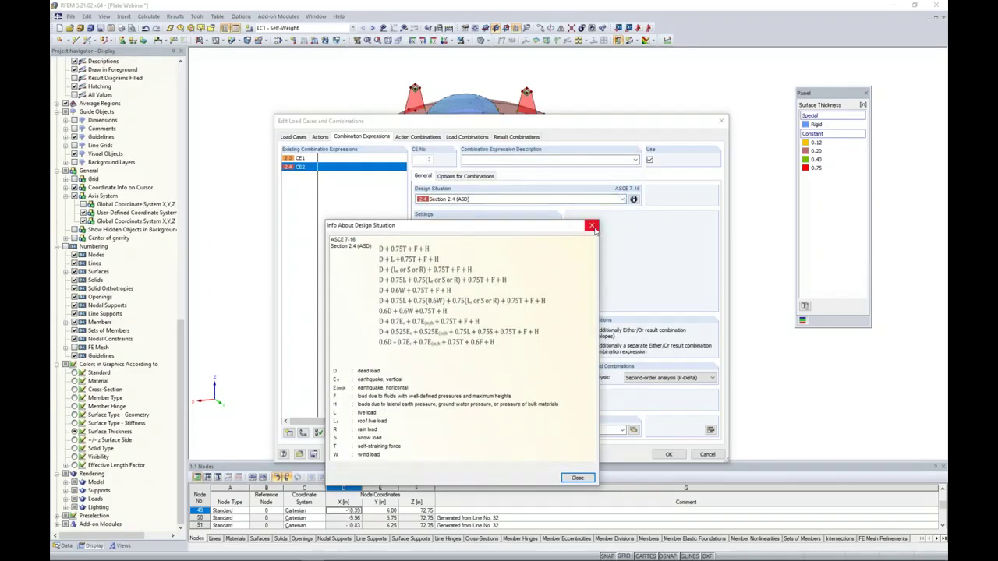
pyautogui.click(593, 227)
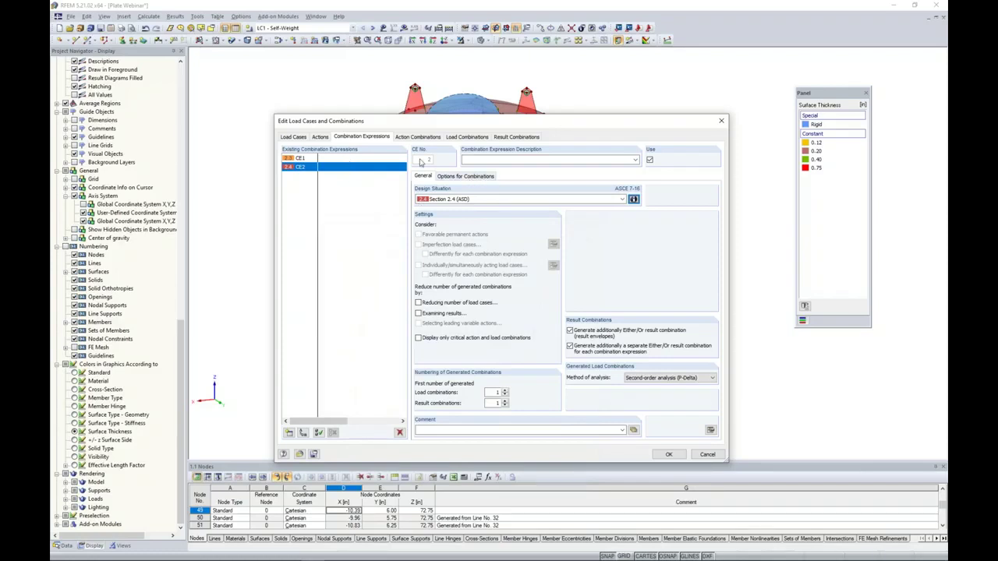
# Compare the method of analysis in the calculation parameters of load combination CO1 and load case LC1
pyautogui.click(466, 137)
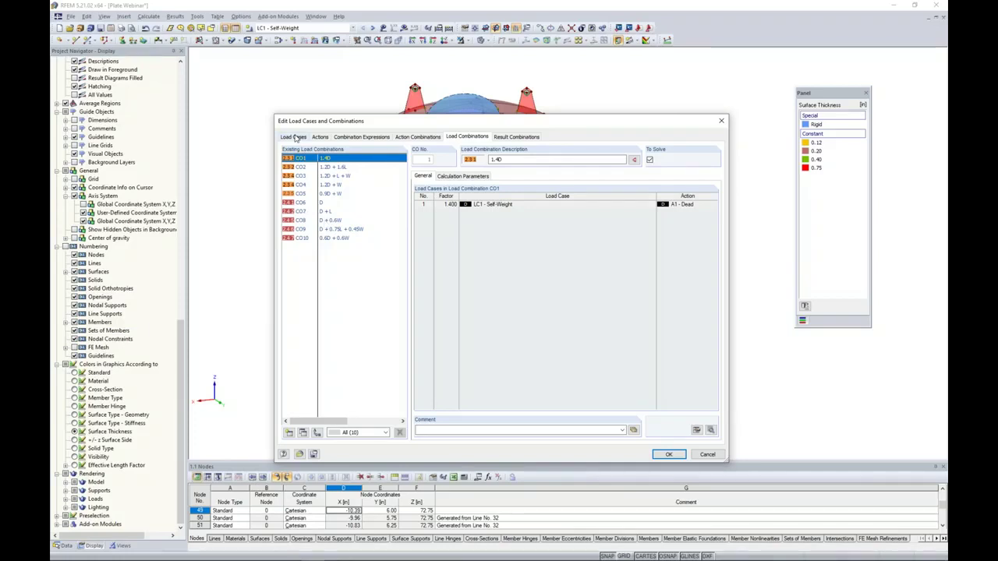
pyautogui.click(473, 178)
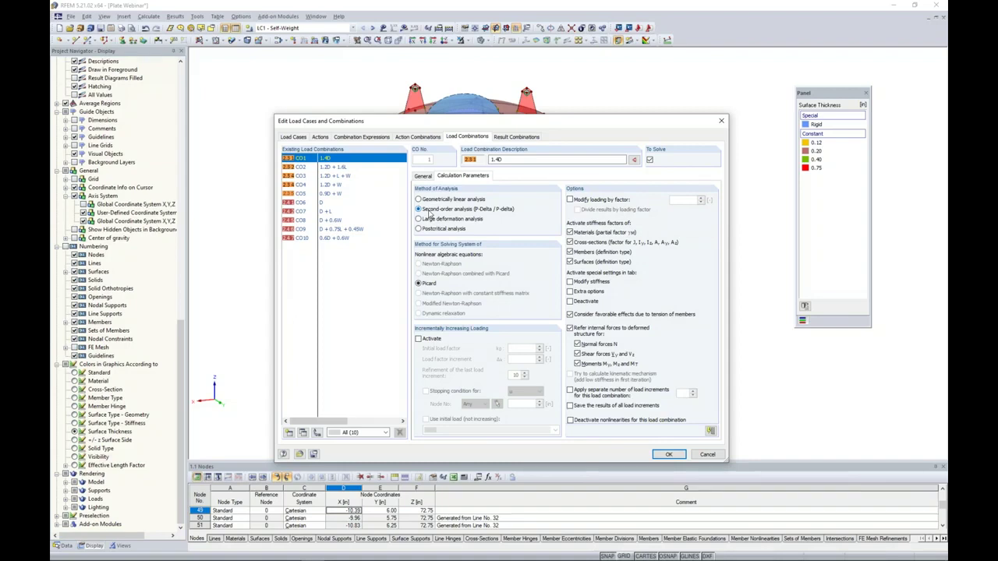
pyautogui.click(294, 136)
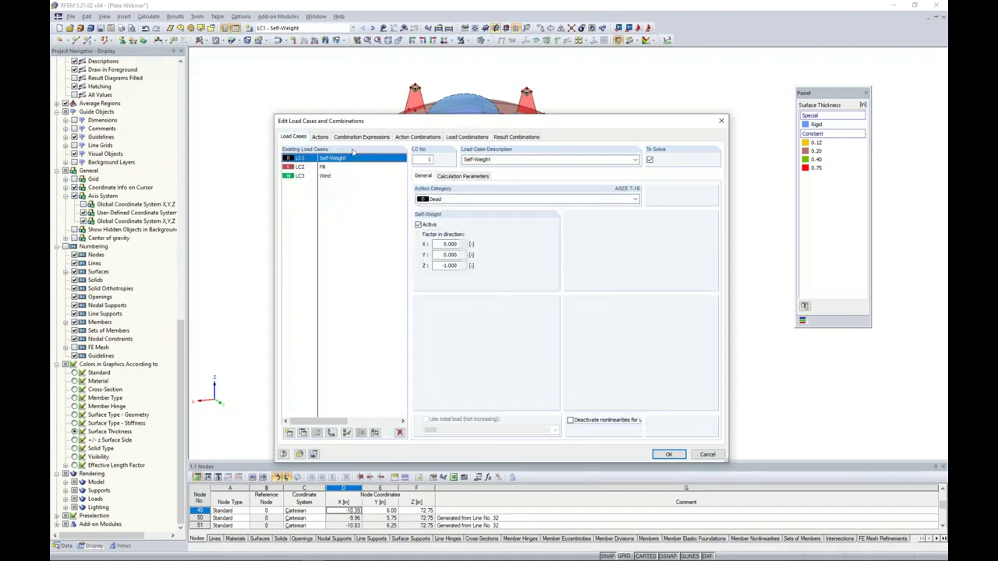
pyautogui.click(457, 175)
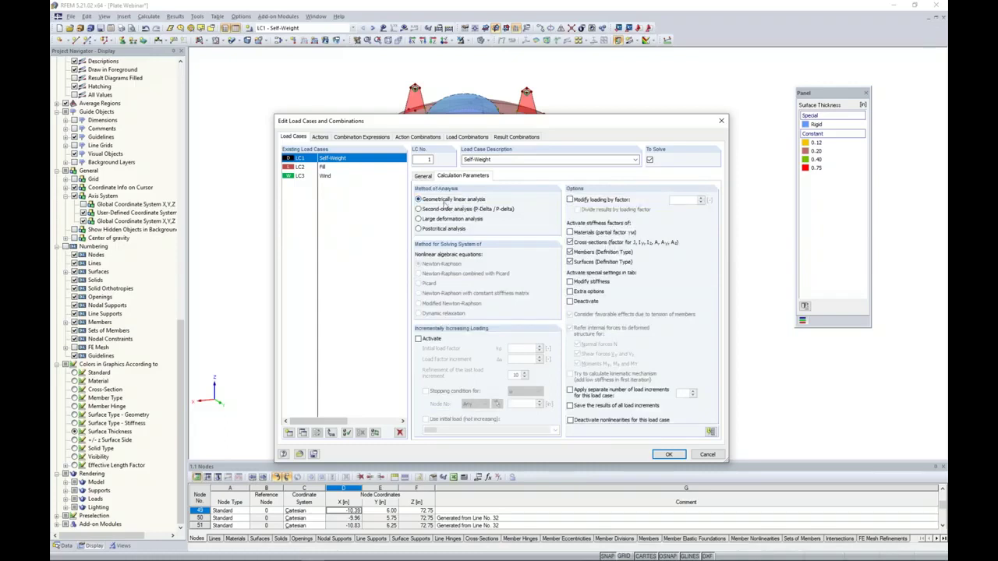
pyautogui.click(465, 138)
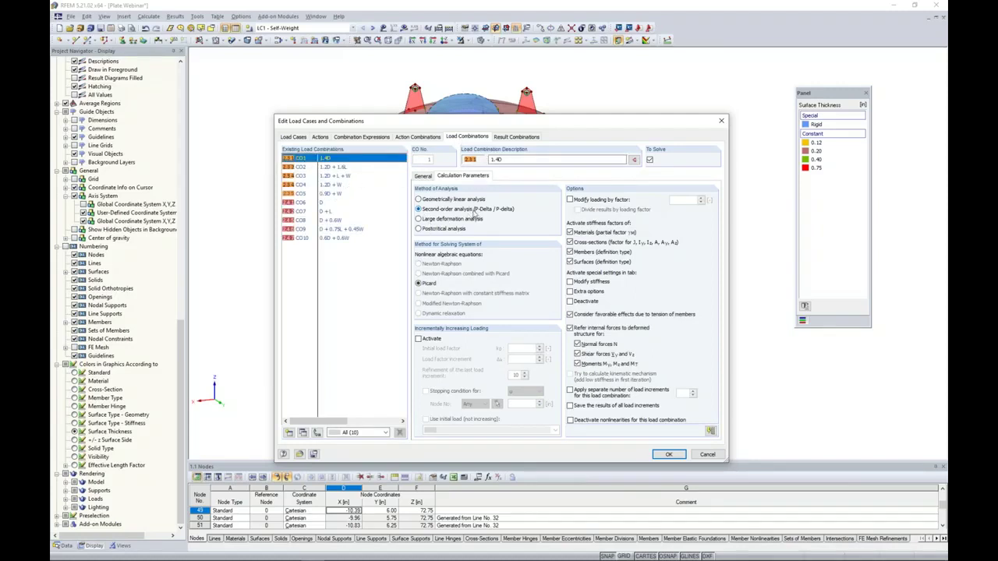
# Review the loading in result combinations RC1 and RC2, and accept the load case and combination definitions
pyautogui.click(512, 138)
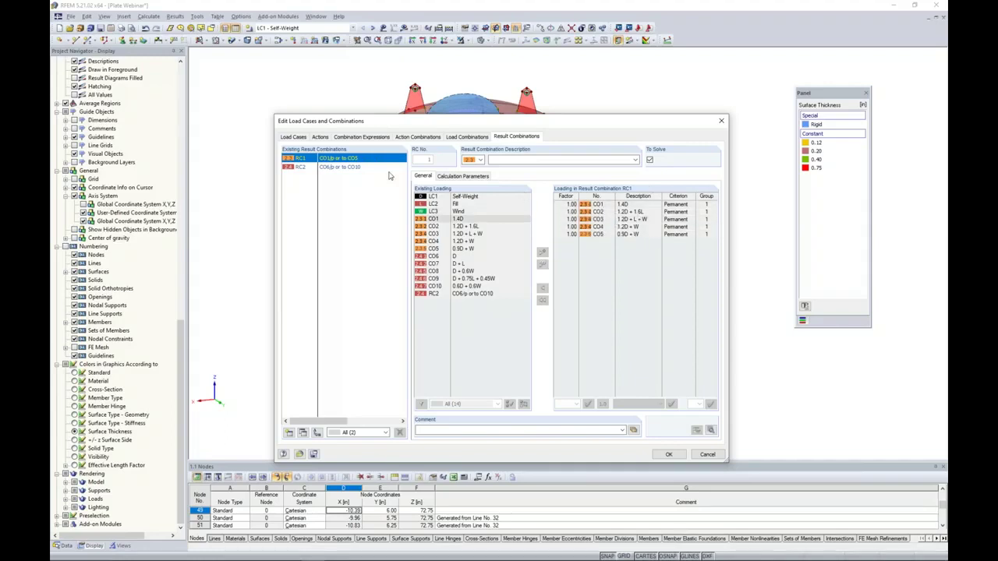
pyautogui.click(351, 168)
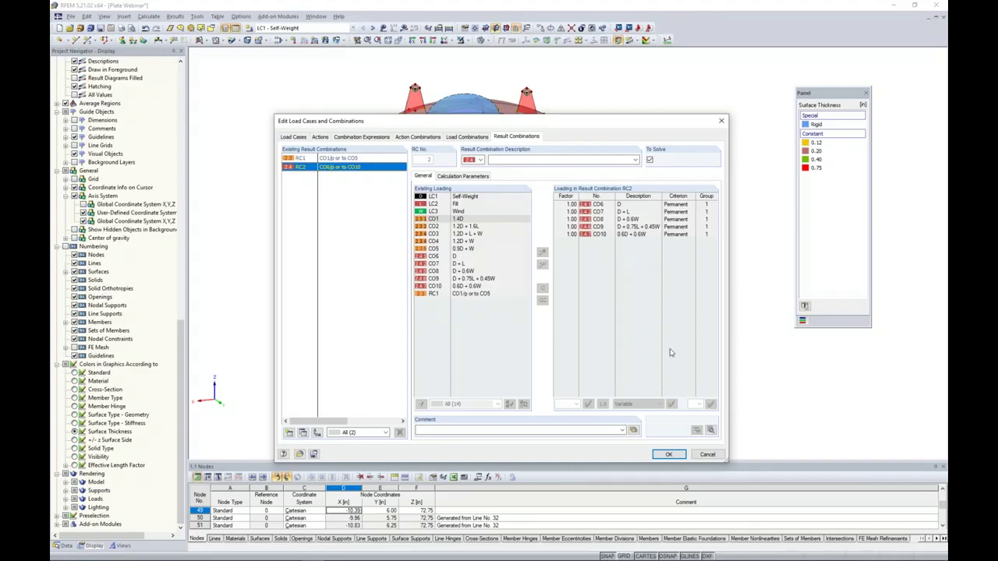
pyautogui.click(666, 455)
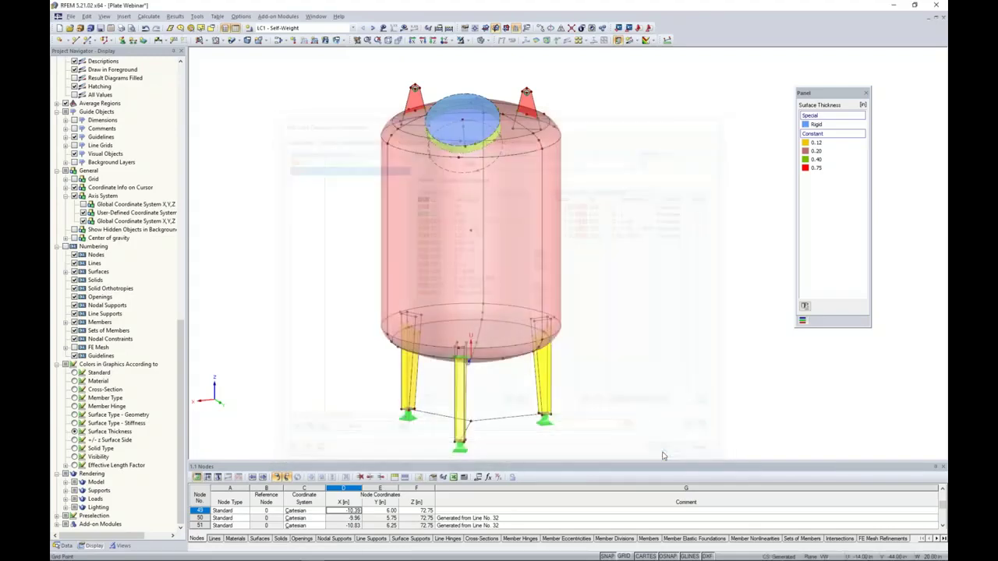
# Make load case LC2 - Fill current and show the vessel in the reverse X-direction
pyautogui.click(352, 28)
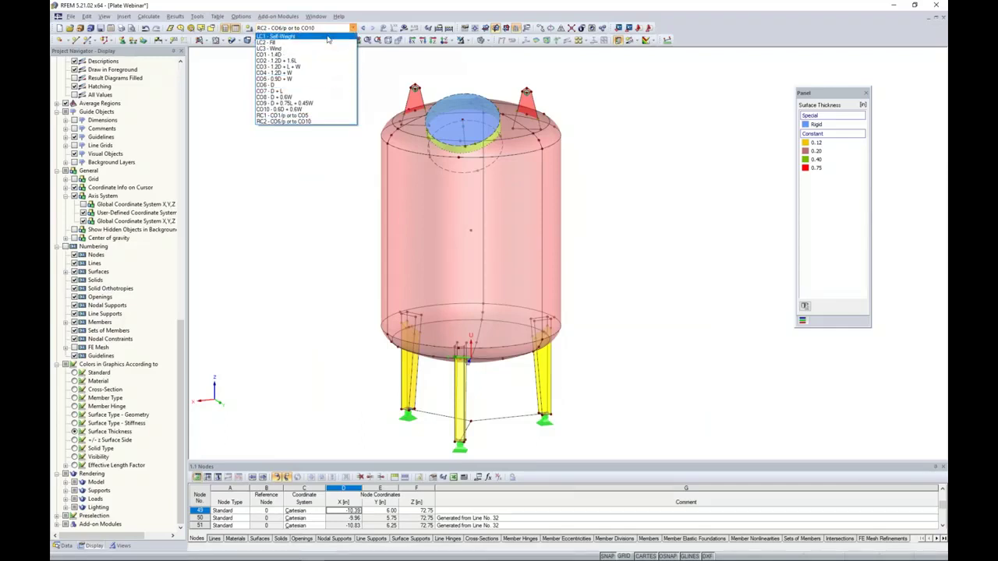
pyautogui.click(328, 36)
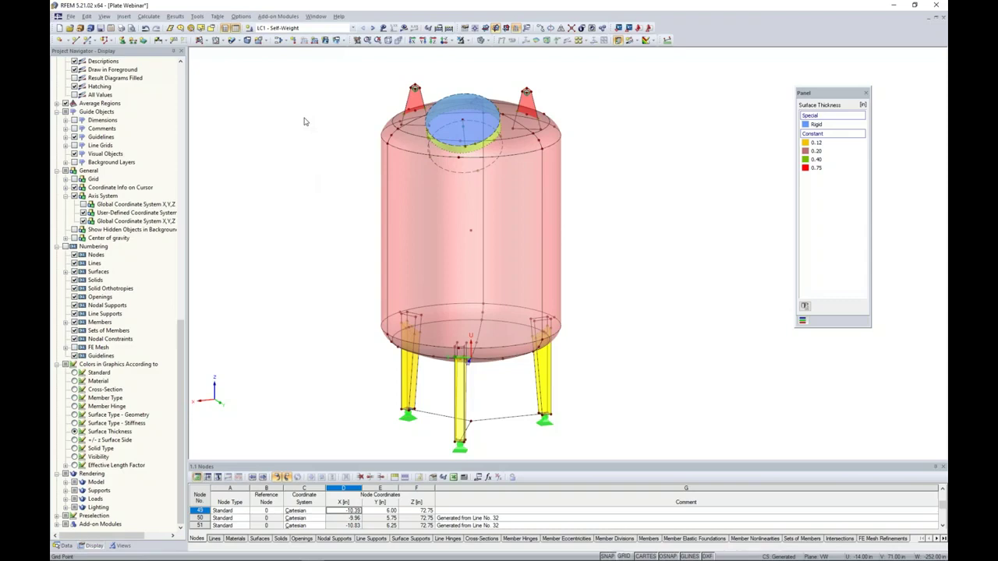
pyautogui.click(373, 28)
pyautogui.click(450, 42)
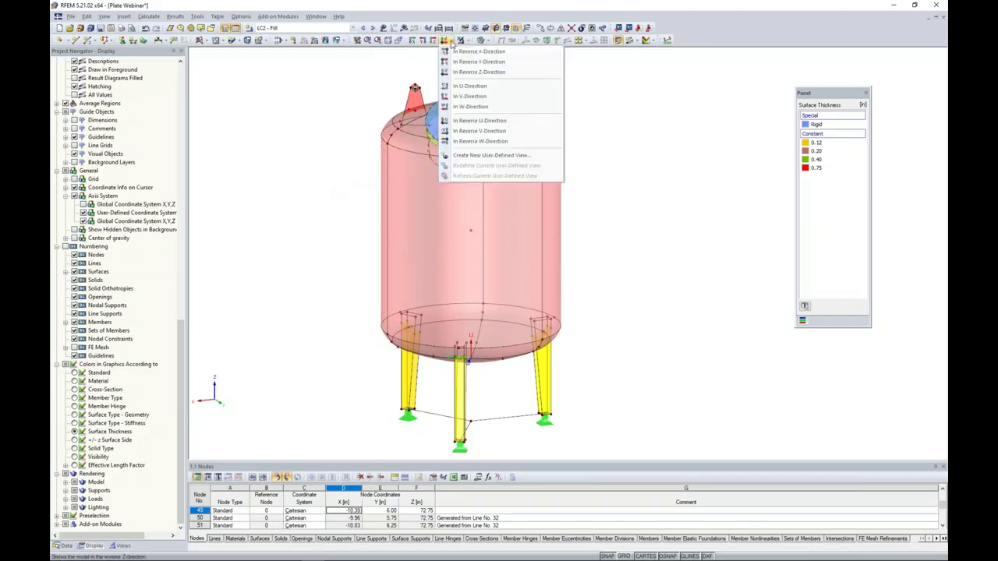
pyautogui.click(457, 51)
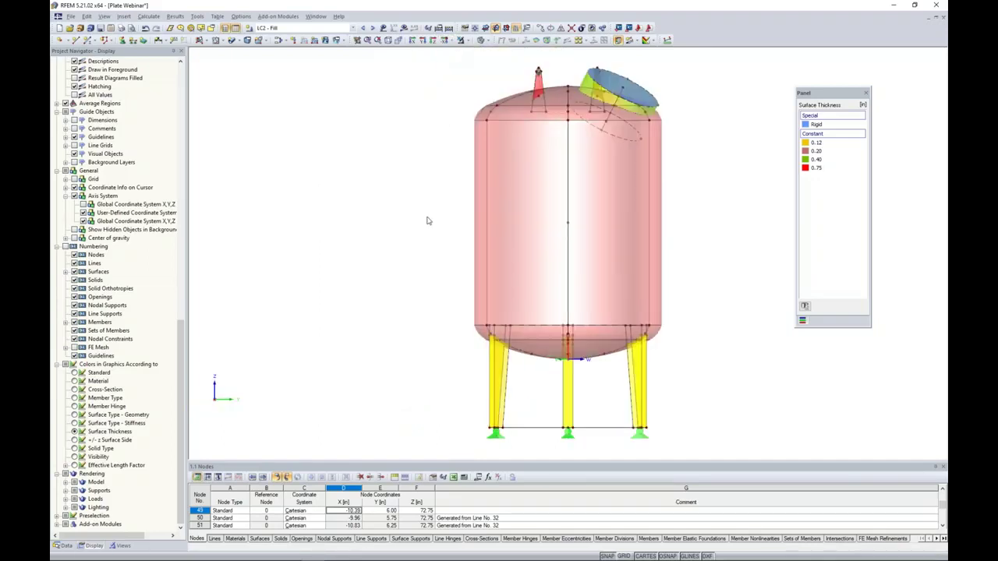
pyautogui.scroll(-2, 427, 221)
pyautogui.moveTo(427, 219); pyautogui.dragTo(345, 205, button='middle')
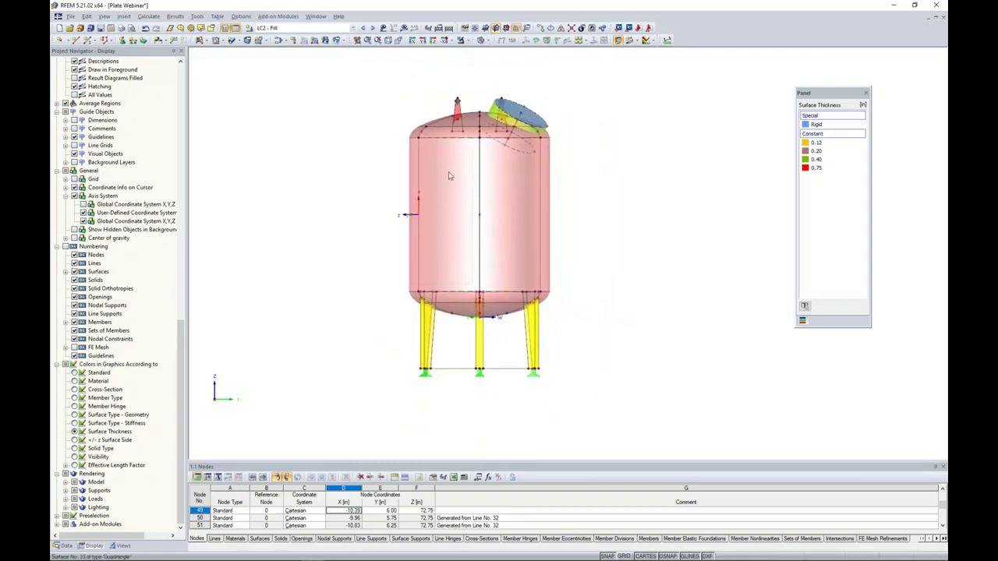
# Copy the selected vessel nodes at Z = 63 in and Z = 14 in once by 24 in along global Y, without connecting objects
pyautogui.click(483, 212)
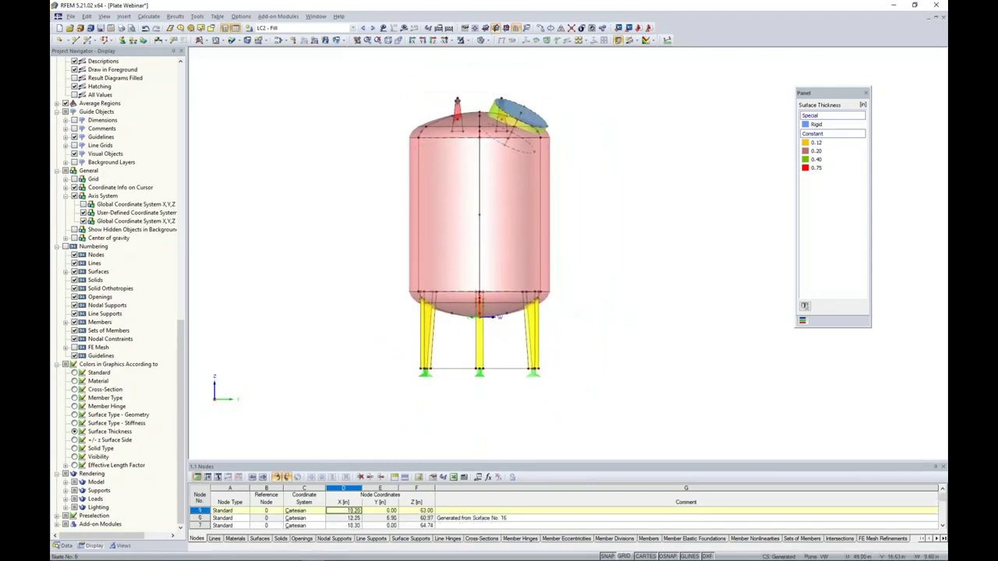
pyautogui.click(480, 214)
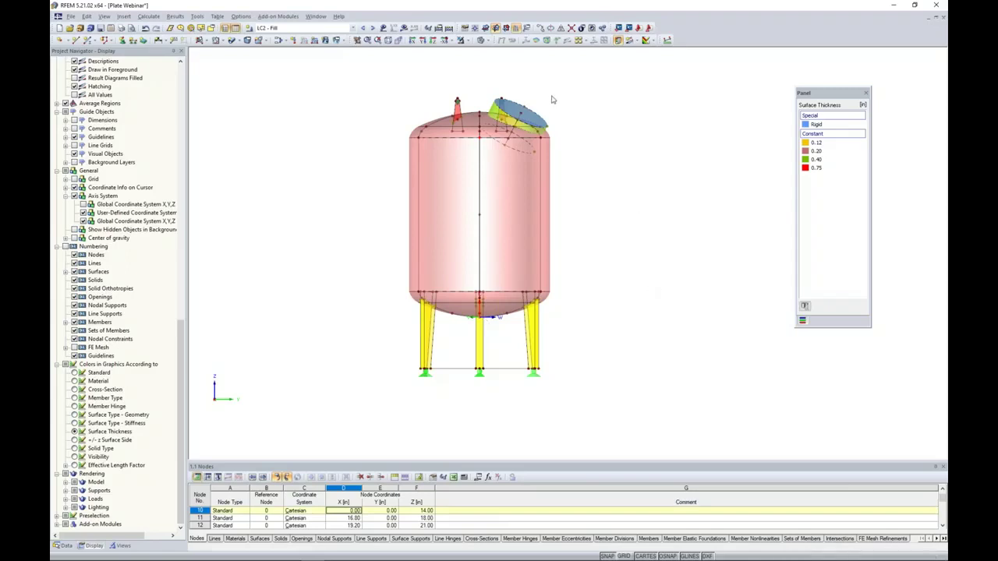
pyautogui.click(539, 30)
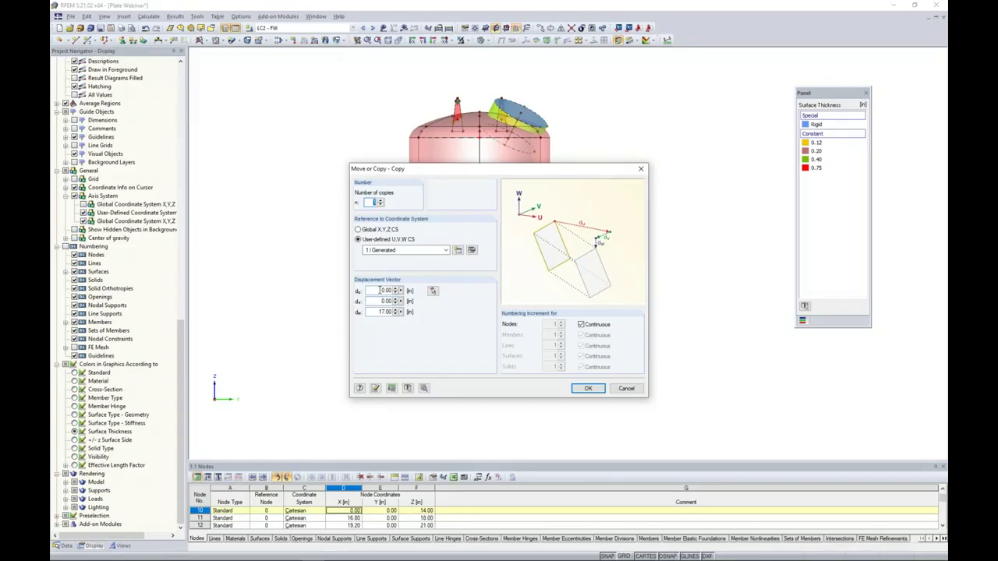
pyautogui.click(358, 229)
pyautogui.moveTo(377, 291); pyautogui.dragTo(435, 302)
pyautogui.write('24')
pyautogui.press('Tab')
pyautogui.write('0')
pyautogui.press('Tab')
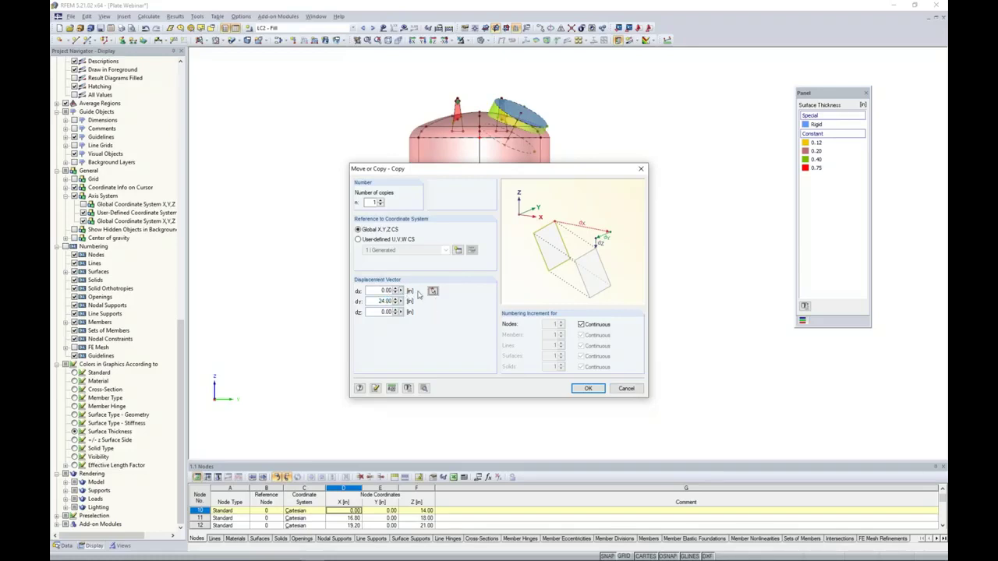
pyautogui.click(424, 388)
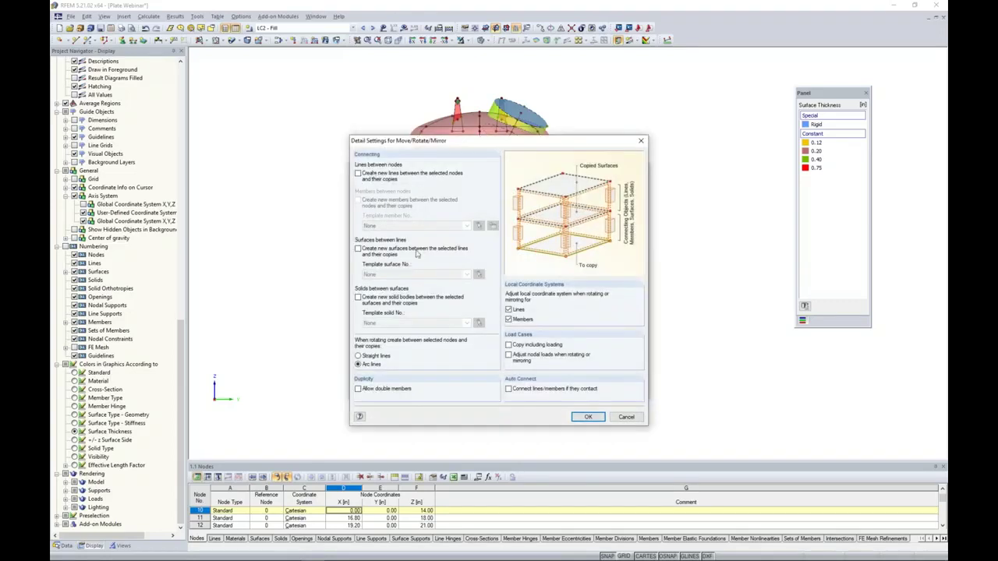
pyautogui.click(589, 417)
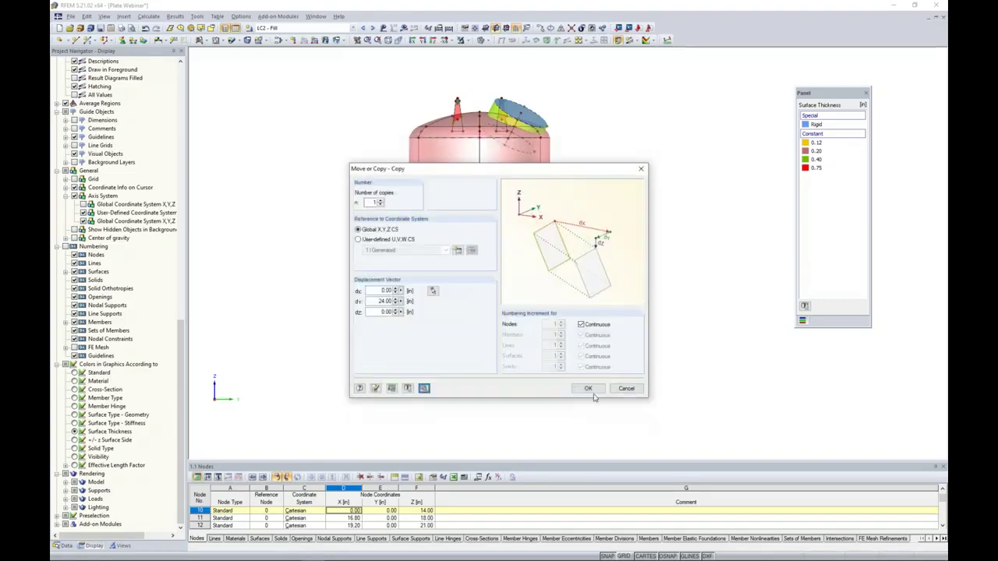
pyautogui.click(590, 392)
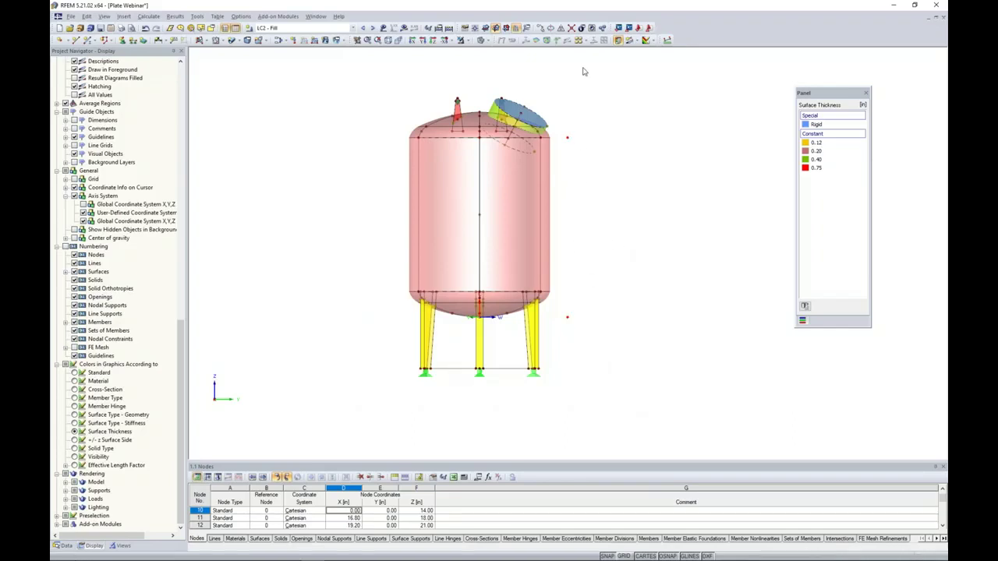
# Mirror a copy of the offset nodes about the global X-Z plane through the point 0, 0, 0
pyautogui.click(561, 28)
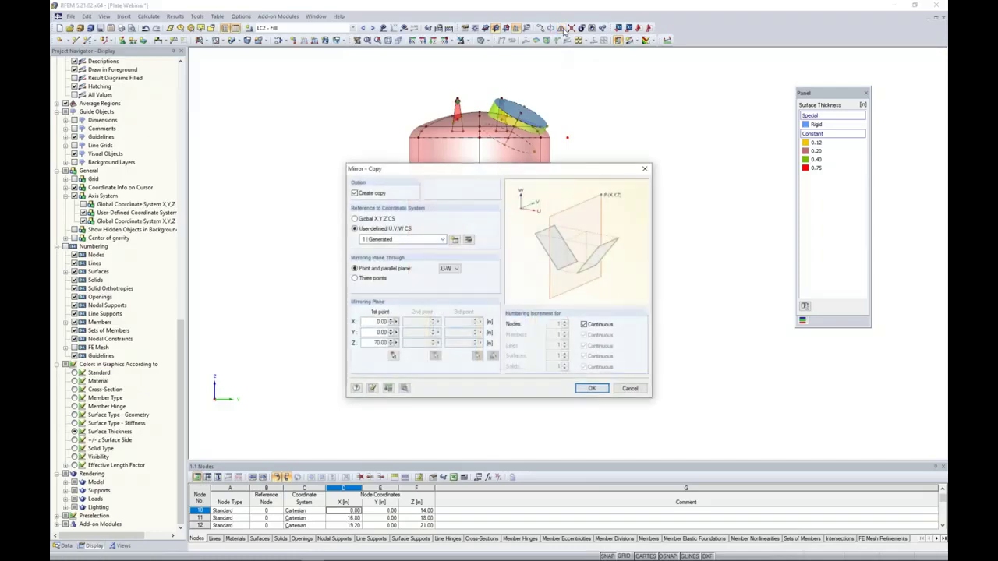
pyautogui.click(356, 219)
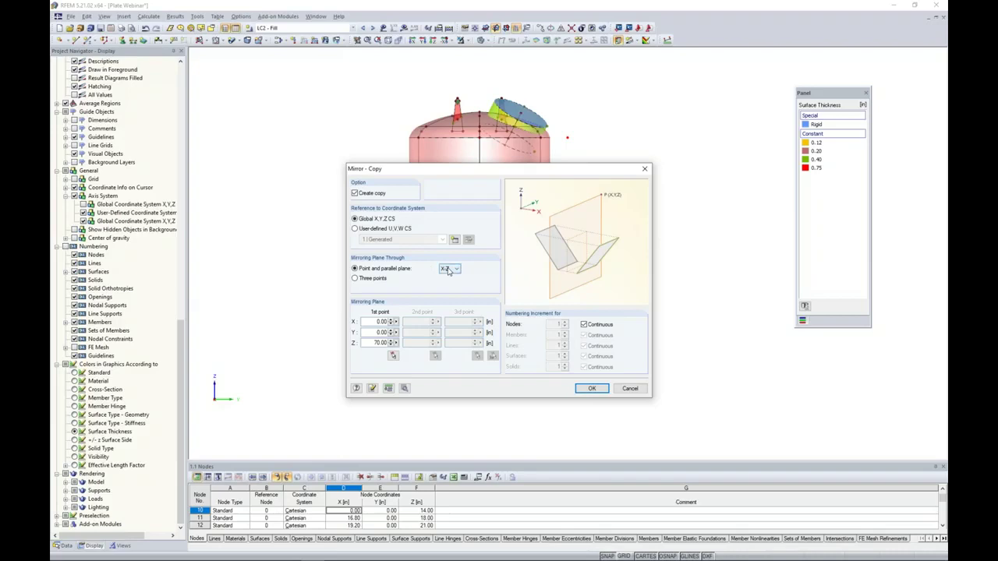
pyautogui.click(393, 356)
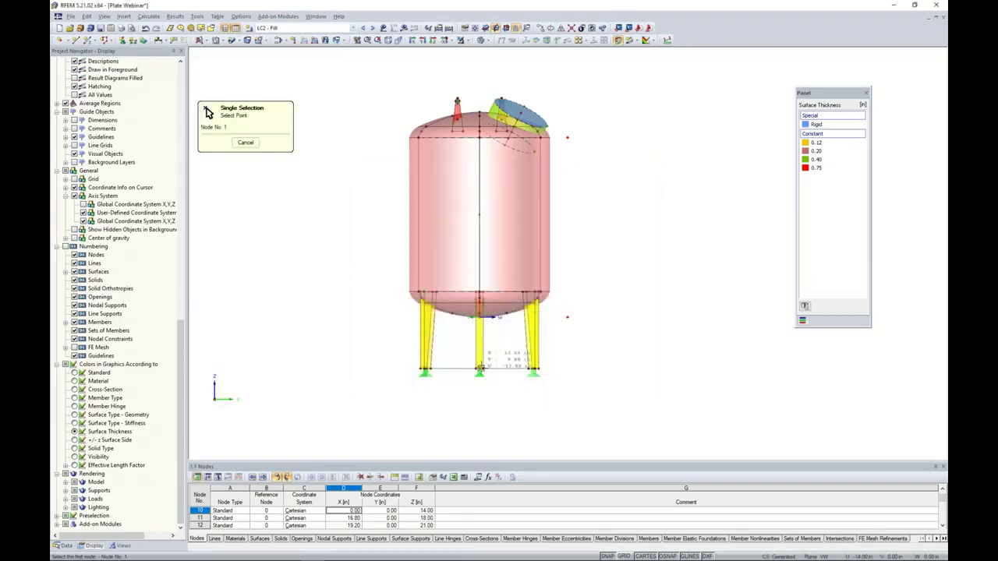
pyautogui.press('Escape')
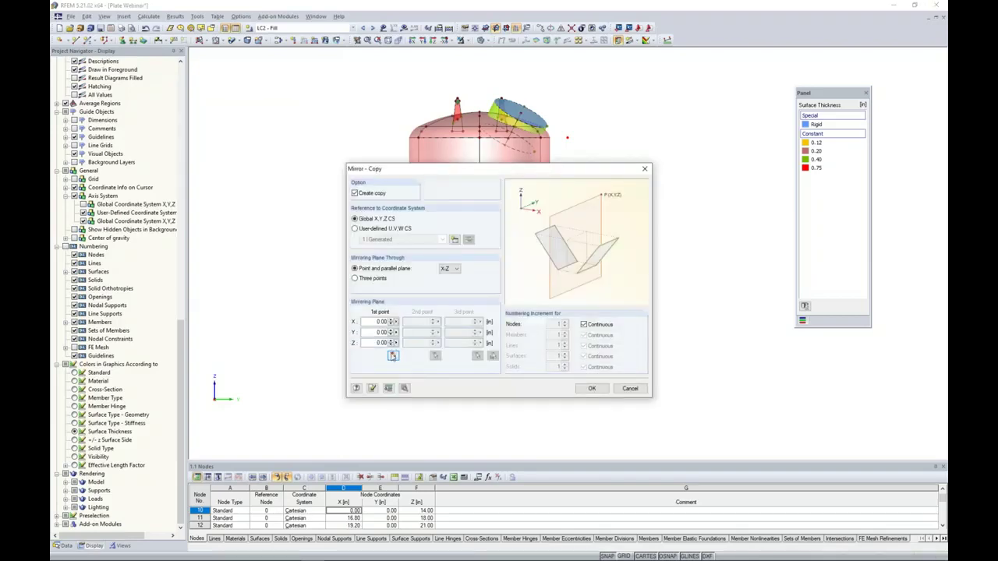
pyautogui.click(592, 388)
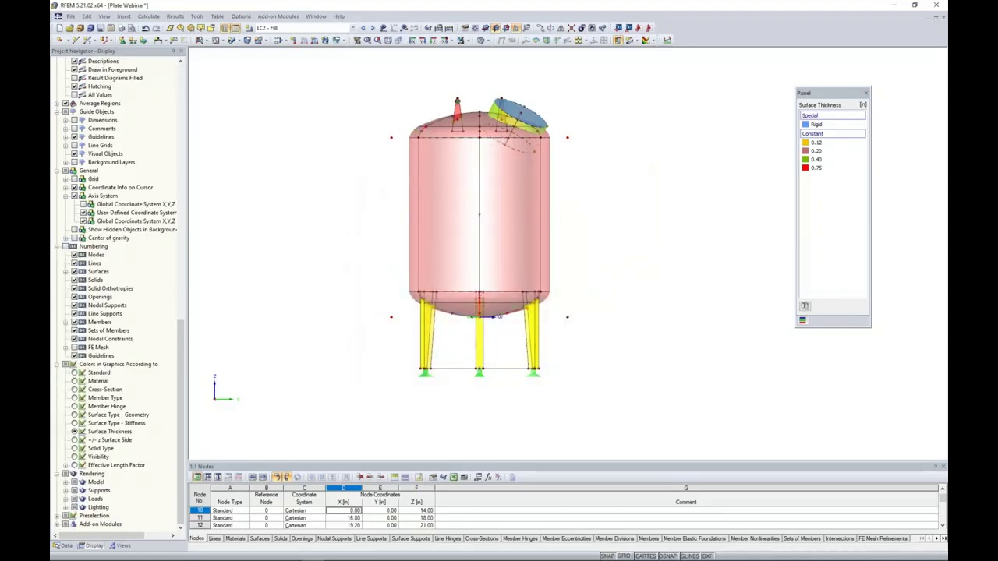
# Set the X coordinate of the four offset nodes on both sides of the vessel to 0
pyautogui.moveTo(371, 135); pyautogui.dragTo(406, 345)
pyautogui.moveTo(561, 118); pyautogui.dragTo(592, 352)
pyautogui.keyDown('ctrl'); pyautogui.moveTo(551, 216); pyautogui.dragTo(367, 228, button='middle'); pyautogui.keyUp('ctrl')
pyautogui.doubleClick(391, 153)
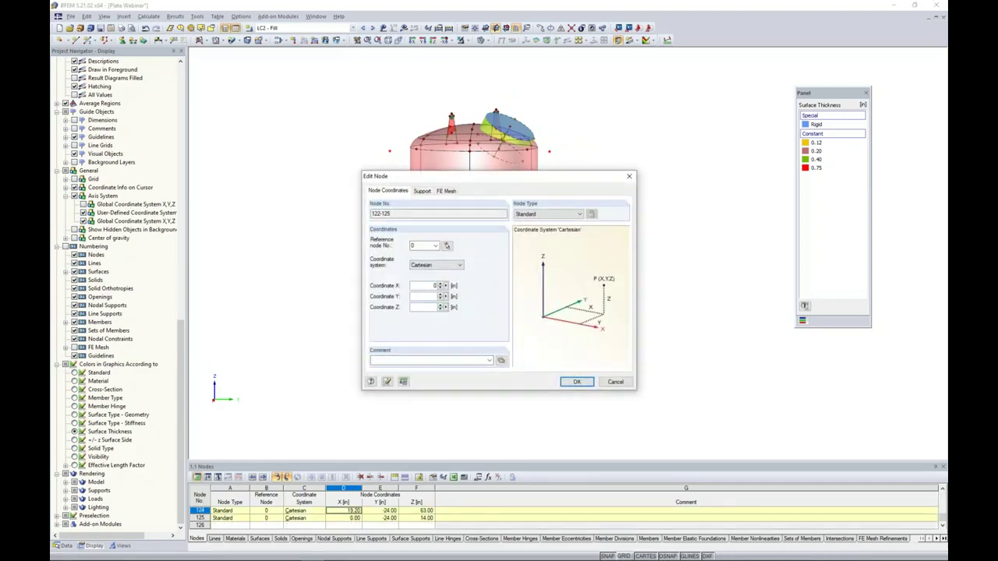
pyautogui.click(629, 176)
# Create a free rectangular load in LC2 - Fill on the 0.2 in thick vessel surfaces 3,5,8,10,13,15,41-46
pyautogui.moveTo(391, 297)
pyautogui.keyDown('ctrl'); pyautogui.mouseDown(button='middle')
pyautogui.moveTo(517, 261)
pyautogui.moveTo(615, 283)
pyautogui.moveTo(711, 276)
pyautogui.moveTo(391, 290)
pyautogui.moveTo(349, 278)
pyautogui.moveTo(383, 291)
pyautogui.mouseUp(button='middle'); pyautogui.keyUp('ctrl')
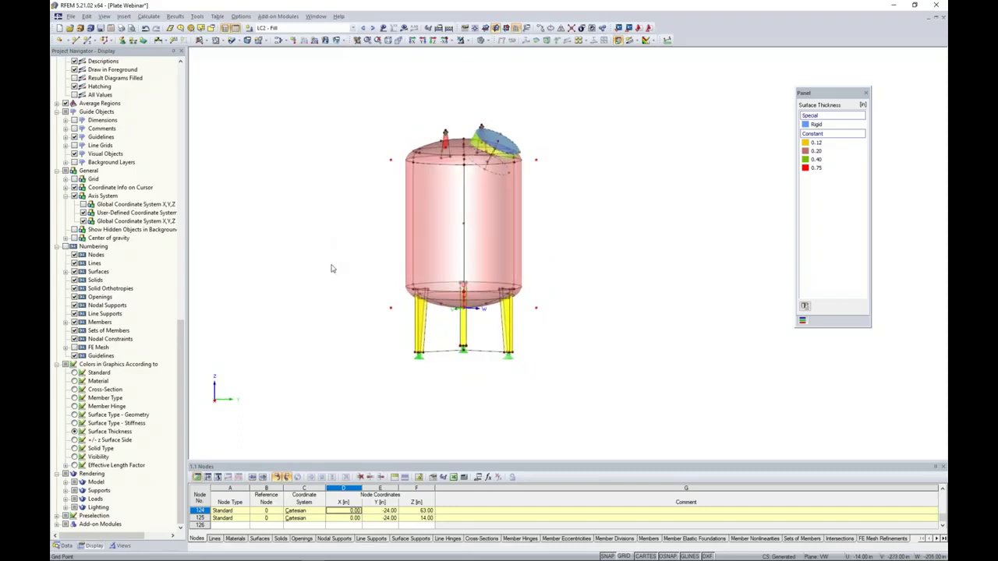
pyautogui.scroll(3, 347, 244)
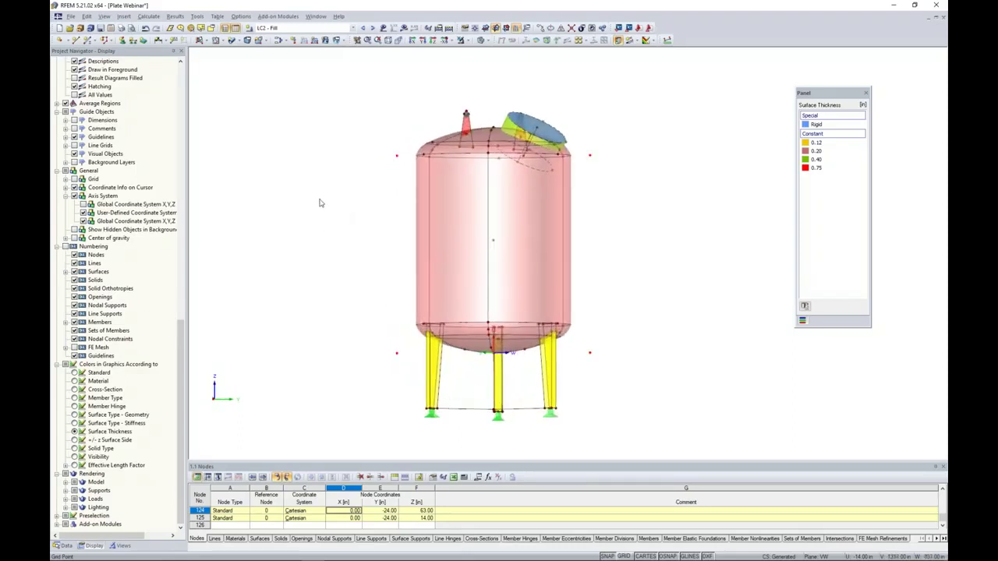
pyautogui.click(343, 41)
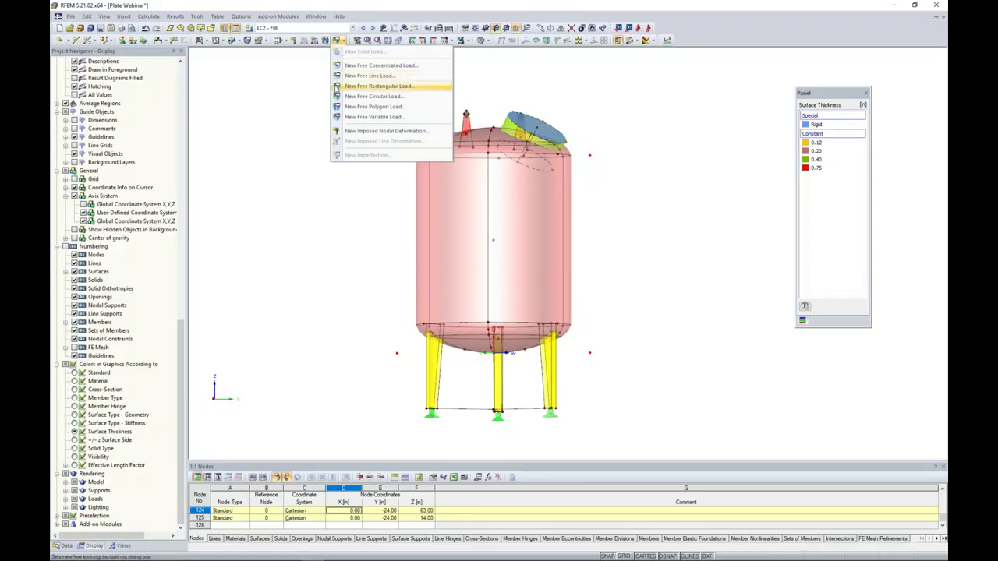
pyautogui.click(351, 88)
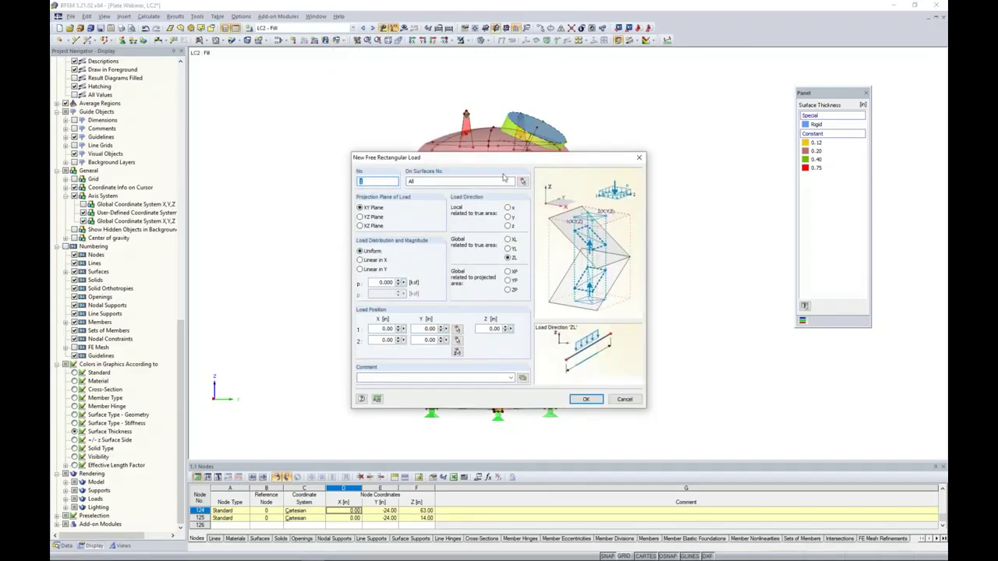
pyautogui.click(523, 182)
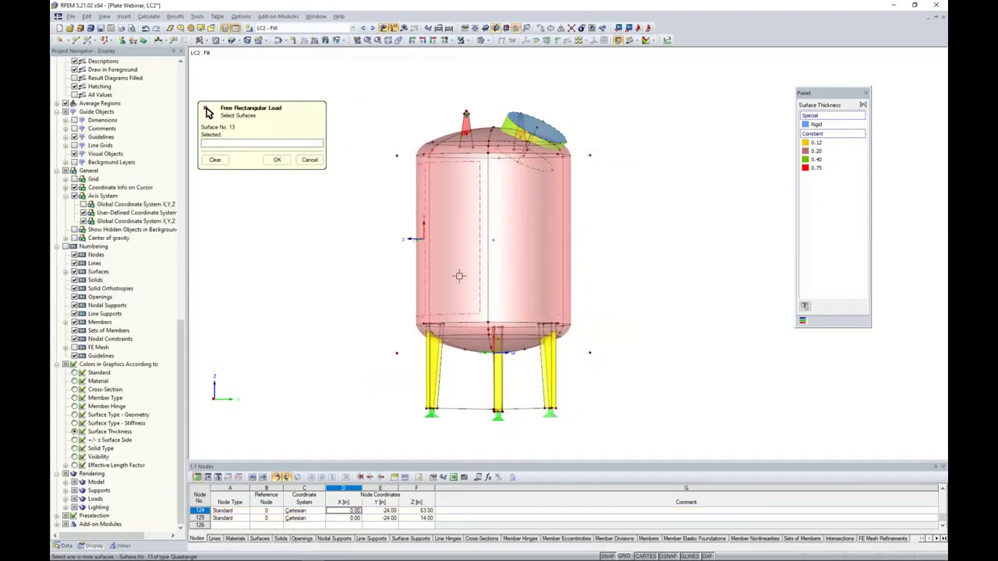
pyautogui.click(123, 546)
pyautogui.click(85, 375)
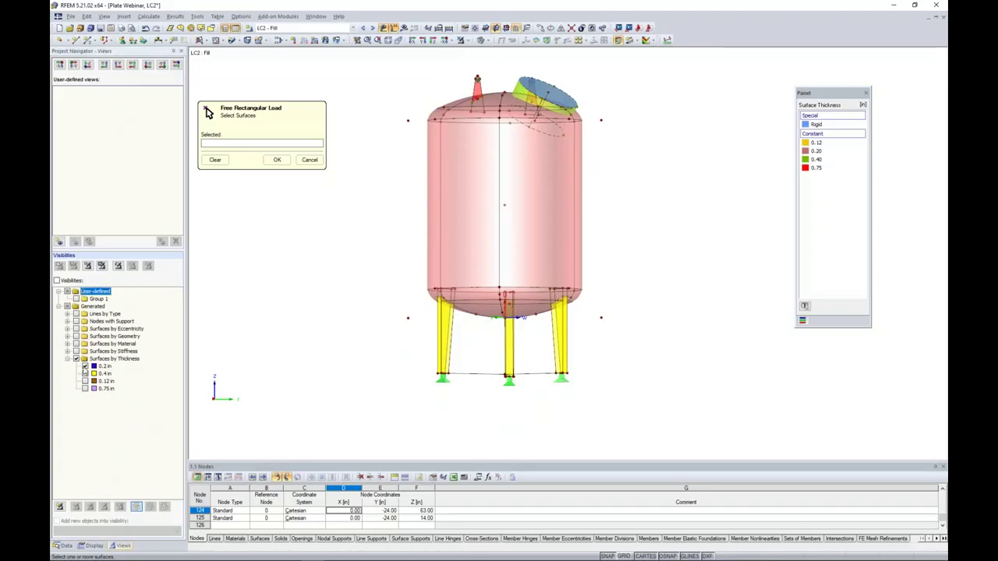
pyautogui.click(85, 367)
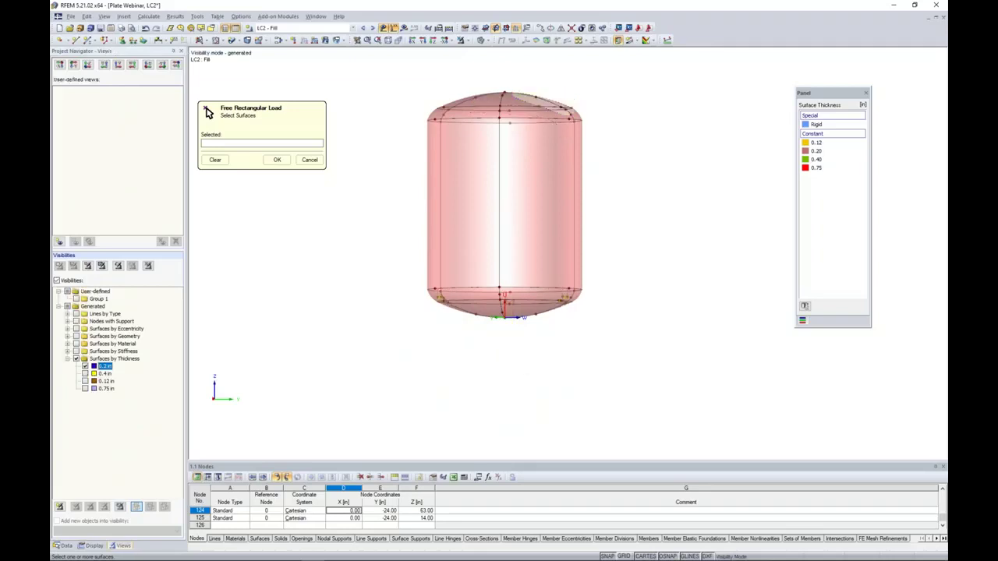
pyautogui.moveTo(650, 352); pyautogui.dragTo(396, 117)
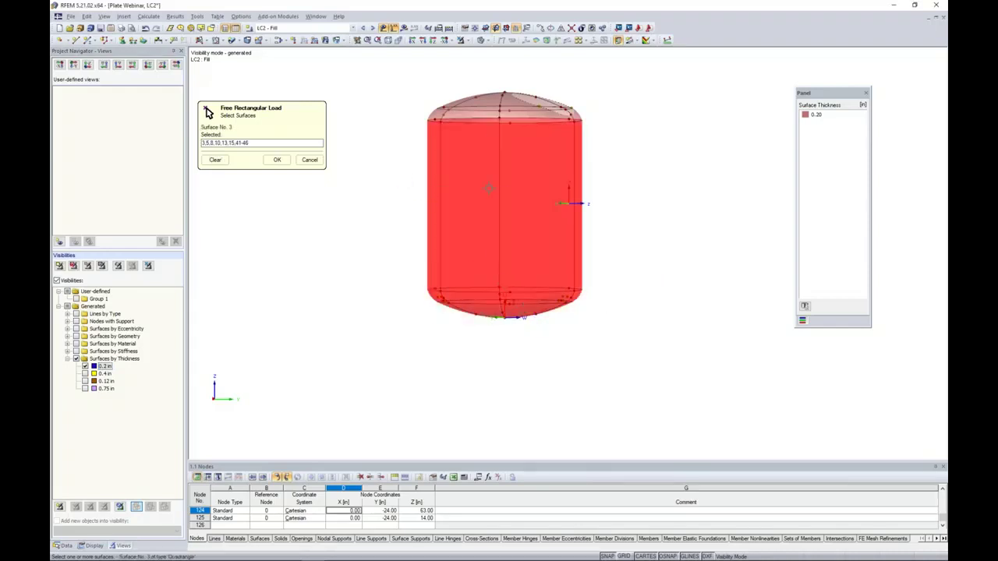
pyautogui.click(277, 159)
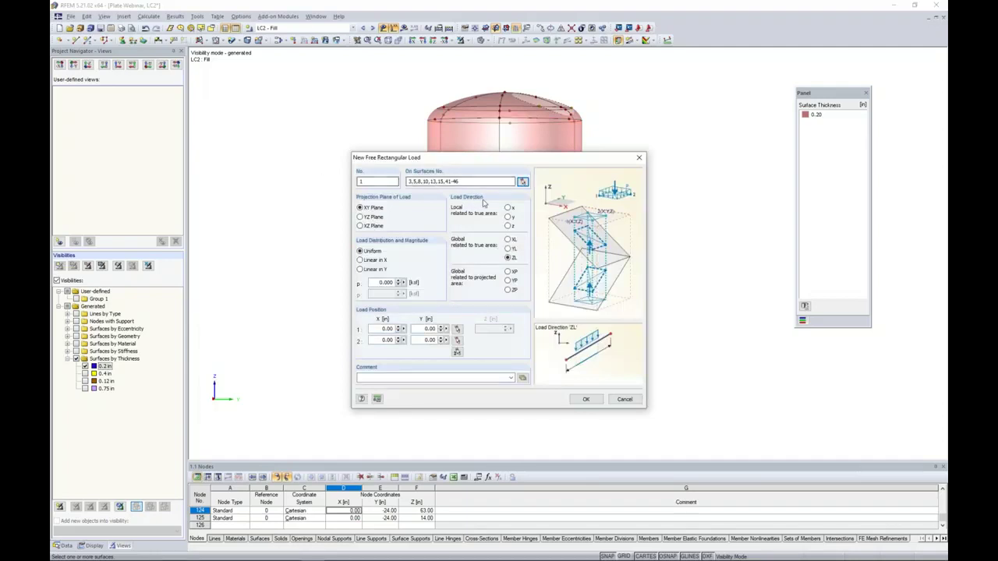
# Set the fill load to local z direction, YZ projection plane and linear in Z distribution, with p2 at 0.4 ksf
pyautogui.click(508, 226)
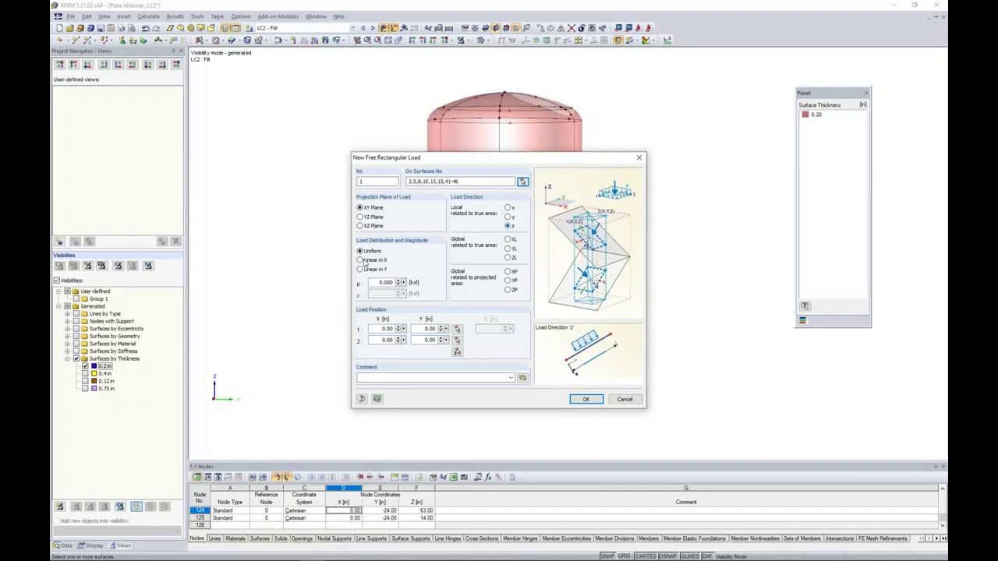
pyautogui.click(360, 218)
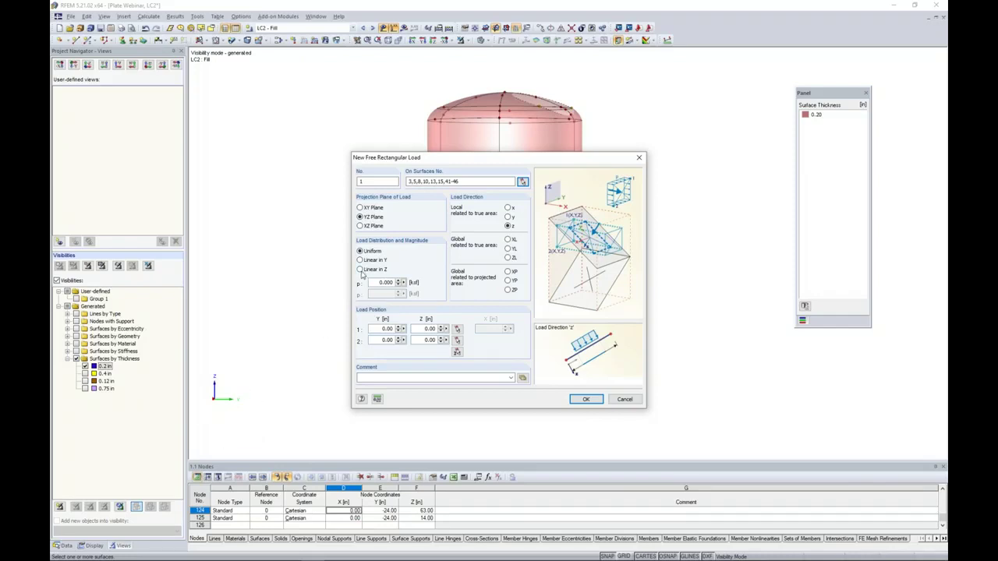
pyautogui.click(360, 270)
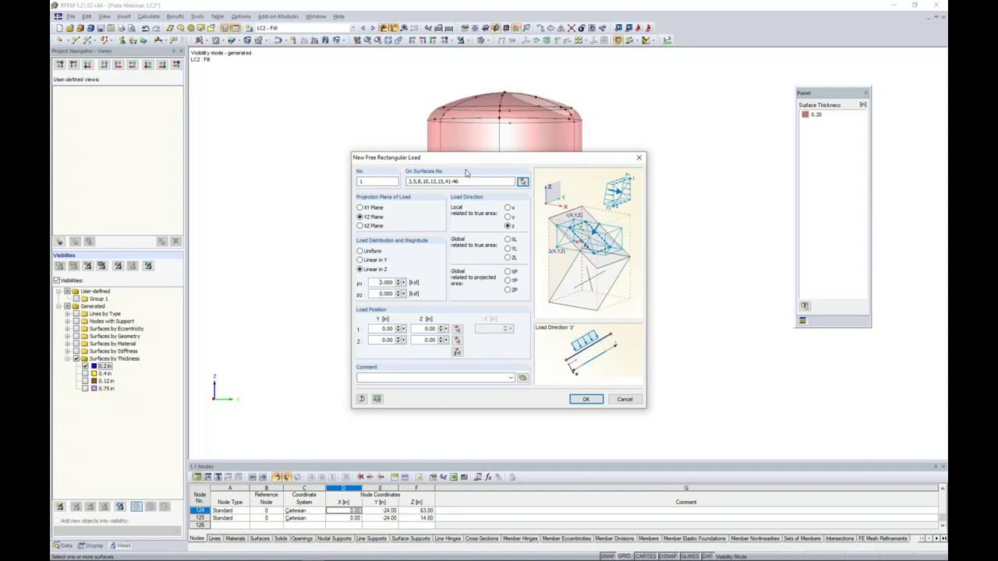
pyautogui.doubleClick(382, 293)
pyautogui.write('0.4')
# Position the fill load rectangle between the offset nodes at Y -24, Z 63 in and Y 24, Z 14 in, and apply it
pyautogui.click(457, 353)
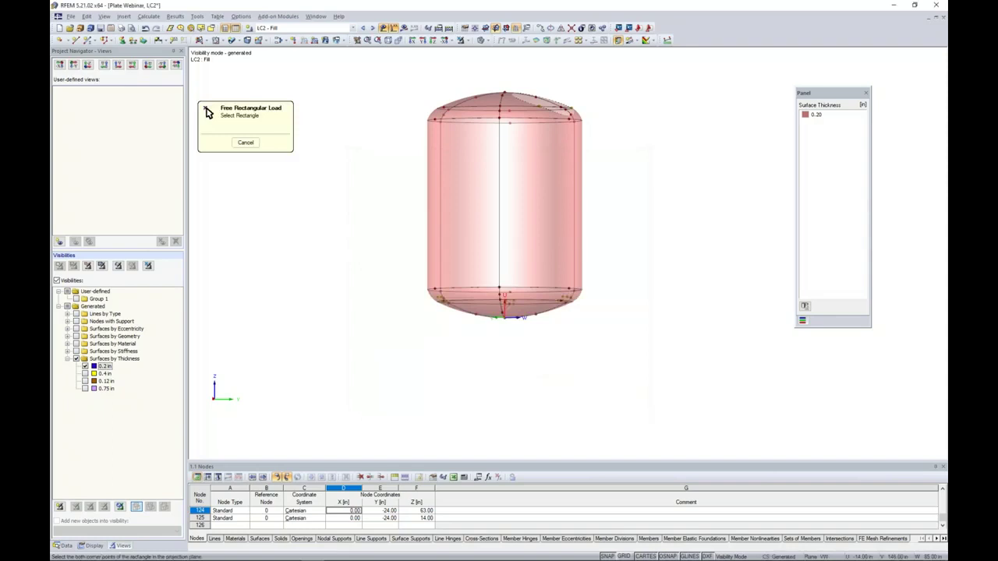
pyautogui.click(460, 41)
pyautogui.click(406, 119)
pyautogui.click(601, 318)
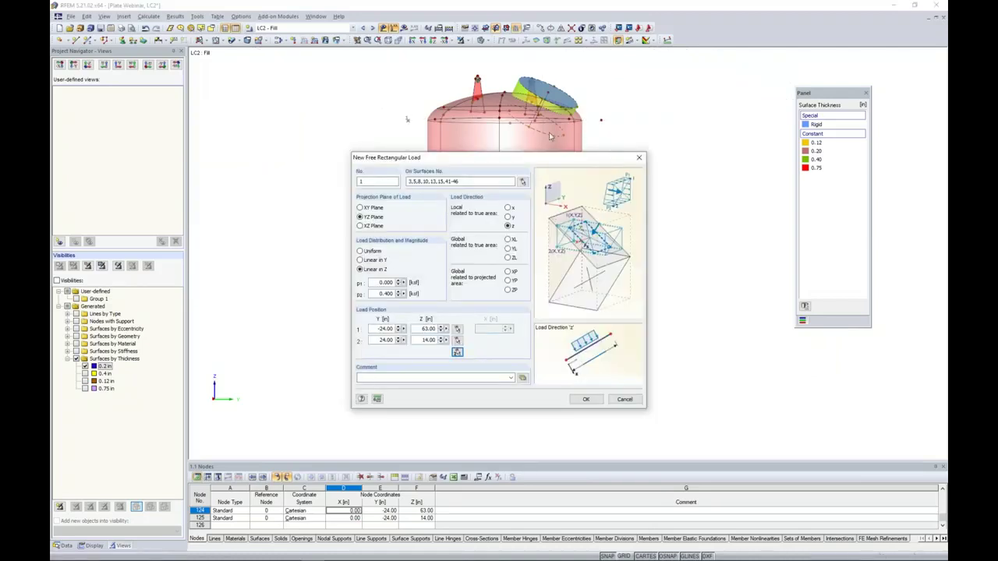
pyautogui.click(586, 399)
pyautogui.keyDown('ctrl'); pyautogui.moveTo(622, 308); pyautogui.dragTo(653, 312, button='middle'); pyautogui.keyUp('ctrl')
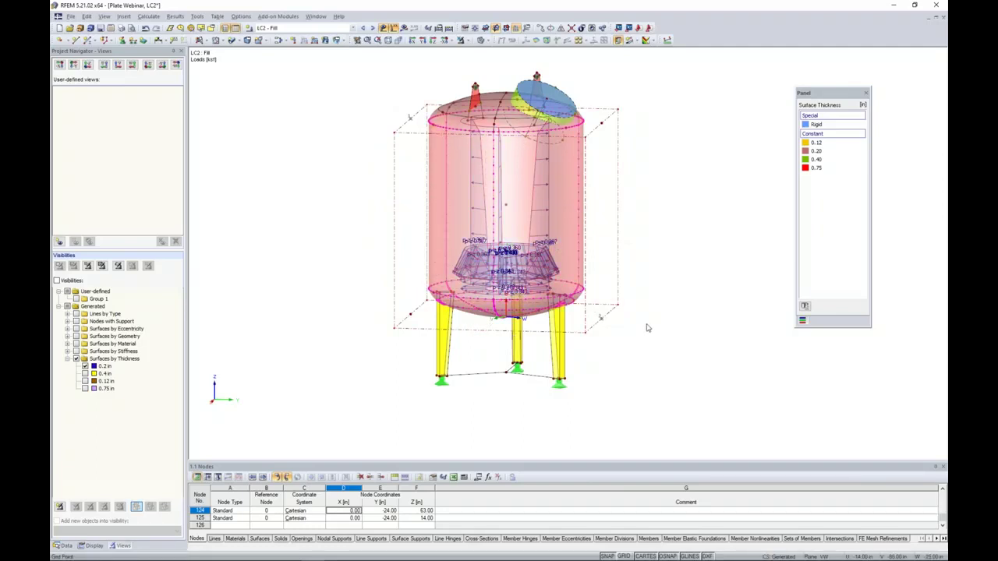
pyautogui.click(548, 126)
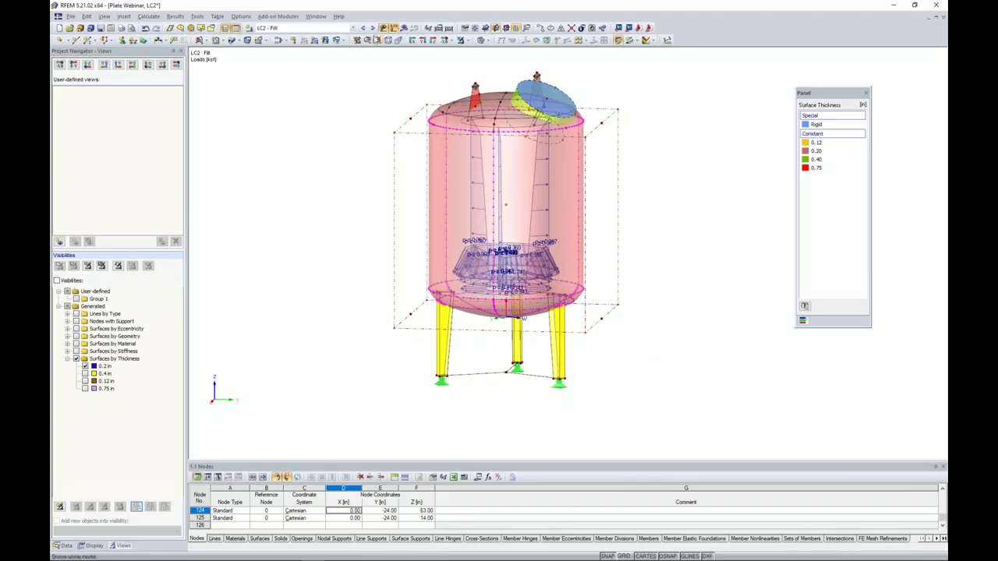
# Make LC3 - Wind current and copy the four offset nodes beside the vessel up by 7 in along global Z
pyautogui.click(373, 28)
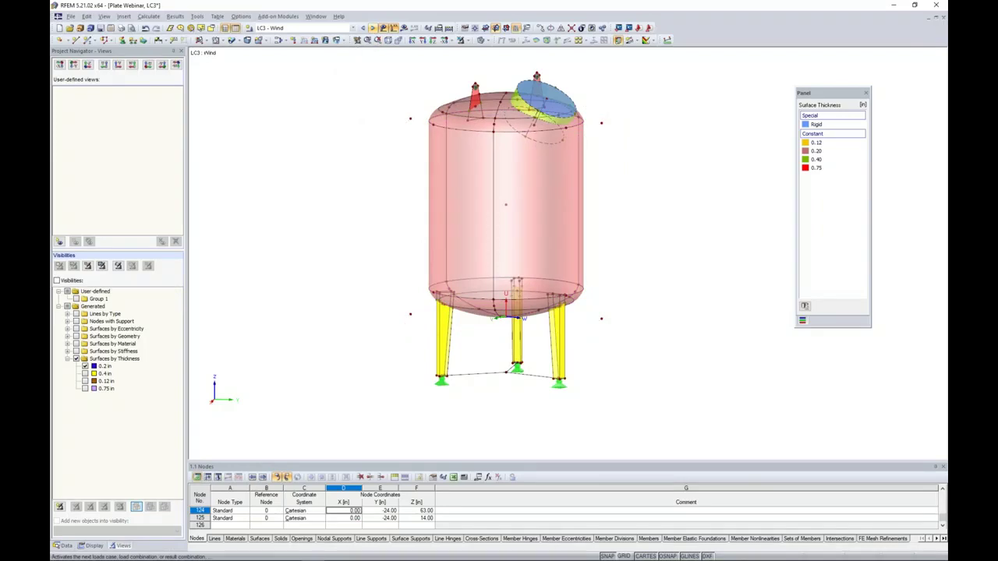
pyautogui.keyDown('ctrl'); pyautogui.moveTo(339, 167); pyautogui.dragTo(366, 144, button='middle'); pyautogui.keyUp('ctrl')
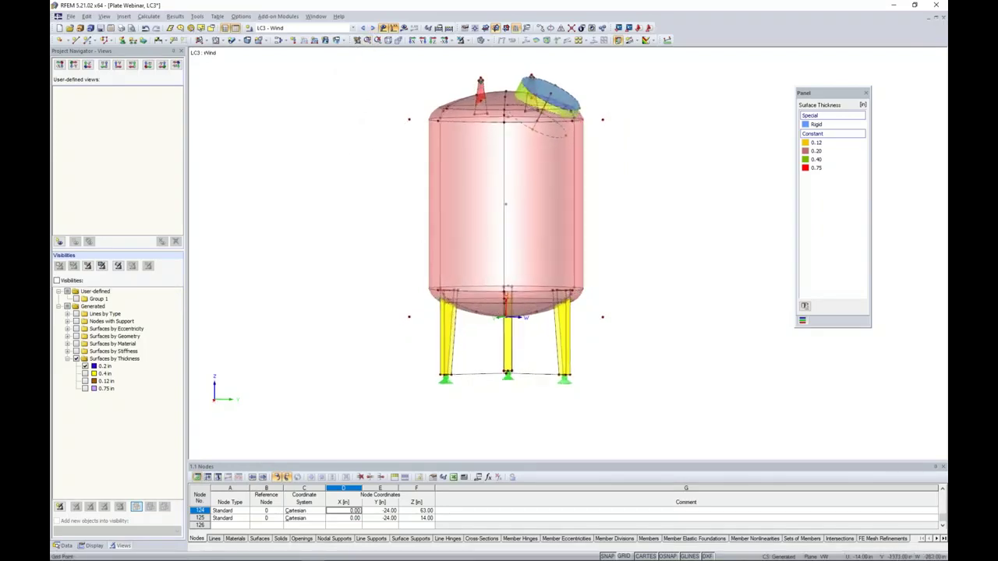
pyautogui.moveTo(423, 332); pyautogui.dragTo(374, 87)
pyautogui.moveTo(630, 338); pyautogui.dragTo(593, 112)
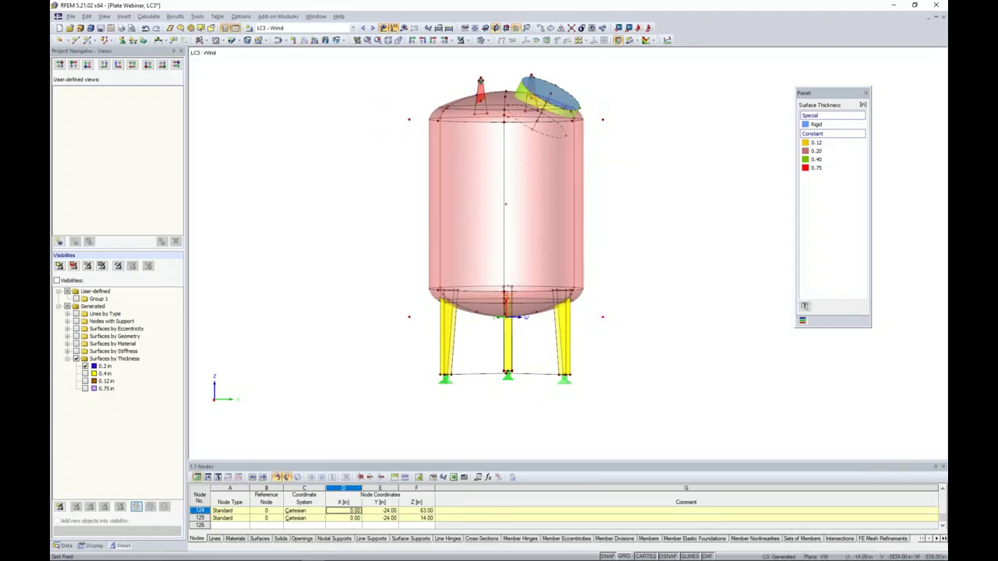
pyautogui.click(542, 28)
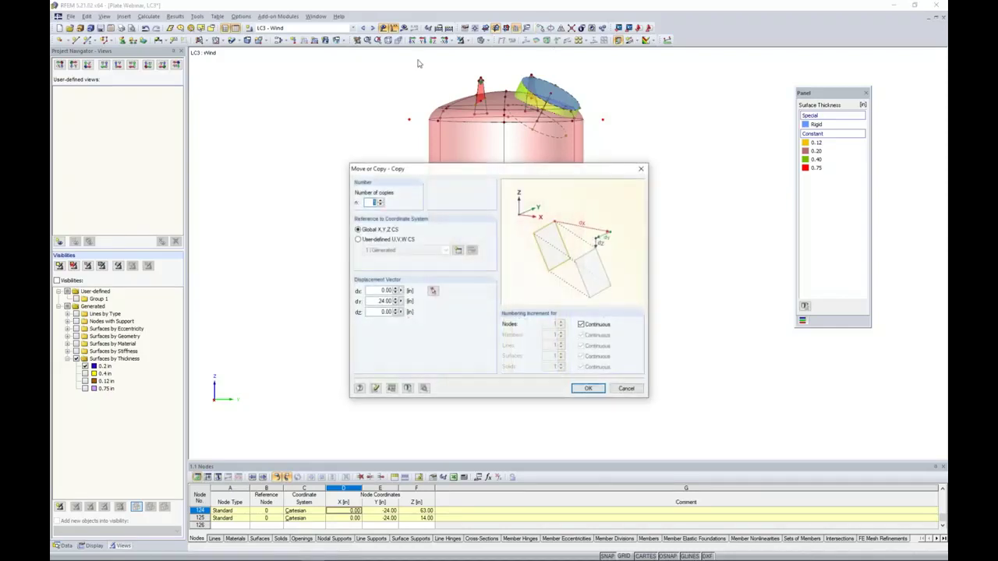
pyautogui.moveTo(370, 301); pyautogui.dragTo(446, 313)
pyautogui.write('0')
pyautogui.press('Tab')
pyautogui.click(588, 387)
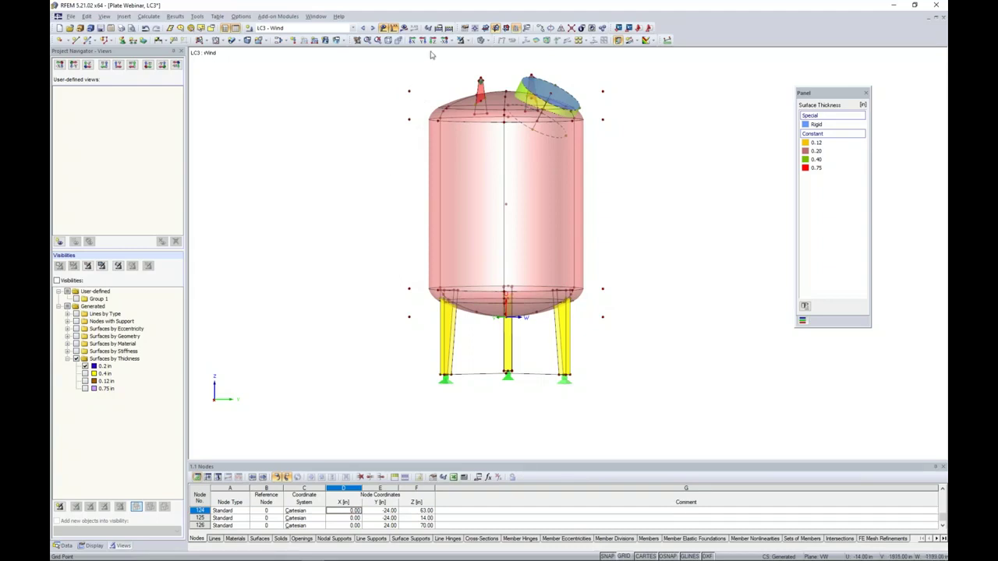
# Create a free rectangular load in LC3 - Wind on the cylindrical shell surfaces 3,8,13
pyautogui.click(344, 41)
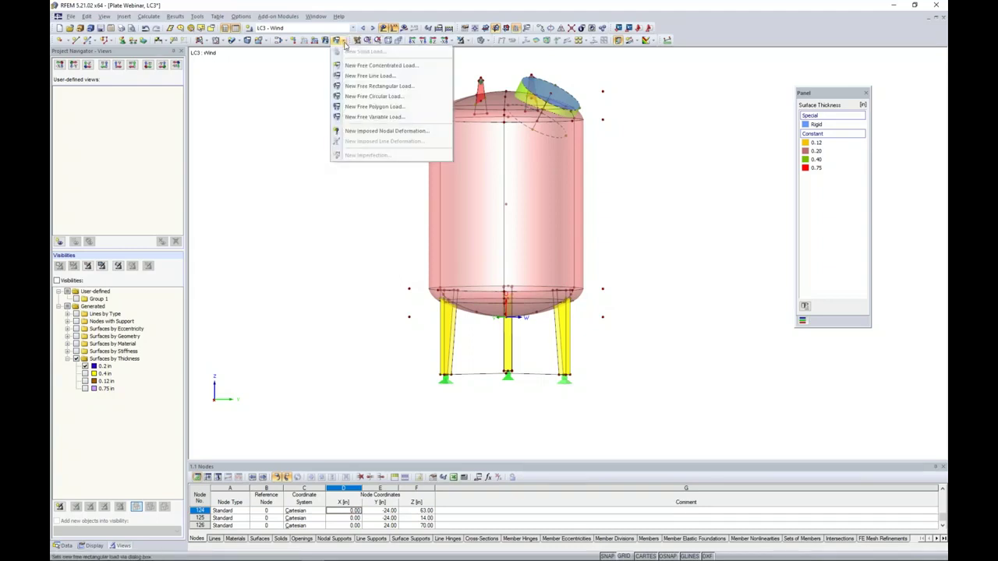
pyautogui.click(361, 86)
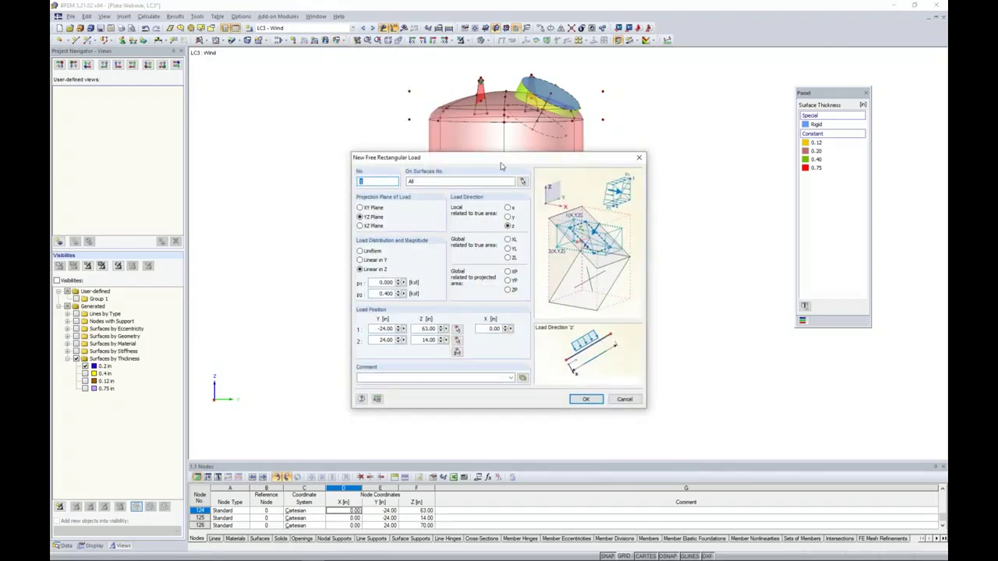
pyautogui.click(523, 181)
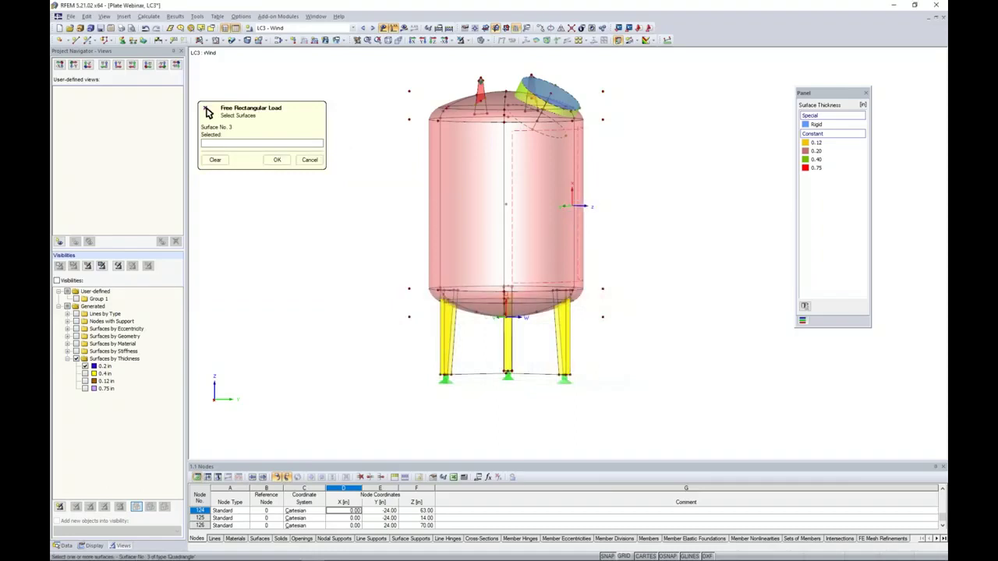
pyautogui.click(628, 225)
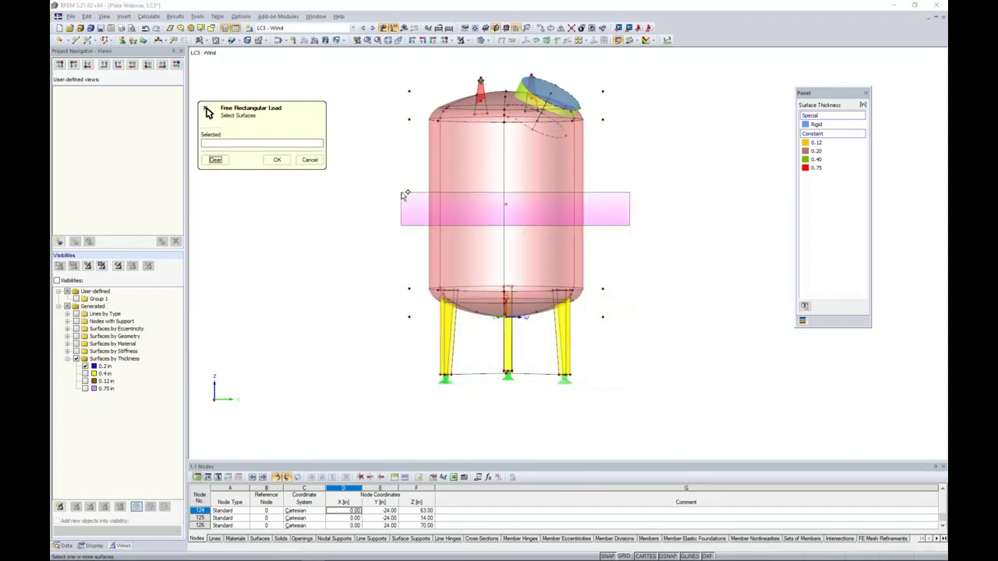
pyautogui.click(403, 194)
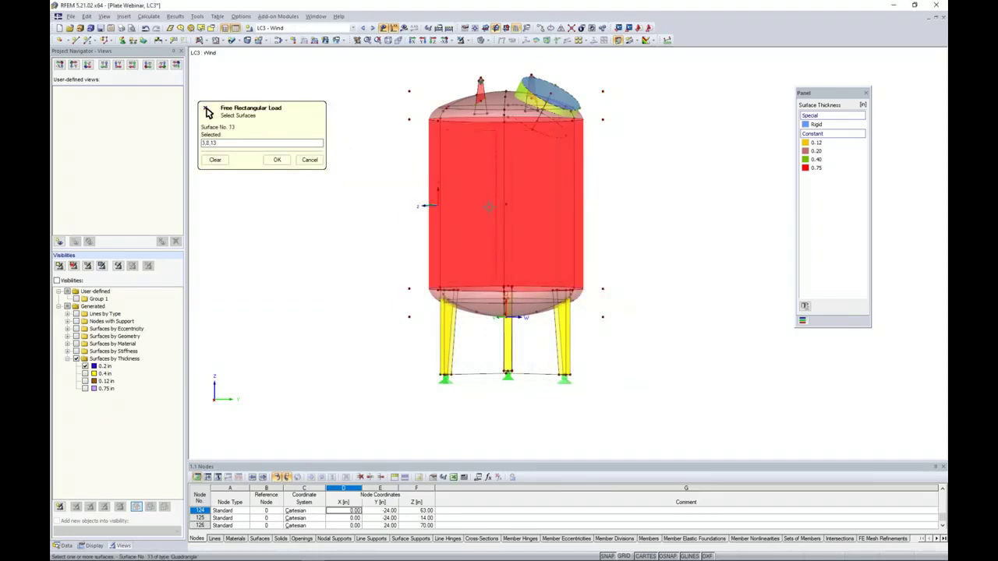
pyautogui.click(280, 160)
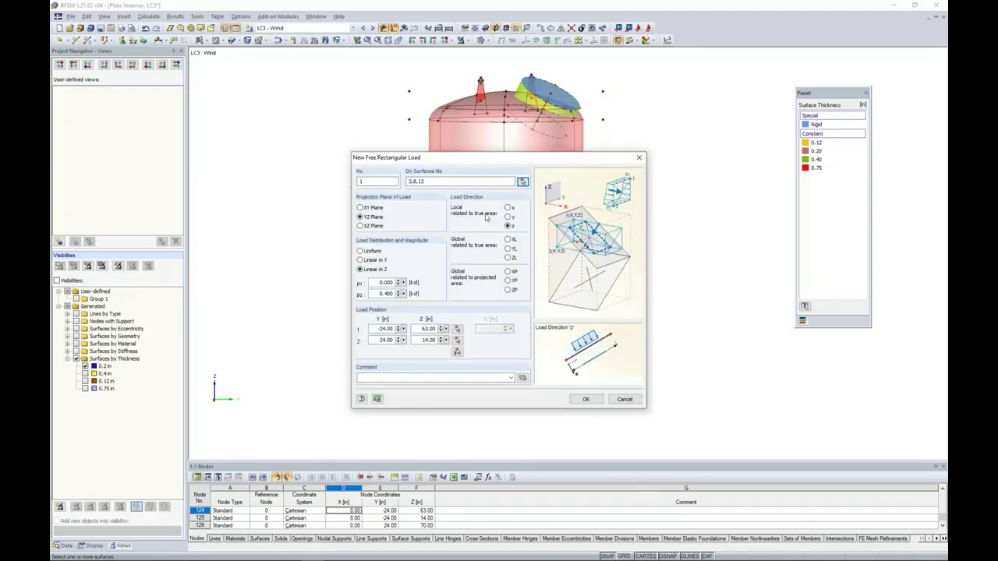
# Set the wind load to uniform distribution in the projected global direction XP with a magnitude of -0.011 ksf
pyautogui.click(508, 271)
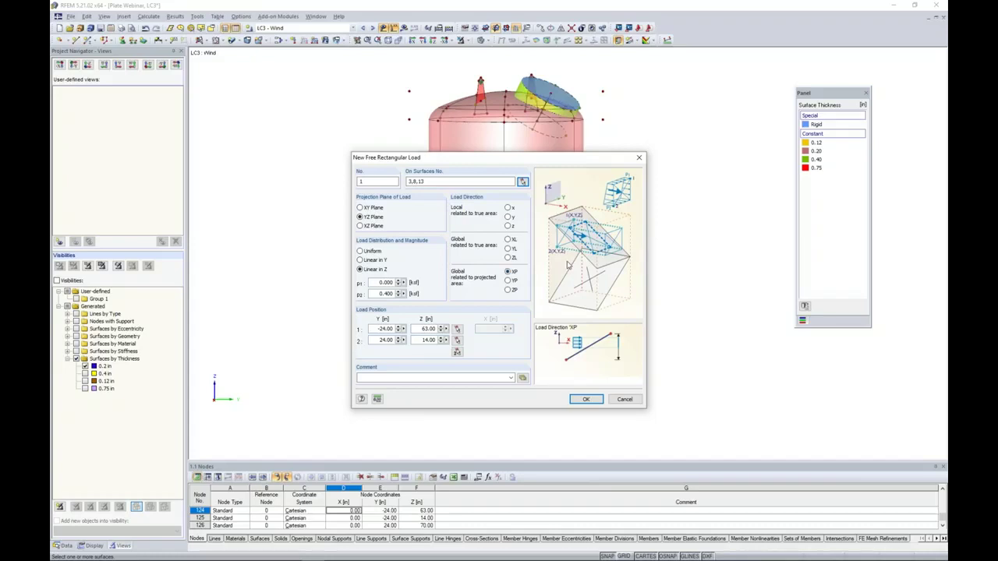
pyautogui.click(360, 251)
pyautogui.doubleClick(377, 282)
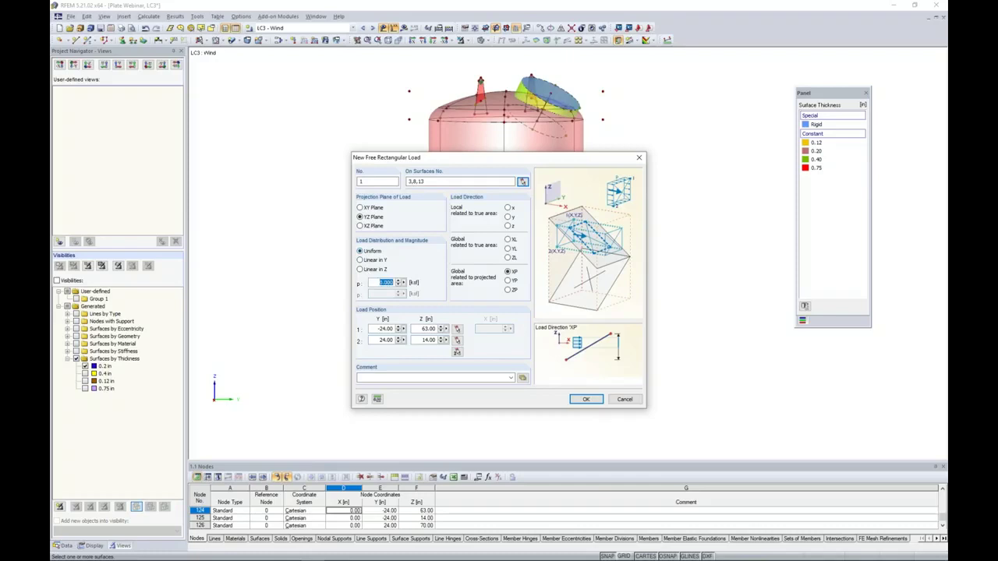
pyautogui.write('-')
# Position the wind load rectangle between the nodes at Y -24, Z 63 in and Y 24, Z 21 in, and apply it
pyautogui.click(457, 352)
pyautogui.click(411, 119)
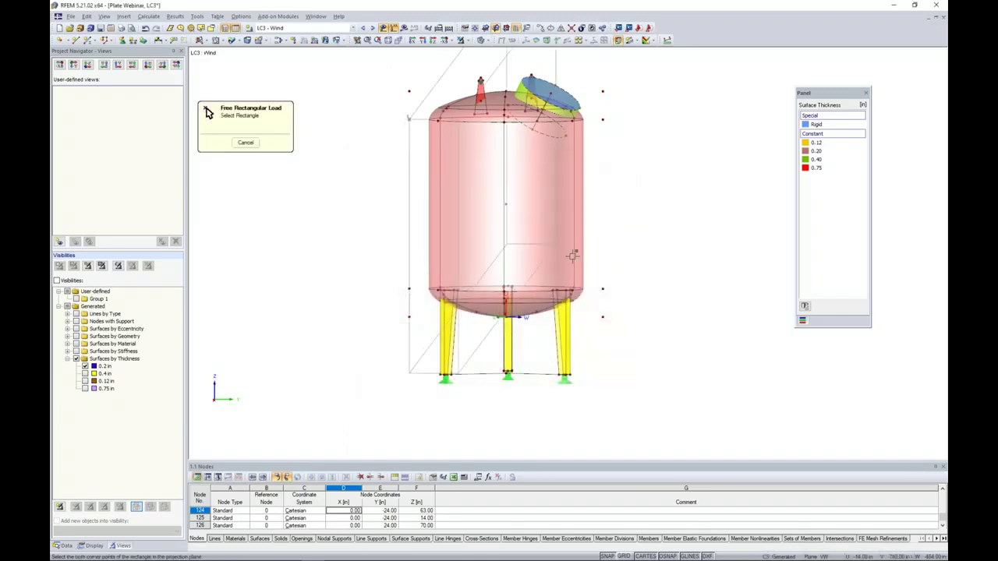
pyautogui.click(604, 289)
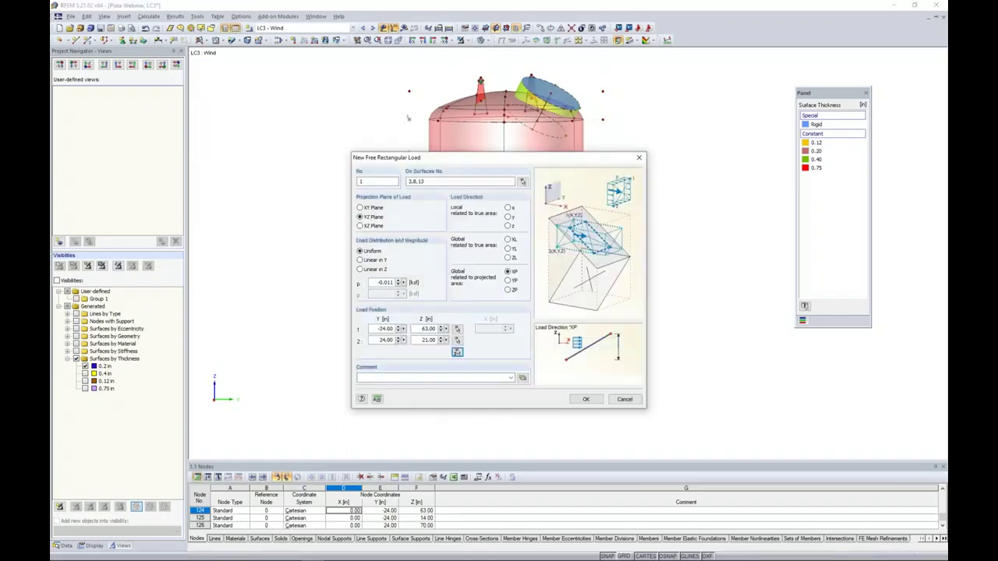
pyautogui.click(585, 399)
pyautogui.keyDown('ctrl'); pyautogui.moveTo(569, 309); pyautogui.dragTo(356, 326, button='middle'); pyautogui.keyUp('ctrl')
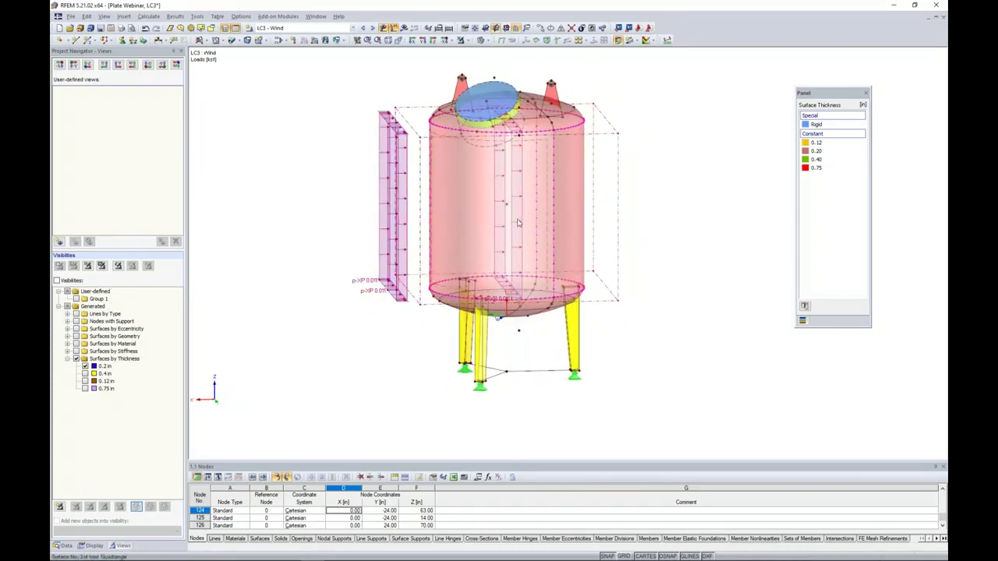
pyautogui.keyDown('ctrl'); pyautogui.moveTo(520, 234); pyautogui.dragTo(616, 198, button='middle'); pyautogui.keyUp('ctrl')
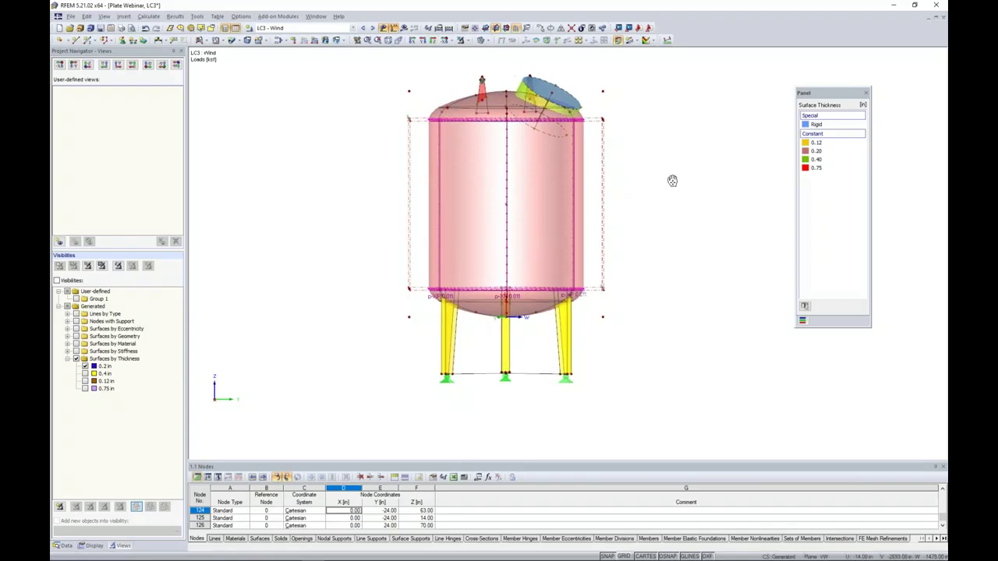
pyautogui.moveTo(676, 179); pyautogui.dragTo(647, 207, button='middle')
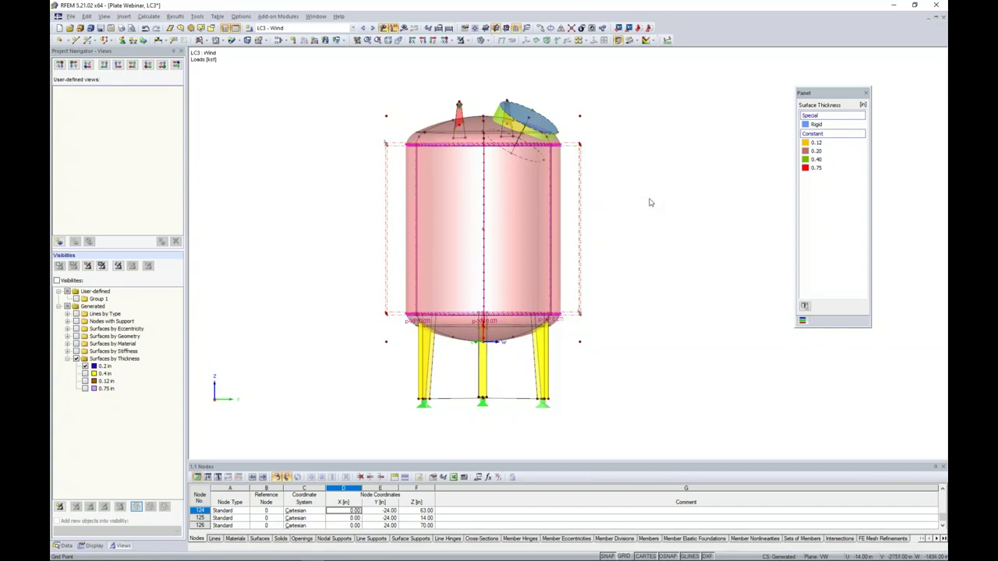
pyautogui.keyDown('ctrl'); pyautogui.moveTo(648, 202); pyautogui.dragTo(641, 196, button='middle'); pyautogui.keyUp('ctrl')
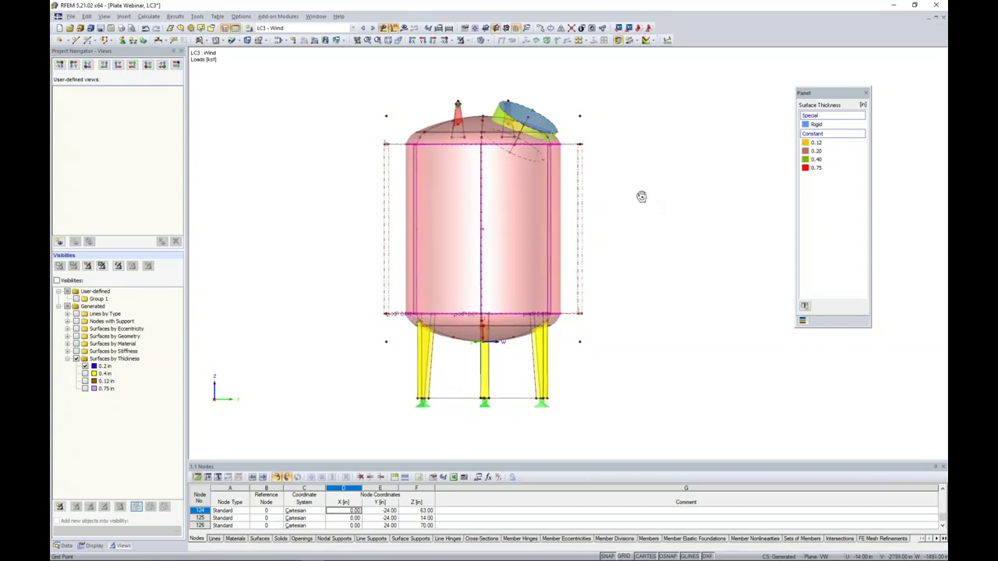
# Create another free rectangular load in LC3 - Wind on the vessel's top head surfaces 6,7,11,12,17,19
pyautogui.click(343, 45)
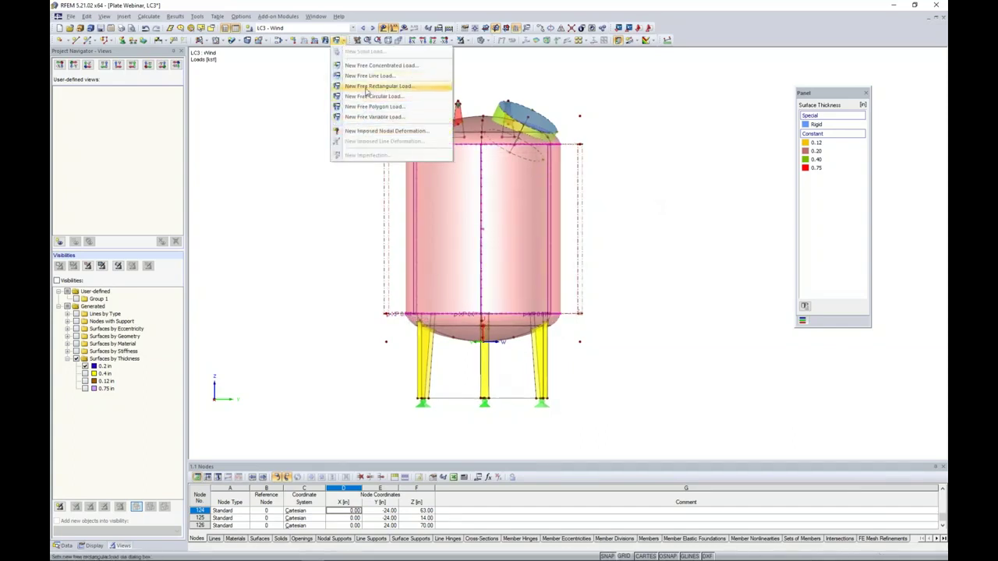
pyautogui.click(366, 90)
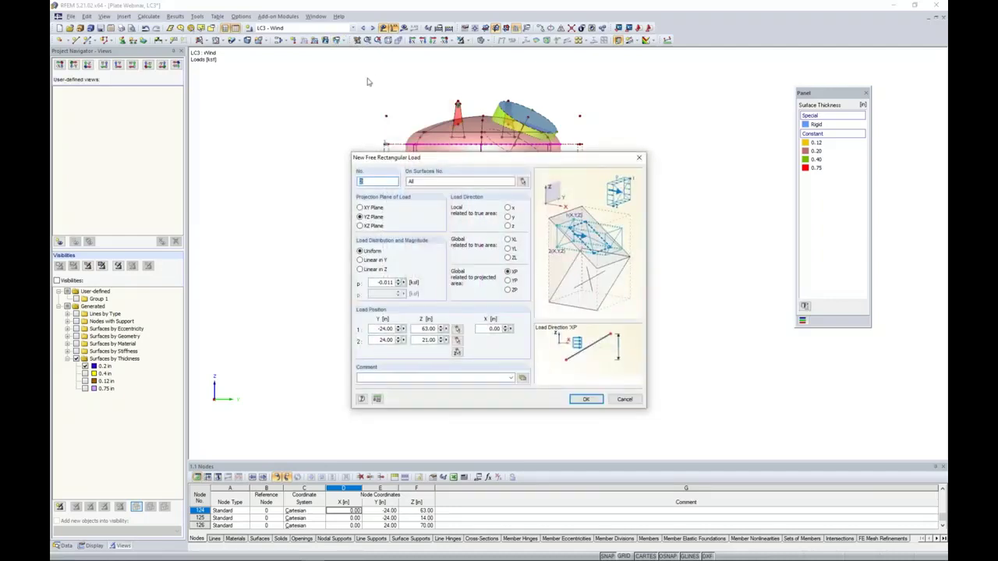
pyautogui.click(524, 181)
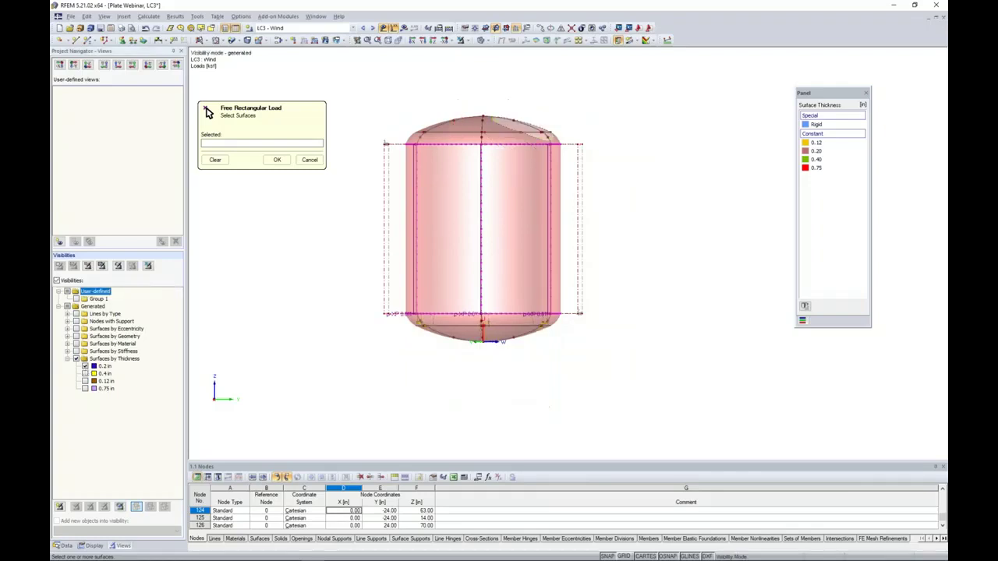
pyautogui.moveTo(375, 77); pyautogui.dragTo(627, 175)
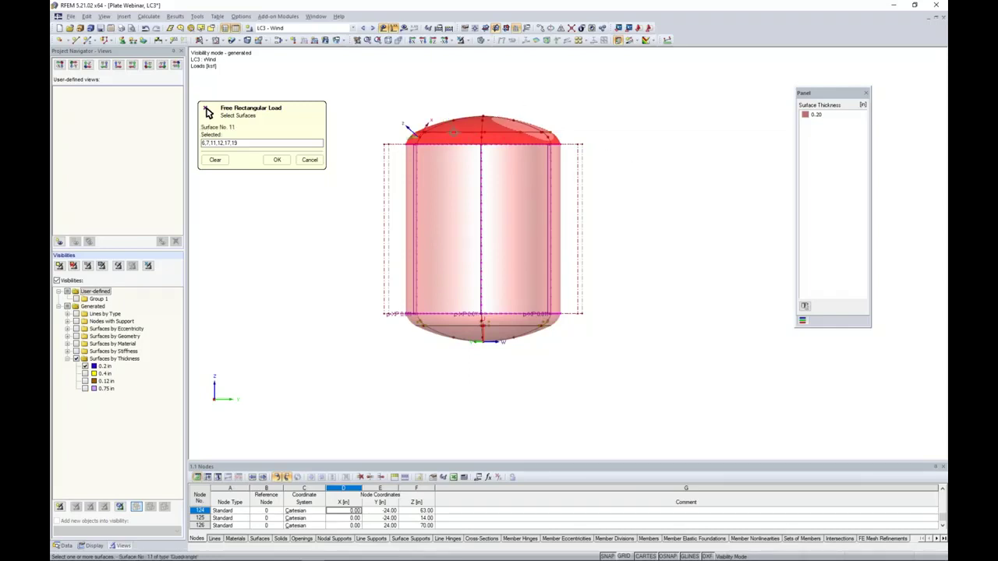
pyautogui.click(274, 161)
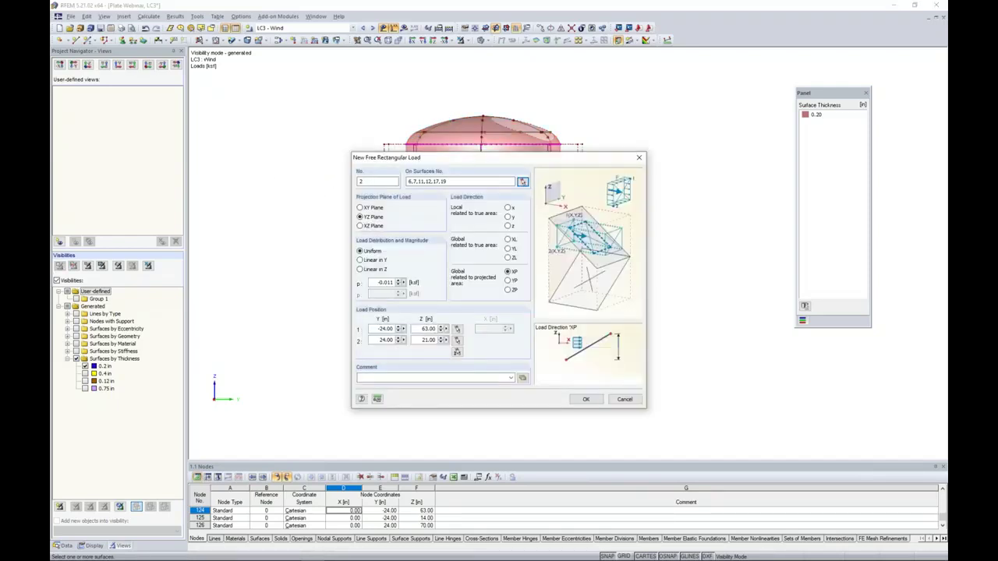
# Set the top head load to local direction z, varying linearly in Z from 0.026 to 0.009 ksf
pyautogui.click(508, 225)
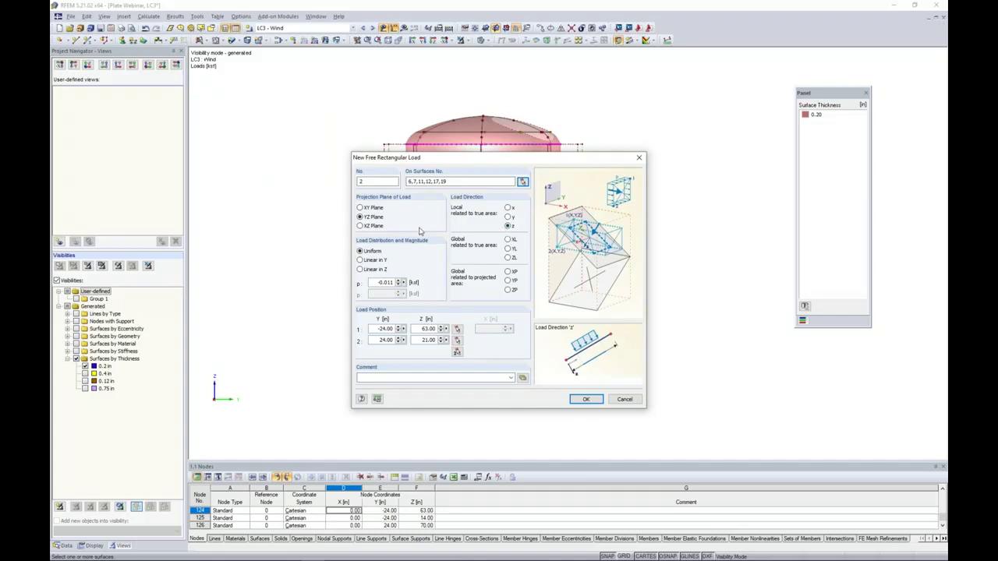
pyautogui.click(359, 270)
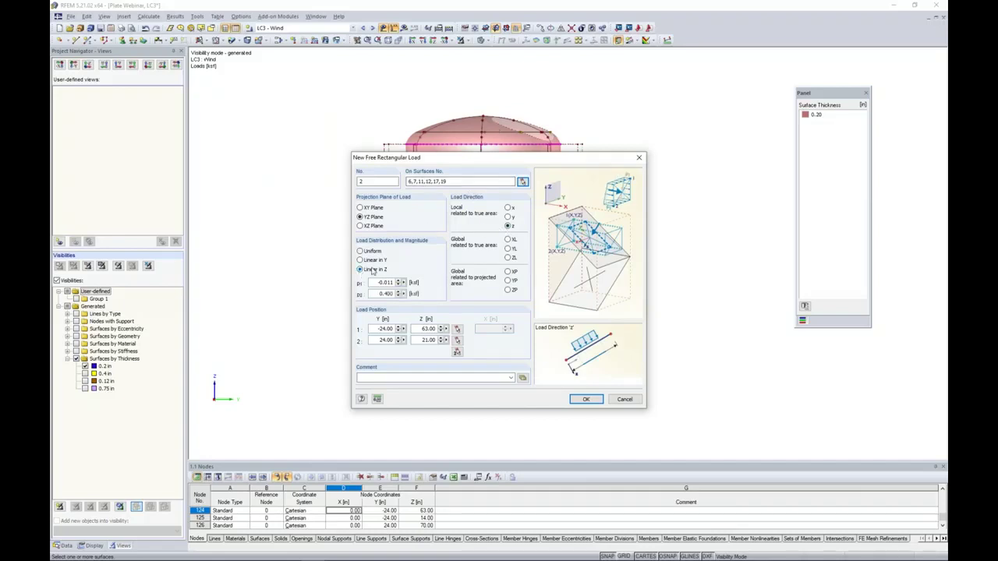
pyautogui.moveTo(377, 282); pyautogui.dragTo(465, 287)
pyautogui.write('0.0')
pyautogui.press('Tab')
pyautogui.write('0.')
# Position the top head load rectangle between the nodes at Y -24, Z 70 in and Y 24, Z 63 in, and apply it
pyautogui.click(457, 353)
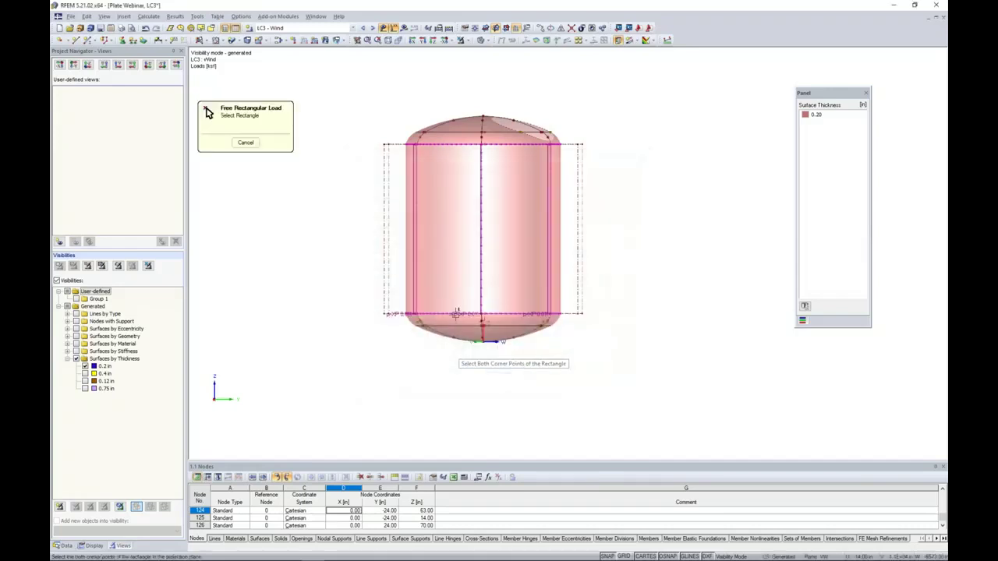
pyautogui.click(461, 40)
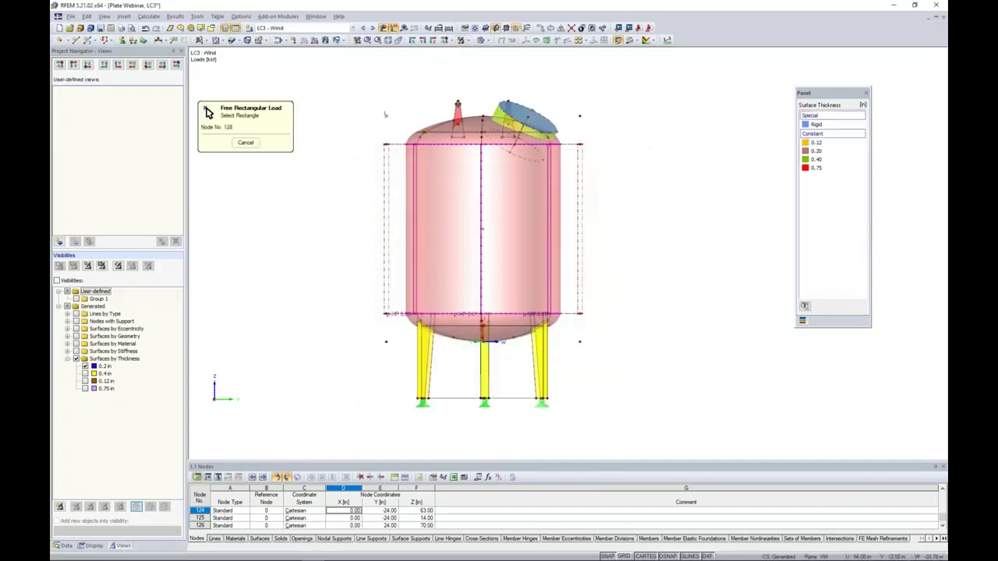
pyautogui.click(581, 143)
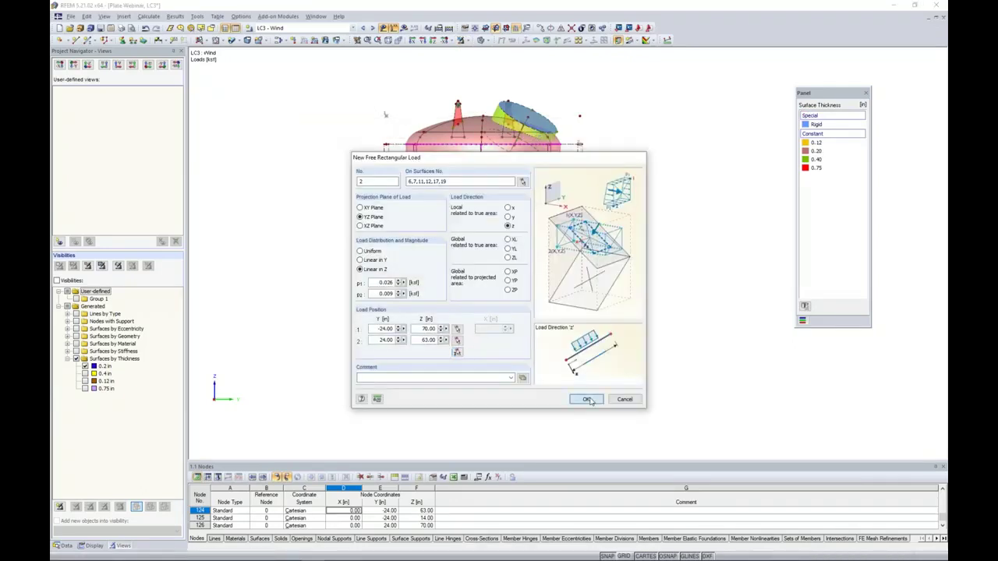
pyautogui.click(587, 399)
# Examine the wind load on the top head in wireframe display and return to the solid transparent model
pyautogui.click(482, 40)
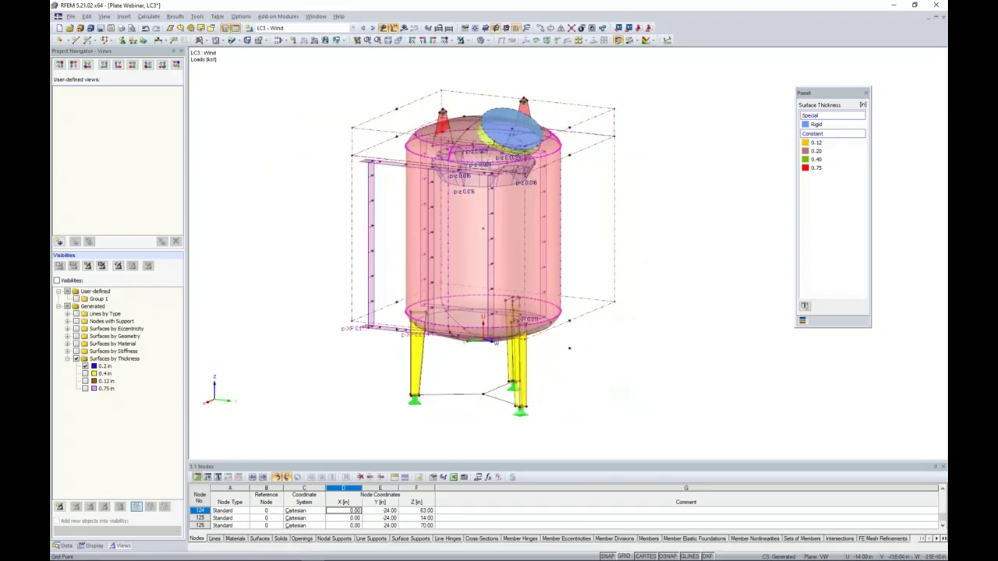
pyautogui.click(488, 41)
pyautogui.click(499, 58)
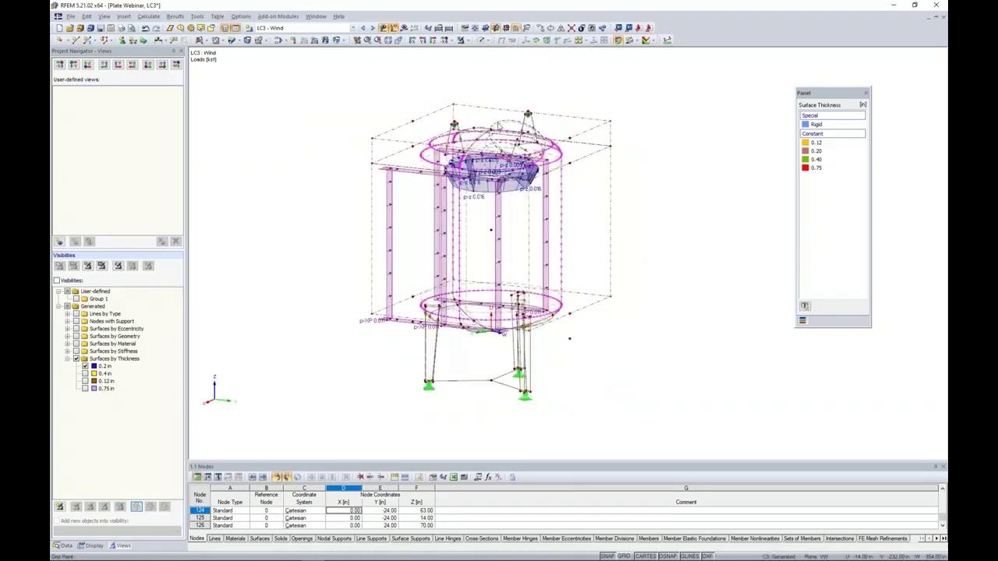
pyautogui.click(482, 193)
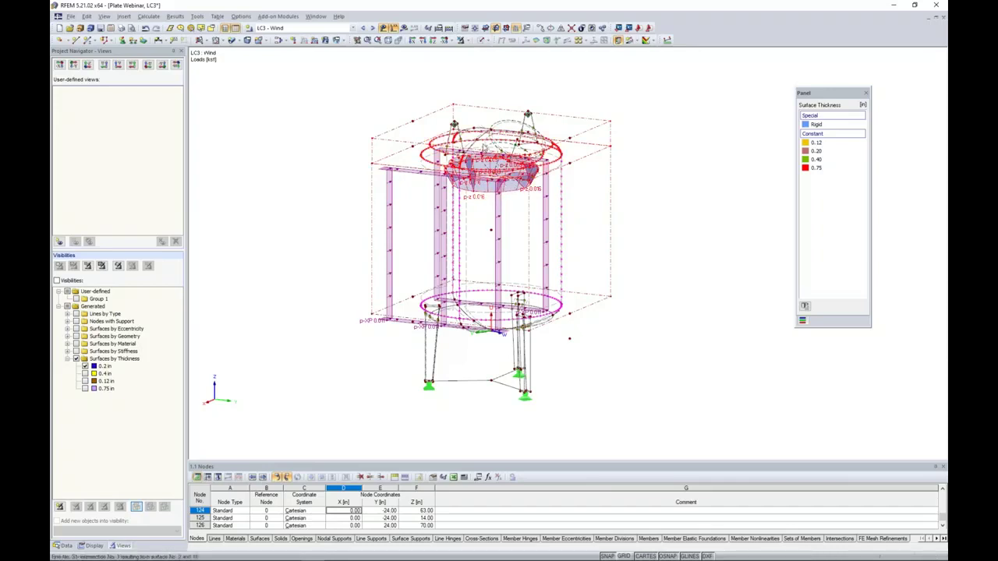
pyautogui.click(492, 41)
pyautogui.click(507, 71)
pyautogui.moveTo(679, 223); pyautogui.dragTo(707, 221, button='middle')
pyautogui.rightClick(707, 221)
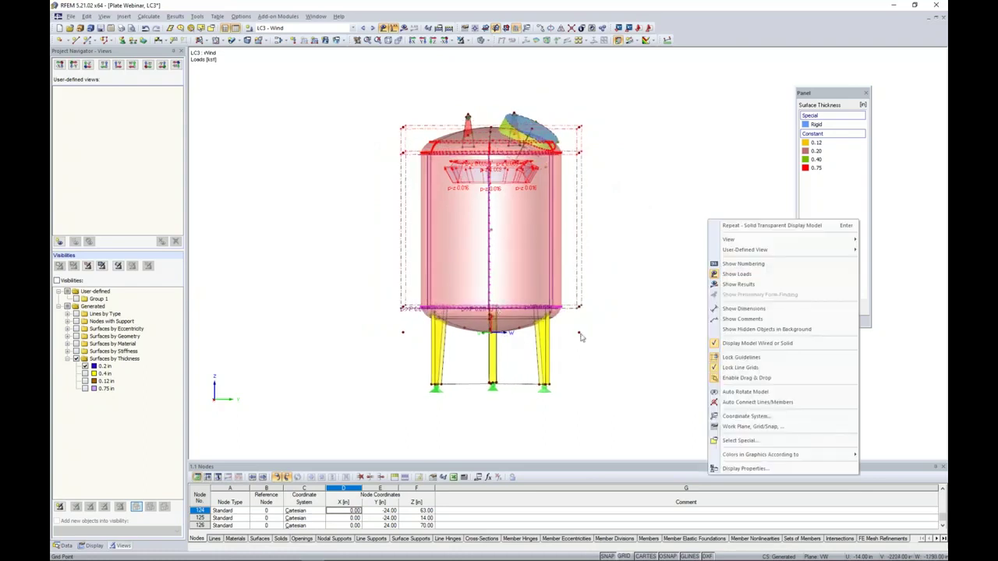
pyautogui.press('Escape')
pyautogui.moveTo(630, 367); pyautogui.dragTo(628, 323, button='middle')
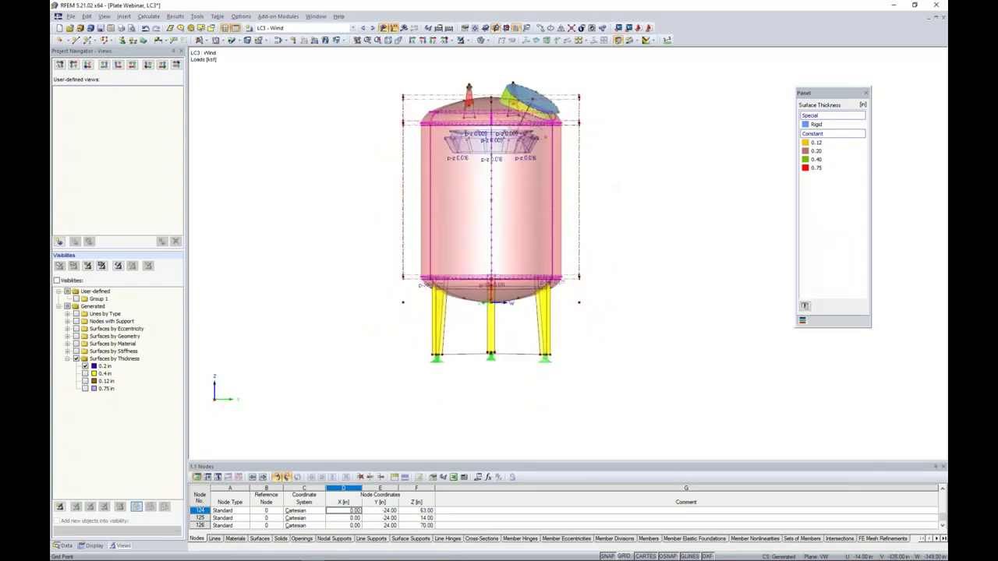
# Create a free rectangular load in LC3 - Wind on the vessel's bottom head surfaces 5,10,15,41-46
pyautogui.click(339, 40)
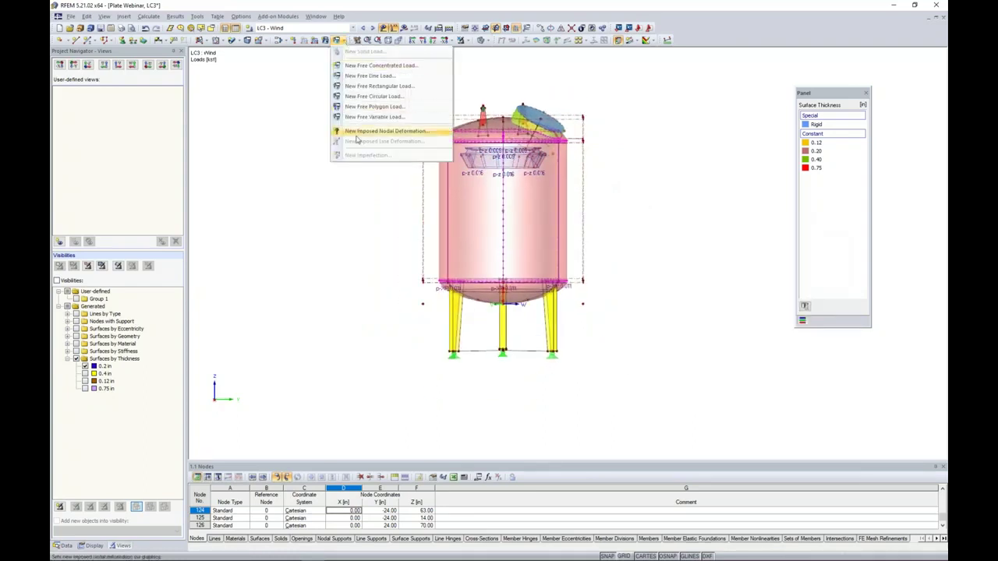
pyautogui.click(375, 86)
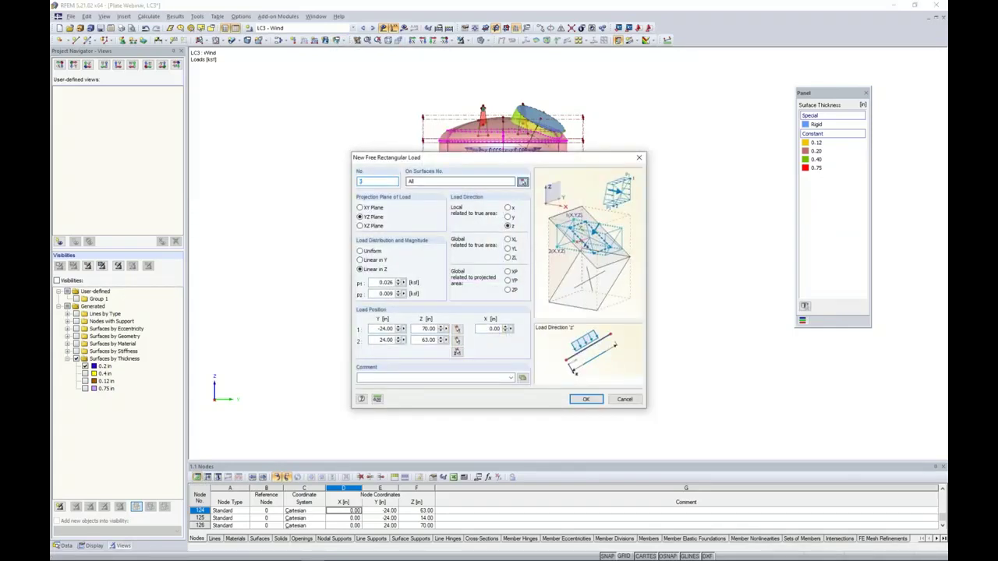
pyautogui.click(522, 182)
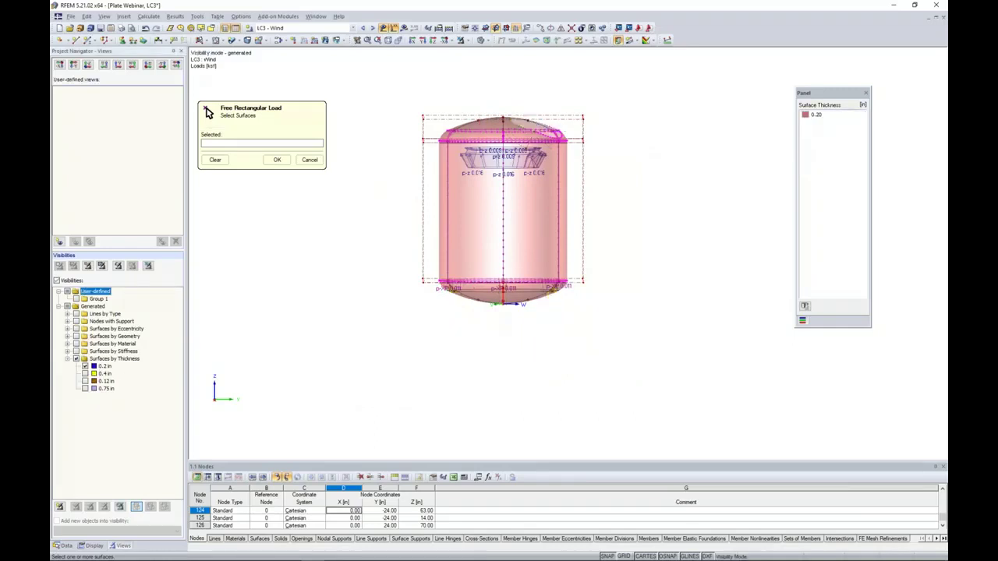
pyautogui.moveTo(471, 302); pyautogui.dragTo(604, 345)
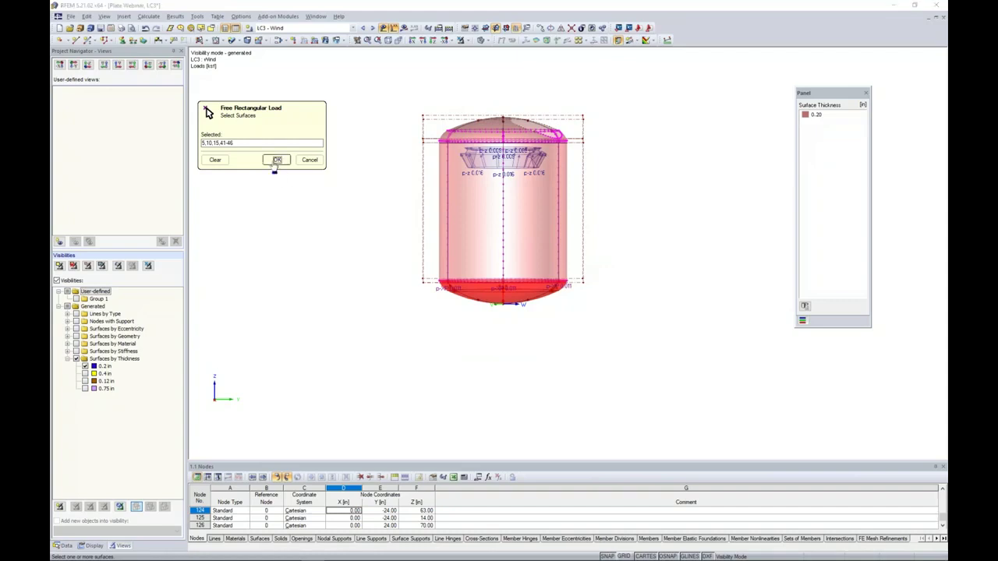
pyautogui.click(276, 159)
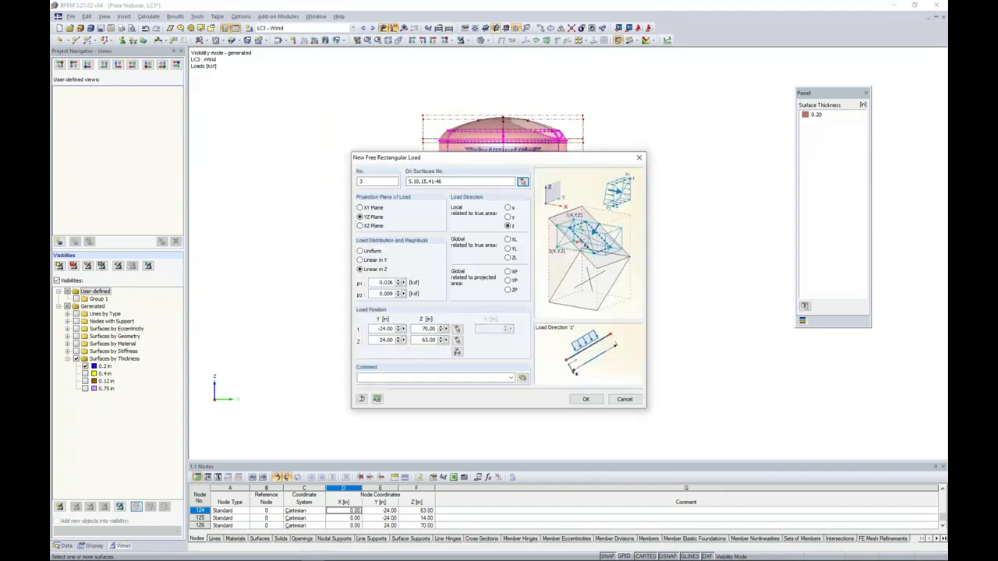
# Set the bottom head load to uniform distribution with a magnitude of -0.021 ksf
pyautogui.click(359, 251)
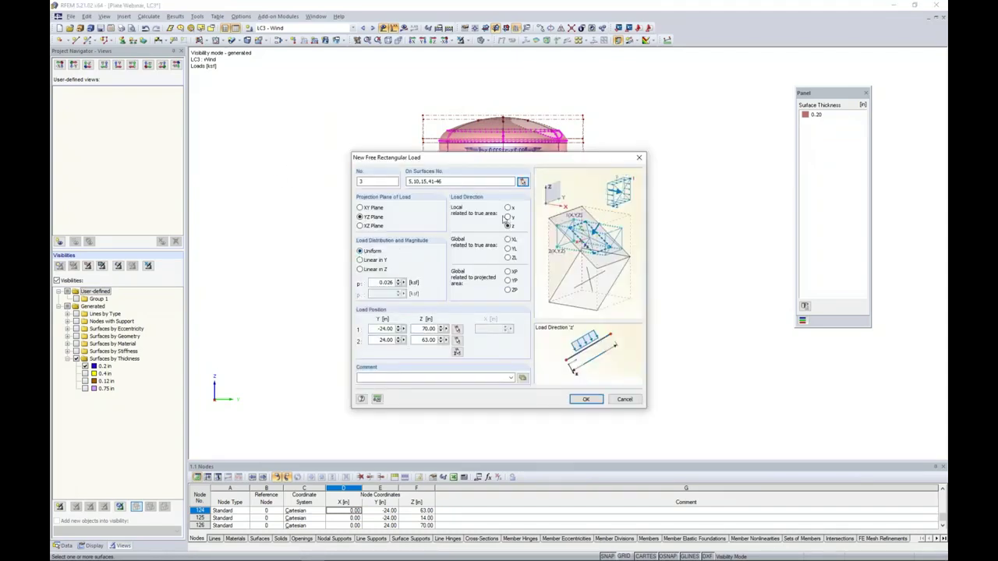
pyautogui.moveTo(380, 283); pyautogui.dragTo(432, 285)
pyautogui.press('BackSpace')
pyautogui.write('-0.021')
# Position the bottom head load rectangle between the nodes at Y -24, Z 21 in and Y 24, Z 14 in, and apply it
pyautogui.click(457, 352)
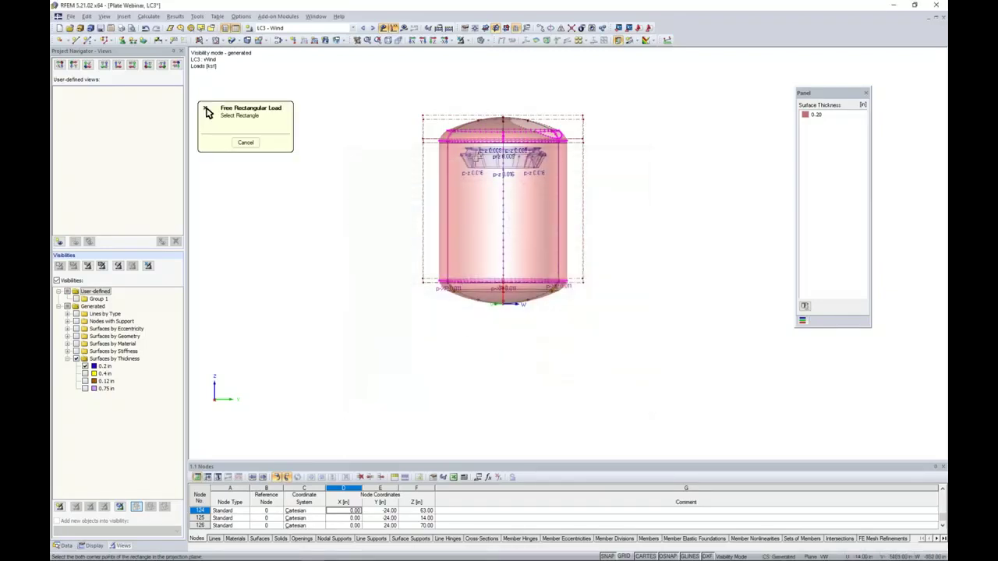
pyautogui.click(461, 40)
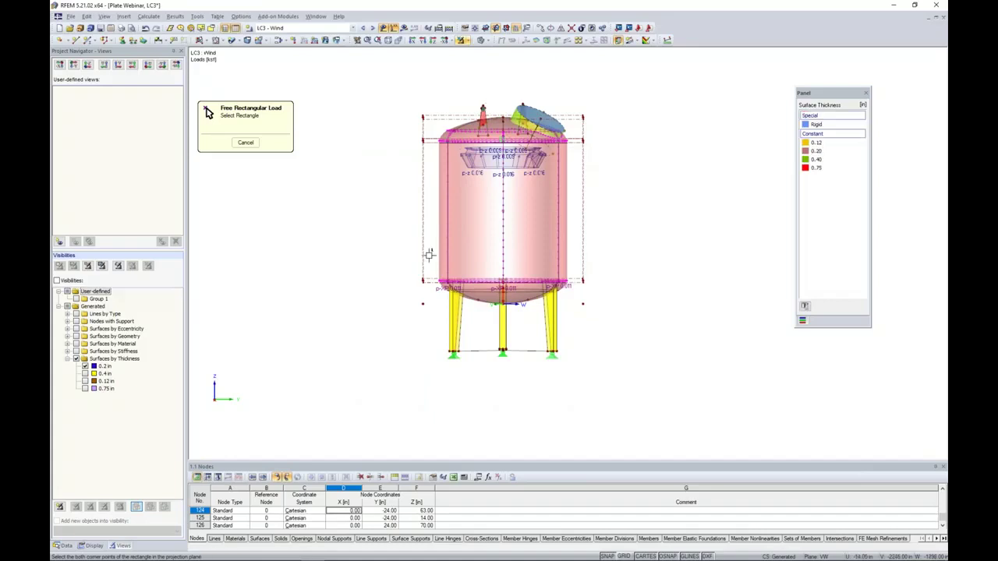
pyautogui.click(424, 280)
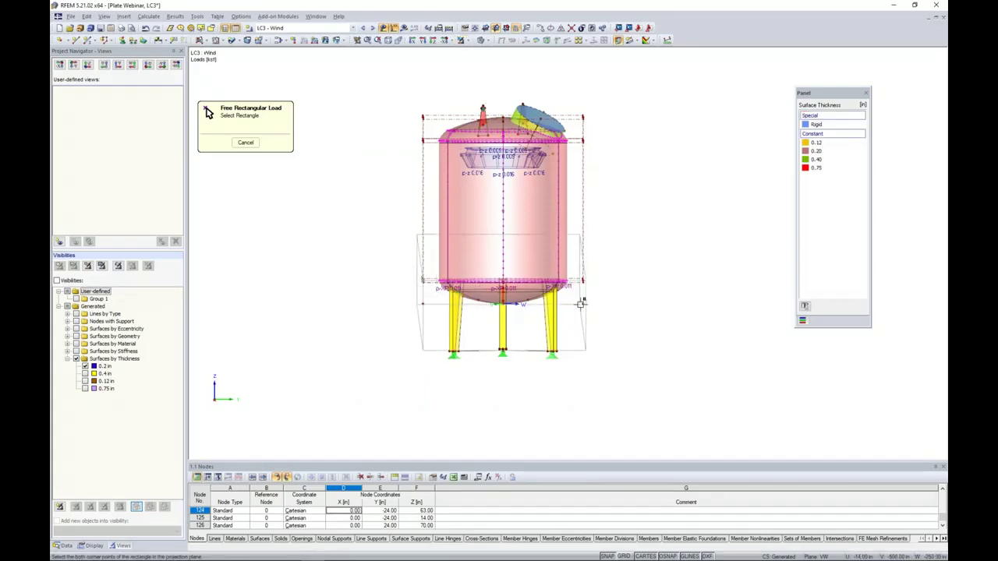
pyautogui.click(583, 304)
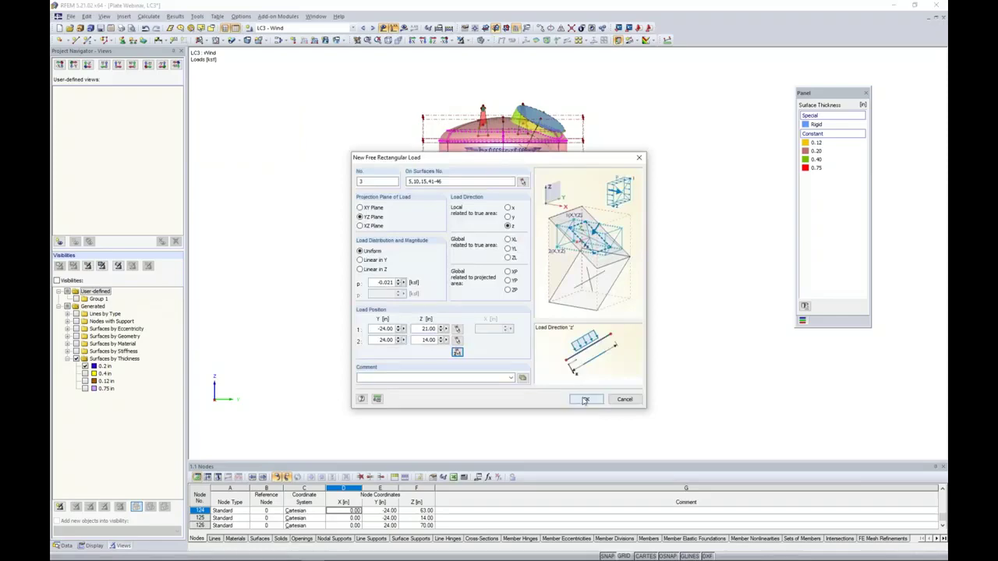
pyautogui.click(585, 399)
# Review the applied wind loads in 3D and the loads of combinations CO2 (1.2D + 1.6L) and CO3 (1.2D + L + W)
pyautogui.keyDown('ctrl'); pyautogui.moveTo(546, 398); pyautogui.dragTo(577, 386, button='middle'); pyautogui.keyUp('ctrl')
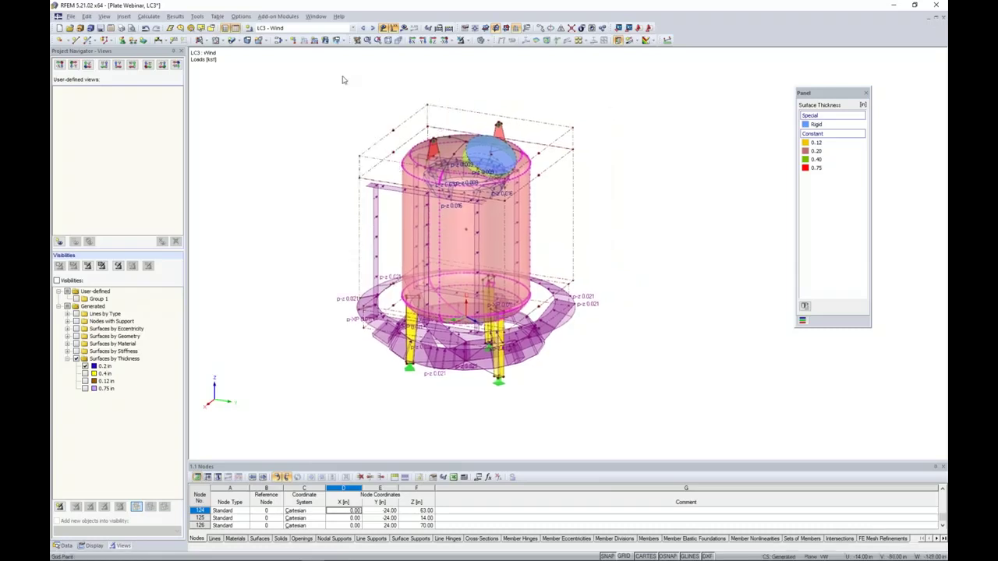
pyautogui.click(373, 27)
pyautogui.click(373, 27)
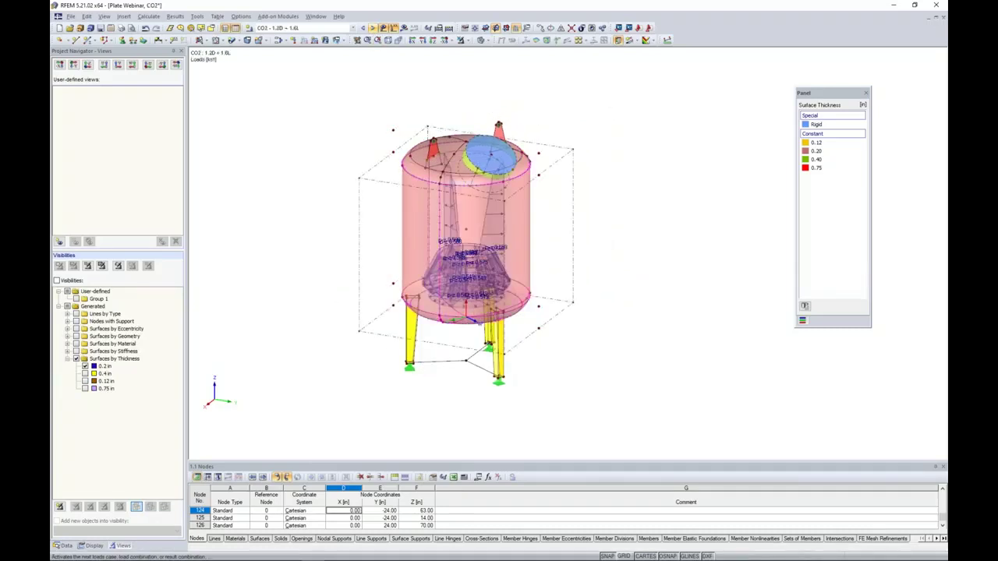
pyautogui.click(373, 28)
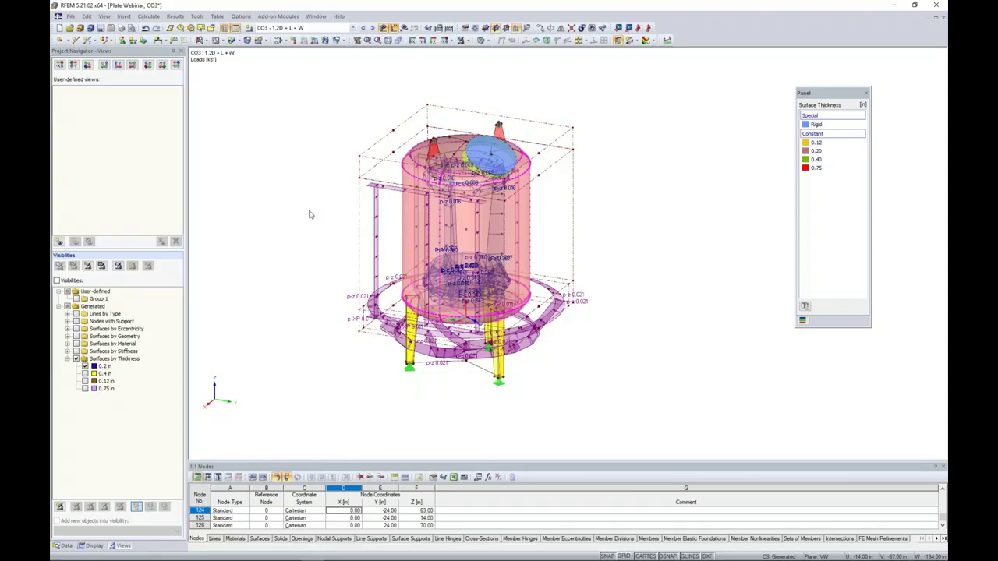
pyautogui.press('super+Tab')
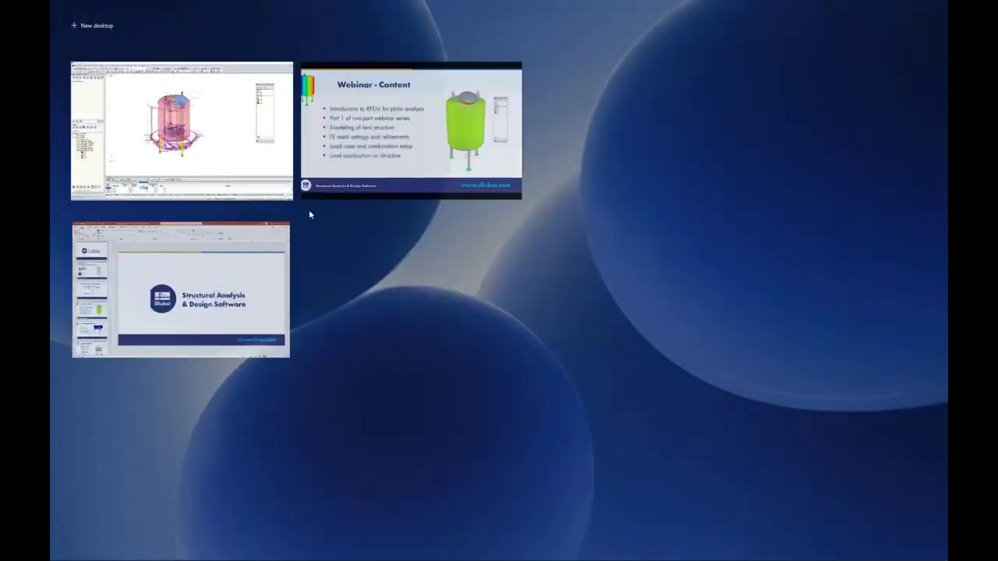
pyautogui.click(405, 187)
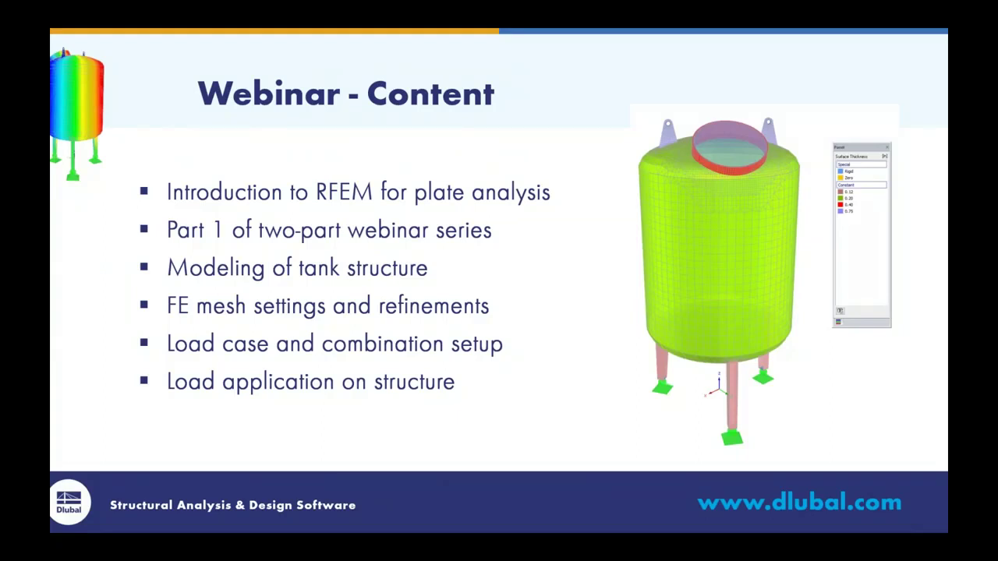
pyautogui.press('Right')
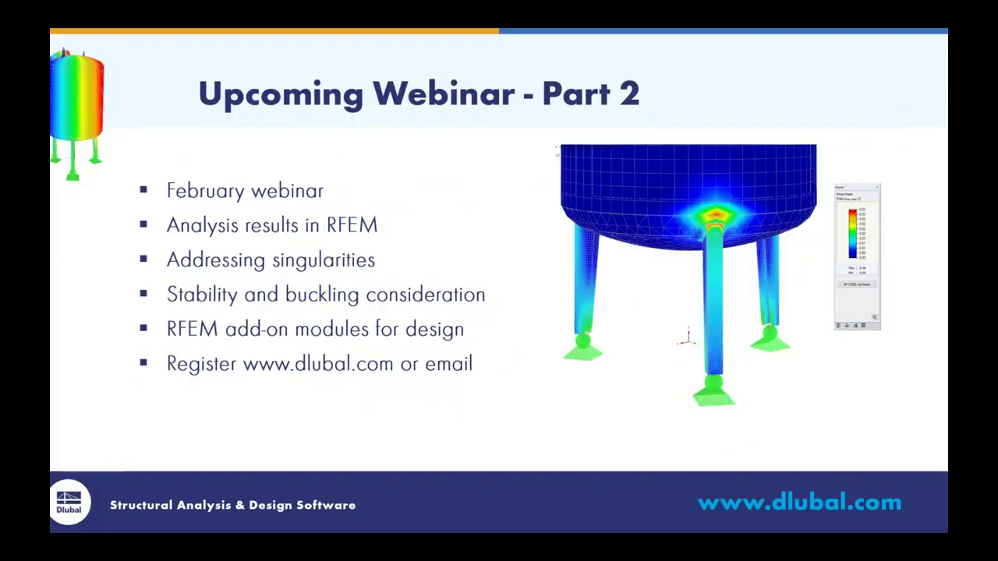